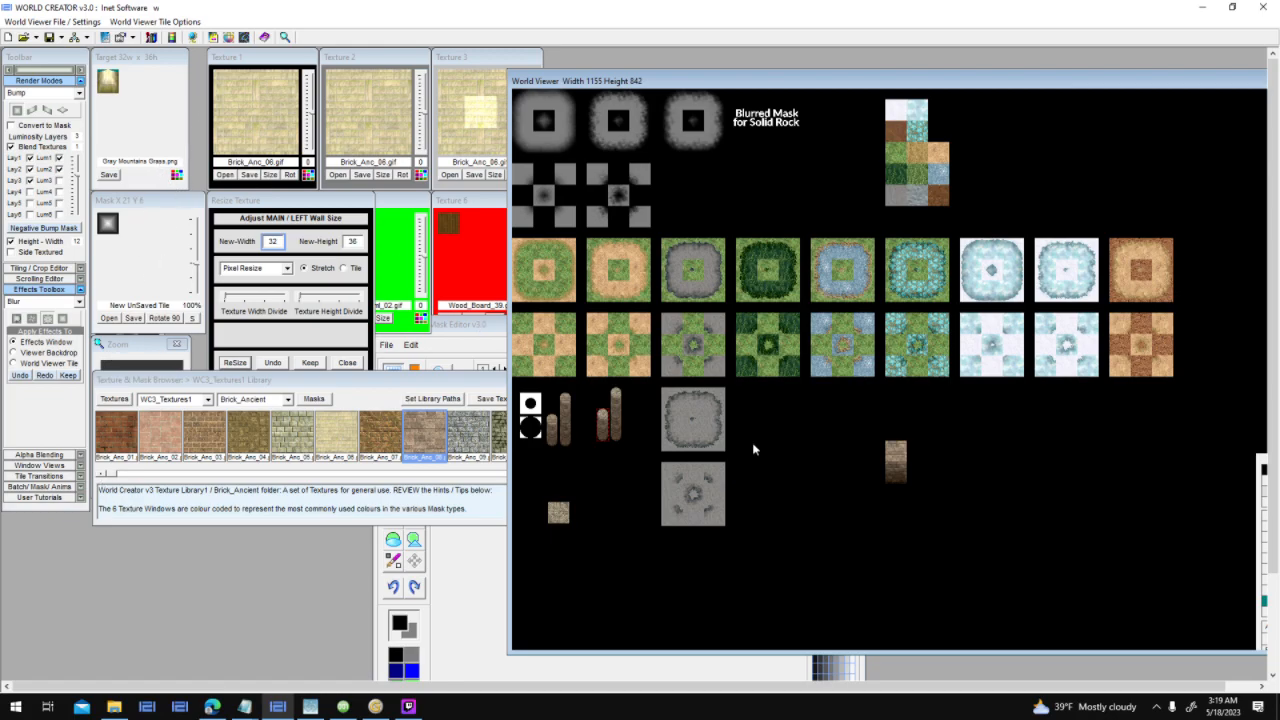
Move the small brick tile in the World Viewer to the empty area beside the grey rock tiles.
drag(553, 515, 772, 432)
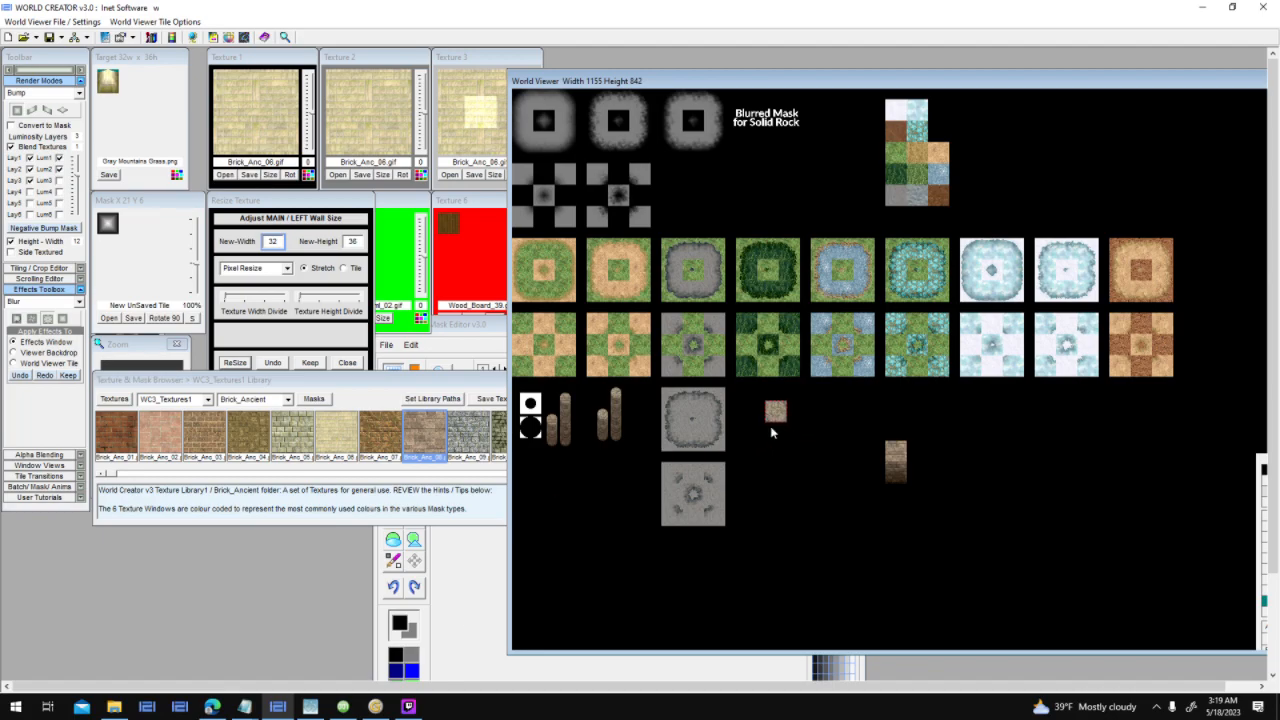
Switch to Genetica 4 Studio, show the node workspace and expand the Image Nodes library.
click(375, 706)
click(151, 50)
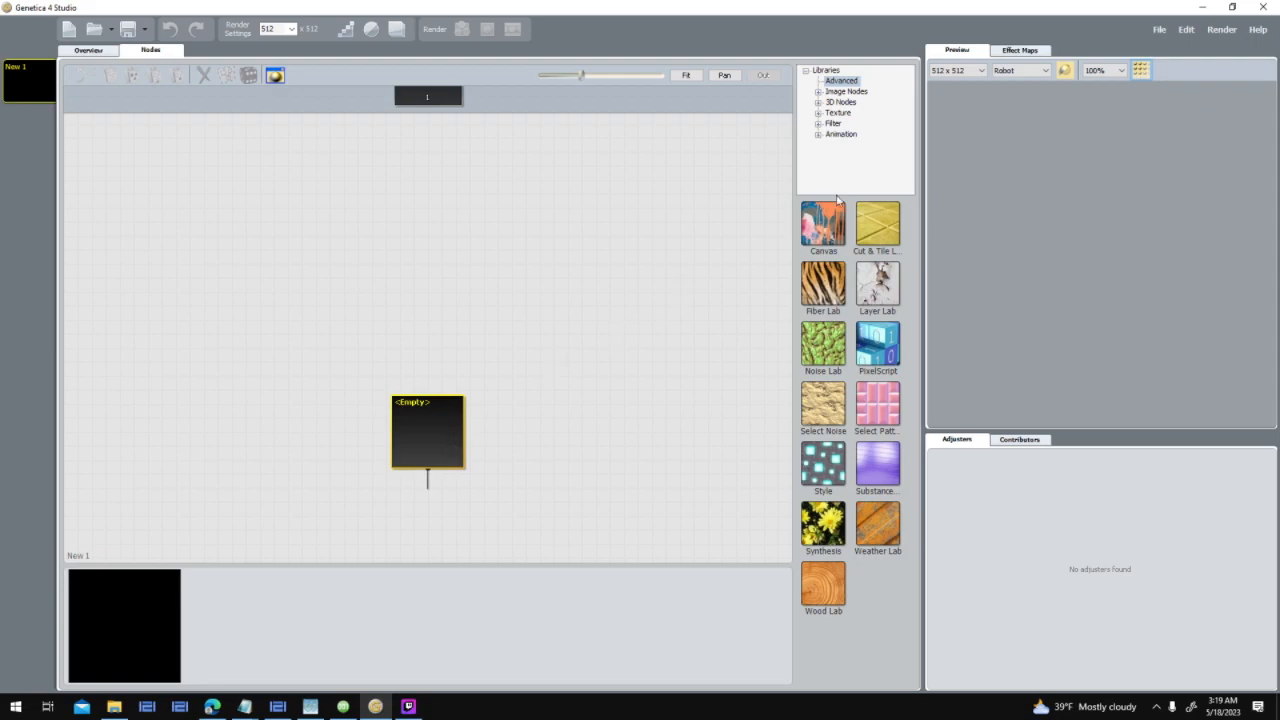
click(818, 91)
scroll(871, 163, down, 1)
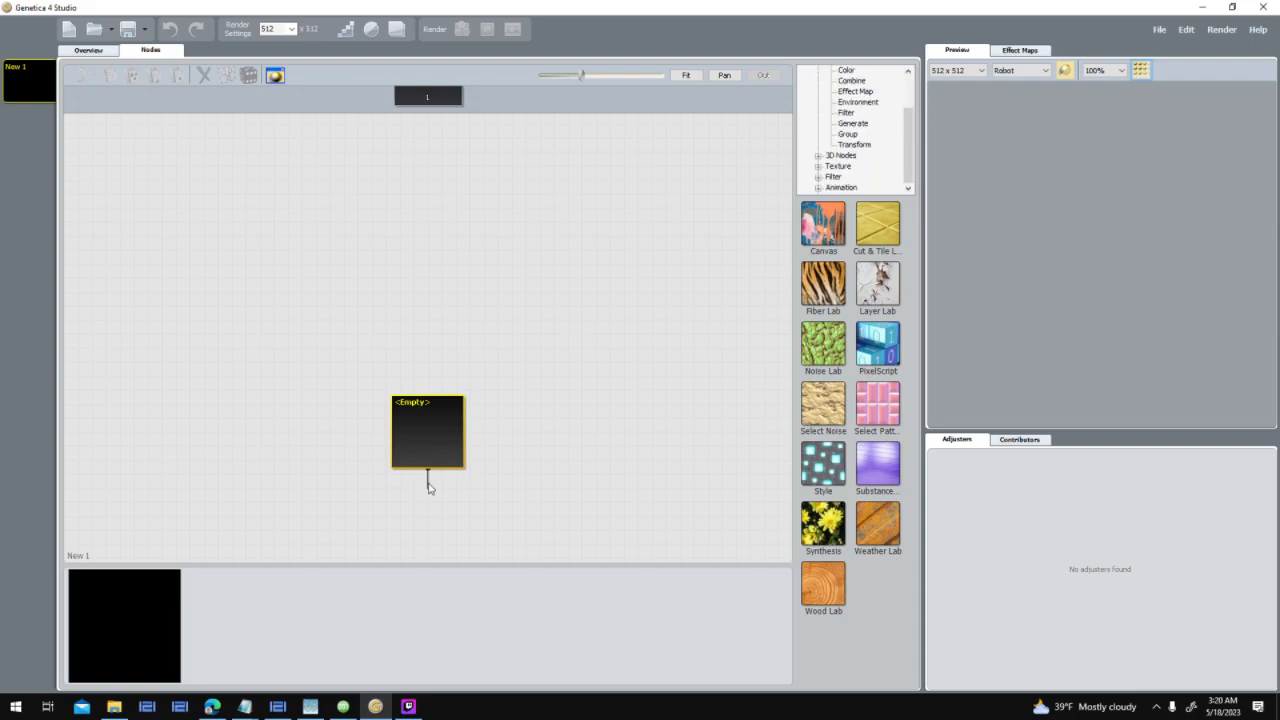
View the Land map in 001 Game Creator and shift the tall wooden post tile slightly in World Creator's World Viewer.
click(343, 706)
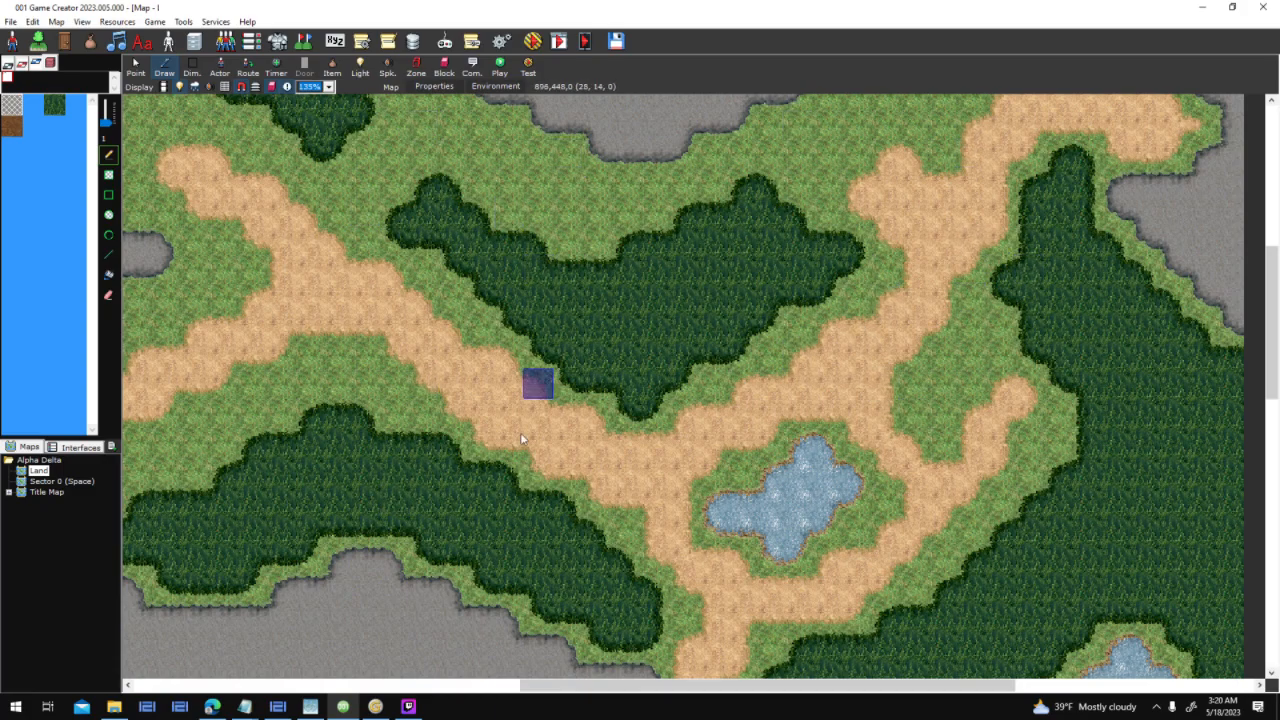
click(372, 708)
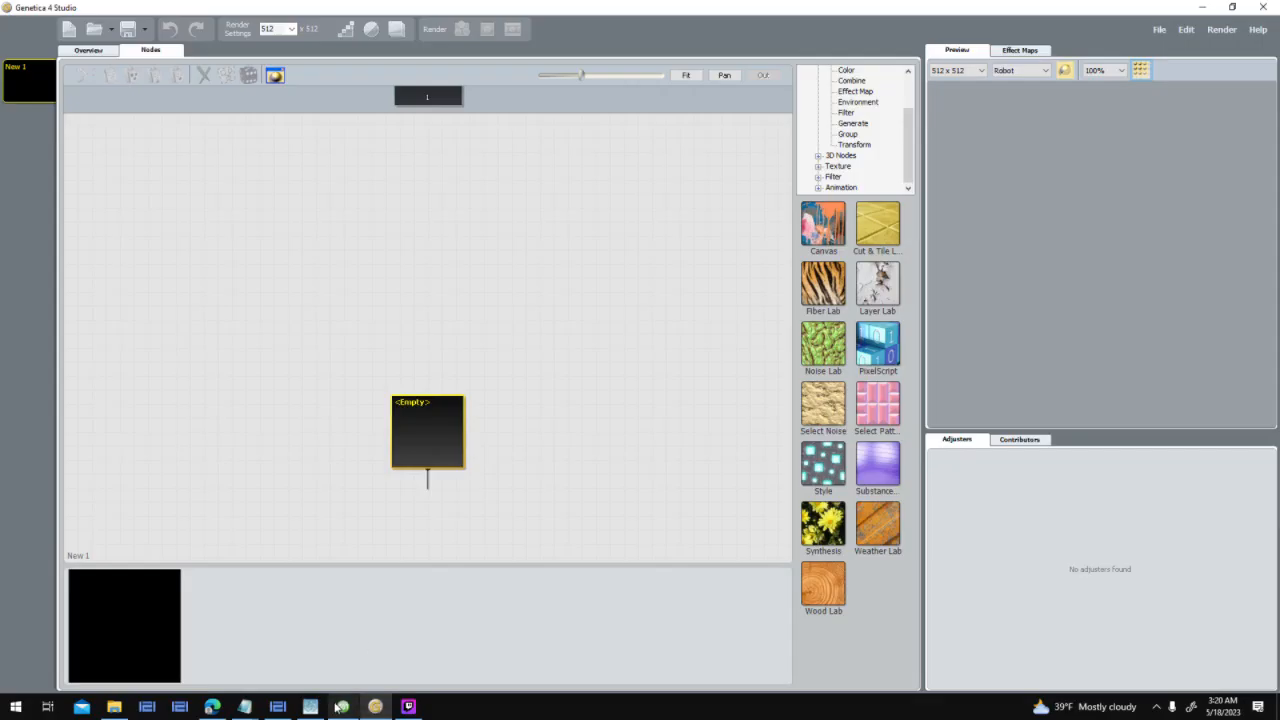
click(278, 706)
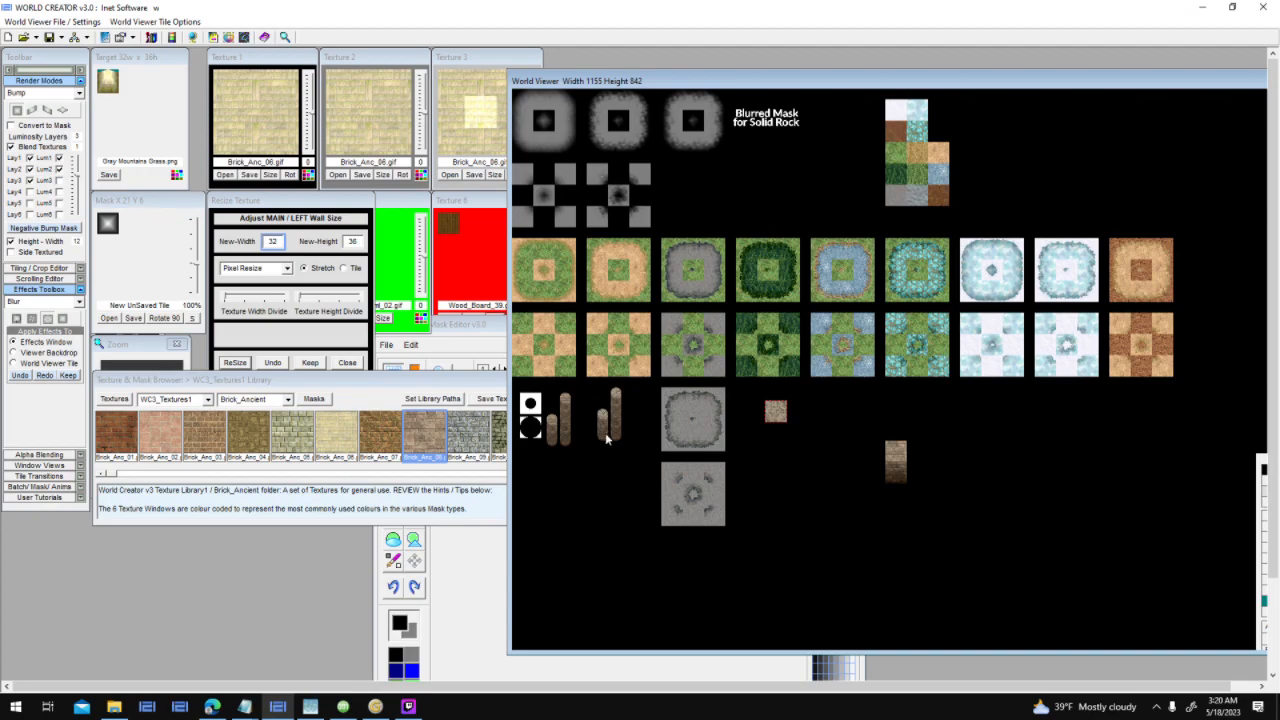
mouse_move(620, 425)
mouse_down()
mouse_move(762, 388)
mouse_move(788, 338)
mouse_move(750, 340)
mouse_move(670, 405)
mouse_move(590, 428)
mouse_move(624, 426)
mouse_up()
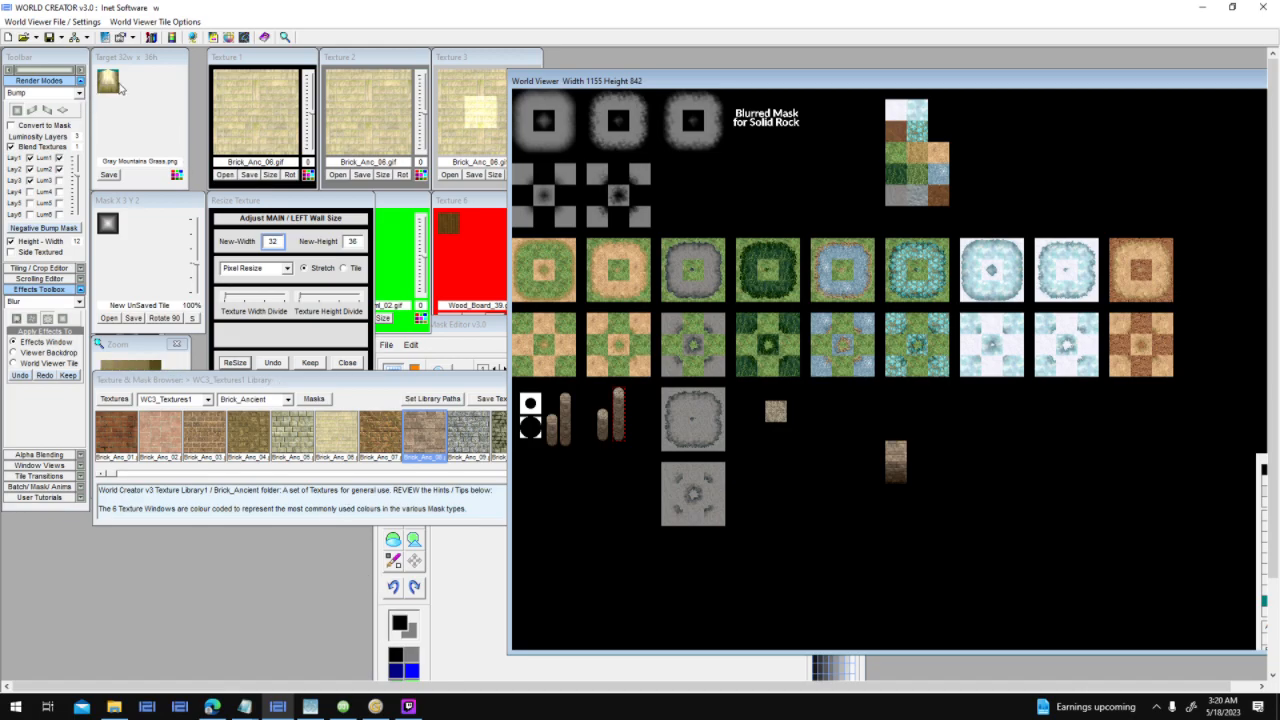
Switch to Genetica 4 Studio and place a Gradient node from the Generate library onto the empty node.
click(375, 706)
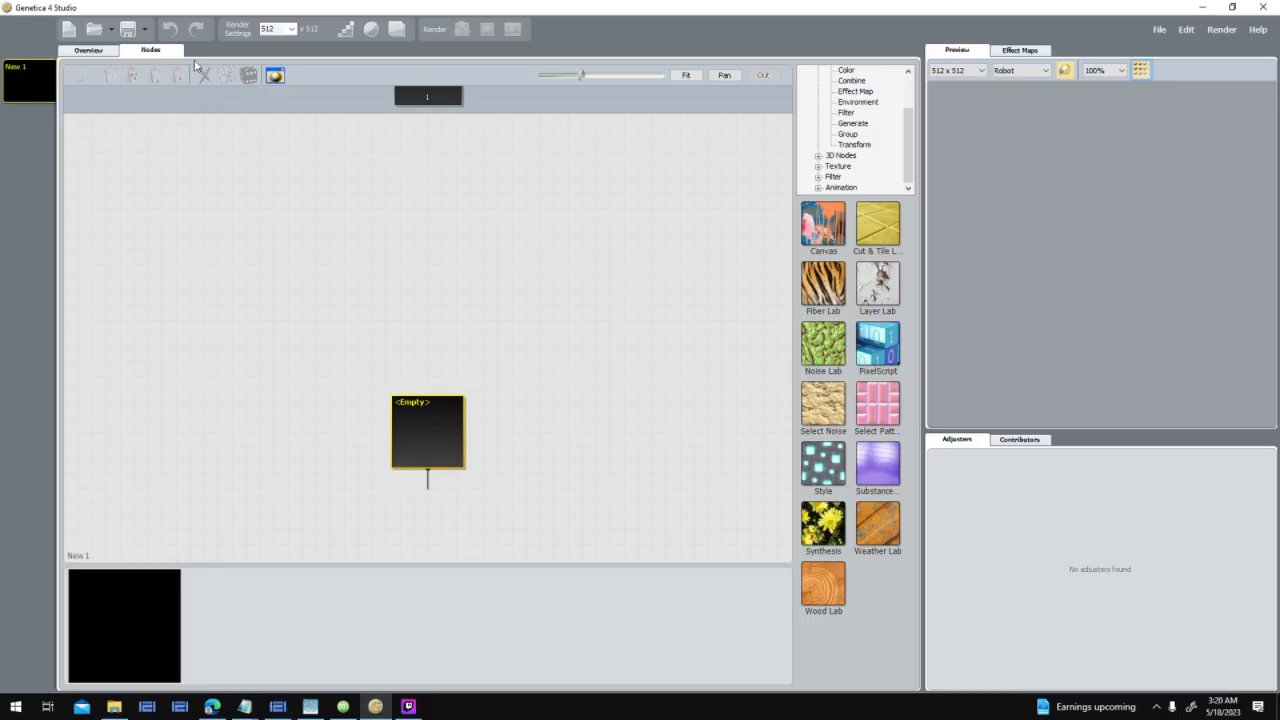
click(856, 124)
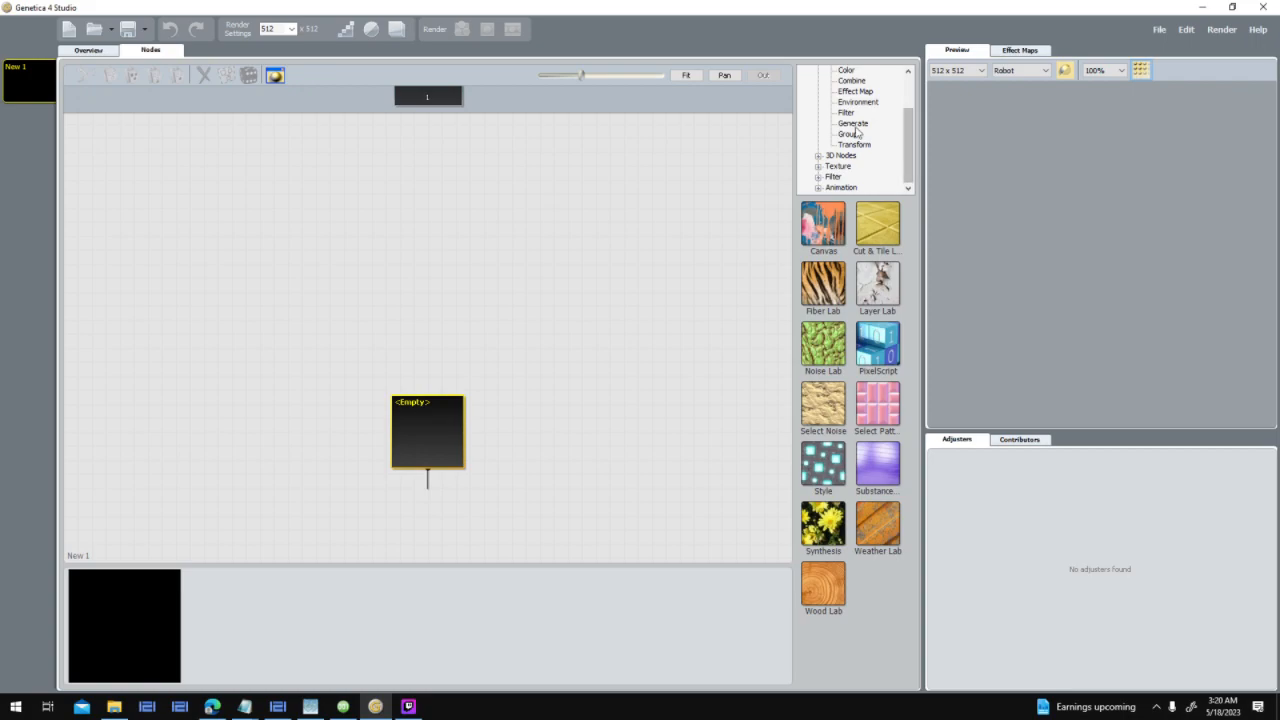
drag(889, 300, 416, 433)
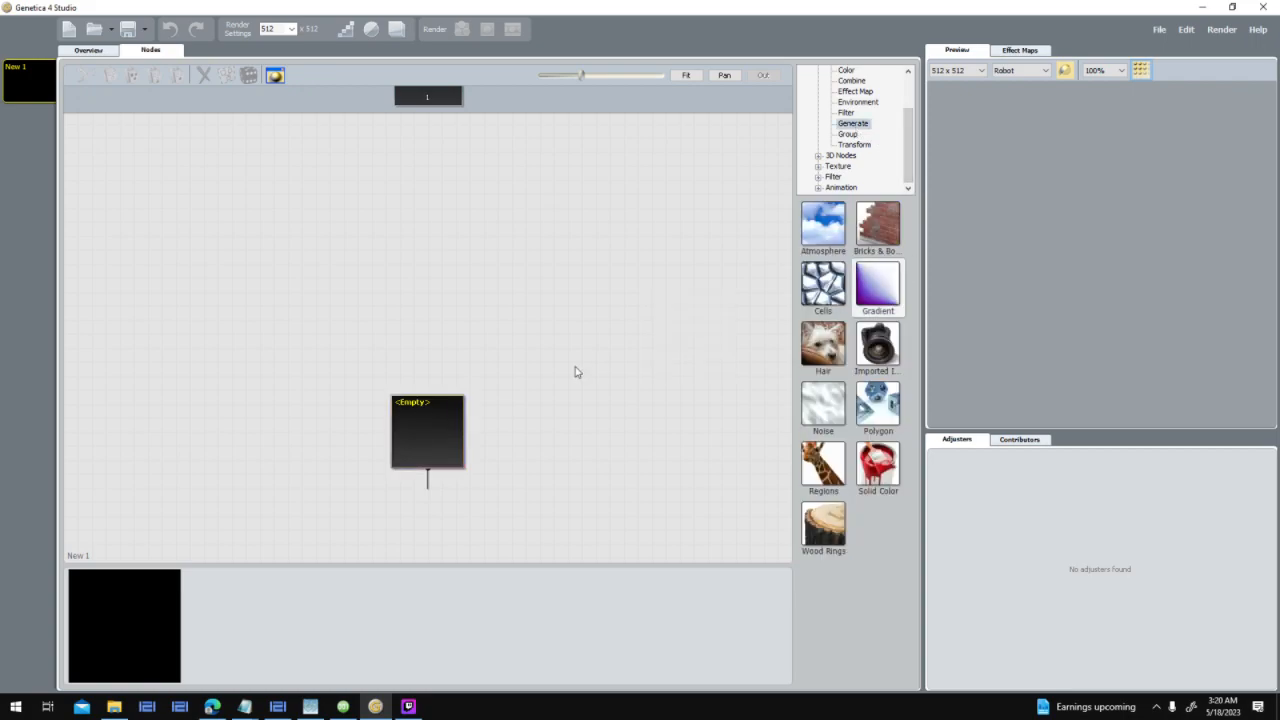
Set the Gradient node's type to Pyramidal.
click(441, 608)
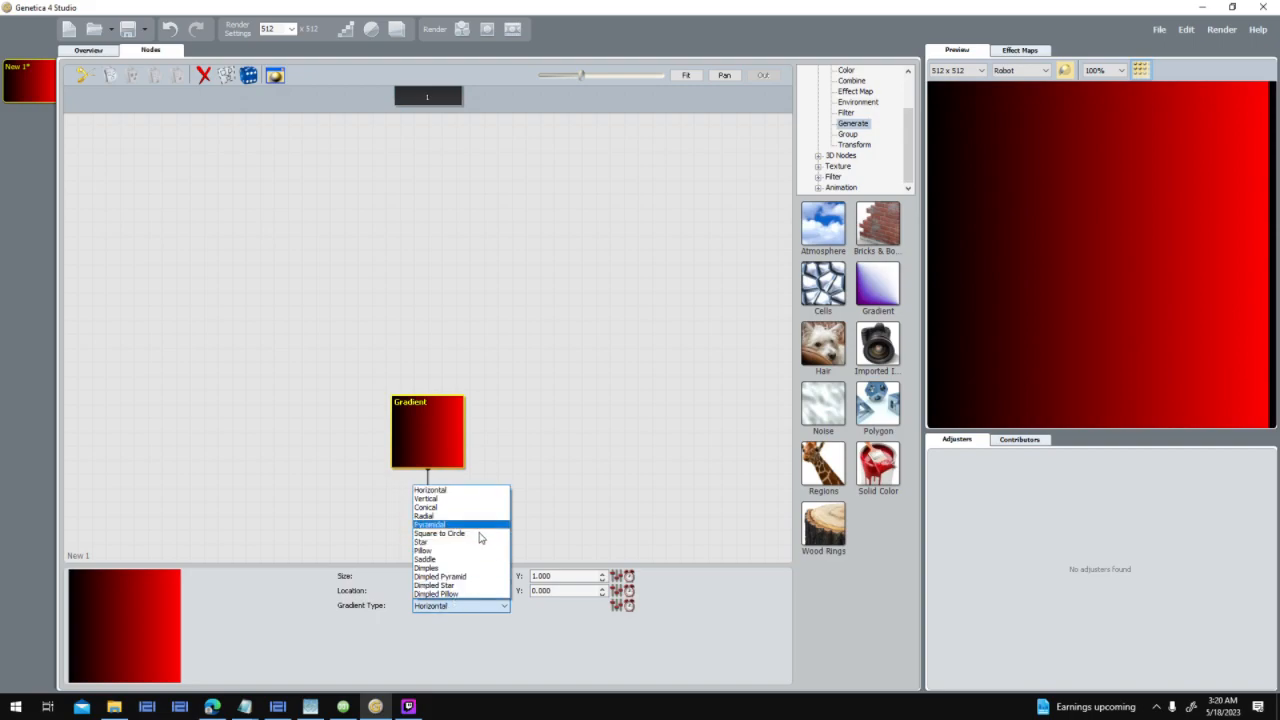
click(471, 534)
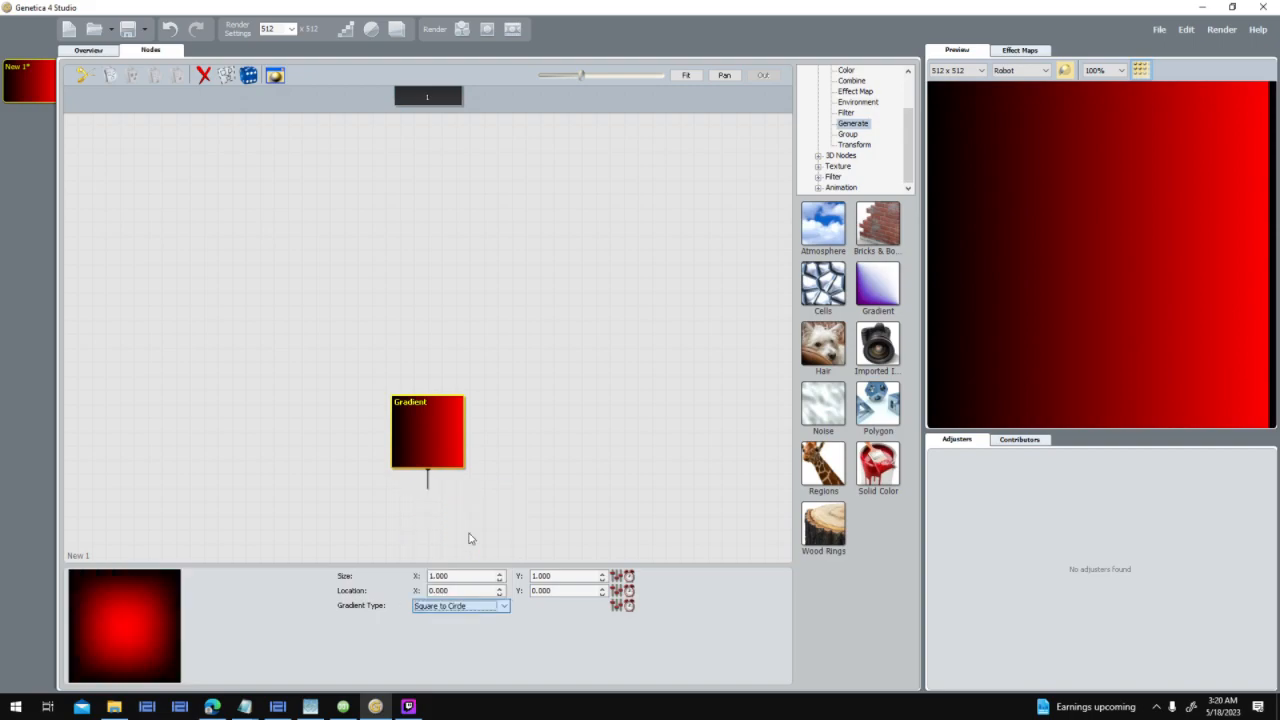
key(Down)
key(Up)
key(Up)
key(Up)
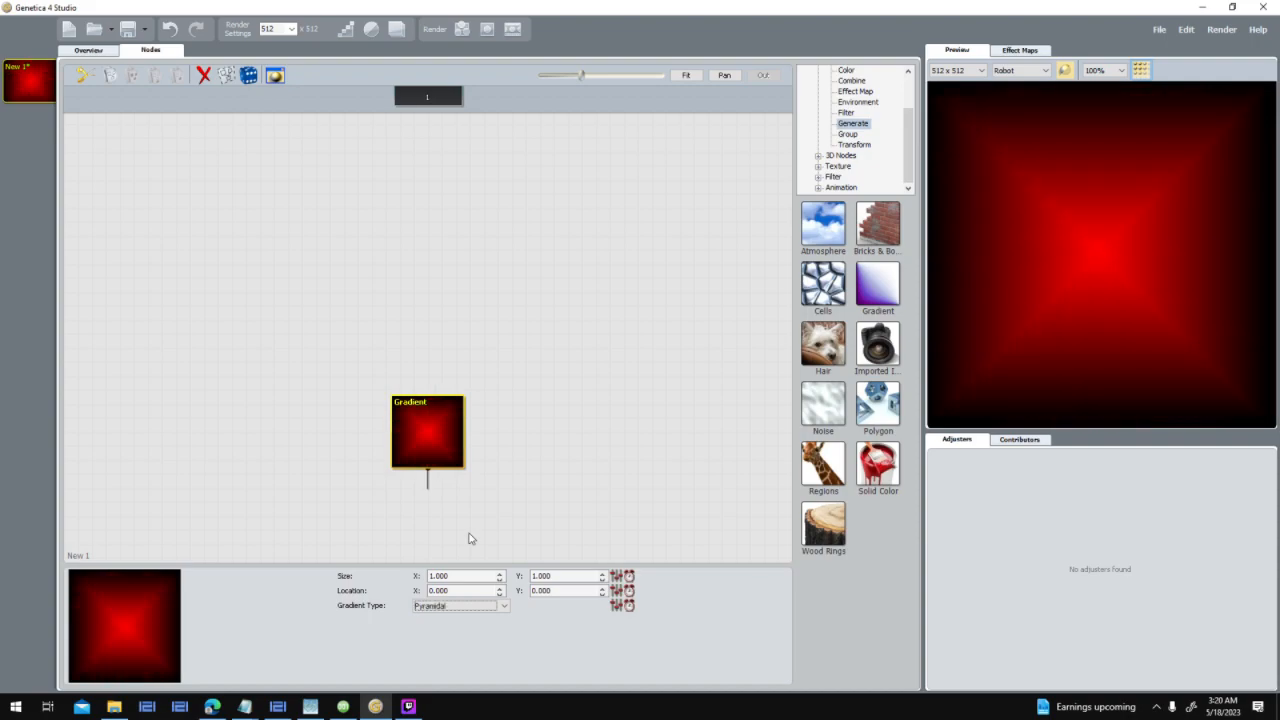
key(Down)
Compare the current mask in World Creator with the pyramidal gradient in Genetica 4 Studio.
click(279, 707)
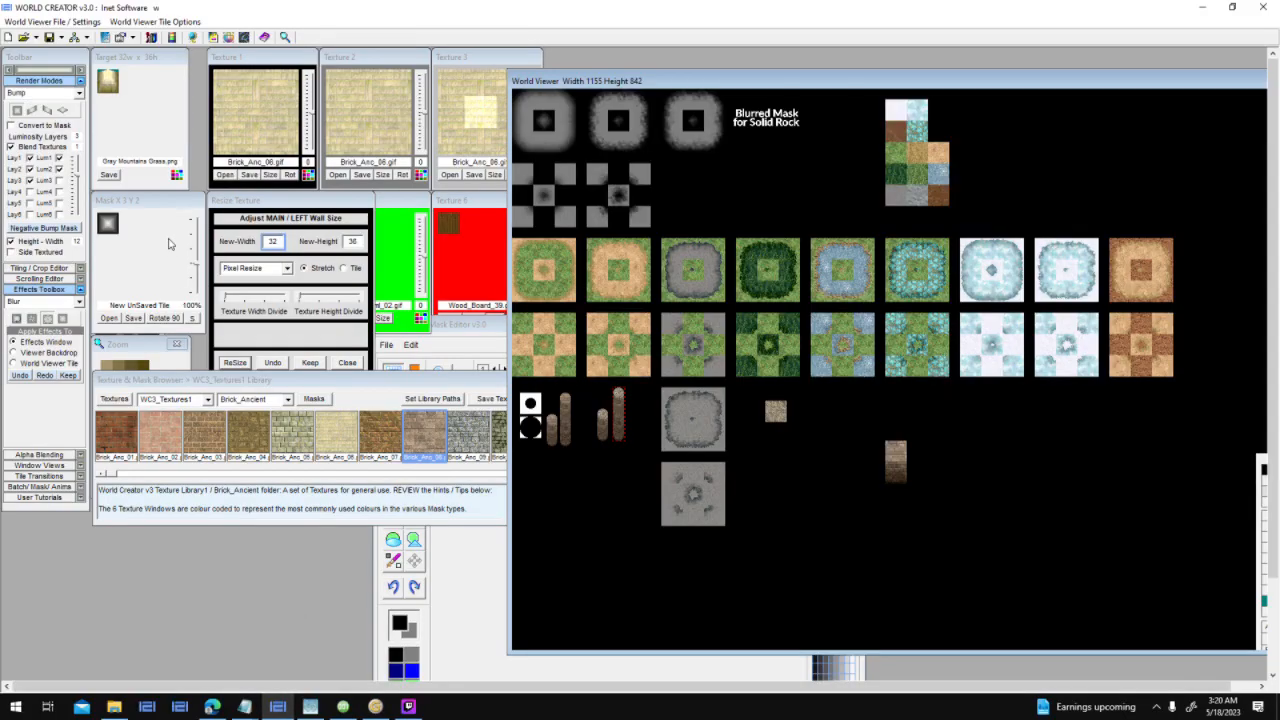
click(375, 707)
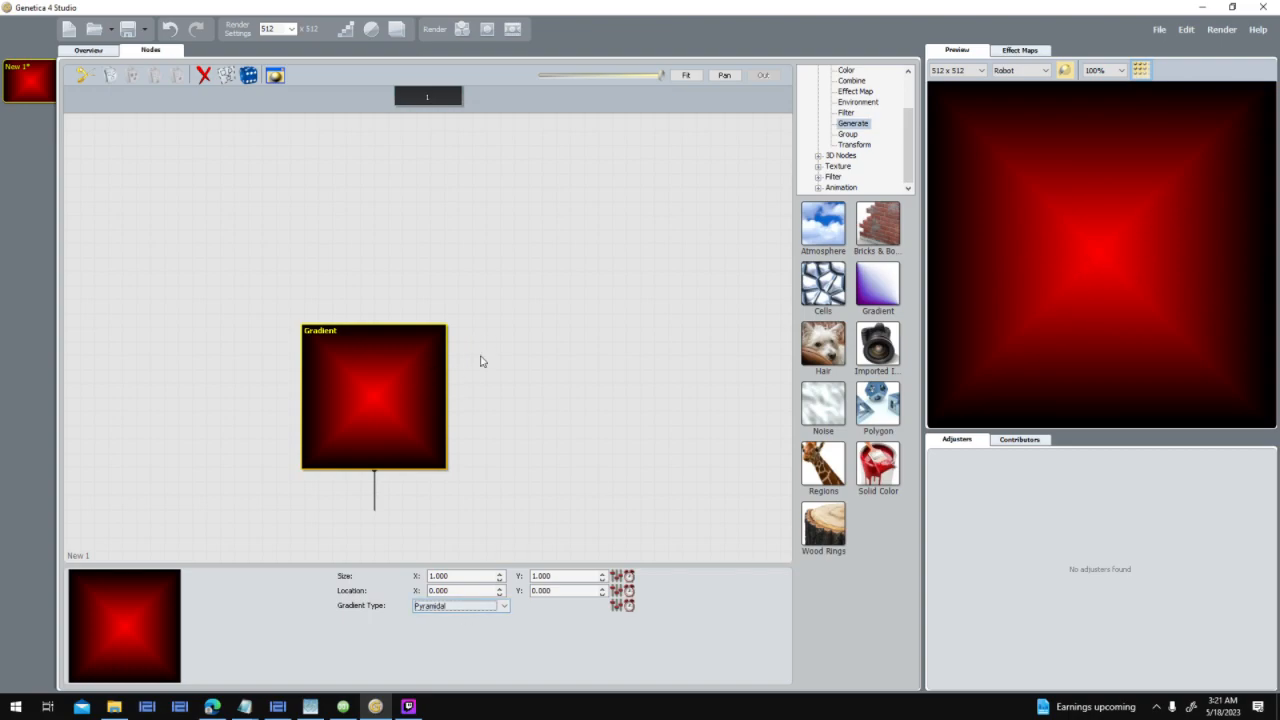
click(277, 707)
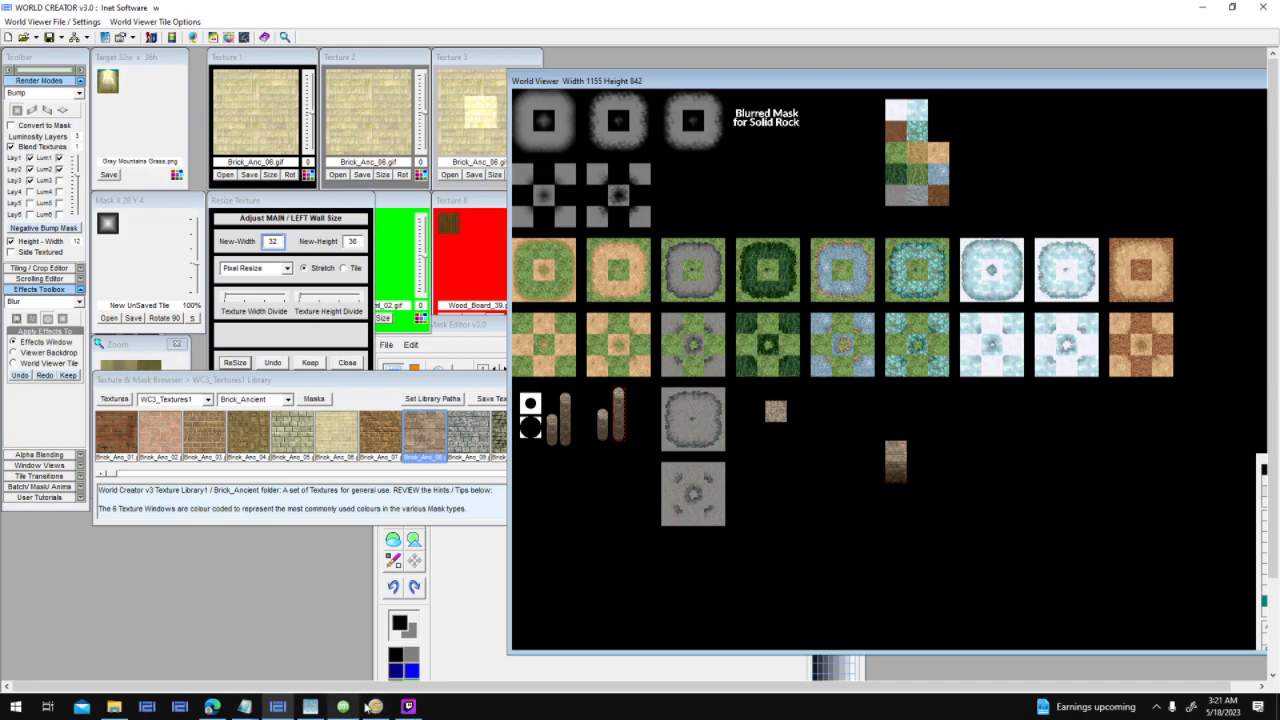
Switch to Genetica 4 Studio and attach a Colorize node to the Gradient node's output.
click(375, 707)
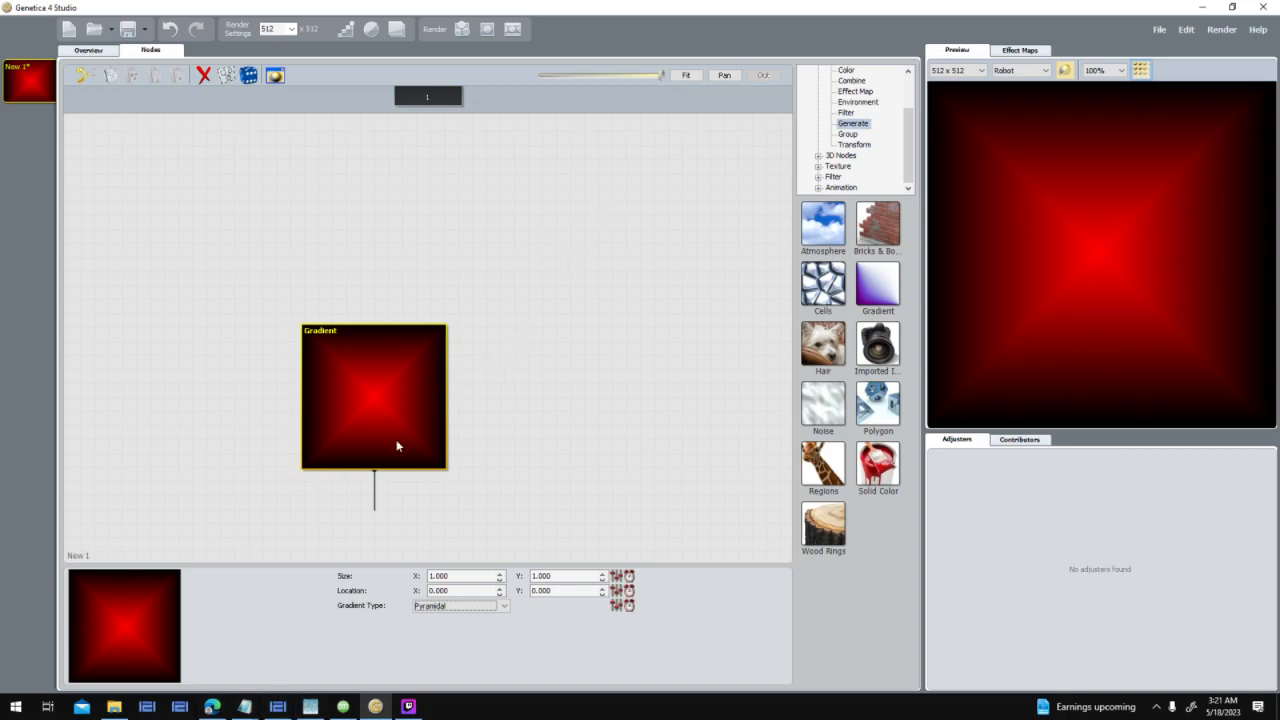
click(390, 474)
text(Colorize)
key(Return)
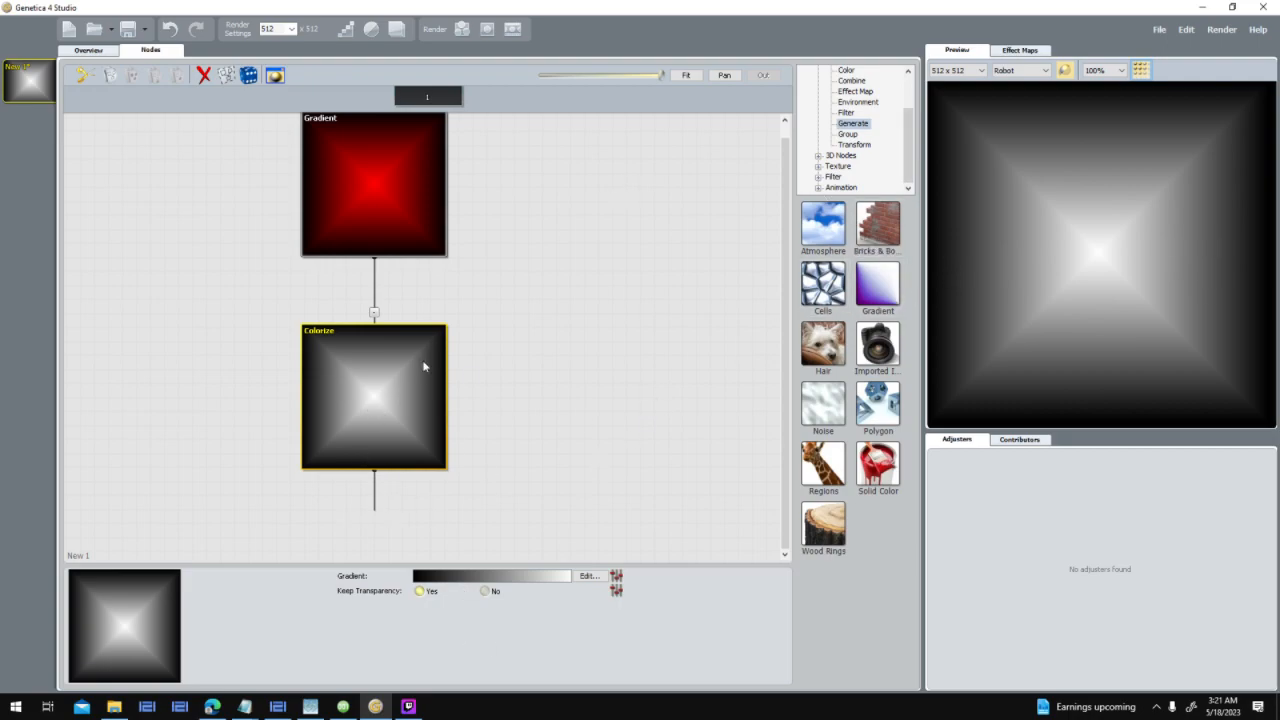
Set the white end stop of the Colorize gradient to mid grey, RGB 128, 128, 128.
click(590, 577)
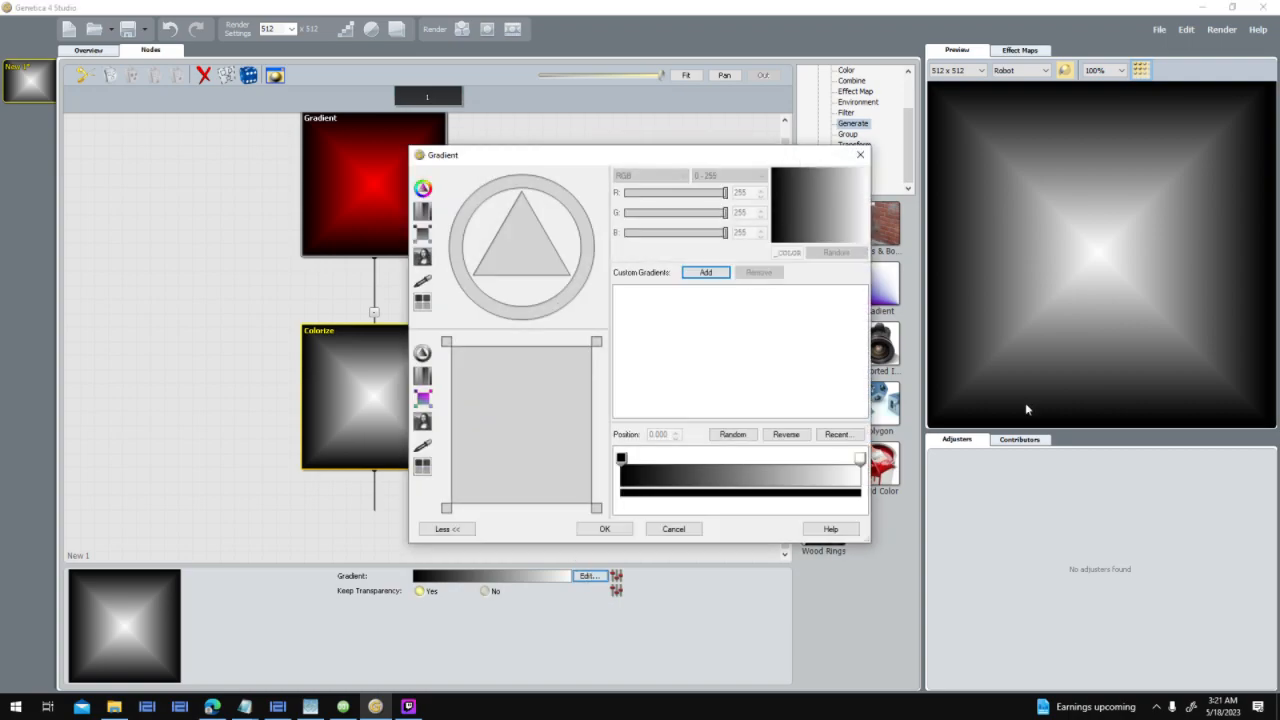
click(859, 458)
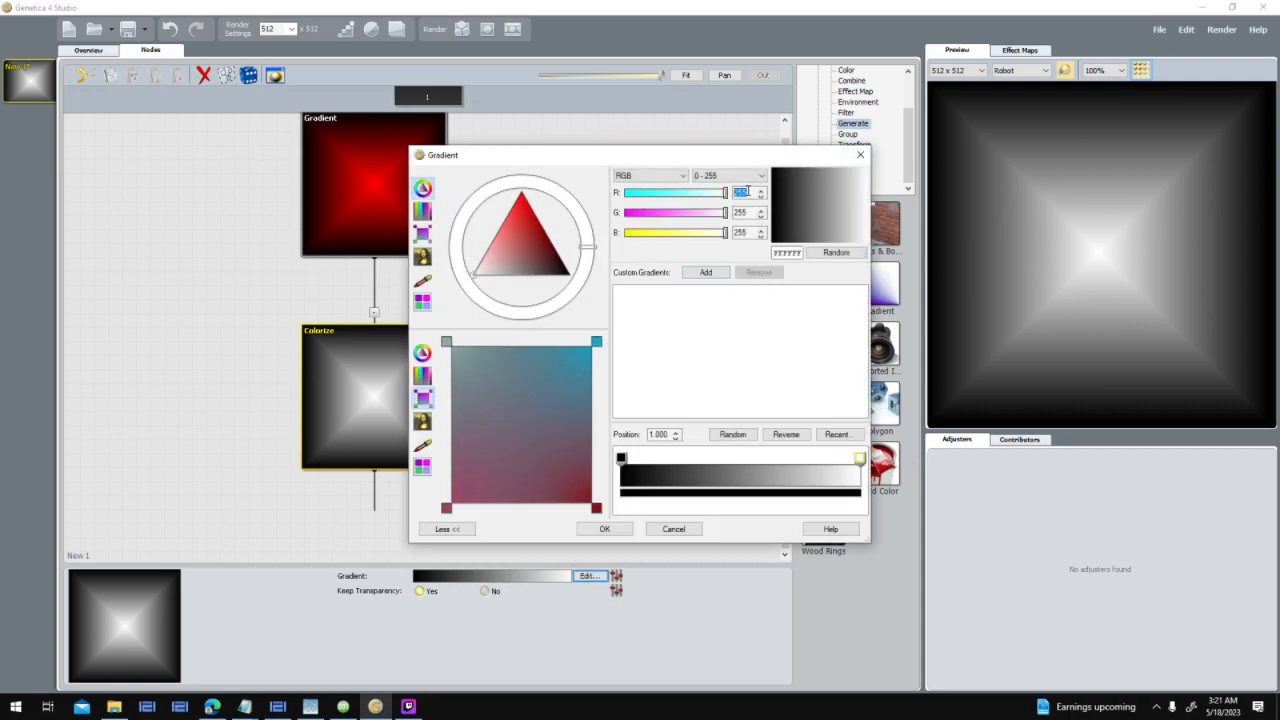
text(128)
key(Tab)
text(128)
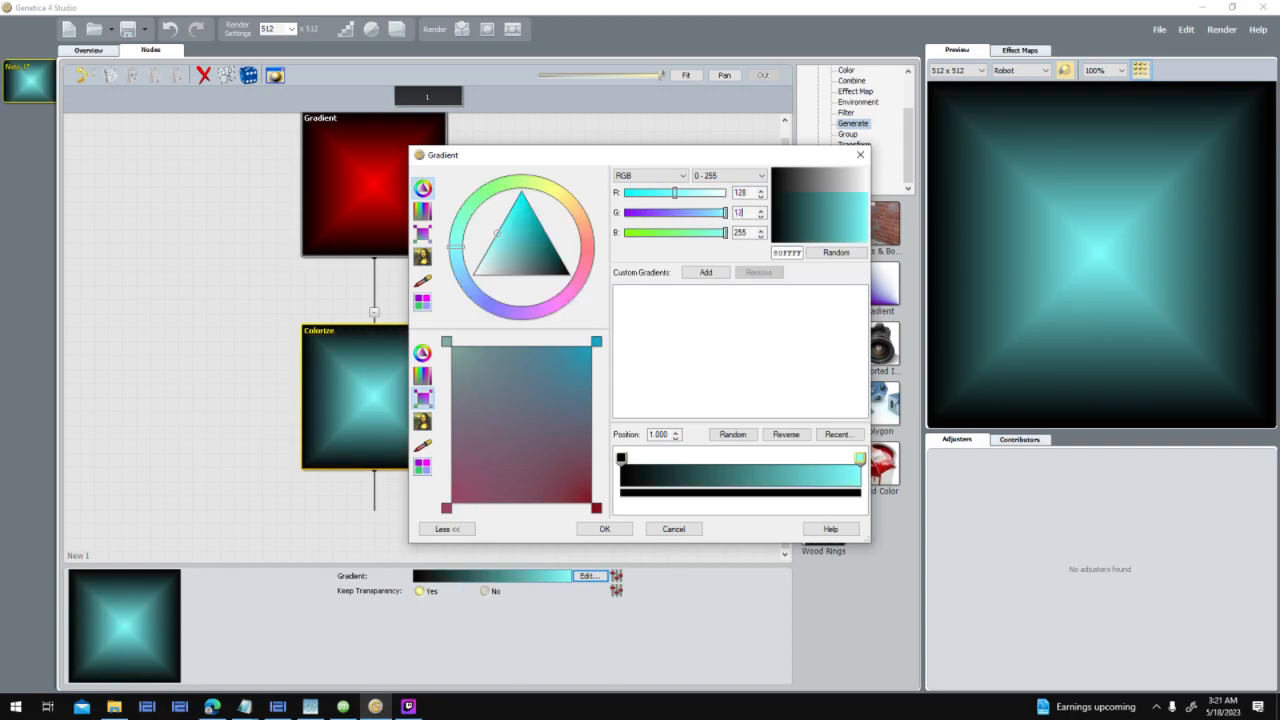
key(Tab)
text(128)
key(Tab)
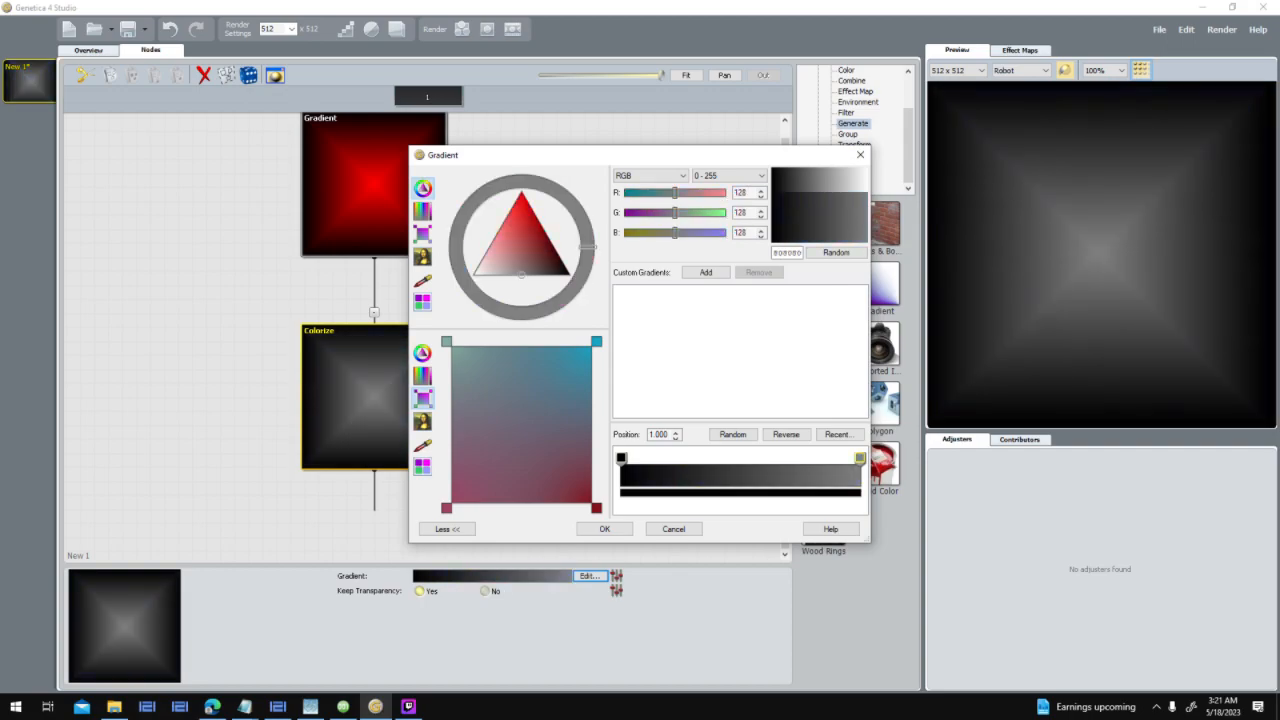
click(603, 528)
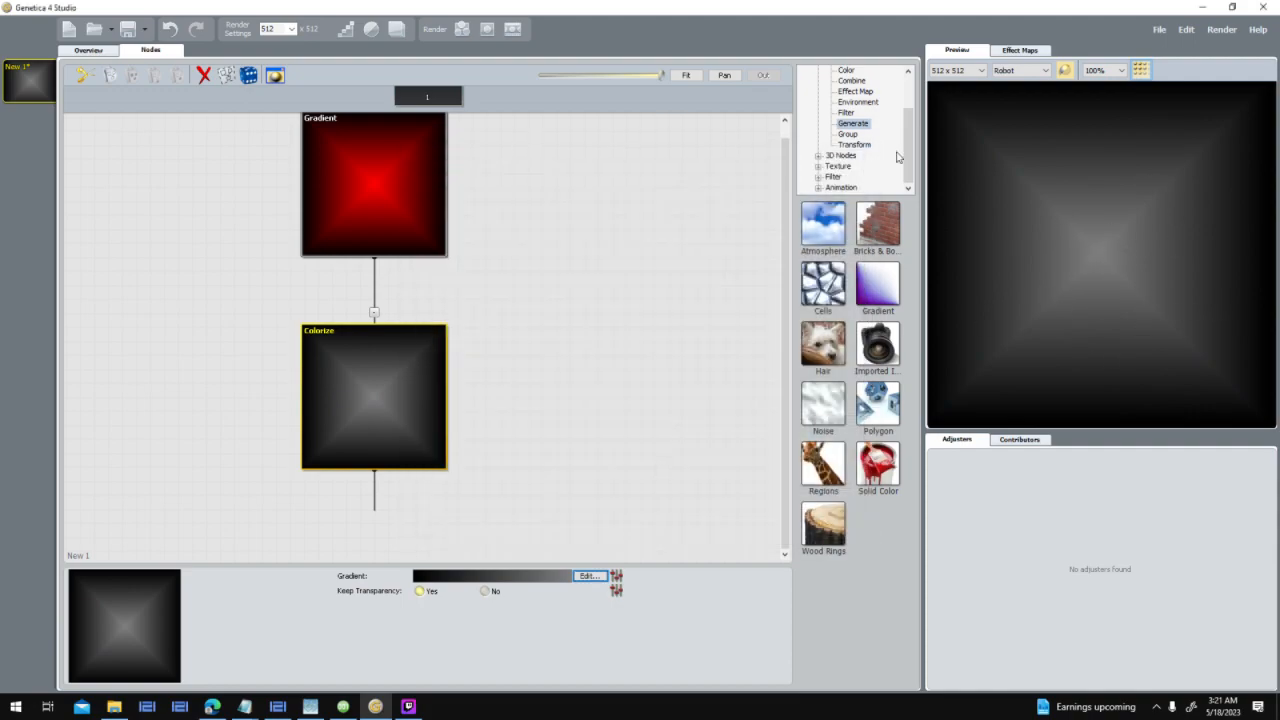
Set the render size to 128 x 128 and render the texture.
double_click(280, 28)
click(465, 34)
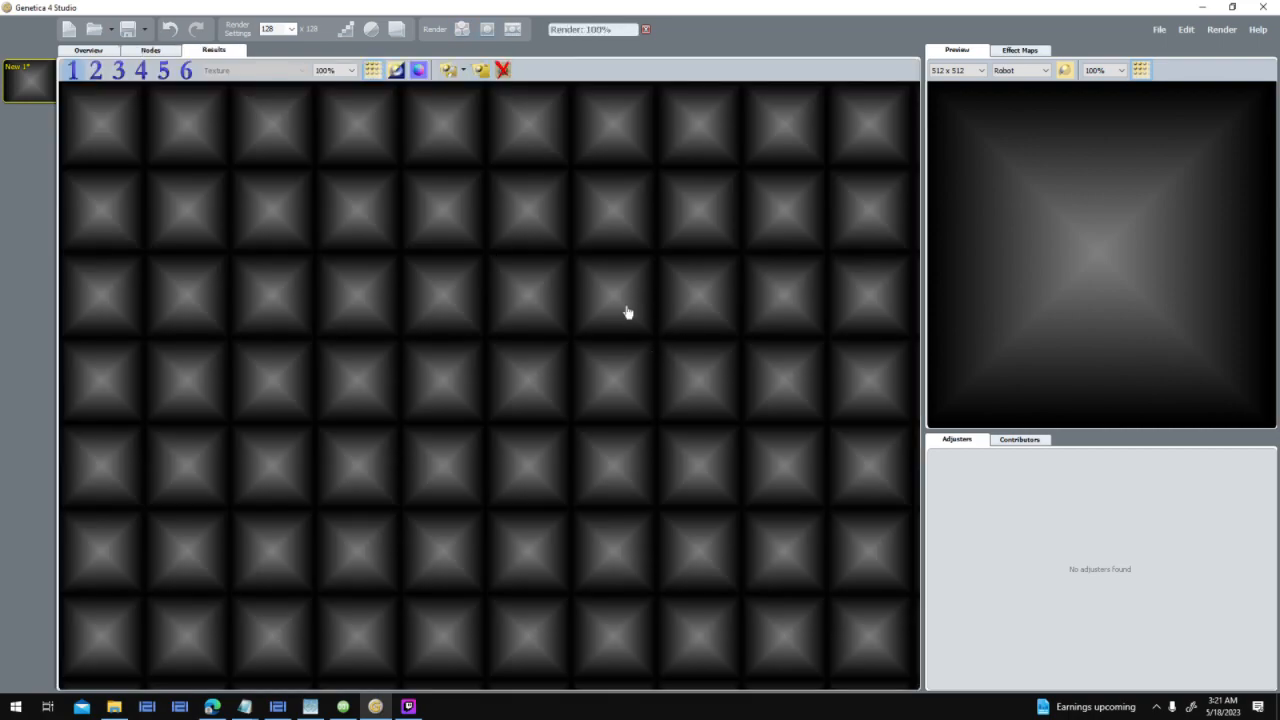
Export the rendered image as a PNG named Pyramid Gradient to Game Development > Alpha Delta on Big Drive (D:).
key(ctrl+e)
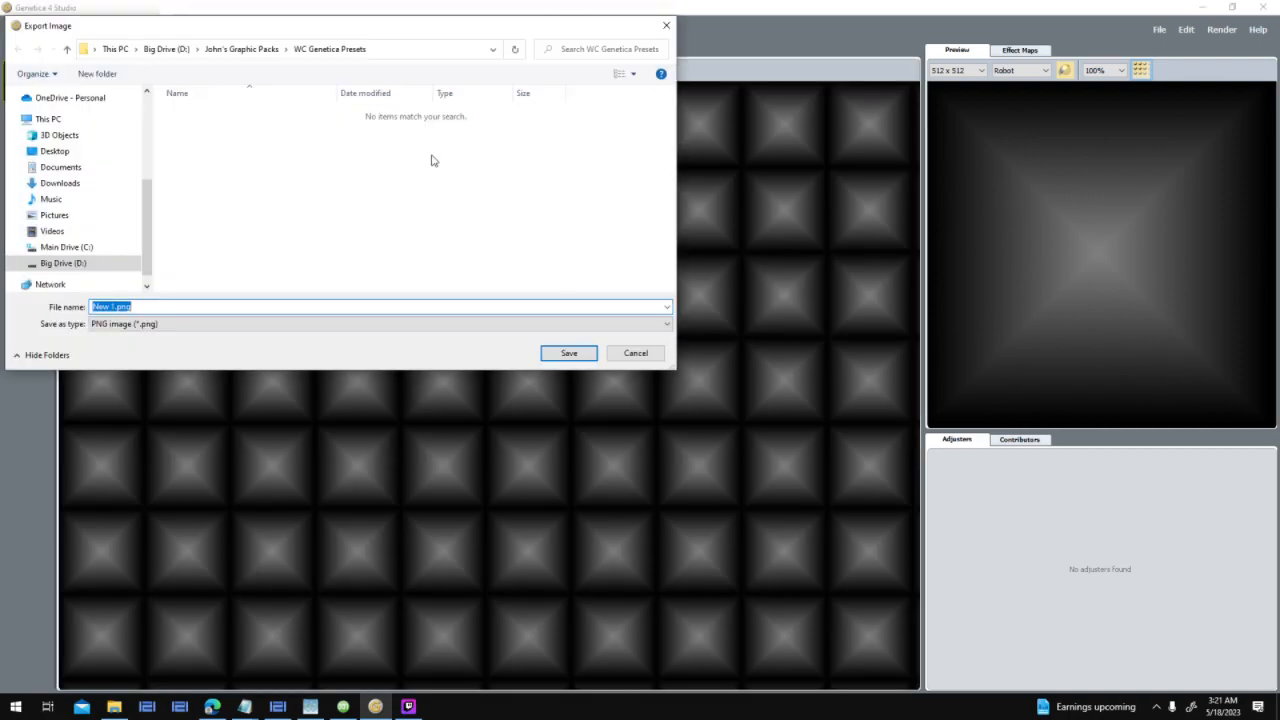
click(172, 52)
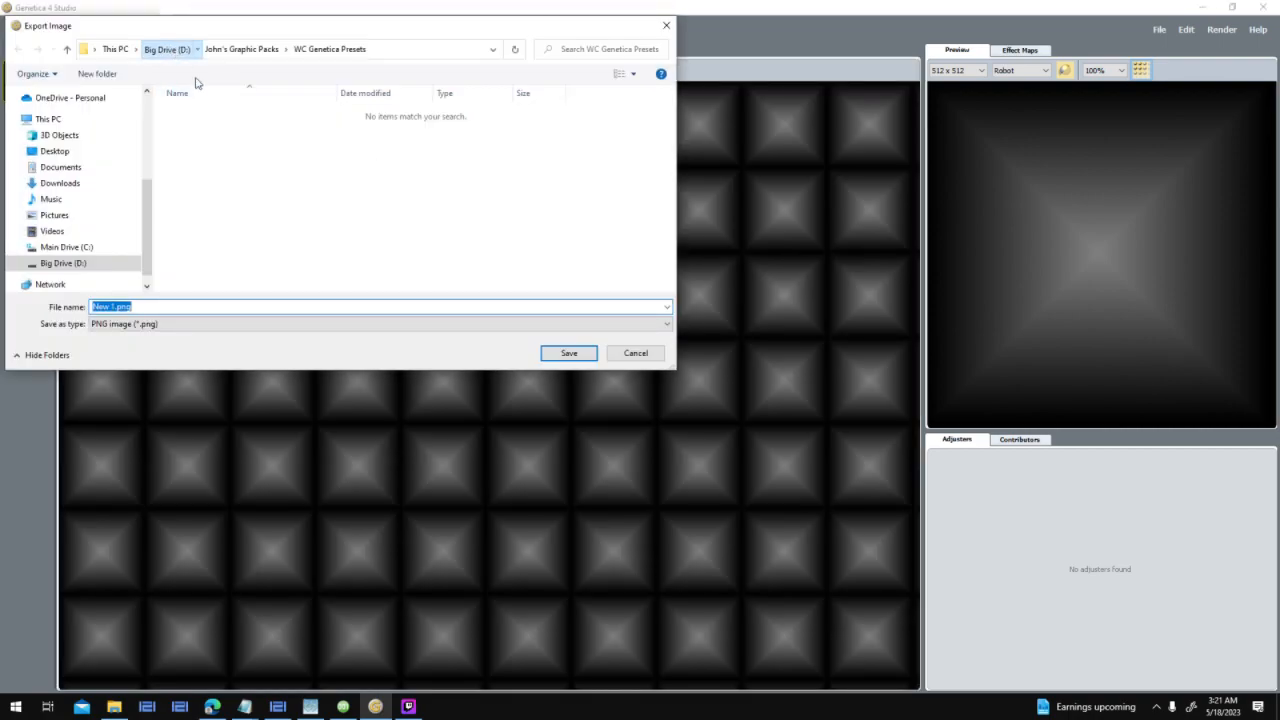
double_click(245, 127)
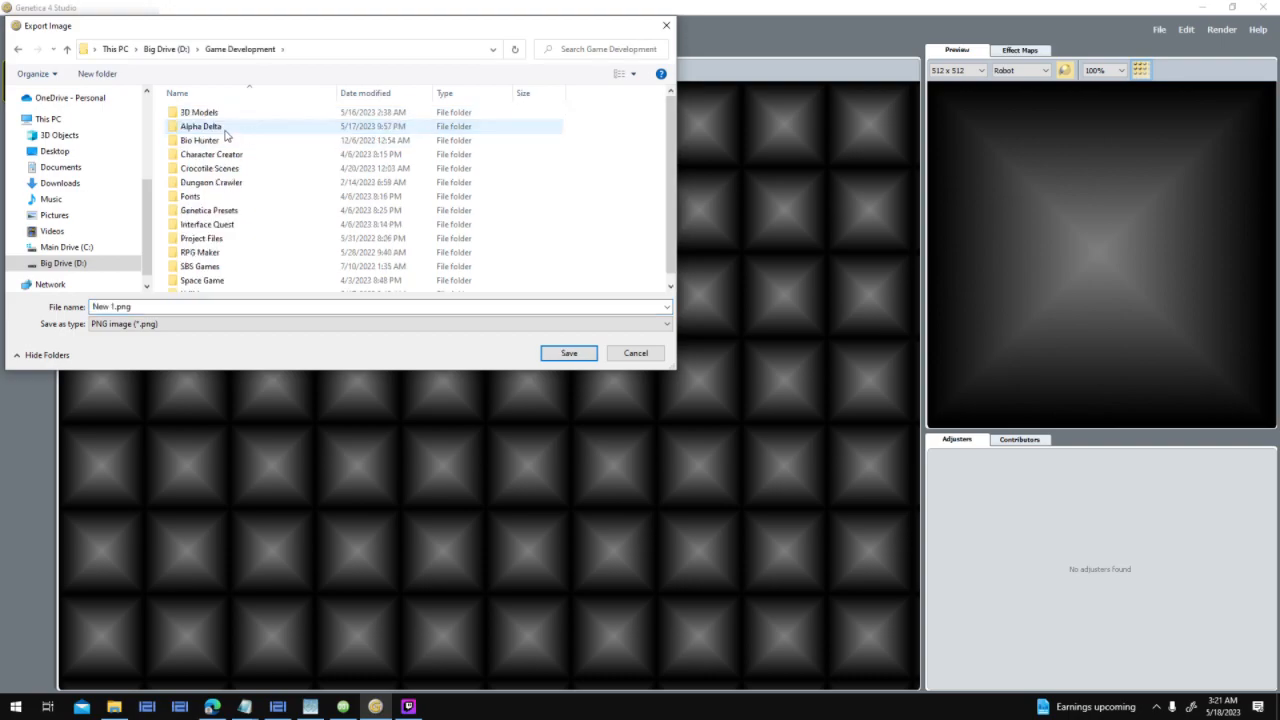
double_click(222, 129)
click(264, 308)
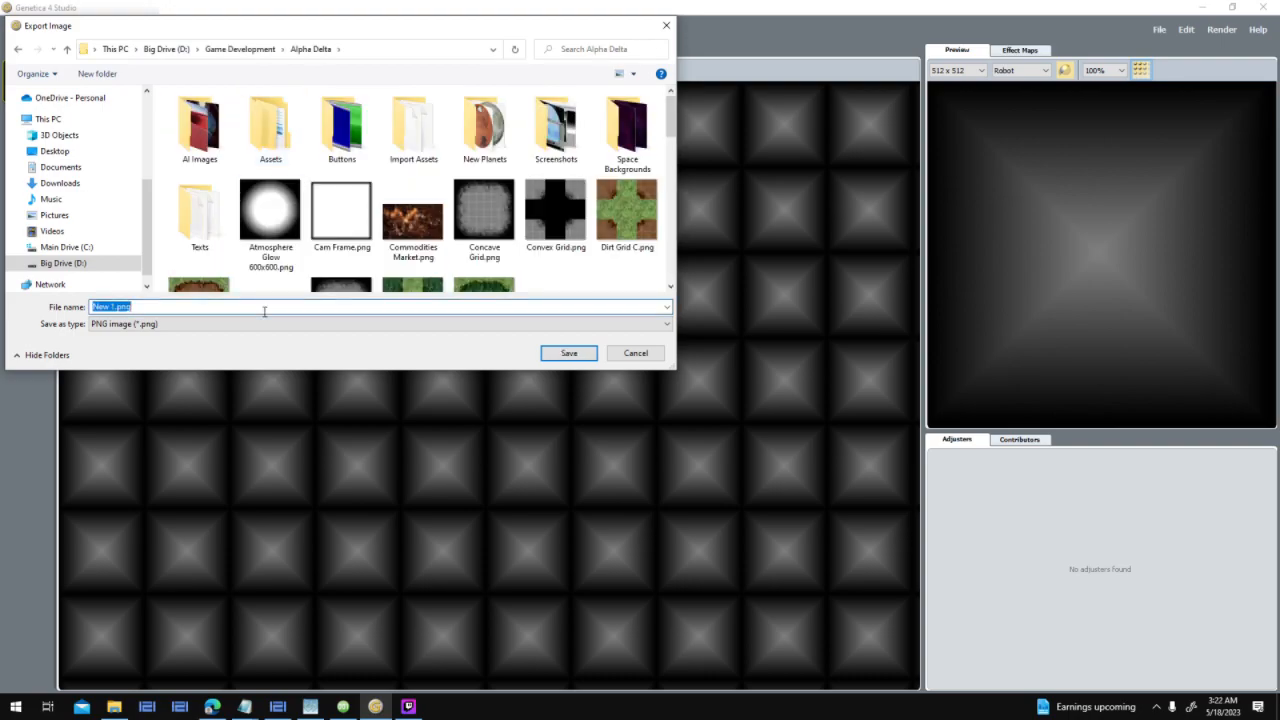
text(Pyramid Gradient)
key(Return)
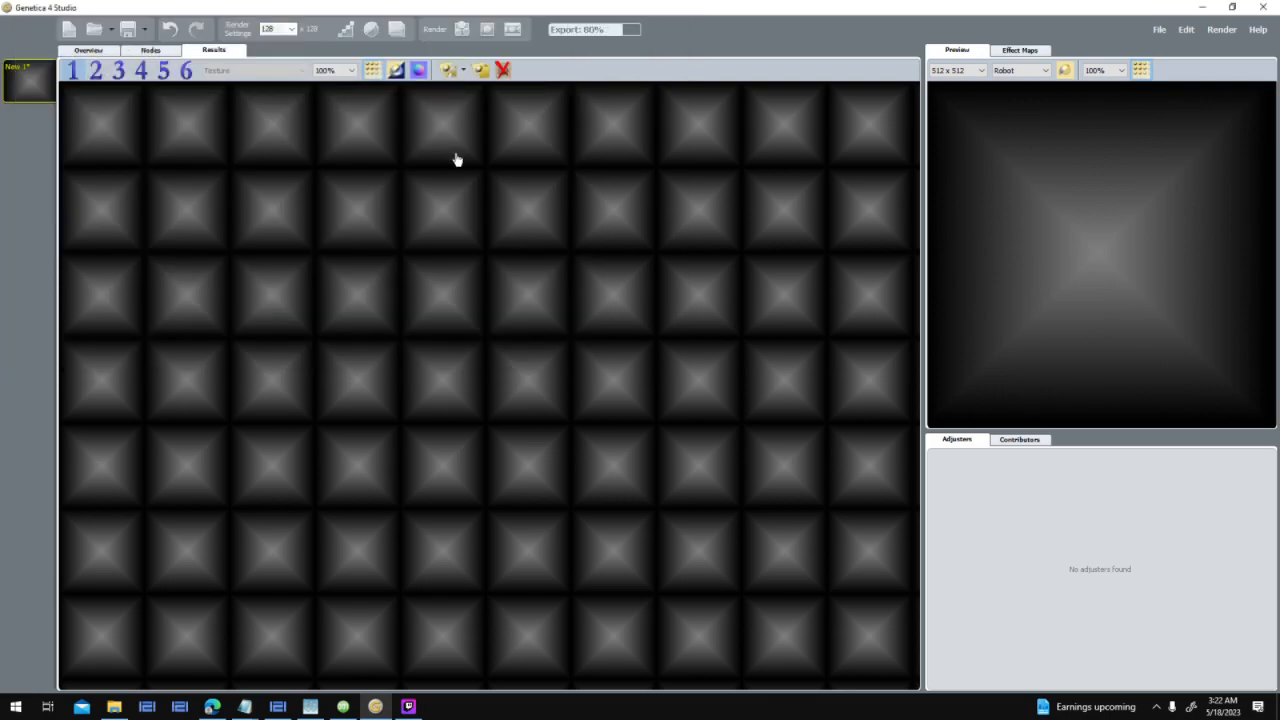
Export the texture again as a Windows bitmap named Pyramid Gradient in the Alpha Delta folder.
click(472, 31)
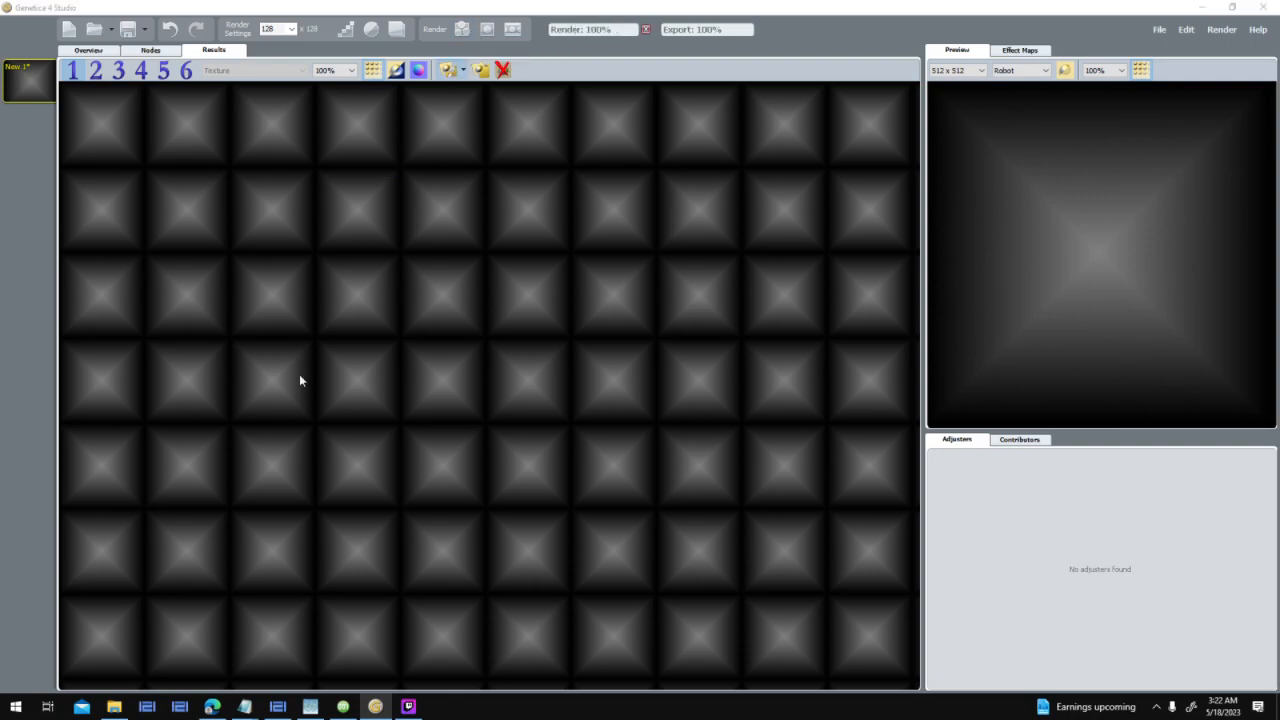
click(297, 324)
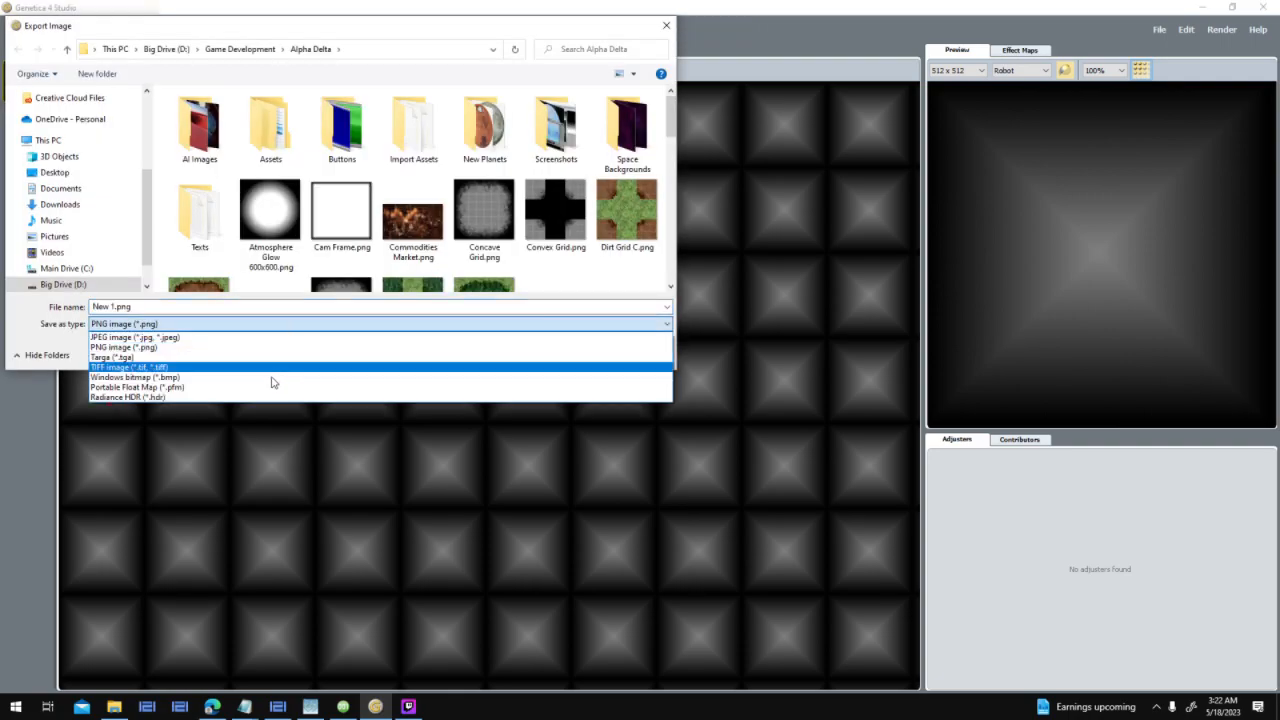
click(272, 370)
click(269, 308)
text(P)
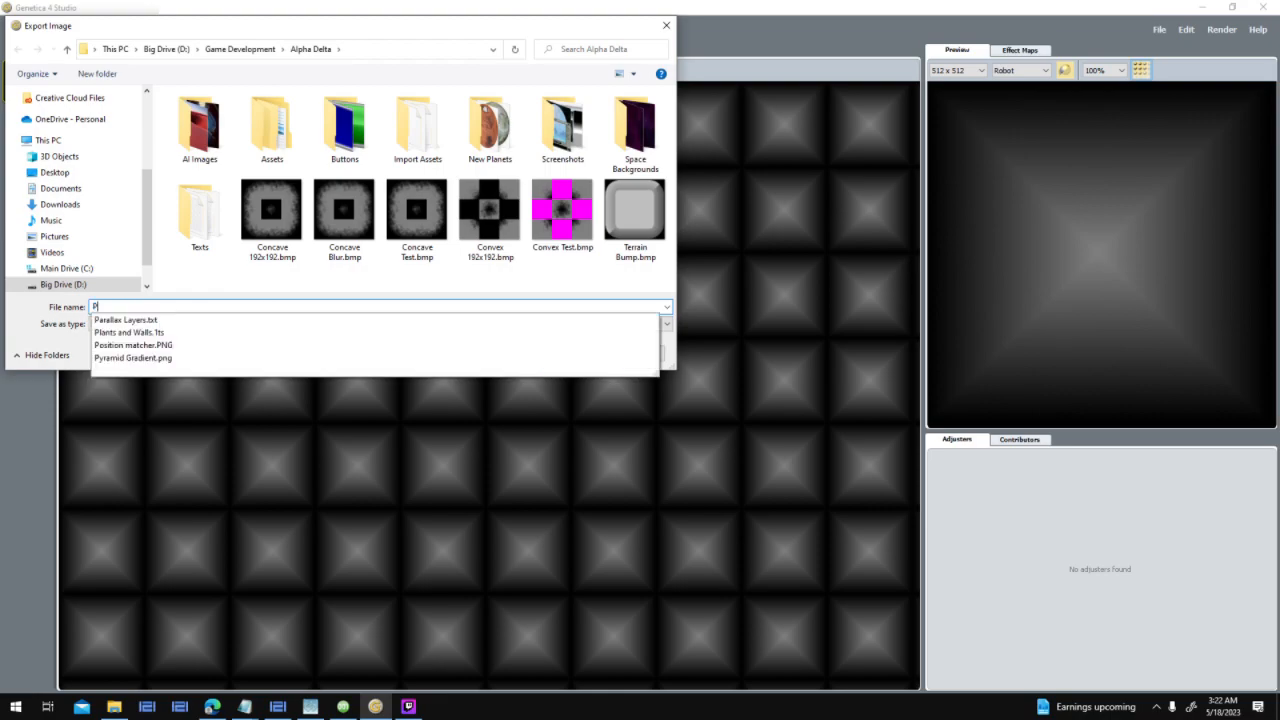
text(yramid Gradient)
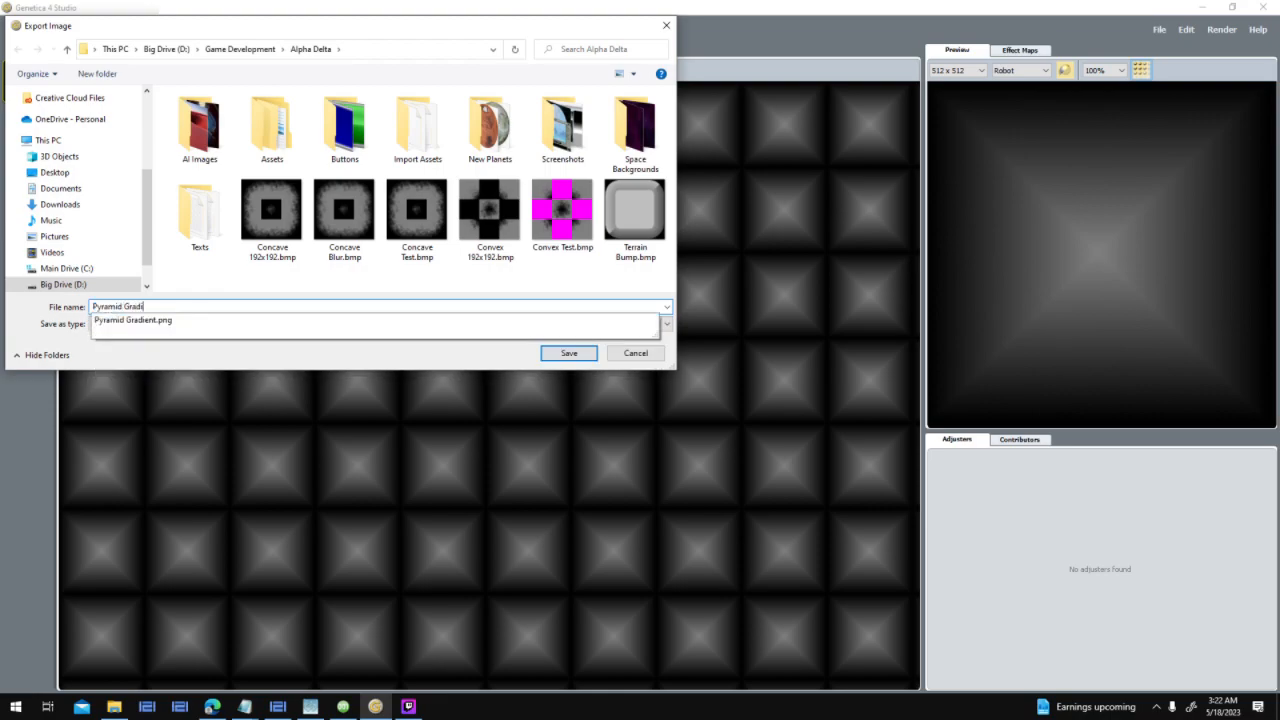
key(Return)
Switch to World Creator and load Pyramid Gradient.png from the Alpha Delta folder as the mask.
click(280, 707)
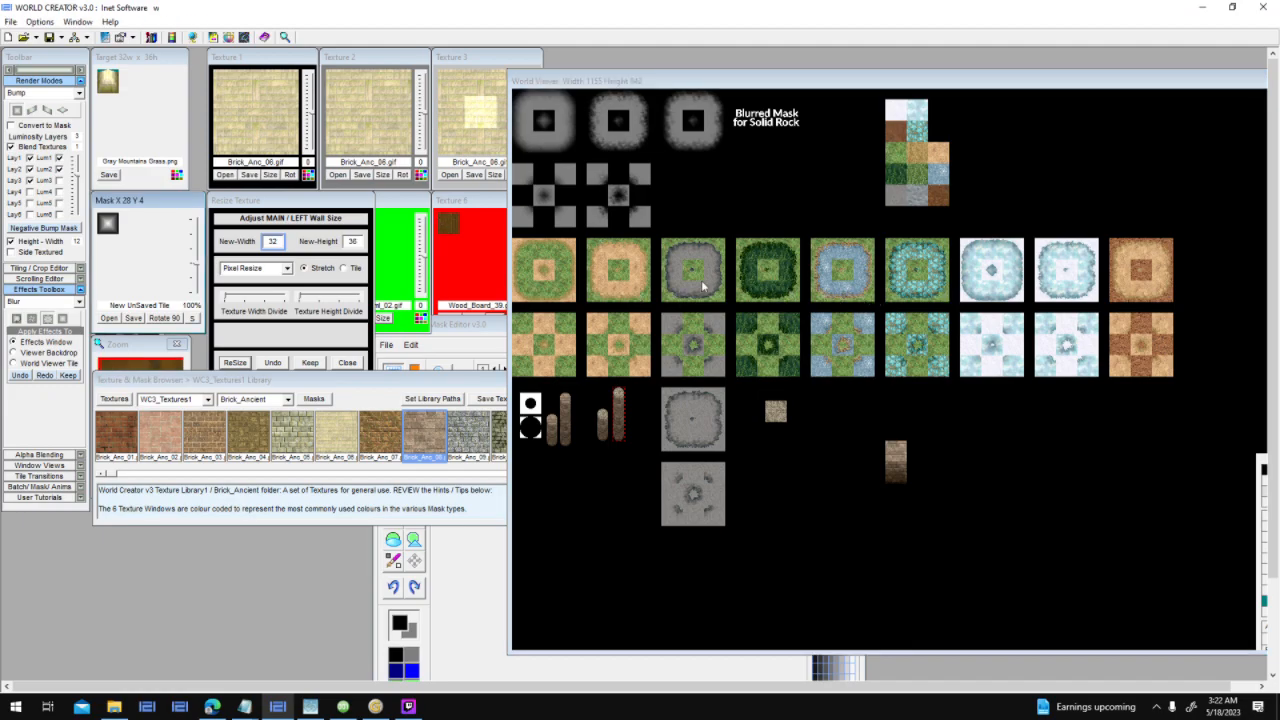
click(110, 318)
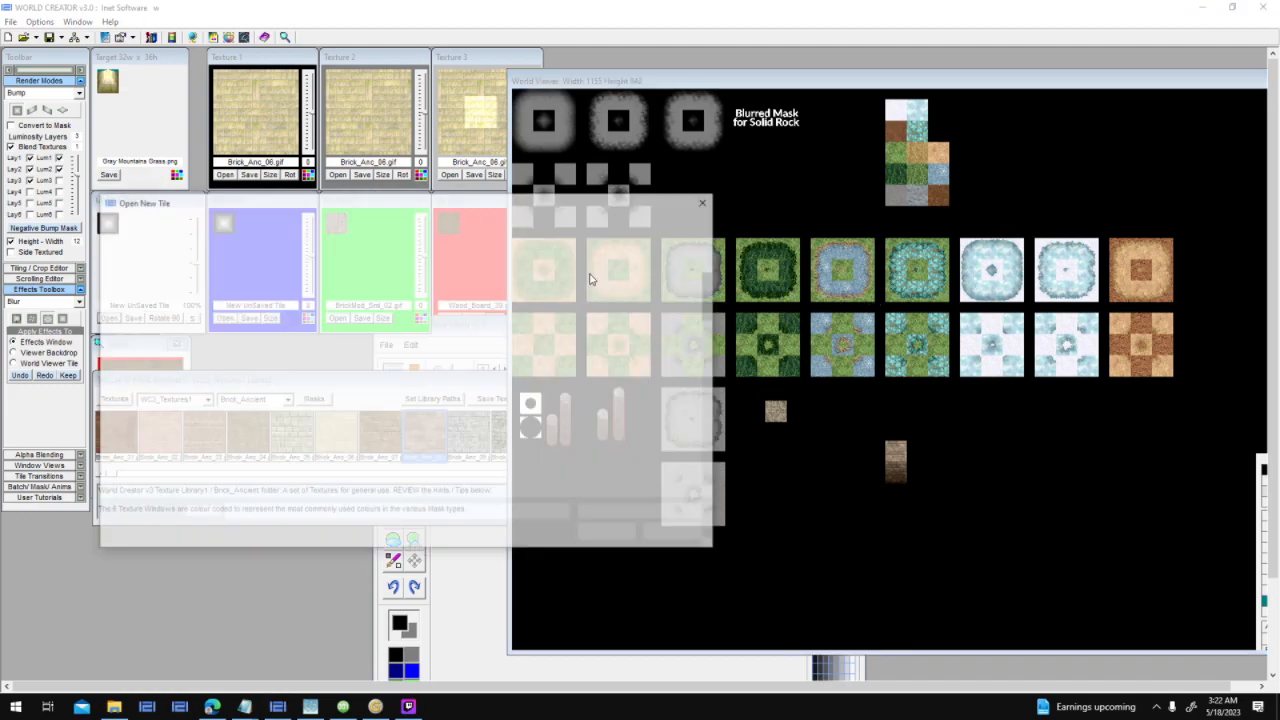
drag(706, 315, 713, 420)
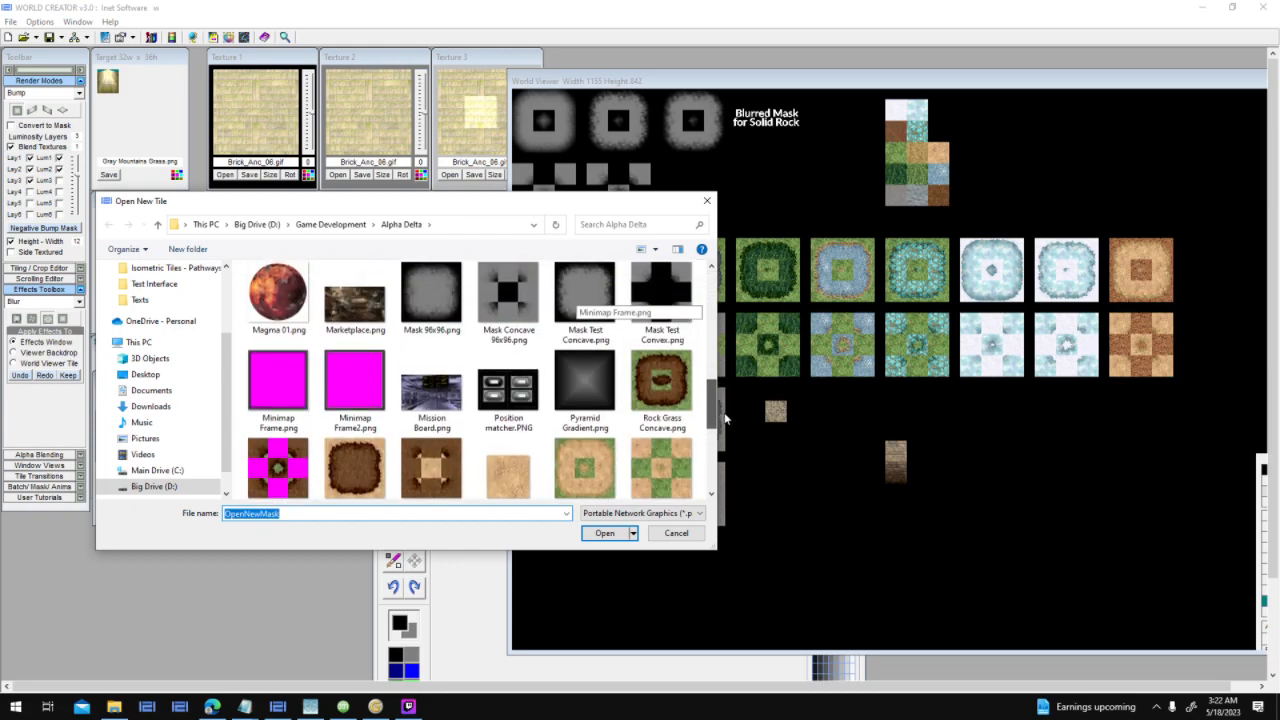
click(605, 393)
double_click(605, 393)
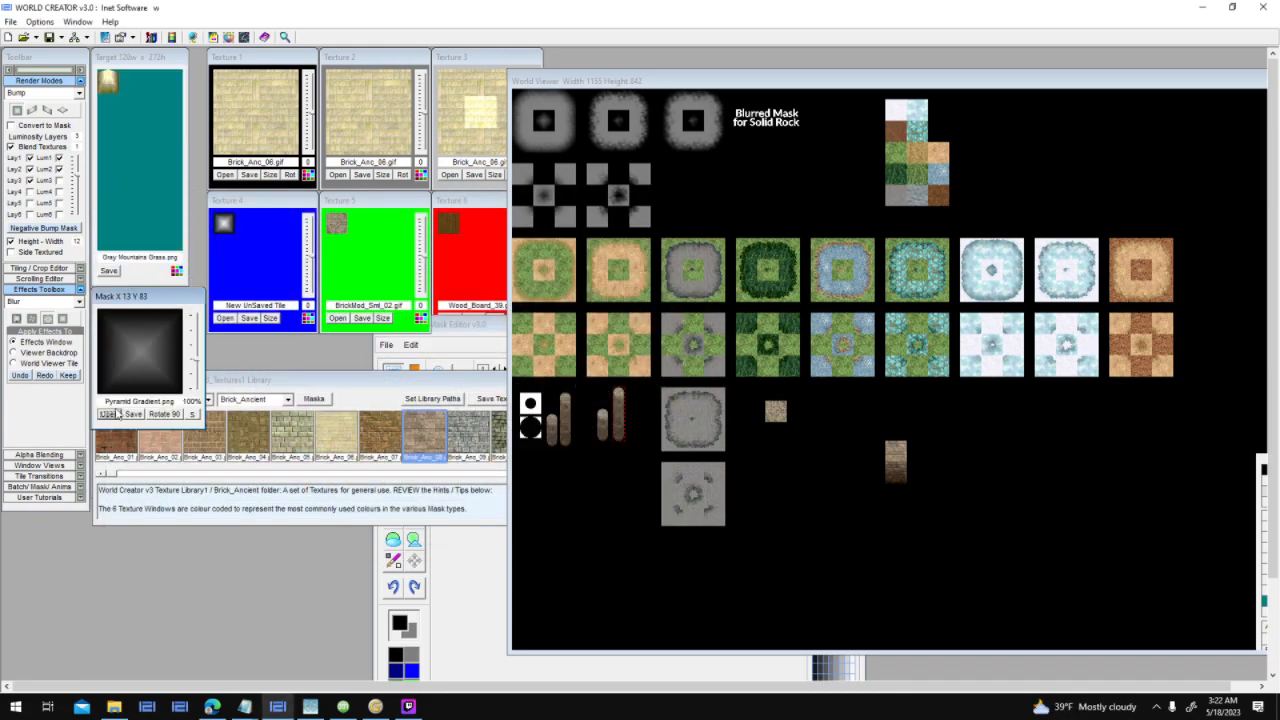
Load the bitmap version, Pyramid Gradient.bmp, from the Alpha Delta folder as the mask.
click(109, 414)
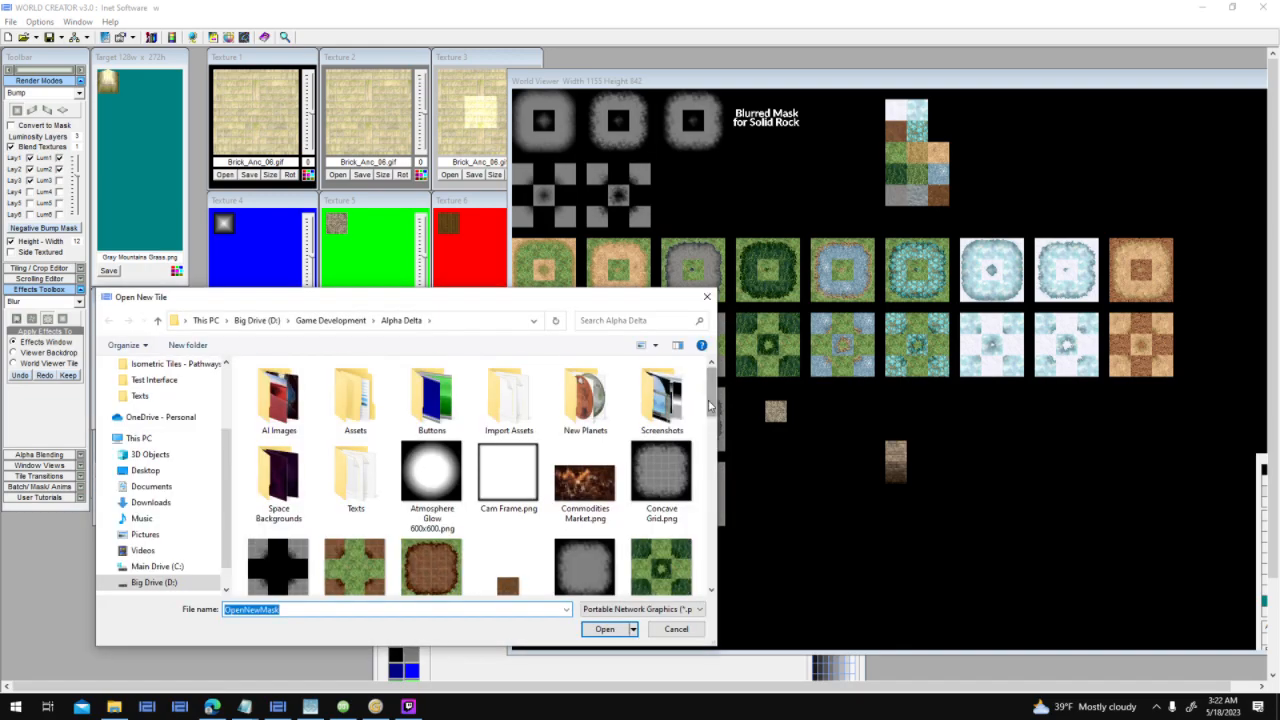
drag(711, 397, 713, 518)
click(636, 608)
click(636, 596)
double_click(297, 463)
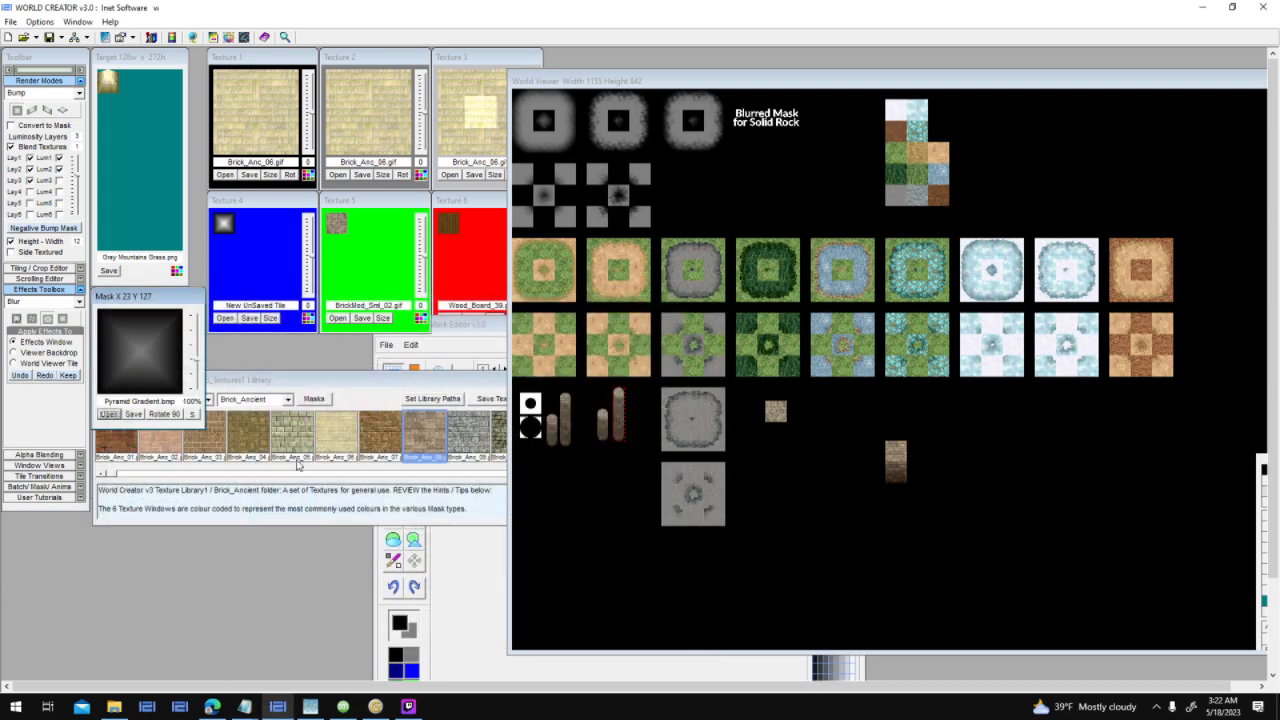
Copy the pyramid mask to the World Viewer and Texture 4, and resize Texture 4 to 32 x 32.
drag(148, 356, 296, 262)
drag(138, 344, 268, 258)
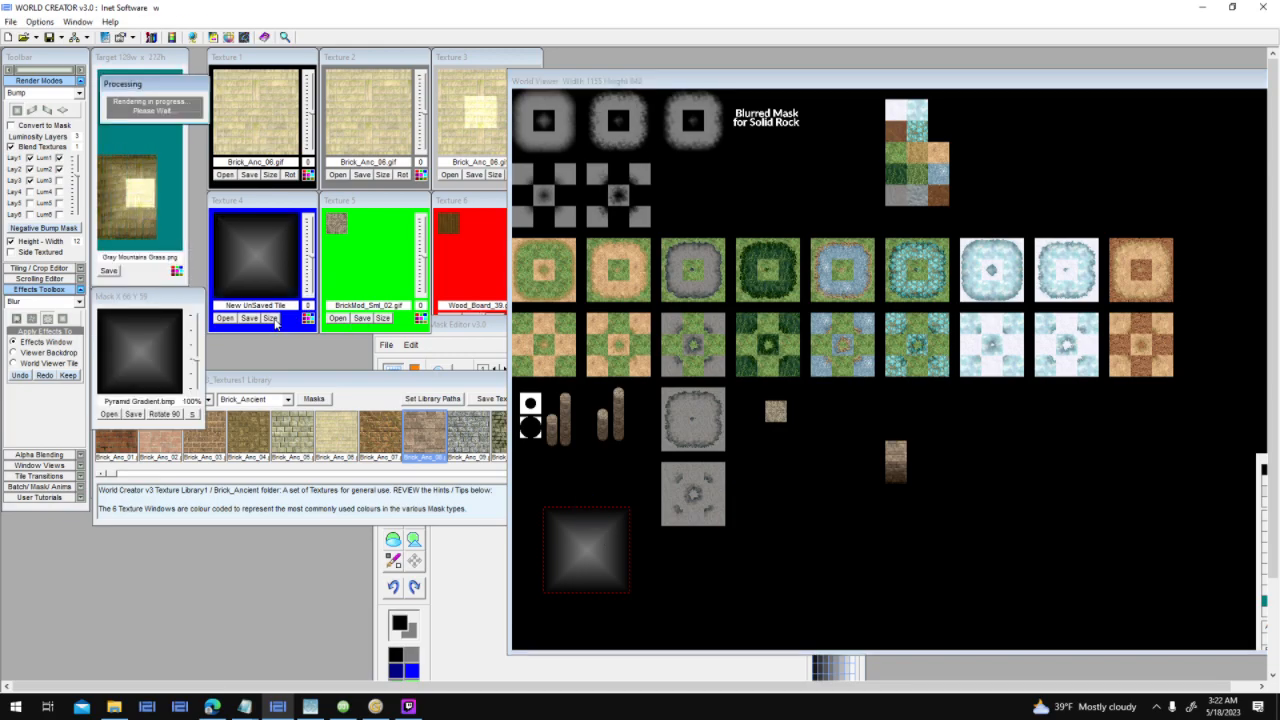
click(270, 318)
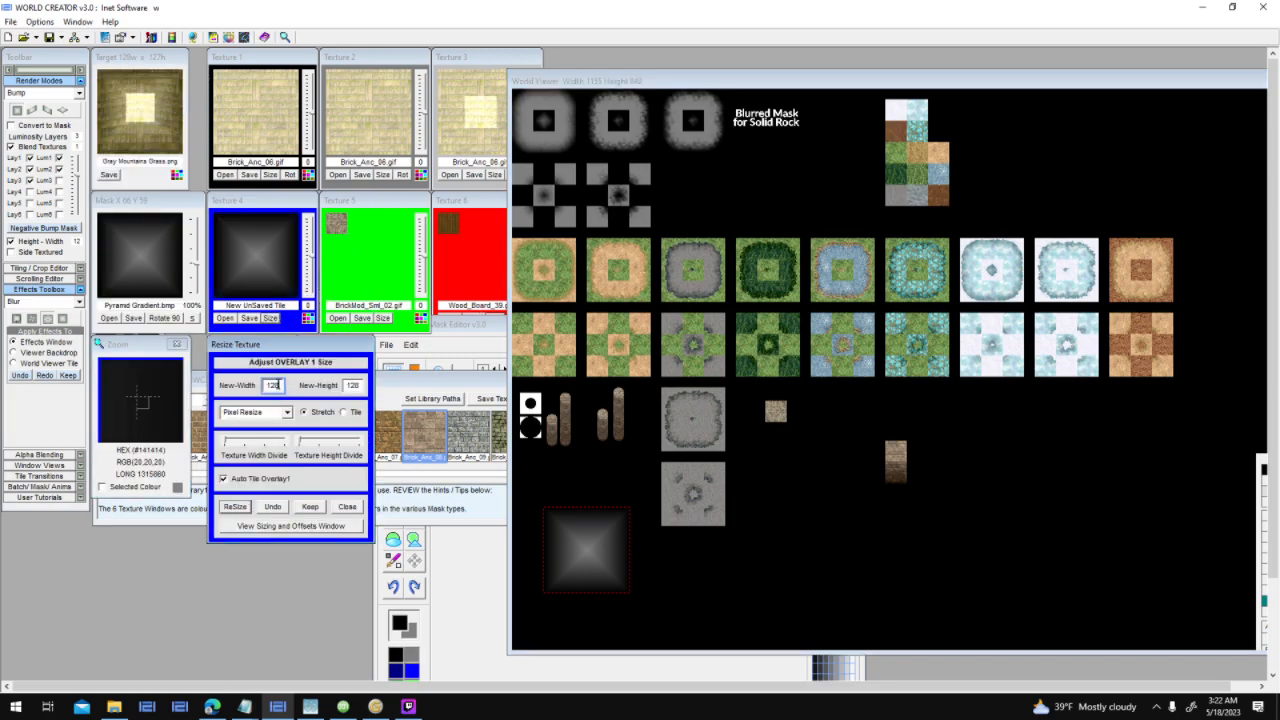
double_click(278, 385)
text(32)
double_click(352, 385)
text(32)
click(238, 507)
Use the resized Texture 4 tile as the mask and place a copy beside the large pyramid in the World Viewer.
drag(232, 229, 162, 320)
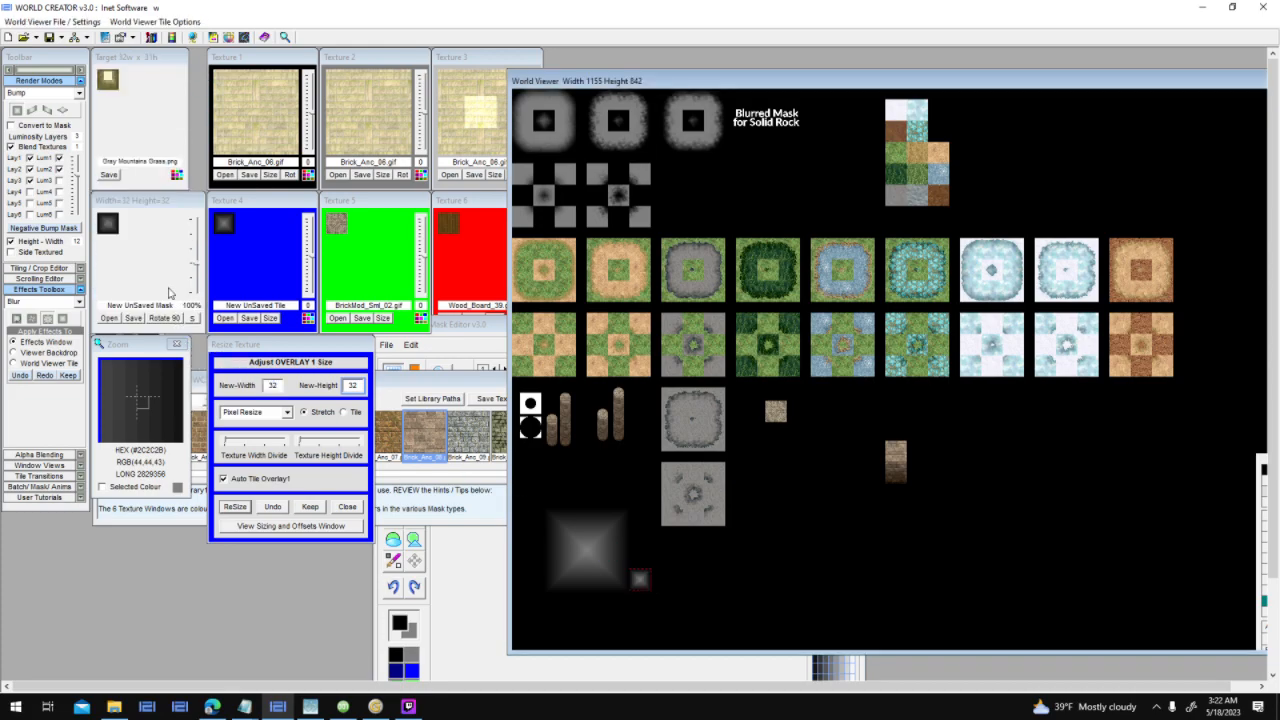
drag(646, 584, 679, 546)
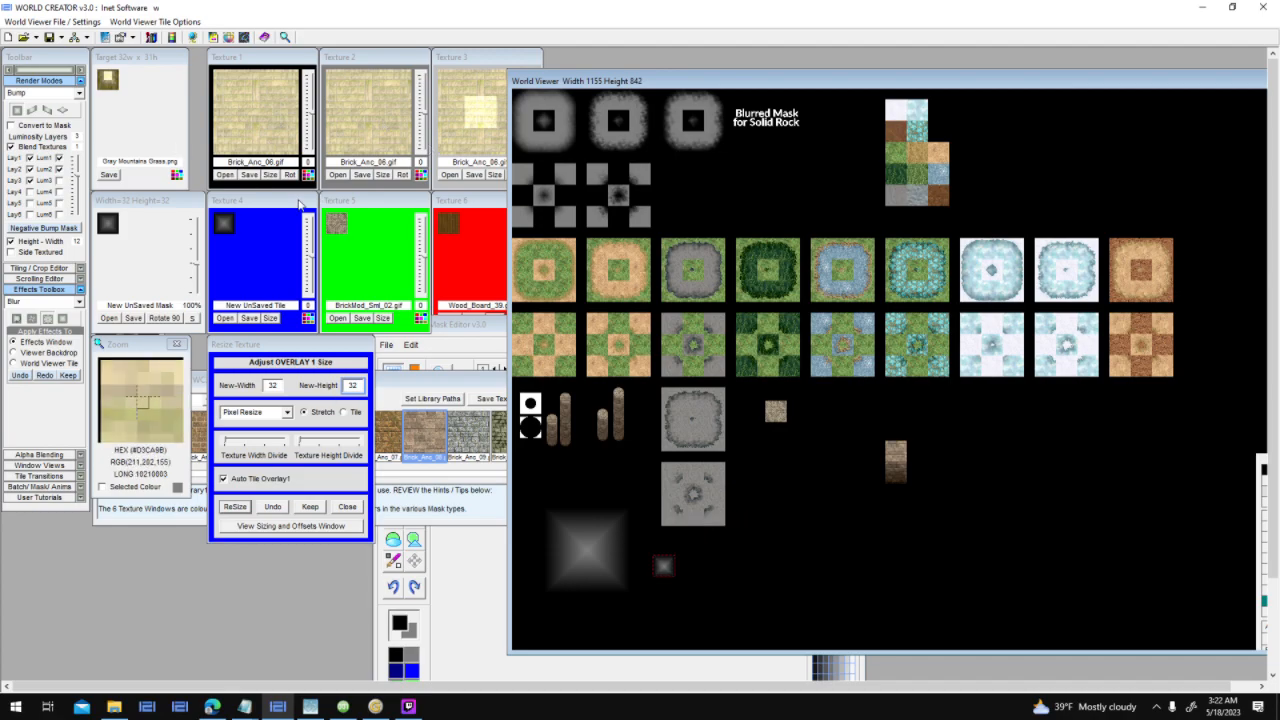
Copy the BrickMod_Sml_02 texture into Texture 6 and restore Texture 3 to the plain Brick_Anc_06 texture.
drag(473, 238, 123, 271)
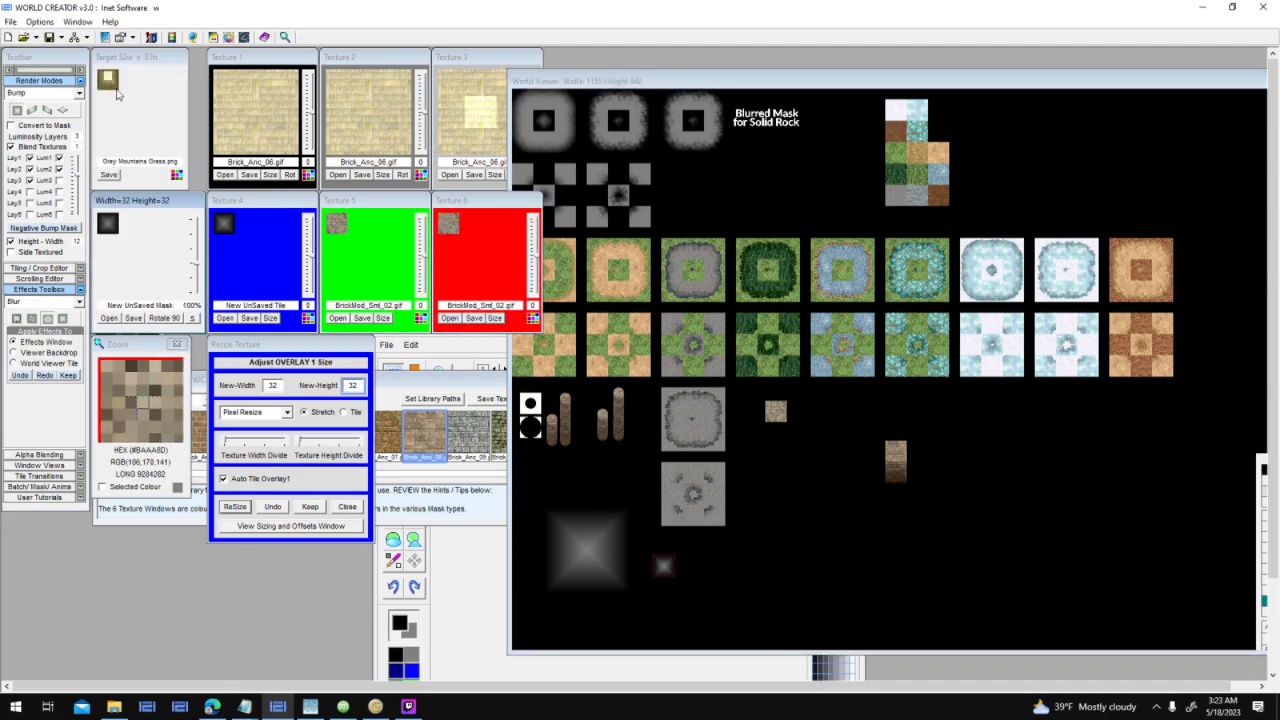
click(487, 58)
drag(537, 123, 537, 114)
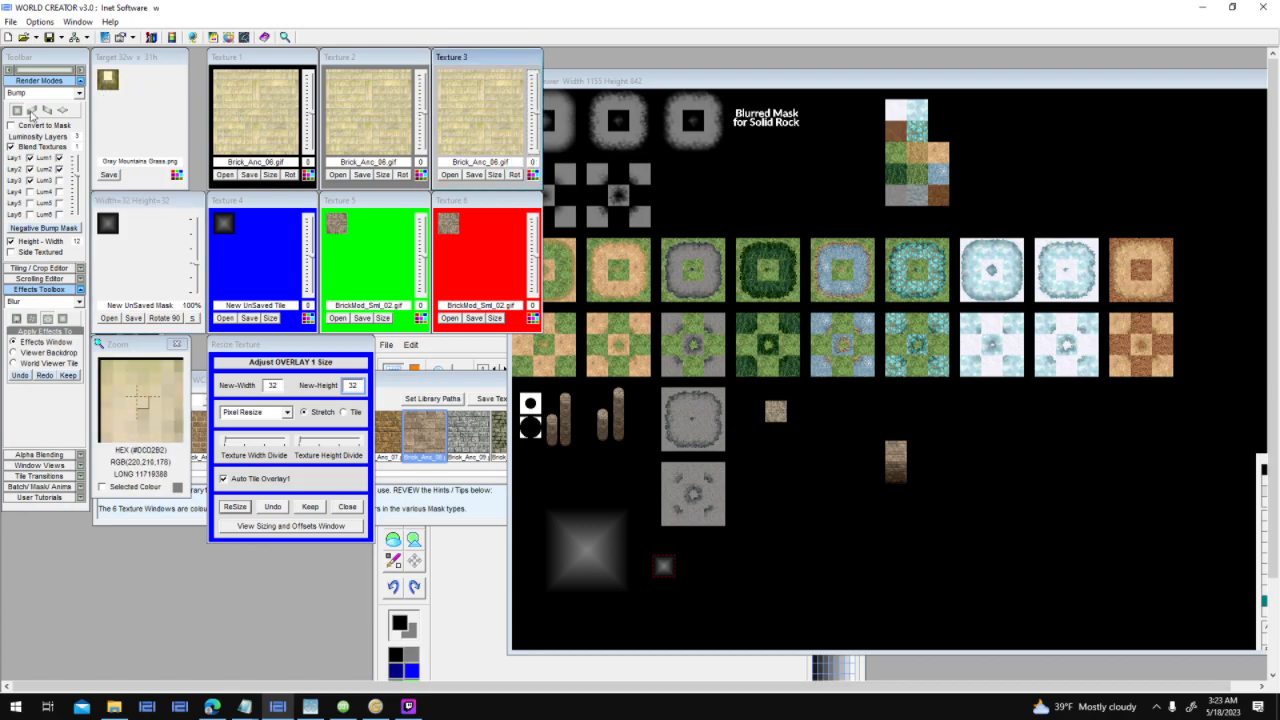
Render the bump tile with Height - Width 6 and Lum3 enabled, and place it in the World Viewer.
click(17, 112)
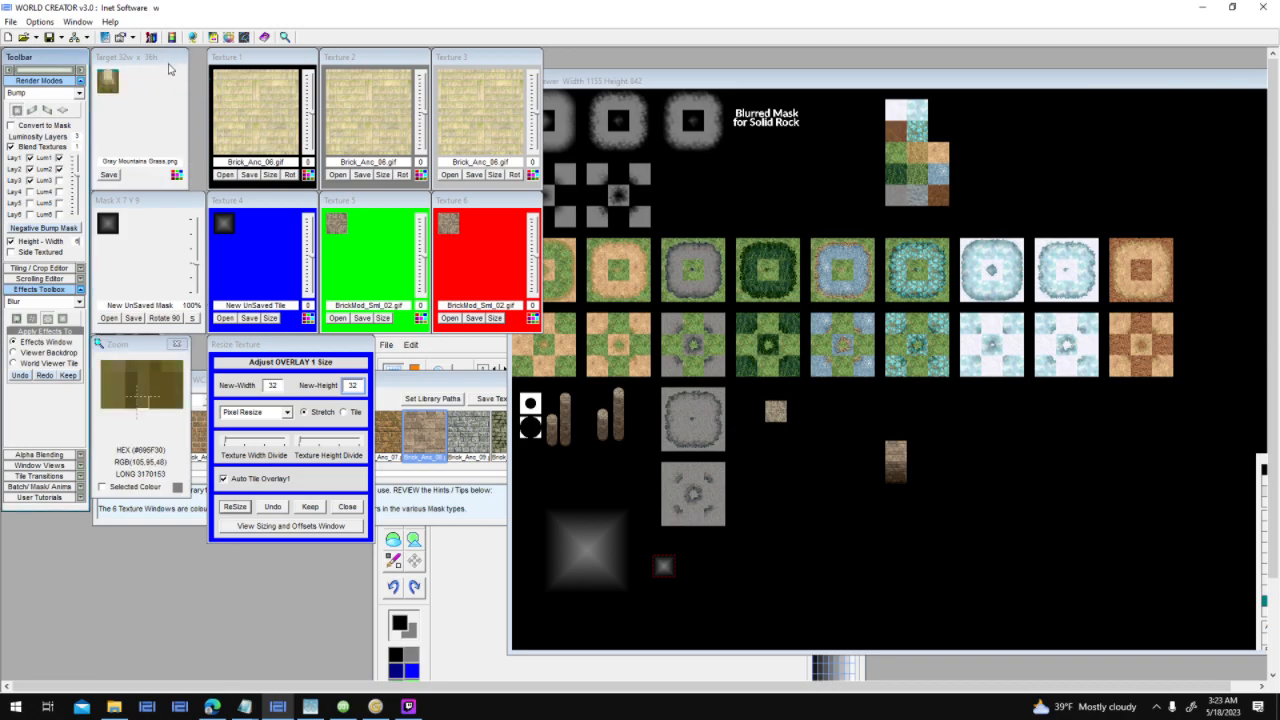
click(59, 181)
click(18, 110)
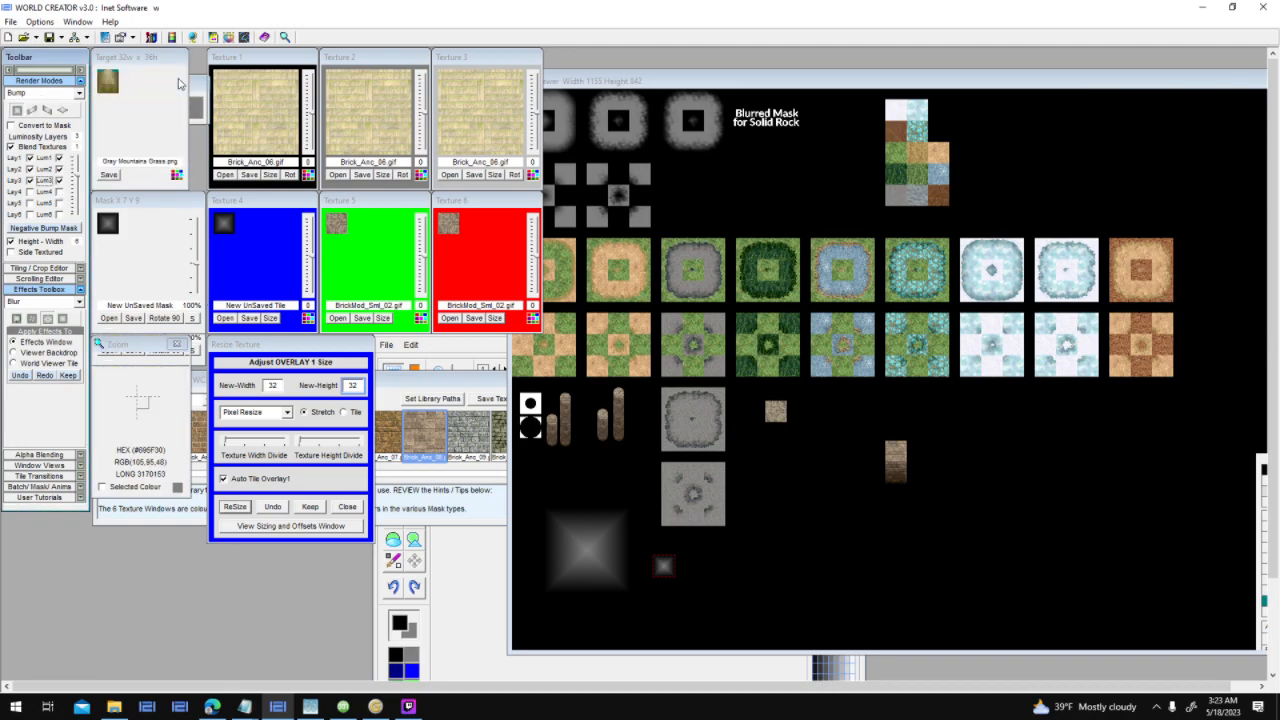
drag(109, 82, 777, 471)
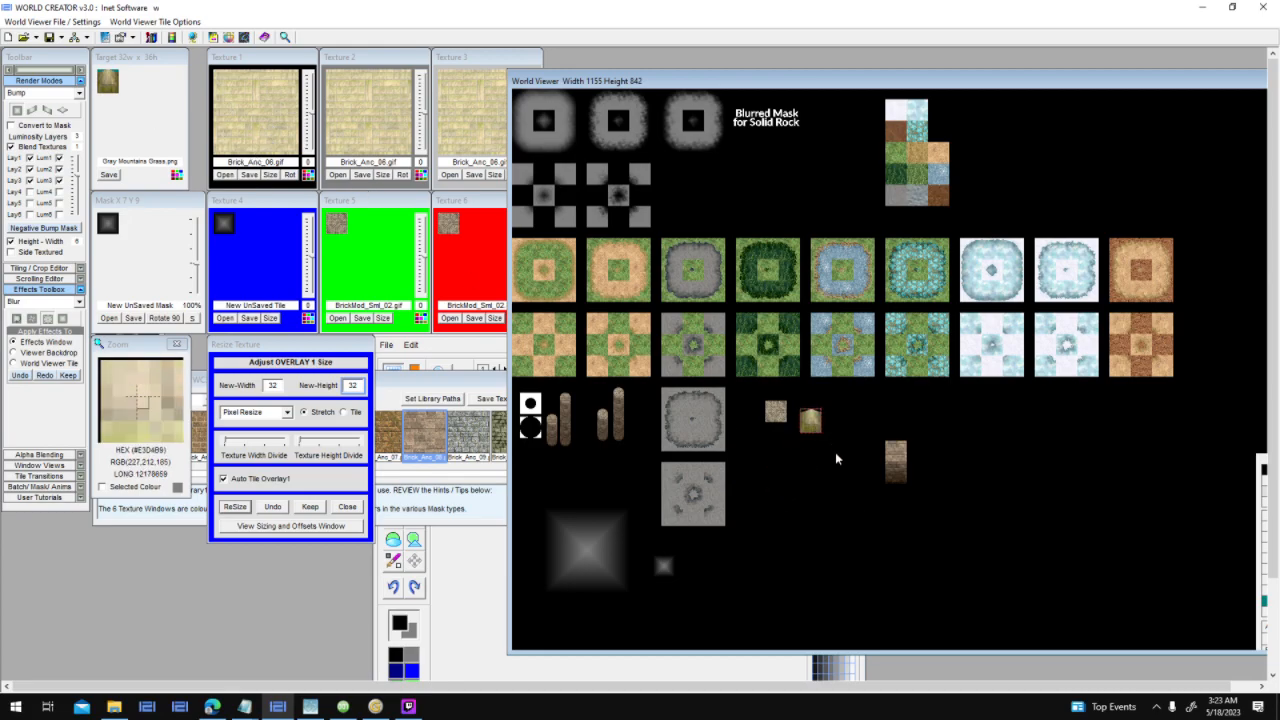
Resize Texture 1 to 64 x 64 using the Tile mode.
click(274, 175)
double_click(272, 241)
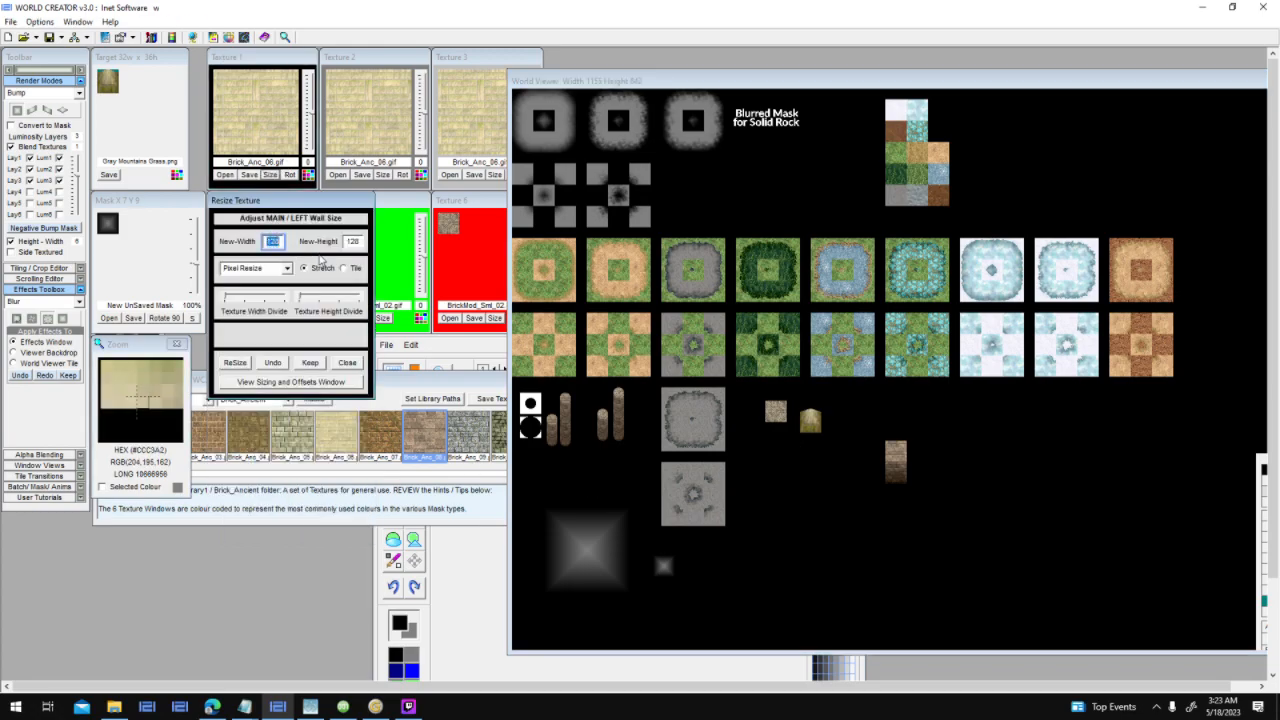
text(64)
click(343, 267)
double_click(353, 241)
text(64)
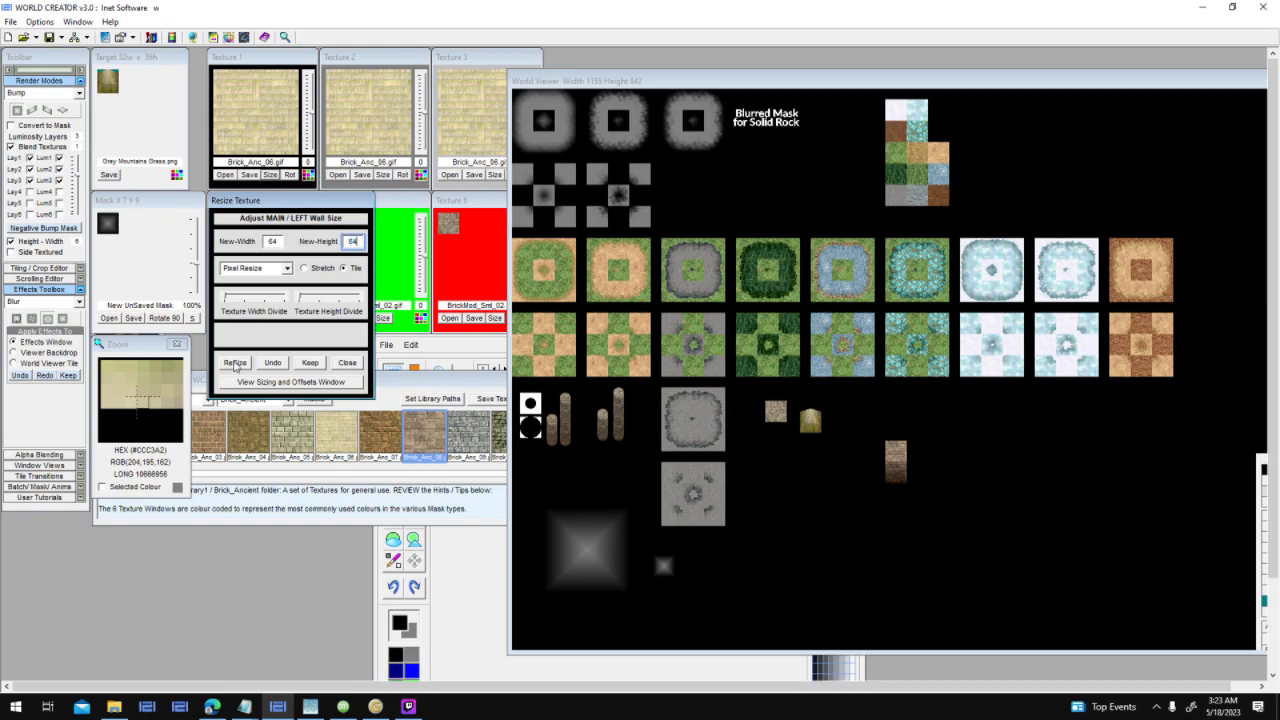
click(234, 363)
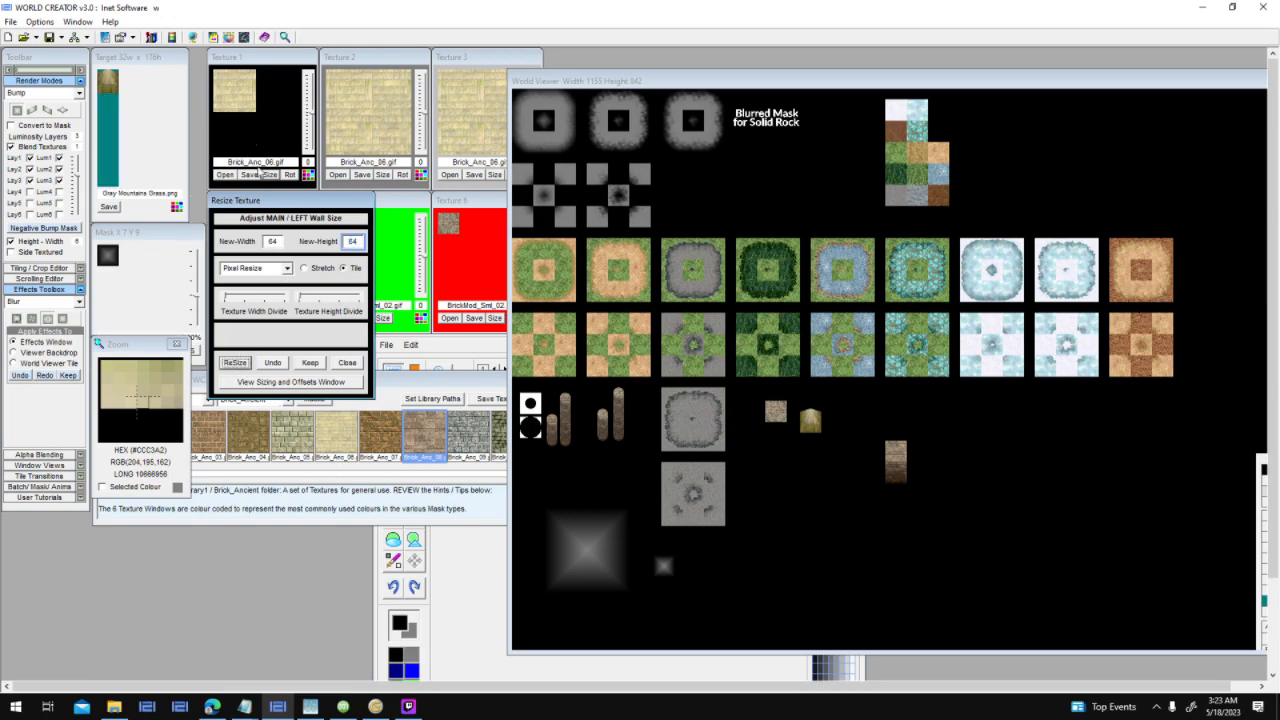
Keep the 64 x 64 size of Texture 1 and copy the texture into Textures 2 and 3.
click(308, 366)
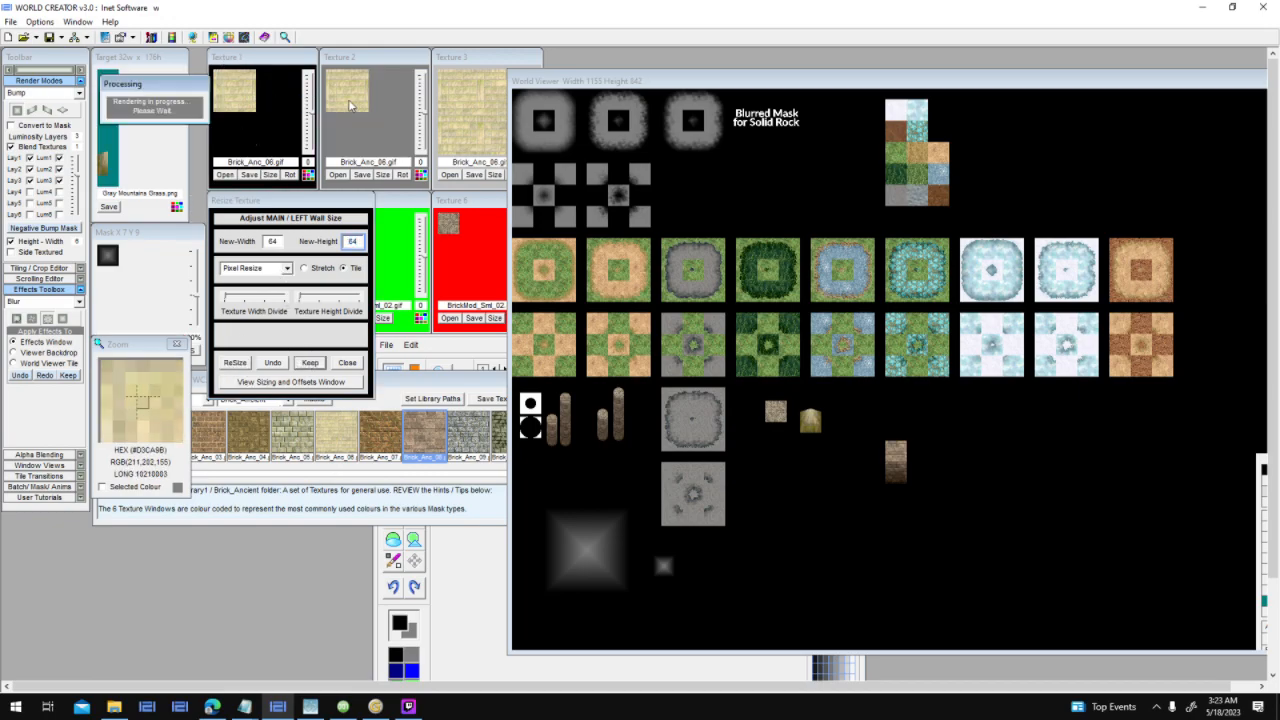
drag(467, 108, 468, 109)
click(250, 106)
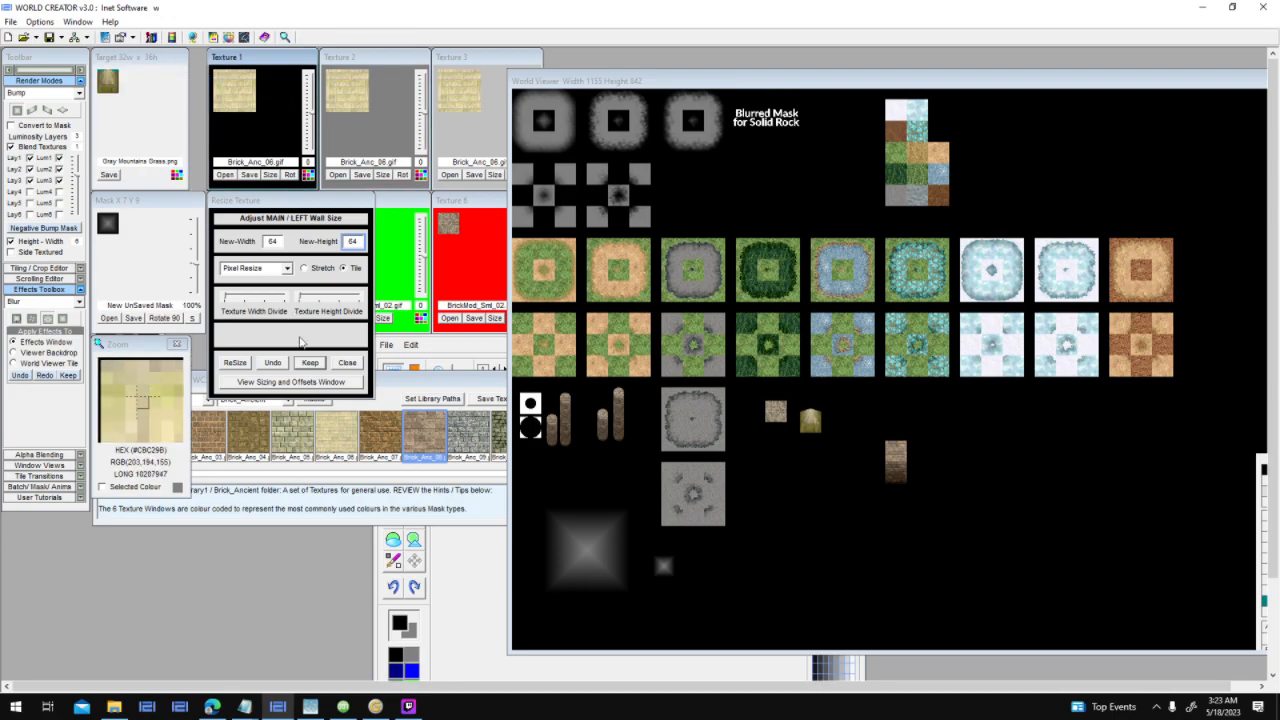
click(313, 365)
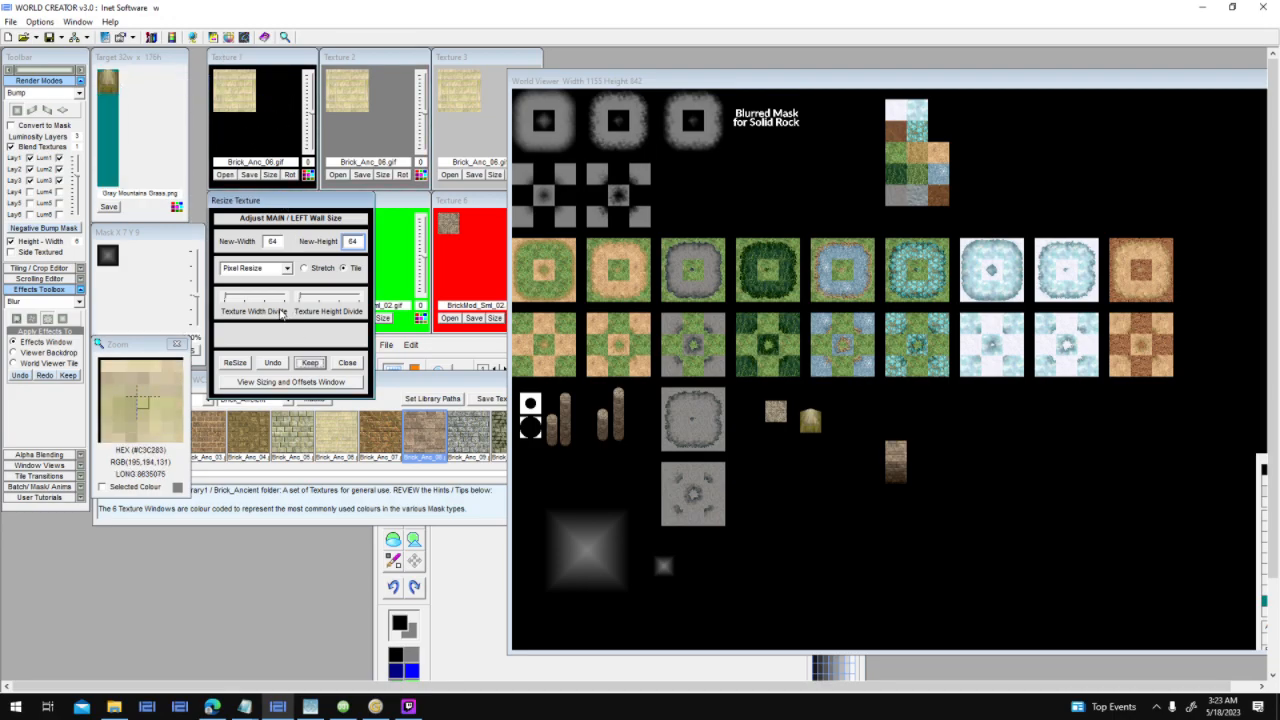
Set the resize mode for Texture 1 to Stretch.
click(336, 269)
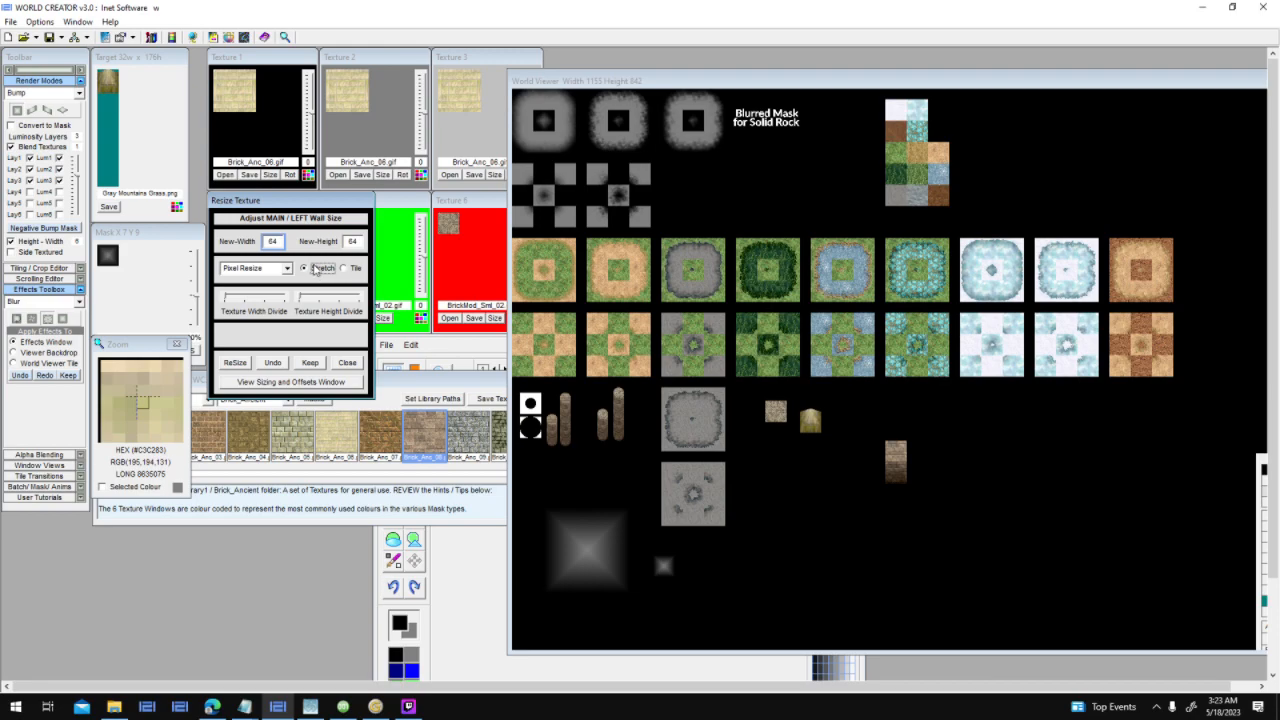
click(355, 269)
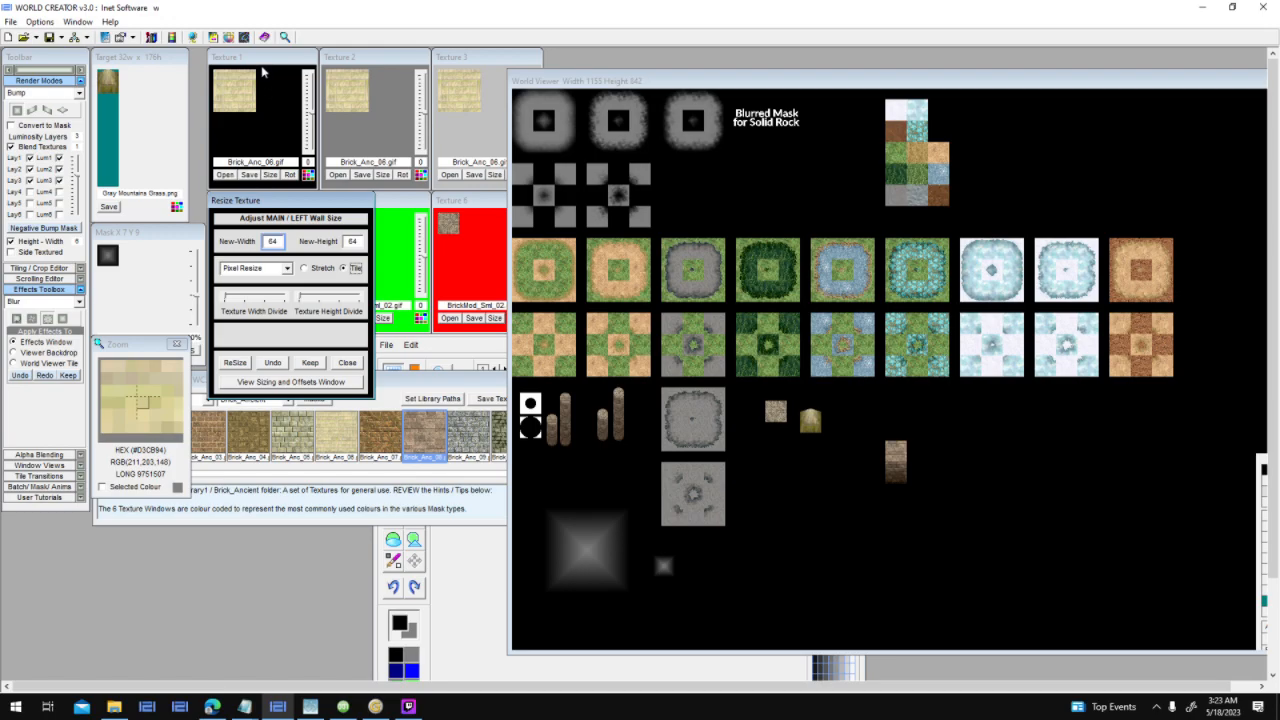
click(304, 268)
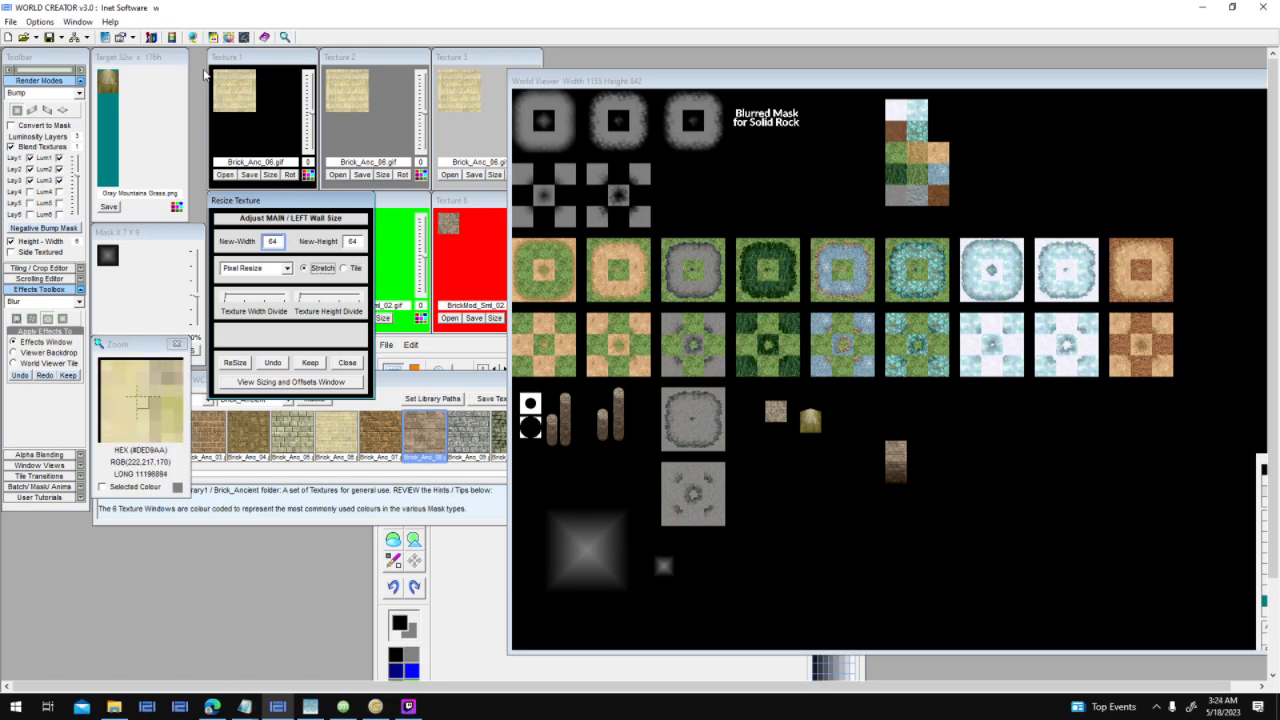
Resize Texture 1 to 32 x 32 and copy it into Textures 2 and 3.
text(32)
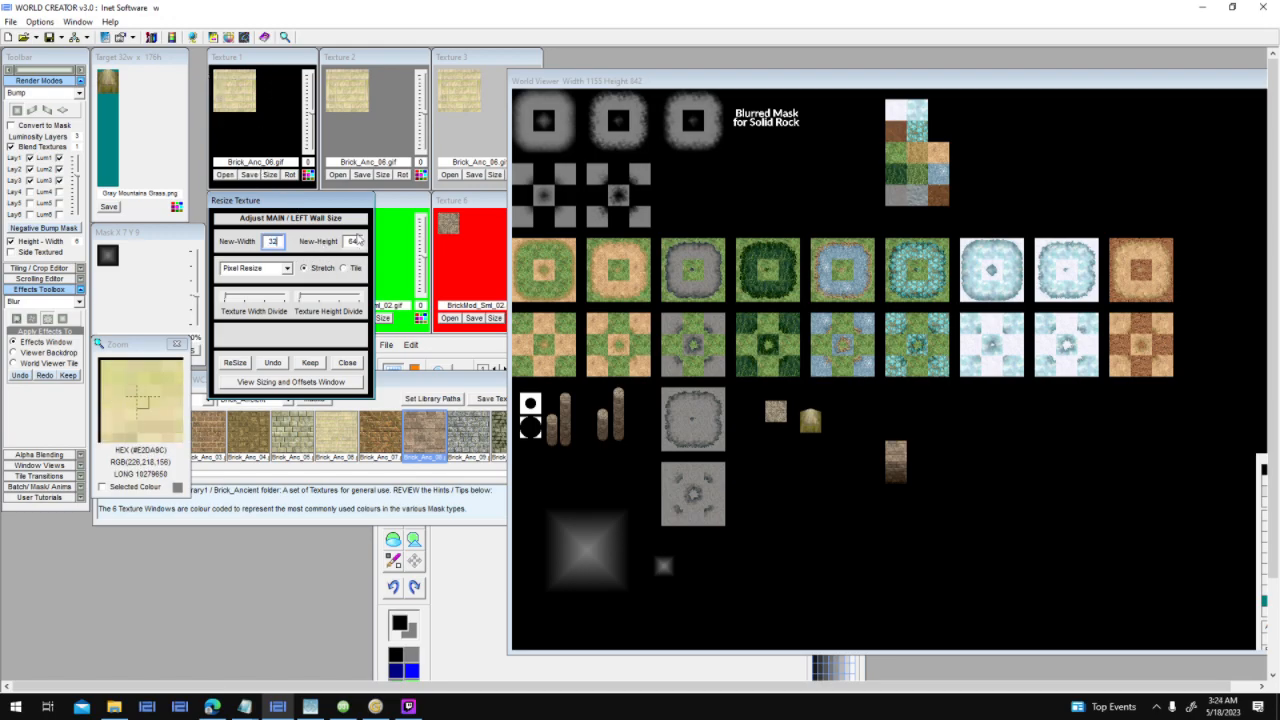
double_click(355, 242)
text(32)
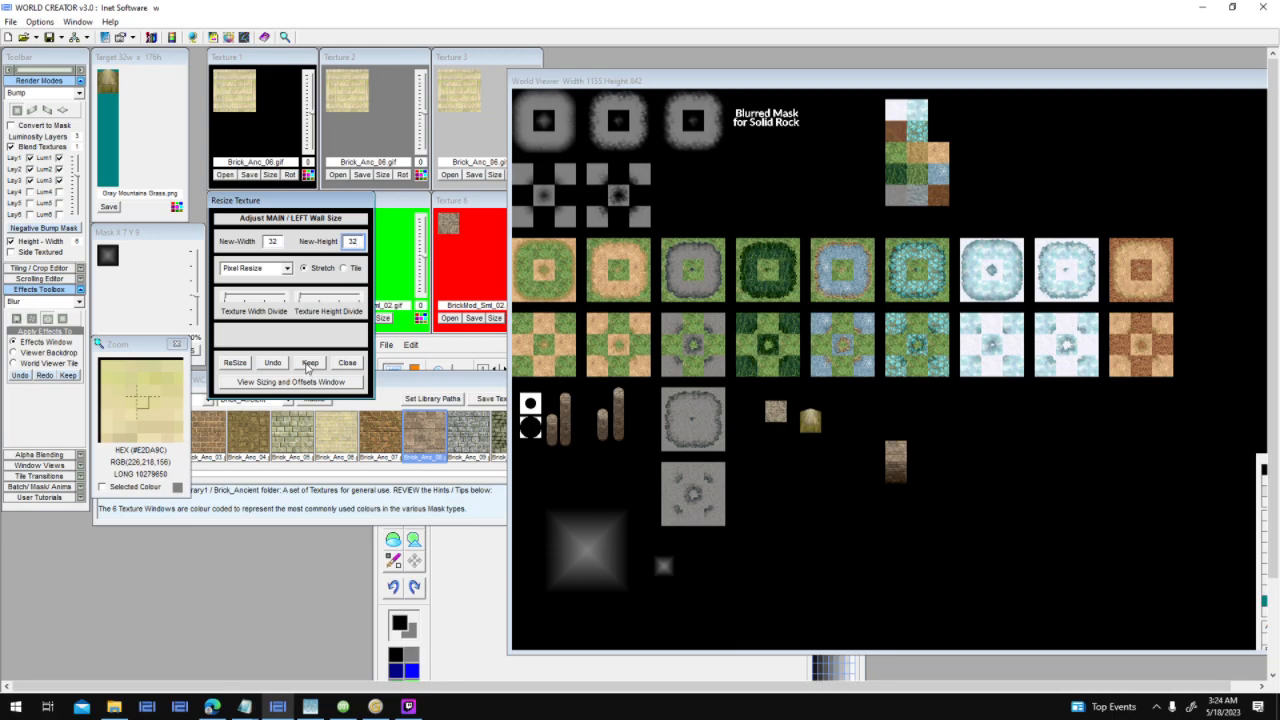
click(240, 363)
click(232, 92)
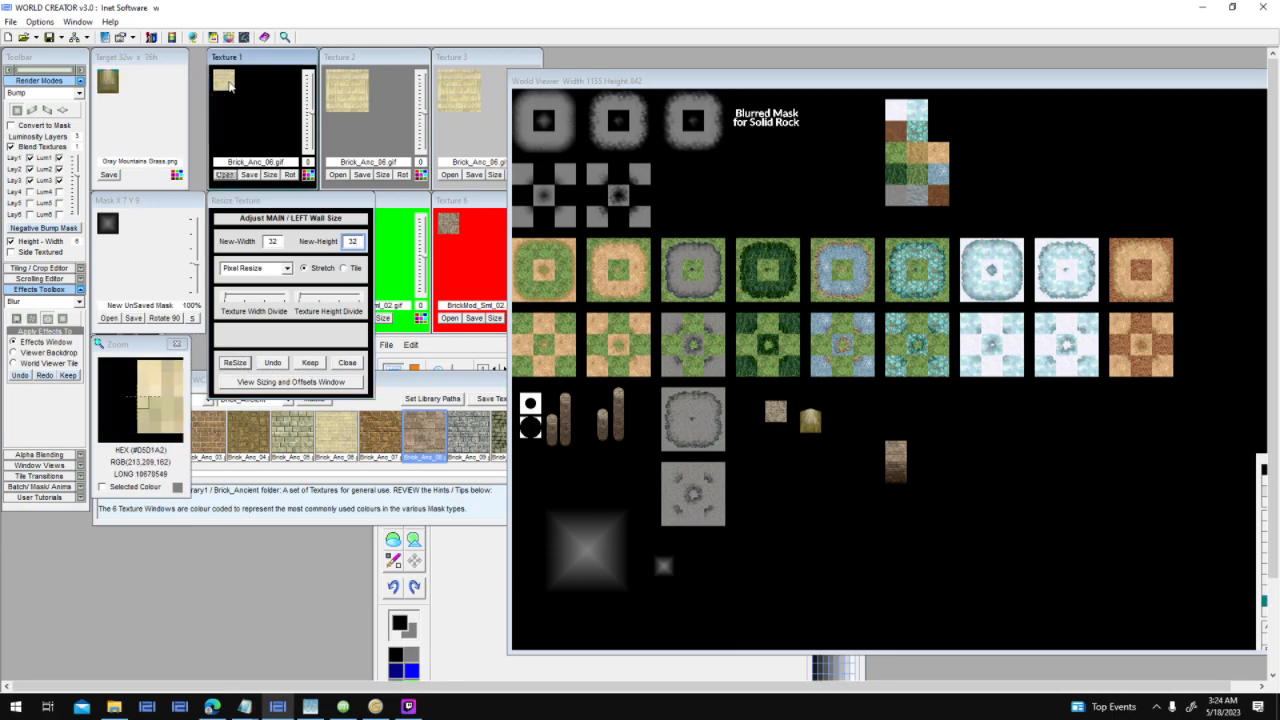
click(350, 85)
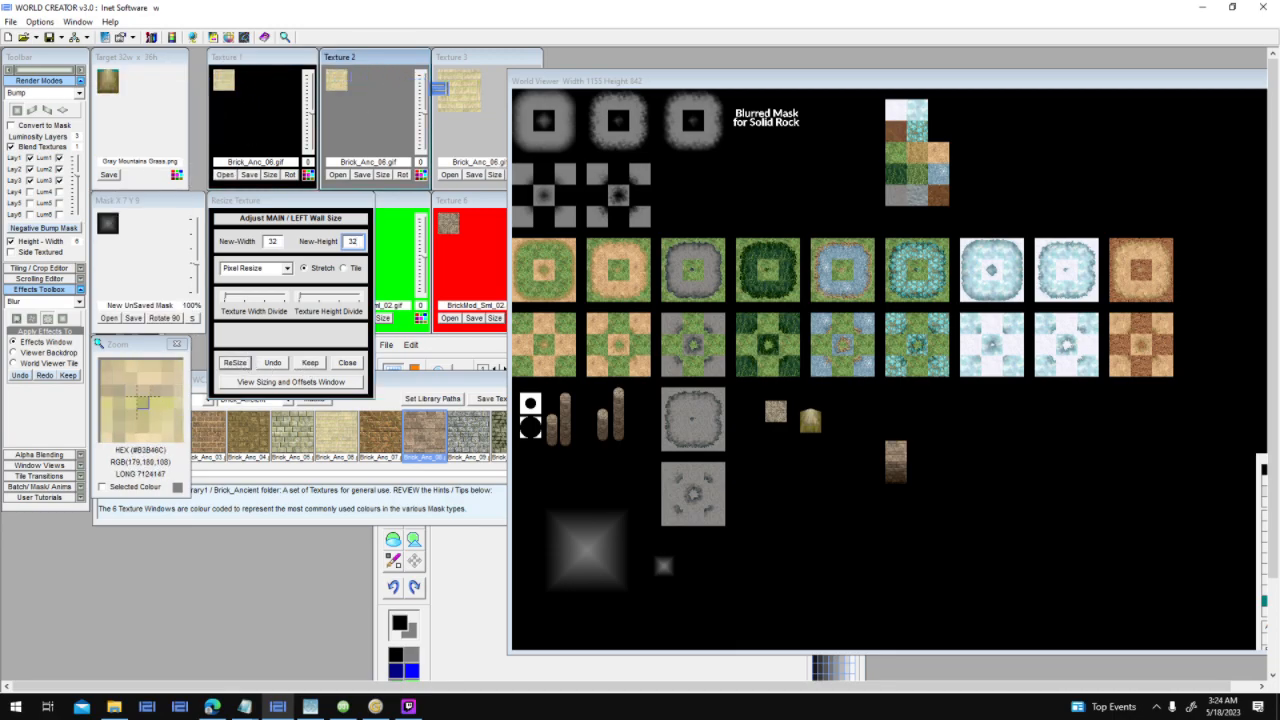
Place the rendered tile below the earlier pyramid tile in the World Viewer for comparison, and delete it again.
click(810, 479)
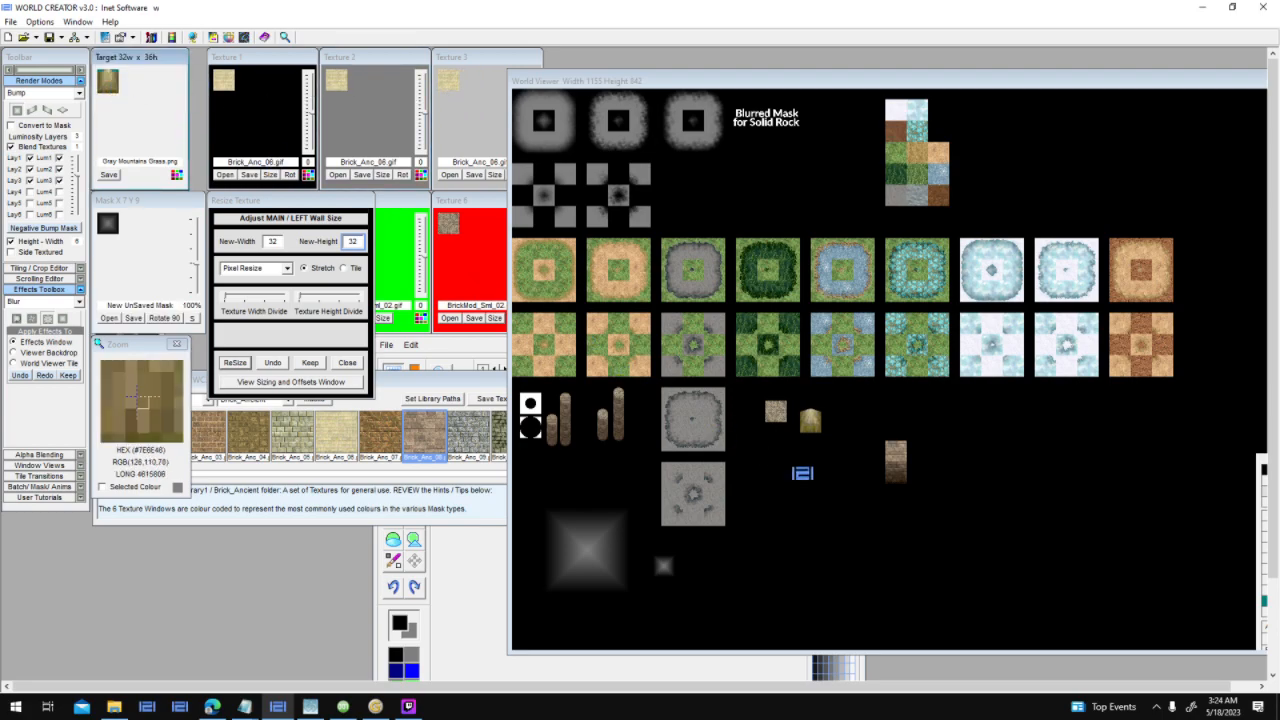
drag(817, 485, 818, 521)
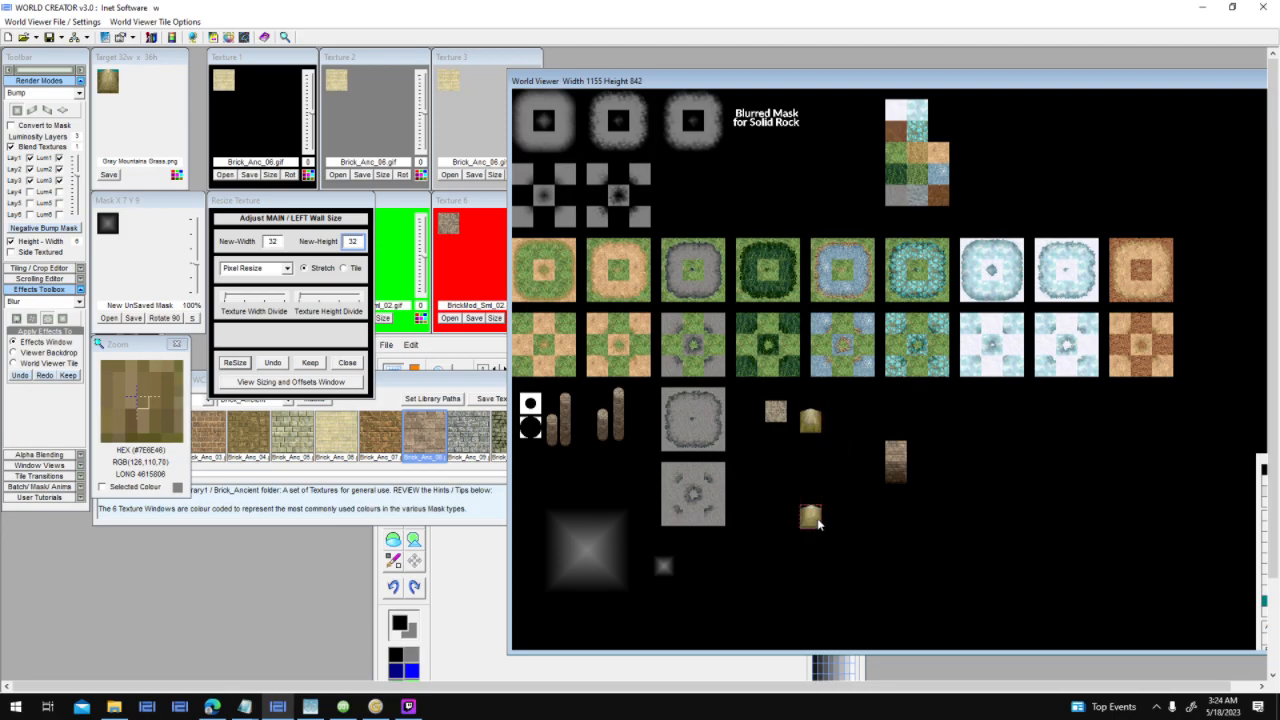
key(Delete)
Undo the 32 x 32 resize of Texture 1 and resize it to 32 x 36 instead.
click(355, 243)
click(274, 364)
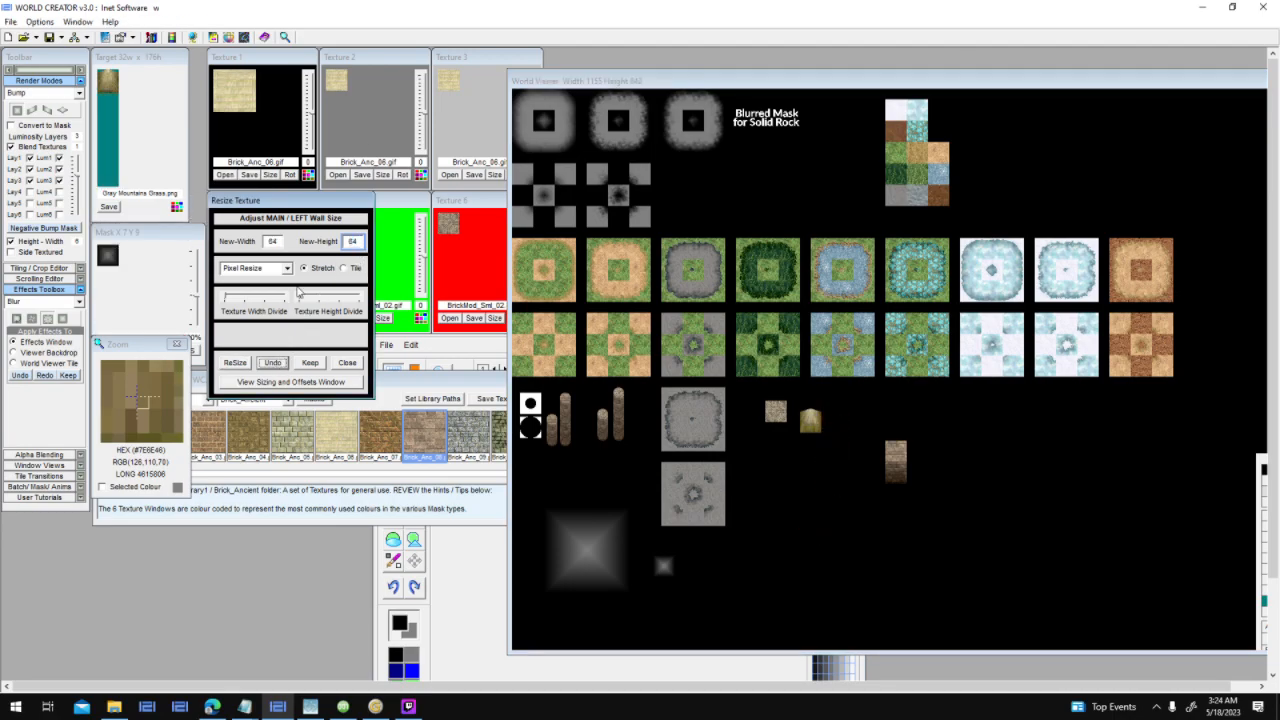
click(360, 242)
text(36)
double_click(276, 242)
text(32)
click(240, 364)
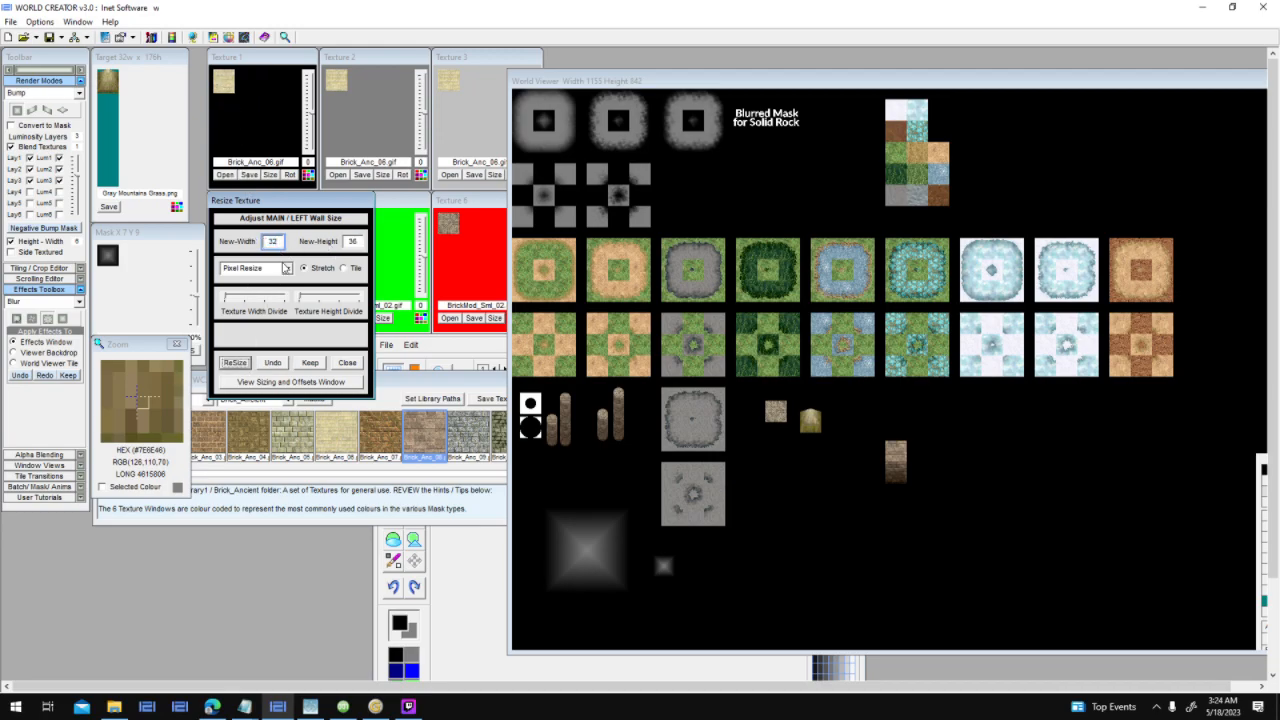
Copy the 32 x 36 texture into Textures 2 and 3, and undo the last resize of Texture 1.
click(227, 90)
click(343, 89)
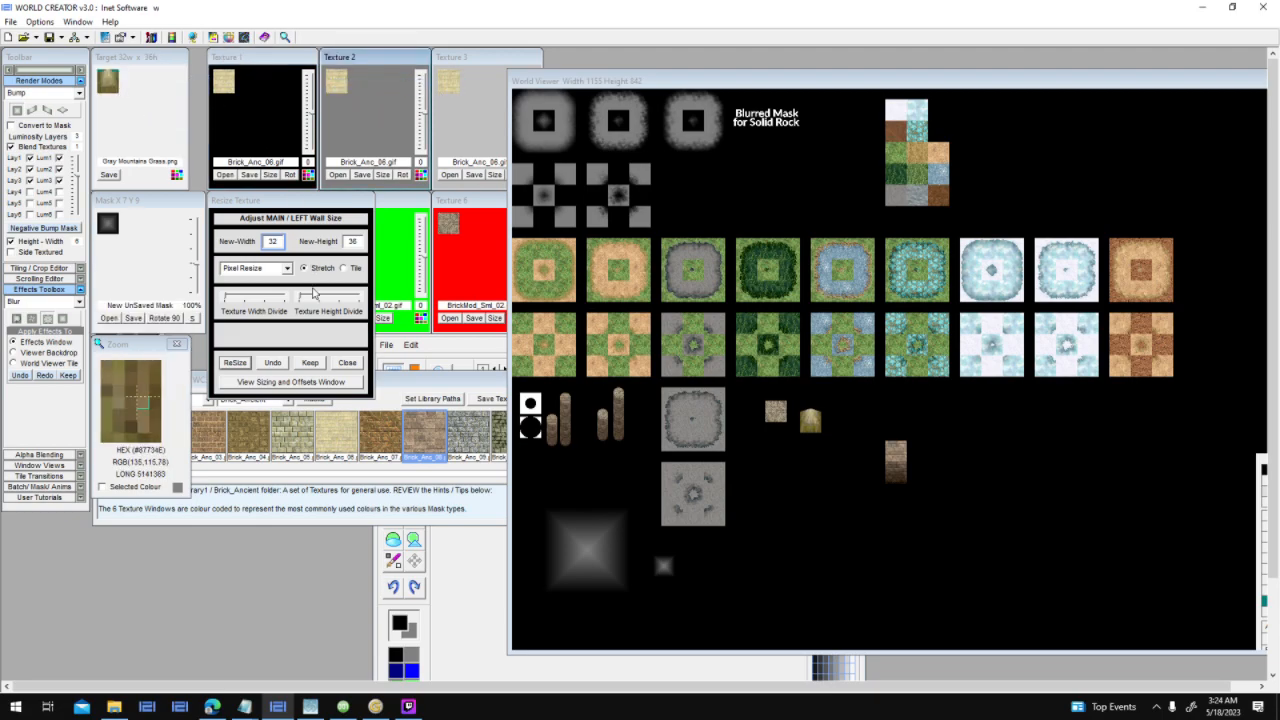
click(284, 364)
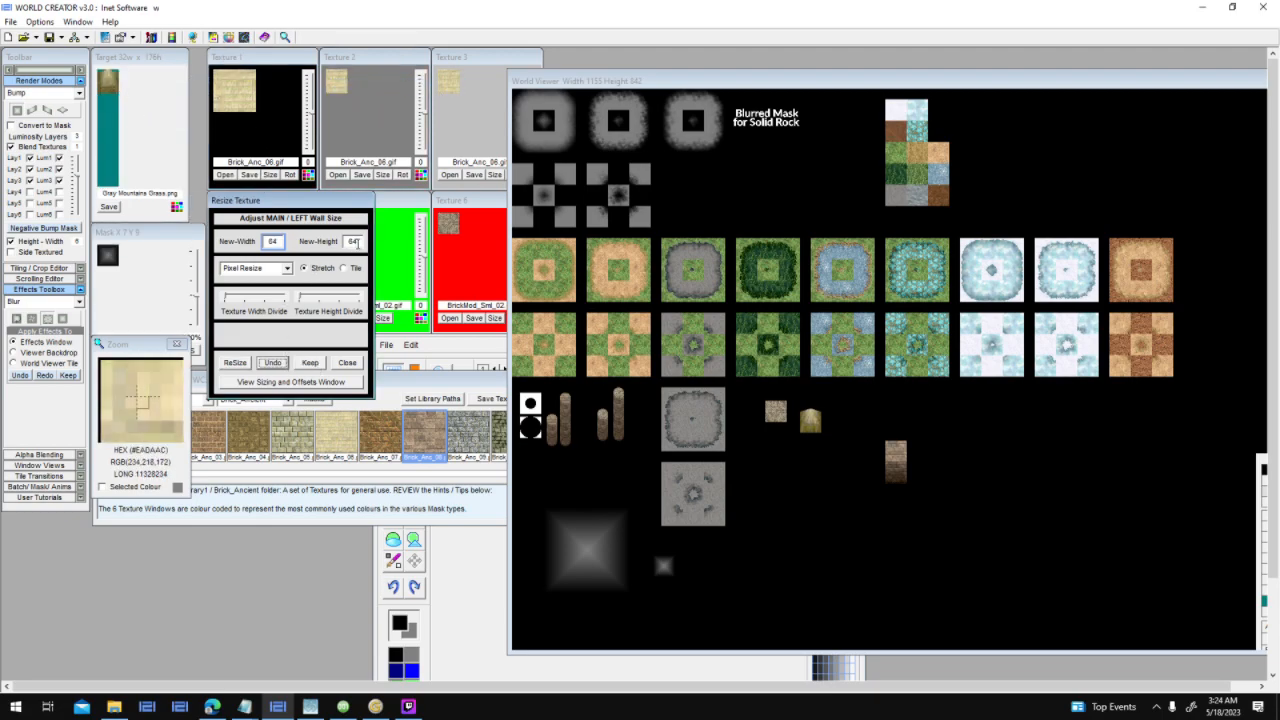
Resize Texture 1 to a width of 32, keeping its height at 64.
double_click(354, 242)
double_click(276, 241)
text(32)
click(236, 364)
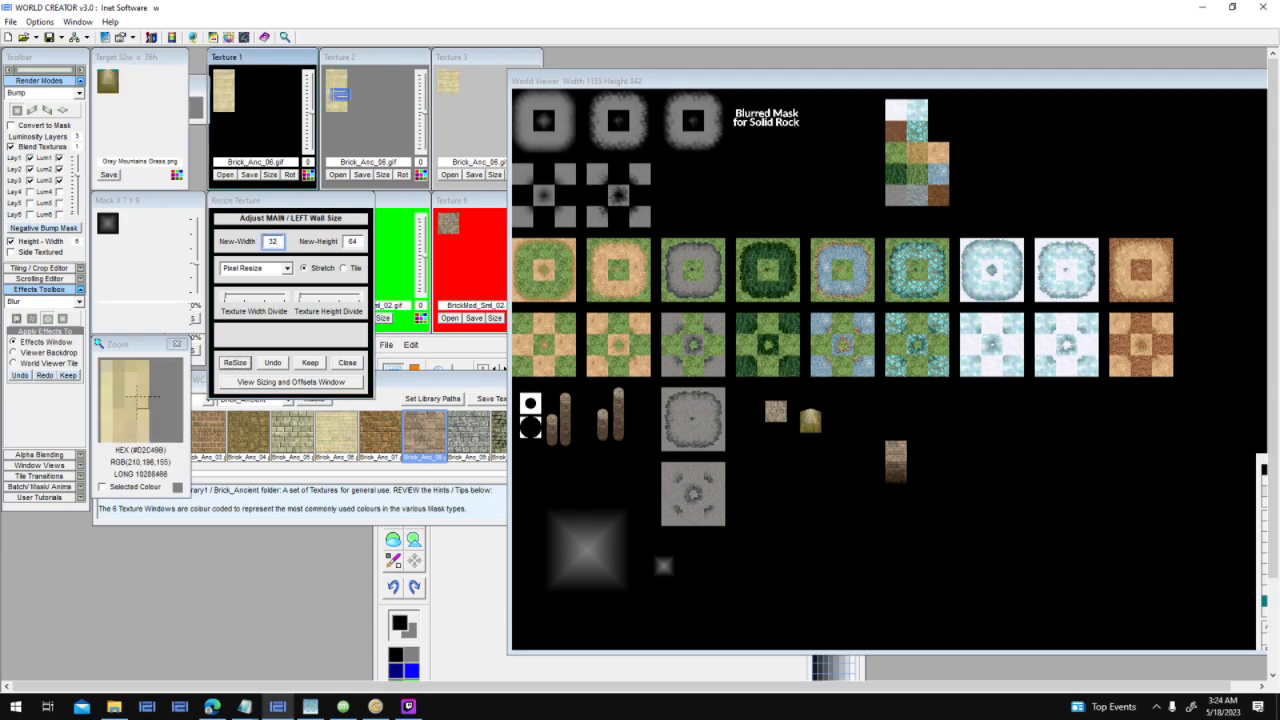
Copy the 32 x 64 texture into Texture 3, place the rendered tile beside the yellow pyramid, and delete that tile.
drag(454, 96, 455, 97)
drag(110, 83, 836, 431)
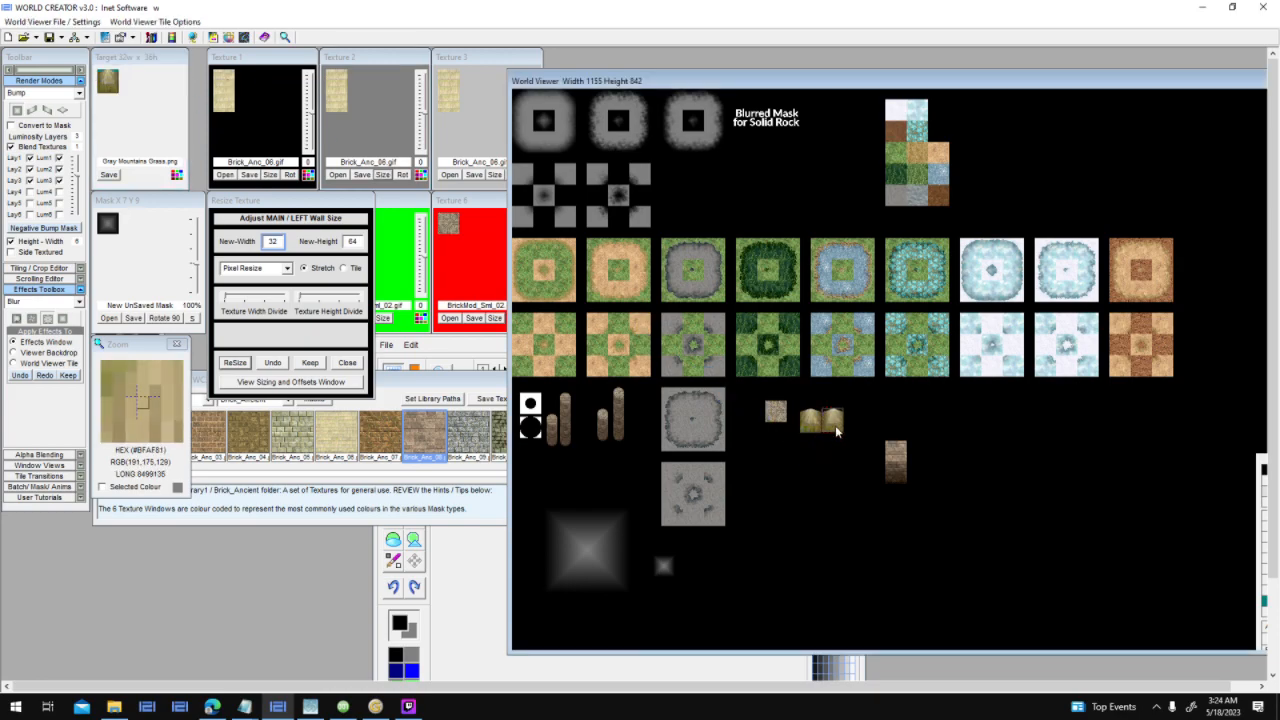
key(Delete)
Undo the last resize of Texture 1 and resize it to 32 x 32 instead.
click(272, 363)
double_click(273, 241)
text(32)
double_click(354, 241)
text(32)
click(236, 363)
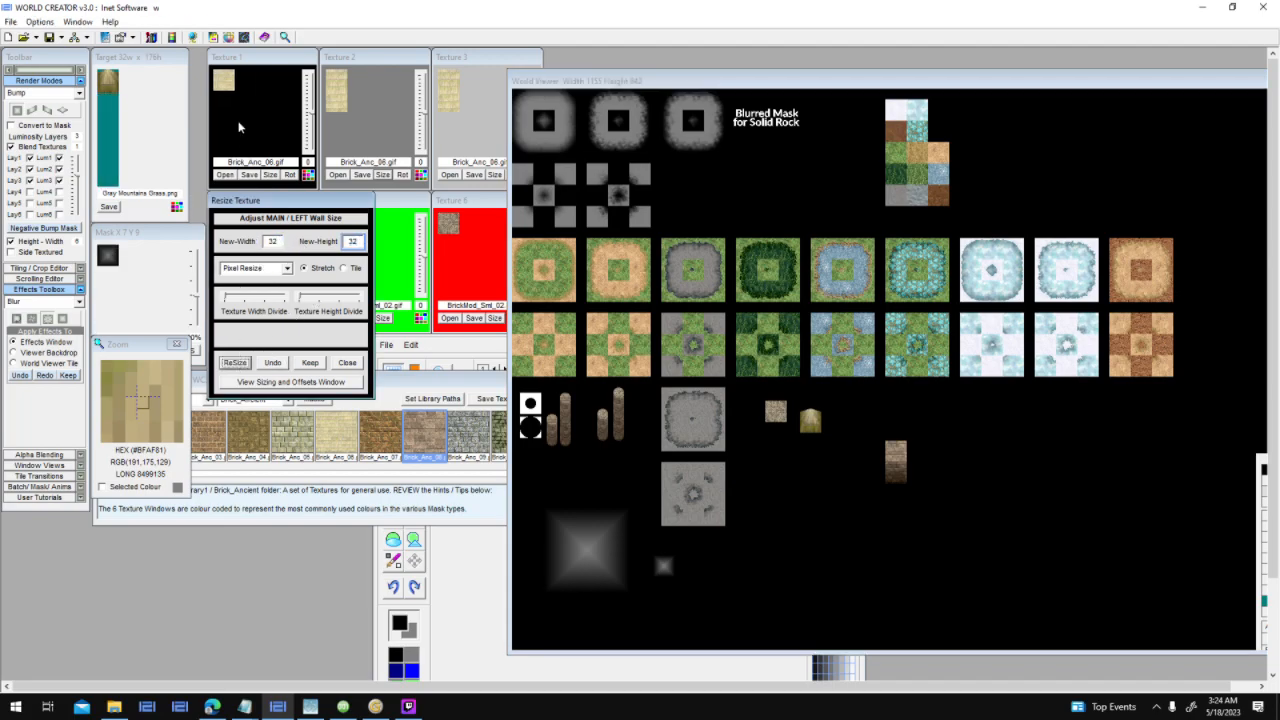
Load Brick_Anc_07 into Texture 1 at 32 x 32 and copy it into Textures 2 and 3.
click(396, 476)
click(336, 435)
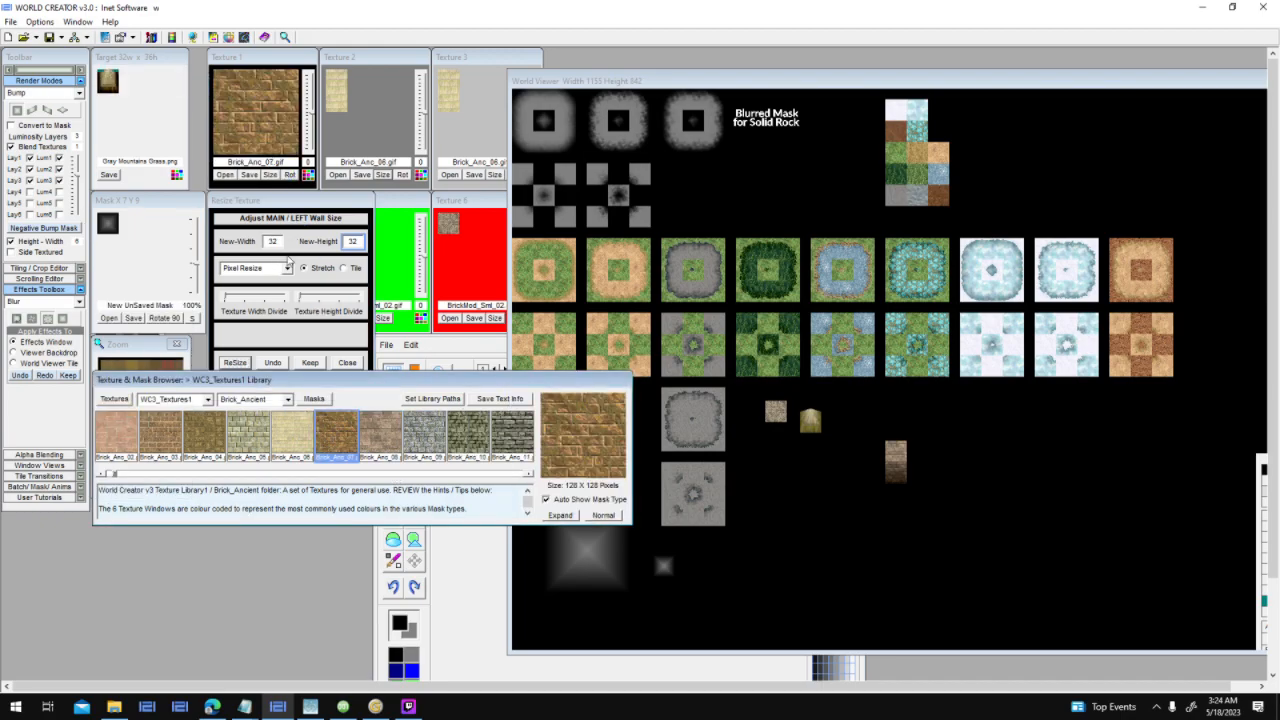
click(289, 215)
double_click(272, 242)
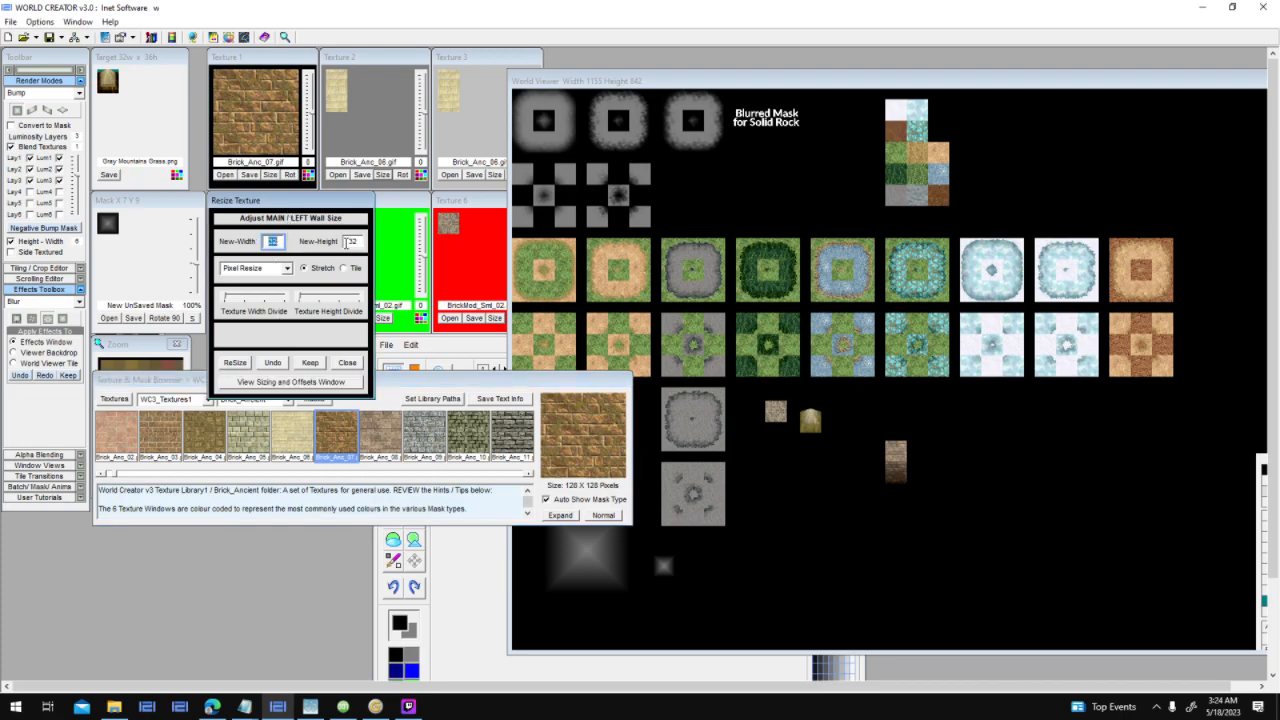
click(235, 362)
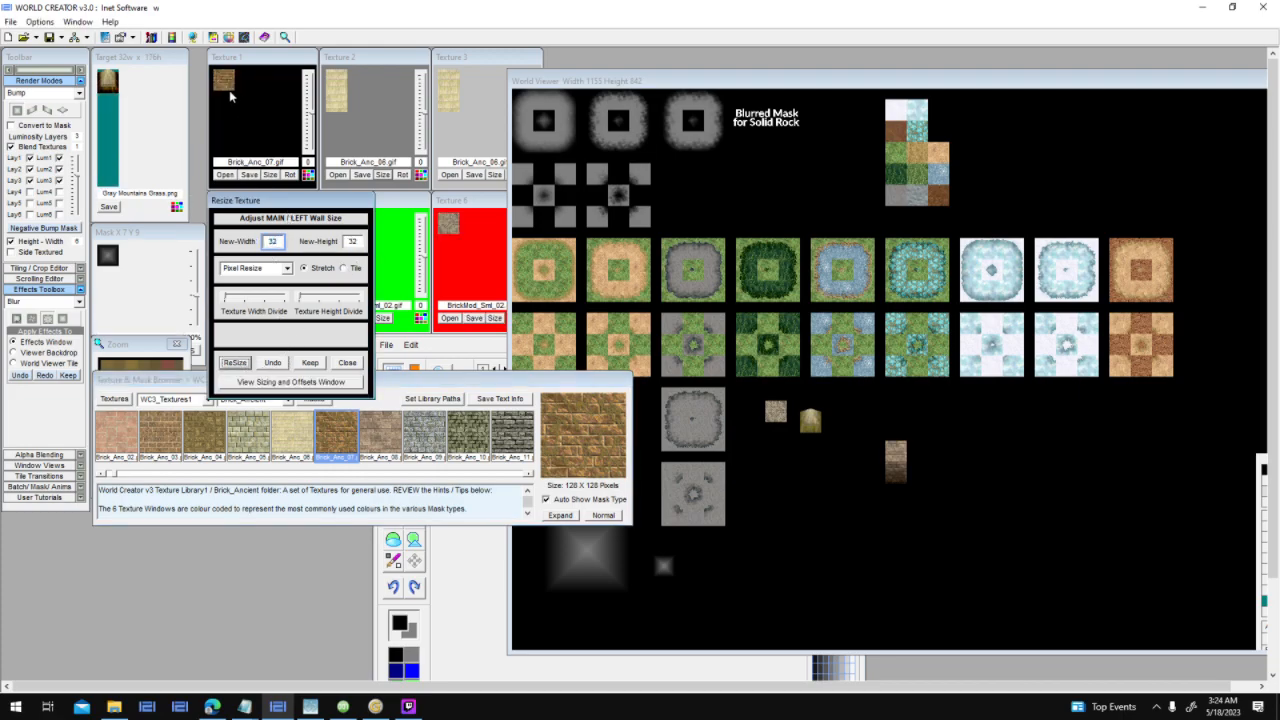
drag(231, 88, 456, 84)
Switch off luminosity for layers 1 to 3 and render the tile.
click(60, 181)
click(60, 170)
click(60, 159)
click(18, 114)
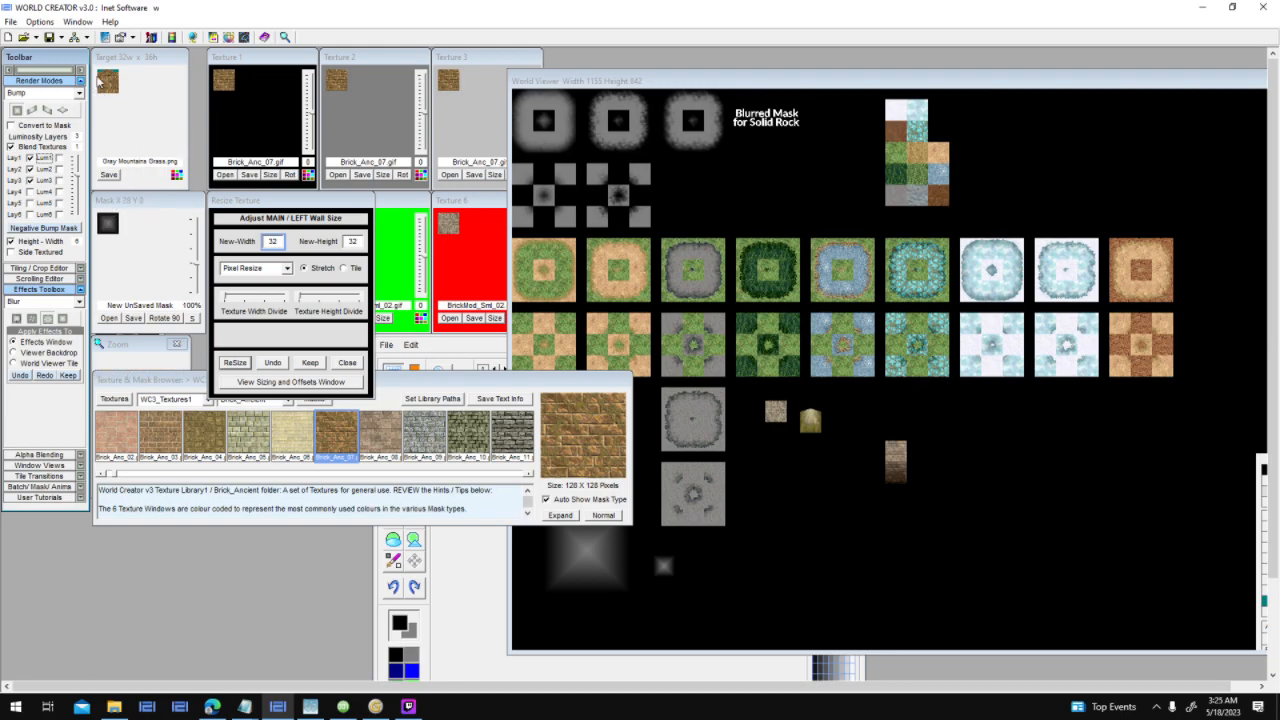
Switch luminosity back on for layers 1 to 3 and render the pyramid tile again.
click(59, 171)
click(59, 182)
click(59, 159)
click(17, 112)
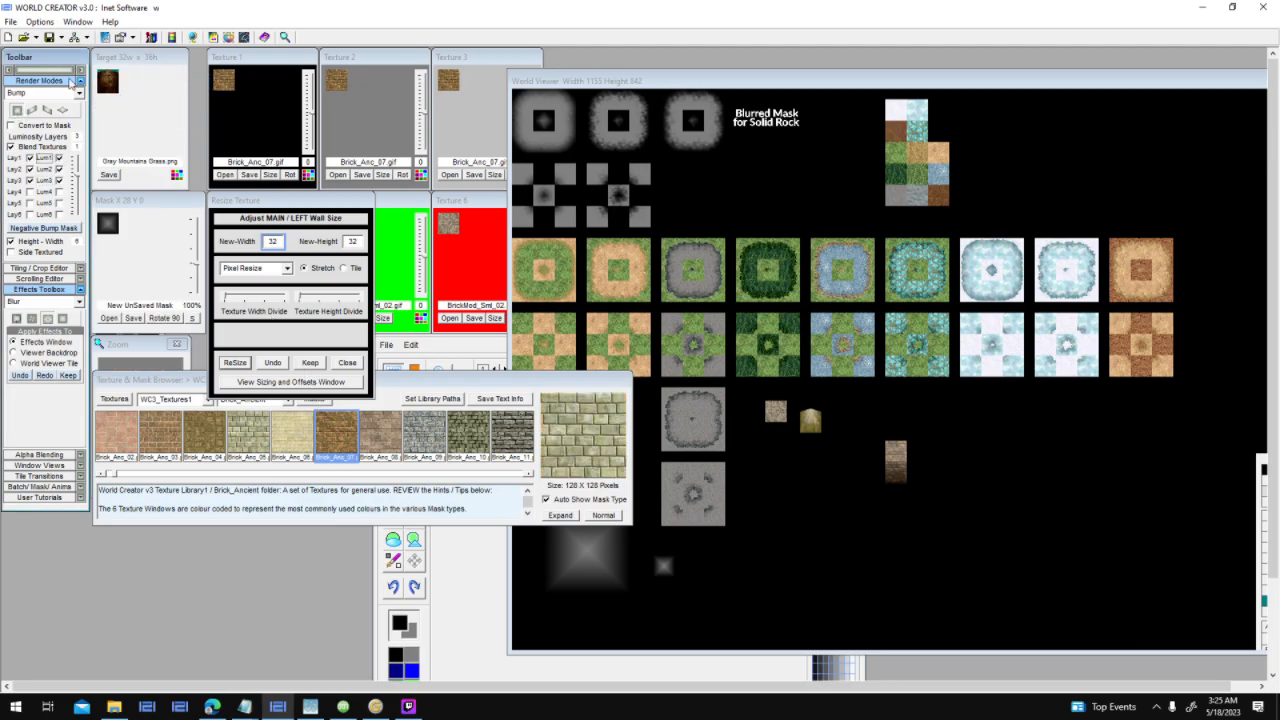
Nudge the yellow pyramid tile in the World Viewer and load Brick_Anc_13 into Texture 1.
click(813, 420)
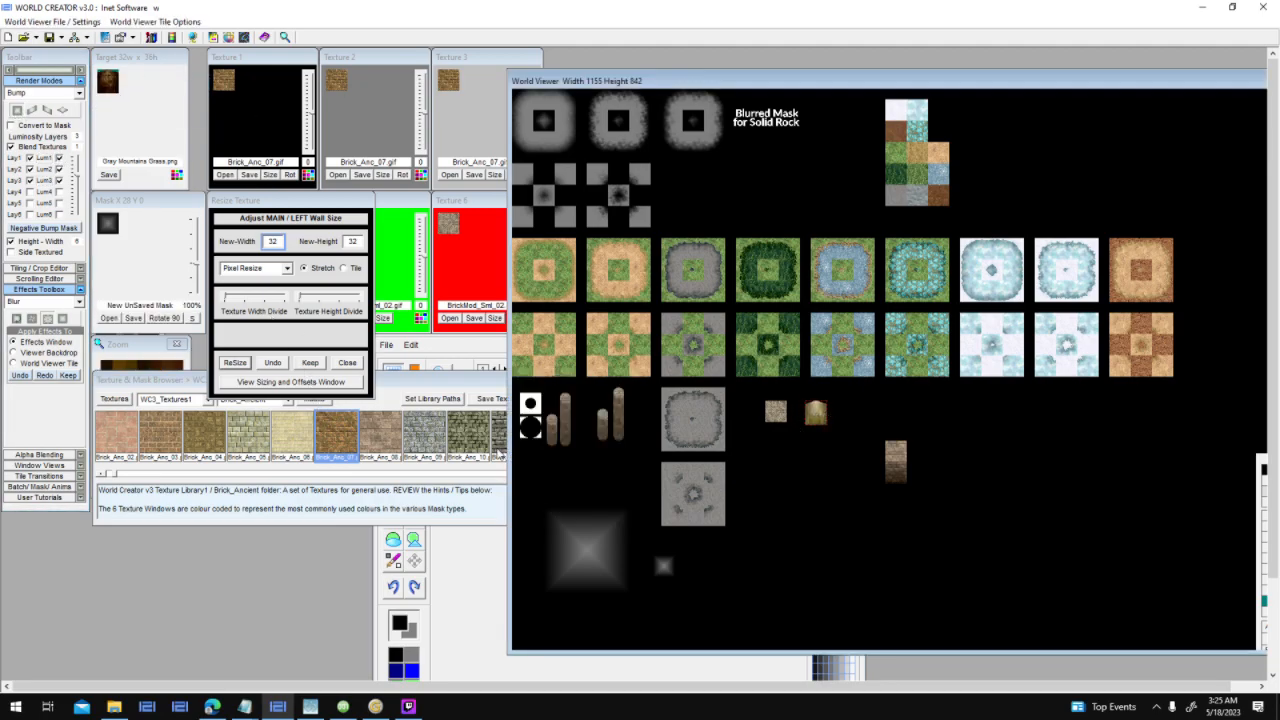
click(494, 477)
click(292, 432)
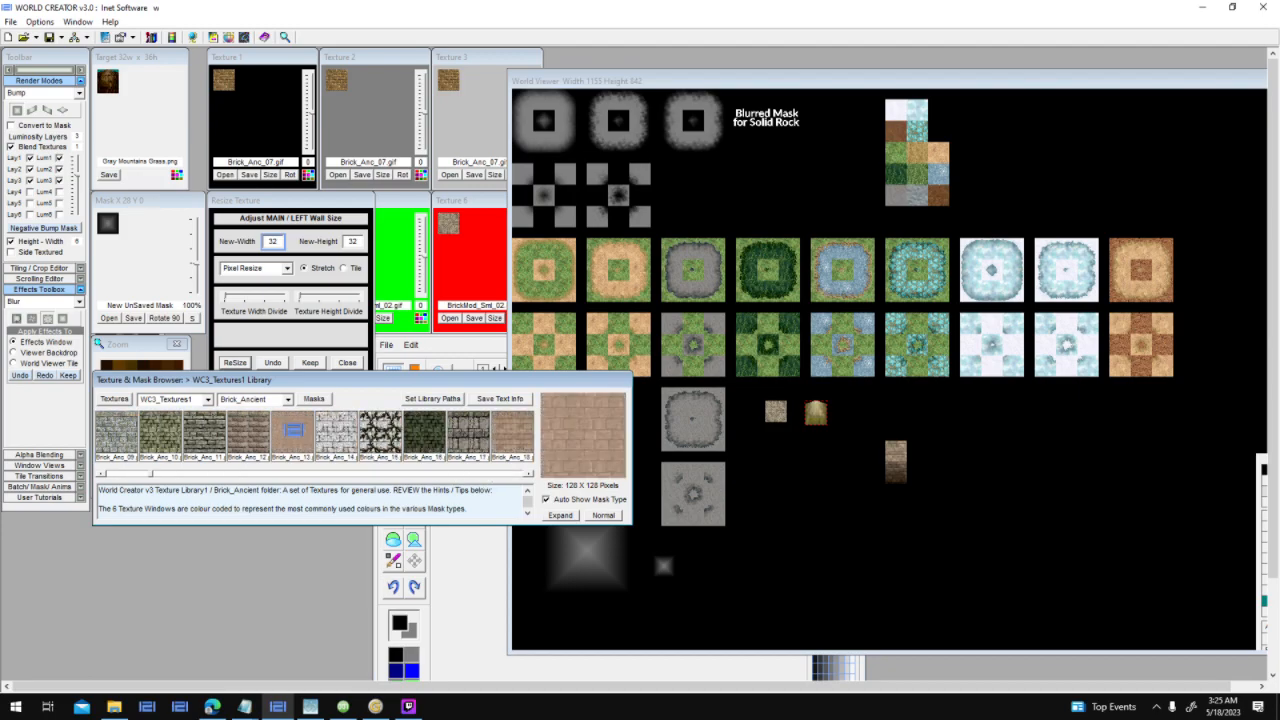
click(266, 126)
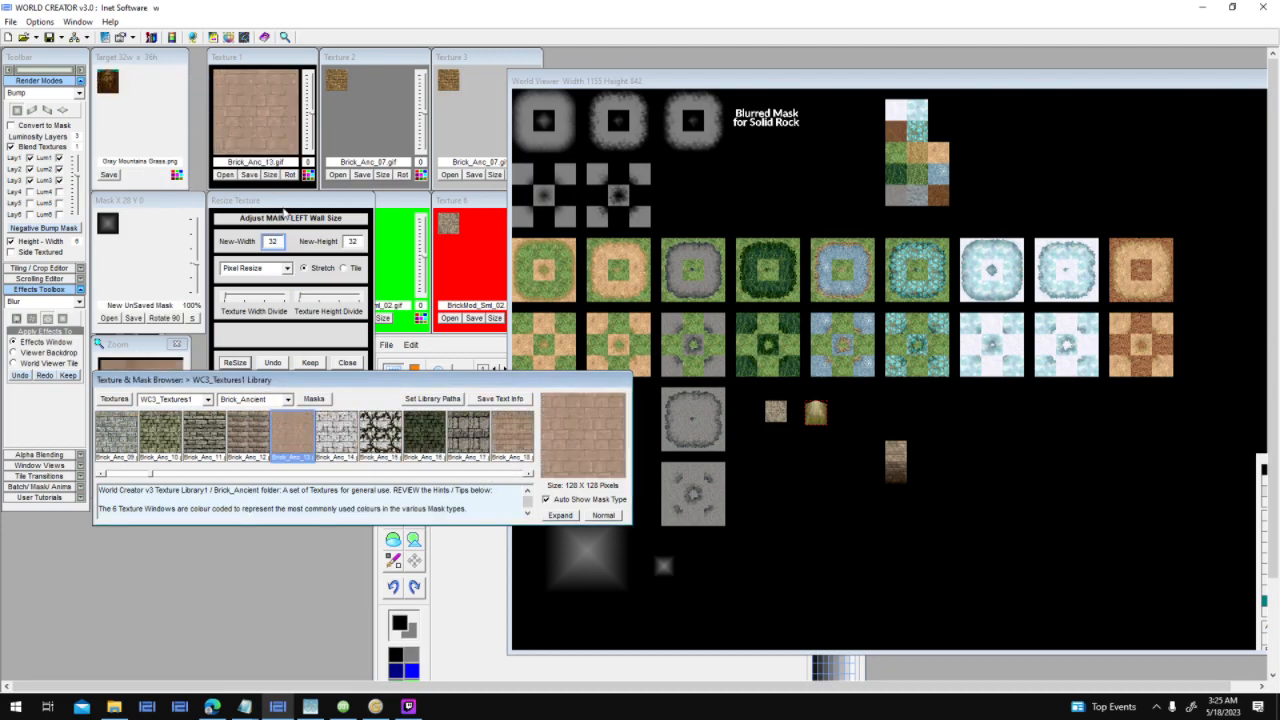
Resize the Brick_Anc_13 texture to 32 x 32 and copy it into Textures 2 and 3.
click(286, 250)
click(243, 368)
drag(227, 84, 456, 80)
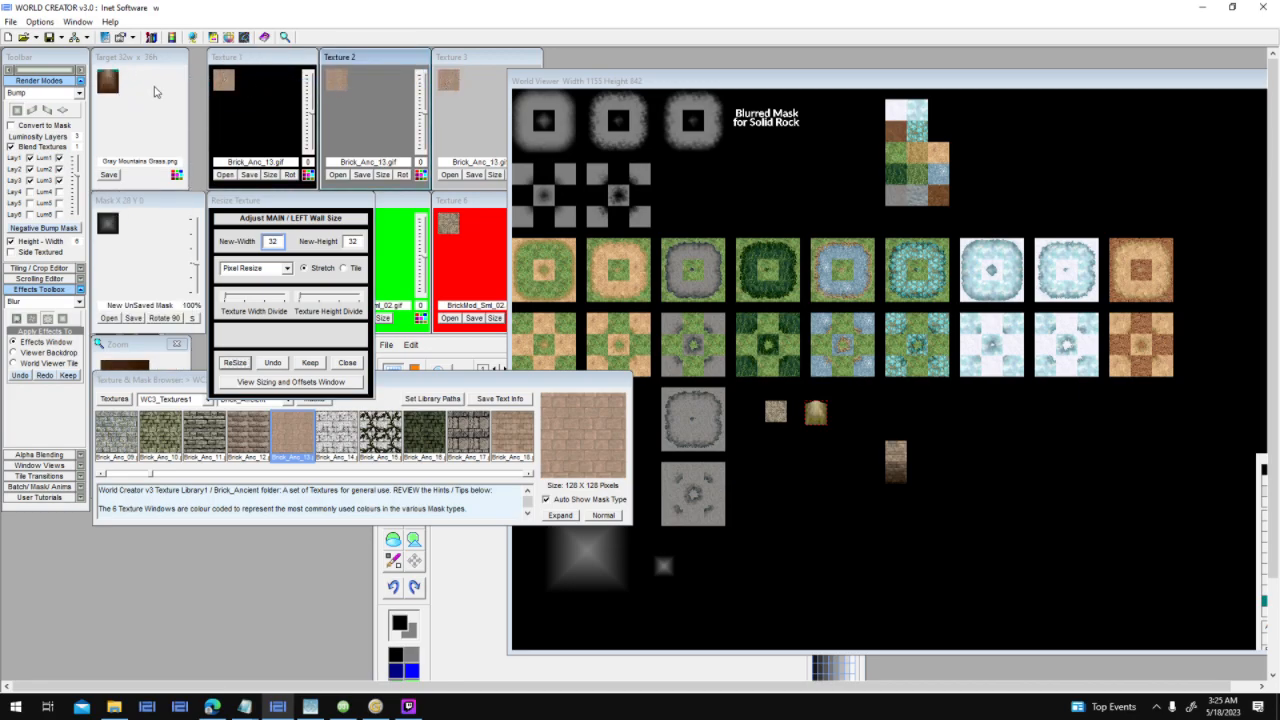
Place the rendered brown pyramid tile directly beside the yellow one in the World Viewer.
drag(832, 552, 842, 418)
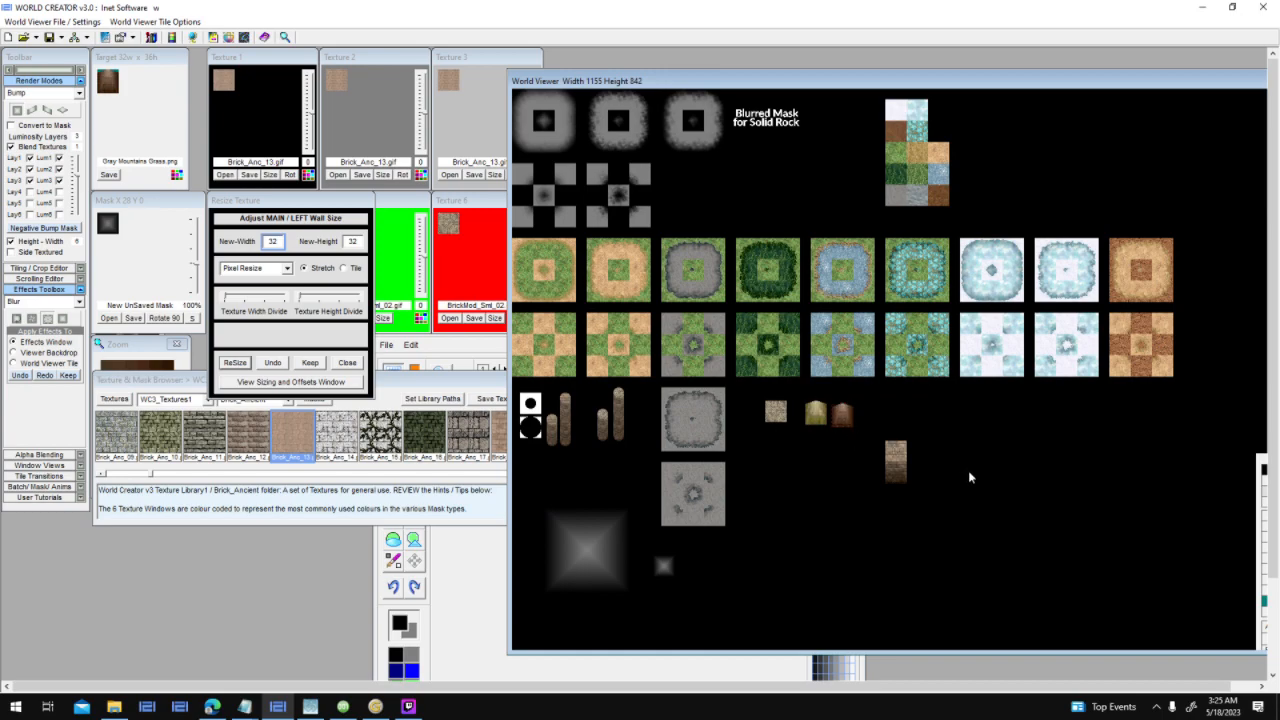
click(813, 424)
drag(813, 417, 813, 420)
Find Brick_Anc_35 in the Brick_Ancient library and load it into Texture 1.
click(486, 473)
click(486, 473)
click(486, 473)
click(486, 473)
click(486, 473)
click(486, 473)
click(486, 473)
click(486, 473)
click(486, 473)
click(486, 473)
drag(471, 436, 280, 136)
Fill Textures 1 to 3 with Brick_Anc_35 at 32 x 32 and try the rendered tile below the yellow pyramid.
click(241, 361)
drag(220, 80, 340, 82)
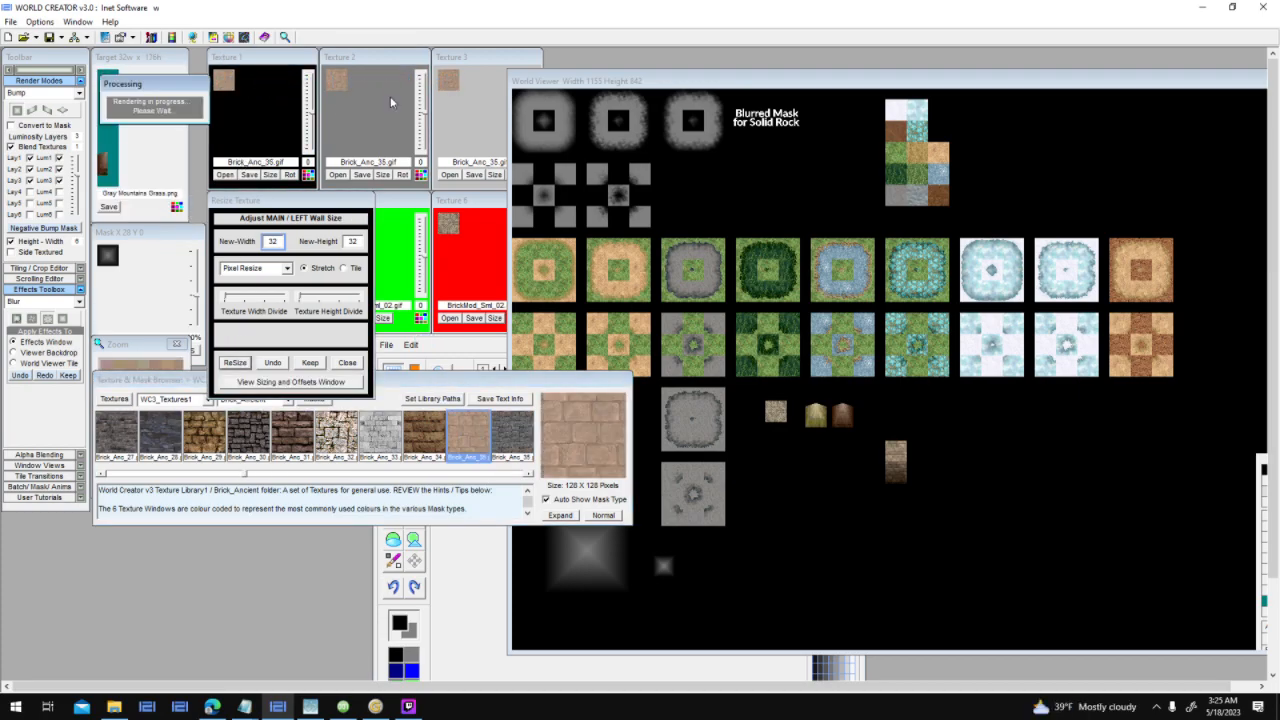
click(852, 517)
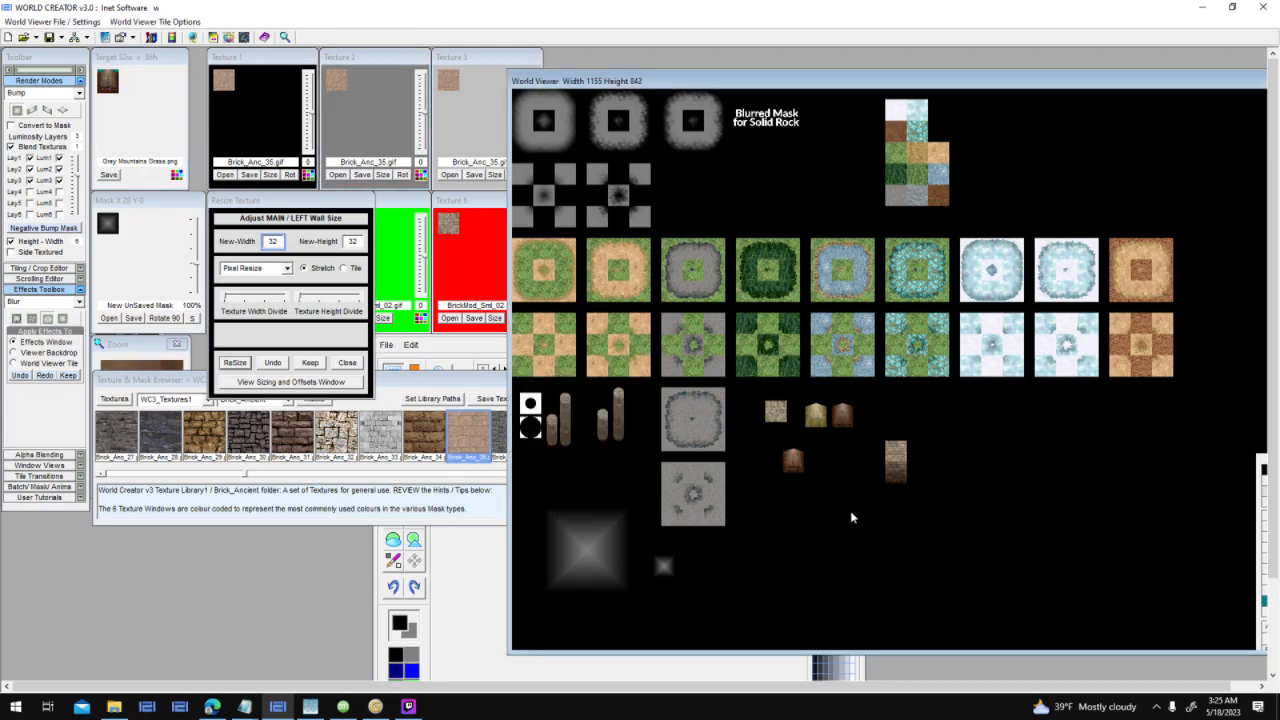
drag(792, 466, 240, 462)
Fill Textures 1 to 3 with Brick_Anc_33 at 32 x 32 and place the rendered grey pyramid tile below the stone tile.
drag(364, 435, 470, 94)
click(239, 363)
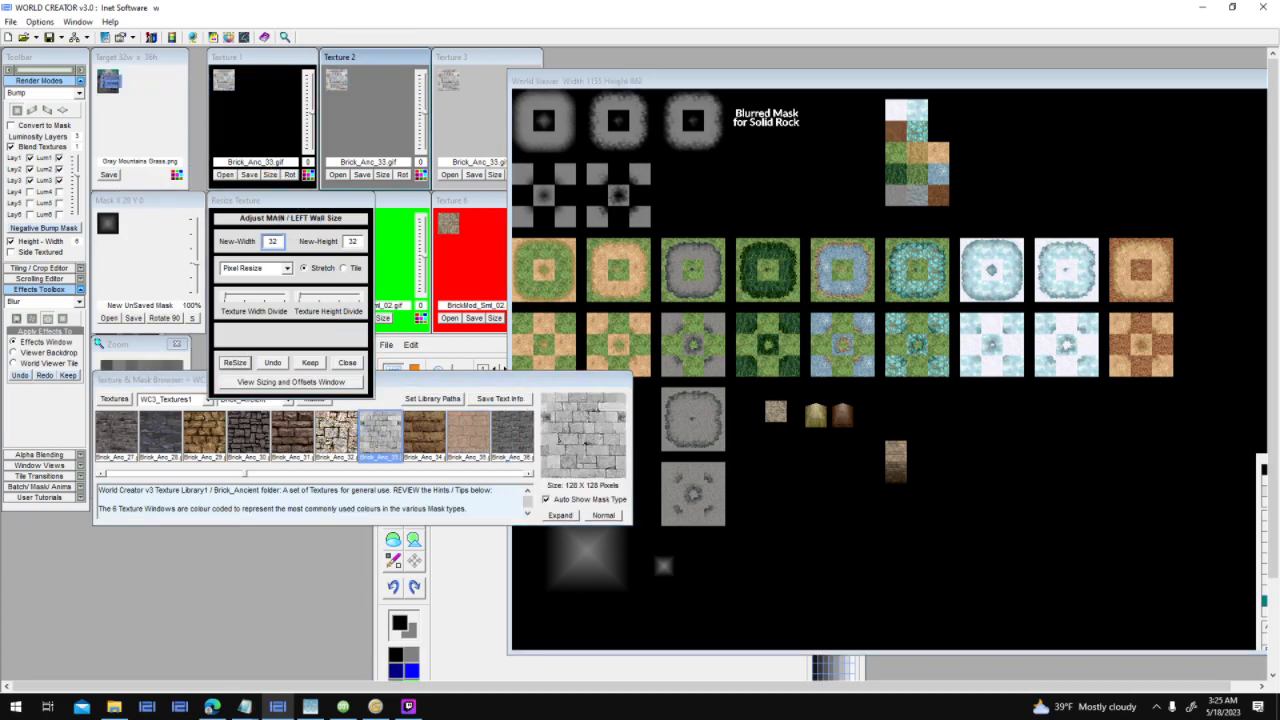
click(933, 573)
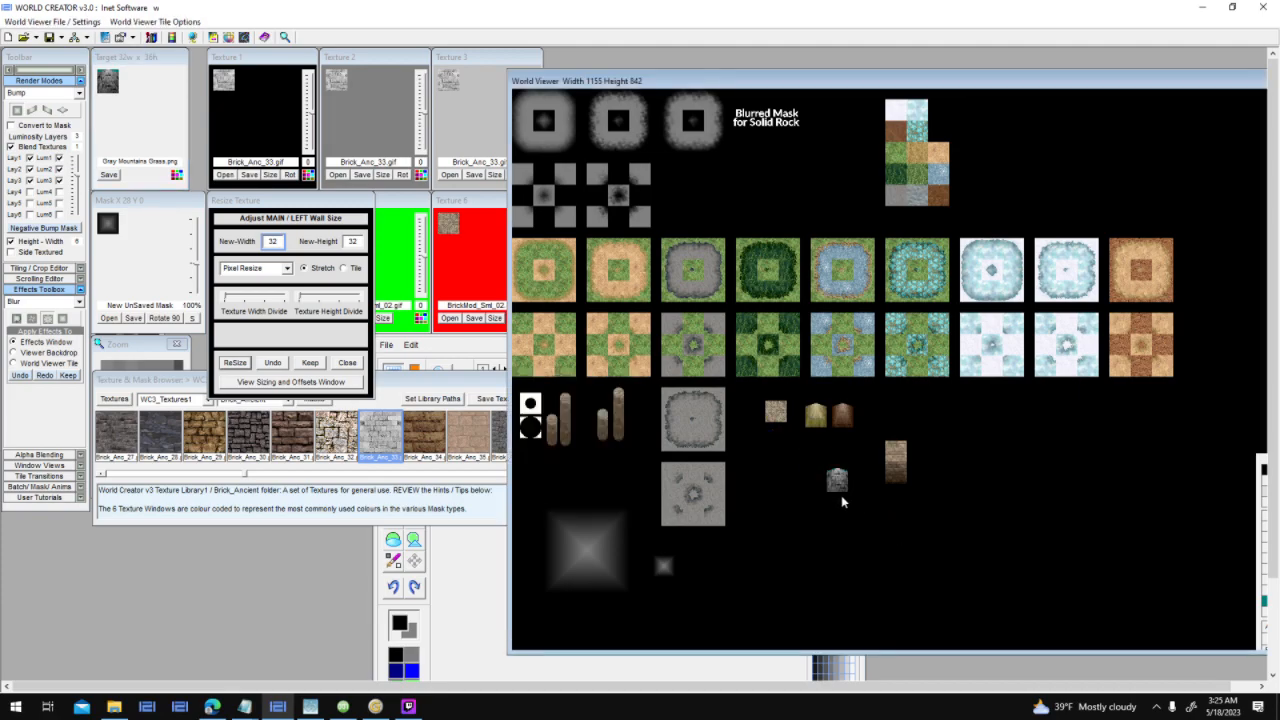
drag(837, 481, 789, 474)
Find Brick_Anc_41 in the library and apply it at 32 x 32 to Textures 1 to 3 for a new render.
click(470, 476)
click(470, 476)
click(470, 476)
click(470, 476)
click(470, 476)
click(470, 476)
click(470, 476)
drag(380, 437, 262, 106)
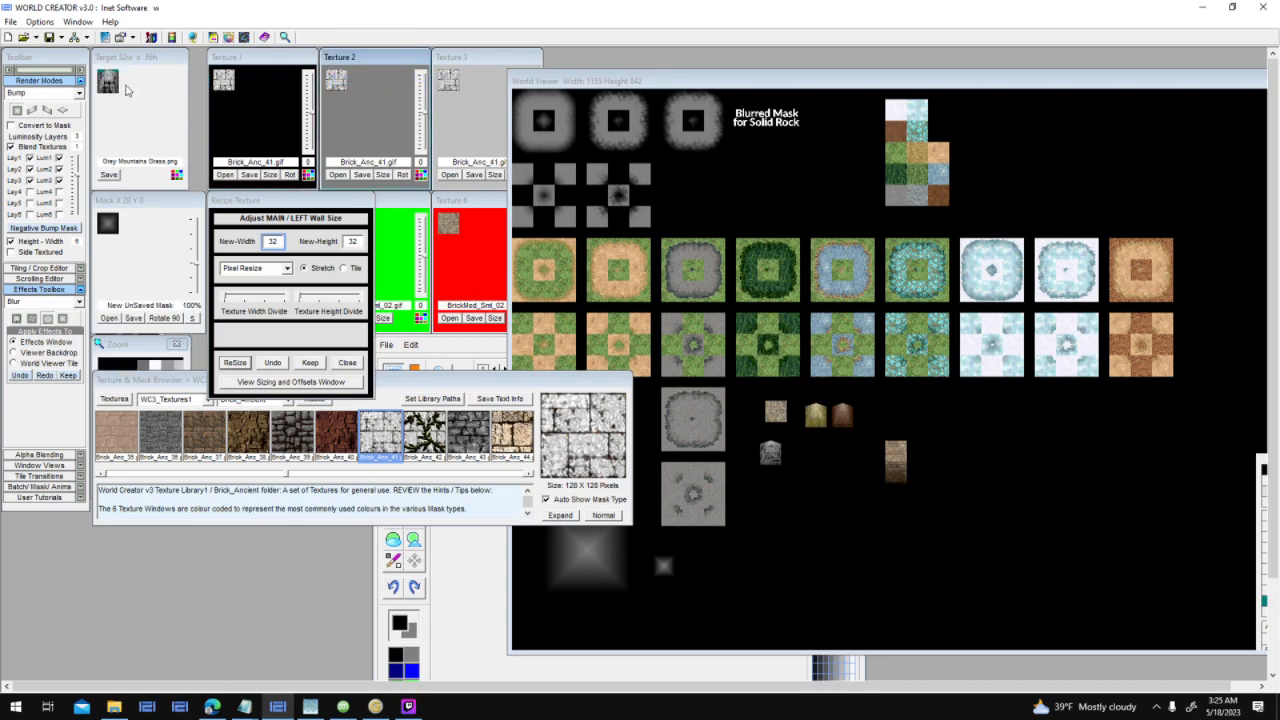
Load the blue Brick_Anc_51 texture at 32 x 32 into Textures 1 to 3 and render the tile.
click(486, 474)
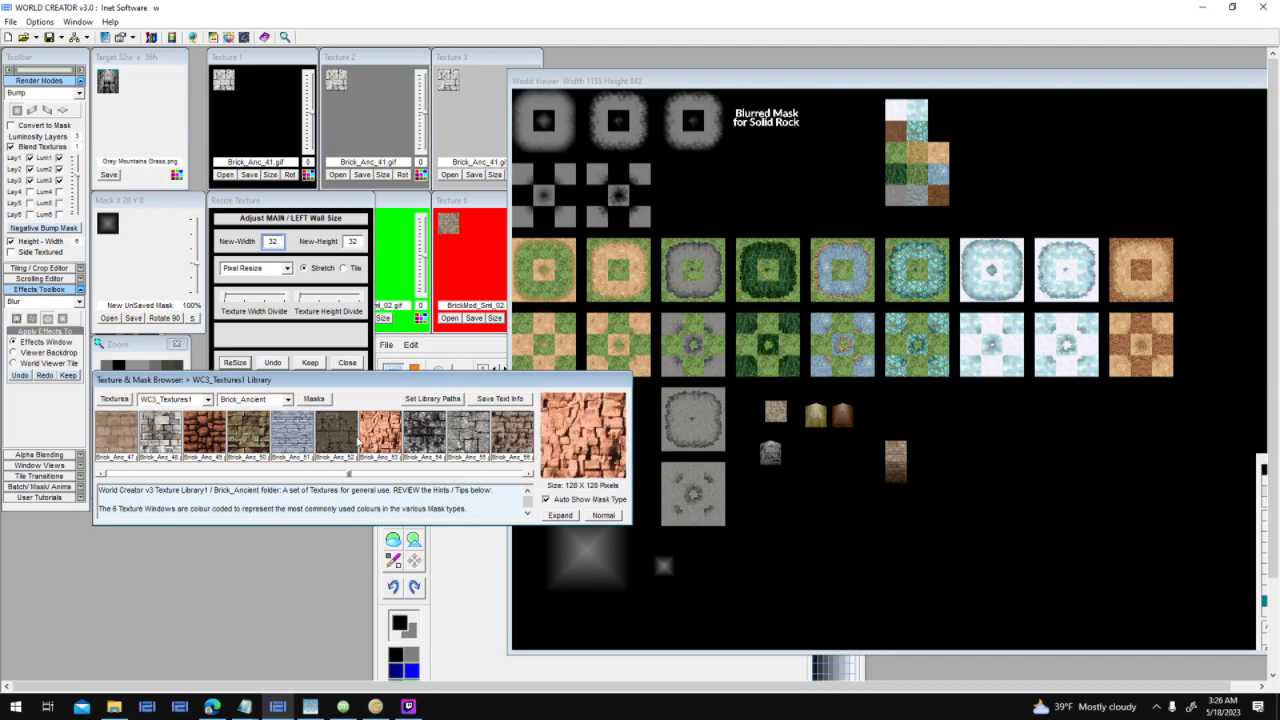
click(277, 443)
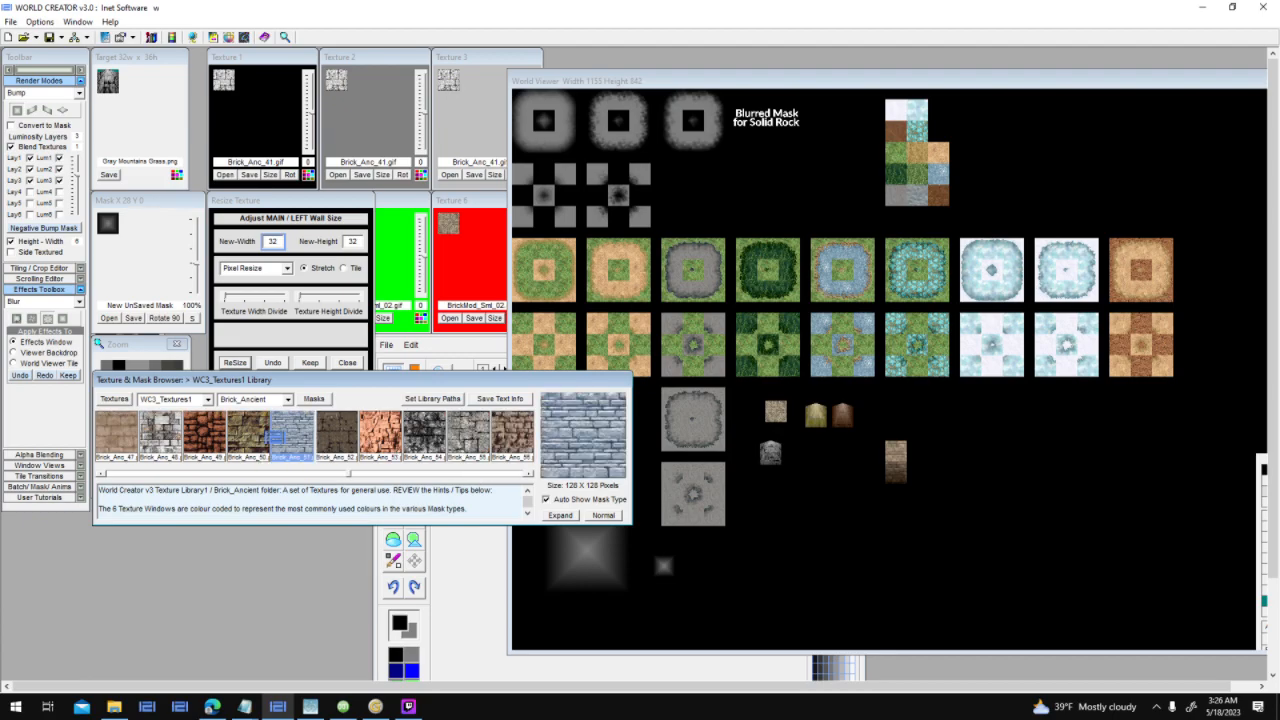
drag(277, 443, 338, 82)
drag(338, 82, 467, 90)
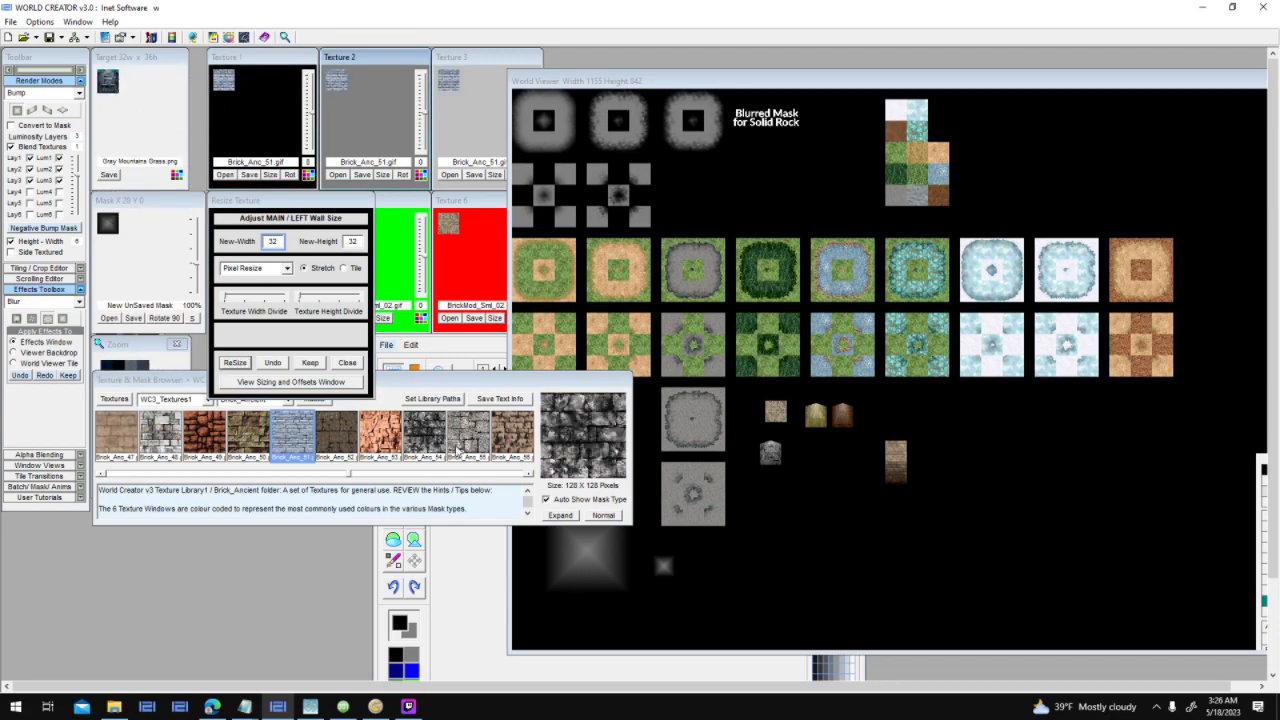
Look through the remaining Brick_Ancient textures and switch the library folder to Terrain_Snow.
click(498, 476)
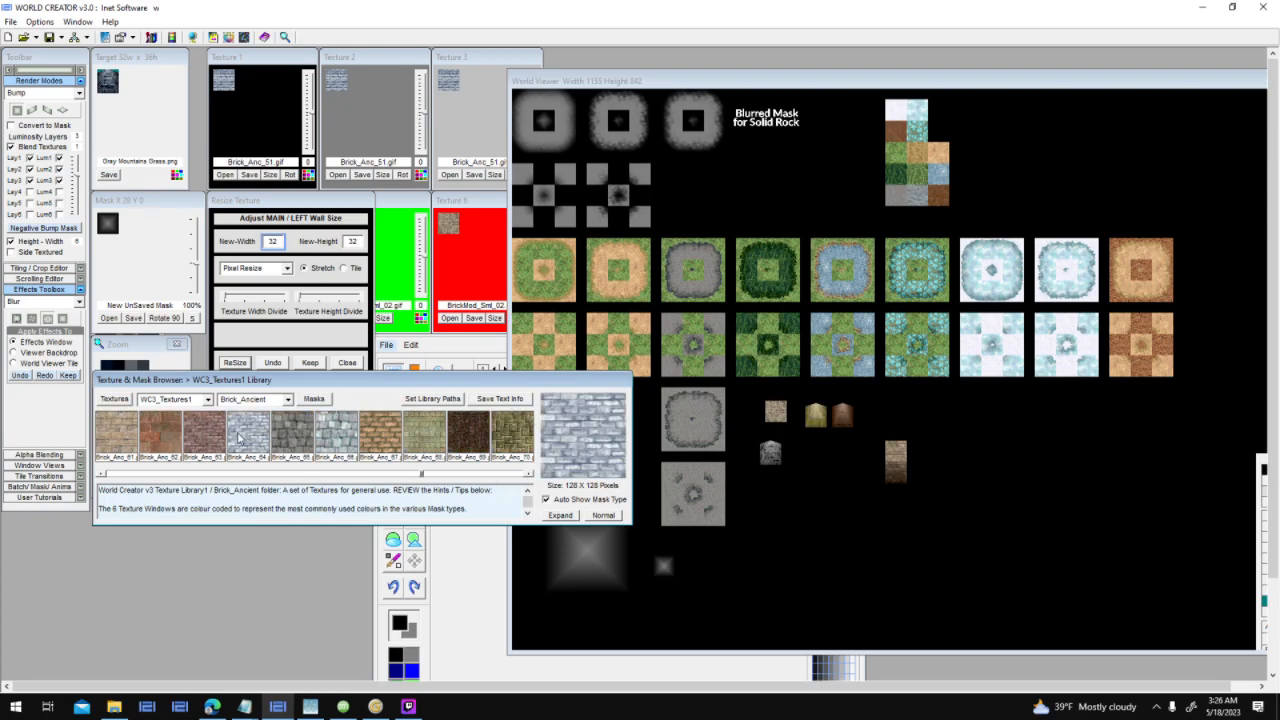
click(508, 476)
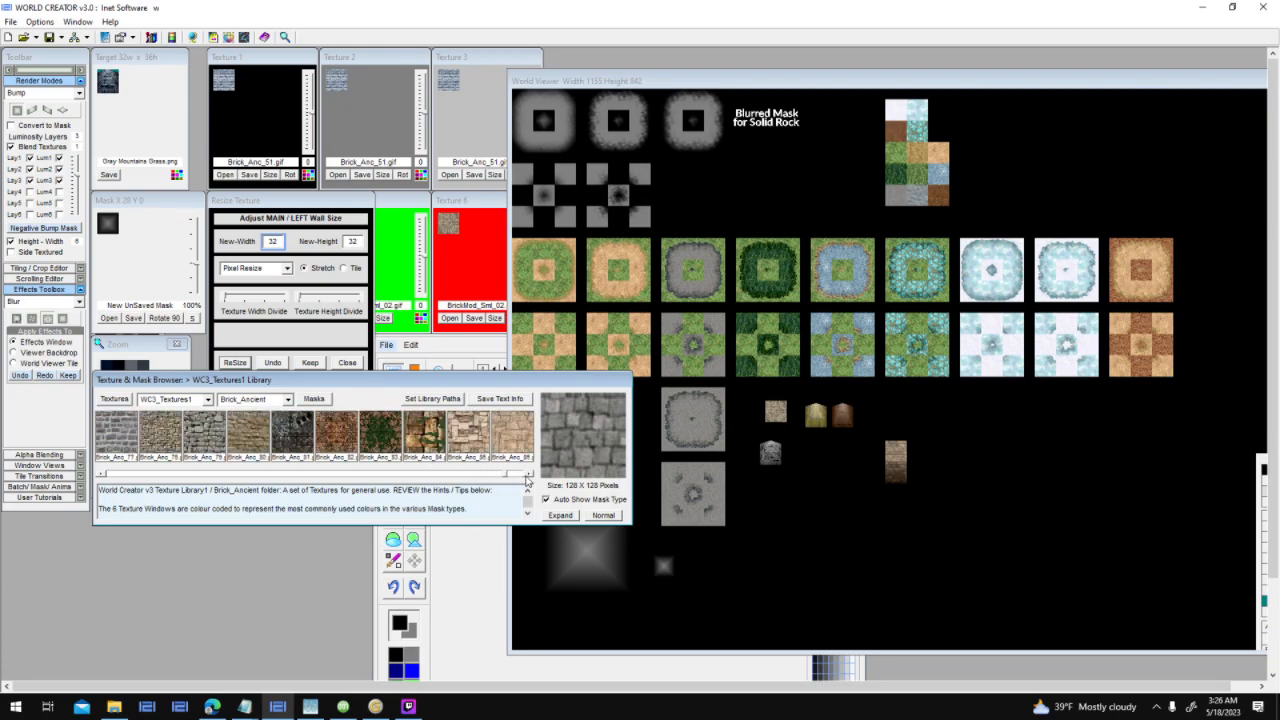
click(516, 476)
click(288, 399)
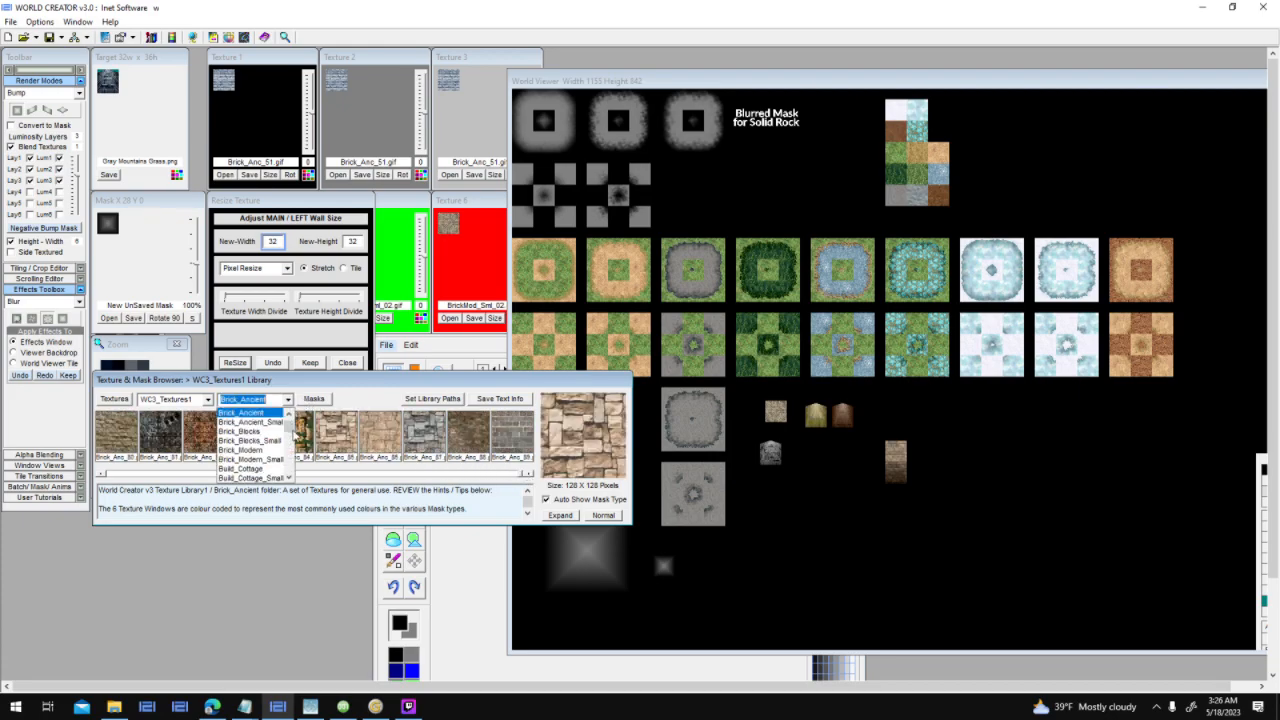
scroll(295, 445, down, 5)
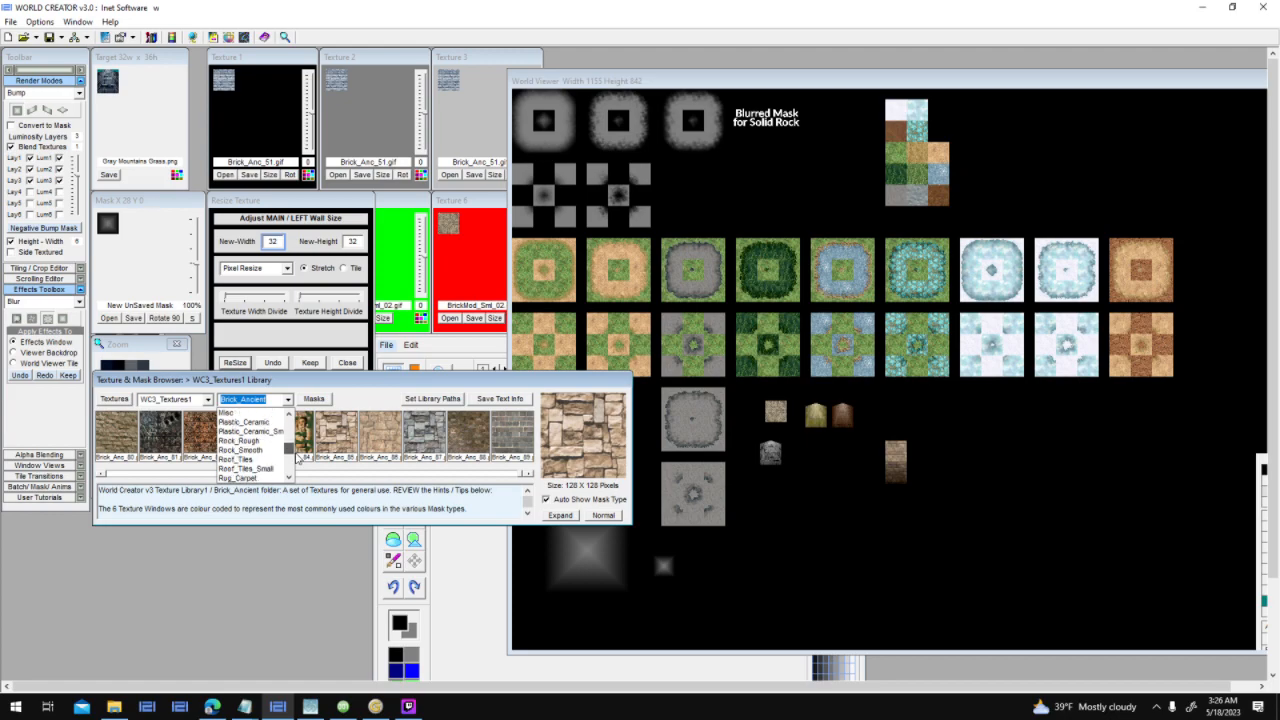
scroll(297, 456, down, 1)
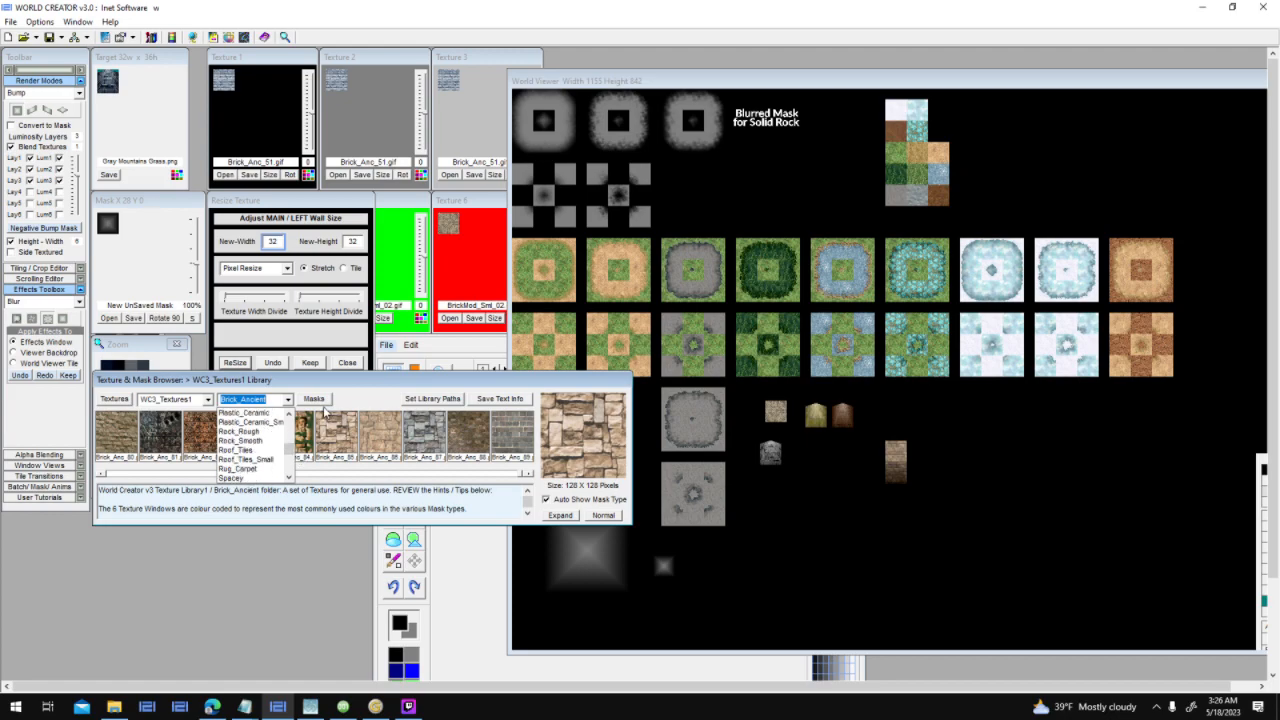
scroll(268, 457, down, 2)
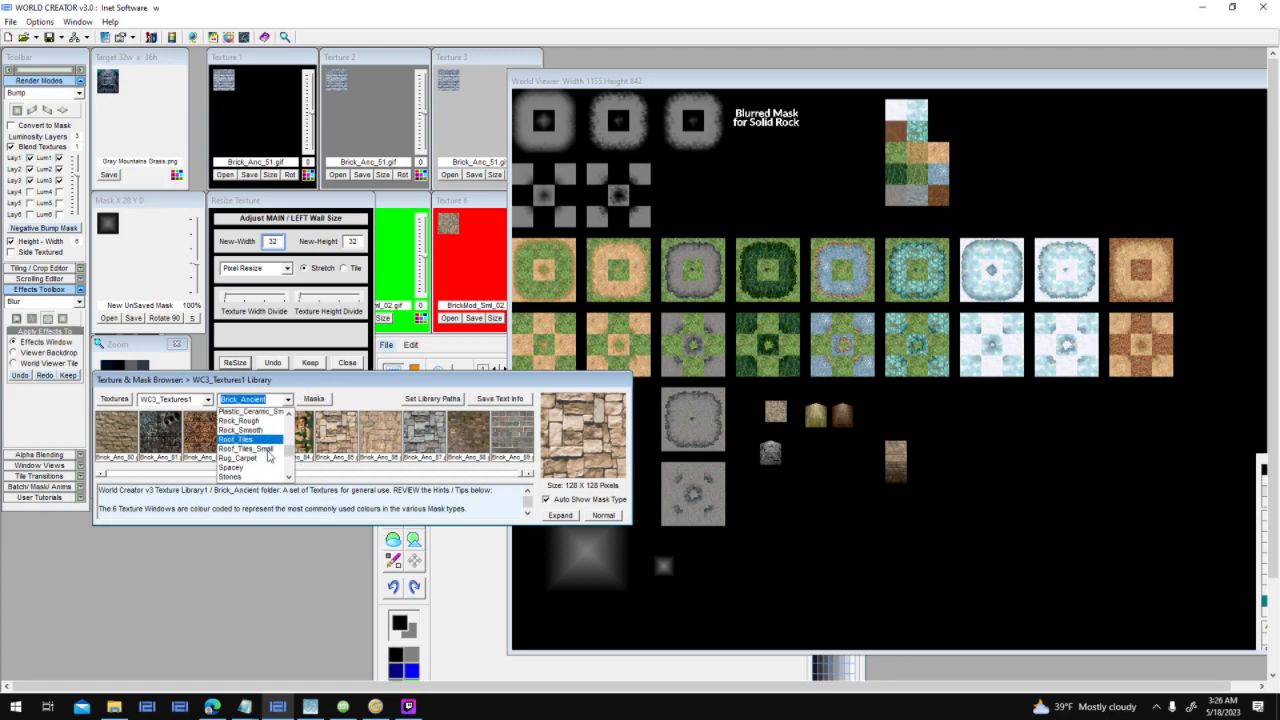
scroll(268, 457, down, 7)
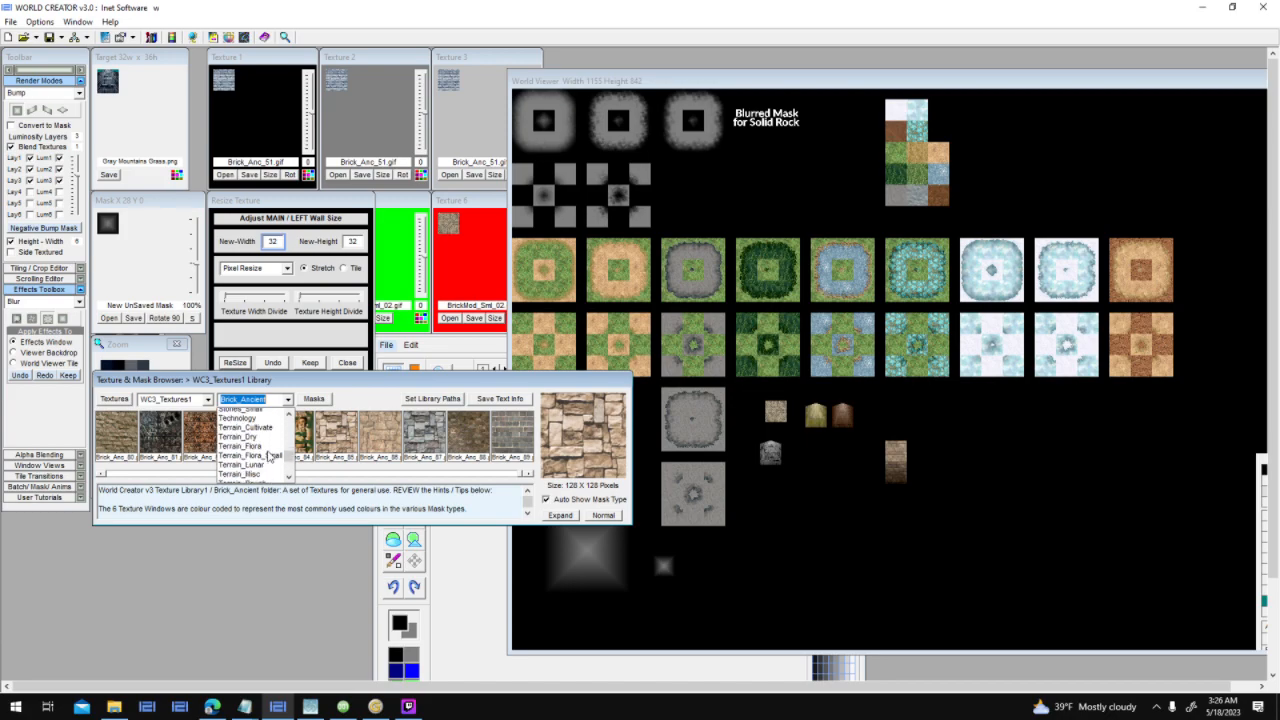
scroll(268, 458, down, 10)
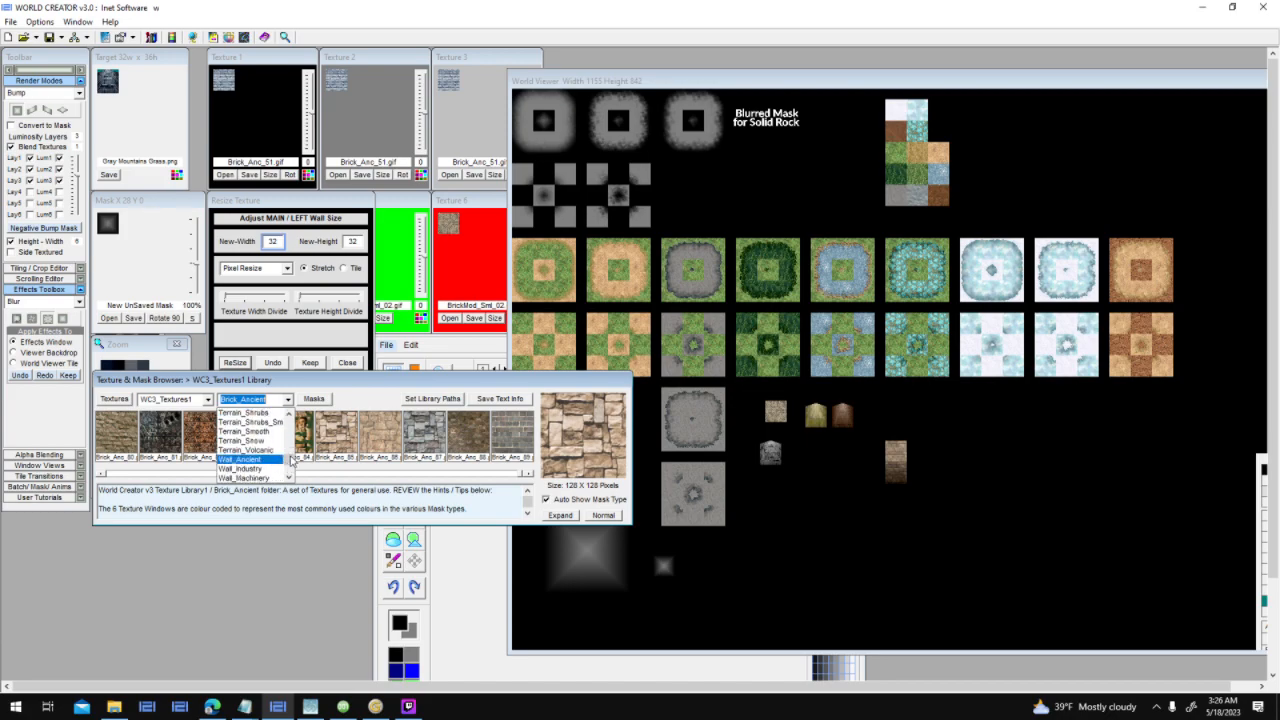
click(245, 440)
Find Trn_Snow_33 in the folder and apply it at 32 x 32 to Textures 1 to 3 for a new render.
click(507, 476)
click(505, 477)
click(505, 477)
click(505, 477)
click(505, 477)
click(505, 477)
click(505, 477)
click(505, 477)
click(505, 477)
drag(260, 434, 265, 130)
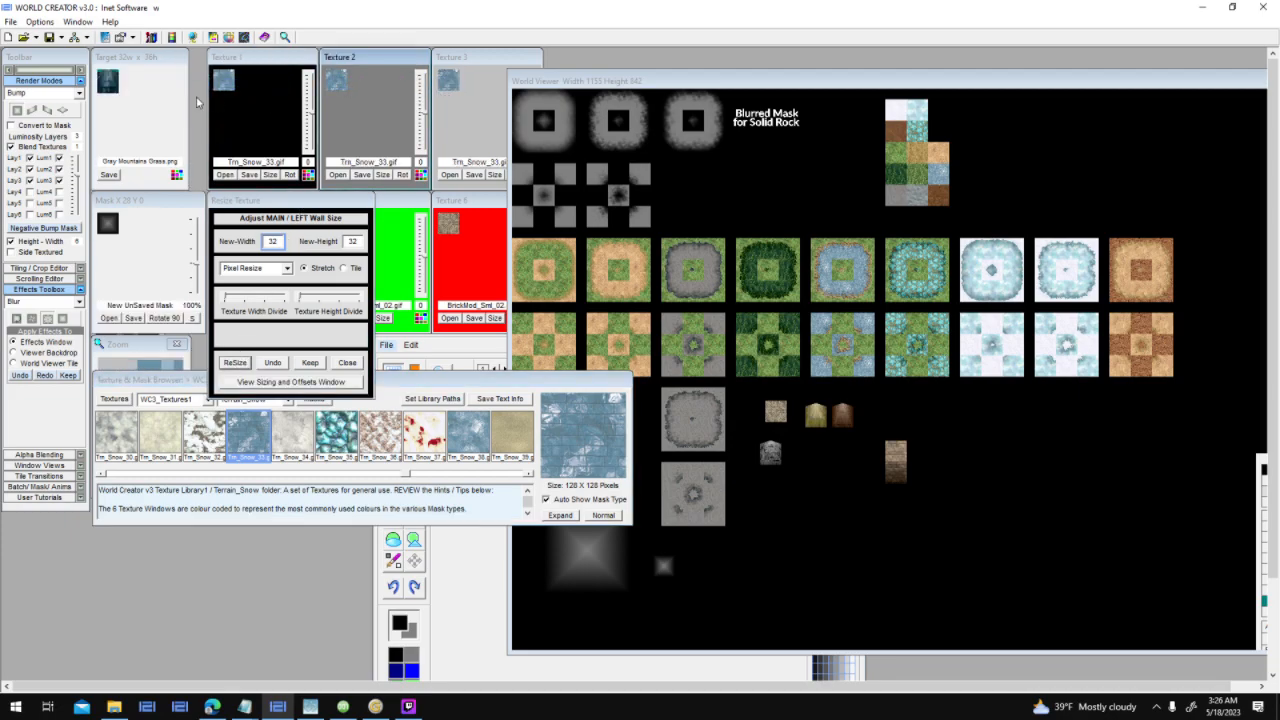
Place the rendered blue snow pyramid tile in an empty area of the World Viewer and delete it again.
drag(109, 88, 960, 450)
click(1027, 542)
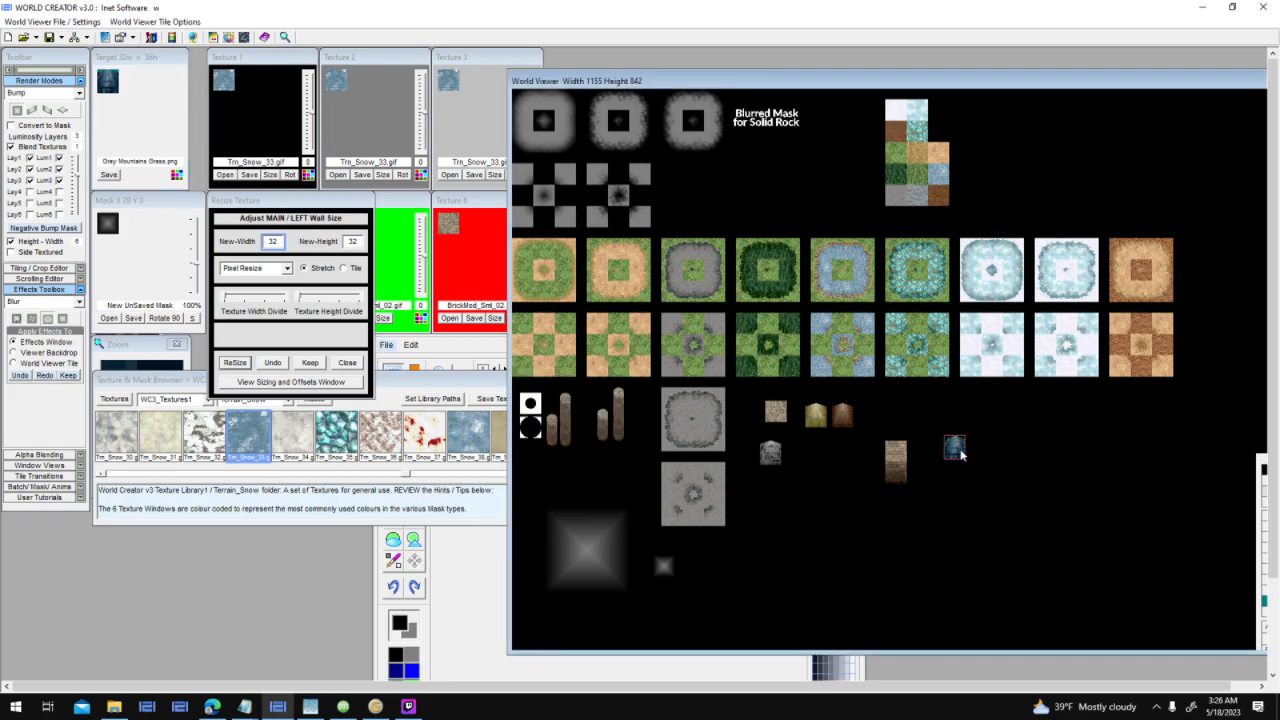
key(Delete)
Adjust the luminosity level of the layers and render the snow pyramid tile again.
click(78, 180)
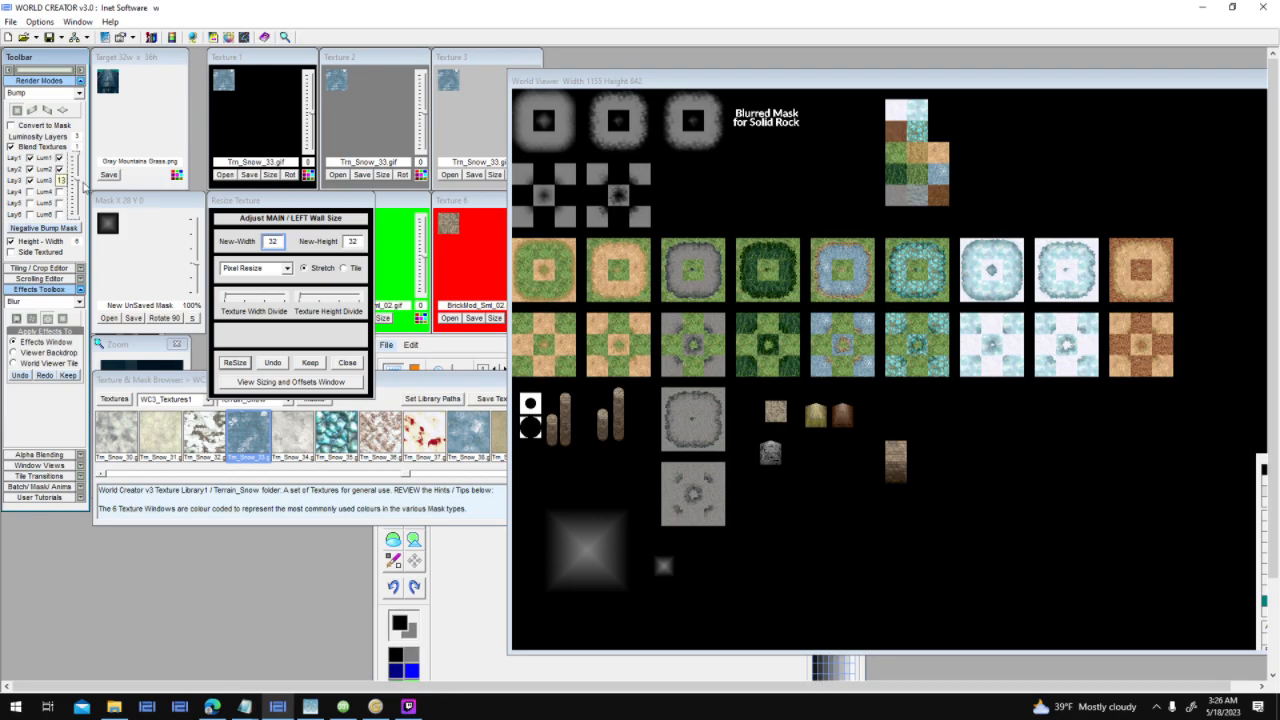
drag(84, 187, 84, 185)
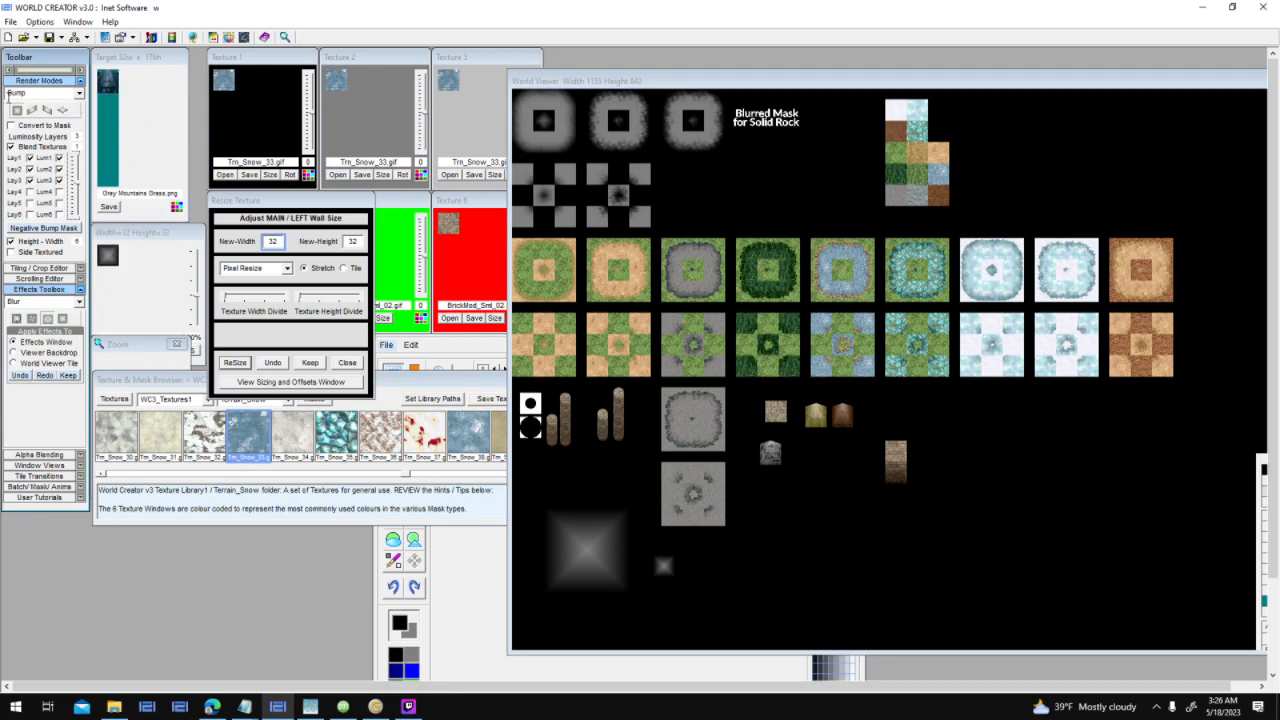
click(16, 111)
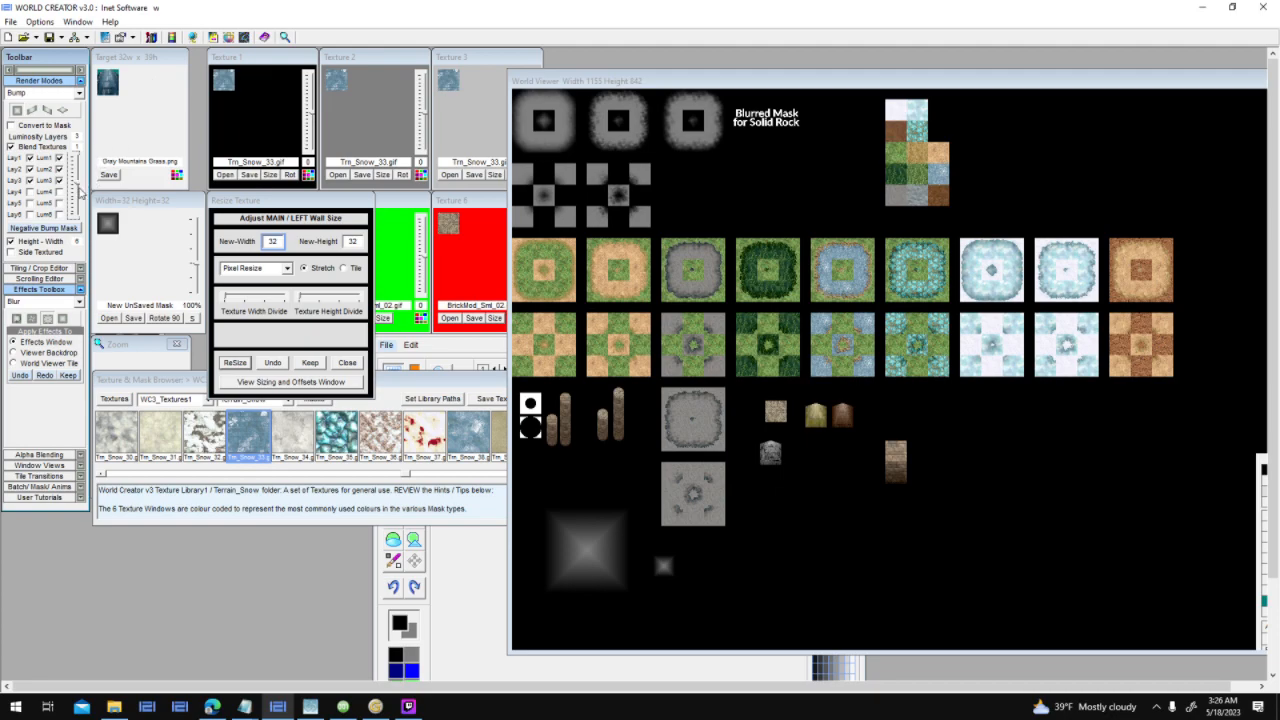
click(665, 566)
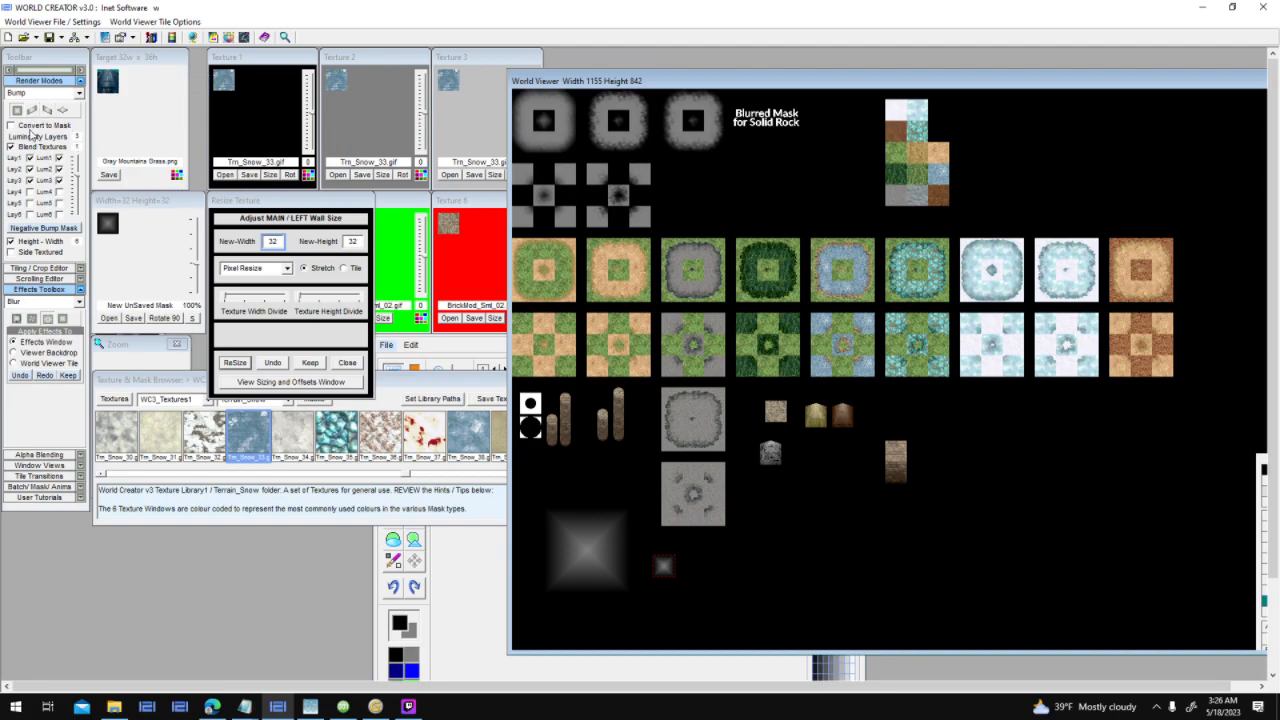
click(18, 115)
Apply Trn_Snow_38 at 32 x 32 to Textures 1 to 3 and try the rendered pyramid tile beside the brown pyramid.
drag(478, 432, 276, 129)
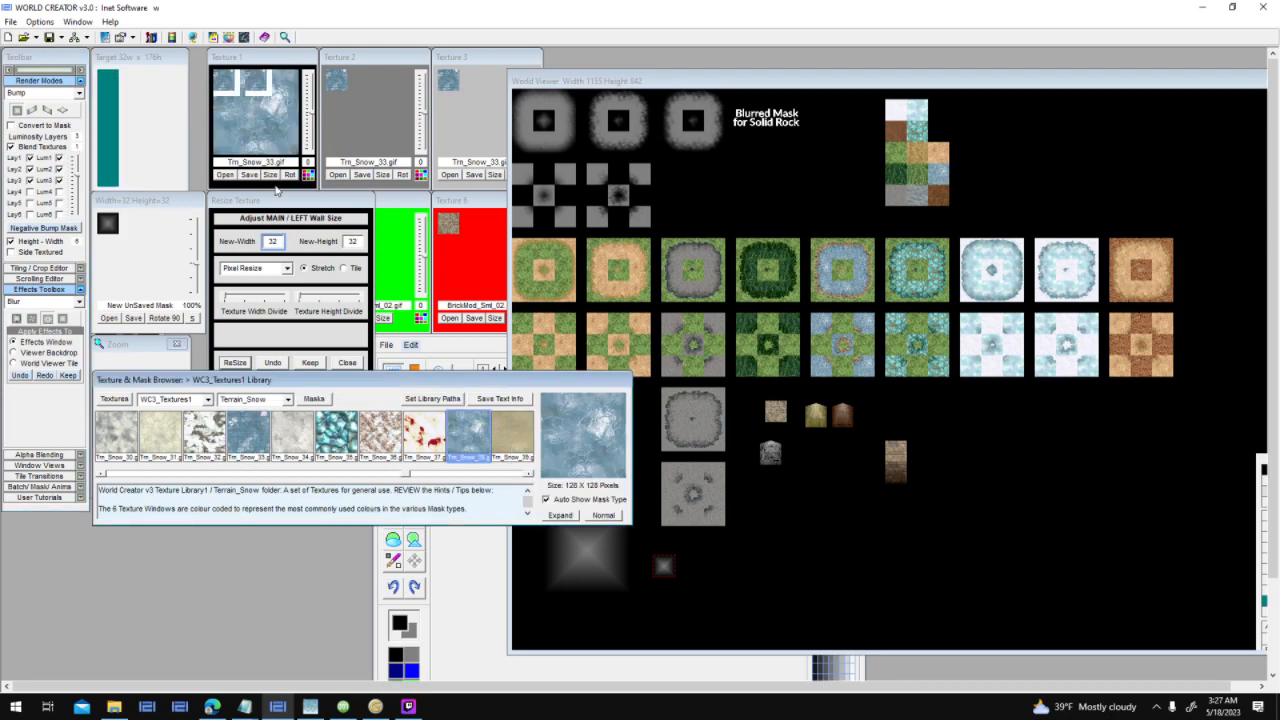
click(234, 363)
drag(441, 81, 449, 82)
drag(112, 86, 876, 421)
click(875, 426)
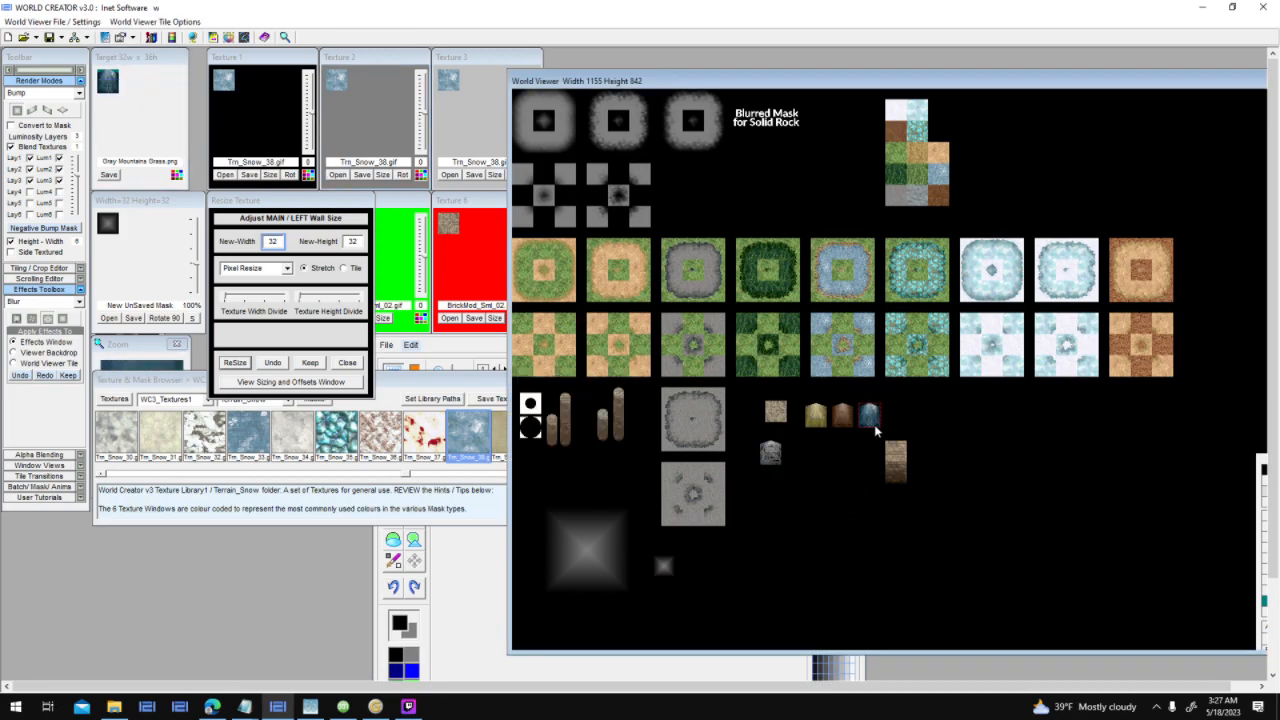
Set the brightness of Textures 1 to 3 to +3, render again and place the blue snow pyramid tile beside the brown pyramid.
click(465, 433)
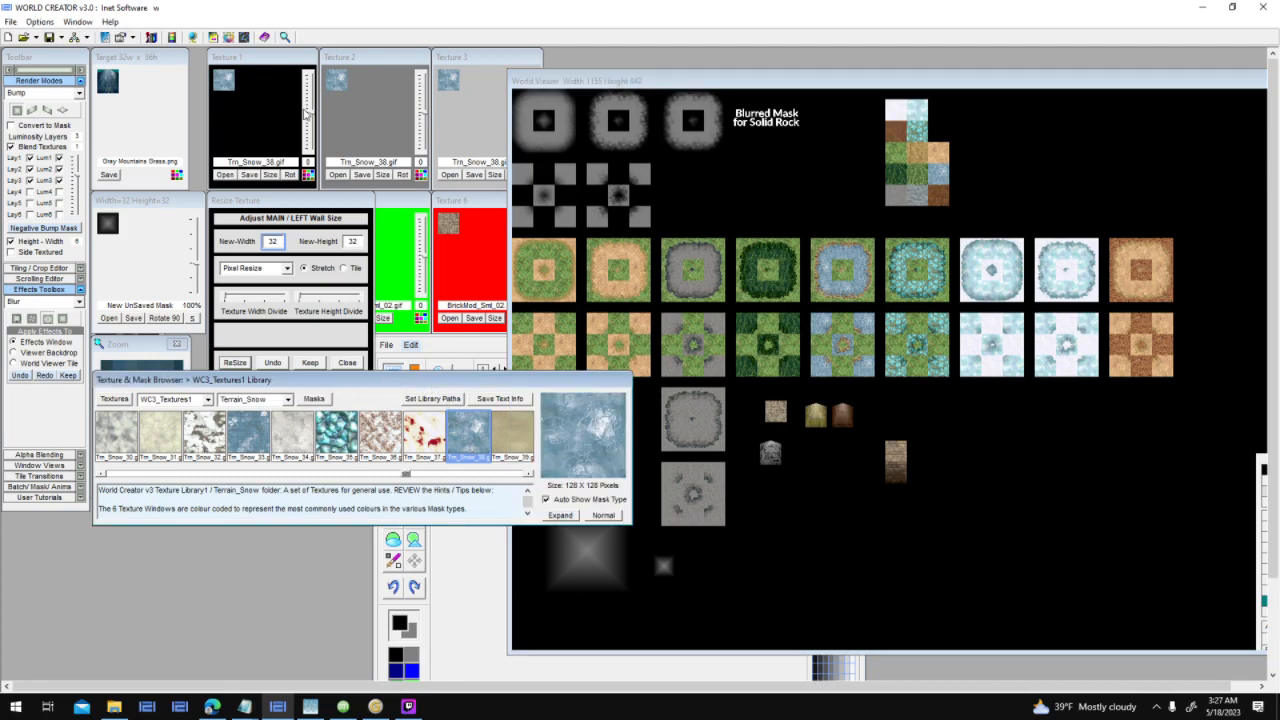
click(311, 118)
drag(313, 124, 313, 127)
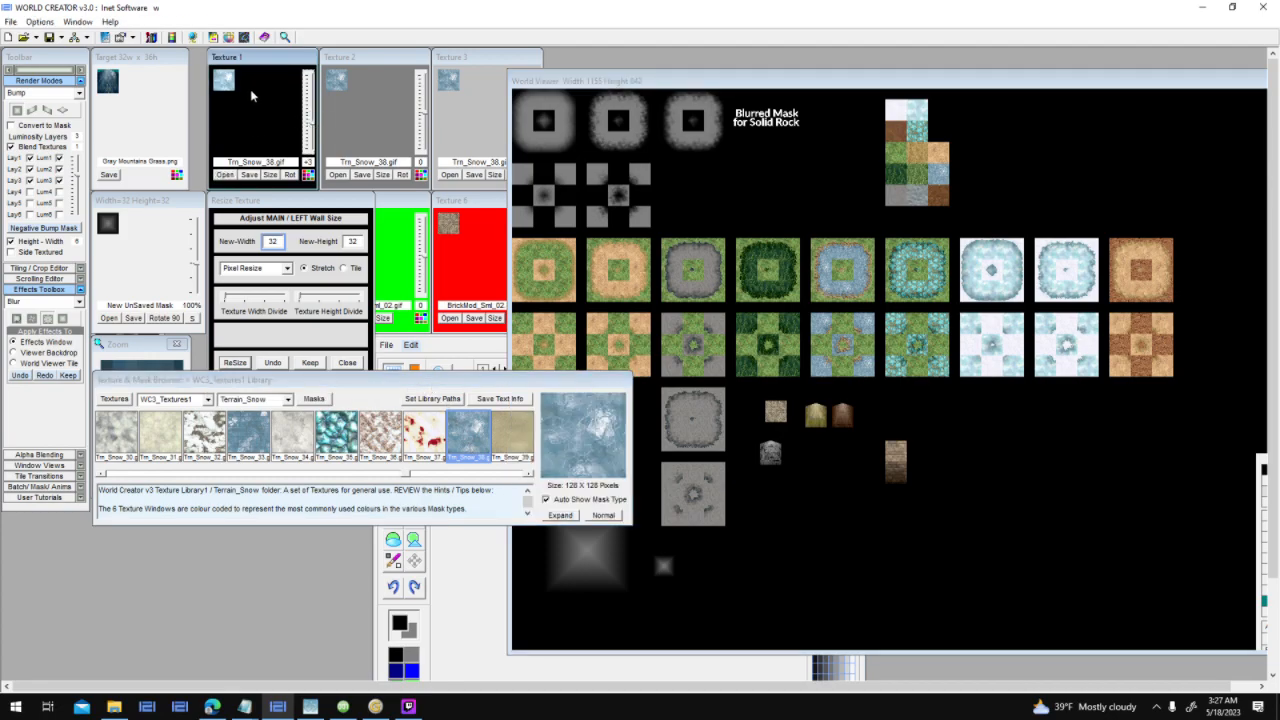
drag(423, 115, 424, 125)
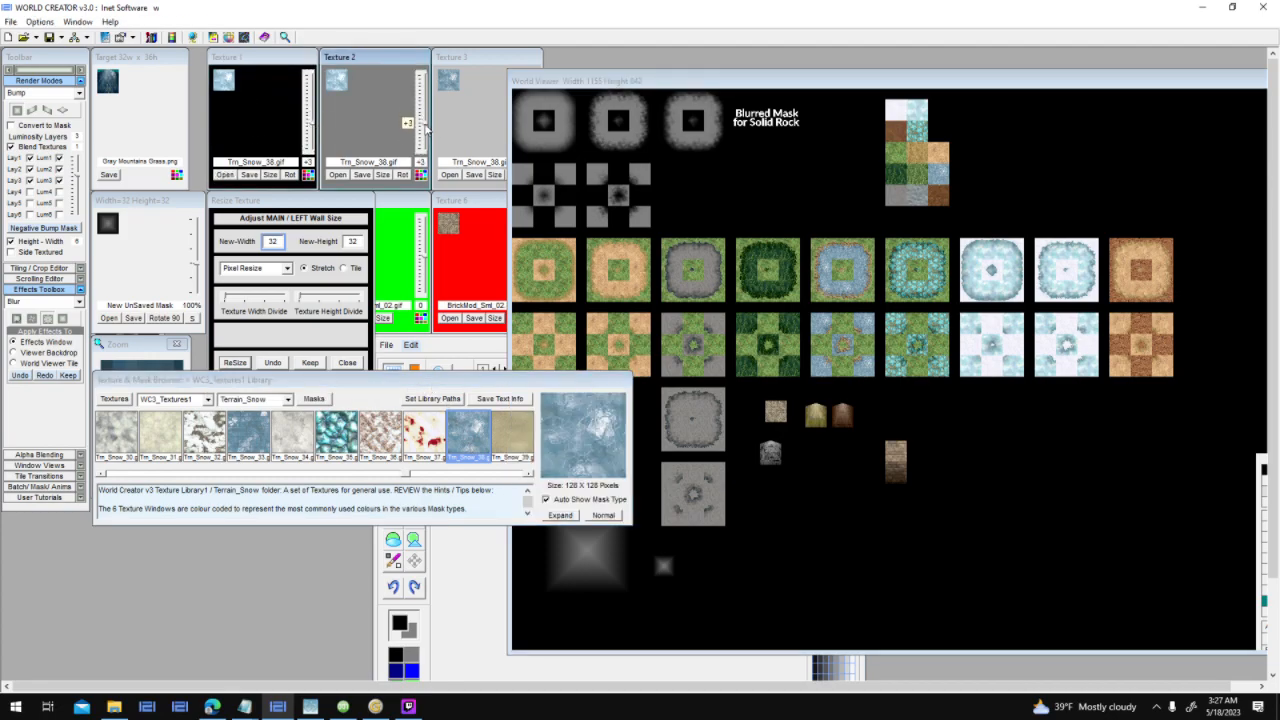
click(485, 57)
drag(536, 117, 537, 126)
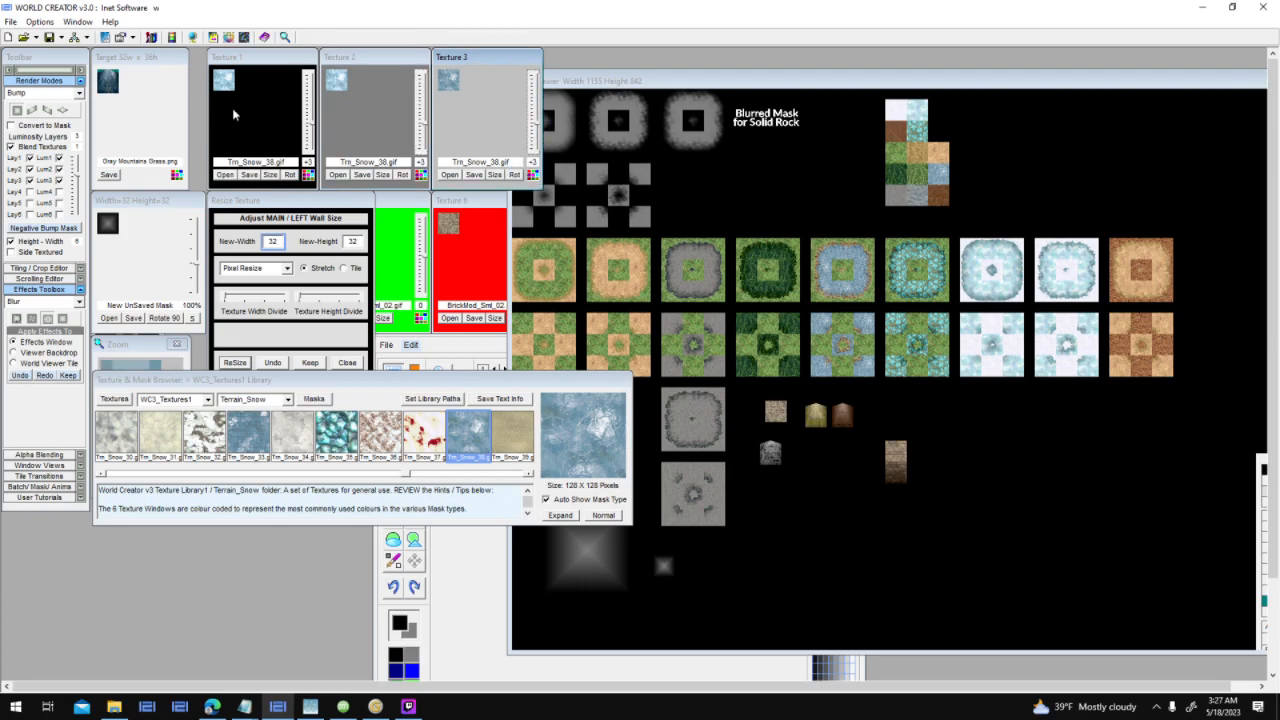
click(19, 110)
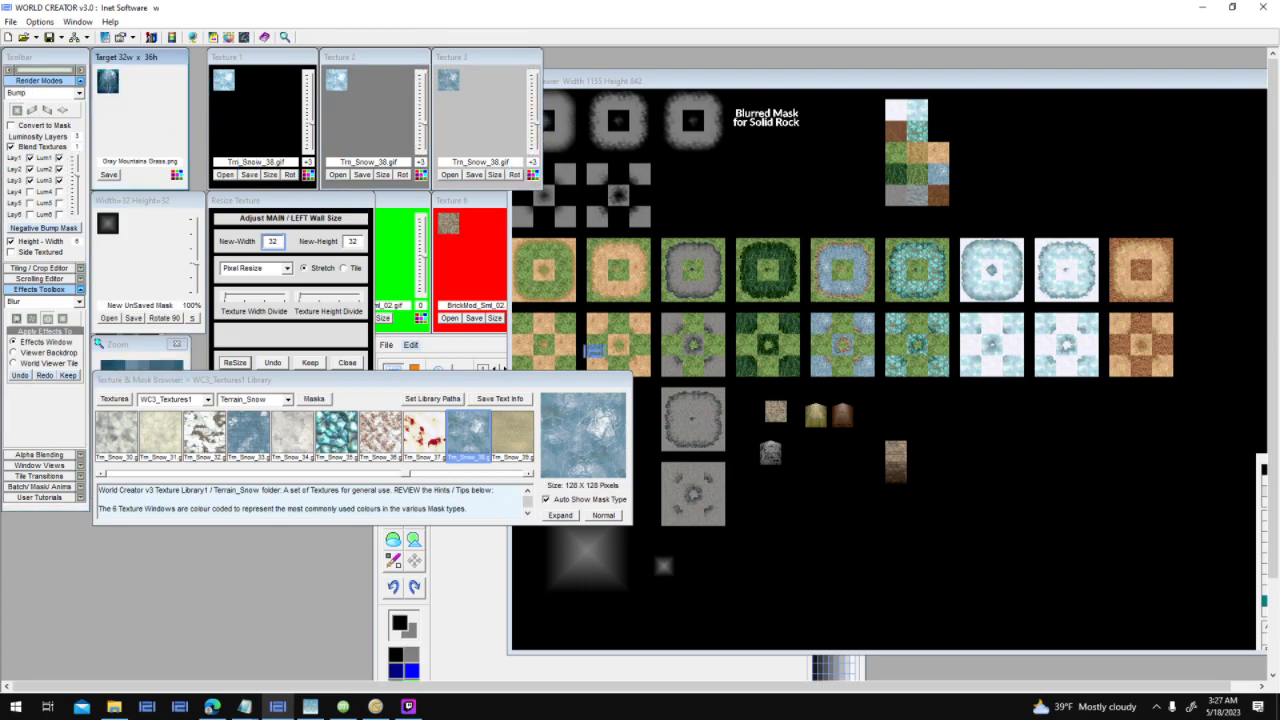
mouse_move(898, 428)
mouse_down()
mouse_move(876, 418)
mouse_move(1000, 338)
mouse_move(1000, 320)
mouse_move(878, 427)
mouse_up()
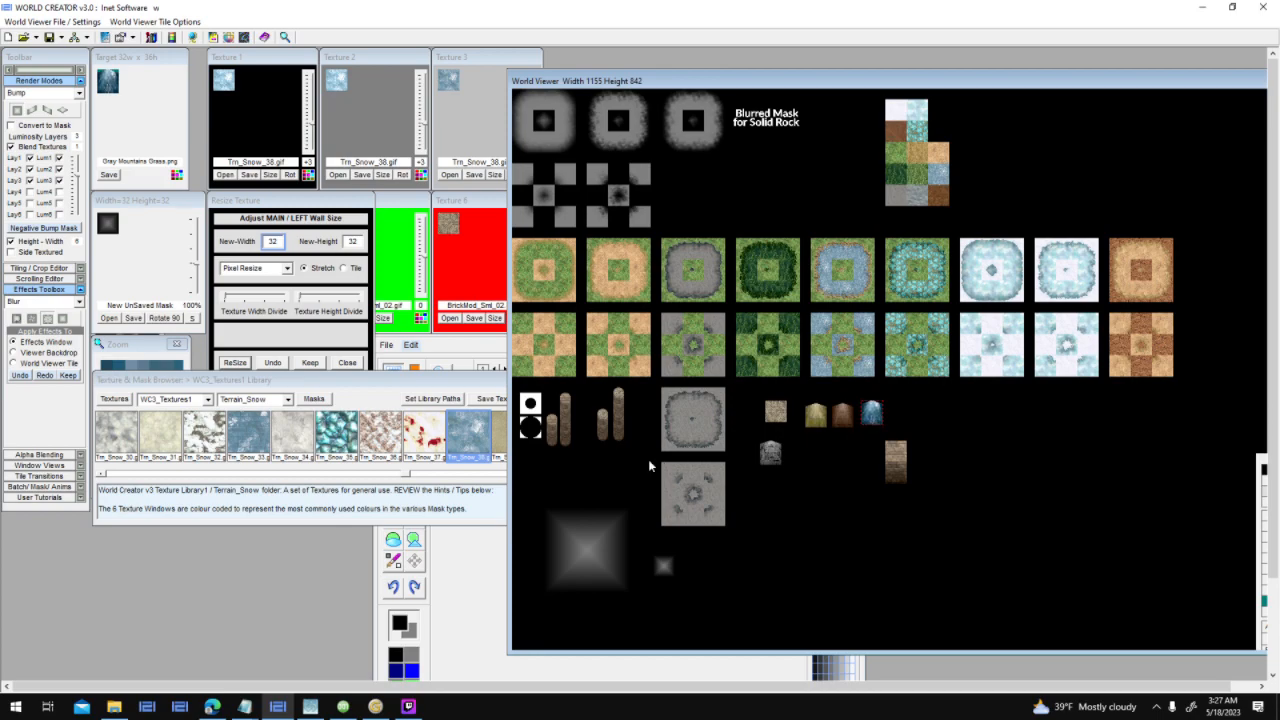
Find Trn_Snow_21, apply it at 32 x 32 to Textures 1 to 3, and place the new render over the blue pyramid tile.
click(466, 475)
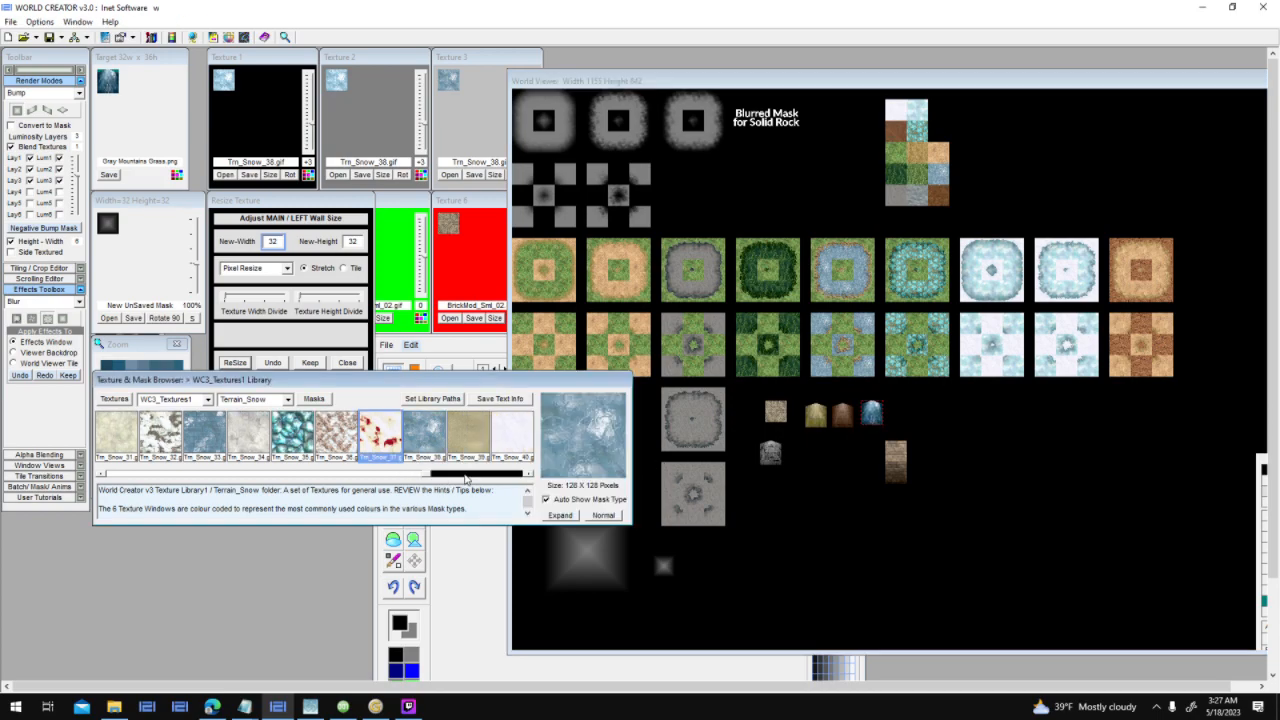
drag(502, 476, 231, 473)
drag(336, 440, 469, 87)
click(236, 366)
drag(104, 80, 870, 416)
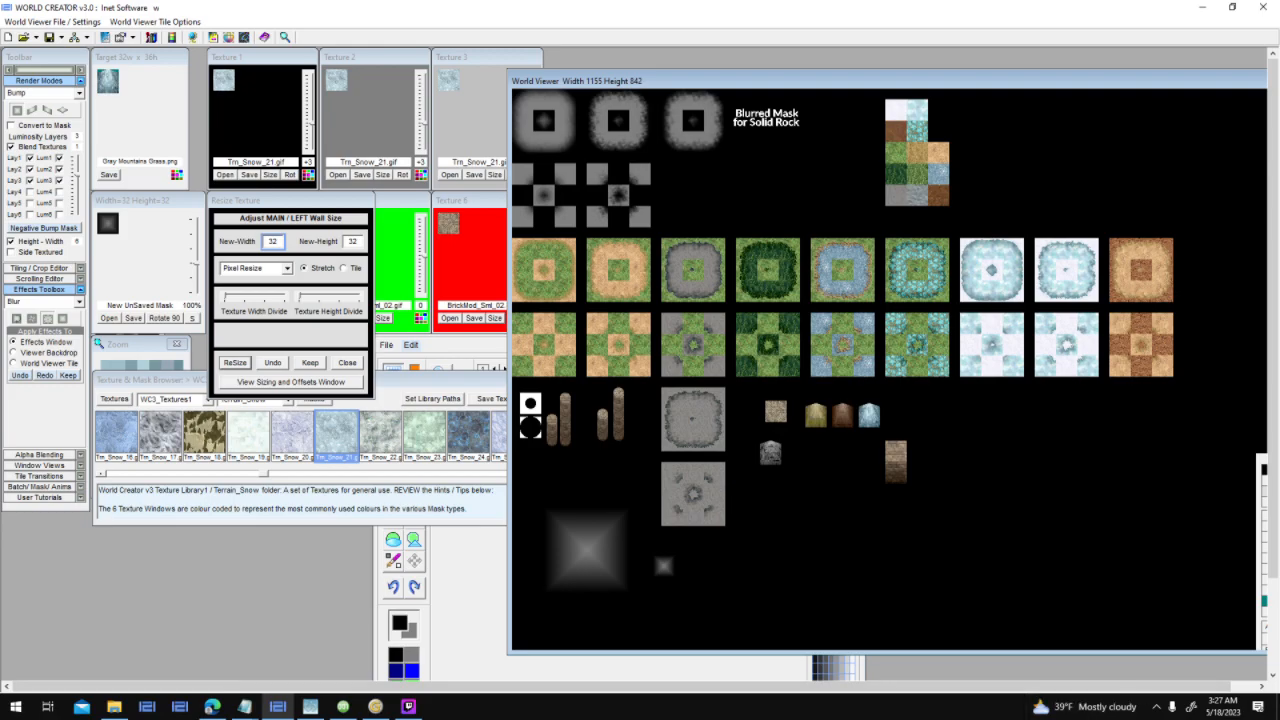
click(408, 706)
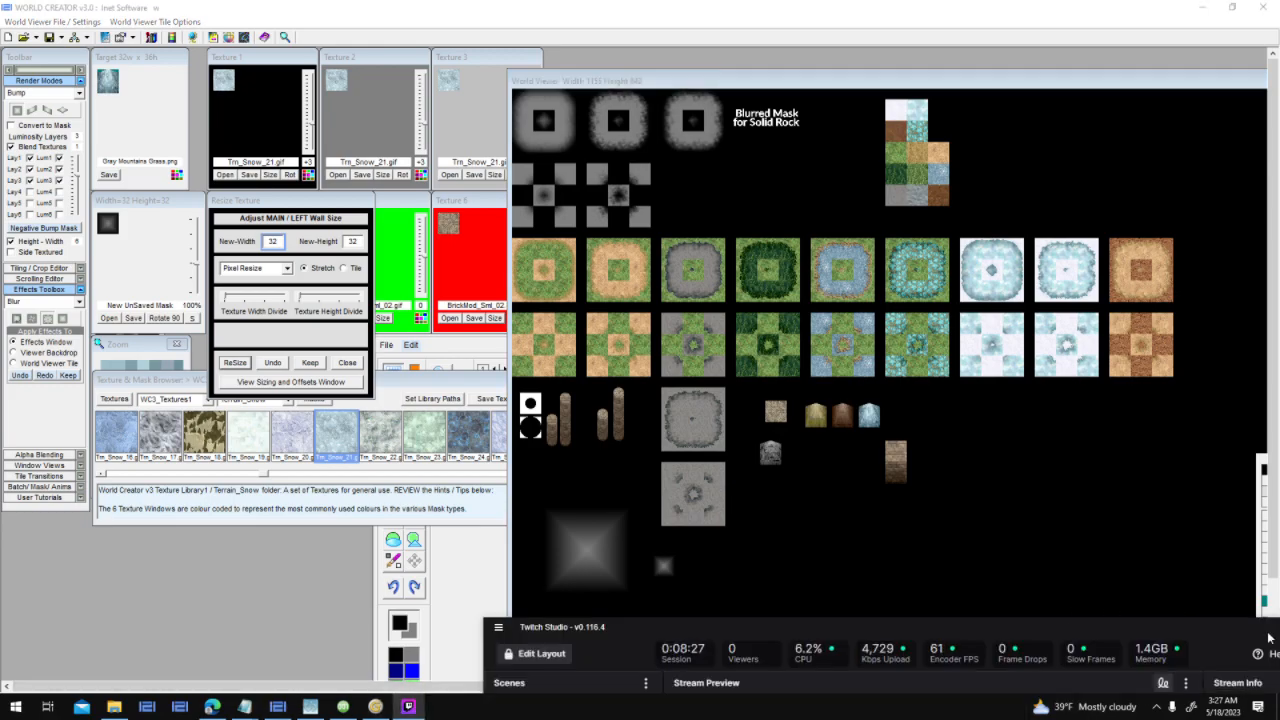
click(670, 413)
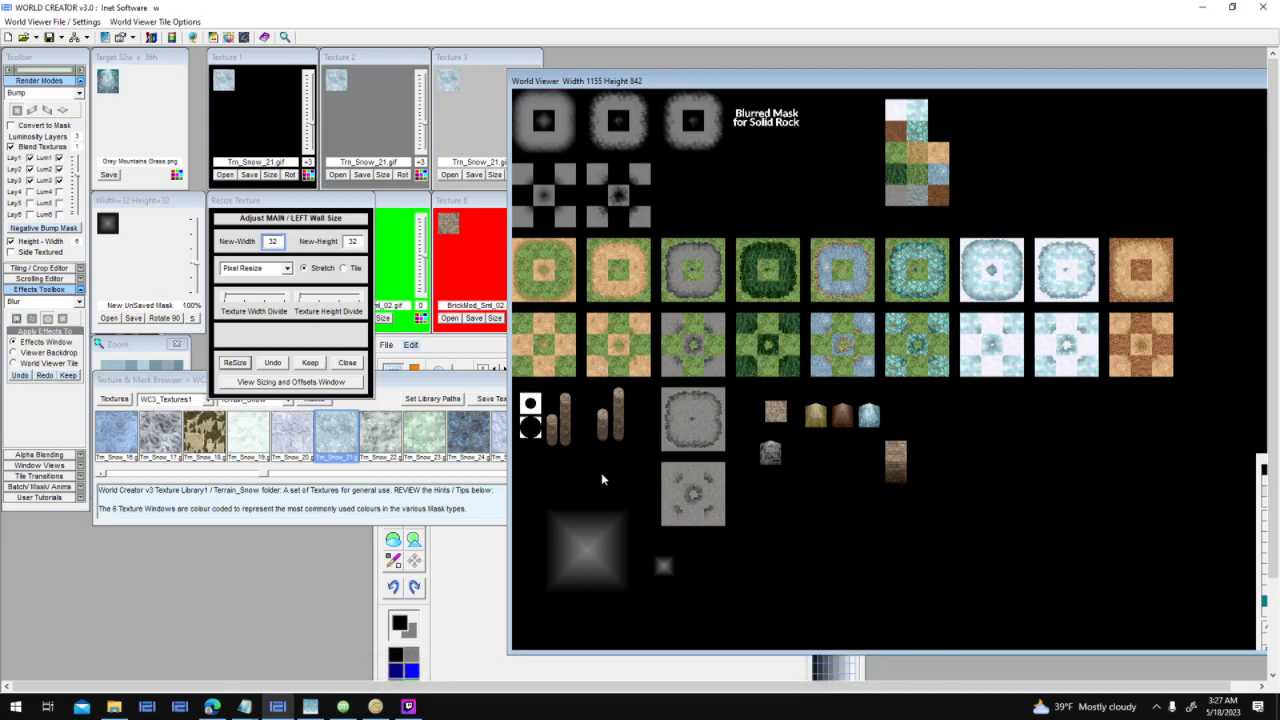
click(616, 432)
click(387, 386)
click(617, 405)
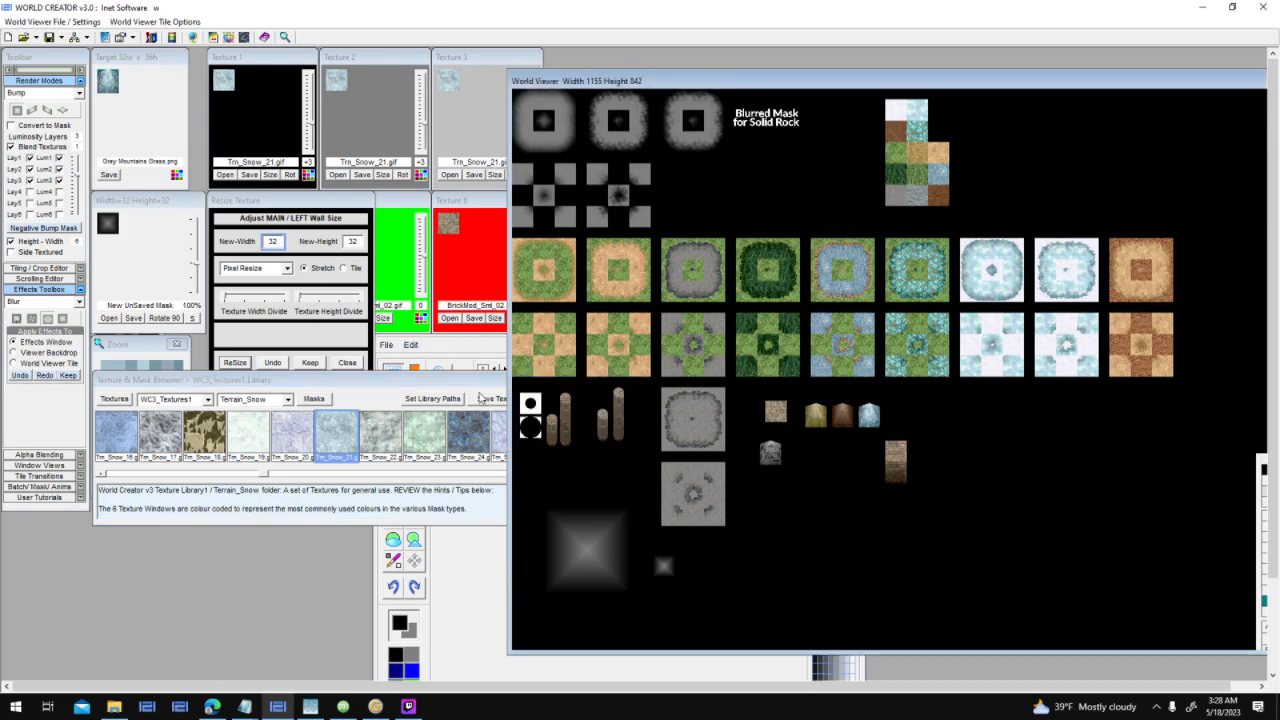
click(371, 391)
click(970, 452)
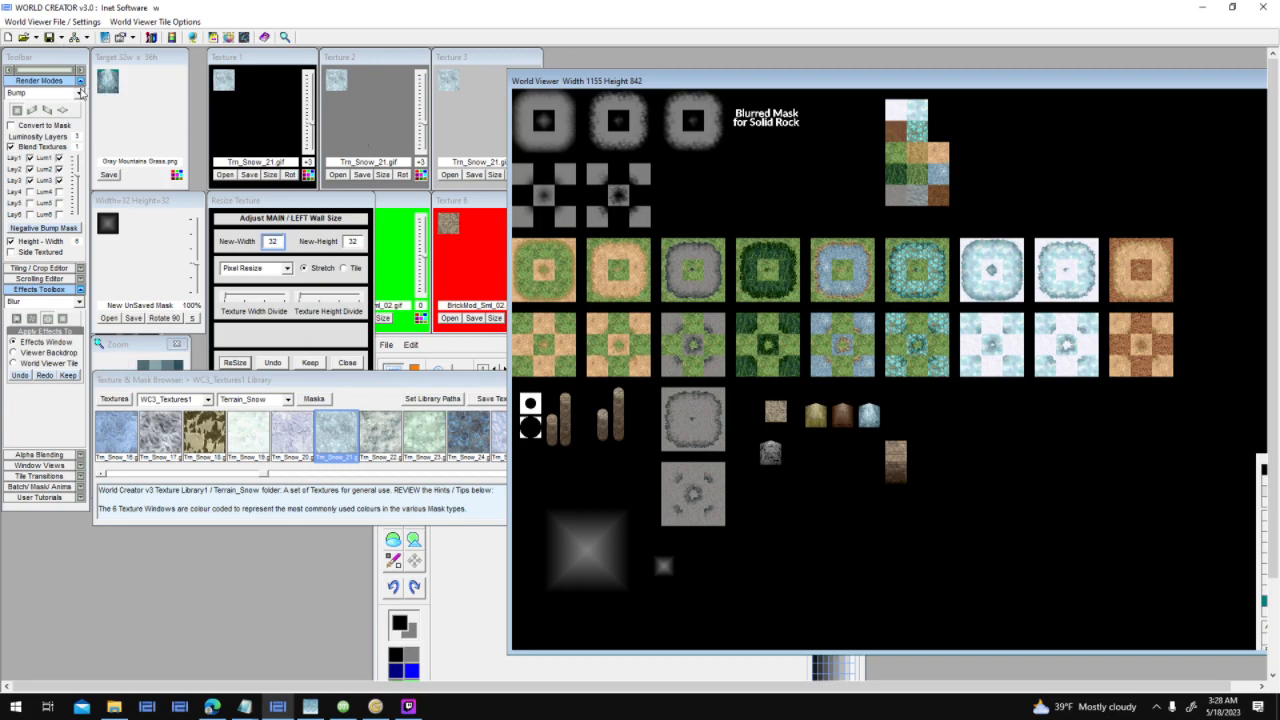
Switch the render mode to Multi 2D and copy the BrickMod_Sml_02 overlay texture into Texture 1.
click(79, 93)
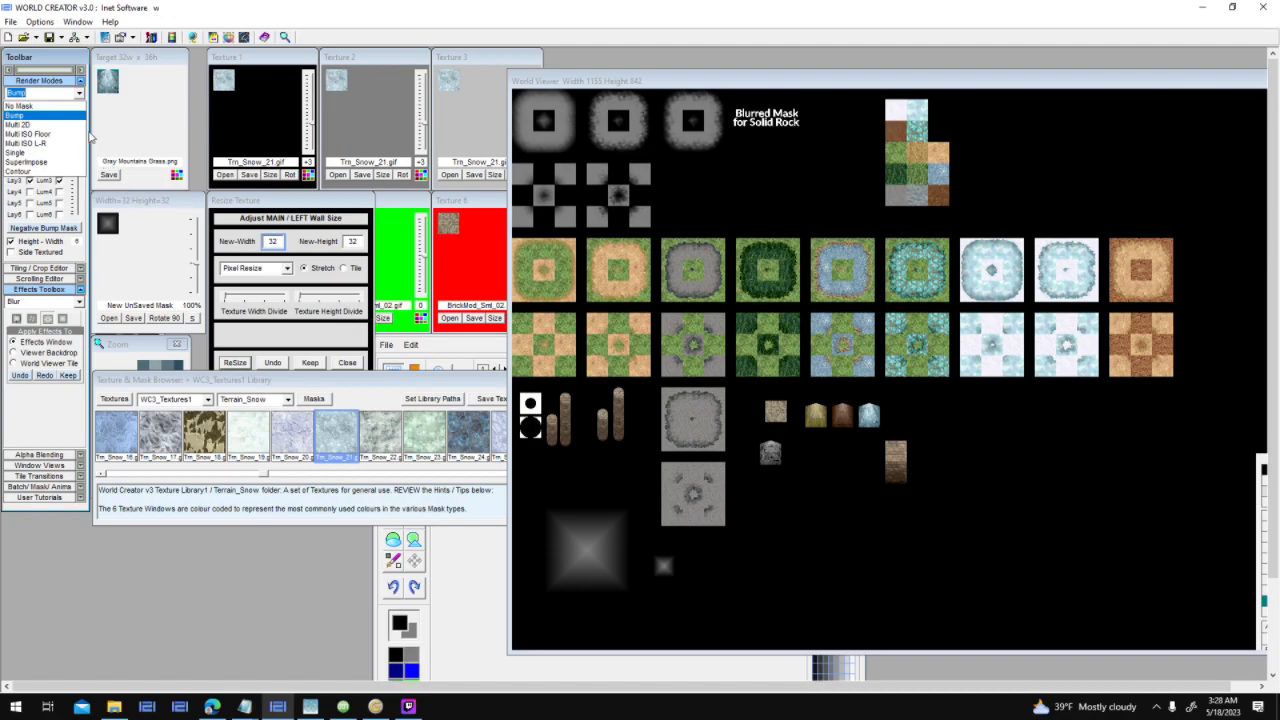
click(80, 126)
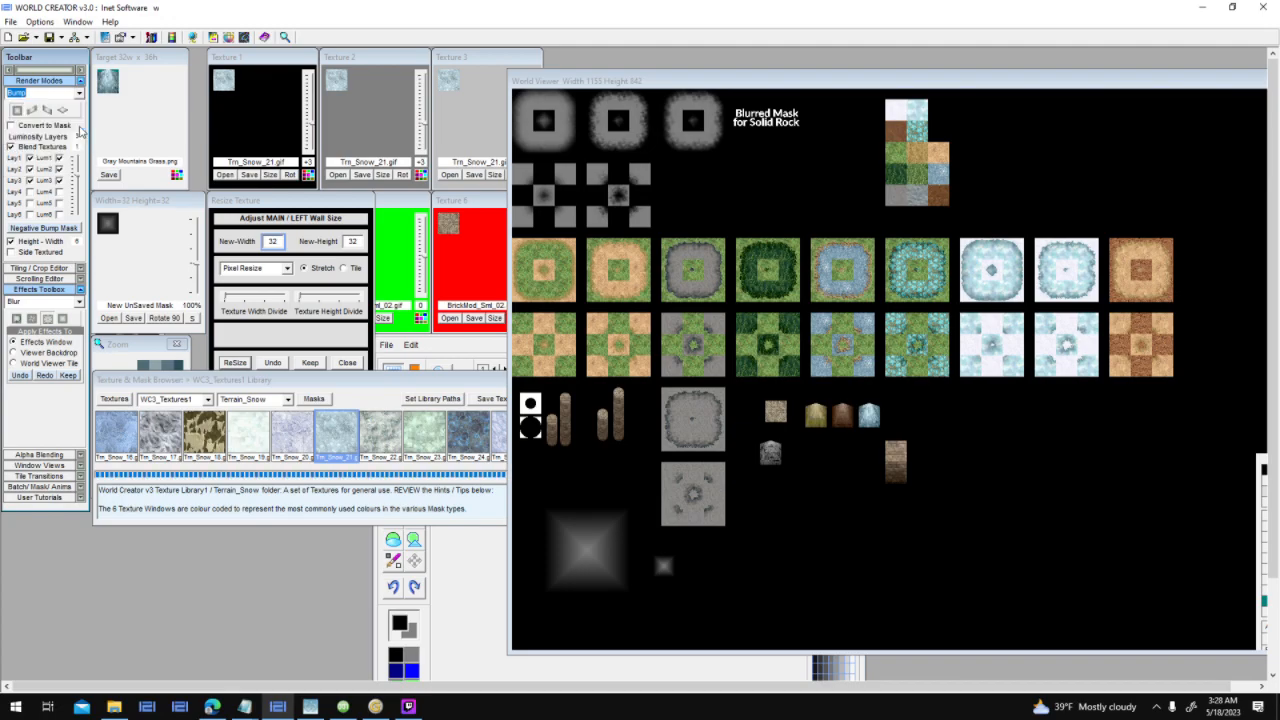
click(352, 403)
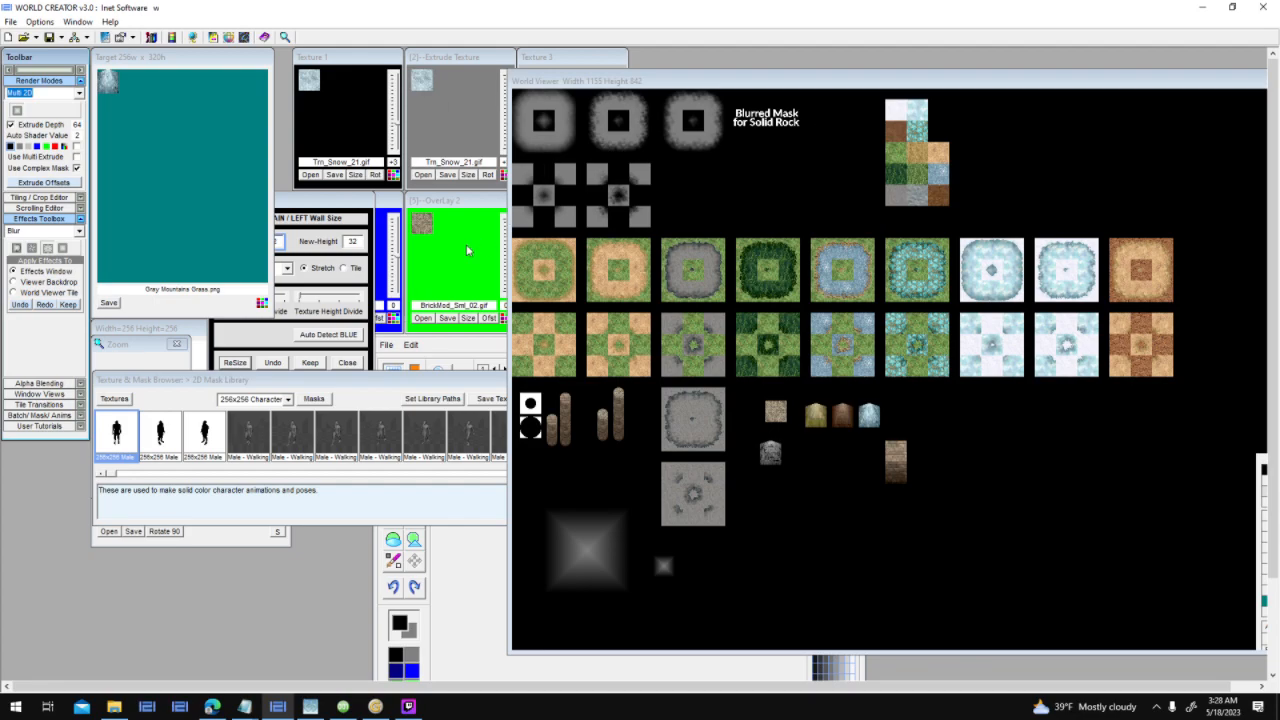
click(424, 277)
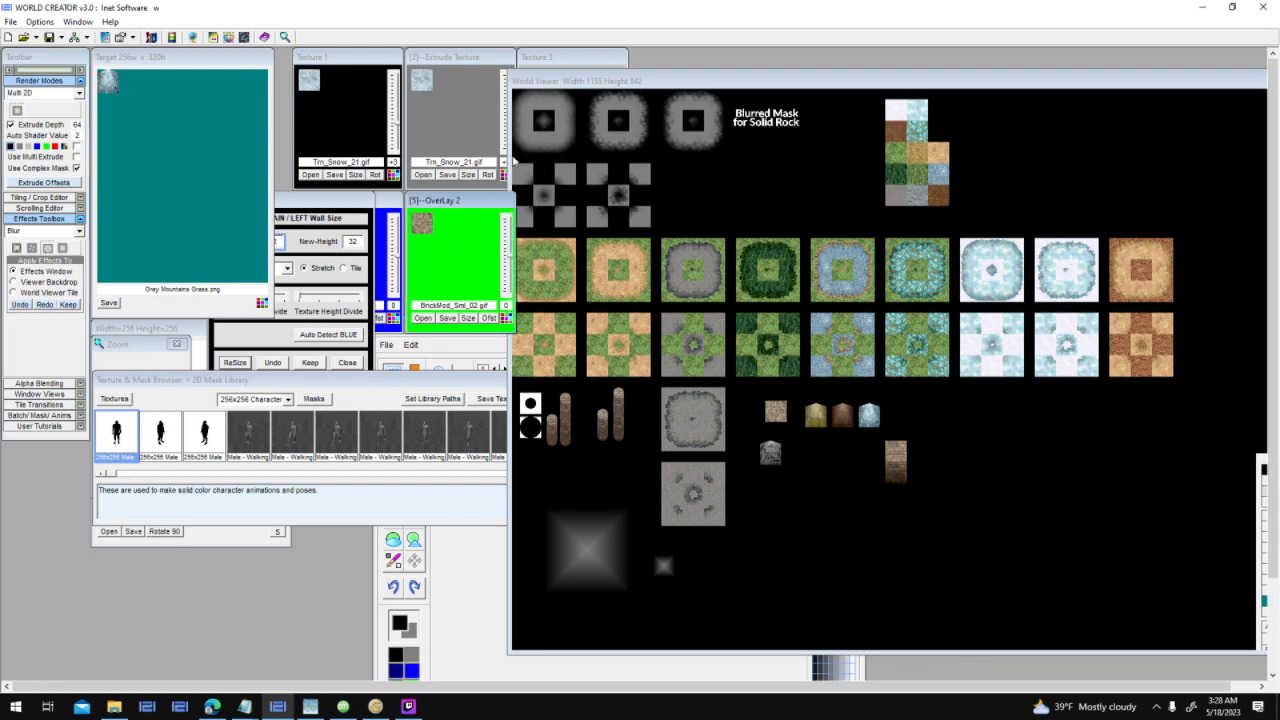
drag(565, 82, 589, 118)
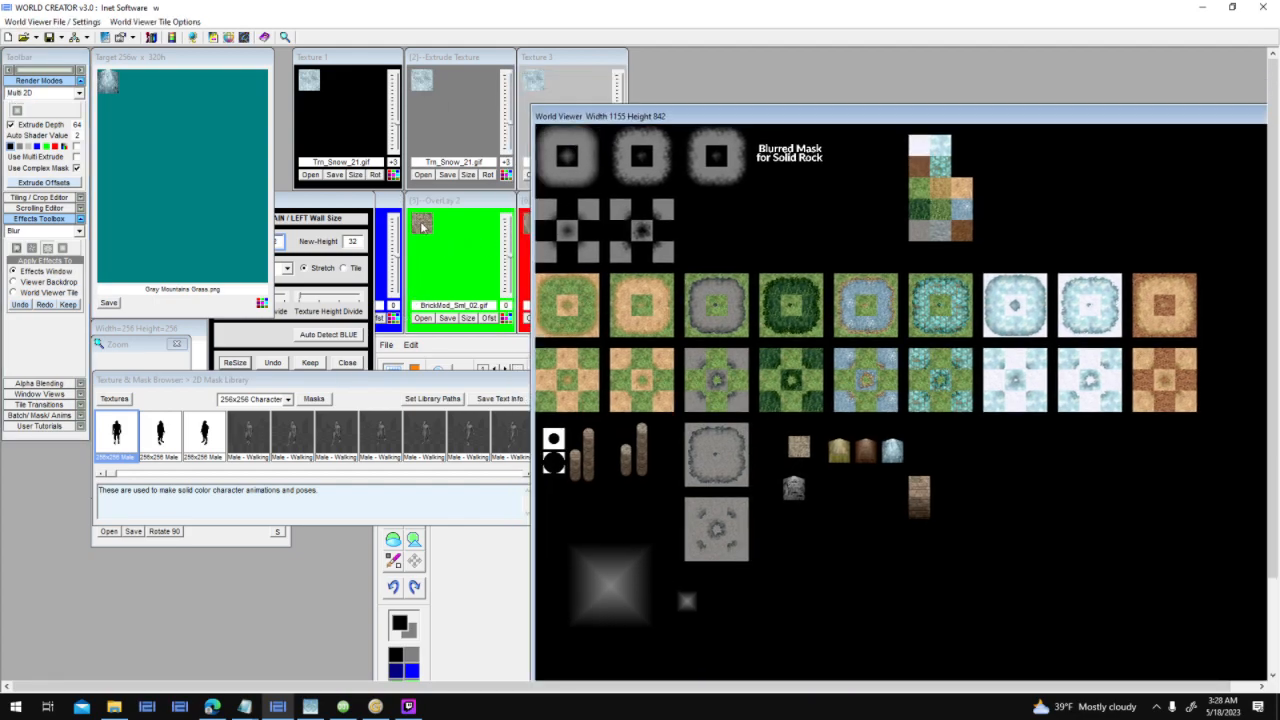
click(424, 227)
drag(545, 91, 329, 80)
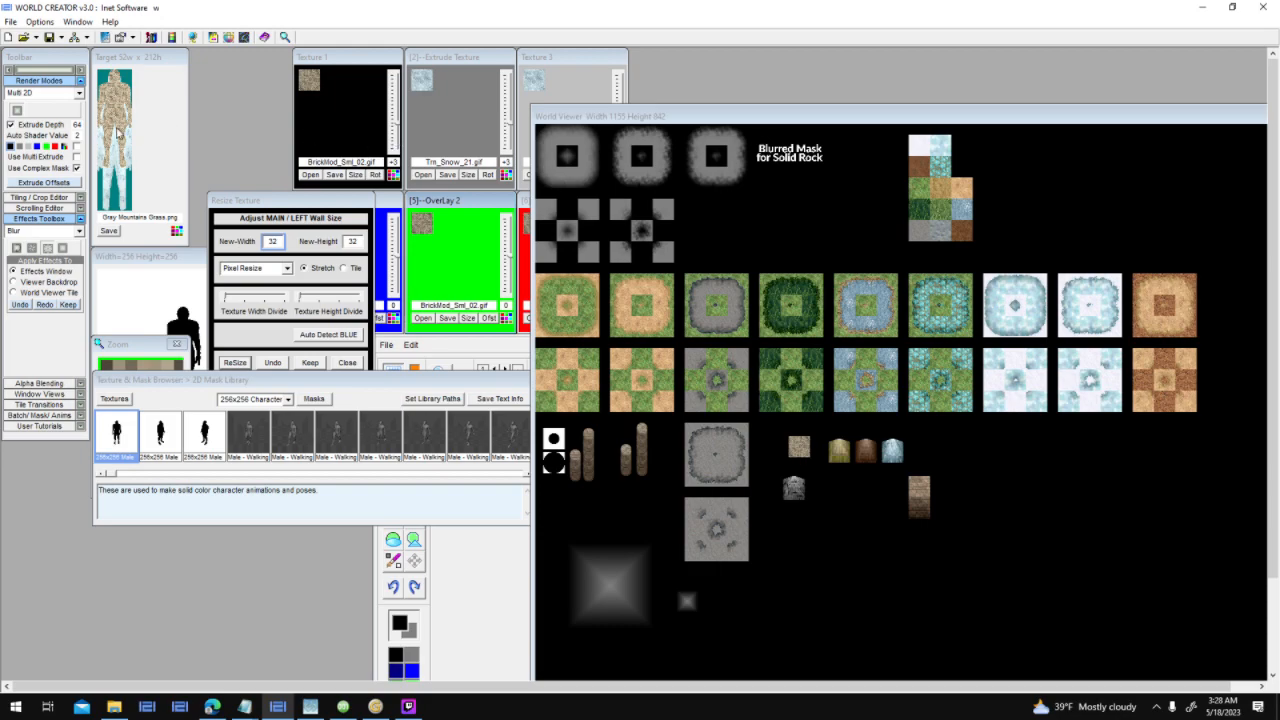
Turn off Extrude Depth and load the small black circle tile from the World Viewer as the mask.
click(46, 125)
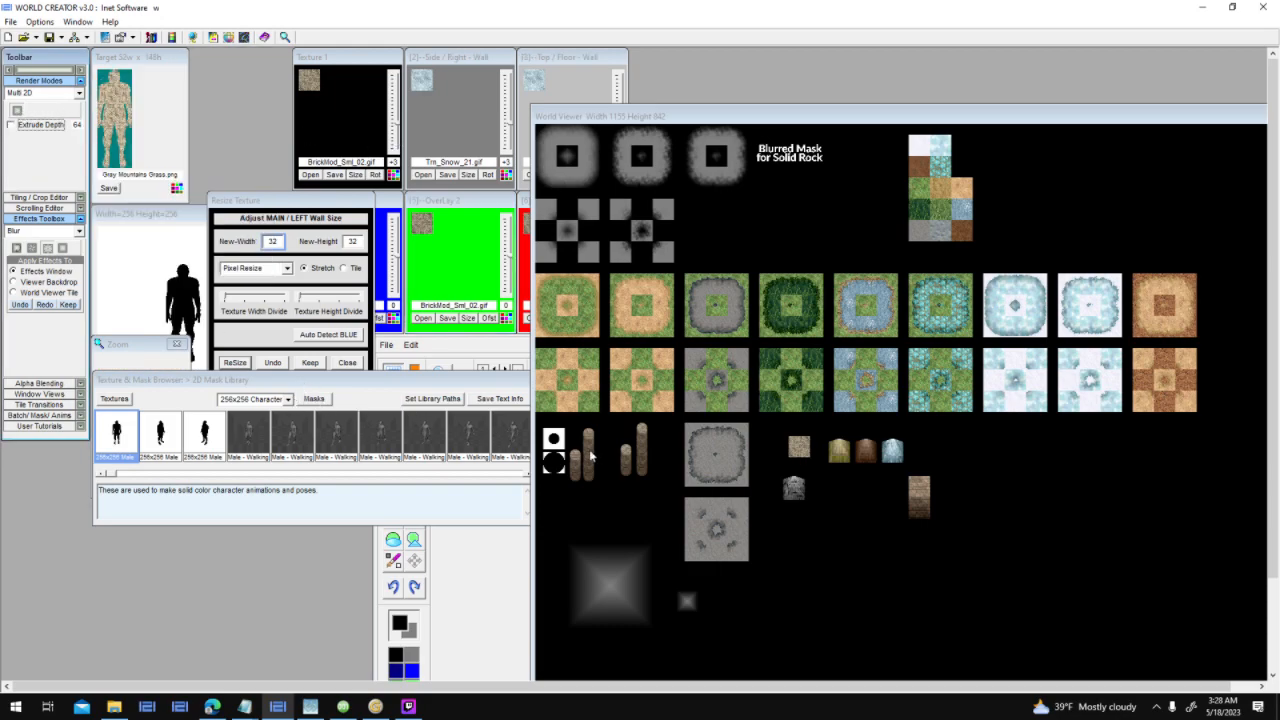
drag(557, 442, 164, 260)
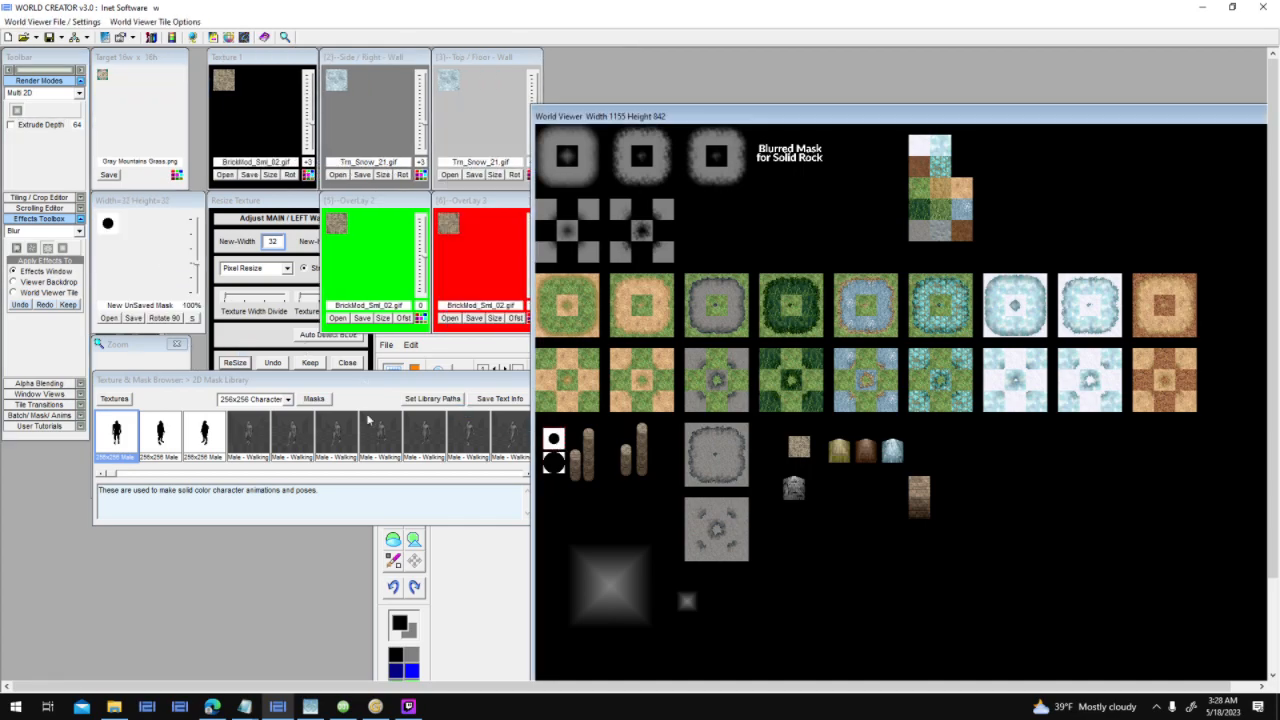
Bring up the Mask Editor and draw a filled black circle 24 x 24 pixels over the small circle.
click(490, 590)
drag(535, 329, 331, 258)
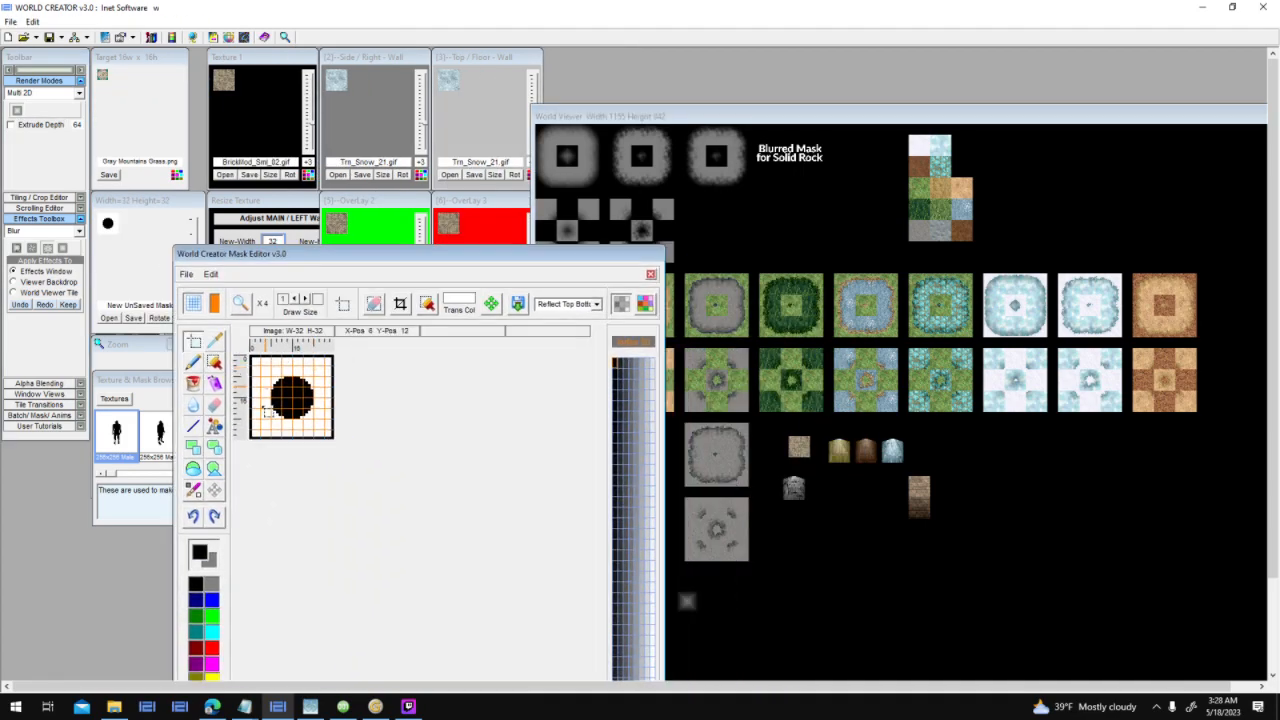
click(194, 468)
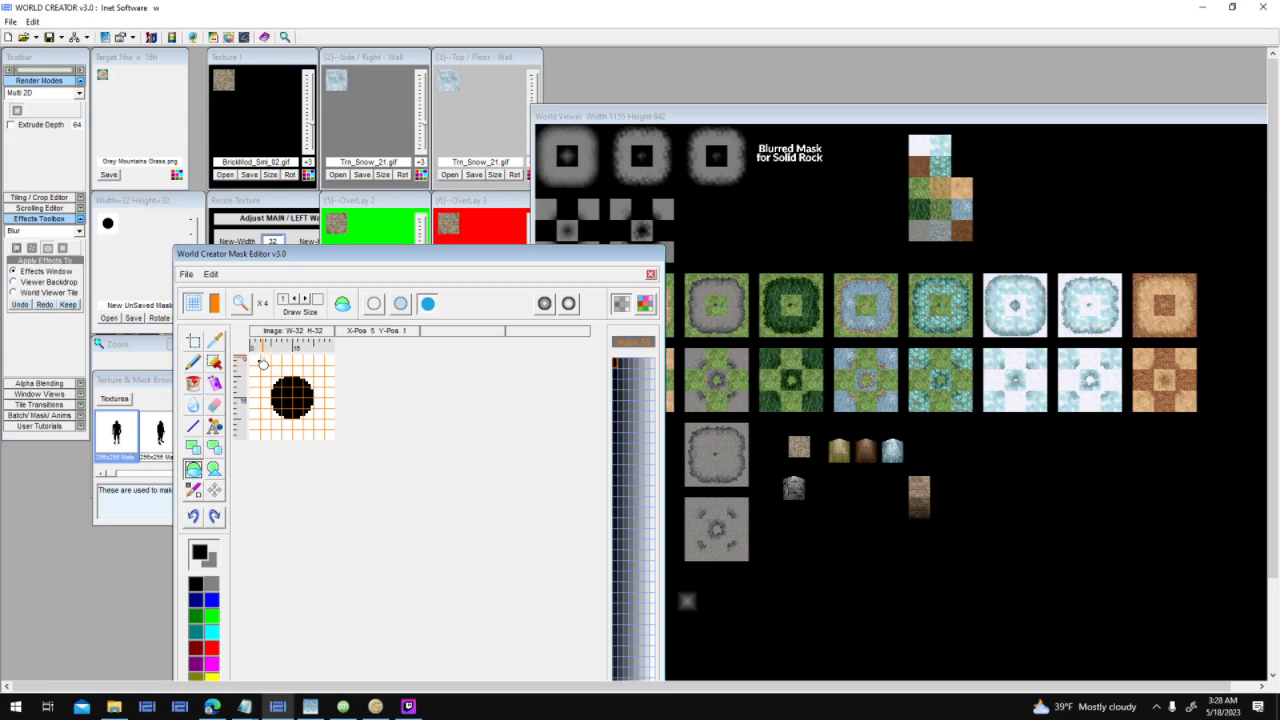
drag(260, 364, 324, 428)
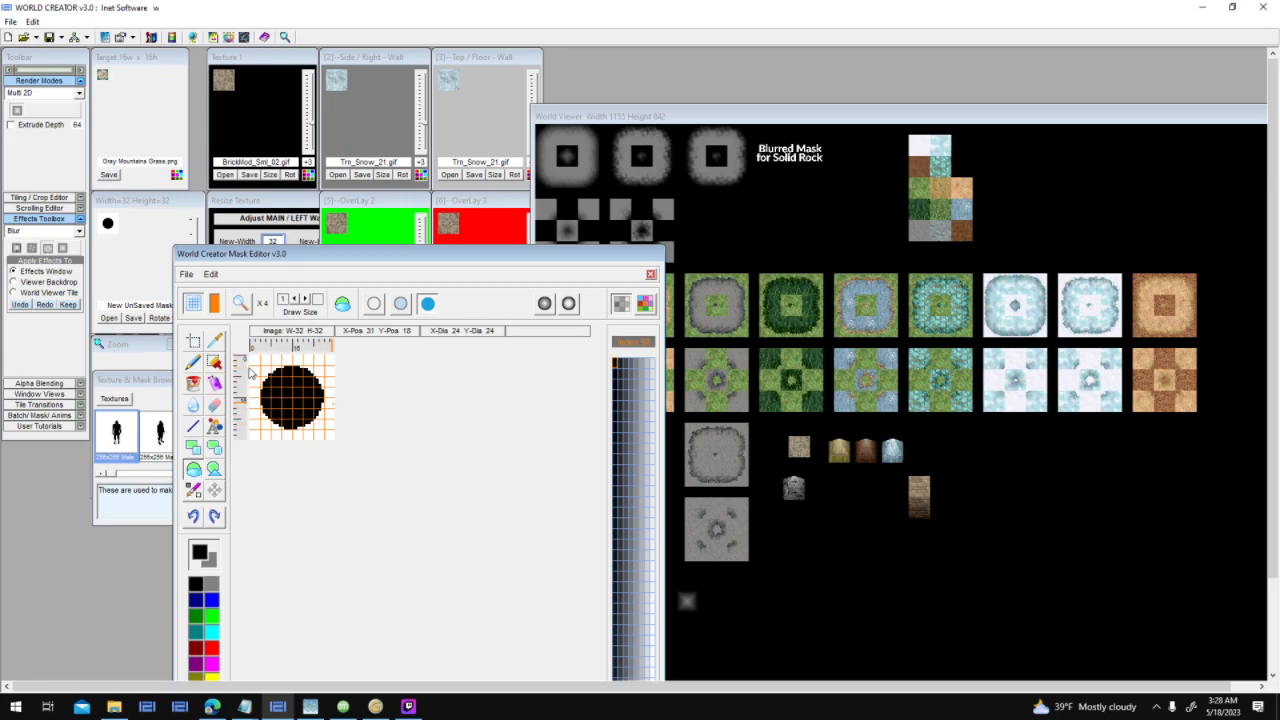
Look through the reflect options of the selection tool and undo the larger filled circle in the mask.
click(194, 341)
click(596, 304)
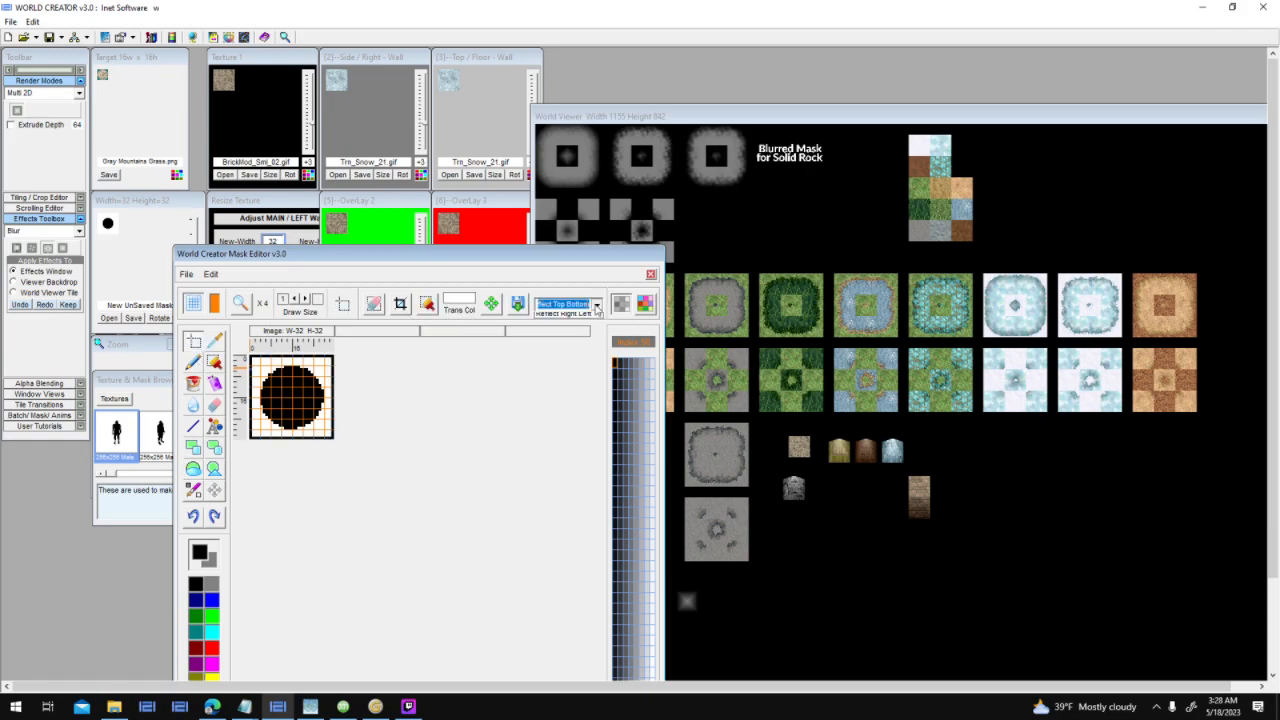
click(585, 356)
click(596, 304)
click(588, 346)
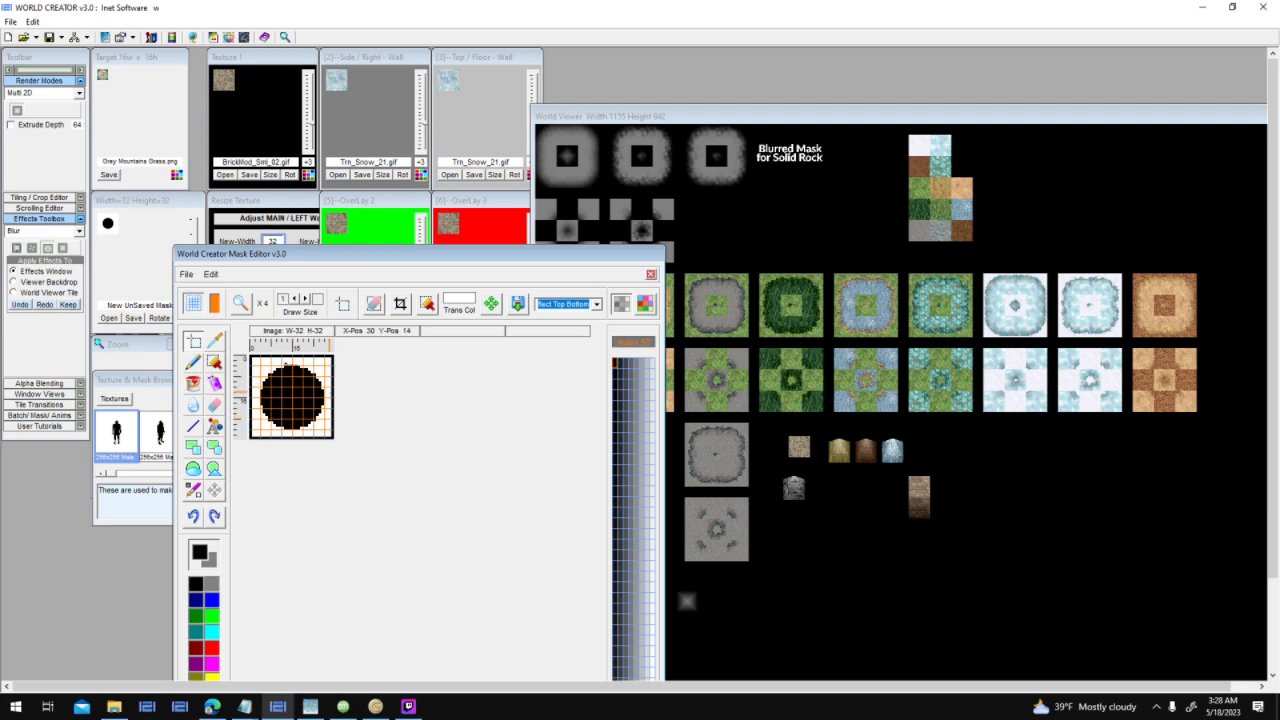
click(193, 516)
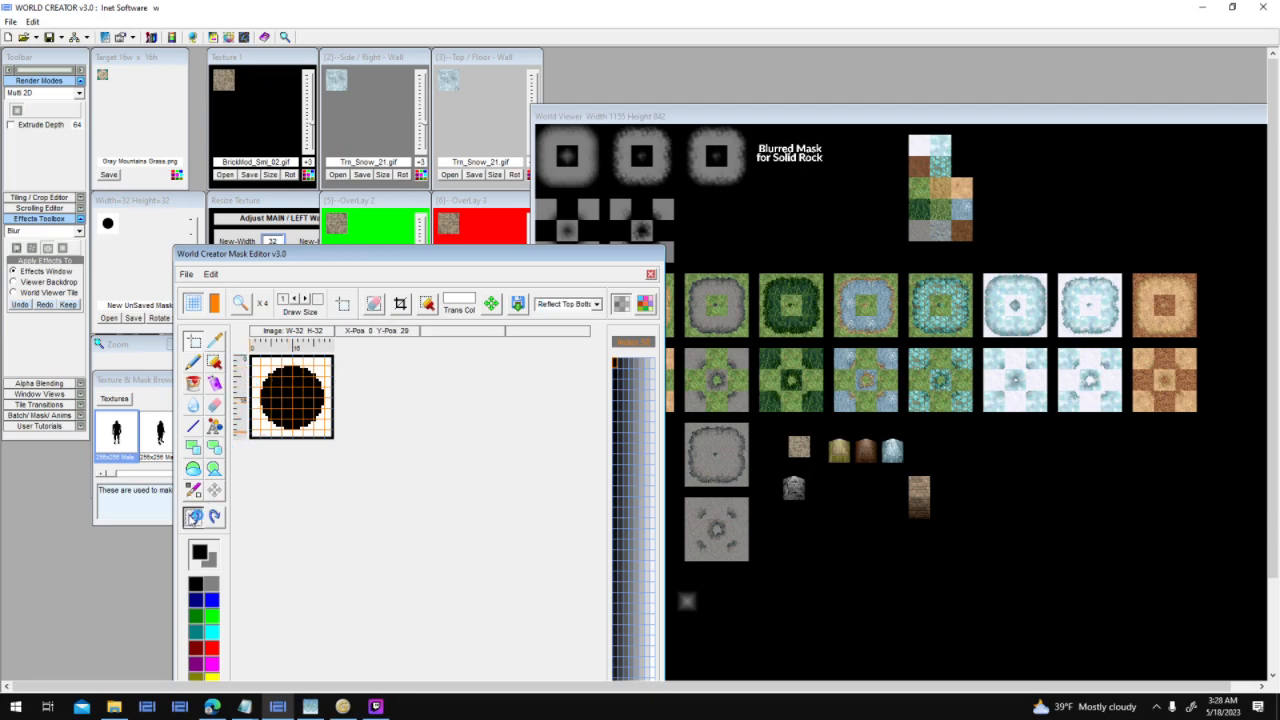
click(193, 516)
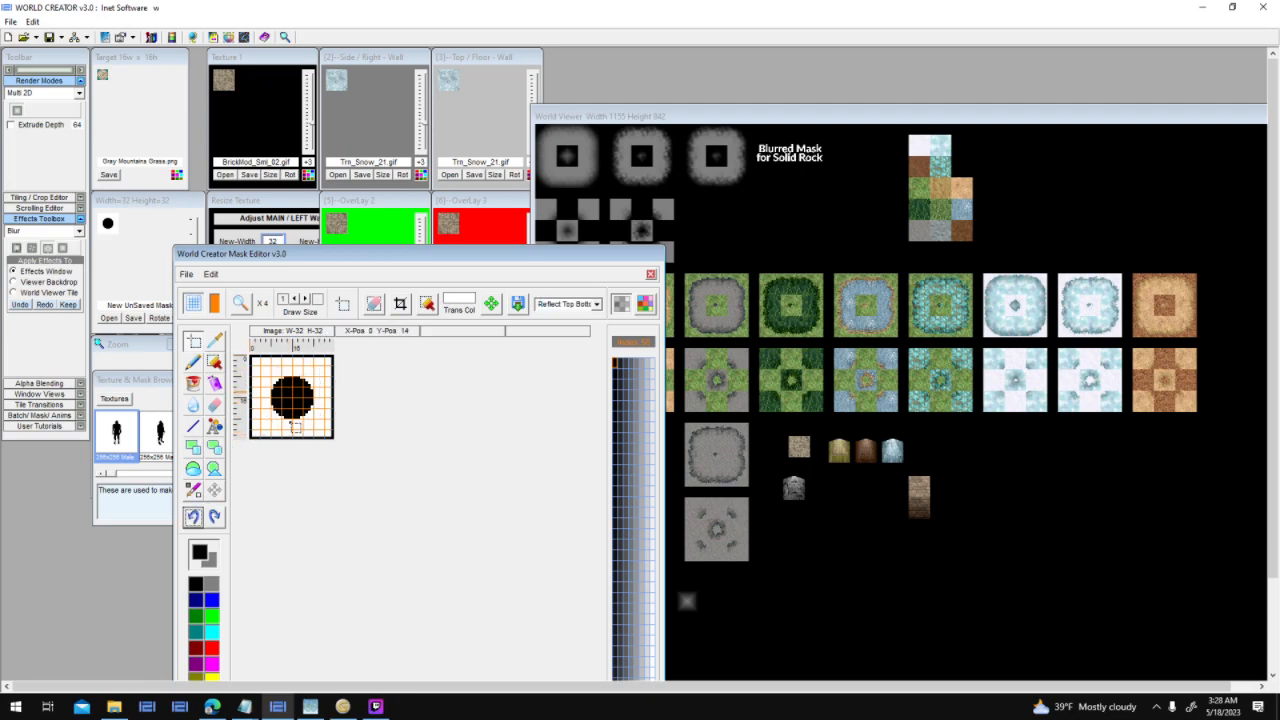
Move the Mask Editor below the texture browser and switch the browser to the WC3_Circular_Textures library.
click(1008, 557)
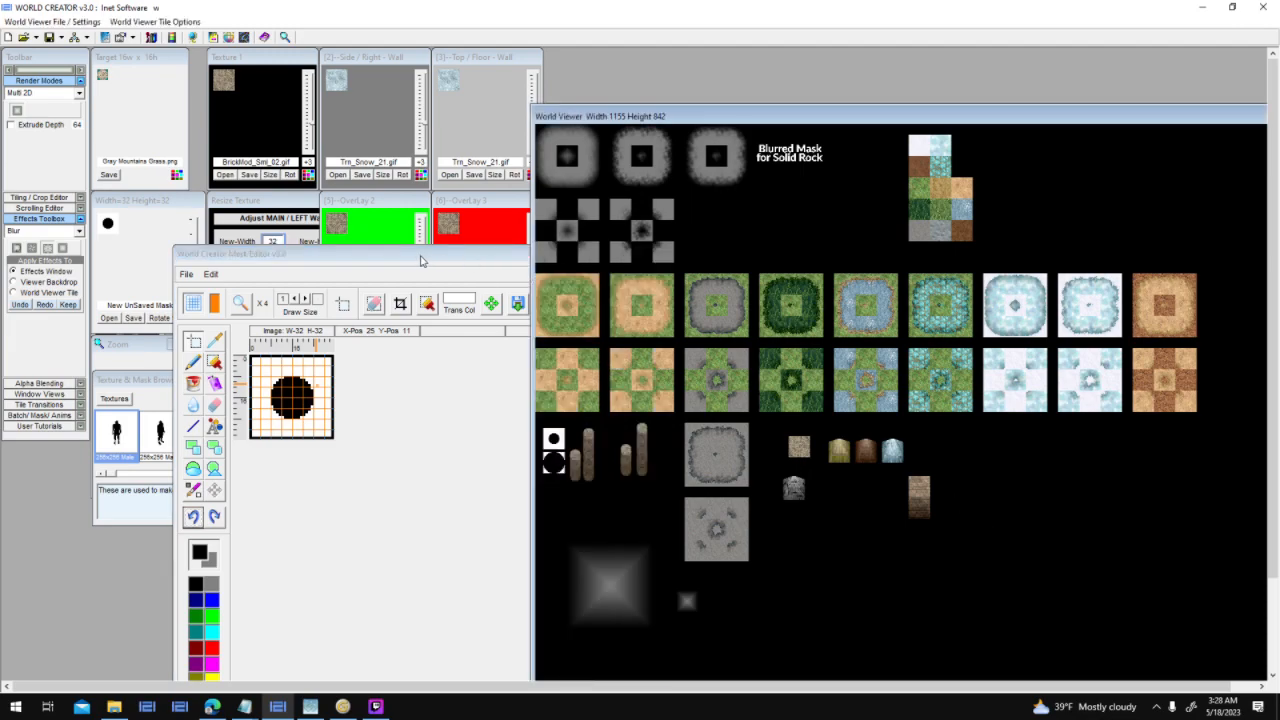
drag(420, 258, 287, 540)
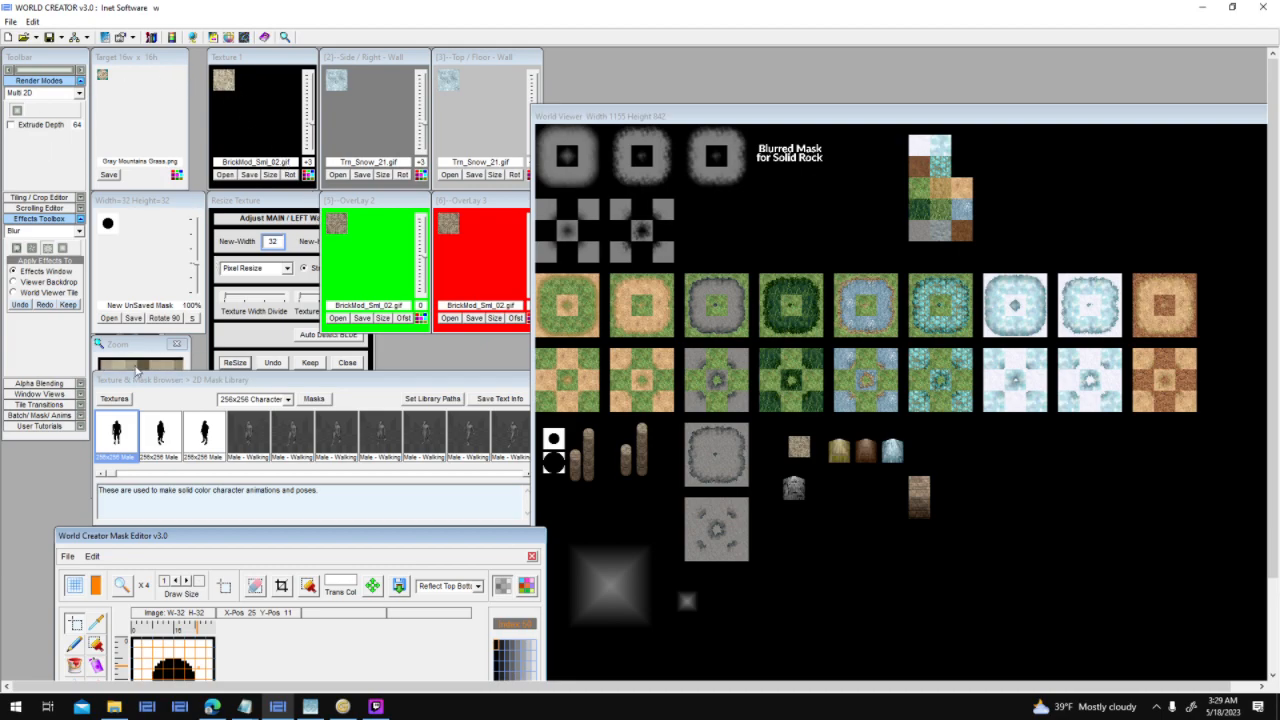
click(147, 410)
click(114, 398)
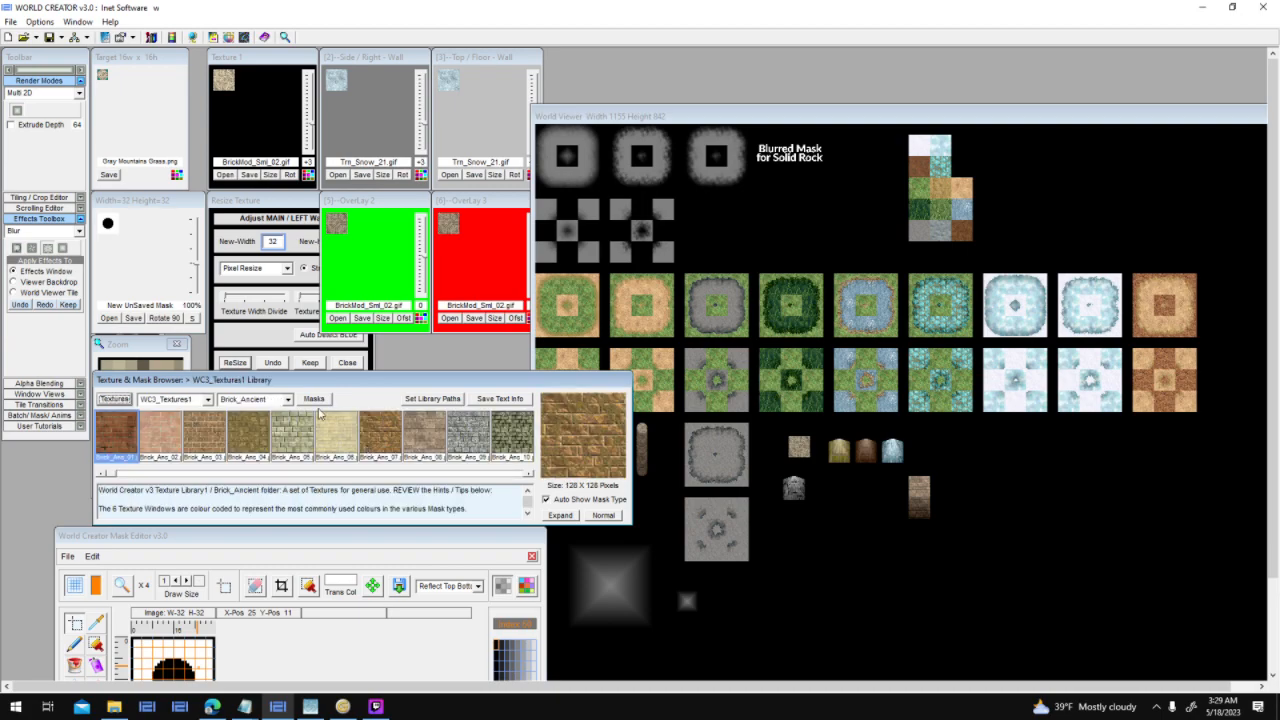
click(187, 398)
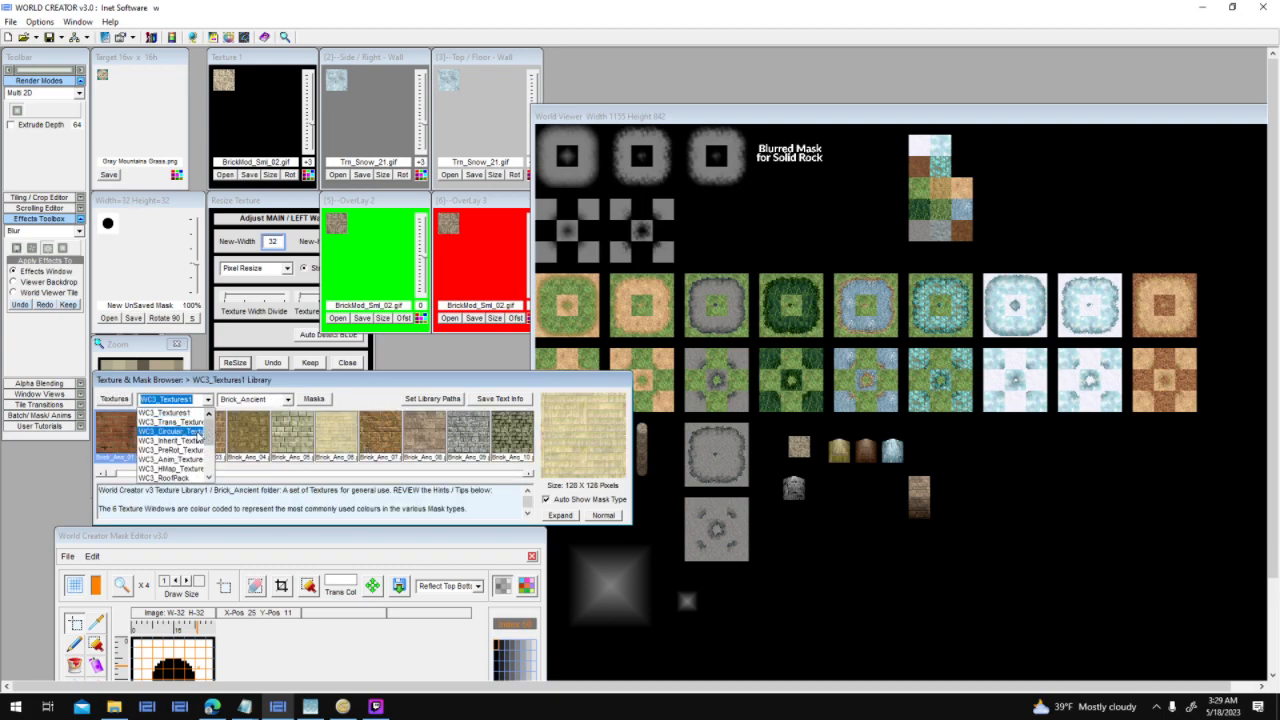
click(170, 434)
click(212, 707)
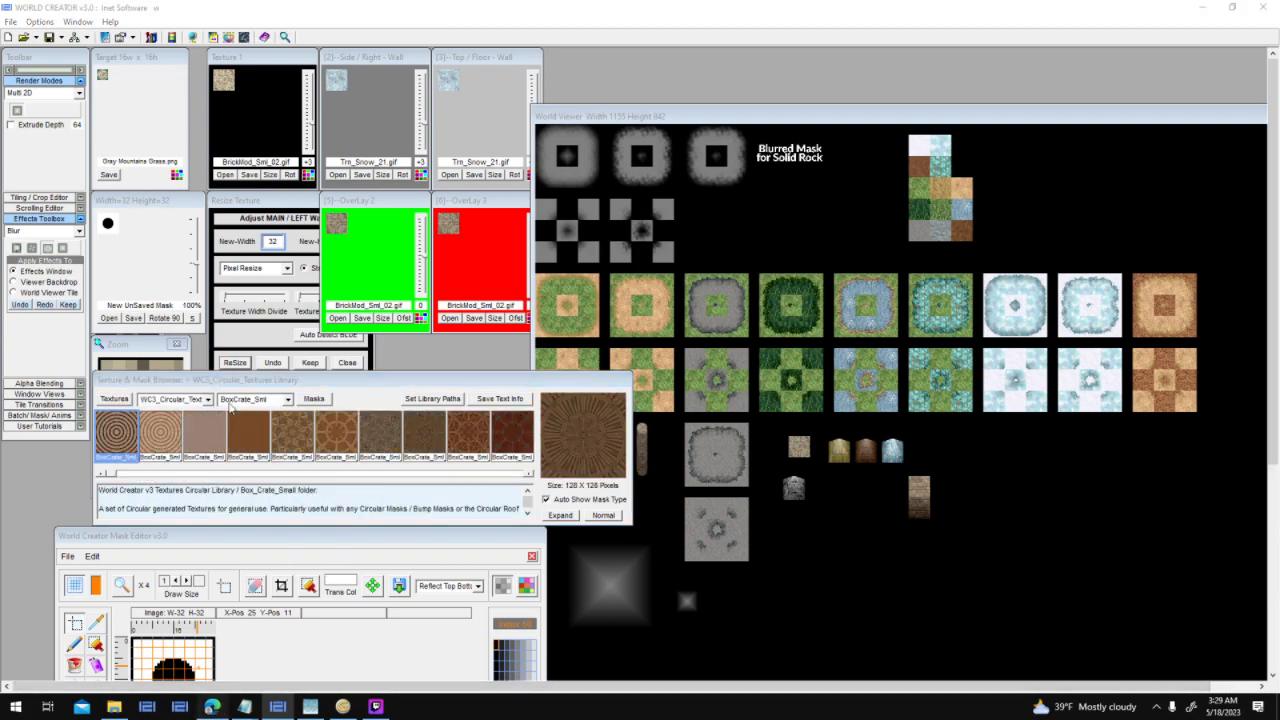
click(212, 11)
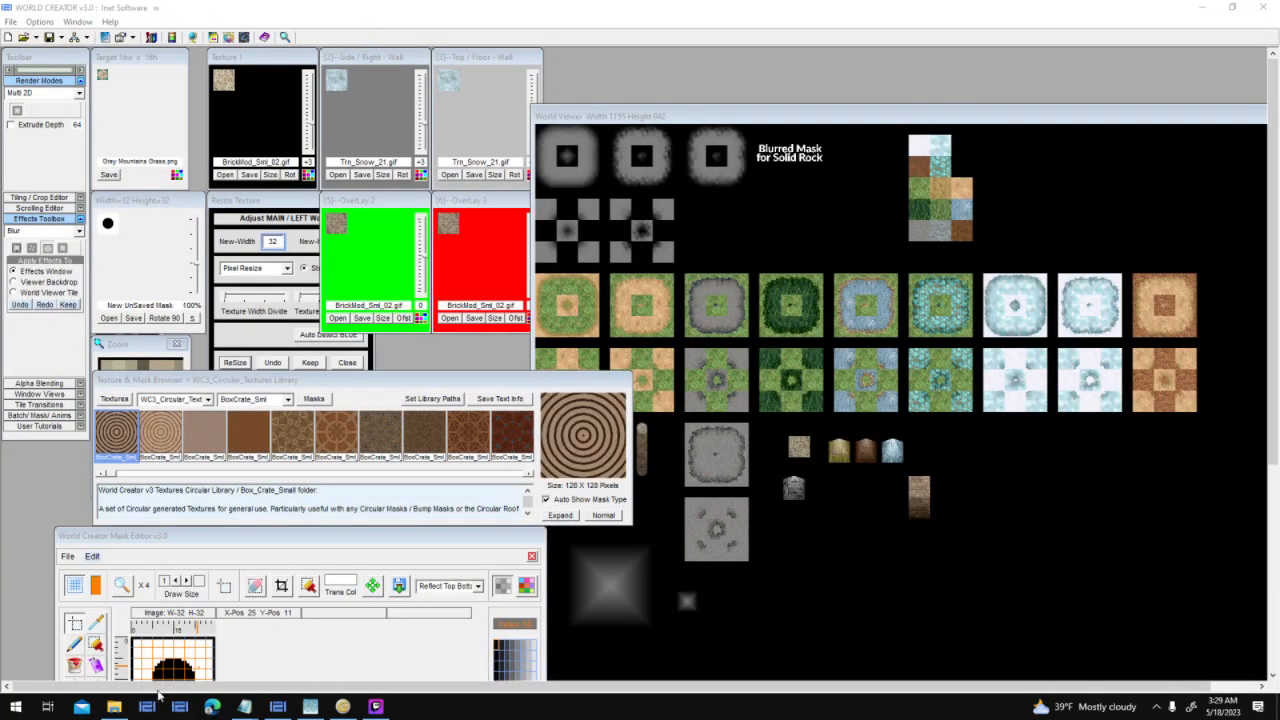
Switch to the web browser, open screamingbrainstudios.com, find the Circular Texture Pack among the downloads, and return to World Creator.
click(212, 707)
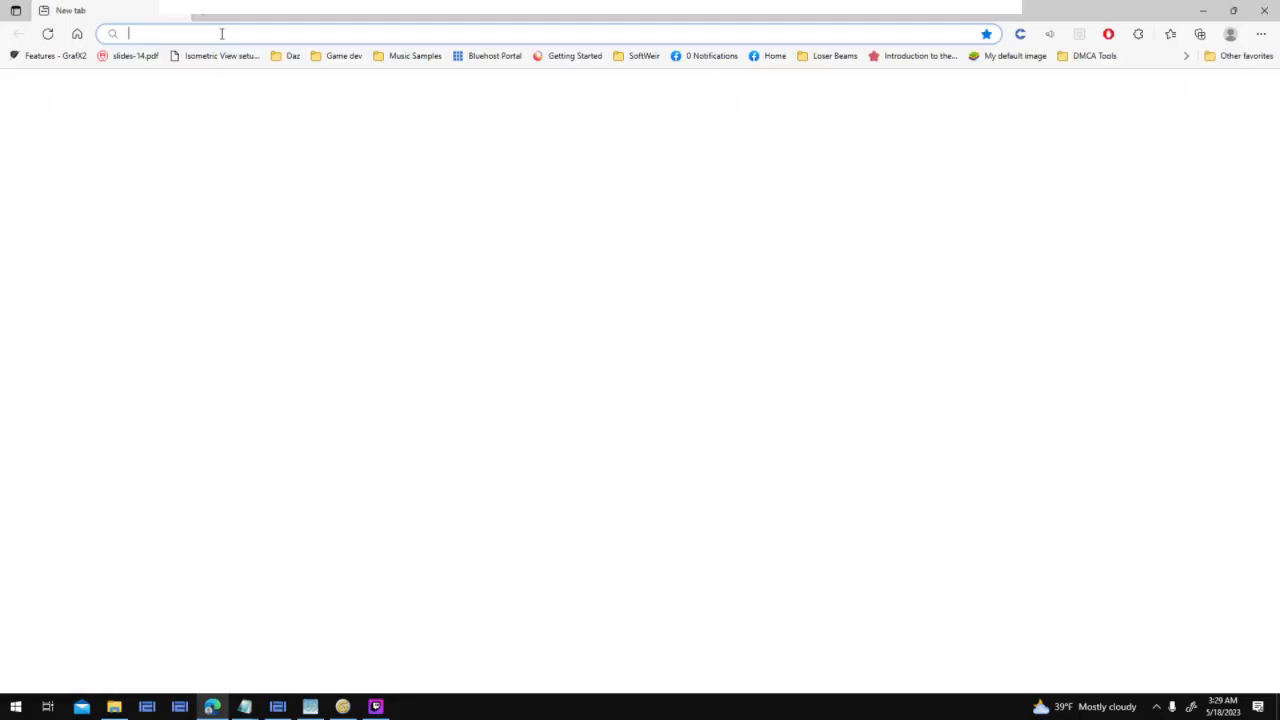
click(222, 32)
text(sc)
key(Return)
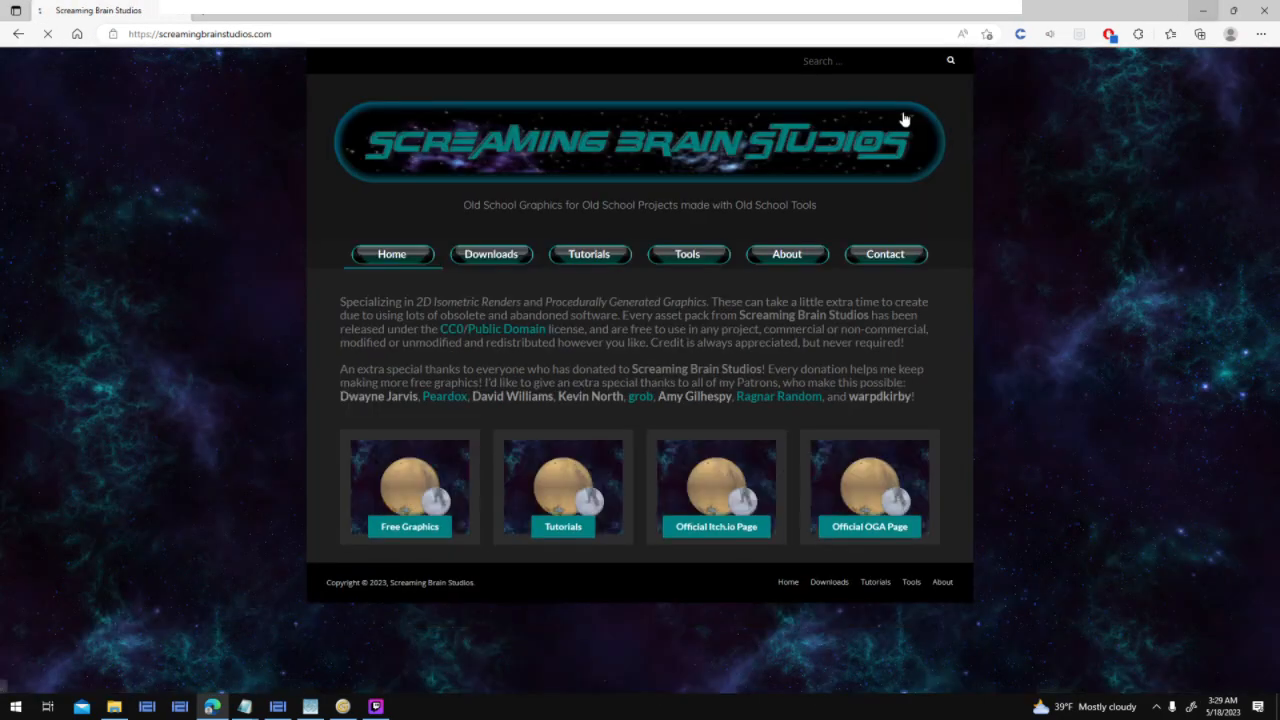
click(512, 254)
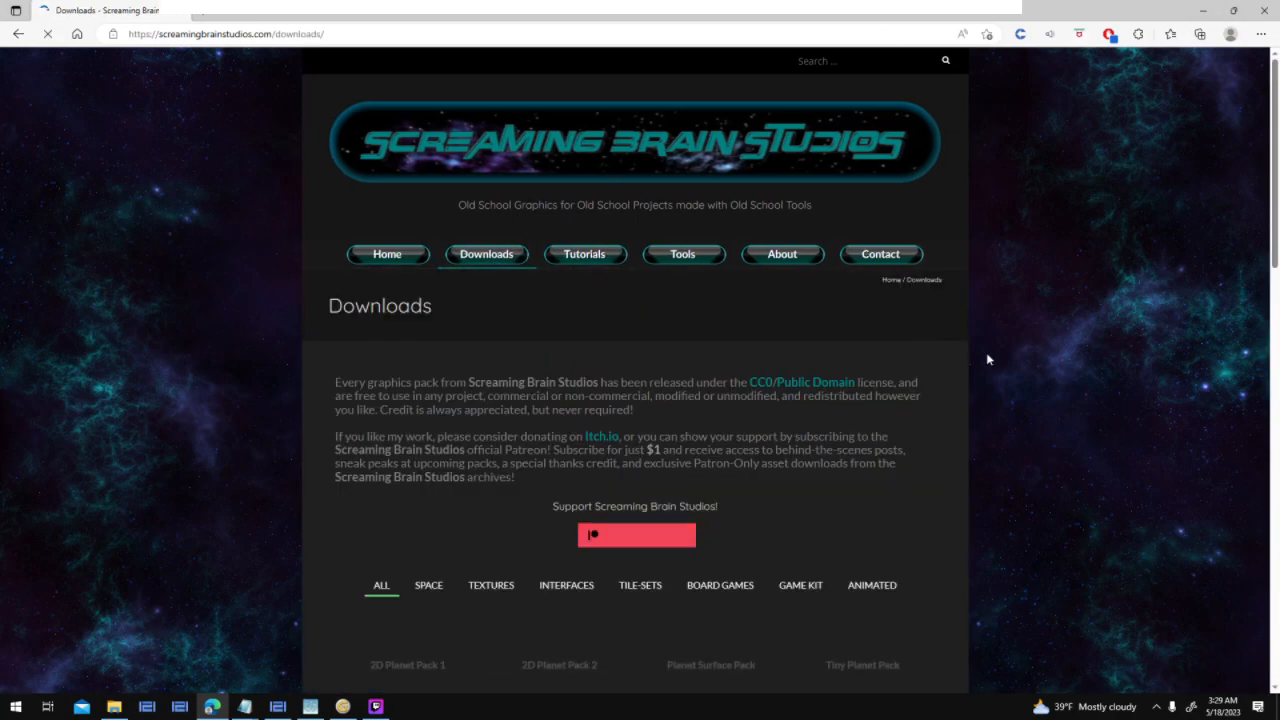
scroll(1060, 378, down, 5)
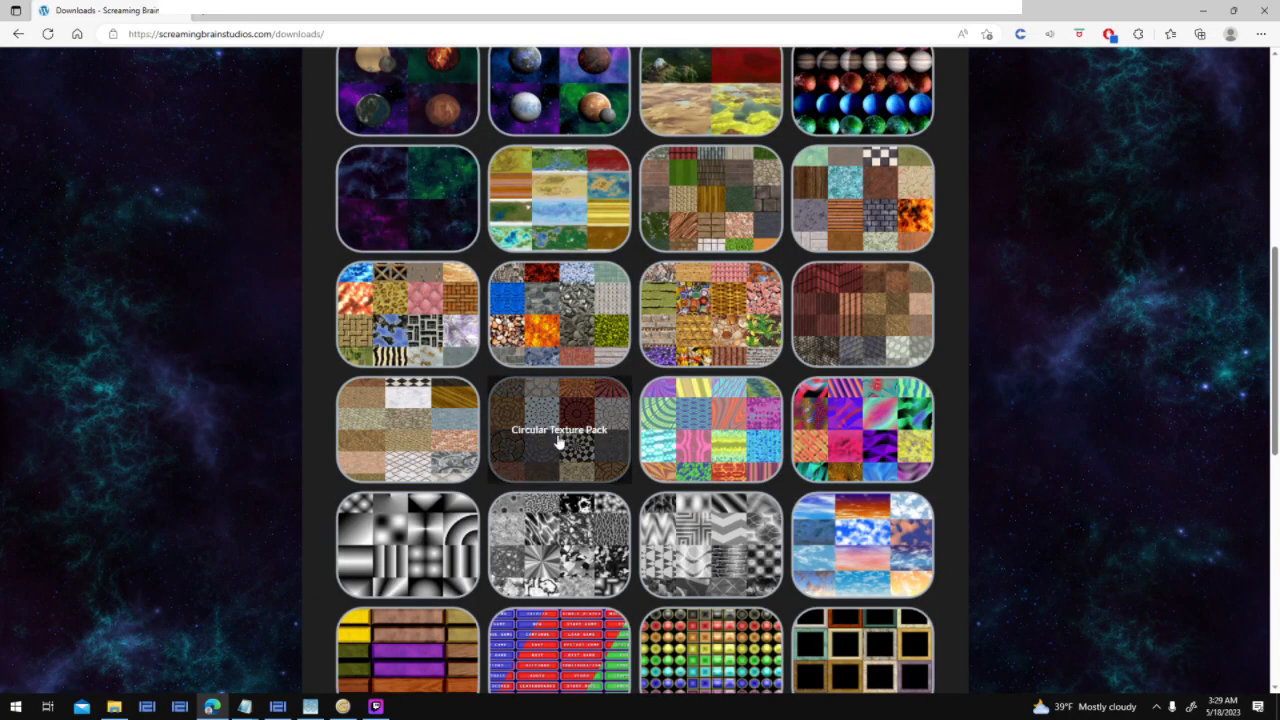
click(1203, 10)
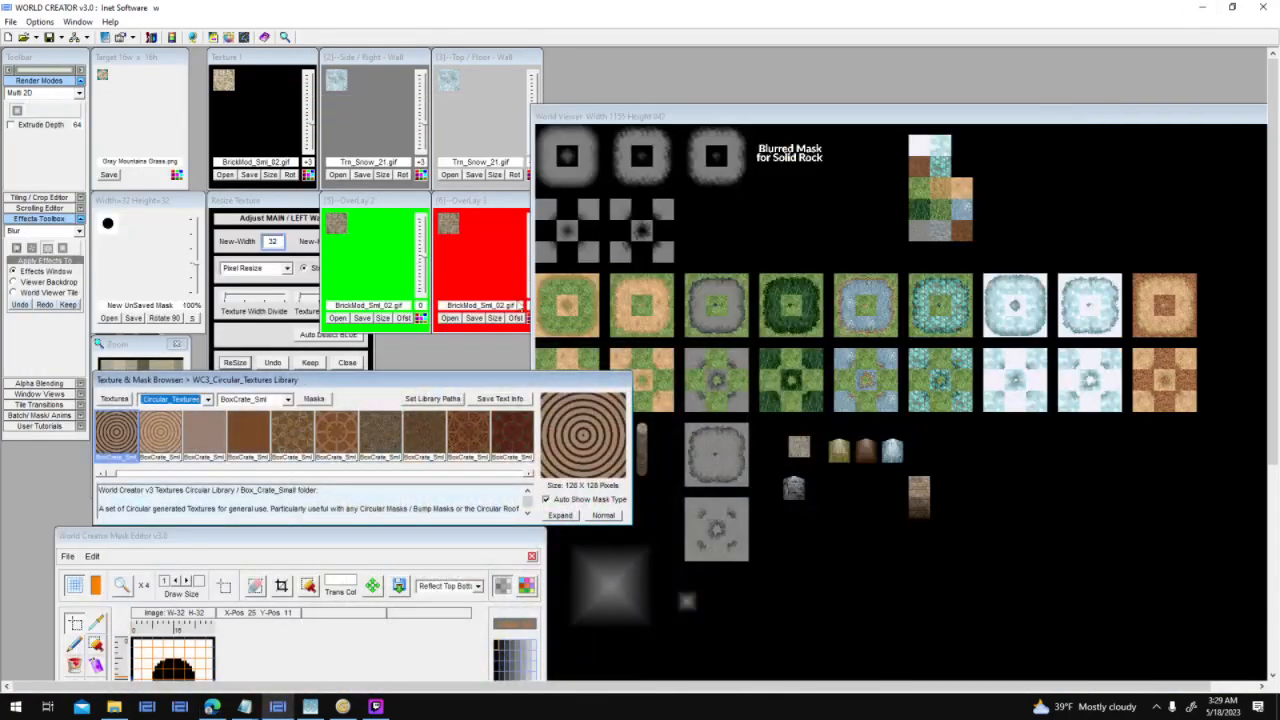
Look through the texture folders of the WC3_Circular_Textures library, from BoxCrate_Sml through the Build folders and back to Brick_Blk.
click(288, 399)
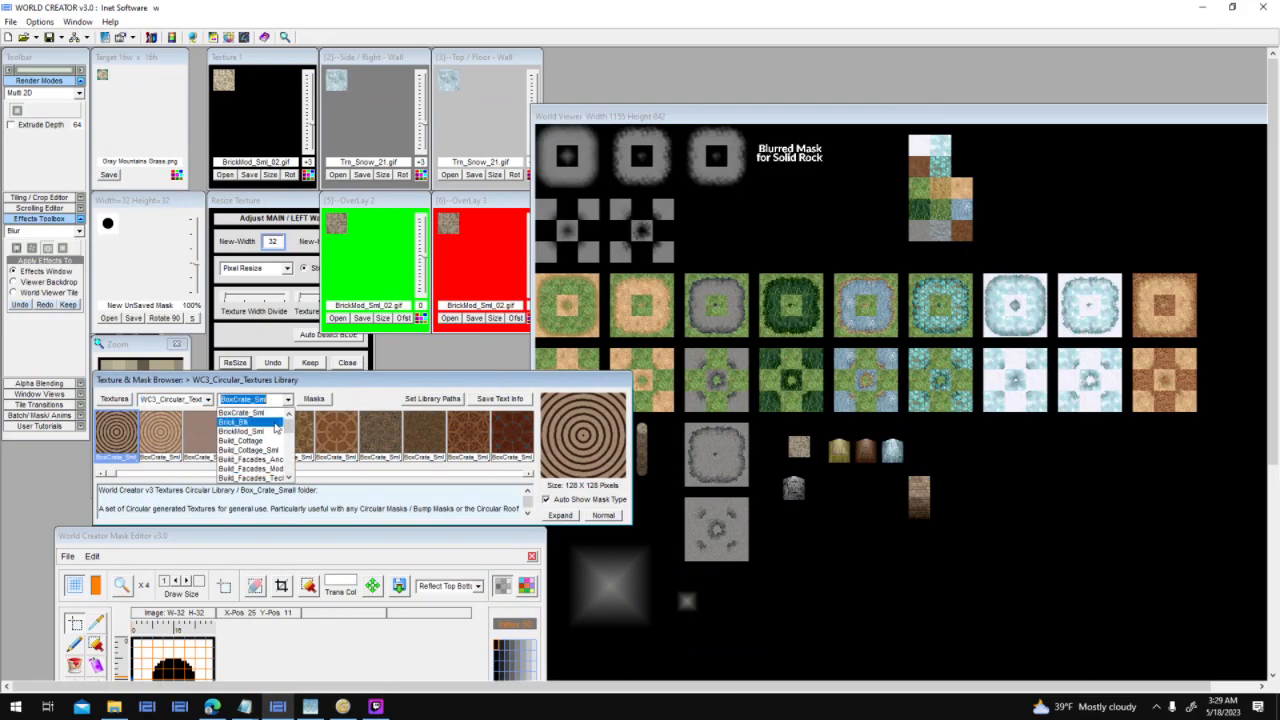
click(278, 418)
key(Down)
key(Down)
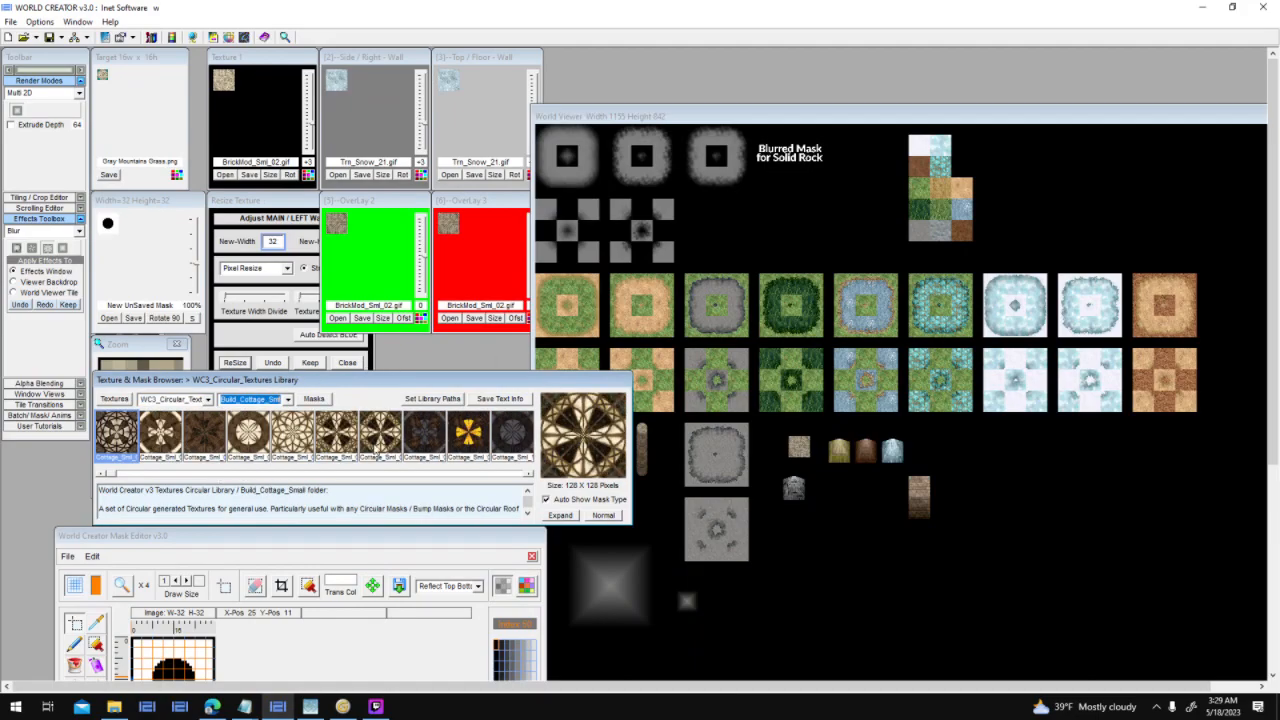
key(Down)
key(Down)
key(Down)
key(Up)
key(Up)
key(Up)
key(Up)
key(Up)
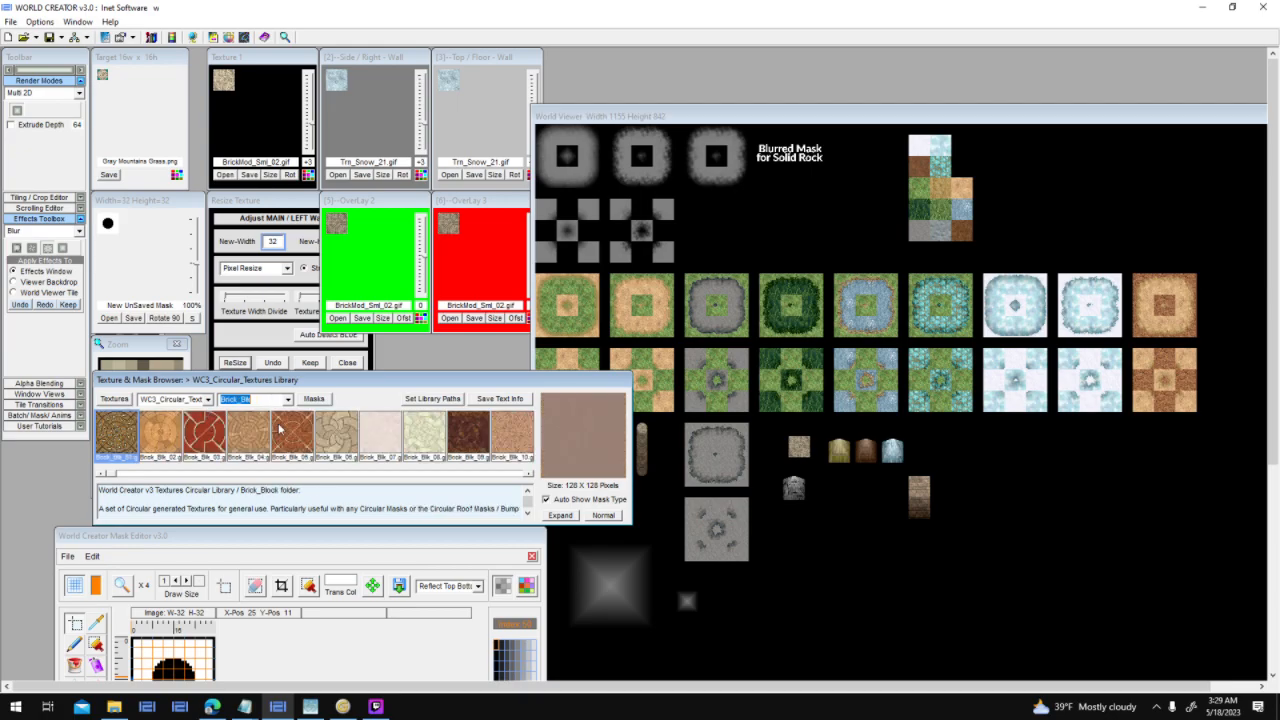
click(1025, 490)
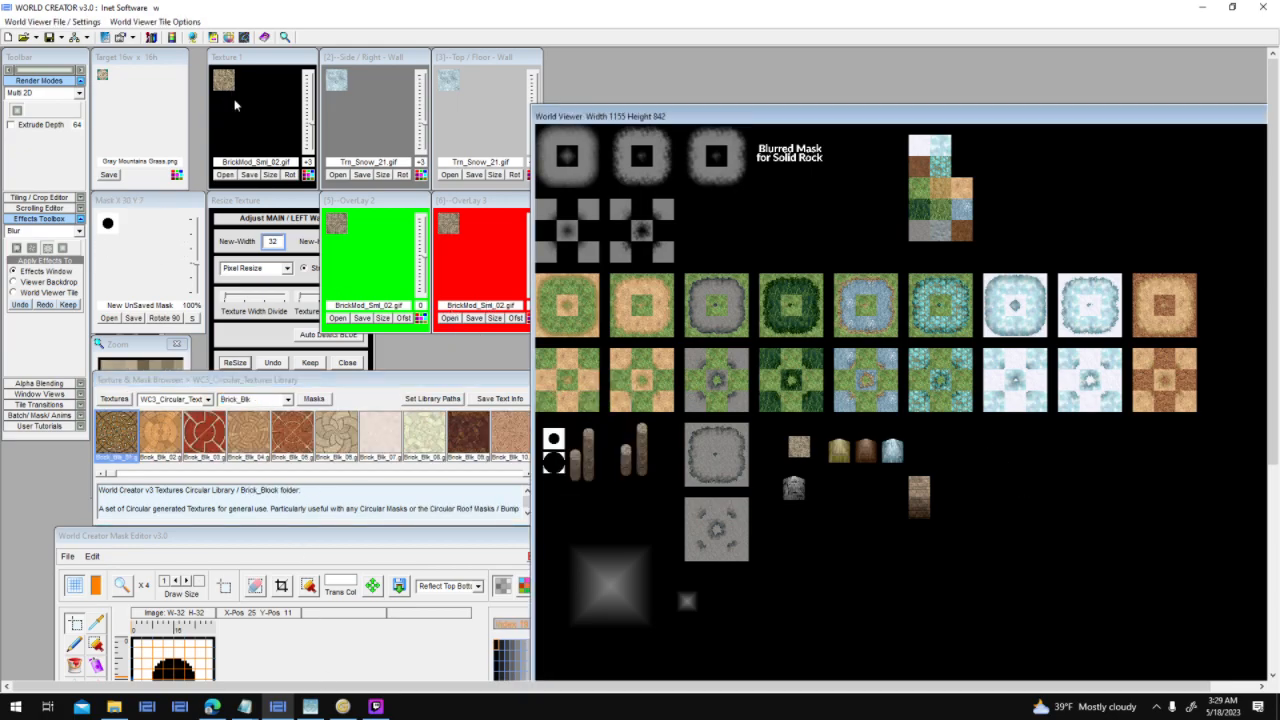
Load Brick_Anc_08 from the Brick_Ancient folder of WC3_Textures1 as the side wall texture and set its brightness to 0.
click(207, 399)
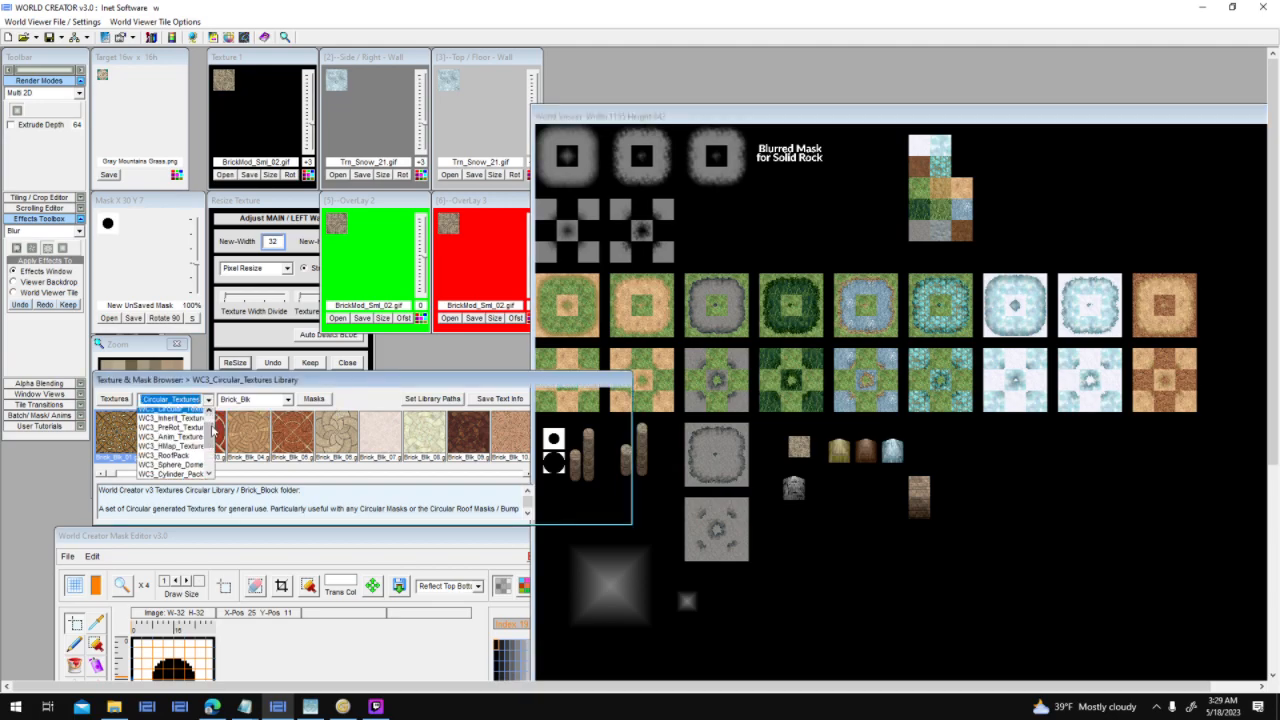
click(175, 430)
click(264, 401)
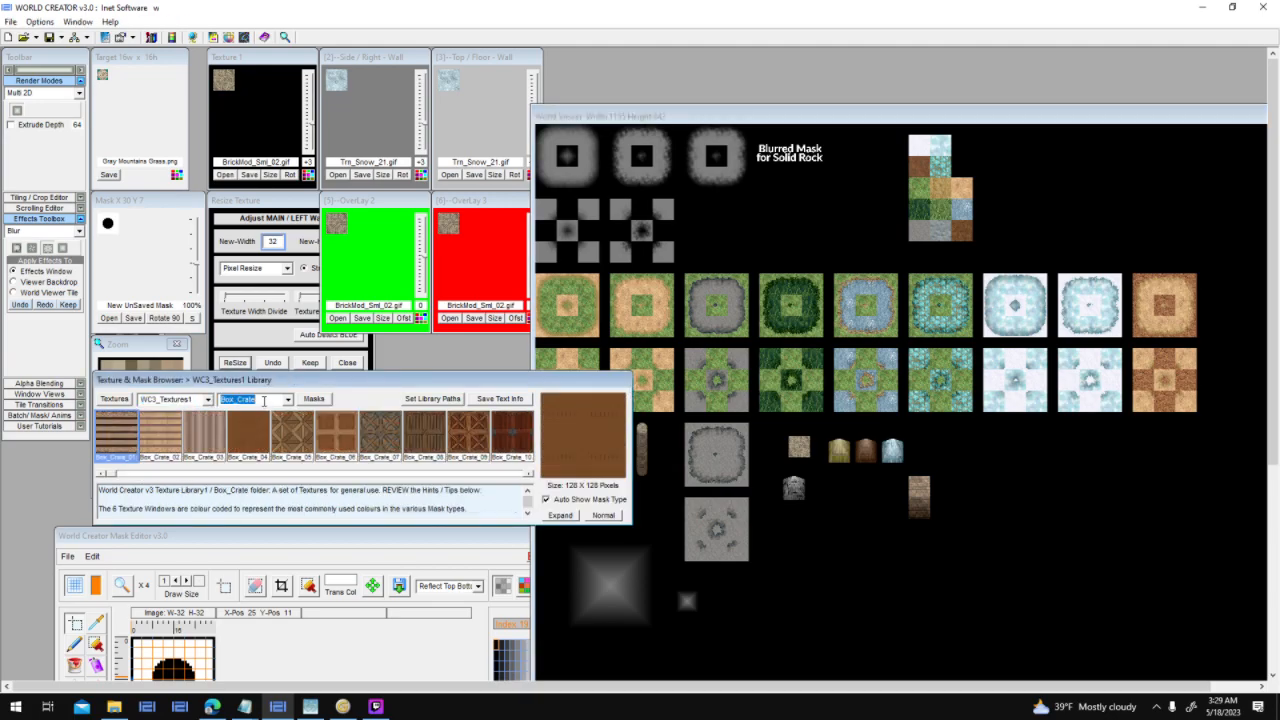
scroll(264, 401, down, 1)
scroll(279, 419, up, 1)
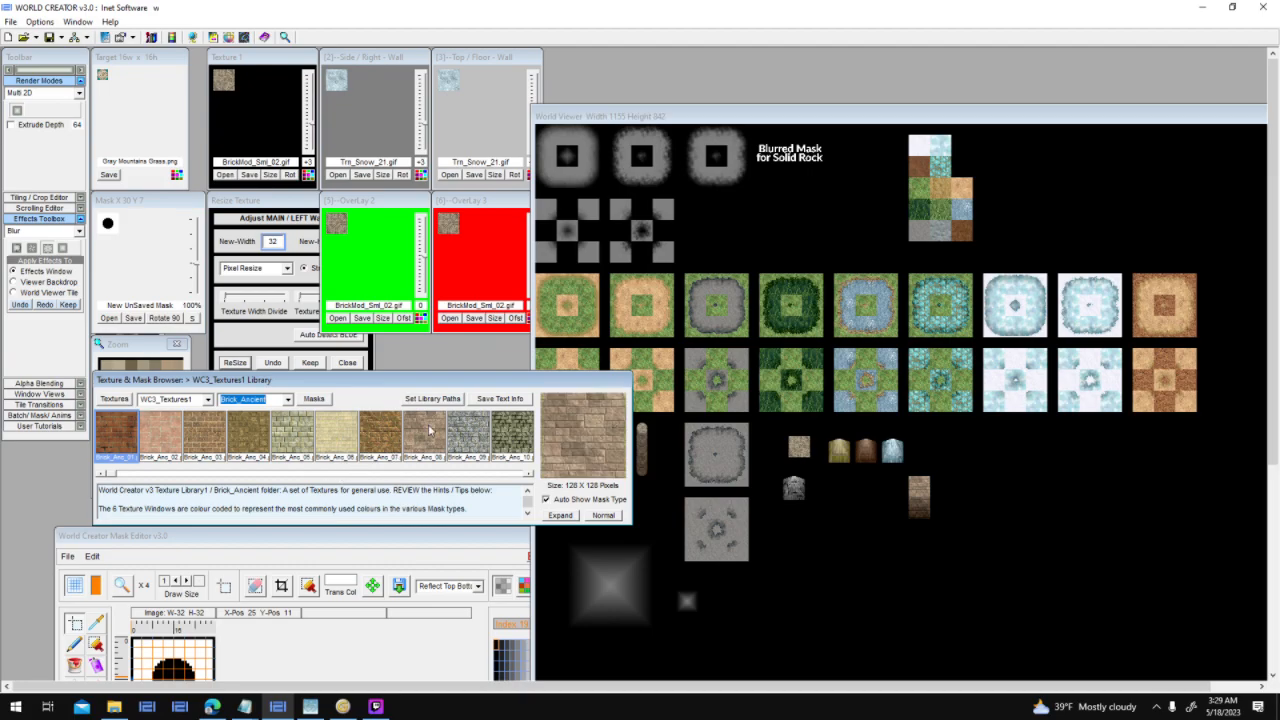
drag(430, 432, 380, 118)
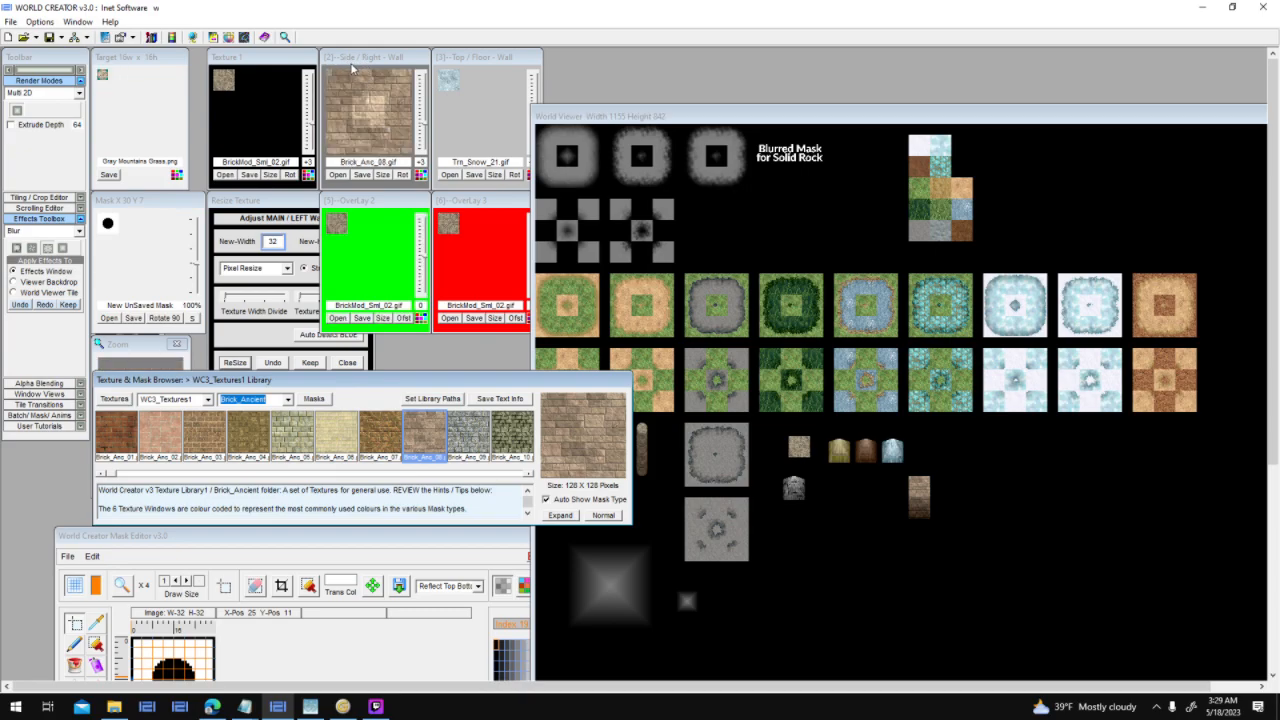
click(352, 68)
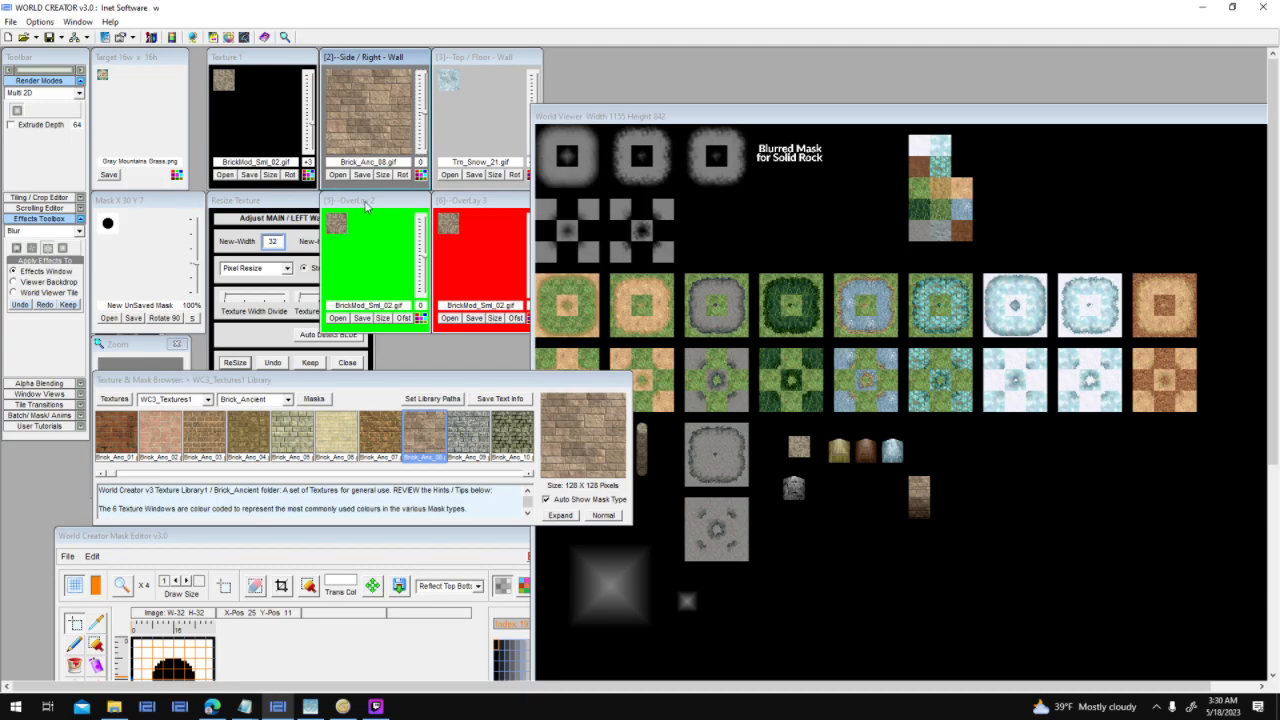
Move the Resize Texture dialog off the first overlay and look over the three texture windows and the render mode.
drag(258, 204, 258, 272)
click(478, 60)
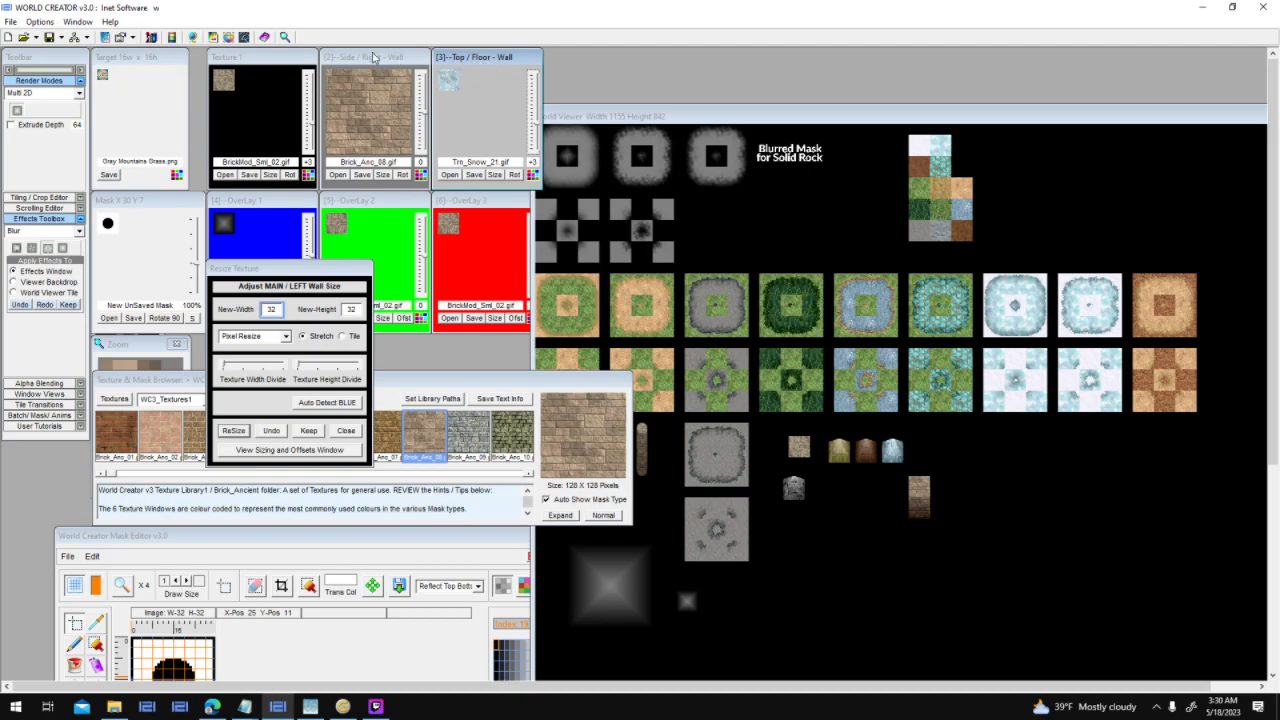
click(248, 62)
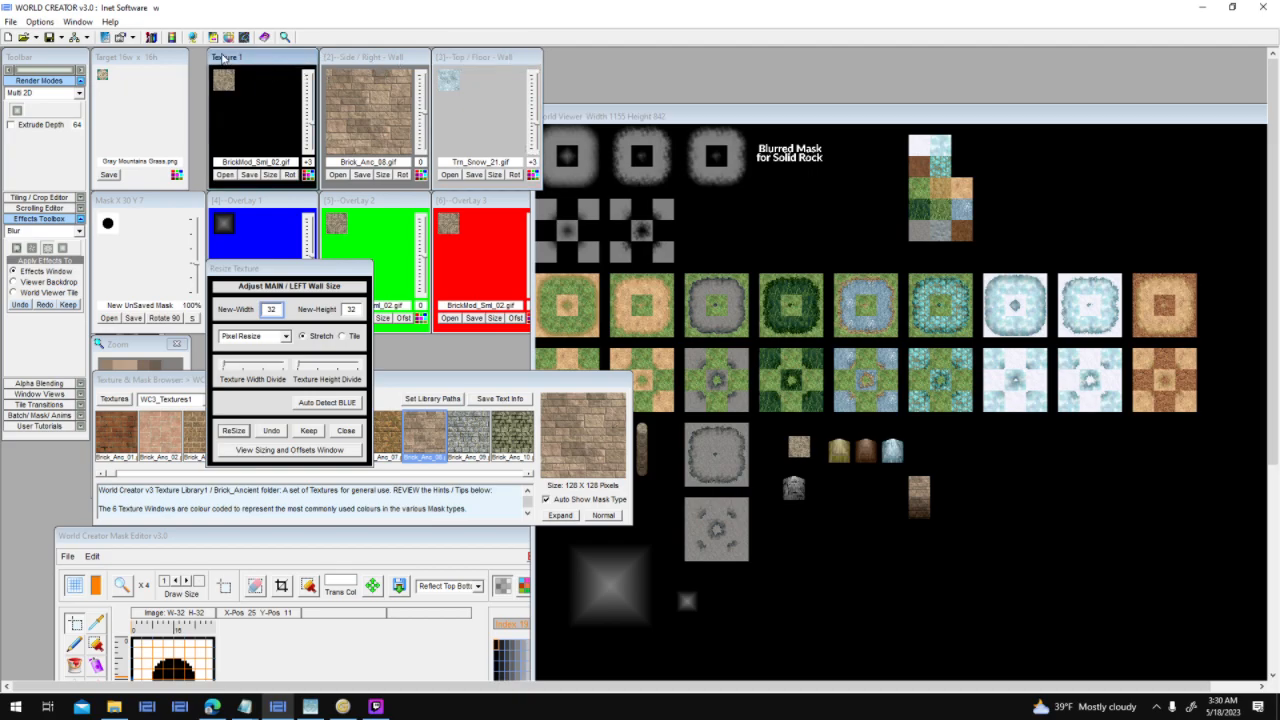
click(41, 92)
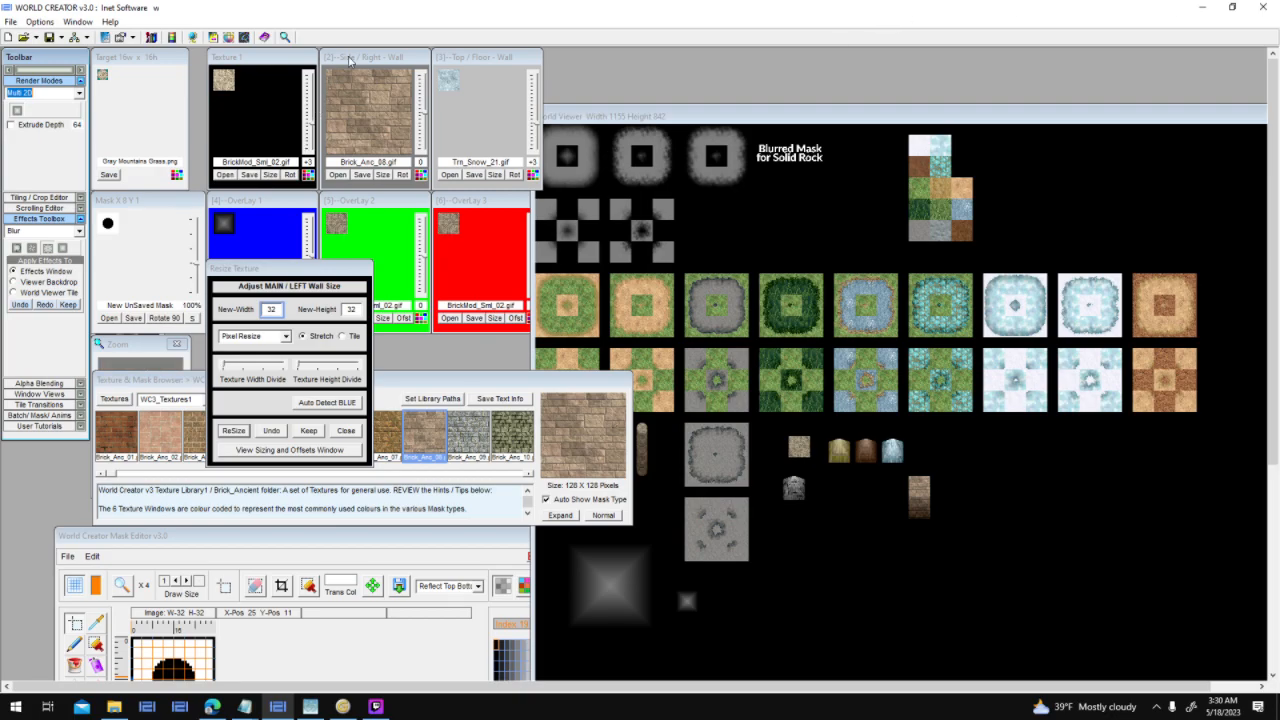
Resize the Brick_Anc_08 side wall texture to 32 x 32 pixels and advance the browser to the remaining ancient bricks.
click(380, 176)
click(382, 175)
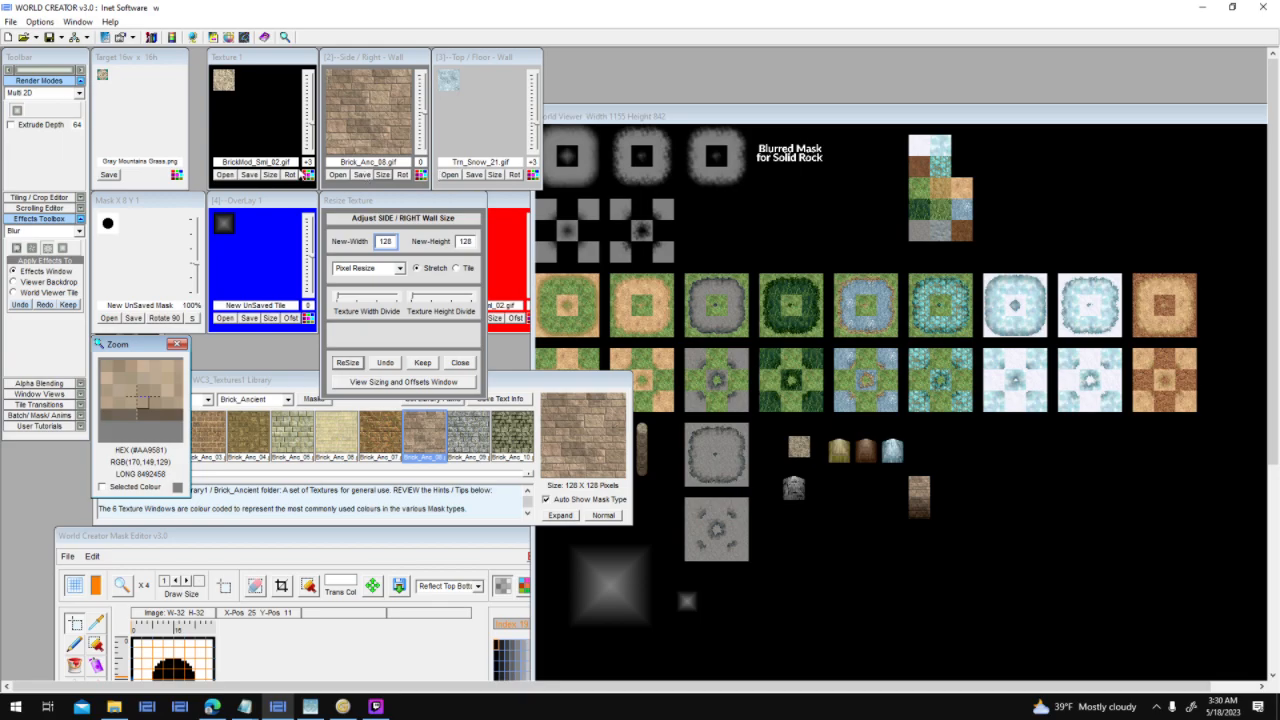
click(490, 478)
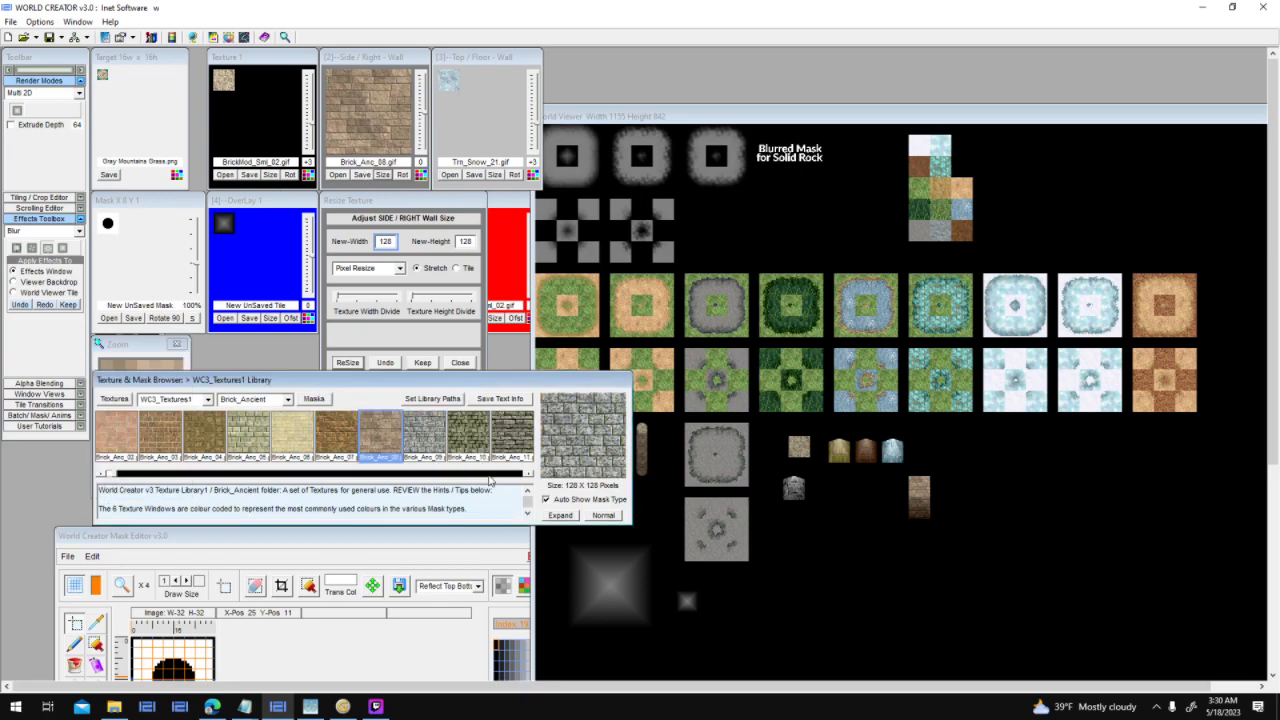
drag(490, 478, 490, 478)
double_click(390, 244)
text(32)
double_click(475, 242)
text(32)
click(348, 363)
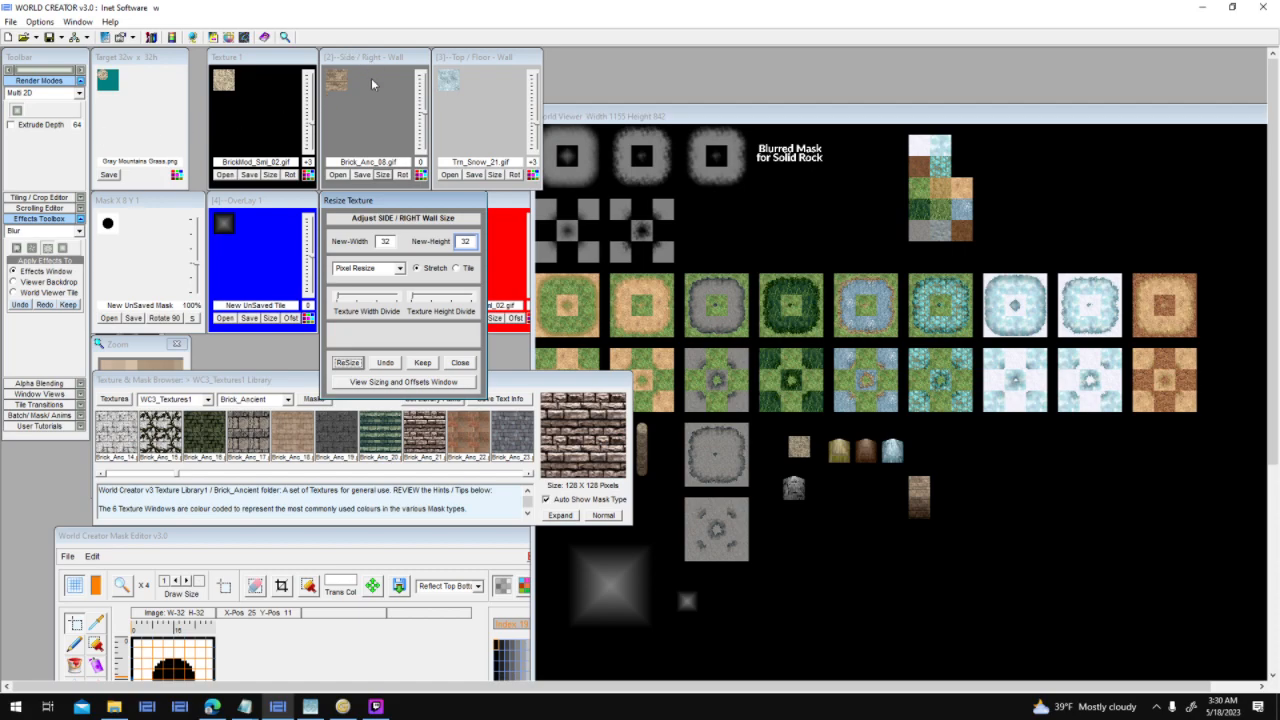
Load Brick_Anc_18 as the side wall texture, resize it to 64 x 64 pixels with the Tile option, and keep it.
drag(293, 445, 394, 110)
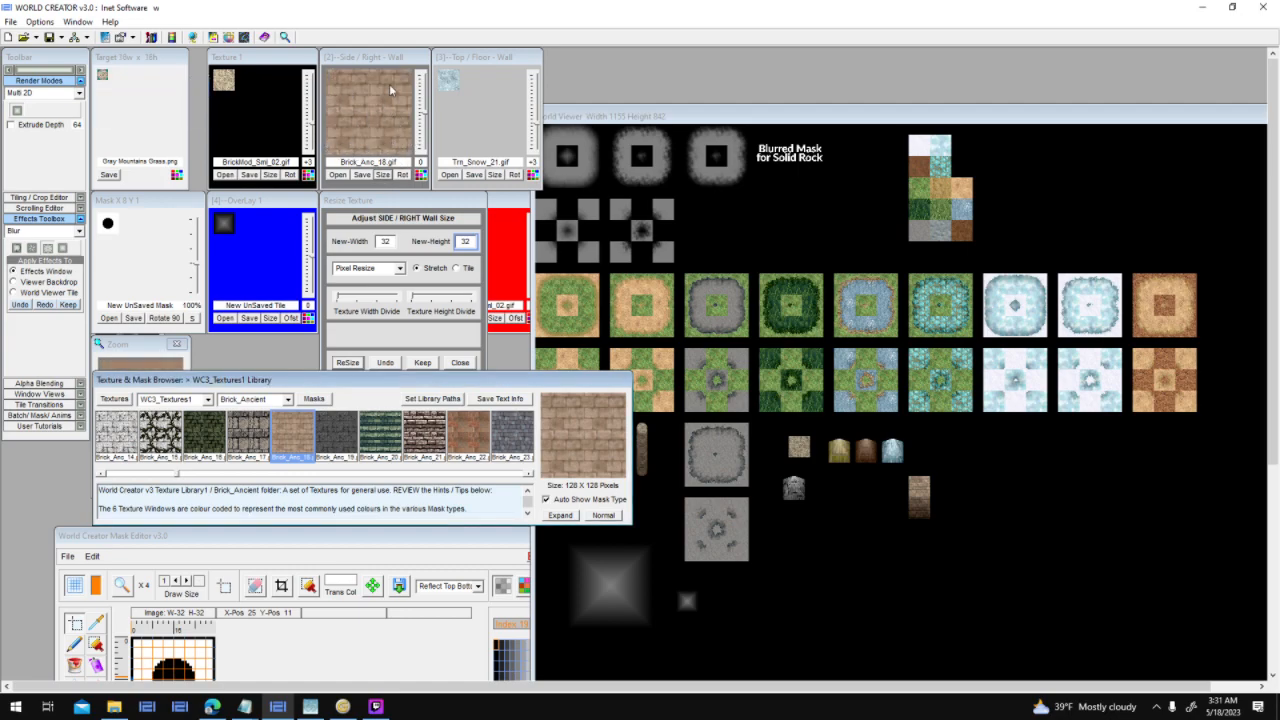
click(457, 268)
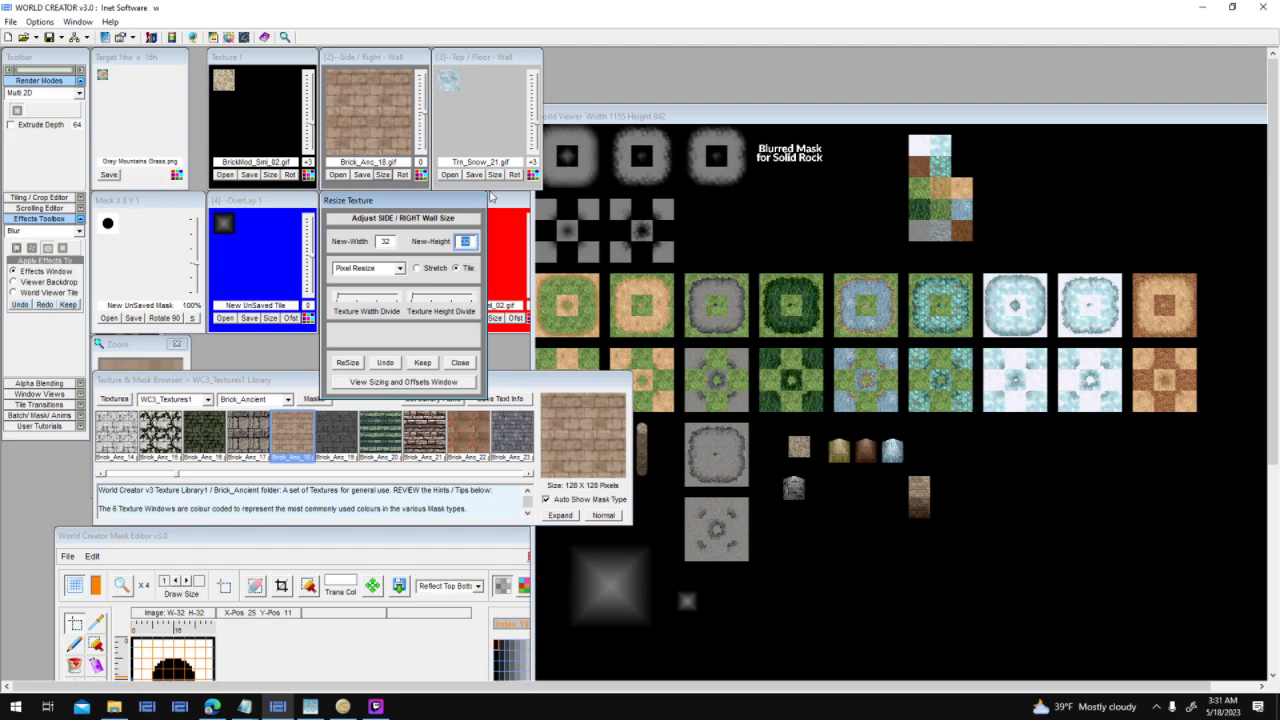
text(64)
click(384, 241)
text(64)
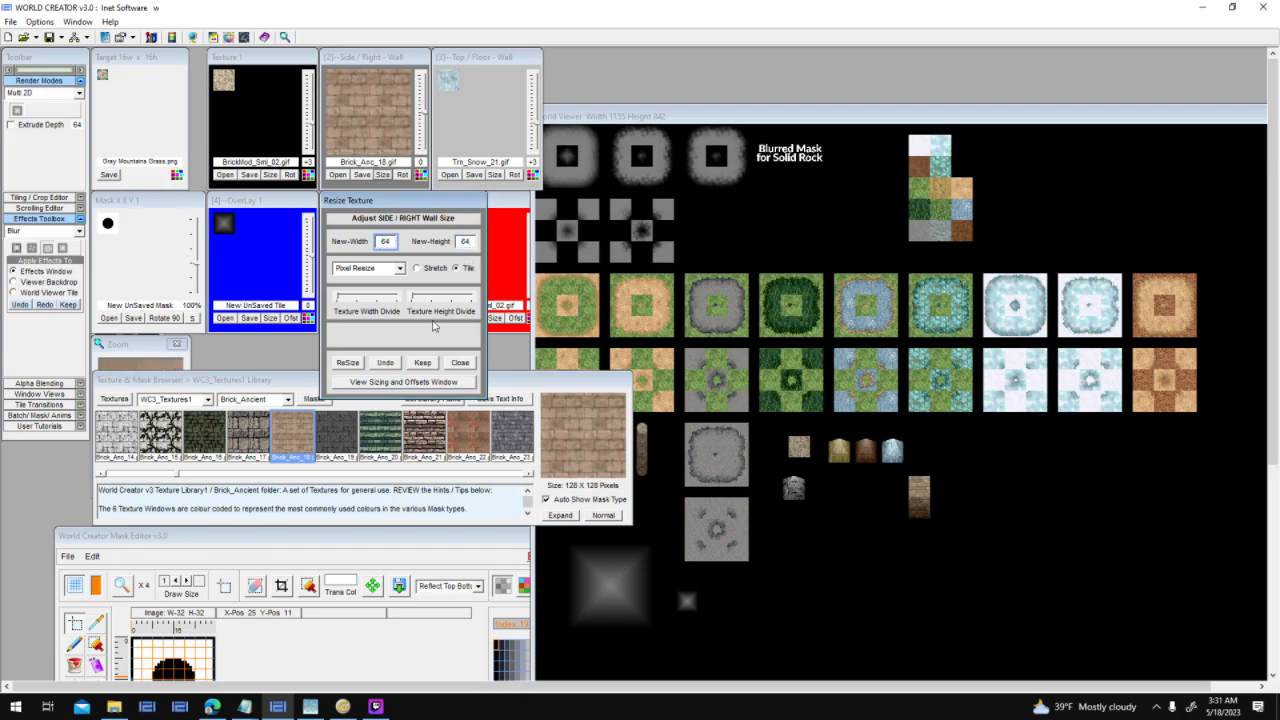
click(347, 362)
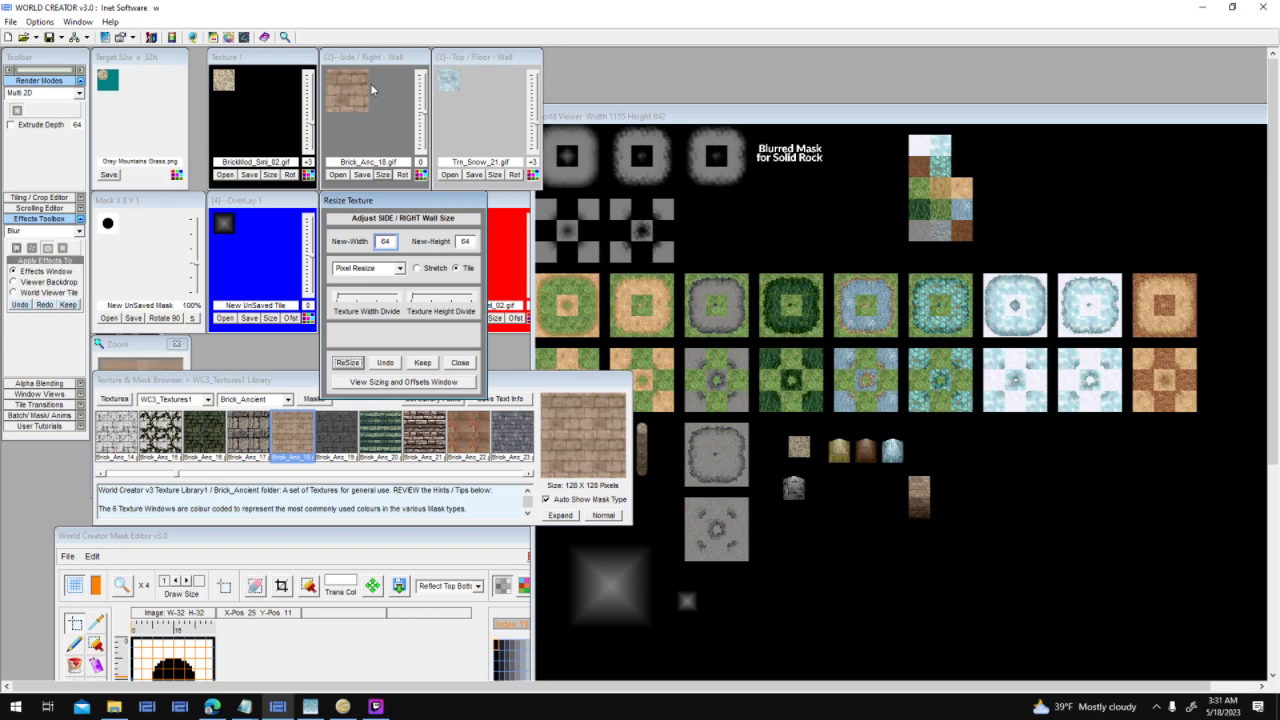
click(422, 363)
Resize the side wall texture to 32 x 32 pixels with the Stretch option.
double_click(385, 242)
text(32)
double_click(466, 242)
text(32)
click(417, 268)
click(347, 362)
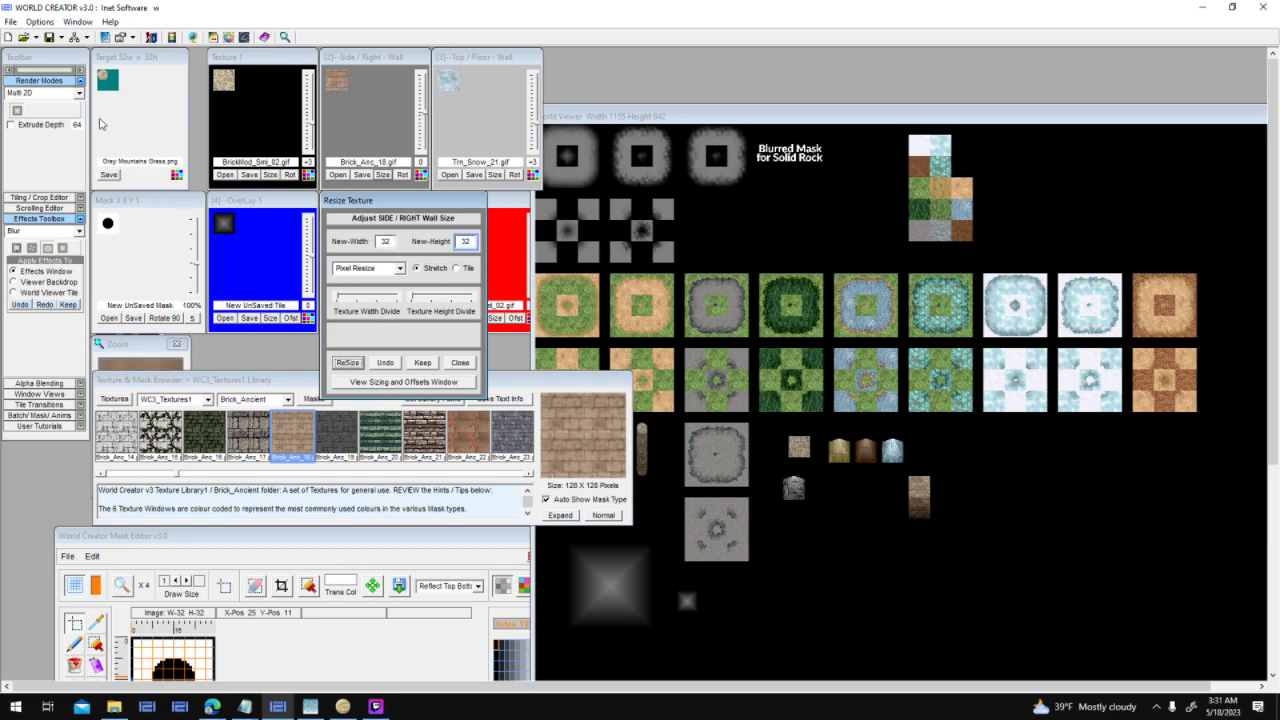
Switch the texture browser to the Brick_Blk folder of the WC3_Circular_Textures library.
click(281, 391)
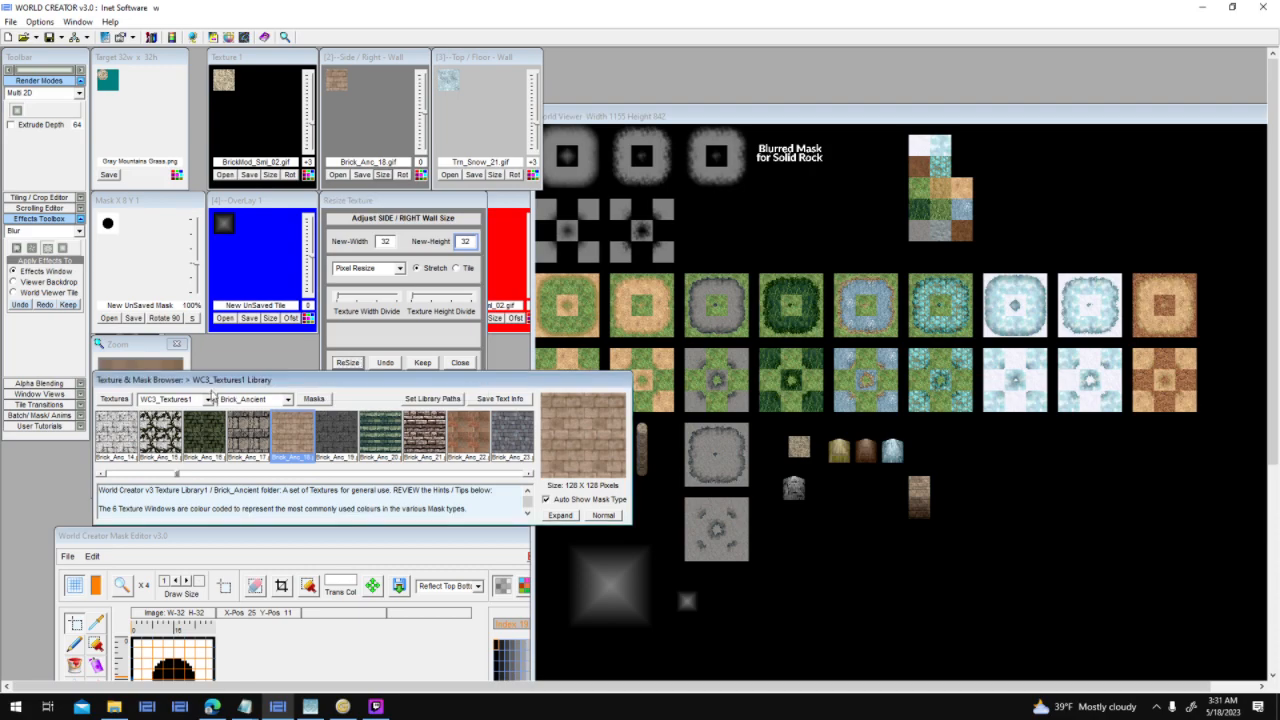
click(208, 399)
click(192, 431)
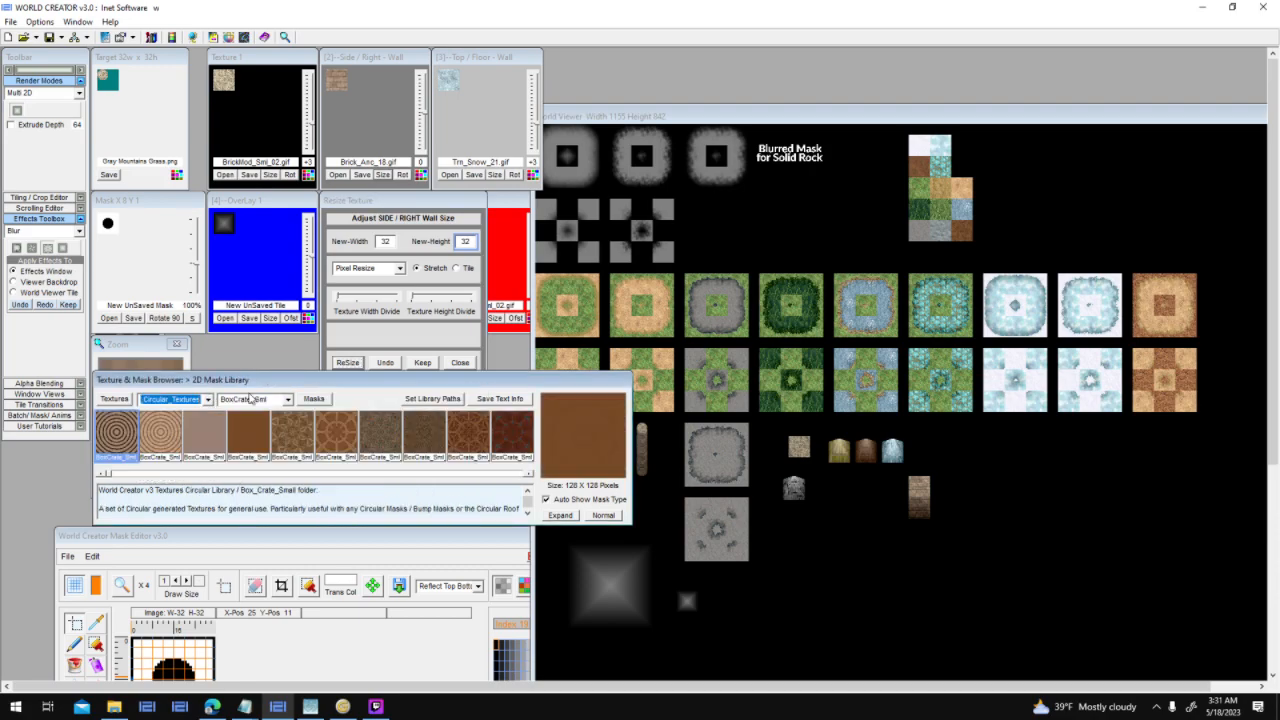
click(276, 401)
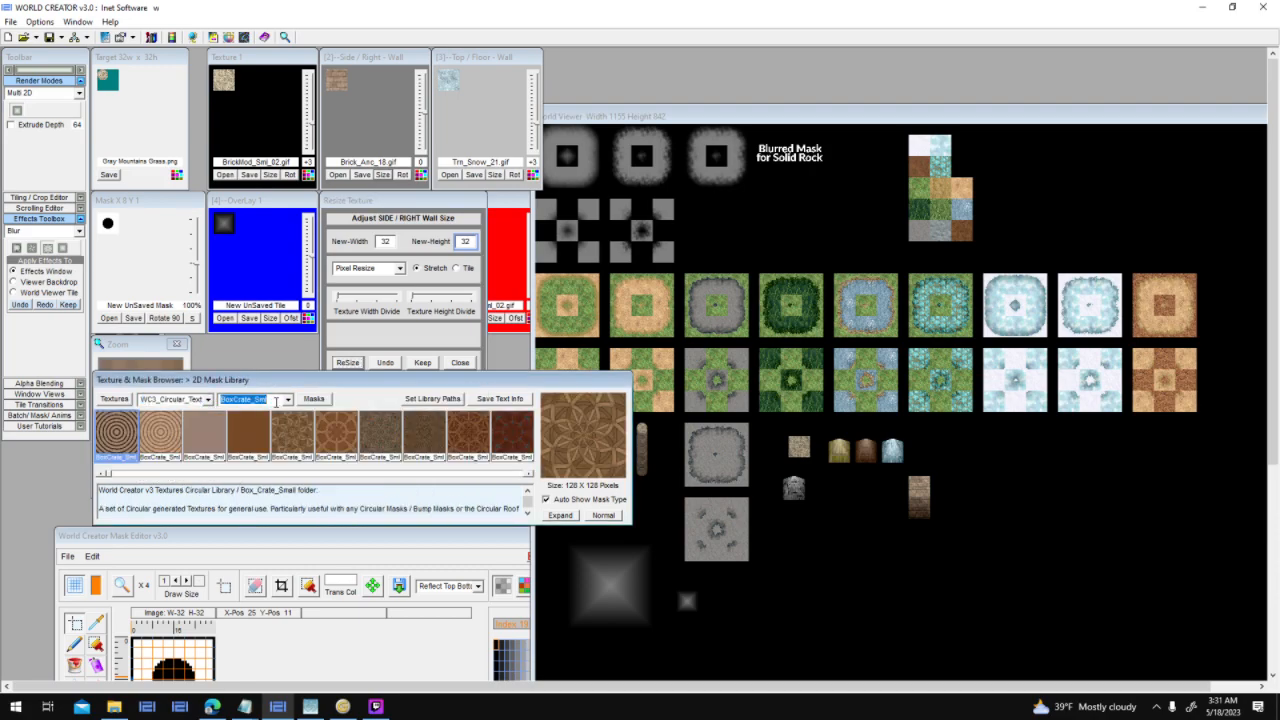
key(Down)
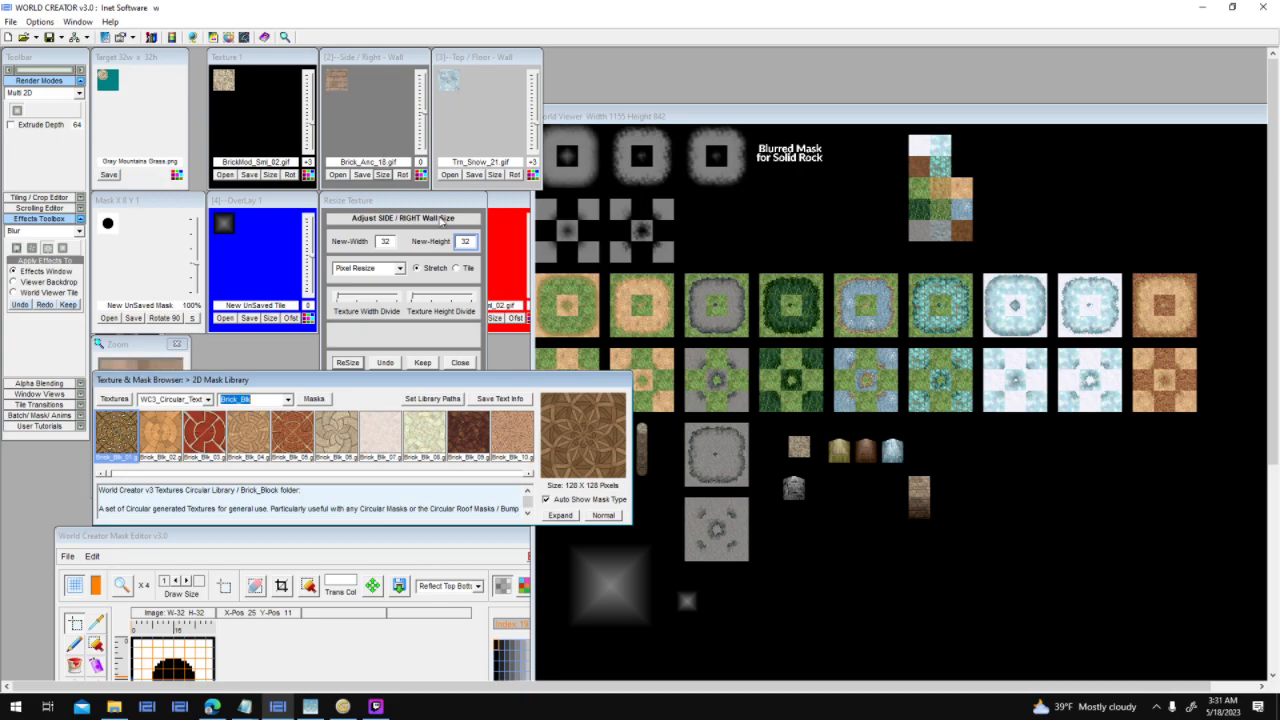
Find Brick_Blk_21 among the circular brick textures and load it as Texture 1.
click(518, 476)
click(518, 477)
click(518, 477)
click(518, 477)
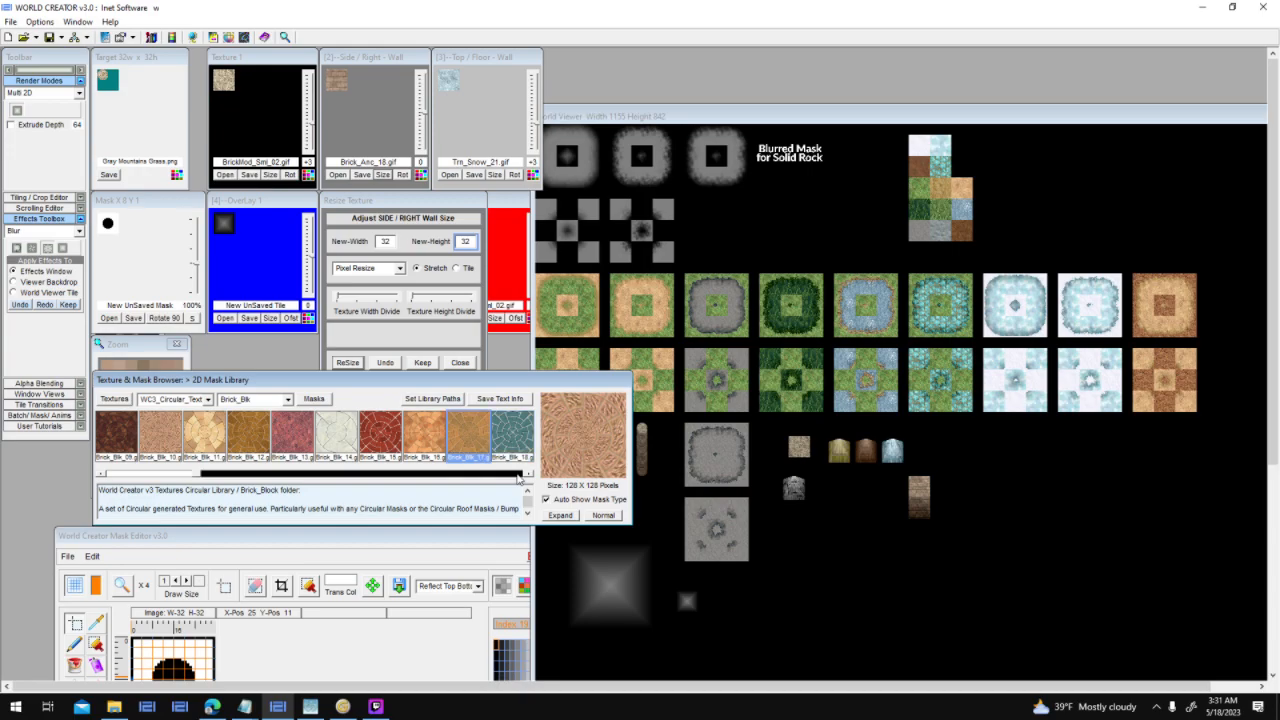
click(518, 477)
click(518, 477)
click(518, 477)
click(518, 477)
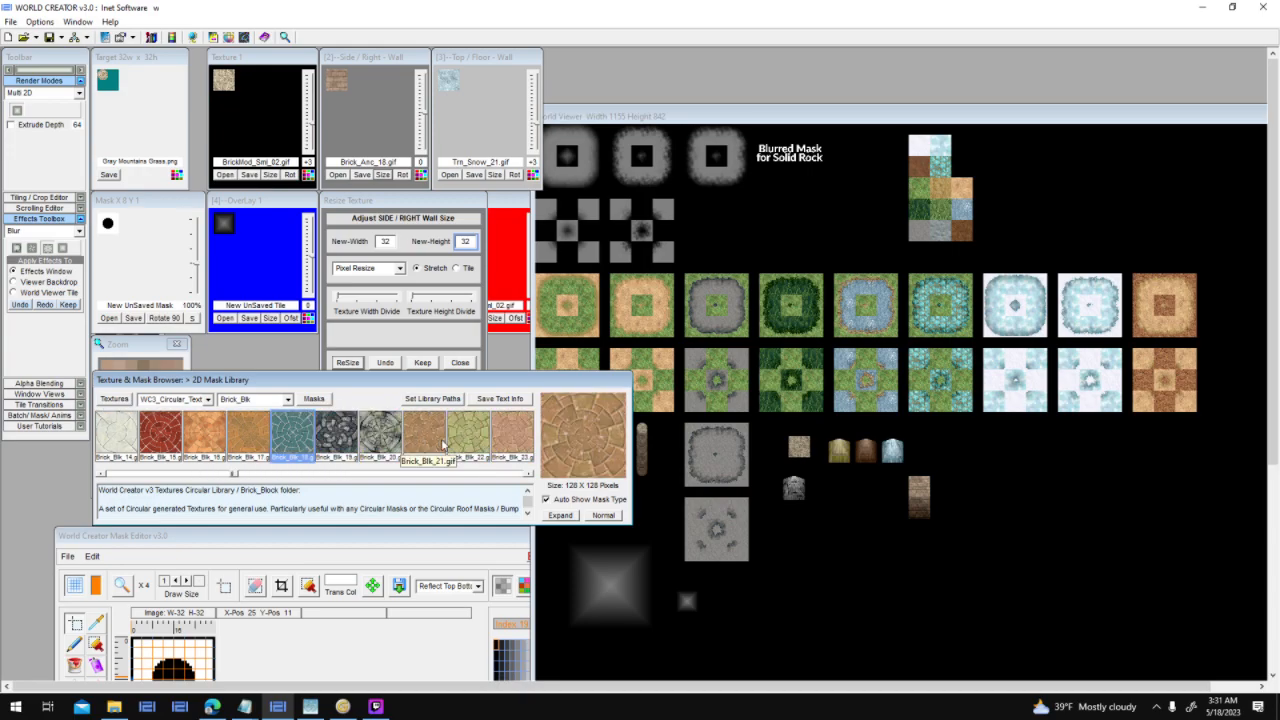
drag(440, 444, 271, 128)
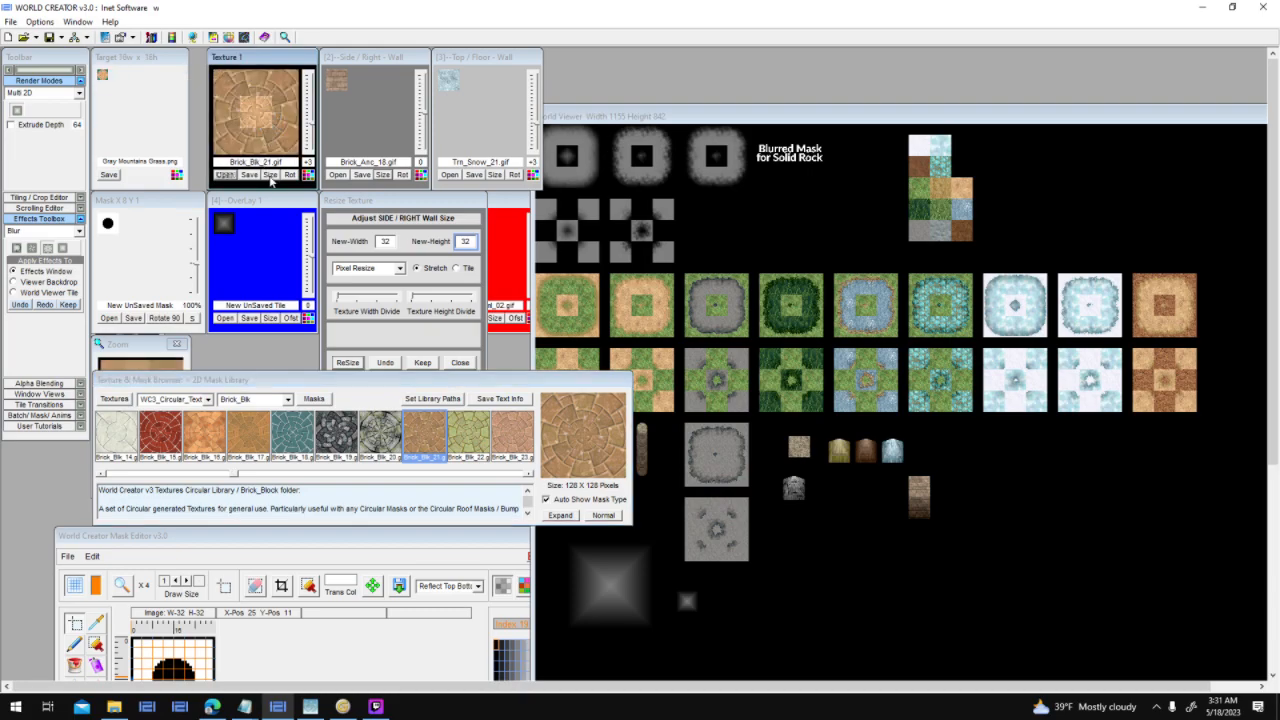
Resize Texture 1 to 32 x 32 pixels and set its brightness to 0.
click(270, 174)
click(273, 242)
click(357, 243)
text(32)
click(241, 361)
drag(311, 121, 313, 114)
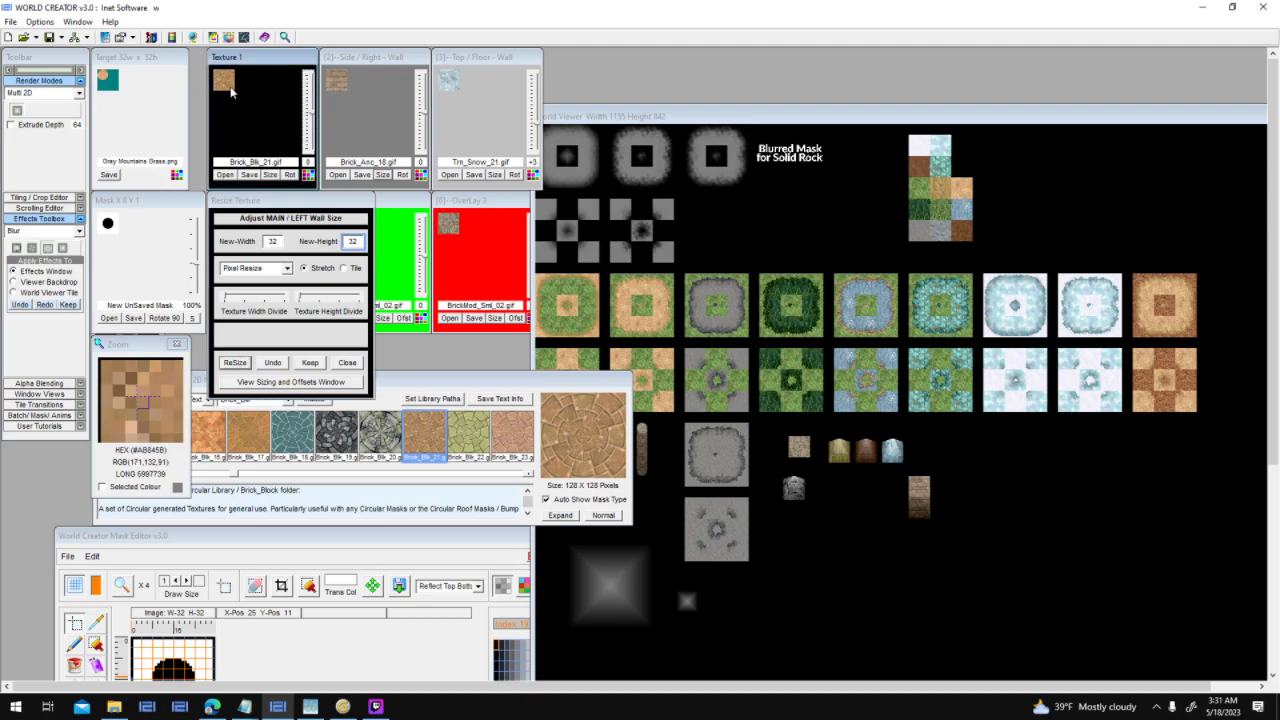
Render the circular brick tile in Multi 2D mode, enabling extrusion with a depth of 64.
click(17, 112)
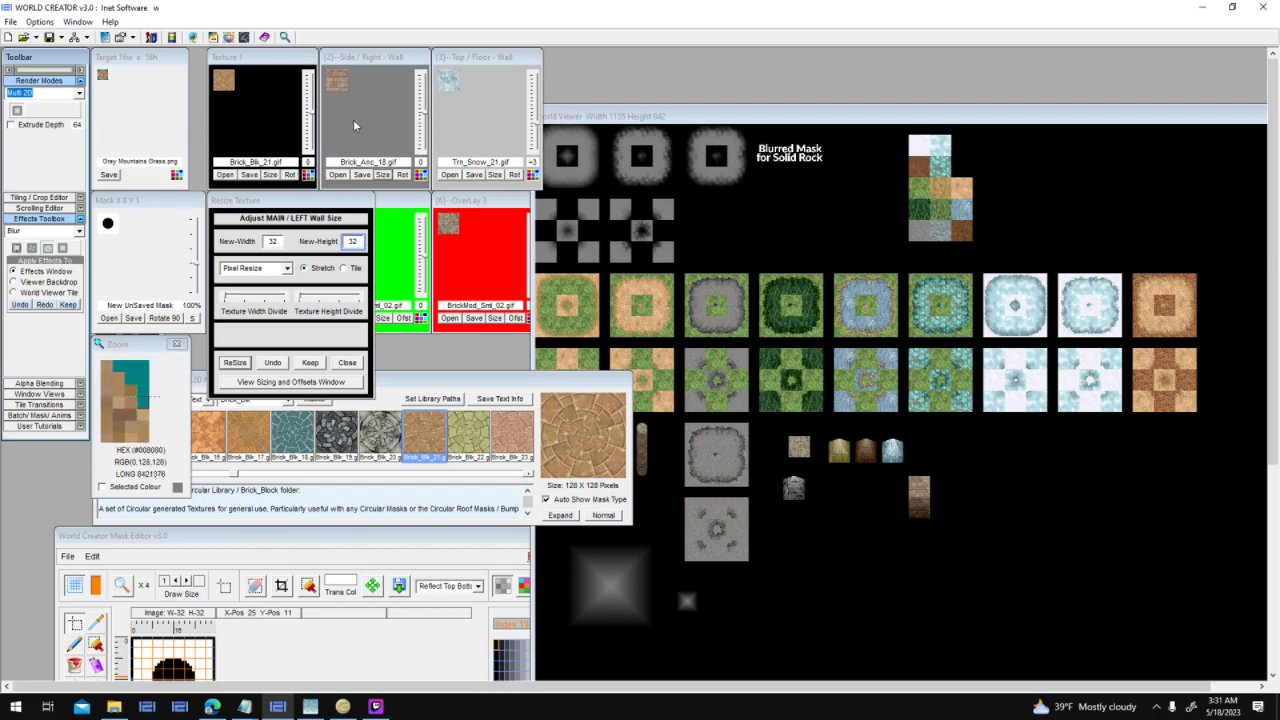
click(41, 126)
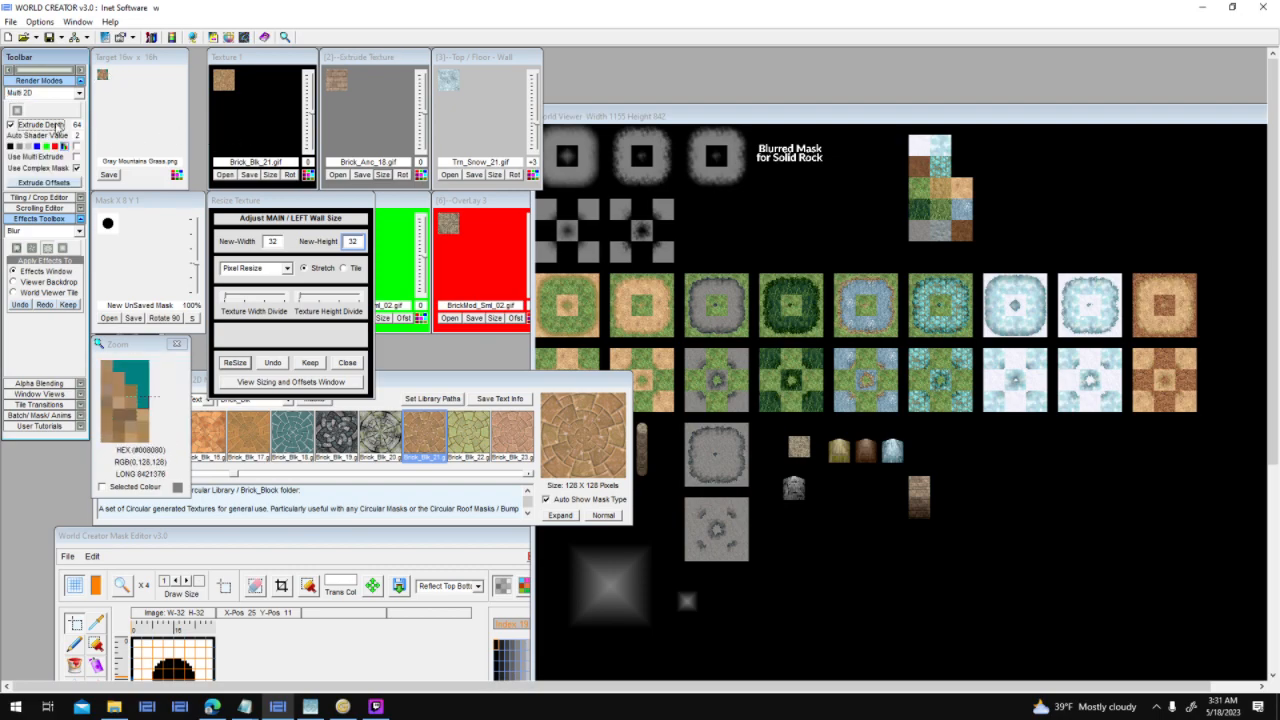
click(84, 126)
click(17, 111)
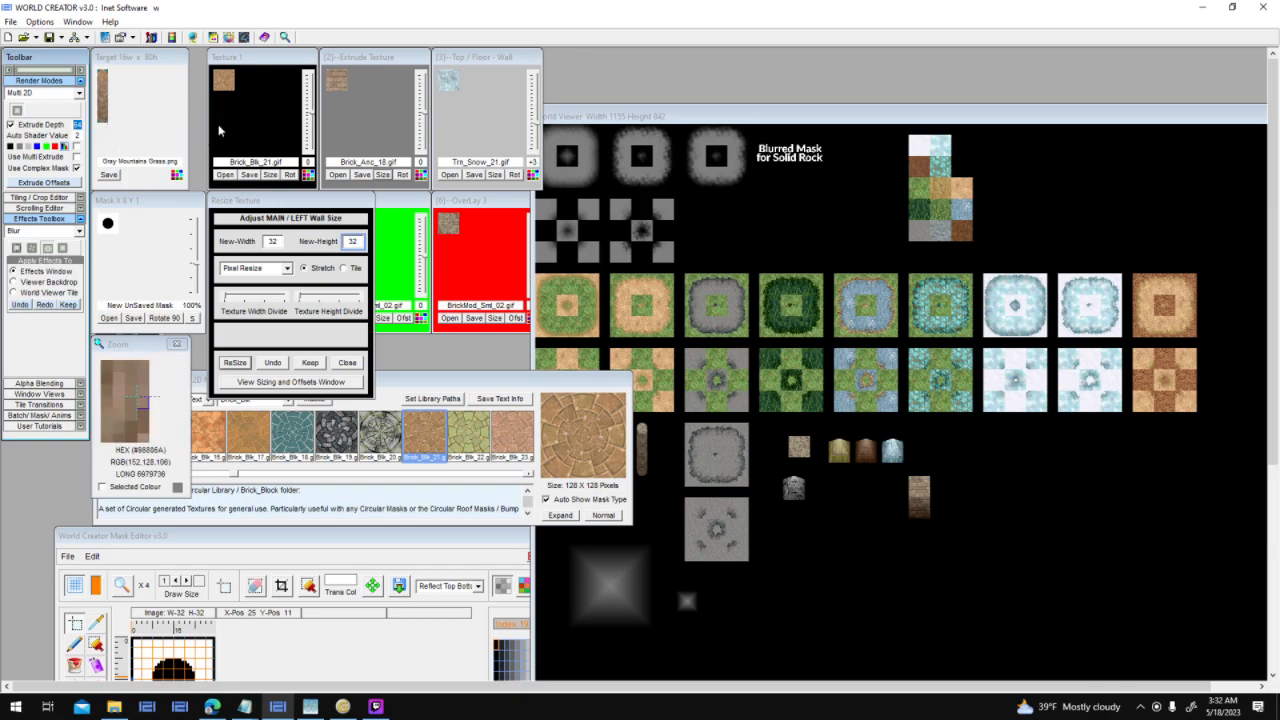
Load Brick_Blk_34 from the circular brick textures as Texture 1 and resize it to 32 x 32 pixels.
click(505, 476)
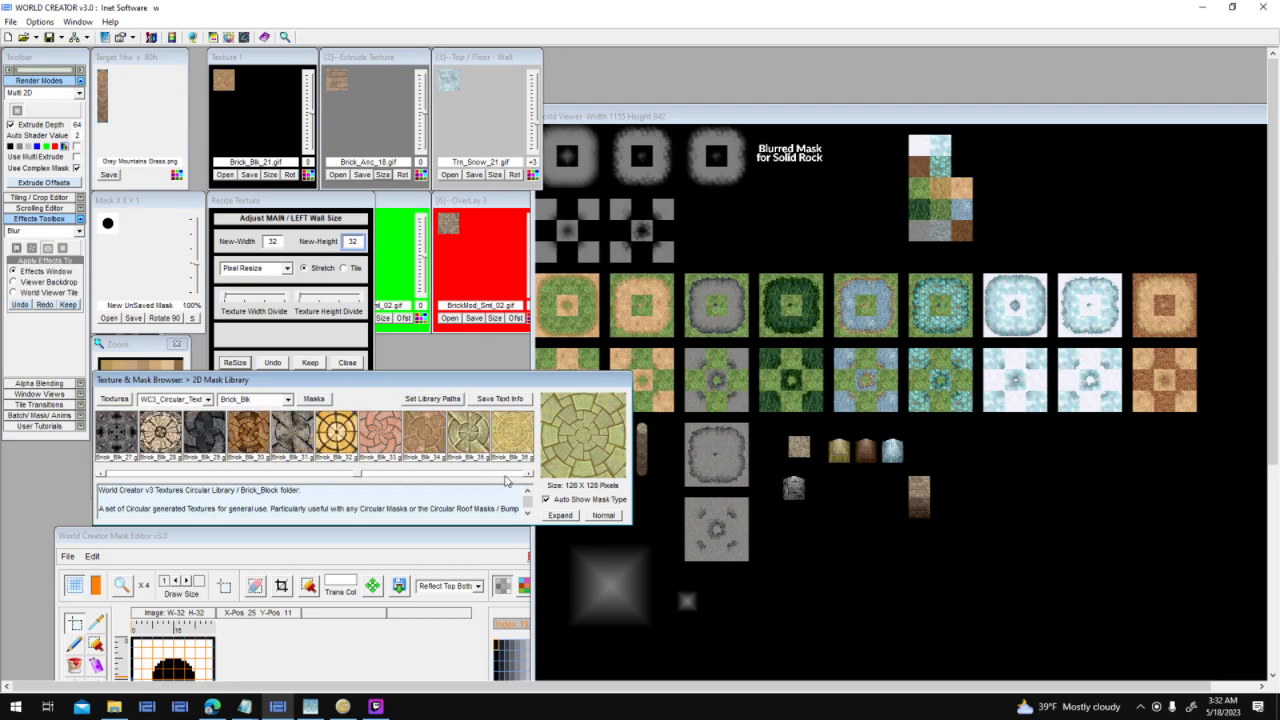
click(380, 435)
drag(309, 172, 276, 116)
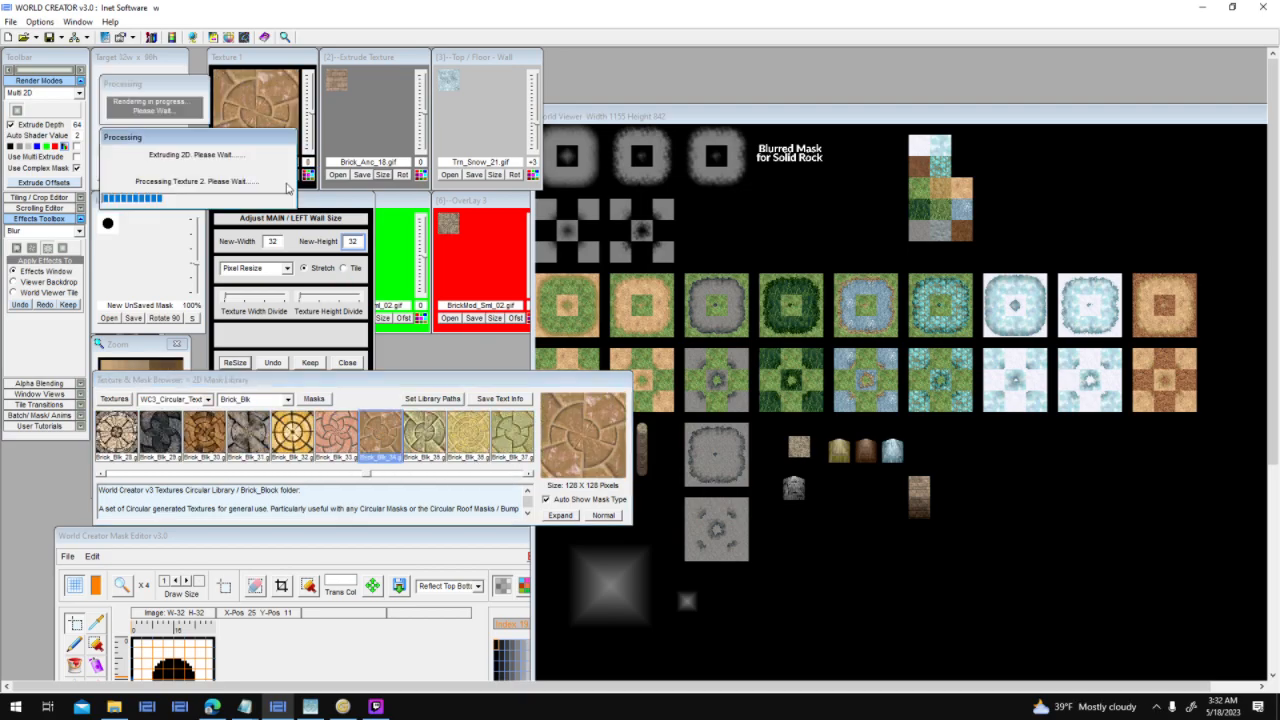
click(234, 361)
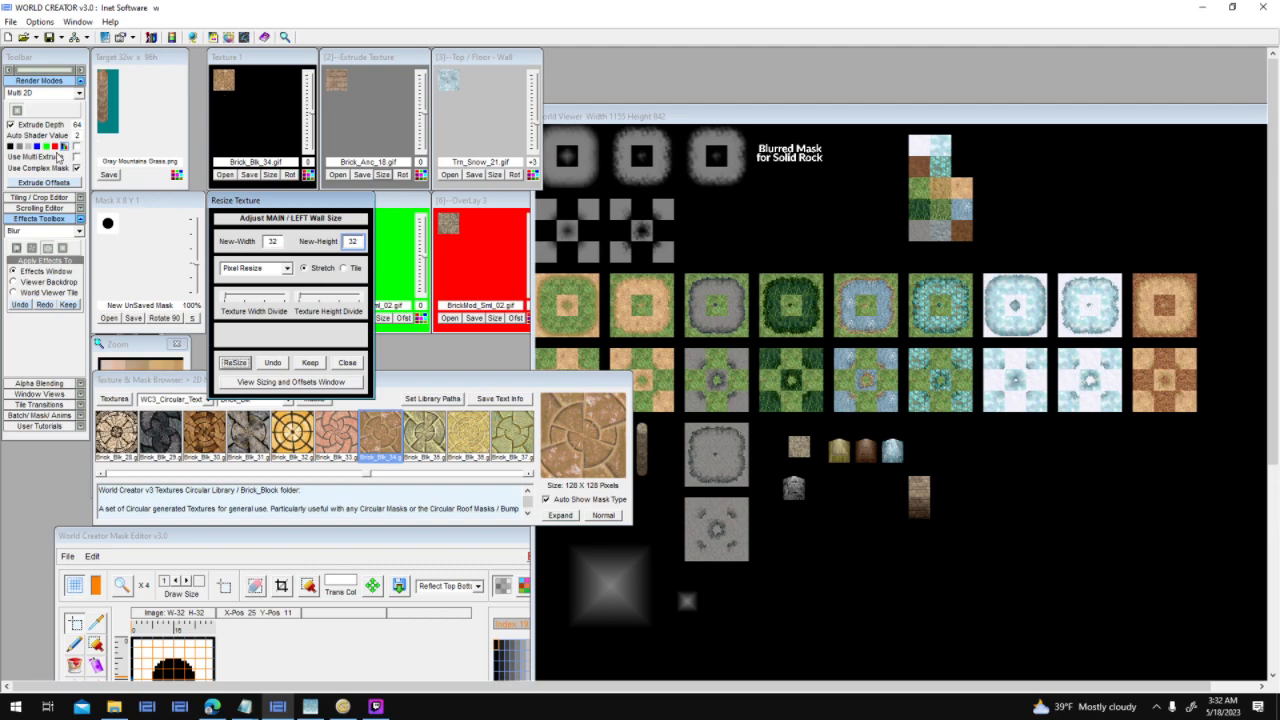
Render the extruded brick column and place it in the empty area of the World Viewer, below the grey rock tiles.
click(16, 110)
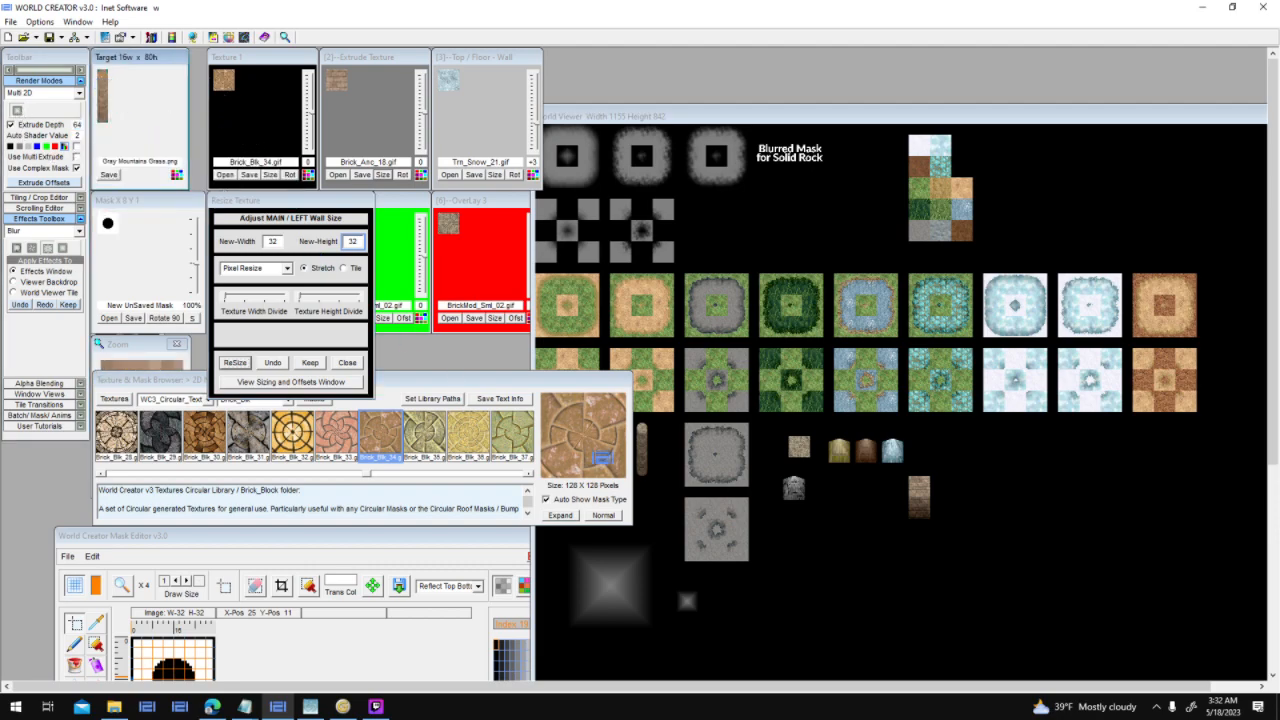
click(838, 548)
drag(826, 550, 826, 559)
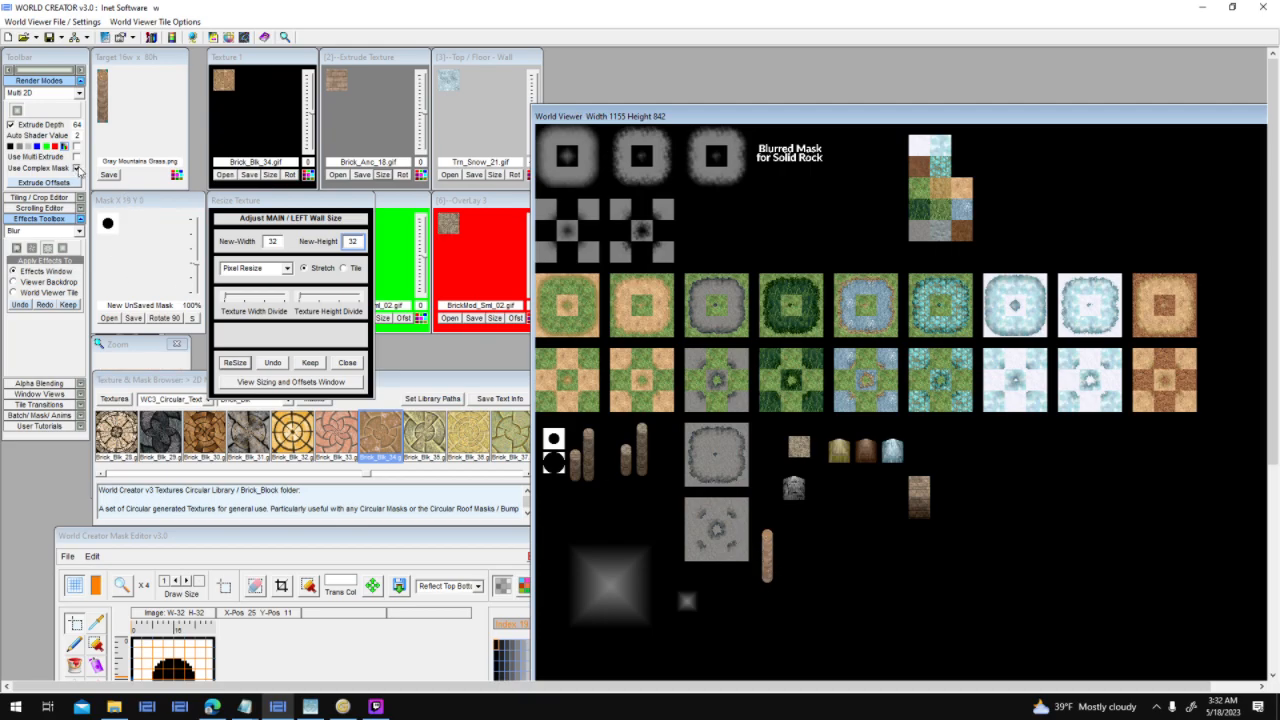
Try rendering the column with Use Complex Mask off, re-enable the option, render again and close the extrude offsets window.
click(77, 169)
click(16, 110)
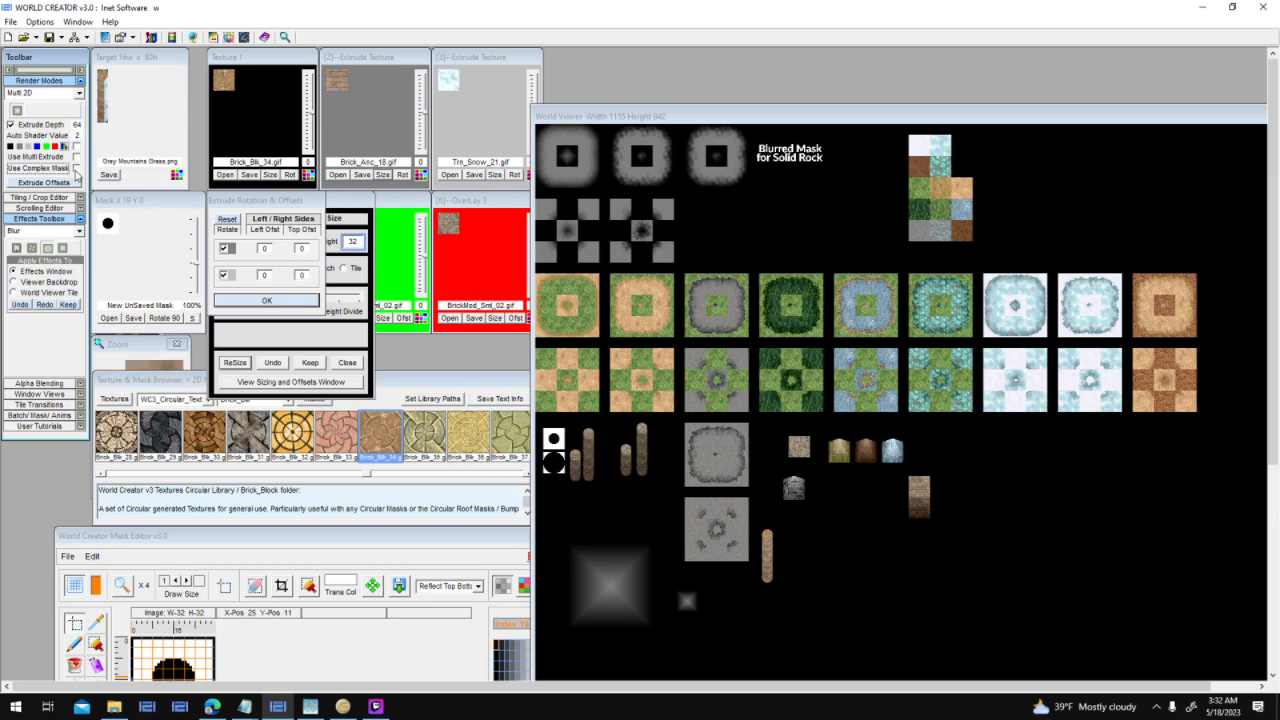
click(75, 168)
click(17, 111)
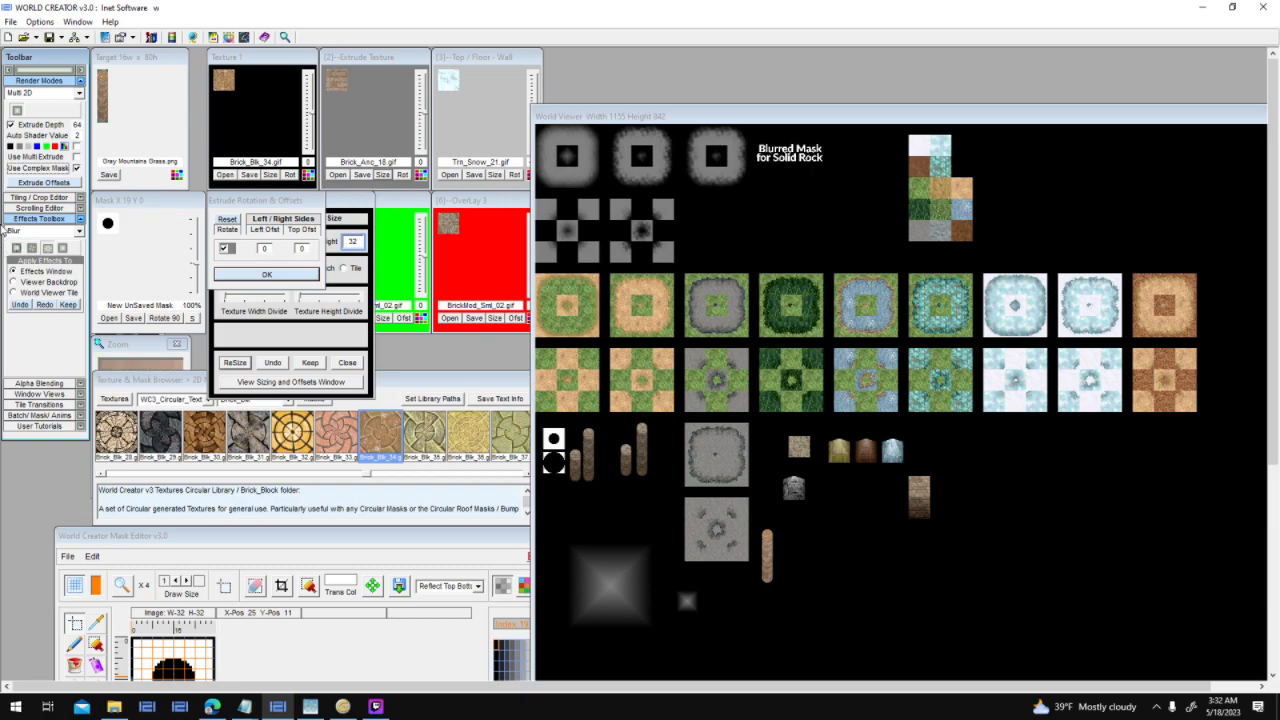
drag(310, 203, 130, 207)
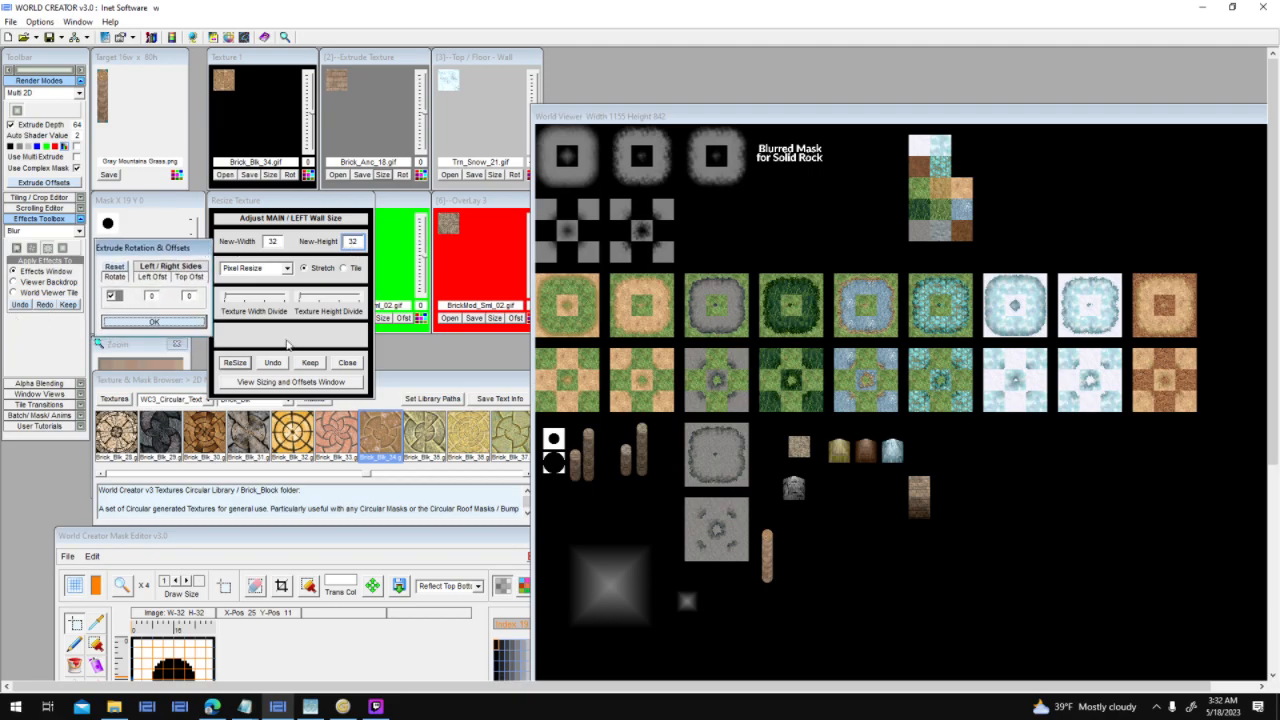
click(168, 324)
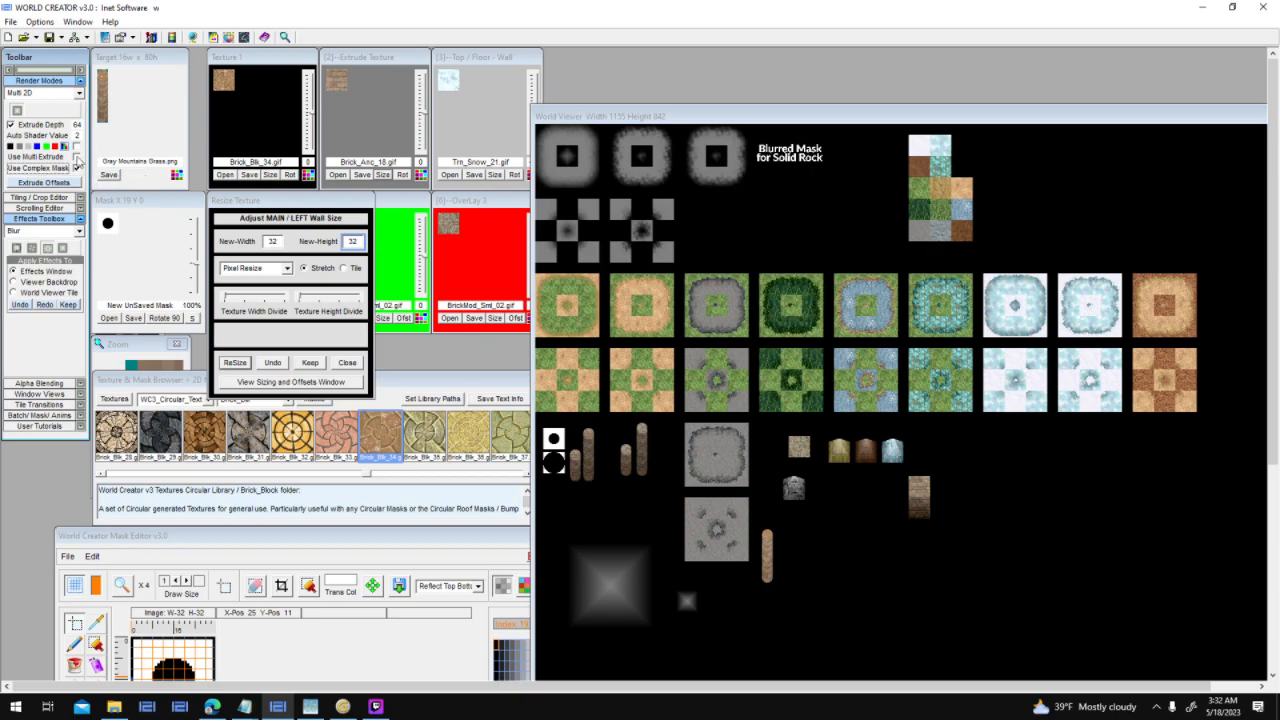
Try rendering the column with Use Multi Extrude on, turn it off again and restore the auto shader selection.
click(77, 157)
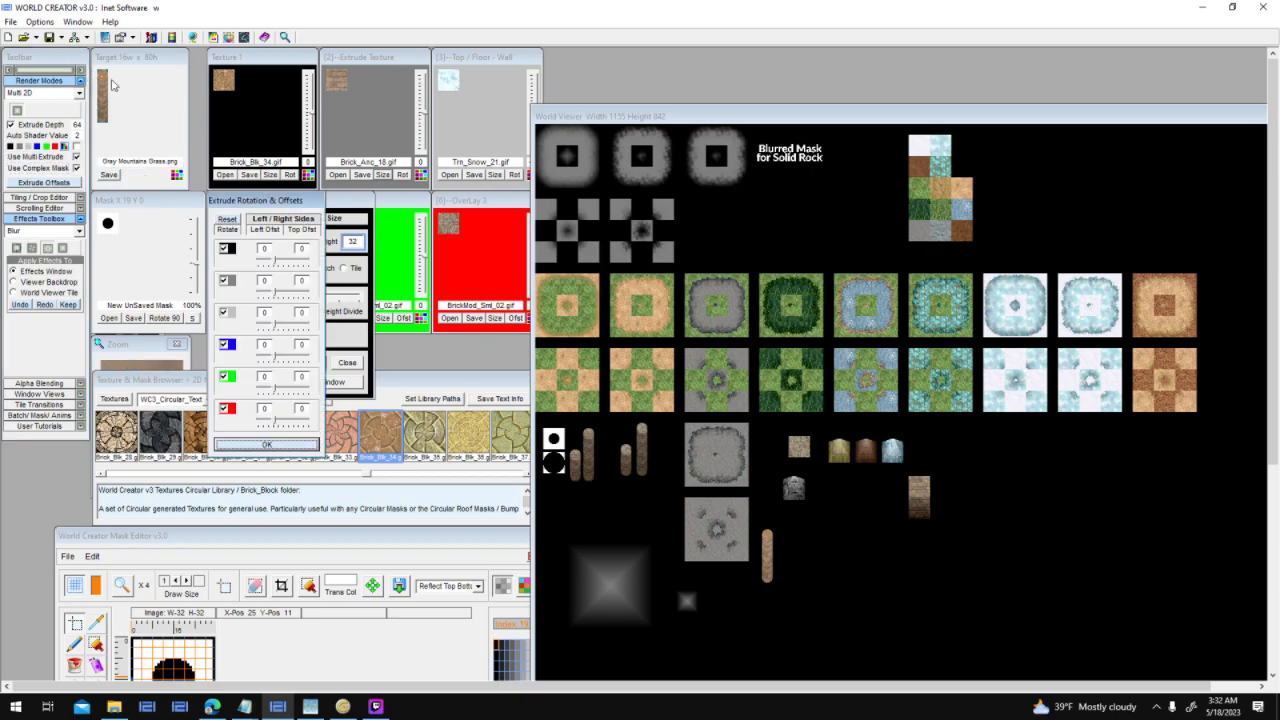
click(20, 110)
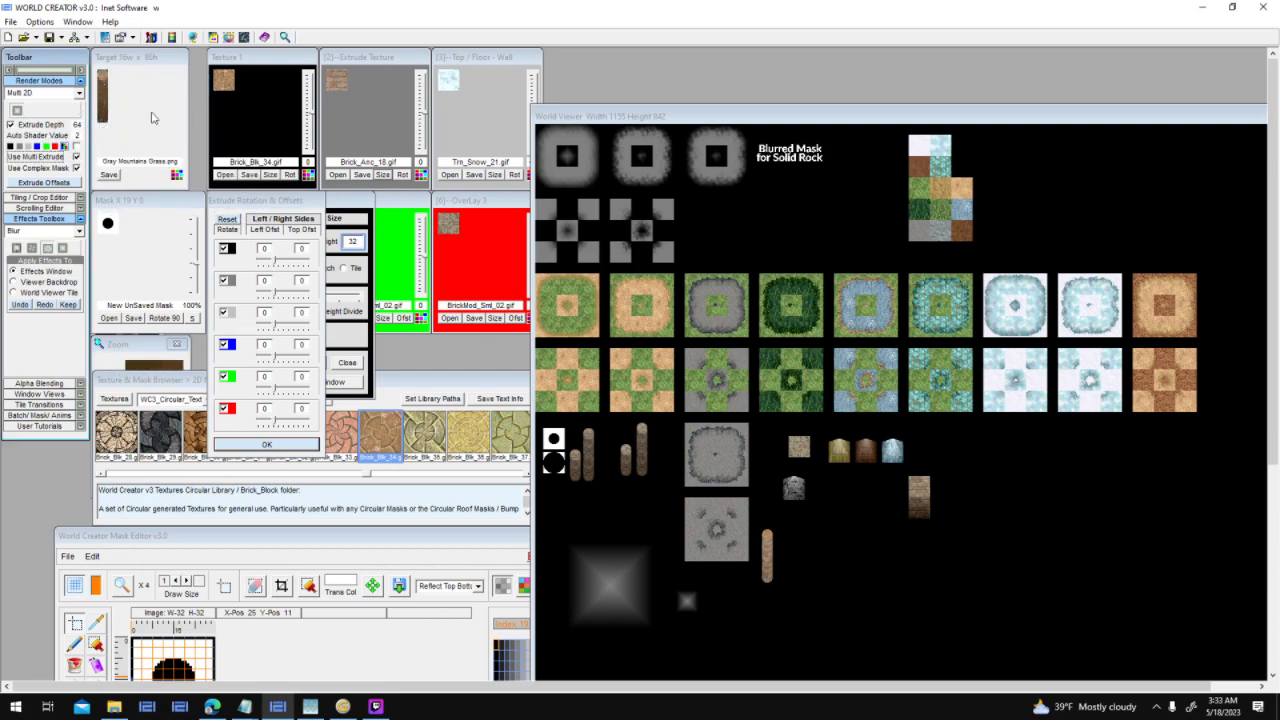
click(77, 157)
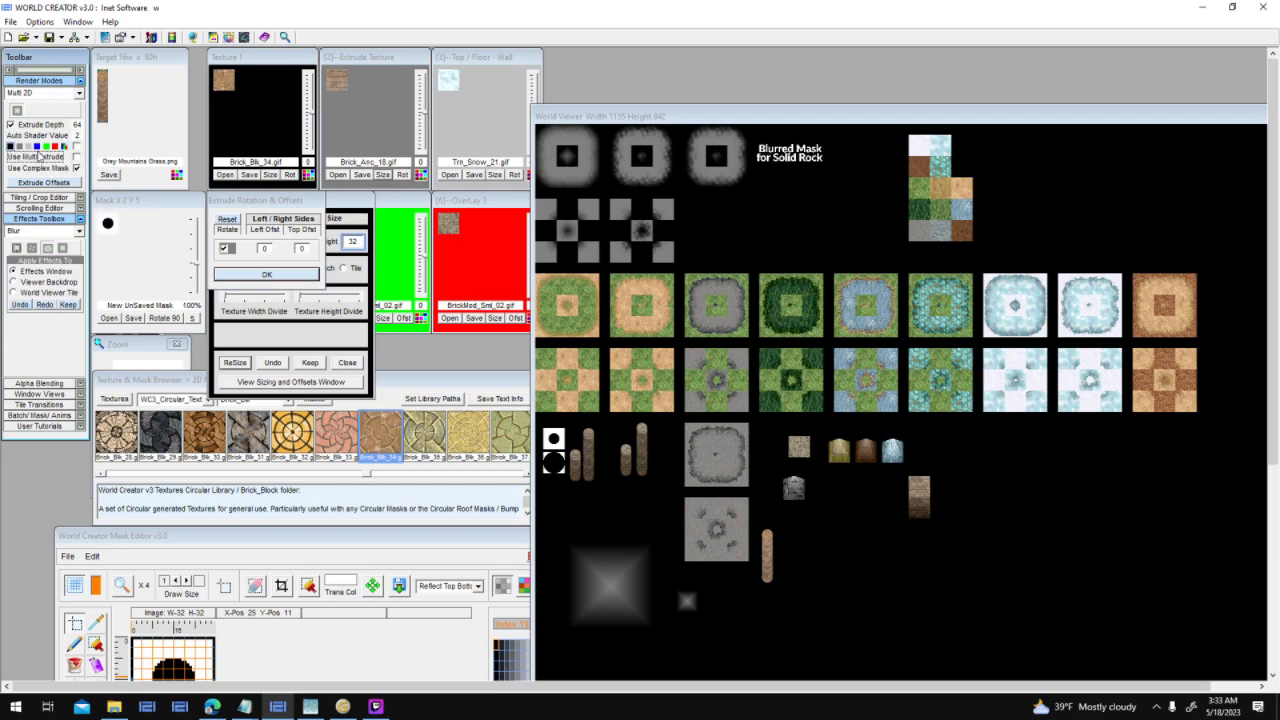
click(55, 184)
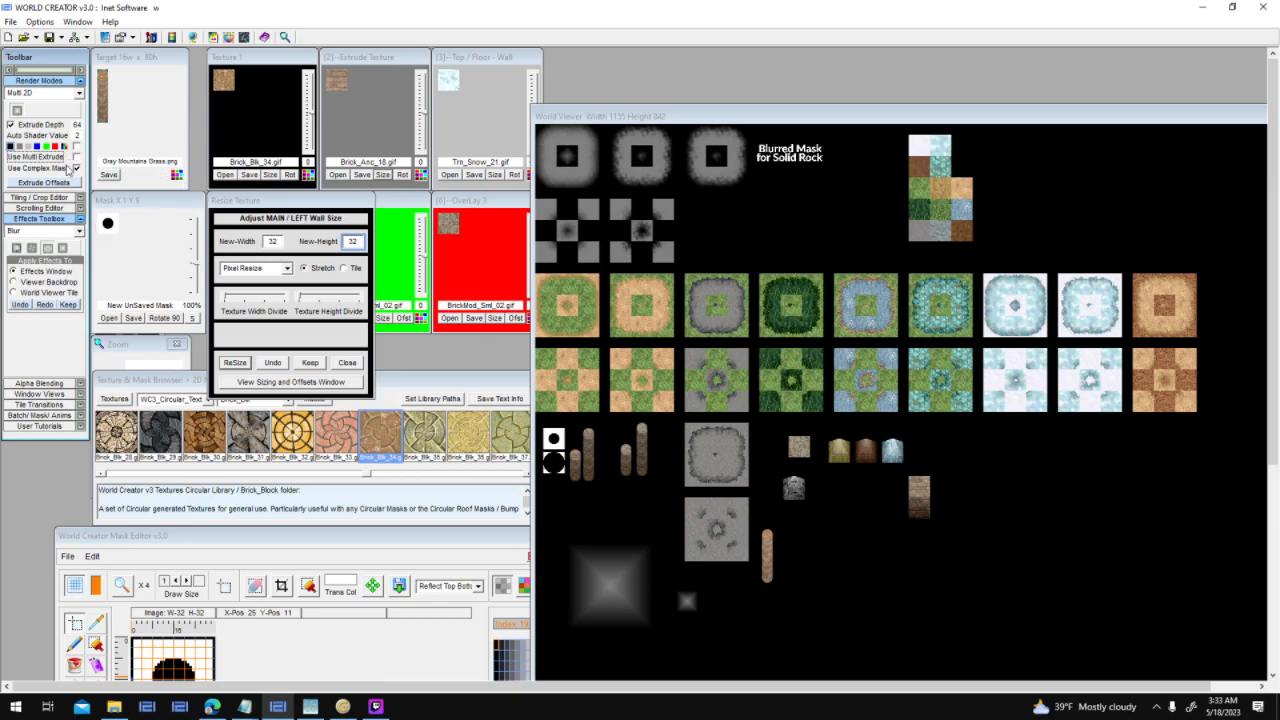
click(64, 147)
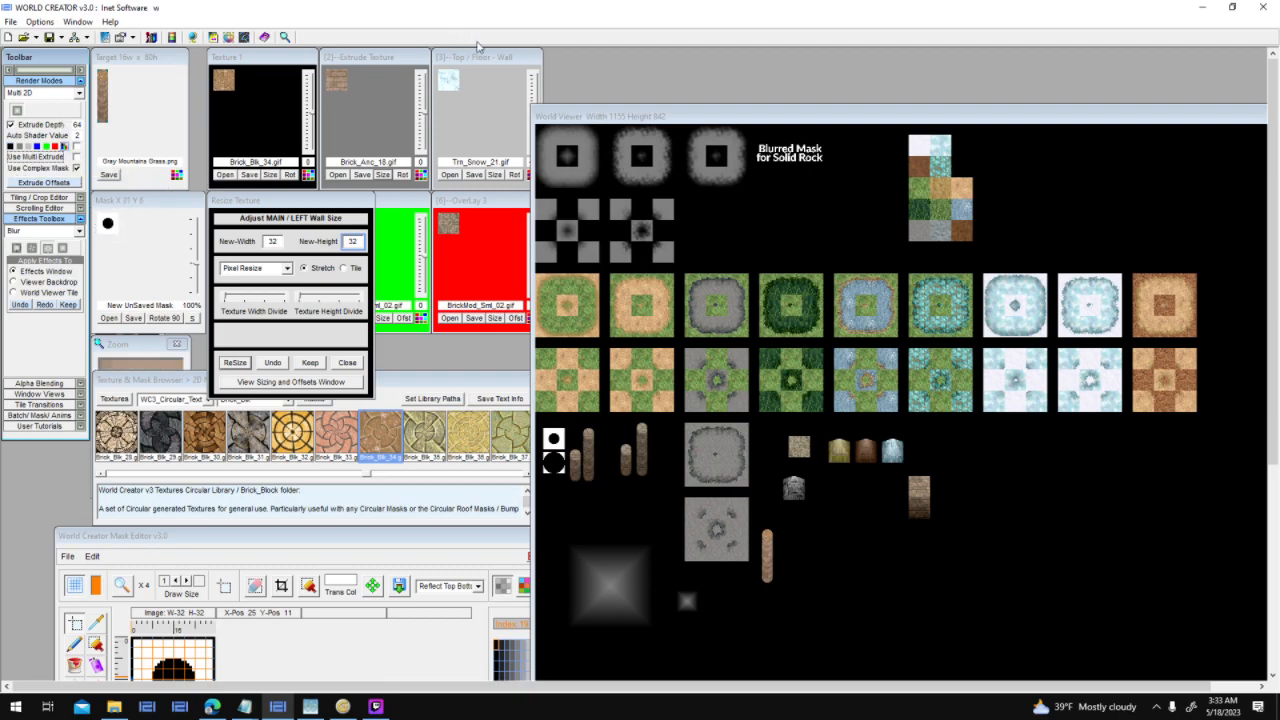
Try to place the current column render in the World Viewer's empty area.
click(452, 58)
click(104, 76)
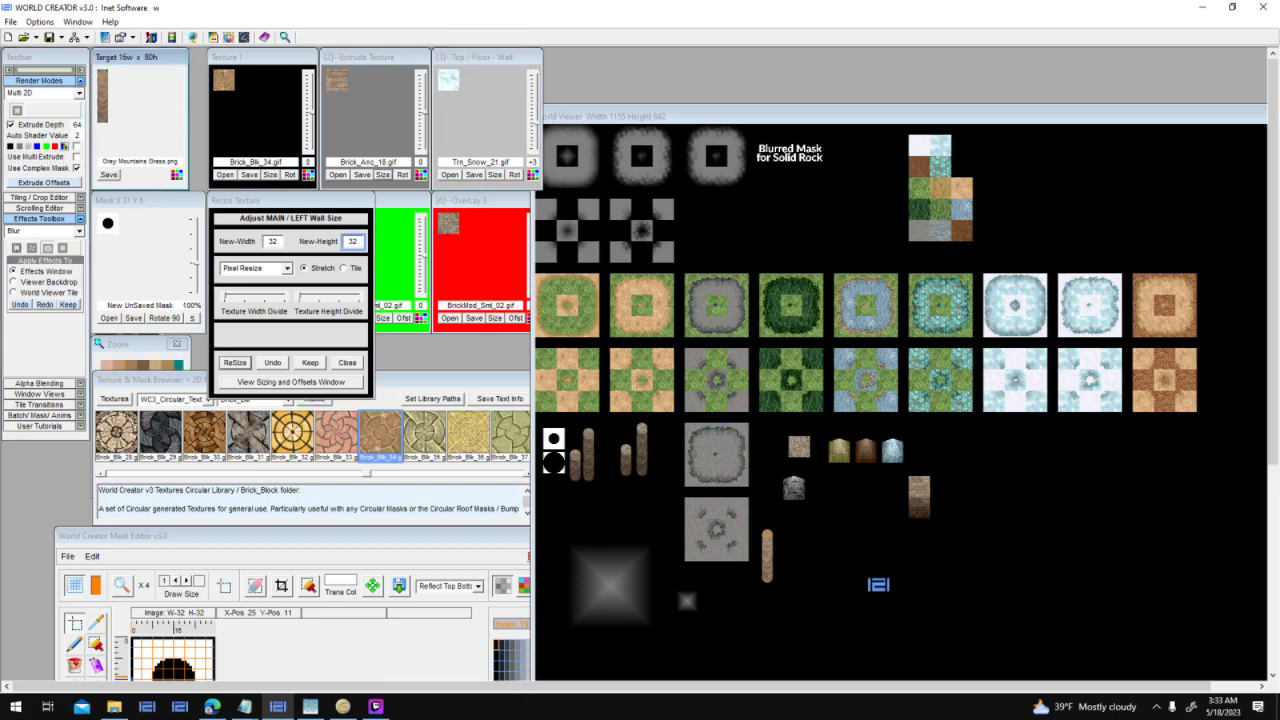
click(879, 591)
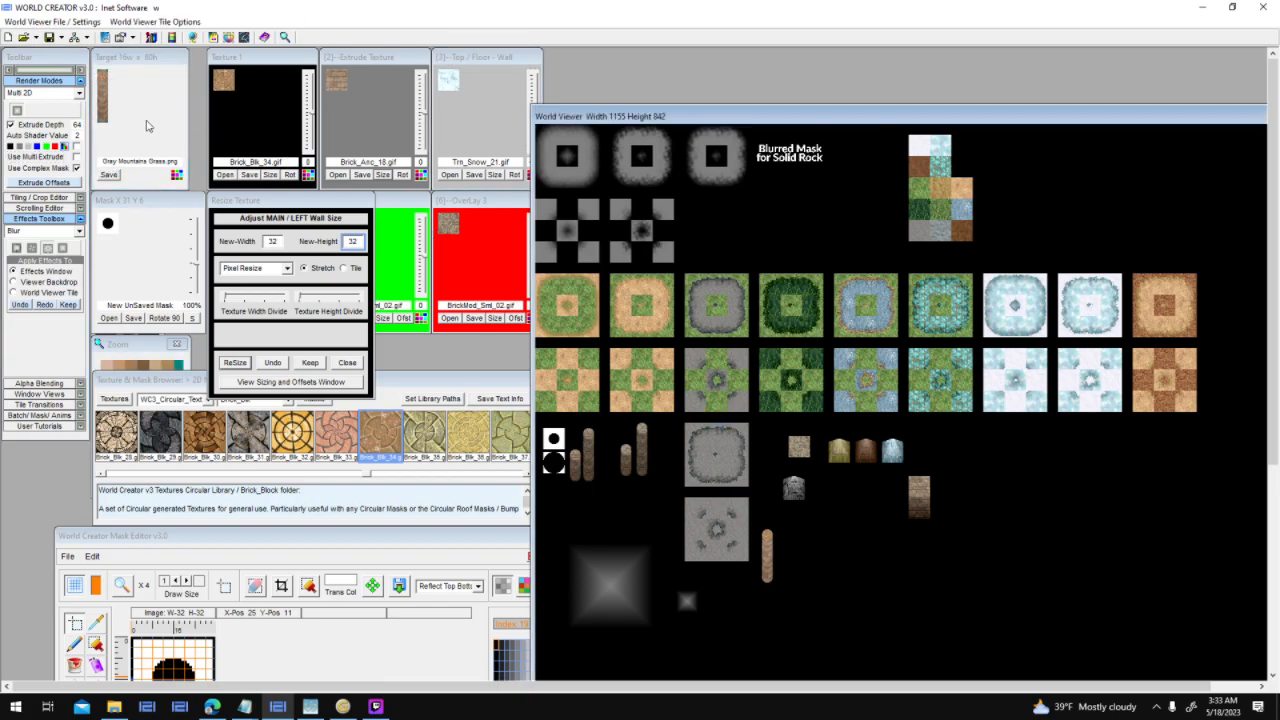
Render the column with an Auto Shader Value of 16 and place it in the World Viewer beside the loose column.
click(78, 136)
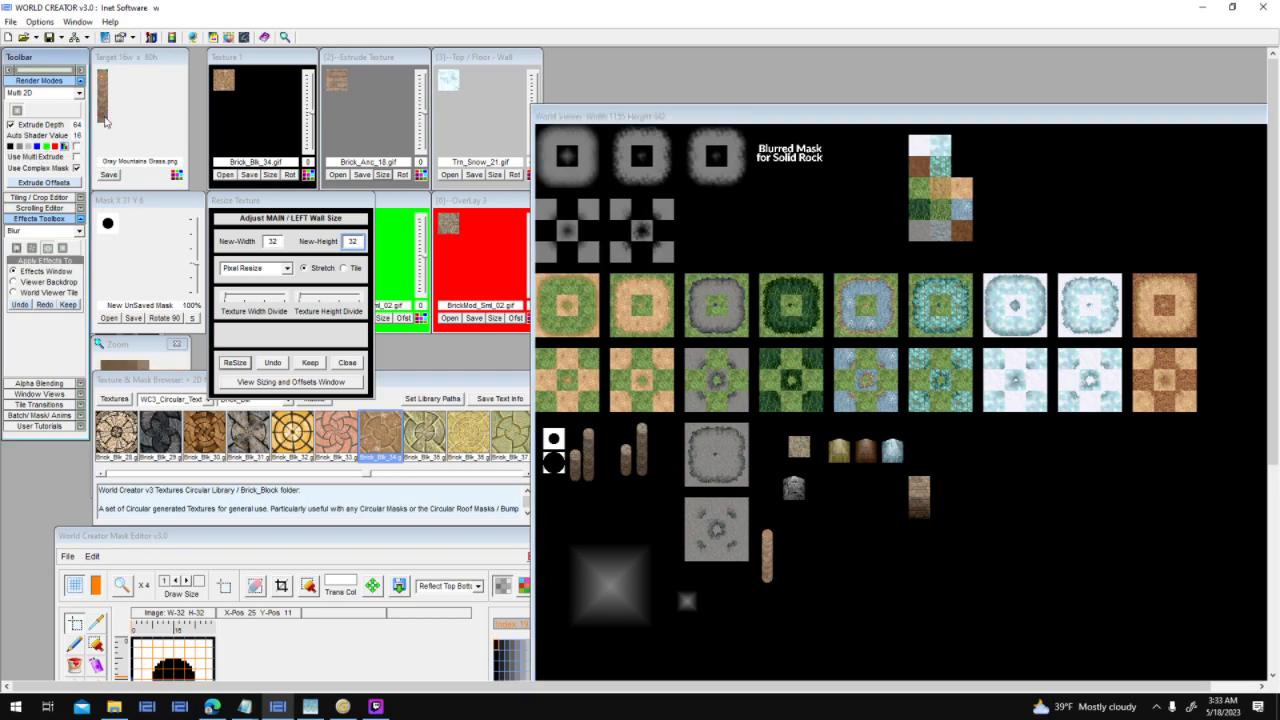
click(17, 112)
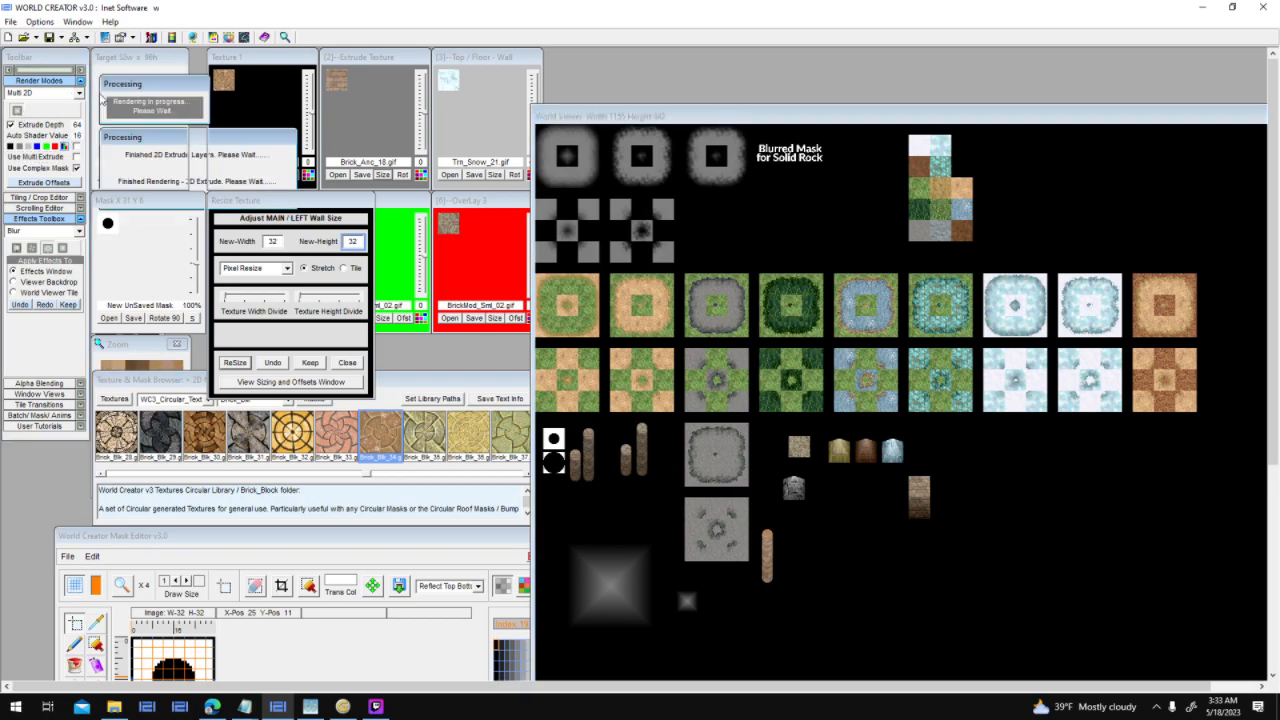
click(846, 556)
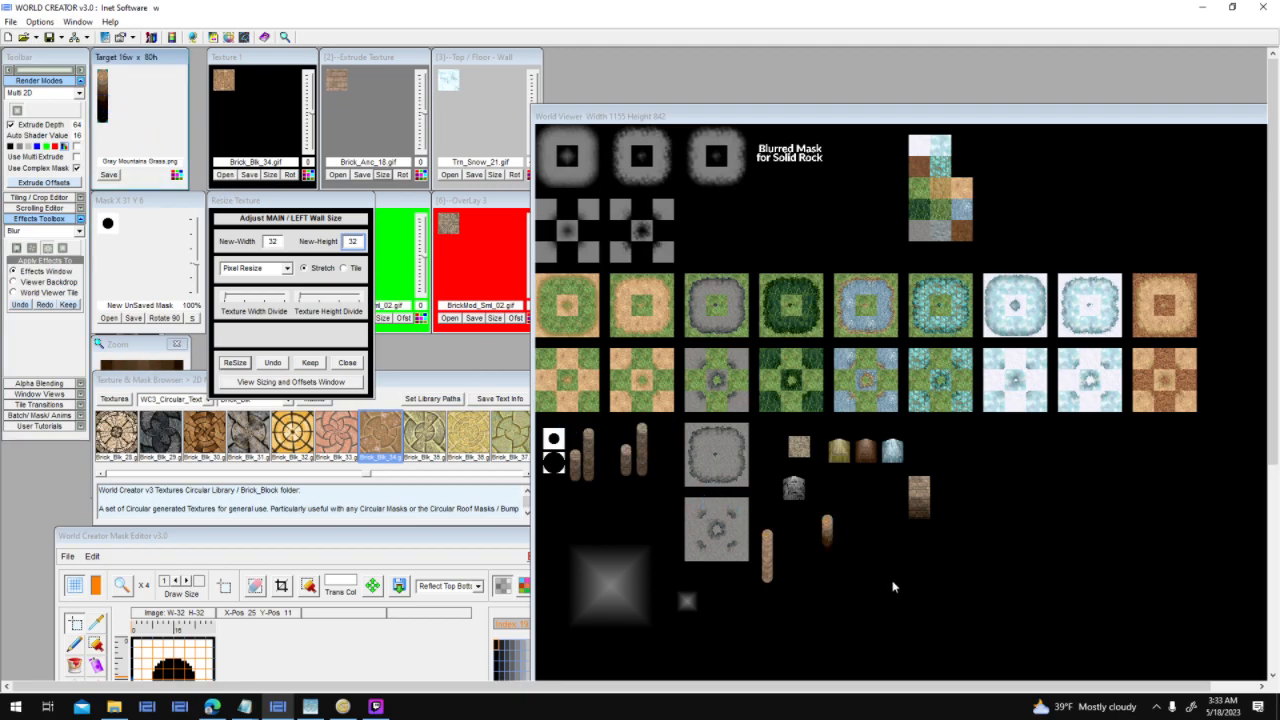
click(832, 553)
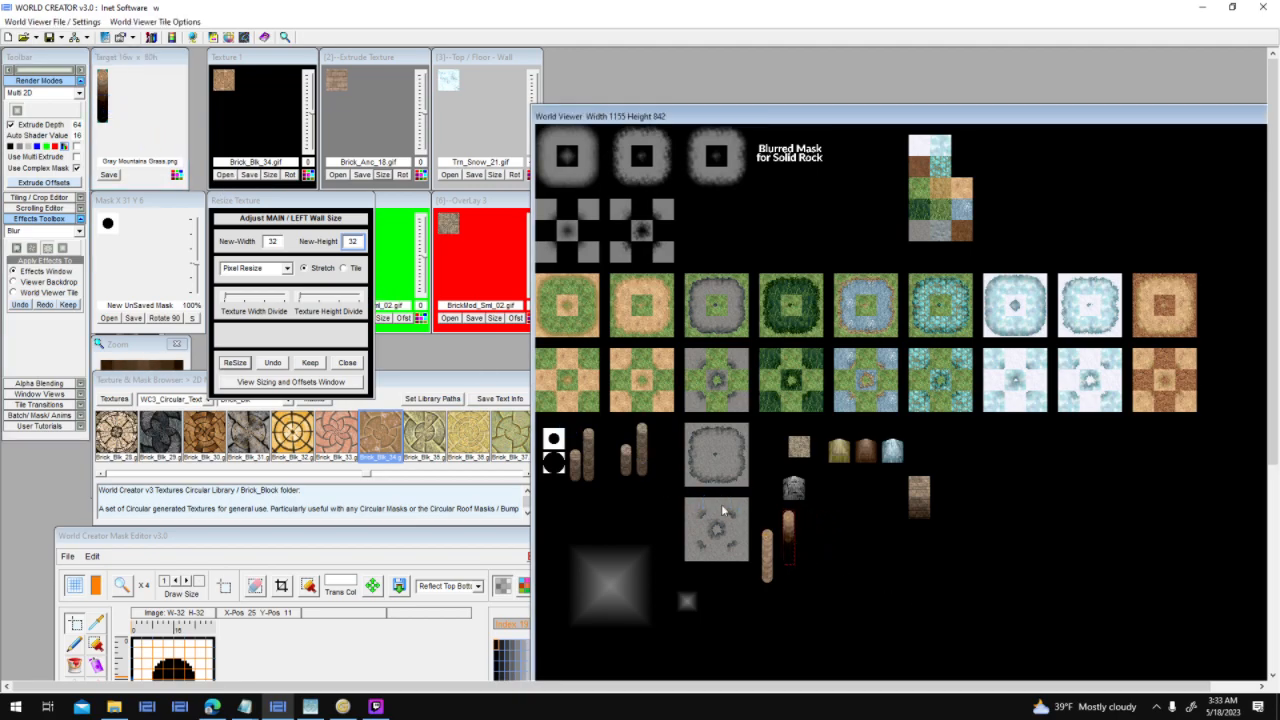
Render the column with an Auto Shader Value of 8.
click(78, 135)
text(8)
click(18, 113)
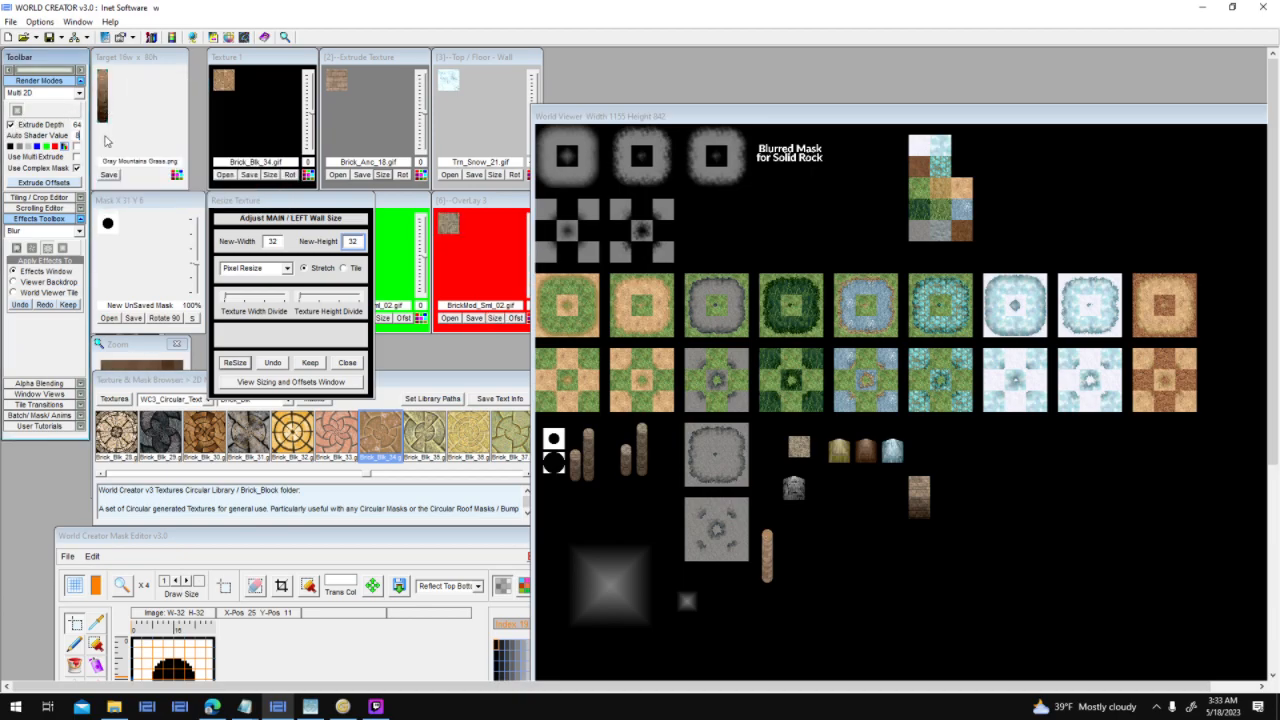
Render the column with an Auto Shader Value of 4 and place it next to the existing tall columns in the World Viewer.
click(78, 135)
text(4)
click(18, 113)
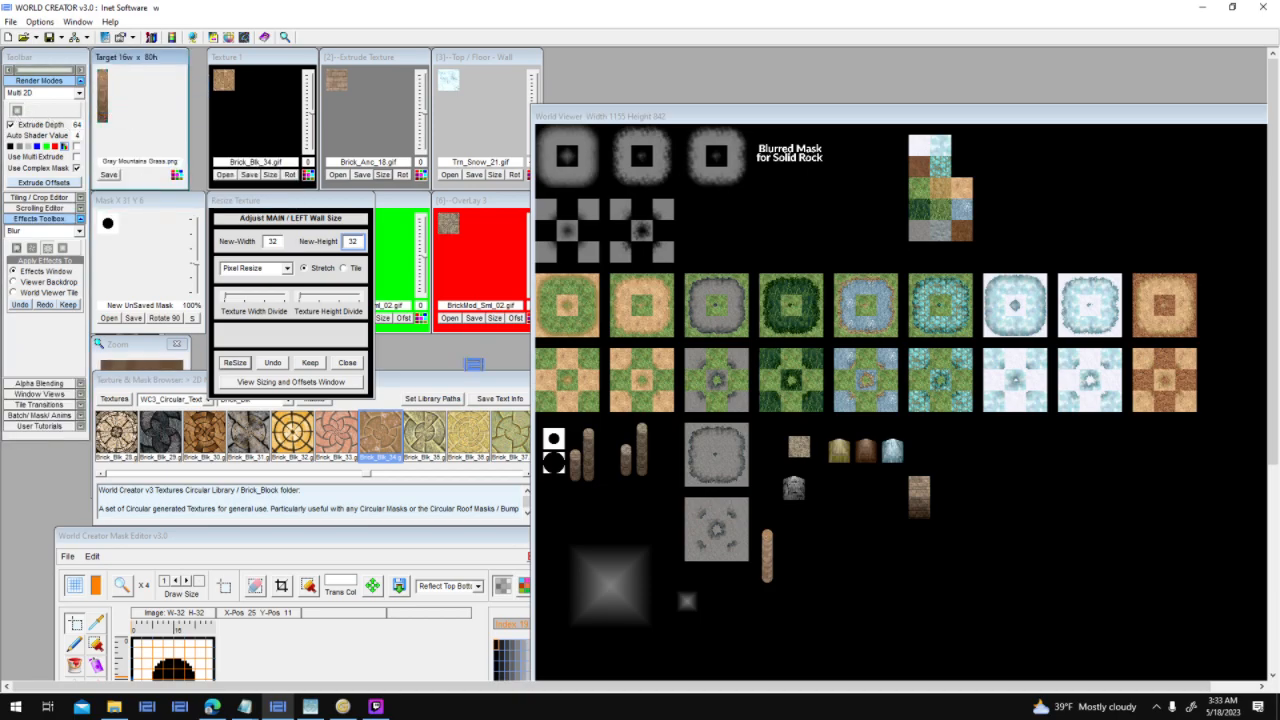
click(828, 584)
drag(659, 466, 658, 465)
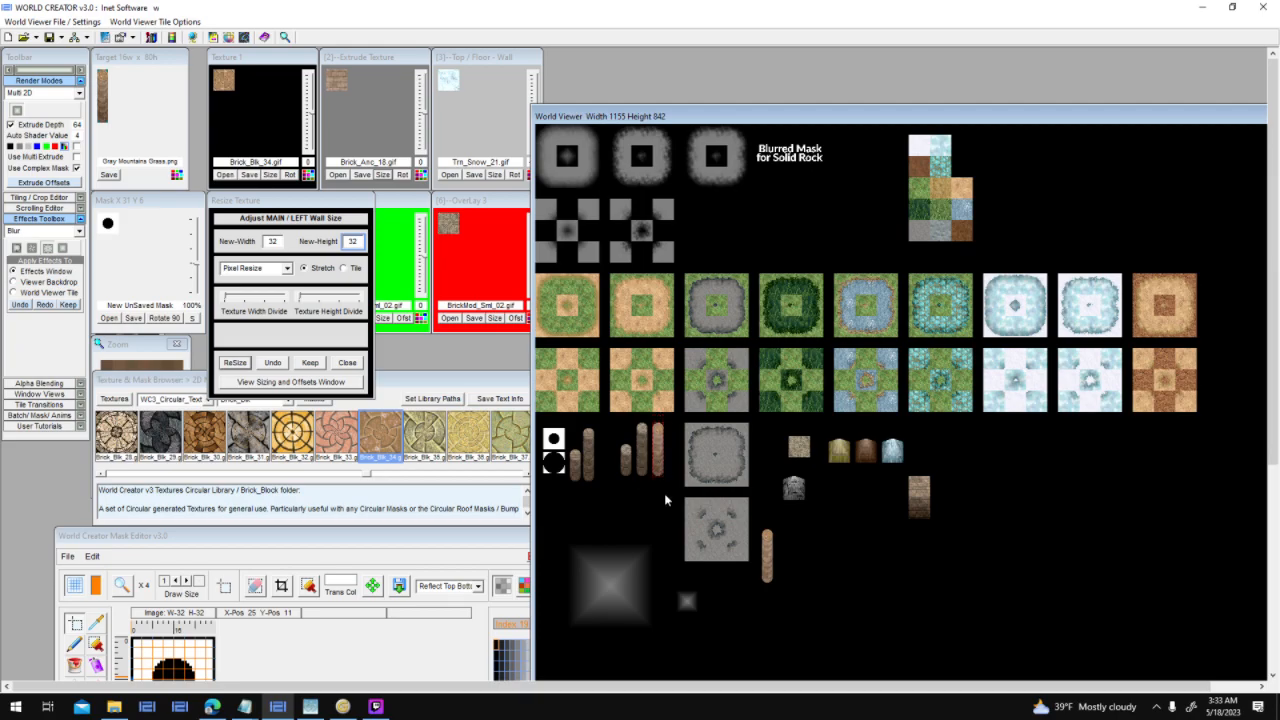
Render a shorter column with Extrude Depth 32 and Auto Shader Value 8, and place it at the end of the column row.
click(78, 125)
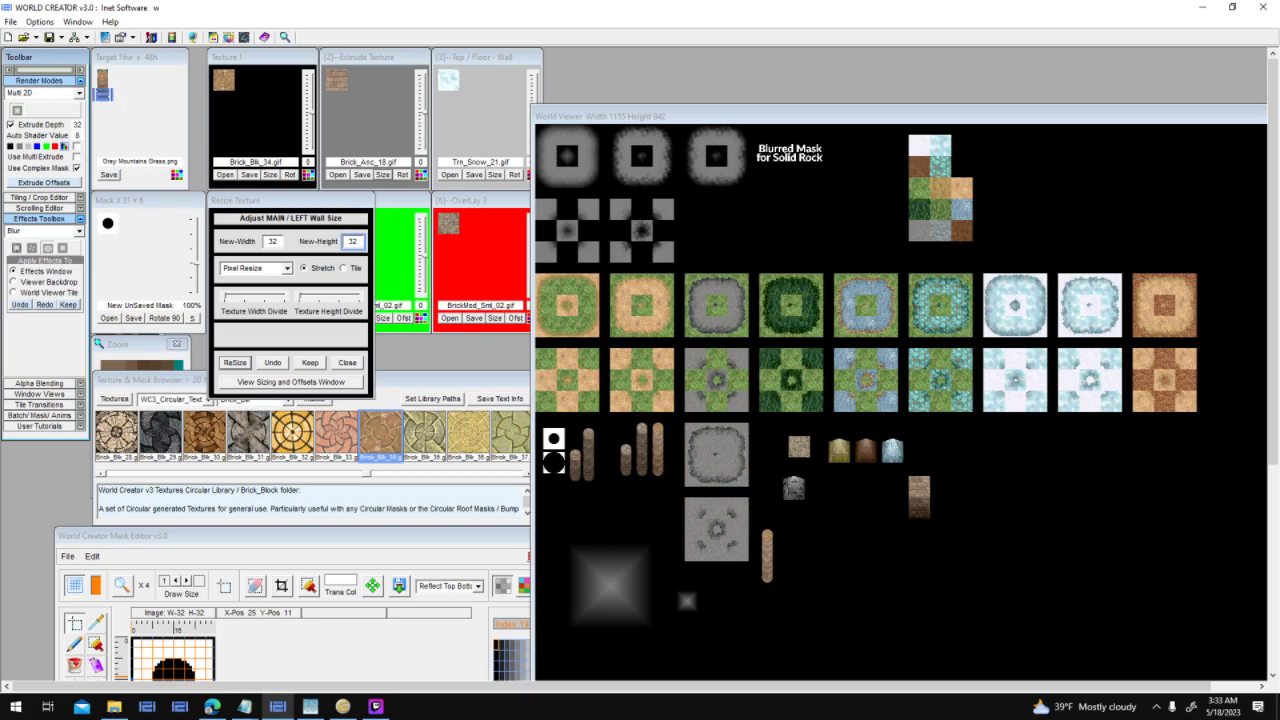
click(103, 95)
click(647, 495)
drag(651, 495, 675, 459)
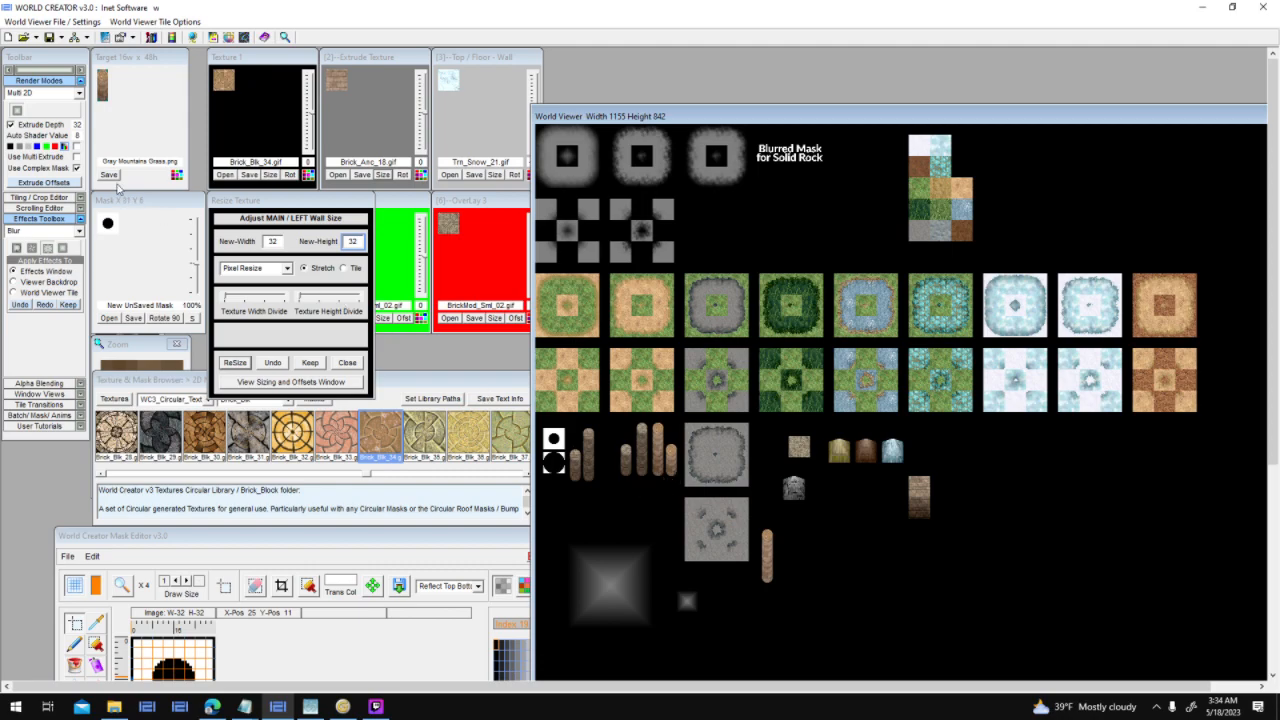
Render the short column with an Auto Shader Value of 16, place it between the two column groups and delete it.
click(78, 135)
text(16)
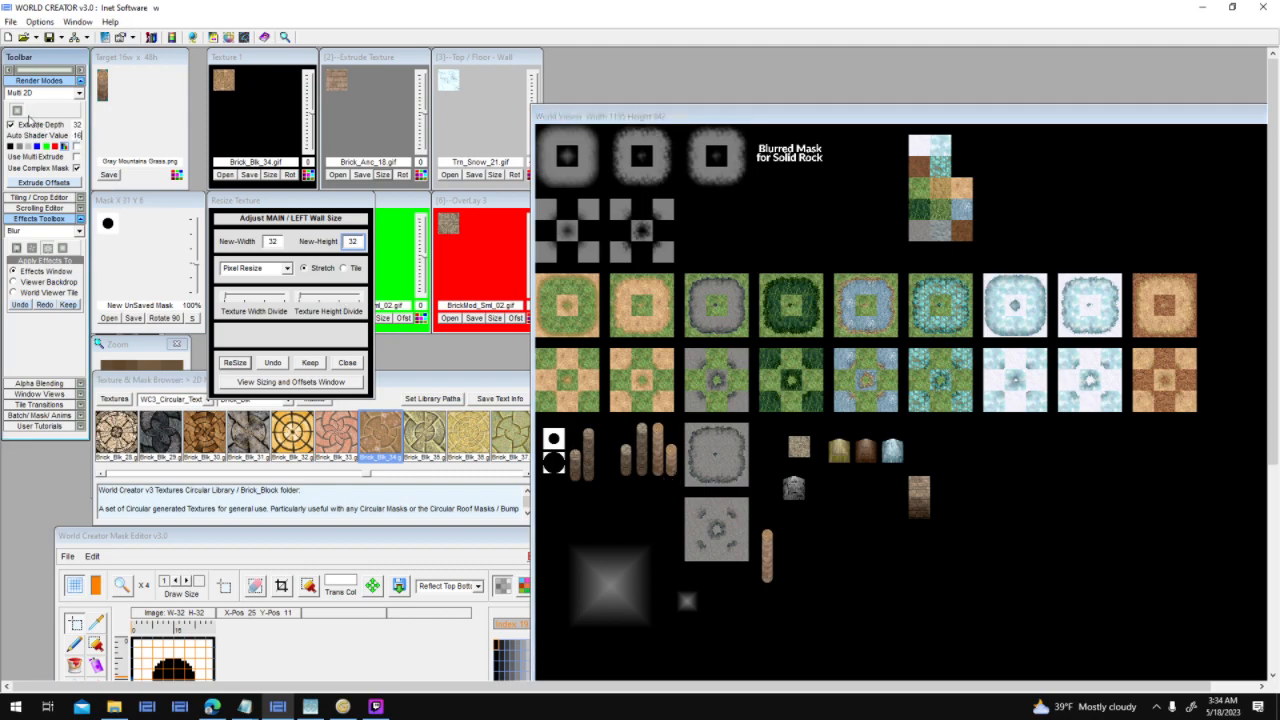
click(16, 110)
drag(103, 88, 606, 465)
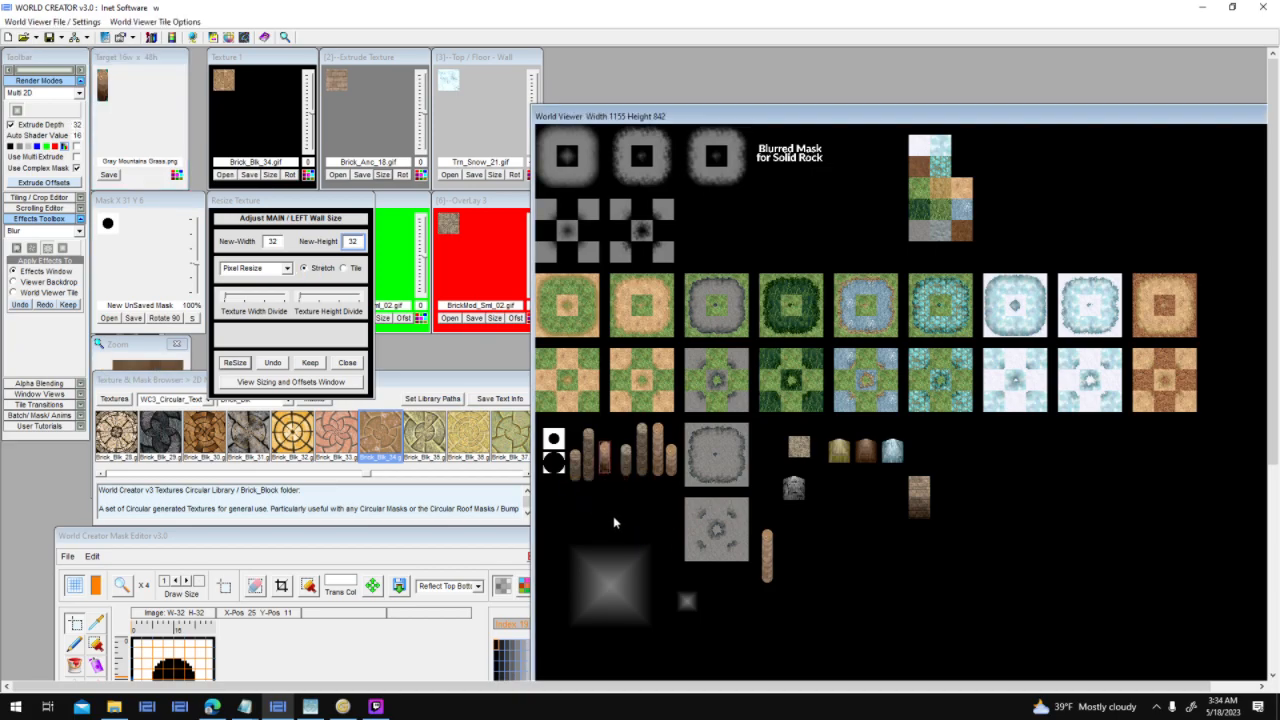
key(Delete)
Move the loose column above the grey pyramid mask in the World Viewer, keeping the darker tall column in its row.
click(659, 467)
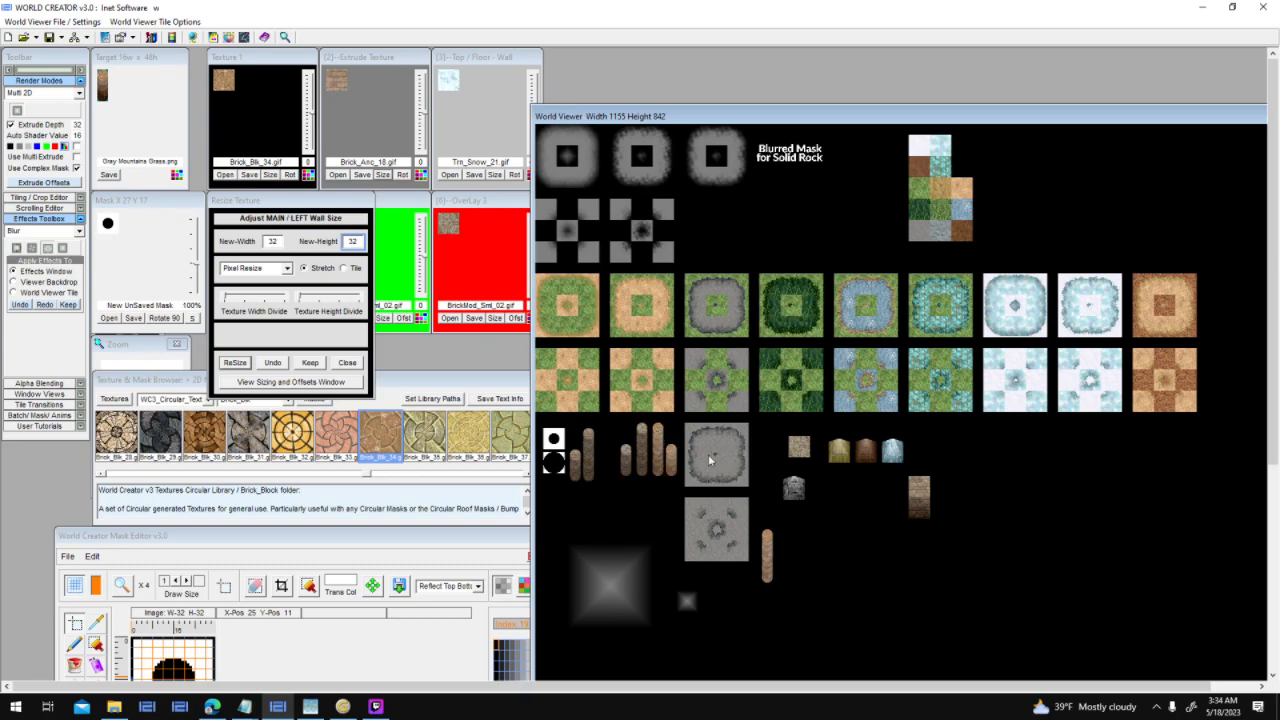
drag(769, 550, 572, 510)
drag(645, 438, 811, 461)
drag(688, 454, 642, 438)
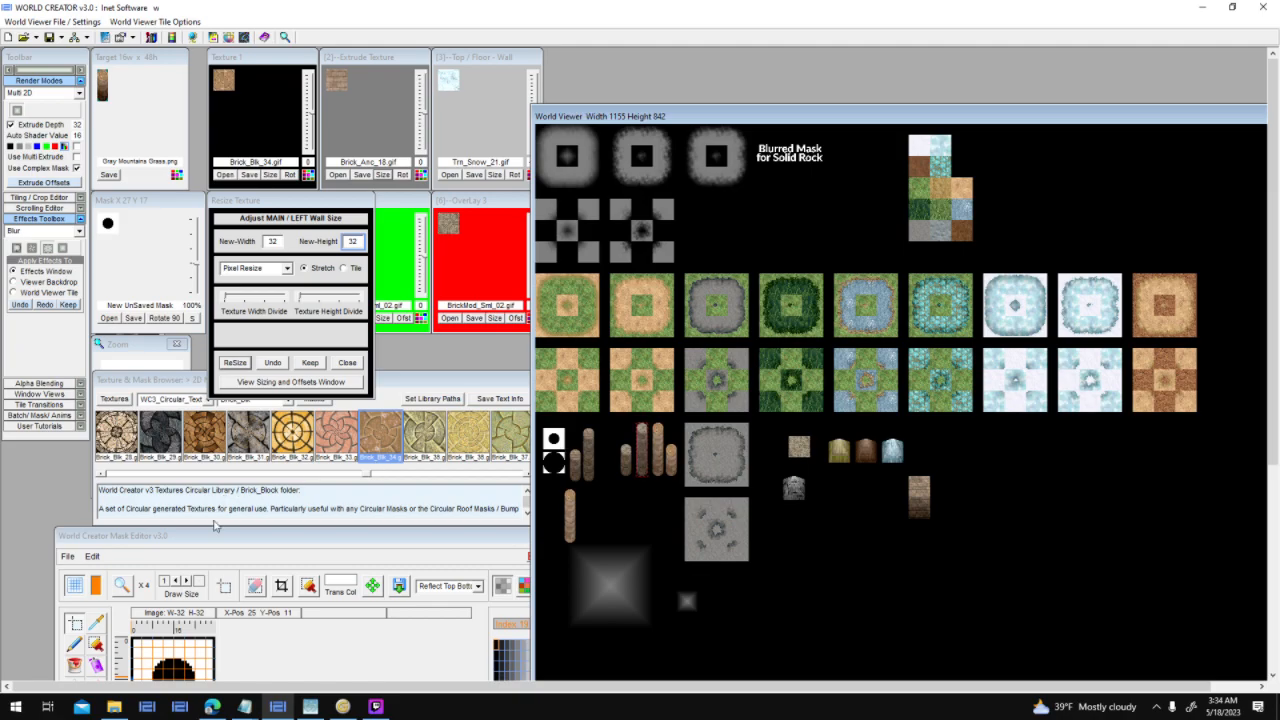
Examine the circle mask at X8 zoom in the Mask Editor, undoing and redoing its last edit.
click(218, 540)
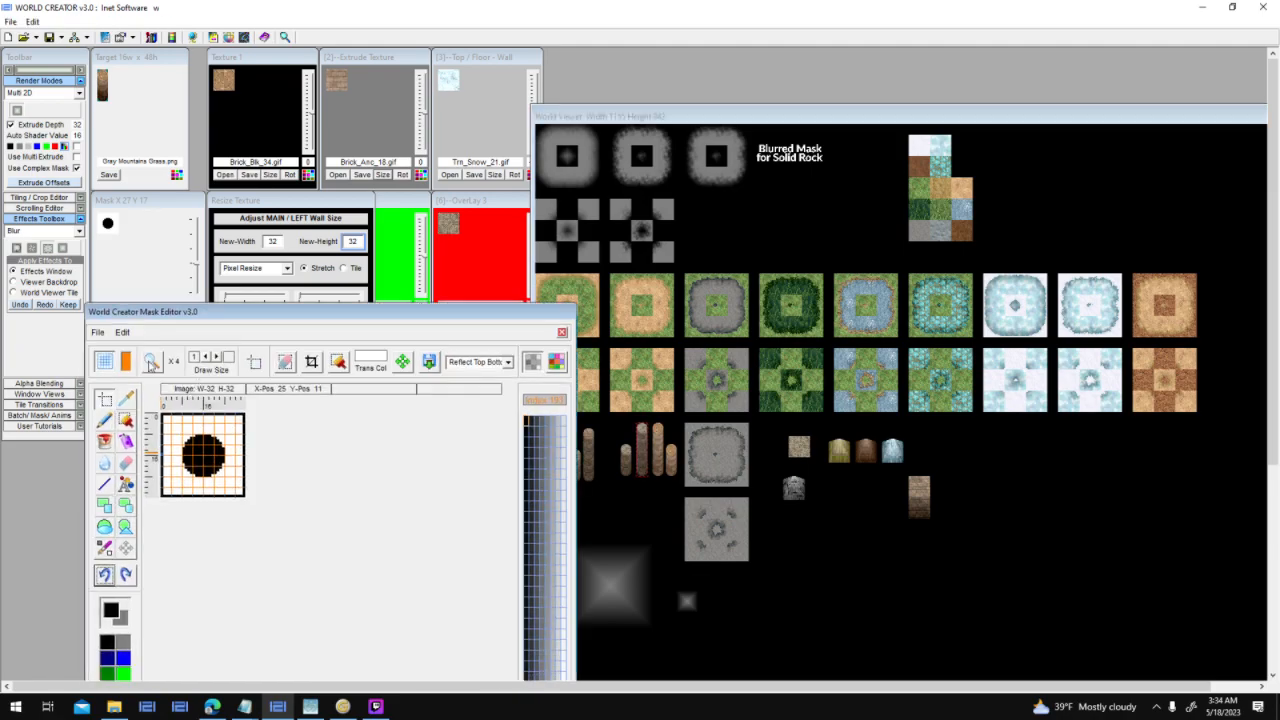
click(150, 362)
click(104, 575)
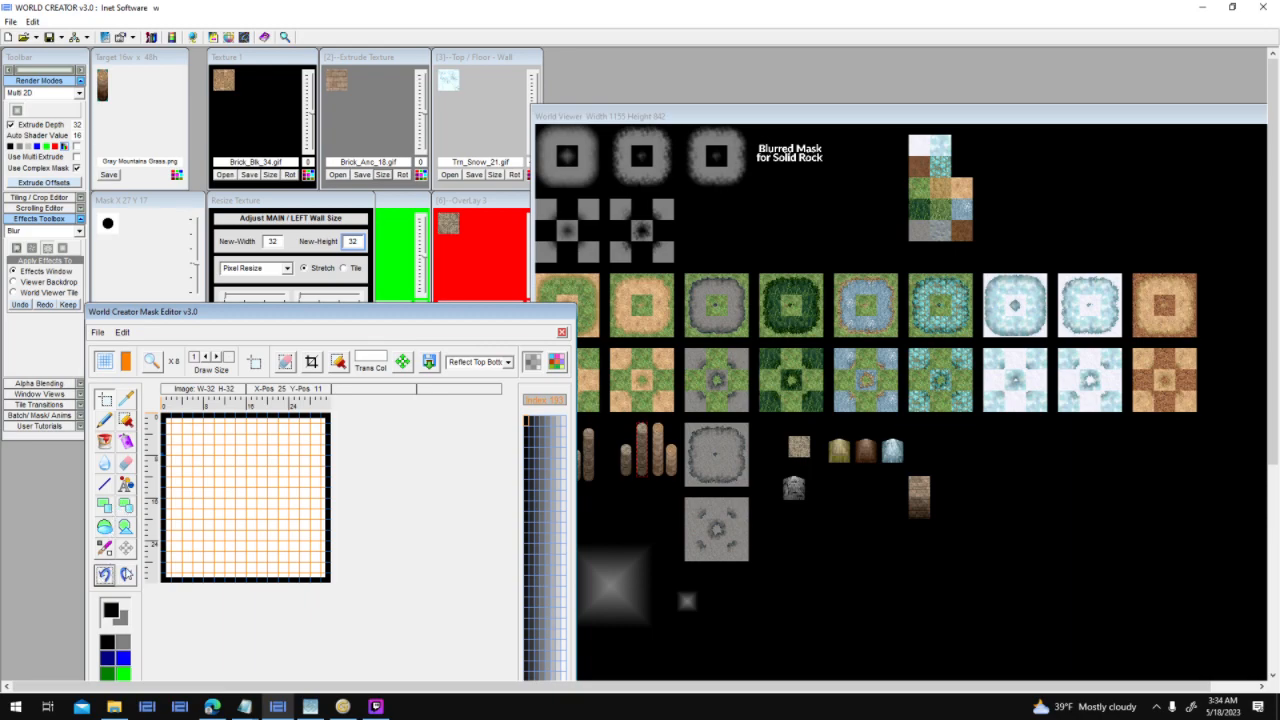
click(126, 574)
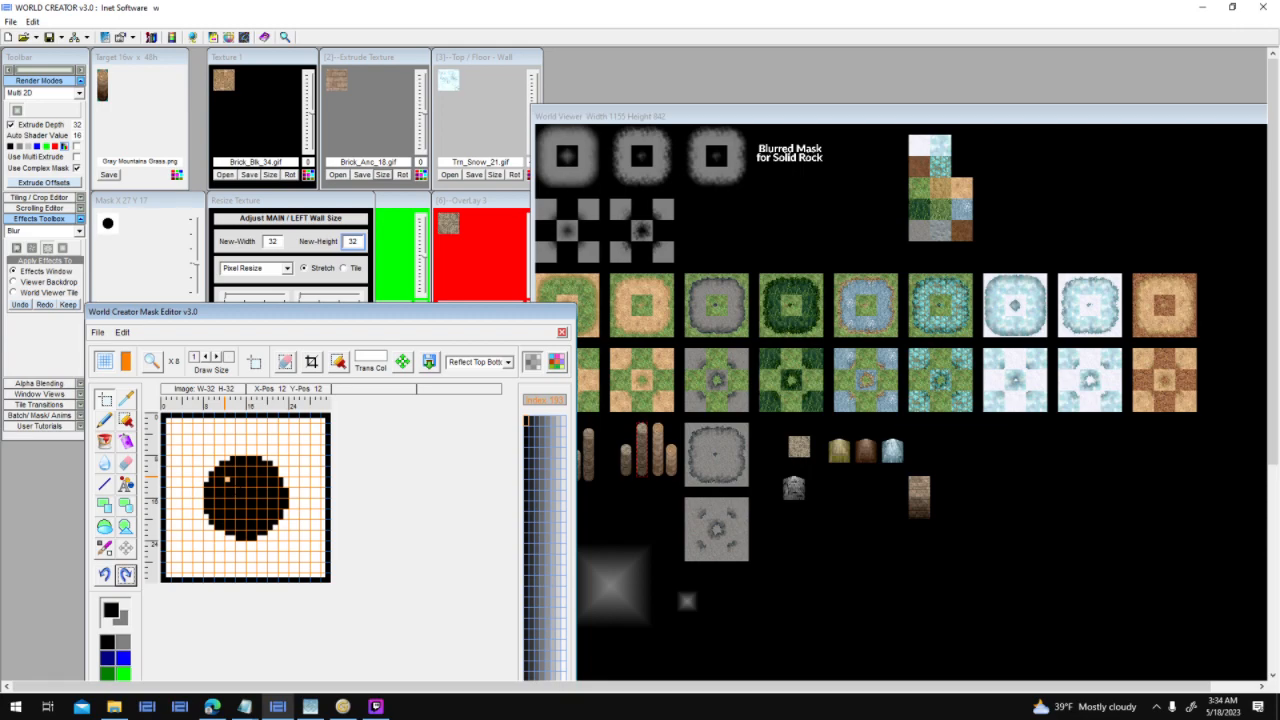
Draw a filled blue circle about 8 pixels in diameter at the centre of the black circle mask.
click(112, 657)
click(125, 657)
drag(231, 484, 272, 520)
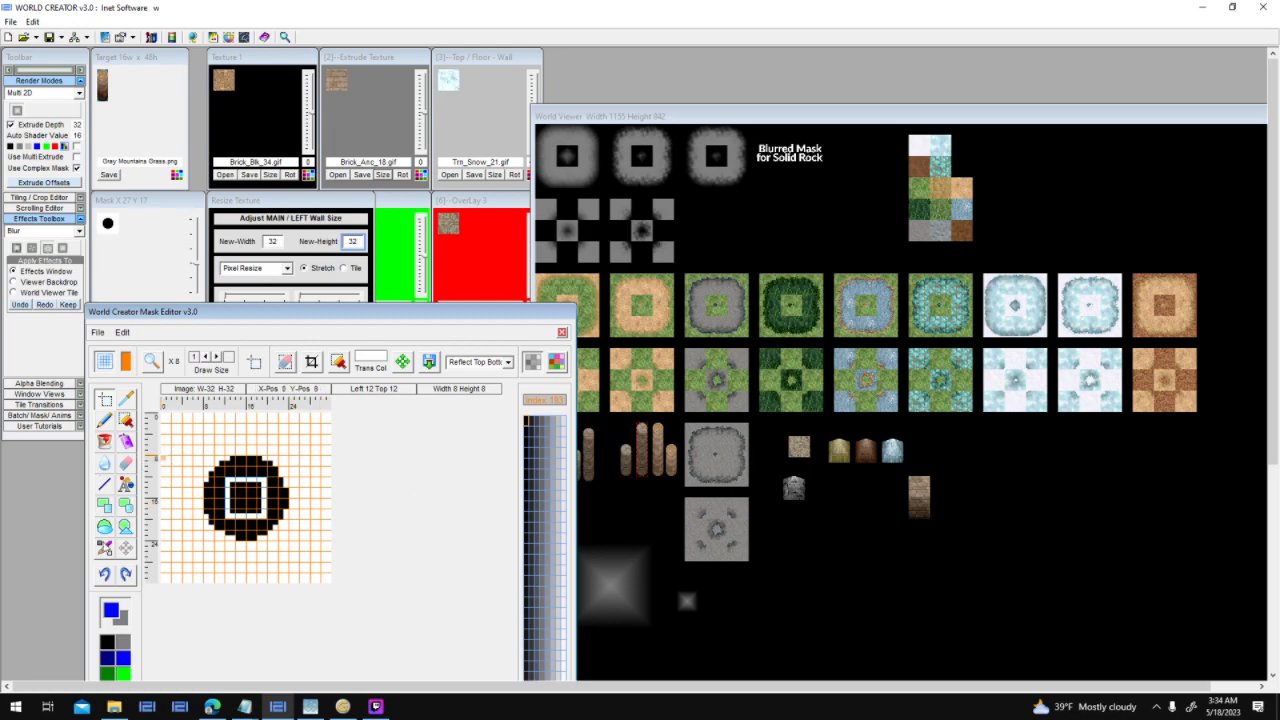
click(104, 527)
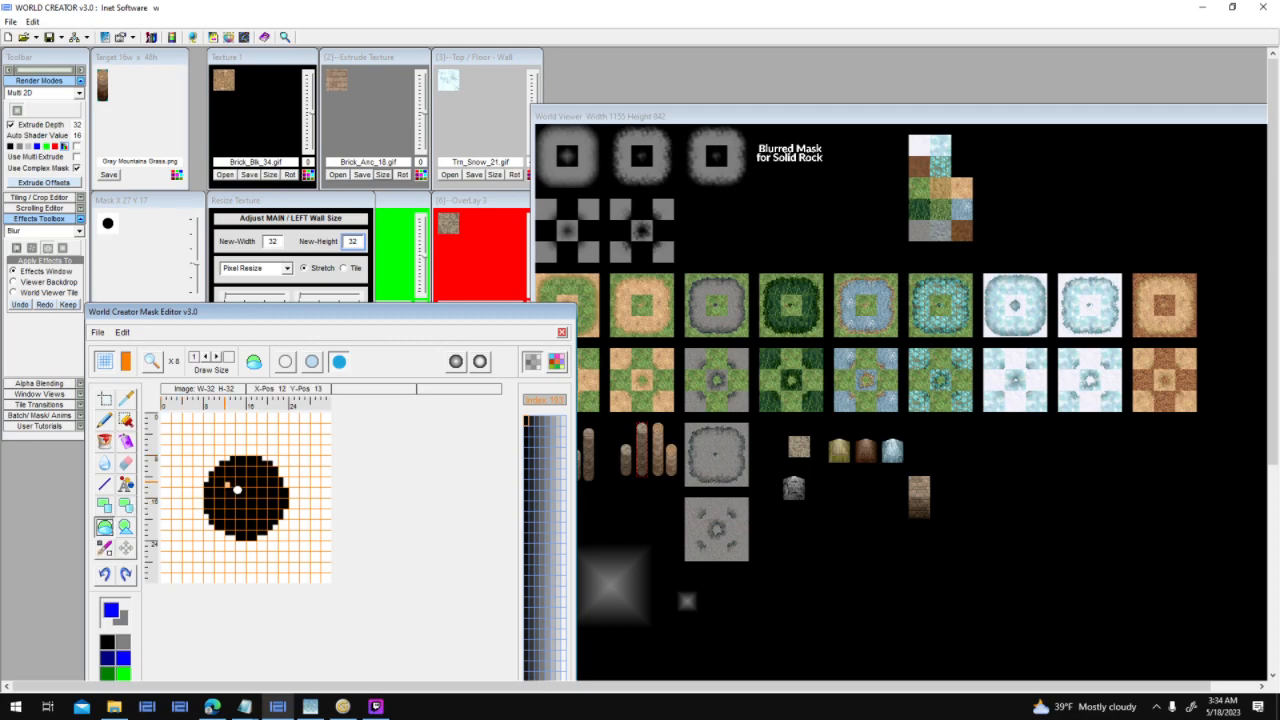
drag(236, 487, 268, 519)
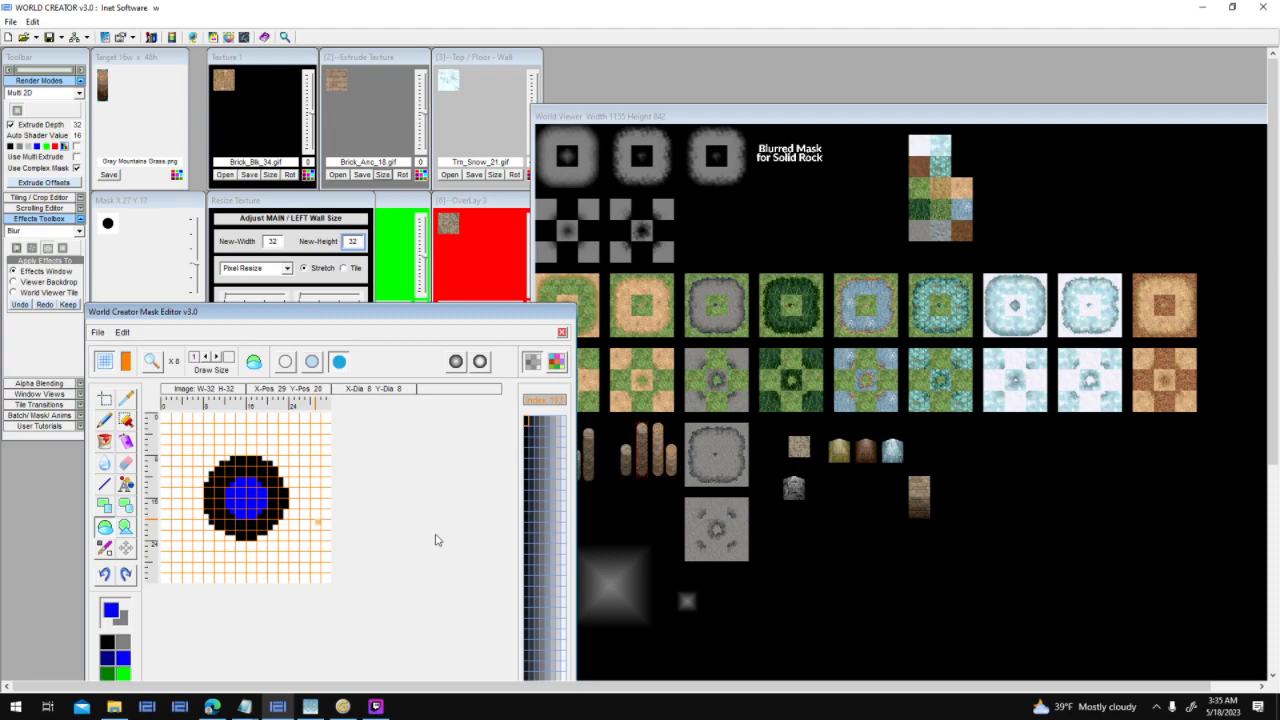
Fill the outer black ring of the mask with white and the inner blue circle with black.
click(105, 441)
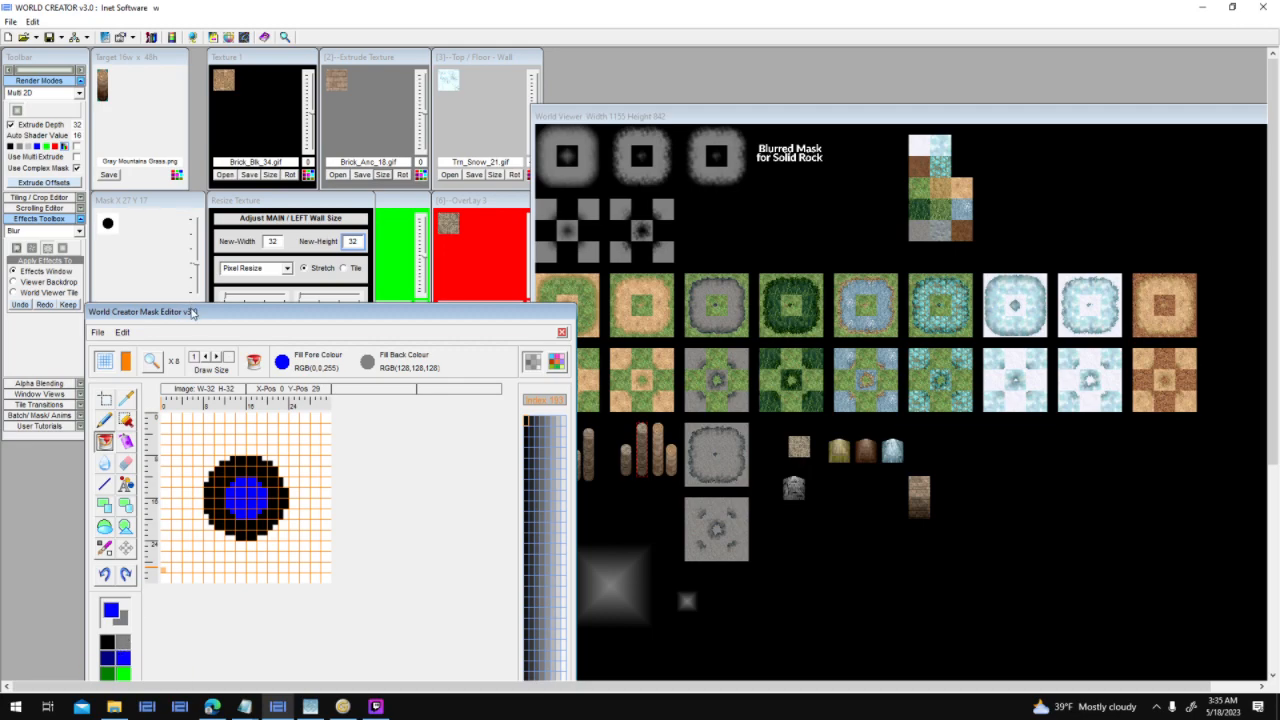
drag(194, 312, 195, 189)
right_click(124, 628)
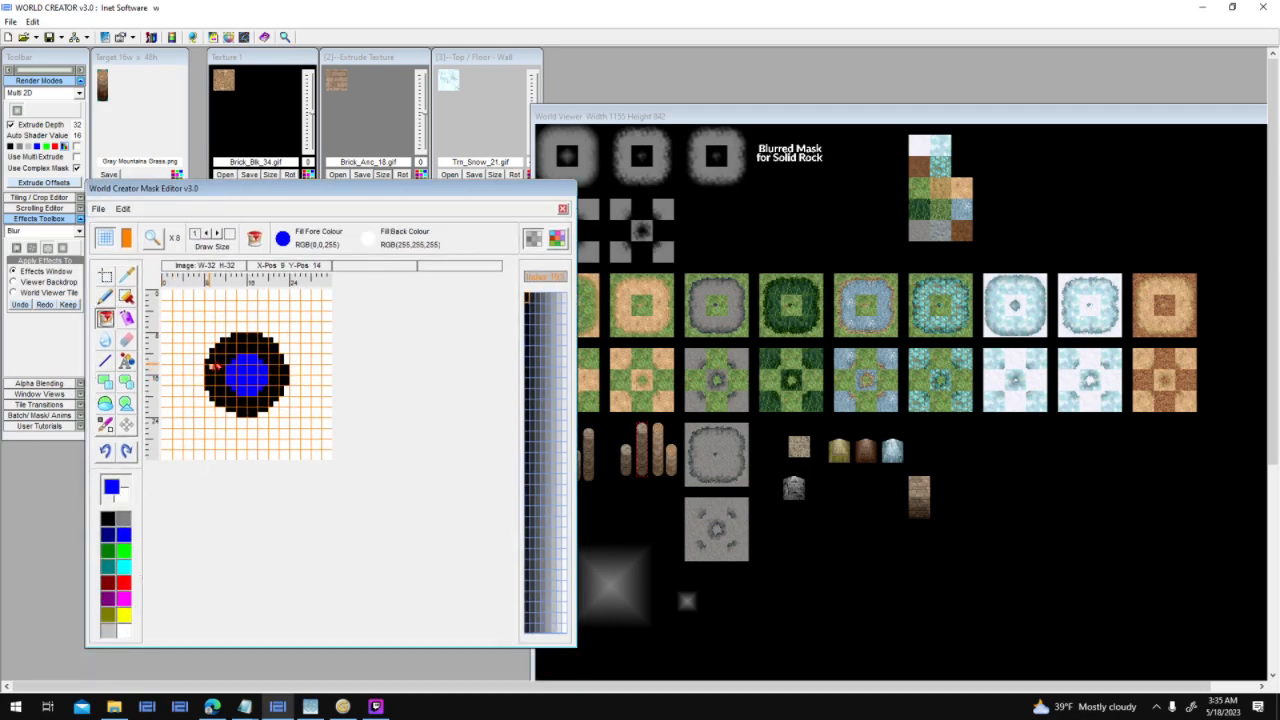
right_click(210, 370)
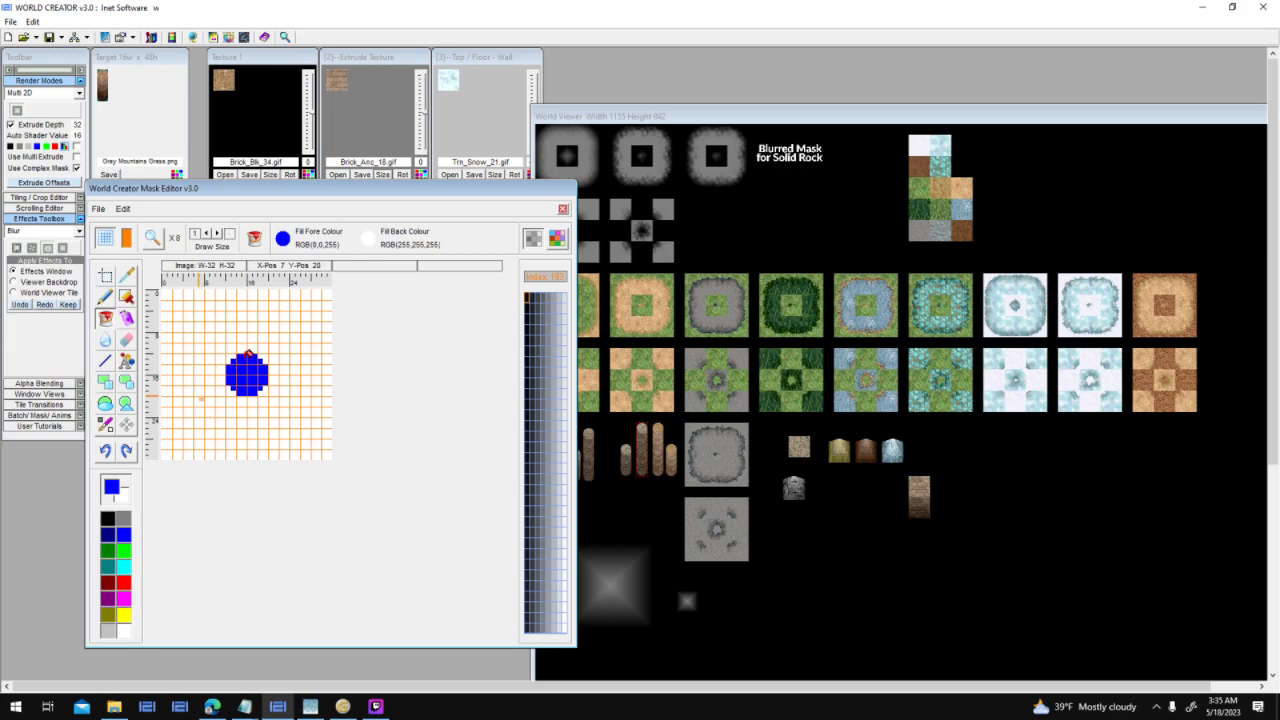
click(107, 516)
click(247, 375)
Render a thin column from the smaller circle mask with an Auto Shader Value of 8 and place it beside the small brick tile in the World Viewer.
drag(382, 189, 517, 192)
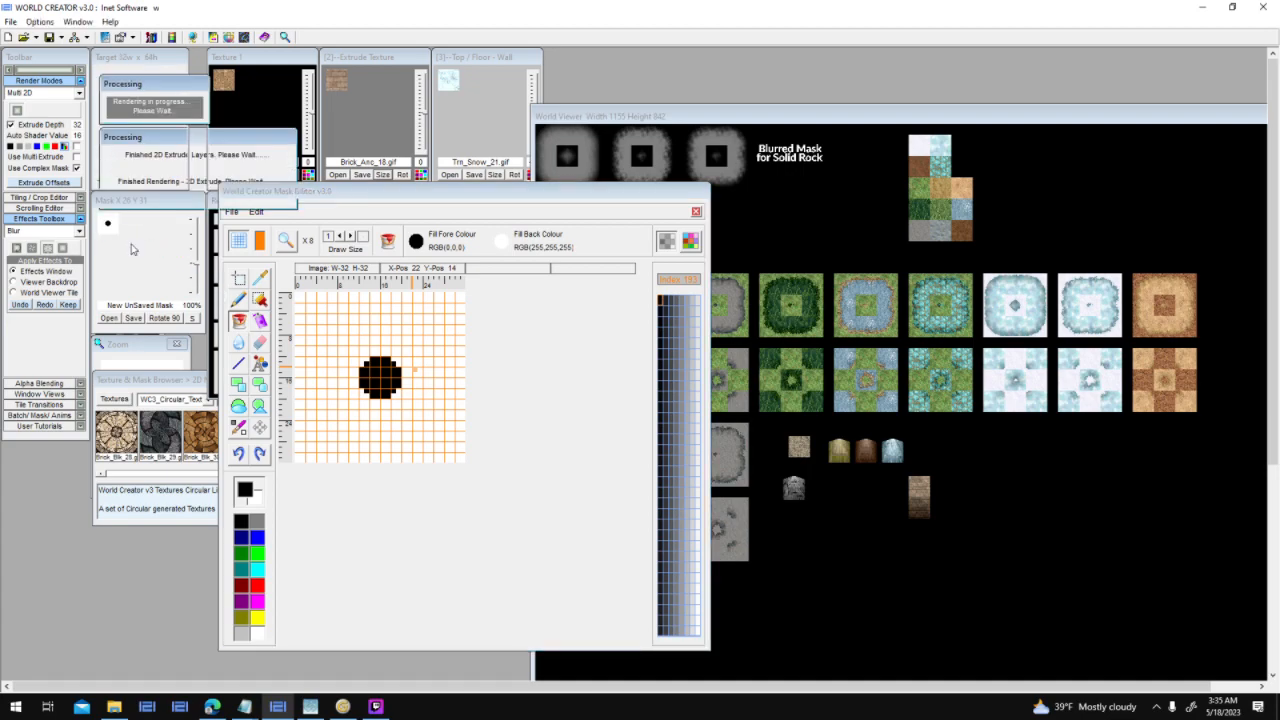
click(80, 124)
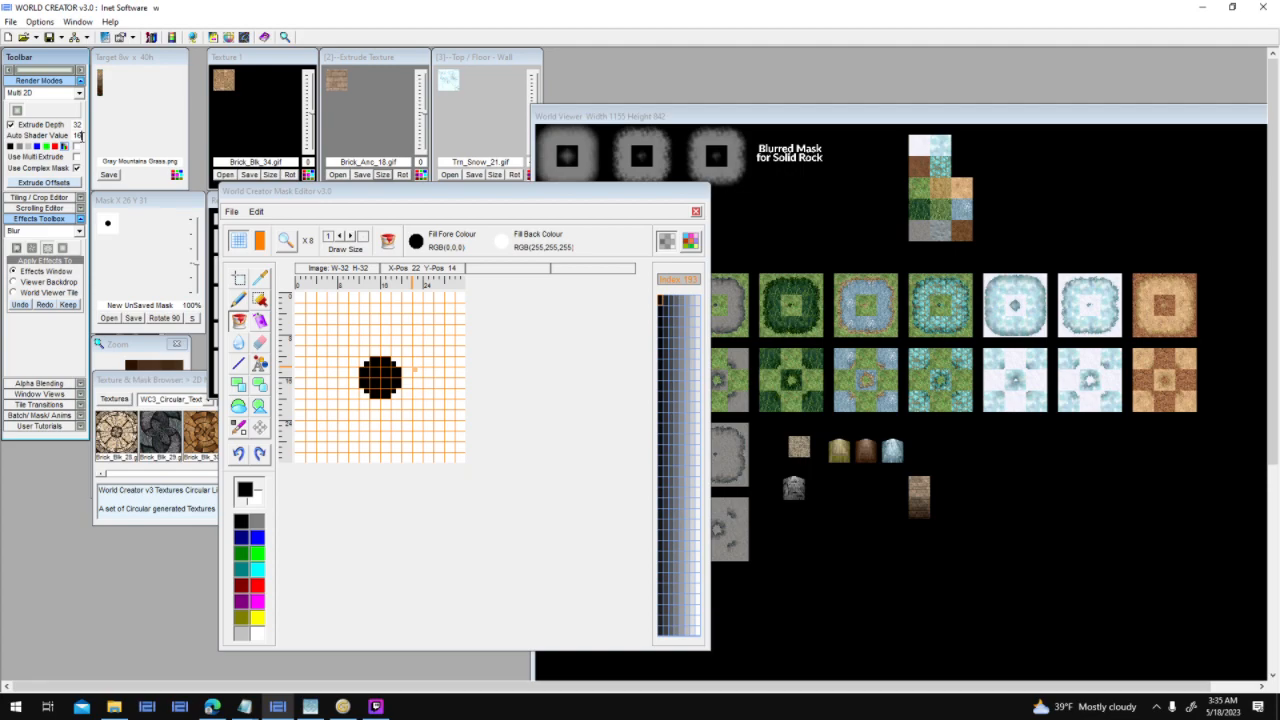
text(4)
click(22, 112)
drag(102, 88, 828, 556)
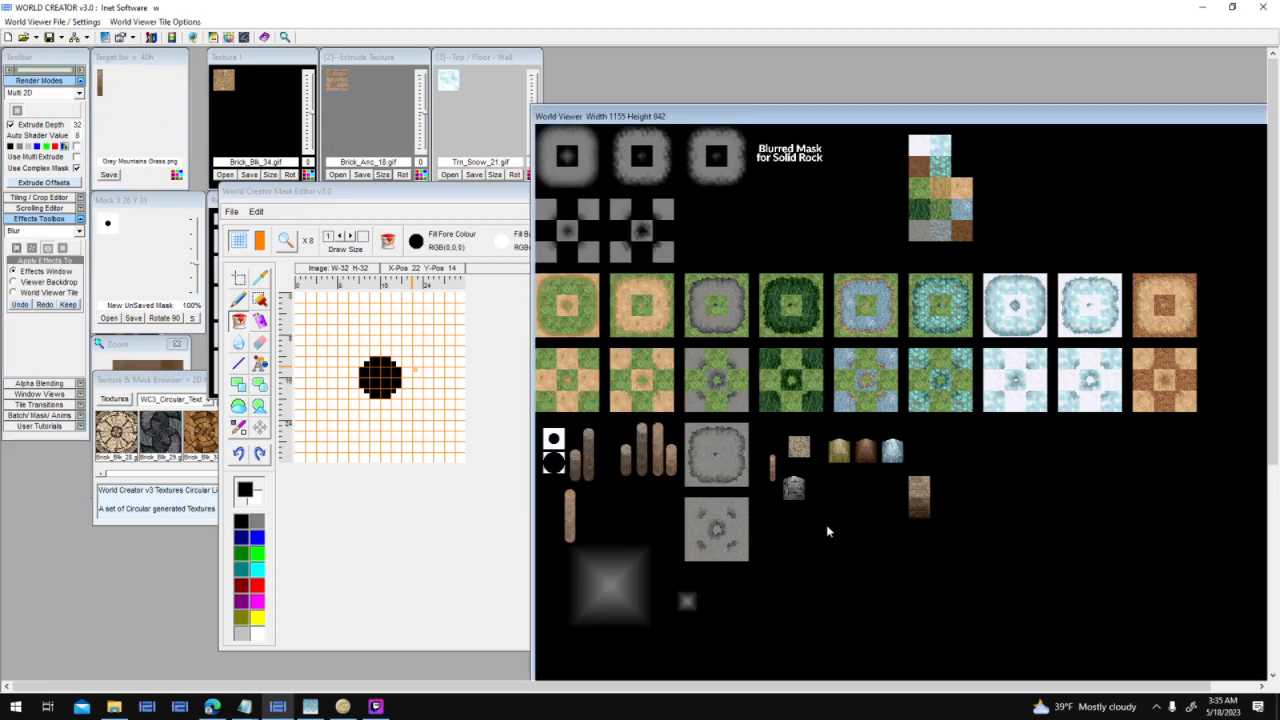
Store the current Texture 1 tile in the empty lower area of the World Viewer and load the small brick tile into Texture 1.
drag(803, 455, 836, 542)
drag(249, 85, 782, 610)
drag(375, 210, 255, 124)
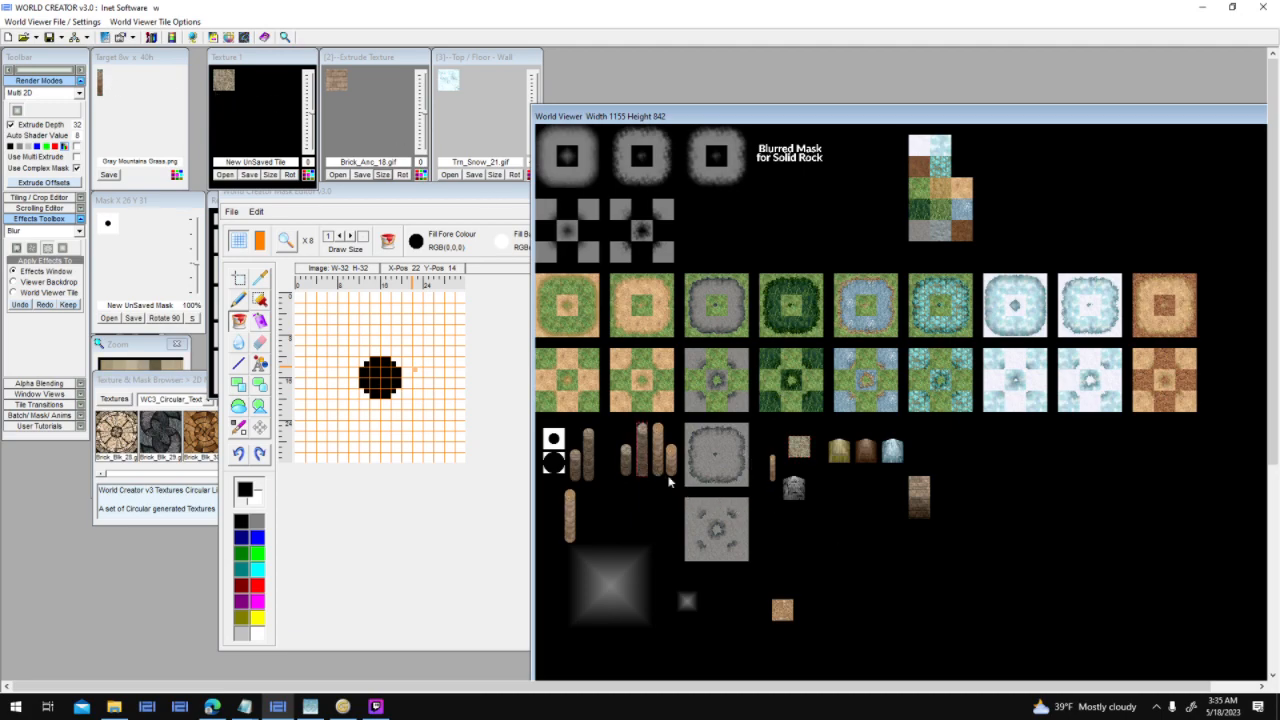
Load Brick_Anc_08 from the Brick_Ancient folder of the WC3_Textures1 library as the Extrude Texture.
click(142, 382)
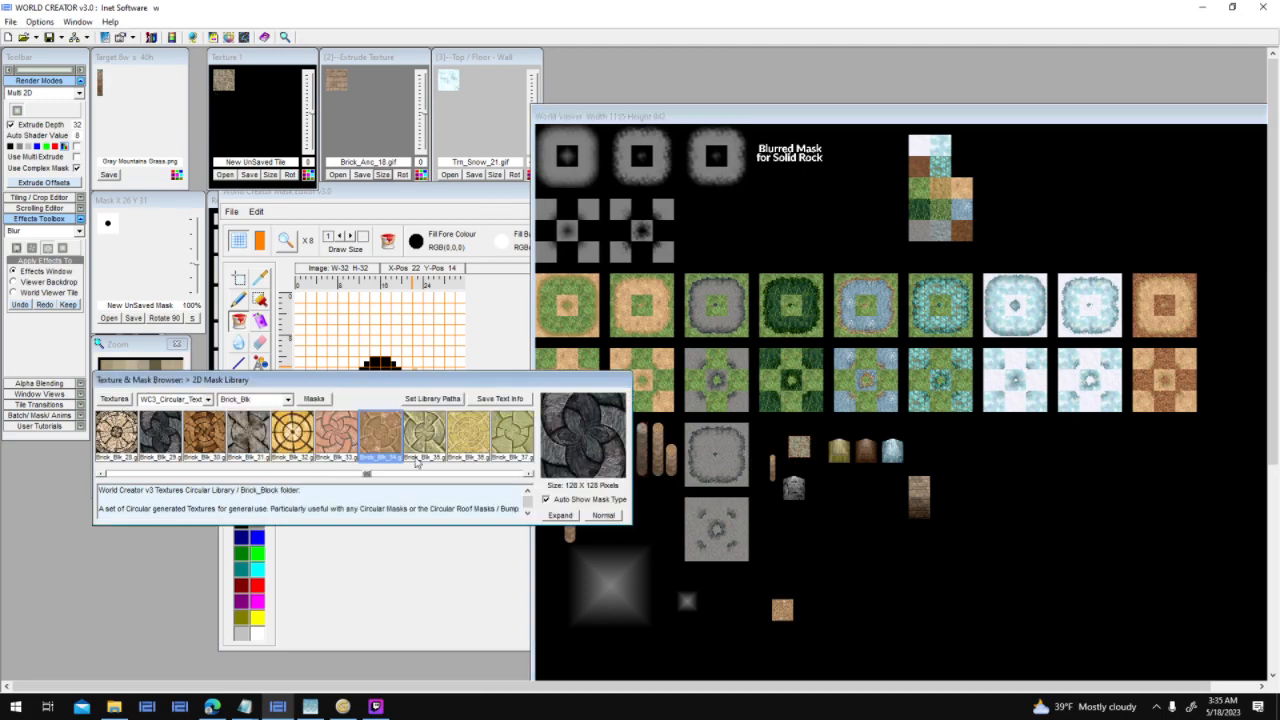
click(208, 400)
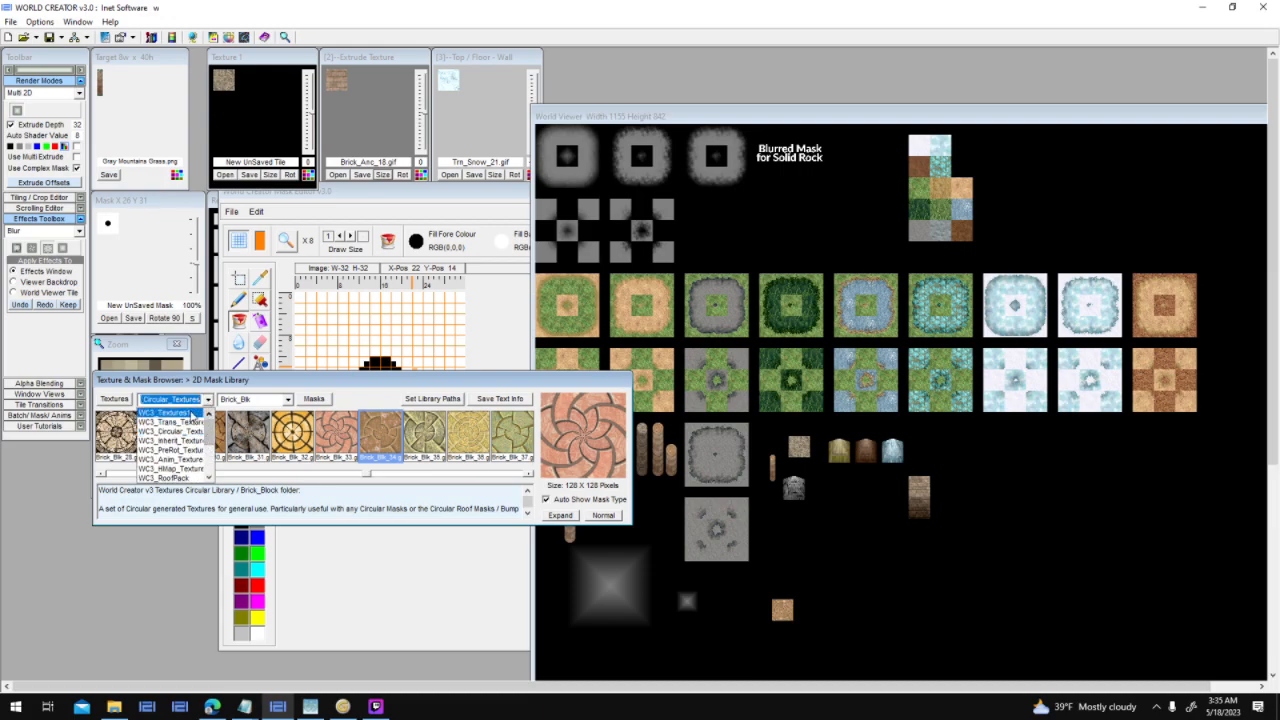
click(191, 414)
click(288, 399)
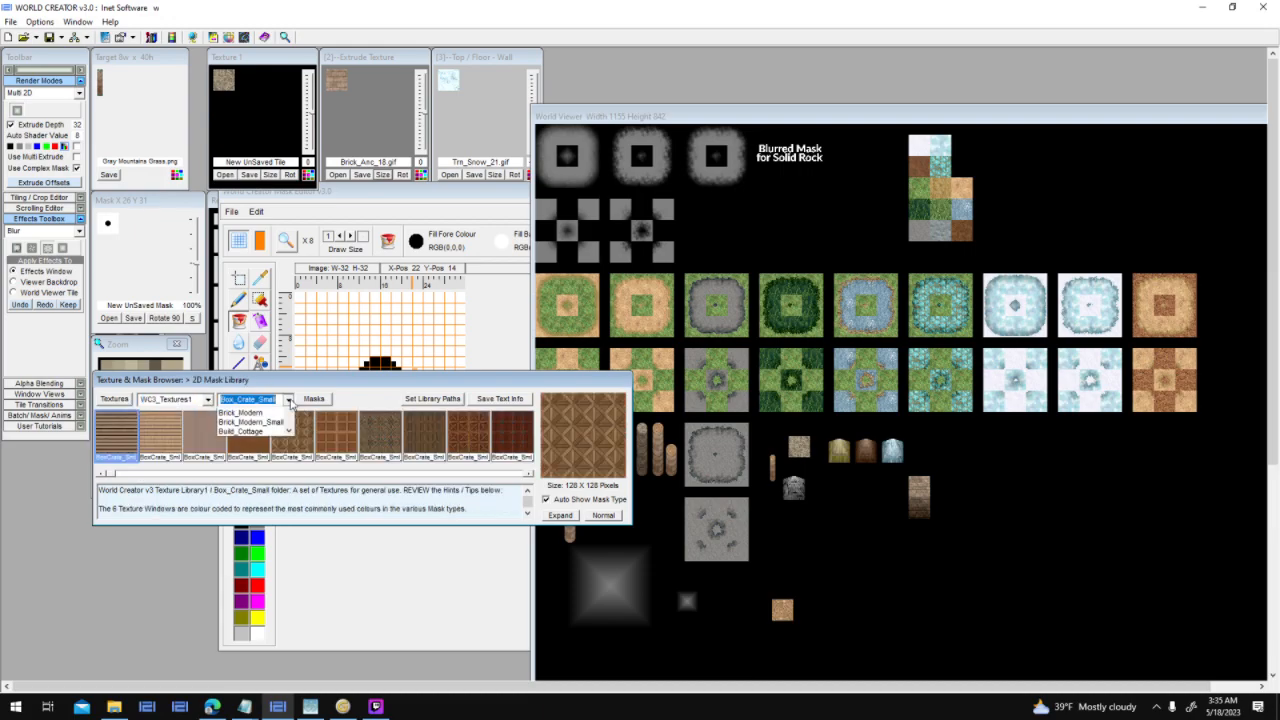
click(275, 422)
drag(426, 440, 358, 123)
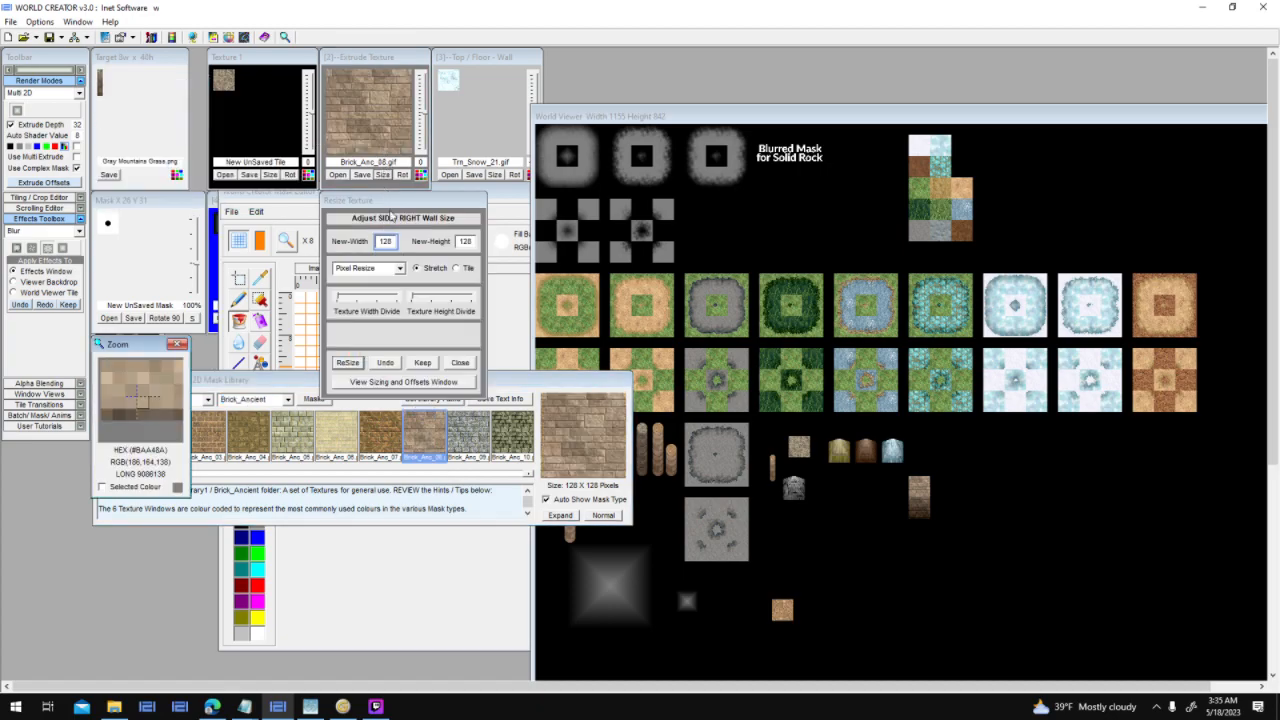
Resize the Extrude Texture to 64 x 64 with the Tile option and keep the result.
double_click(394, 242)
text(64)
double_click(469, 243)
text(64)
click(464, 268)
click(345, 363)
click(422, 362)
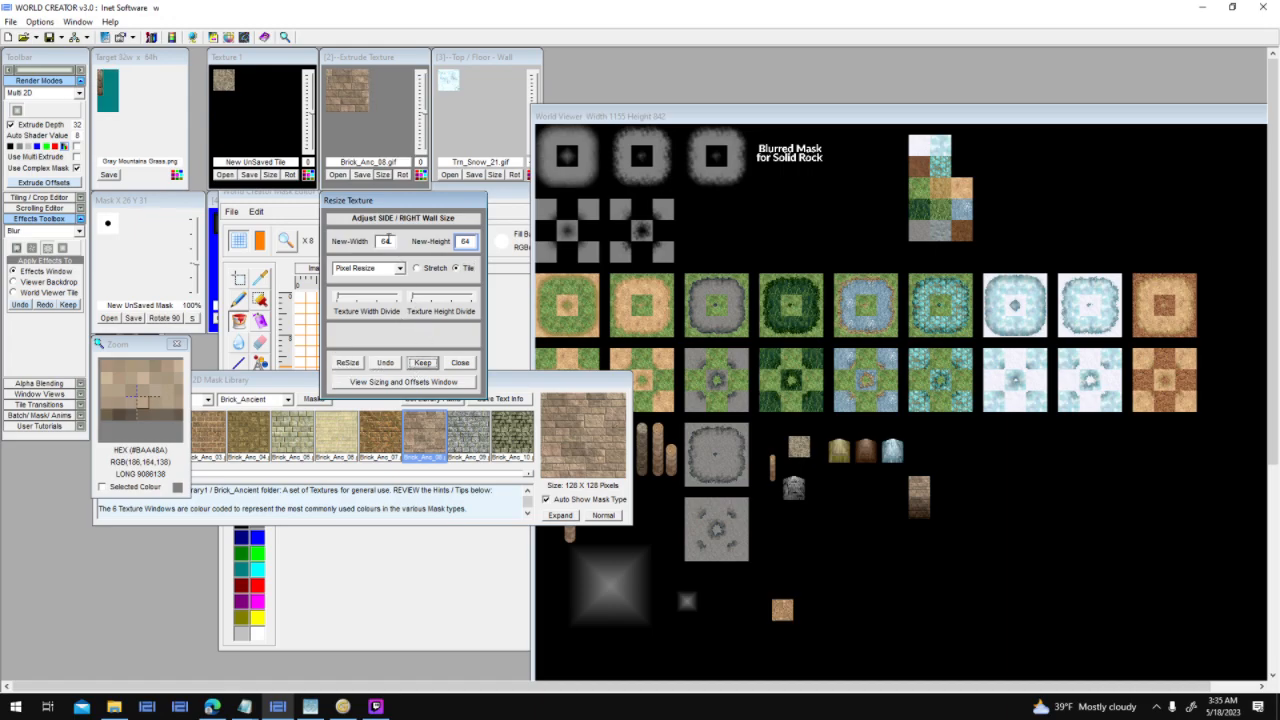
Try to resize the Extrude Texture to 32 x 32 in Tile mode and undo it.
text(32)
key(Tab)
text(32)
click(347, 363)
click(389, 366)
click(420, 364)
Resize the Extrude Texture to 32 x 32 with the Stretch option and render the thin column with it.
double_click(389, 241)
text(32)
double_click(460, 242)
text(32)
click(418, 269)
click(353, 364)
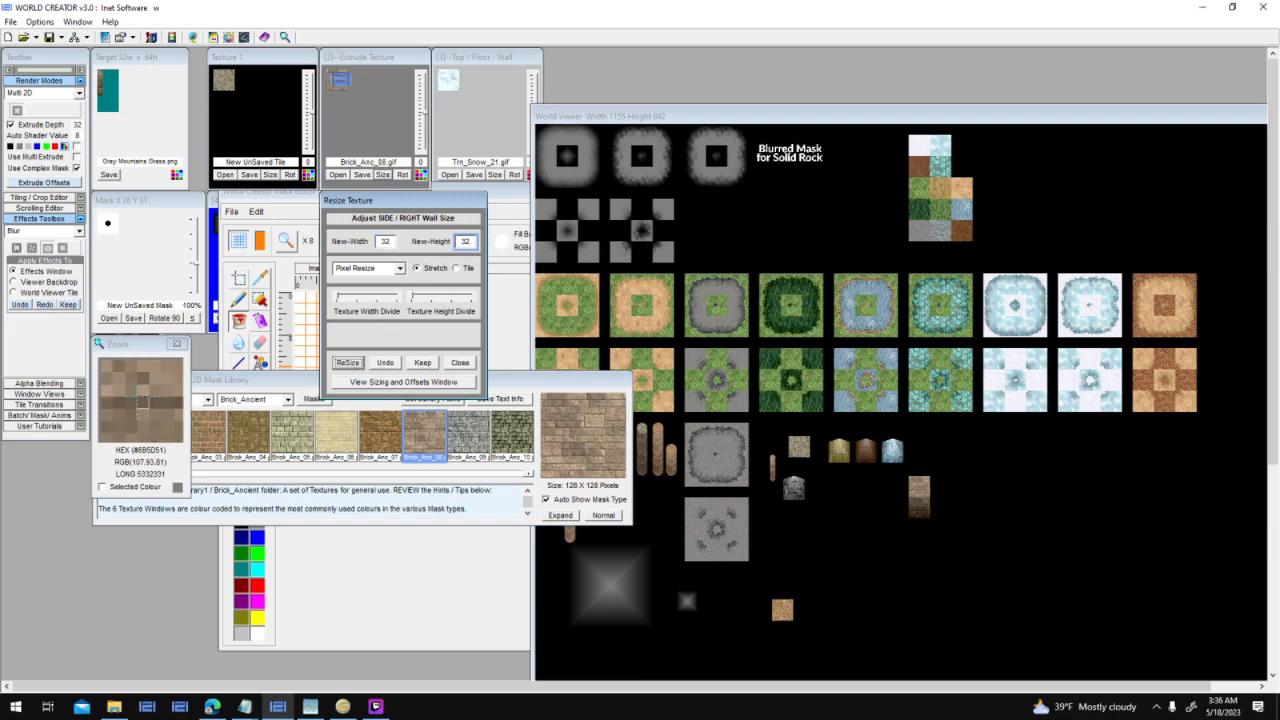
click(340, 86)
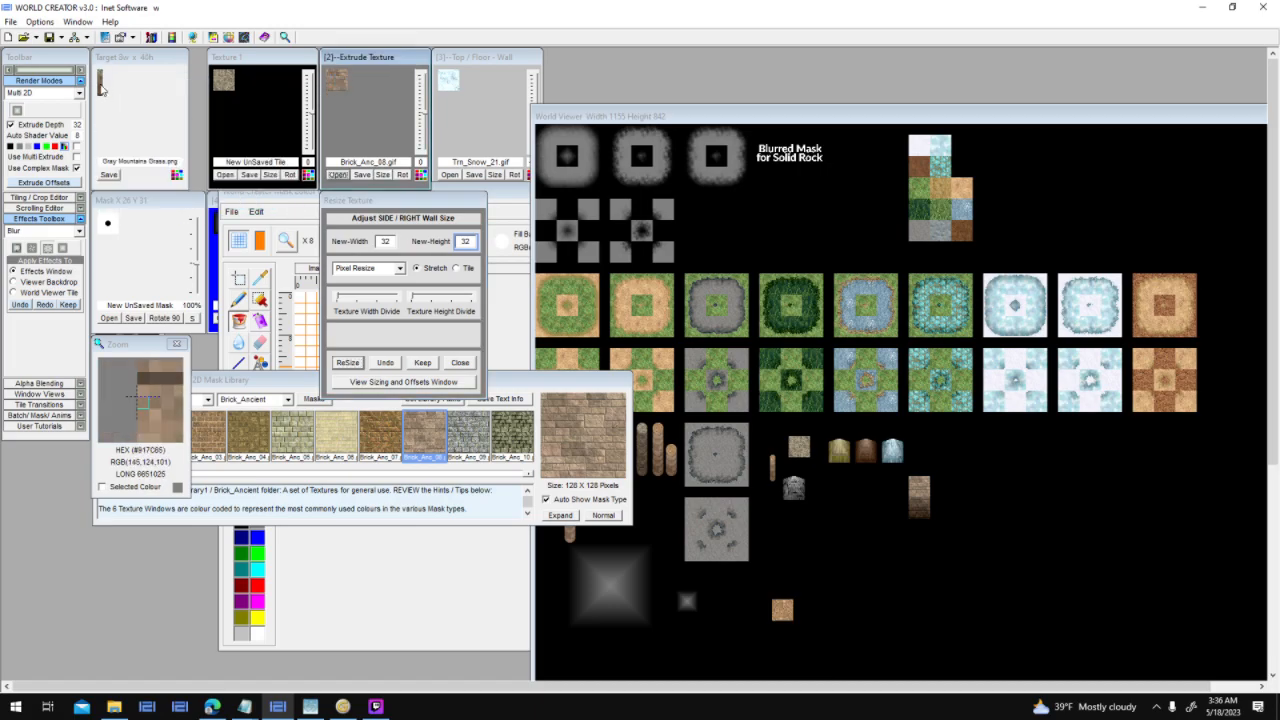
Place the brick pillar in the World Viewer at extrude depth 32 and again at depth 64, grouping them with the other pillars.
click(834, 535)
drag(835, 540, 651, 507)
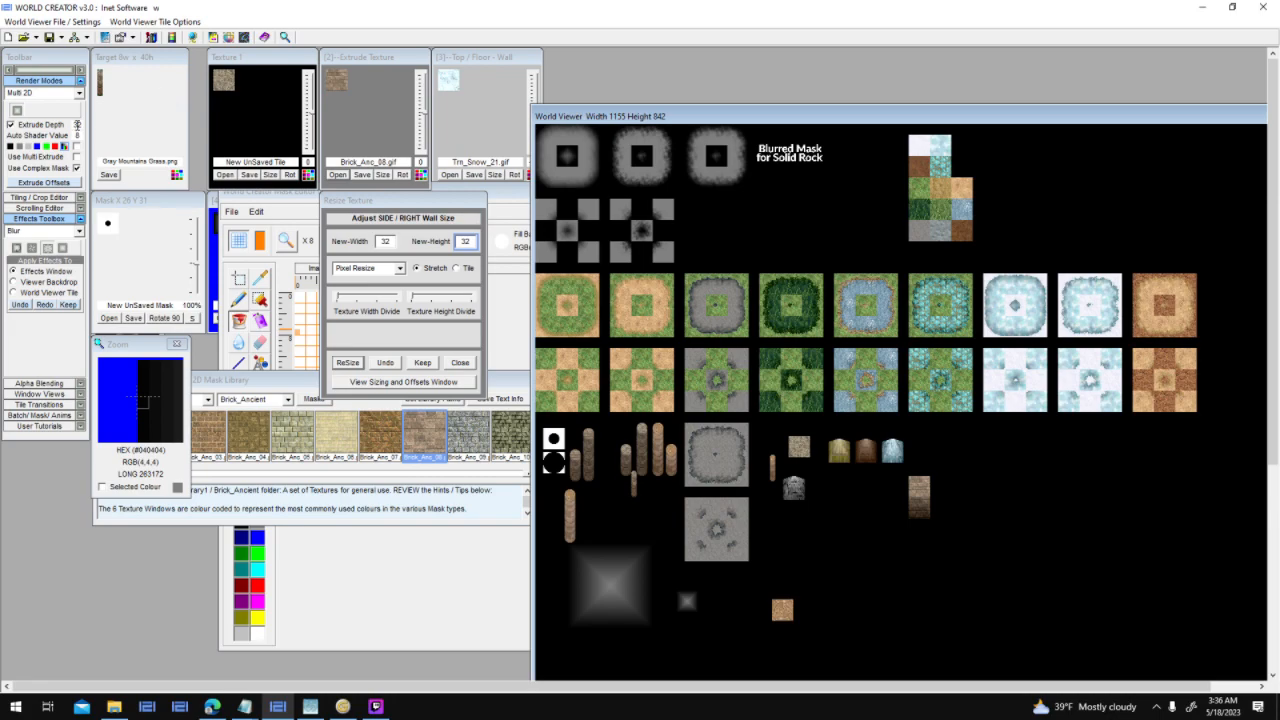
click(77, 124)
text(64)
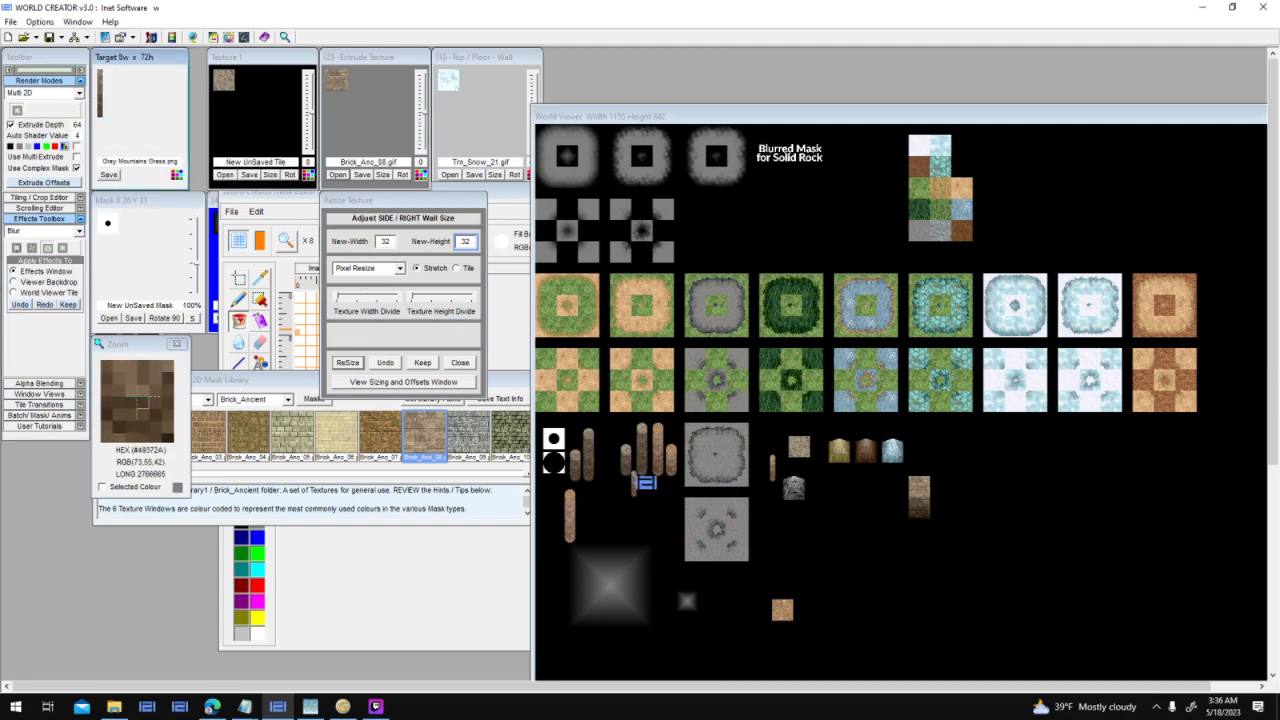
click(656, 502)
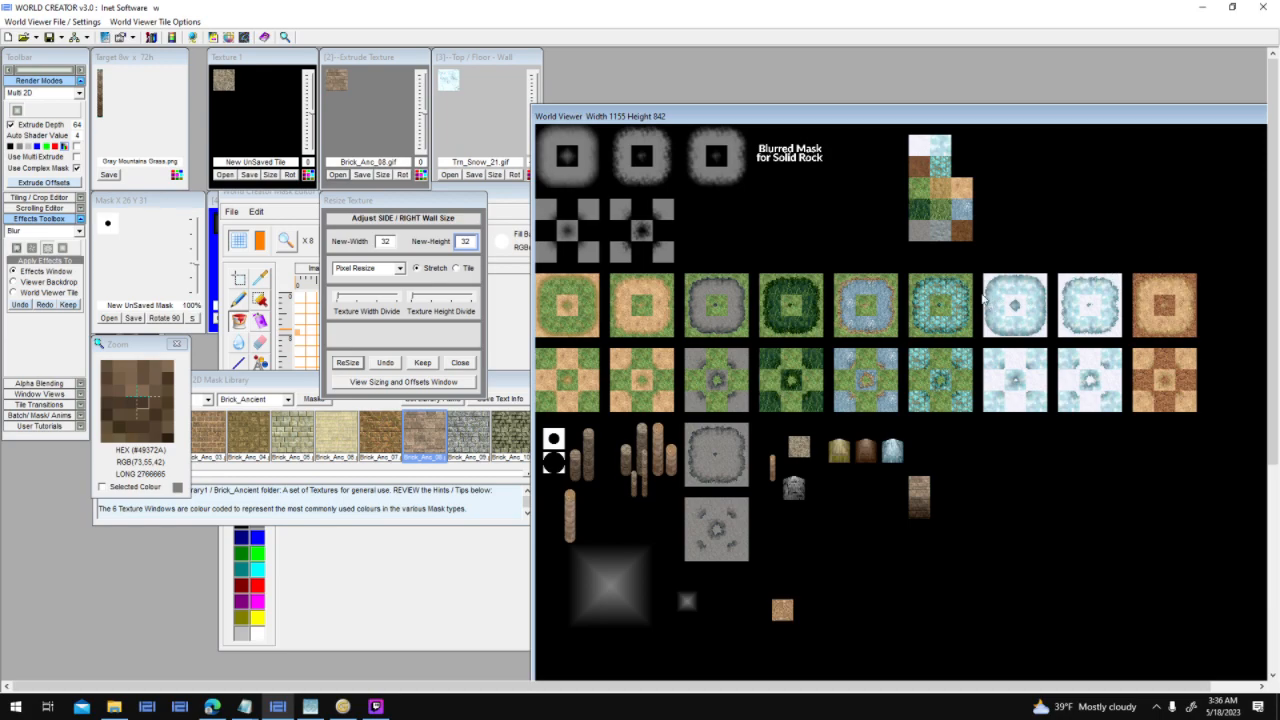
drag(625, 491, 618, 489)
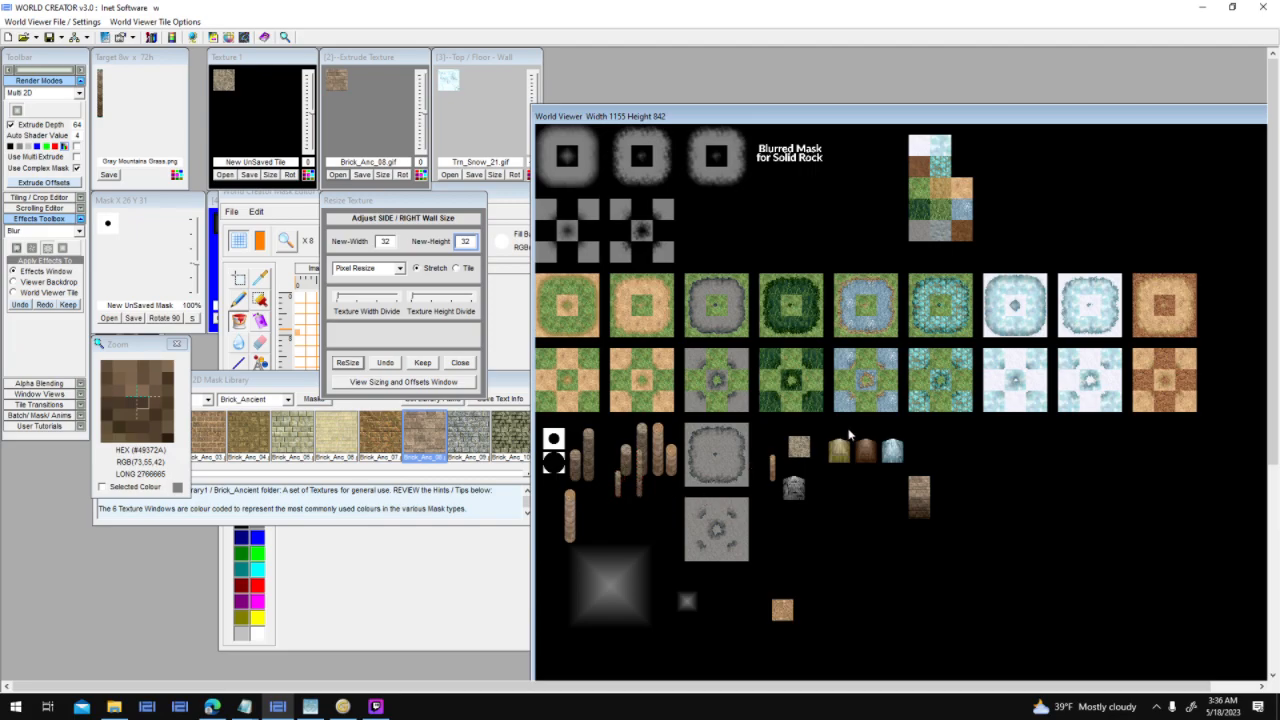
Draw a black L-shaped wall corner over the round mask with filled rectangles and round its outer corner with the Pencil.
click(418, 570)
click(239, 386)
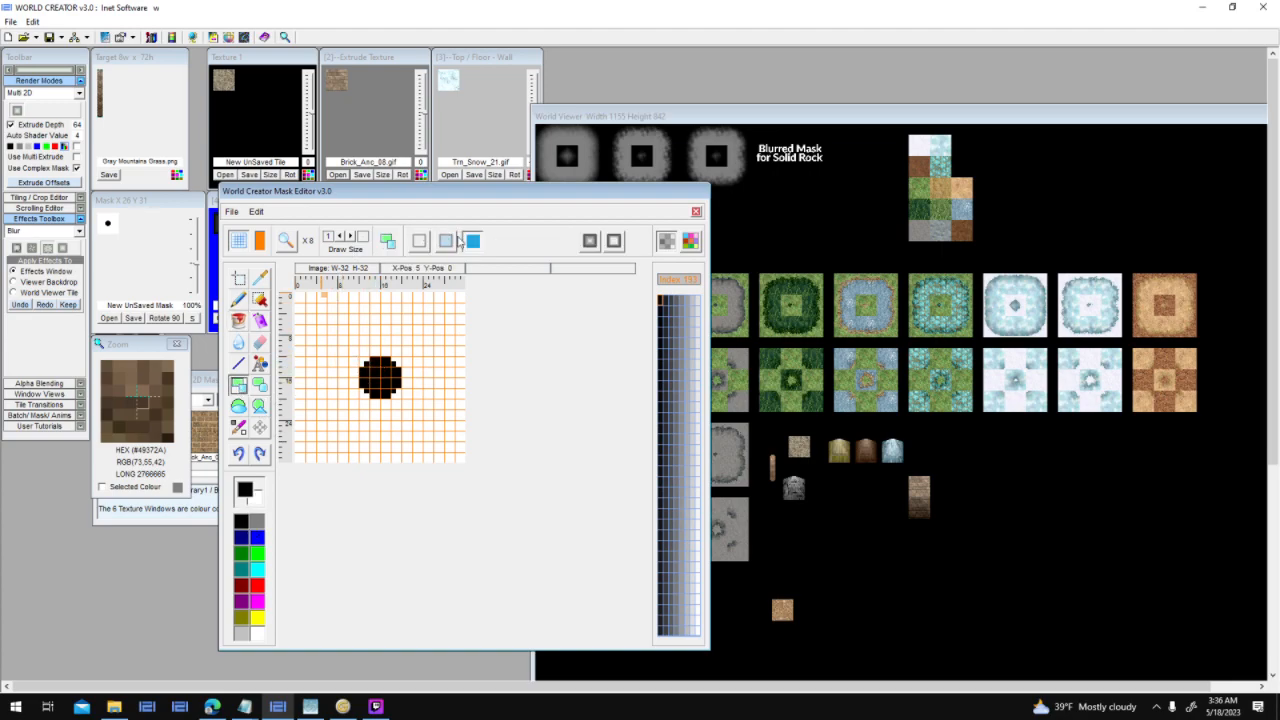
mouse_move(362, 390)
mouse_down()
mouse_move(403, 466)
mouse_move(411, 371)
mouse_move(395, 365)
mouse_move(477, 400)
mouse_up()
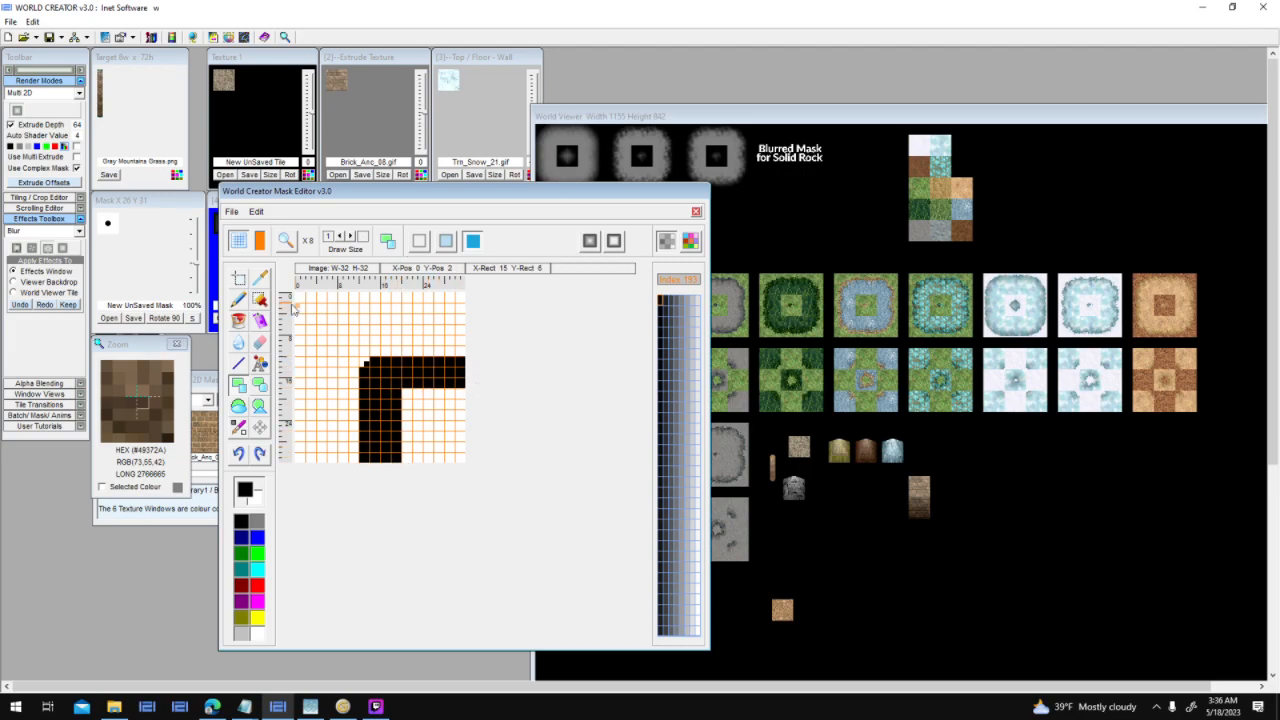
click(239, 299)
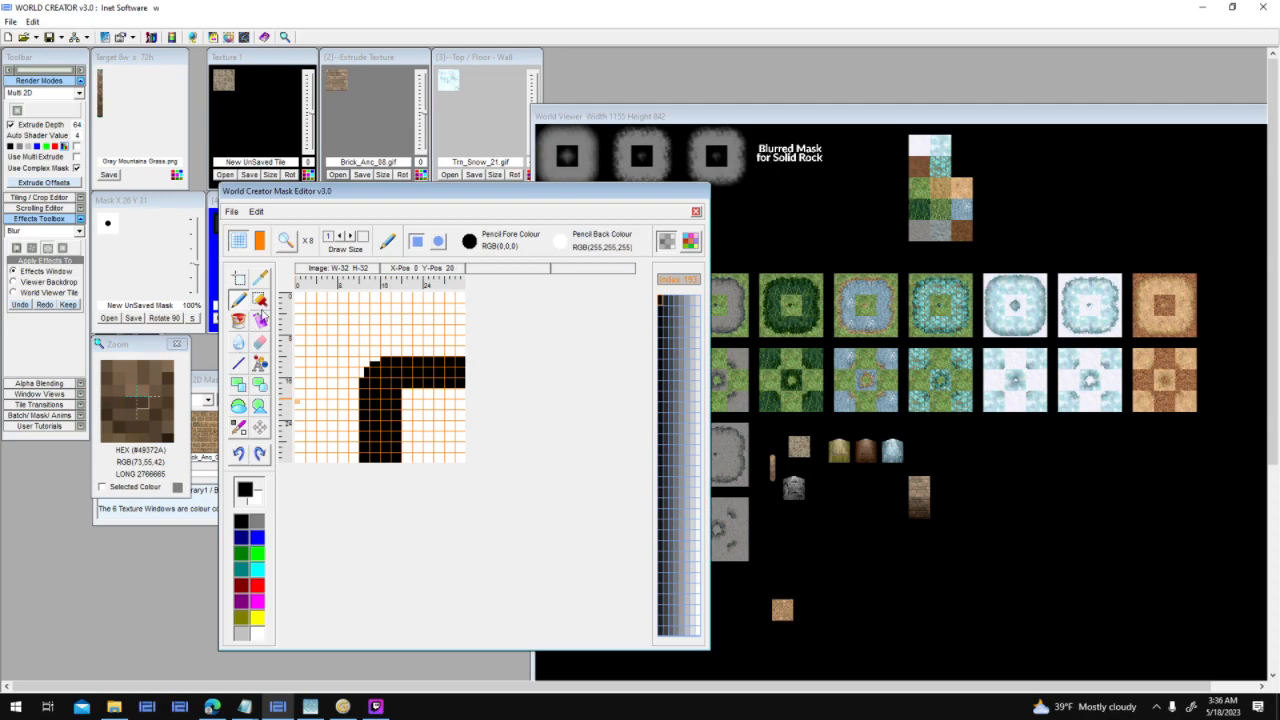
click(239, 388)
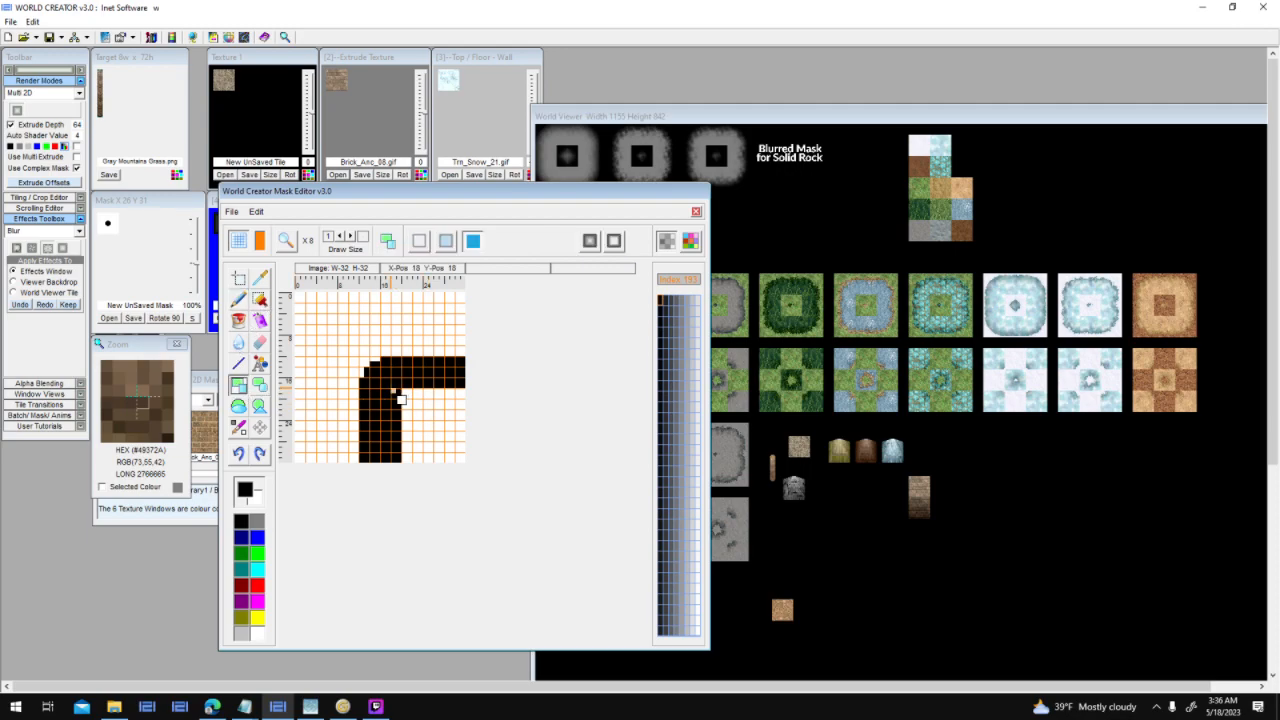
Thin the vertical arm of the corner mask with a white filled rectangle and render the mask as an extruded brick tile.
click(259, 638)
mouse_move(393, 391)
mouse_down()
mouse_move(436, 472)
mouse_move(405, 466)
mouse_up()
click(132, 236)
click(141, 130)
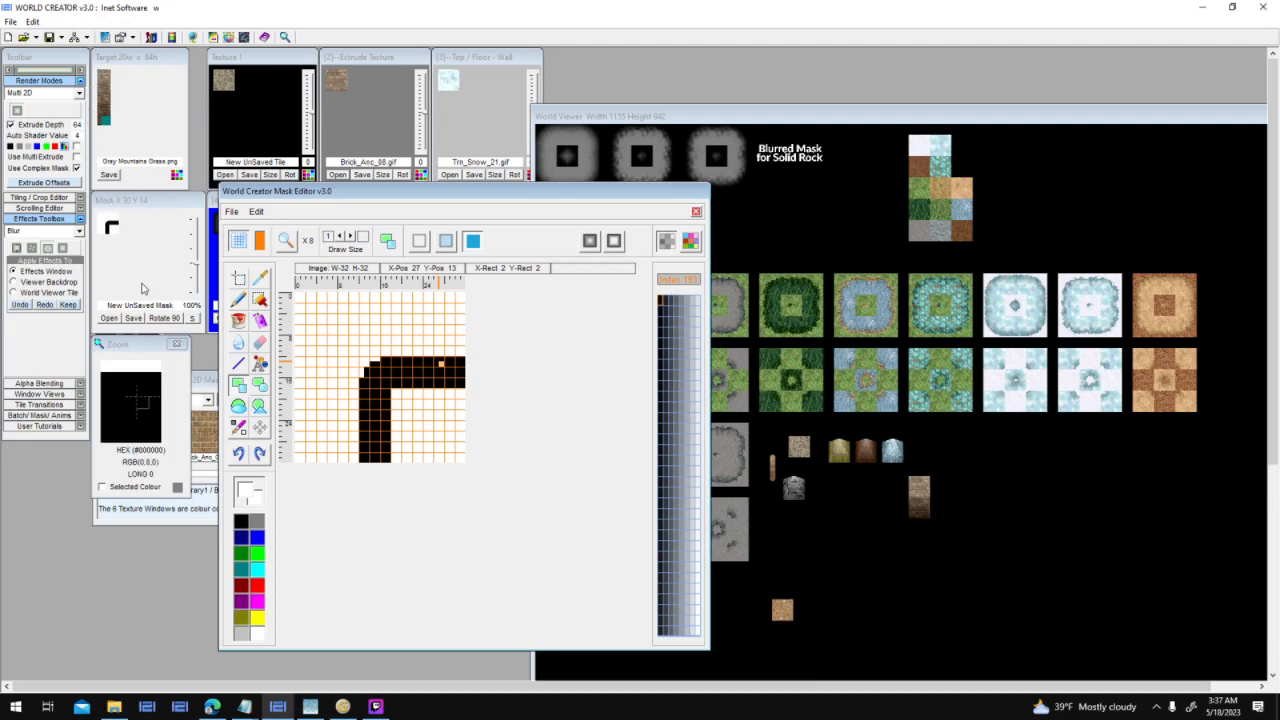
Rotate the corner mask in 90-degree turns and render the brick corner tile with an extrude depth of 16.
click(161, 318)
click(160, 318)
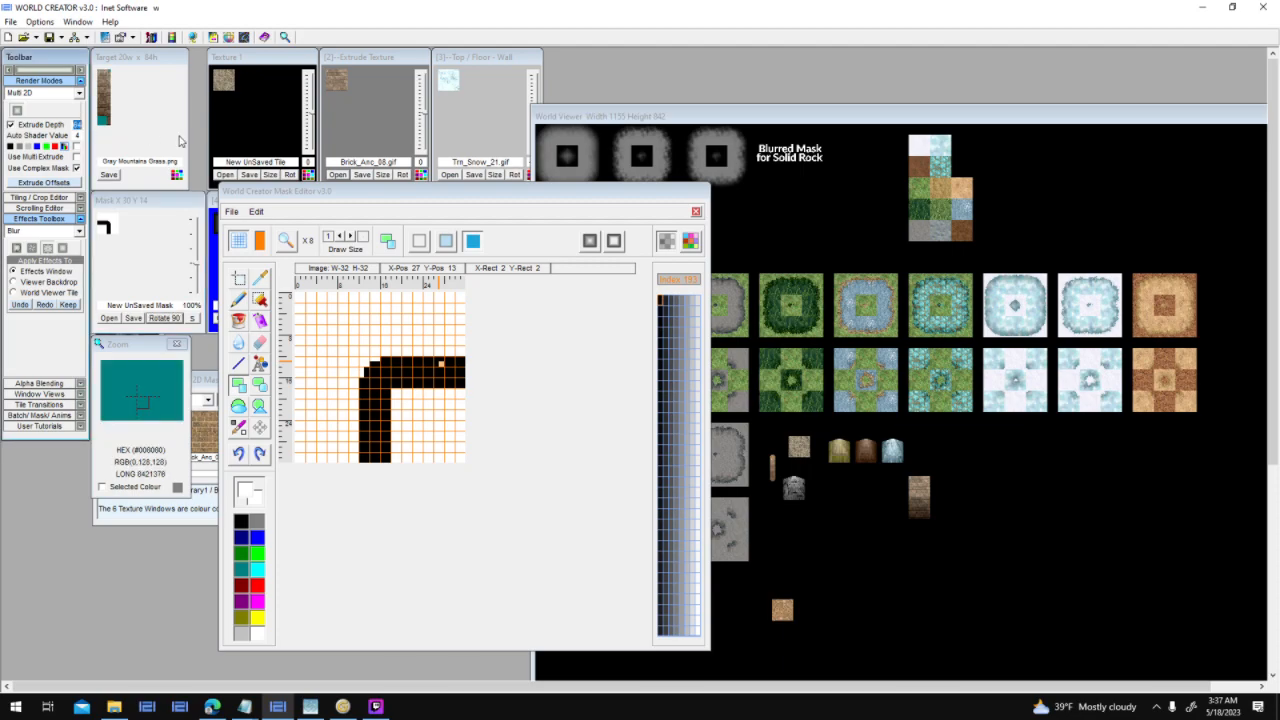
text(16)
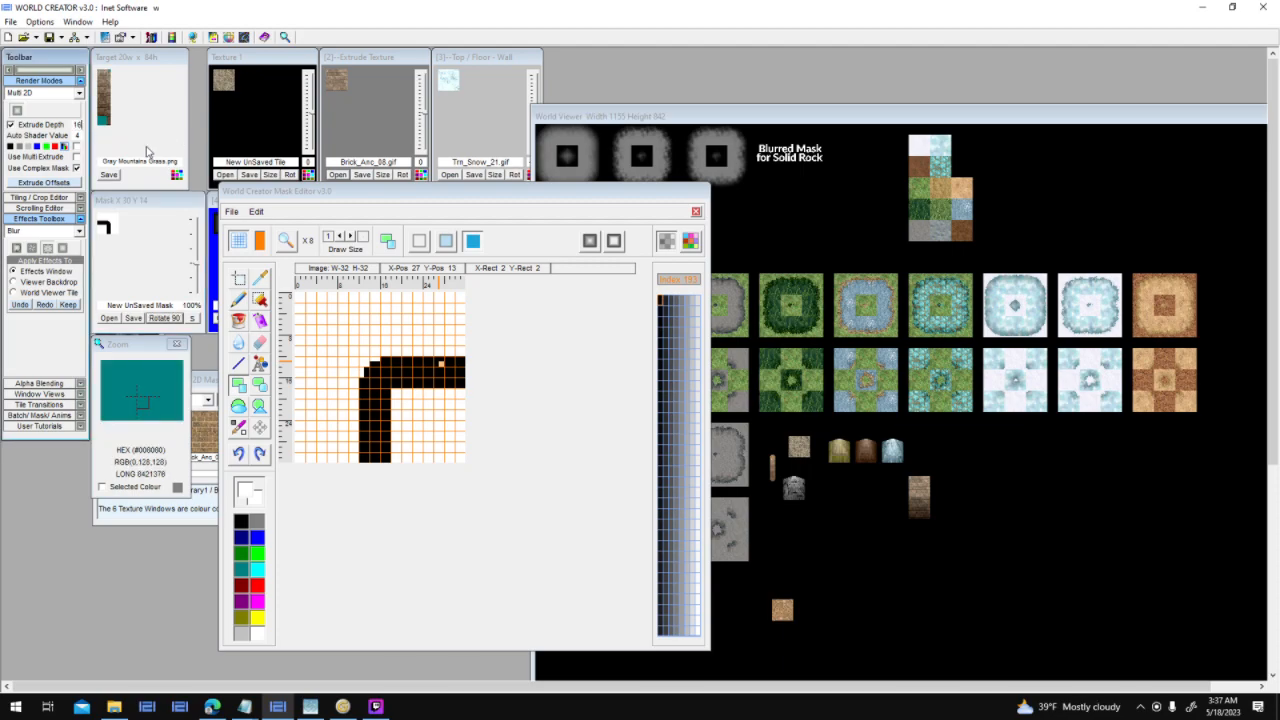
click(22, 112)
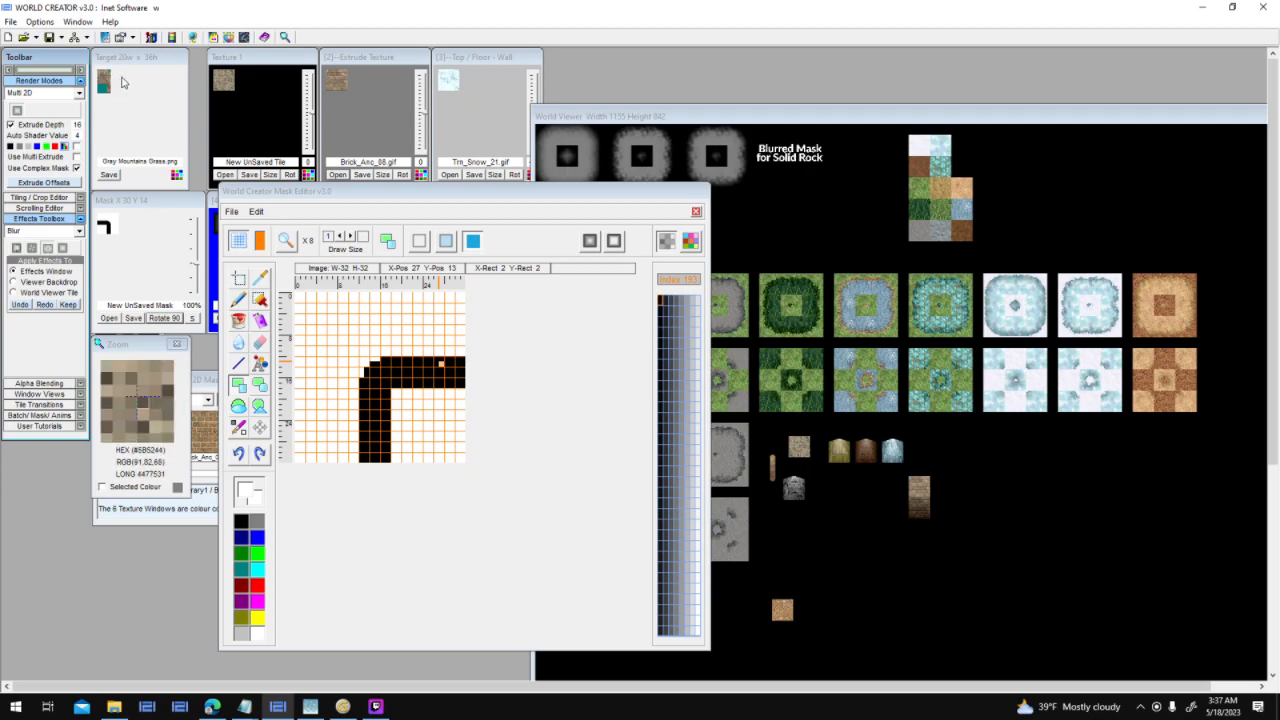
click(168, 317)
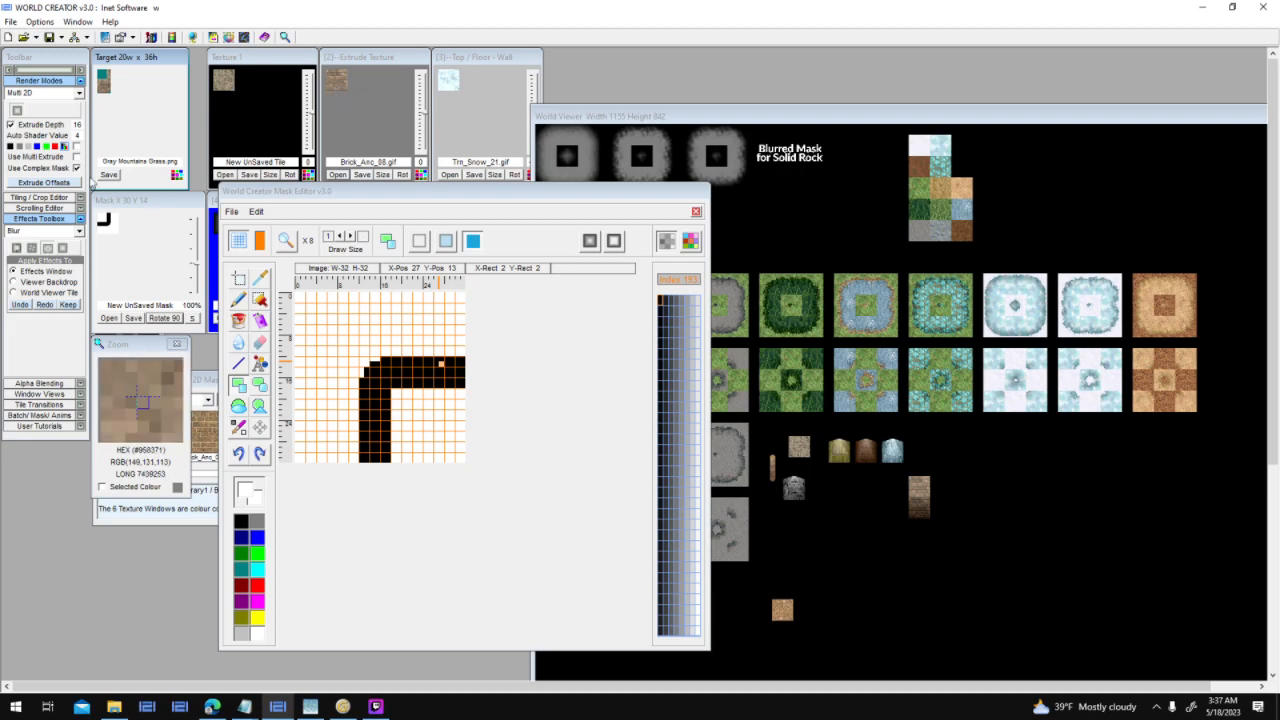
Set the auto shader value to 8, copy Brick_Anc_08 into Texture 1 with its brightness at +3, and render the corner again.
click(334, 103)
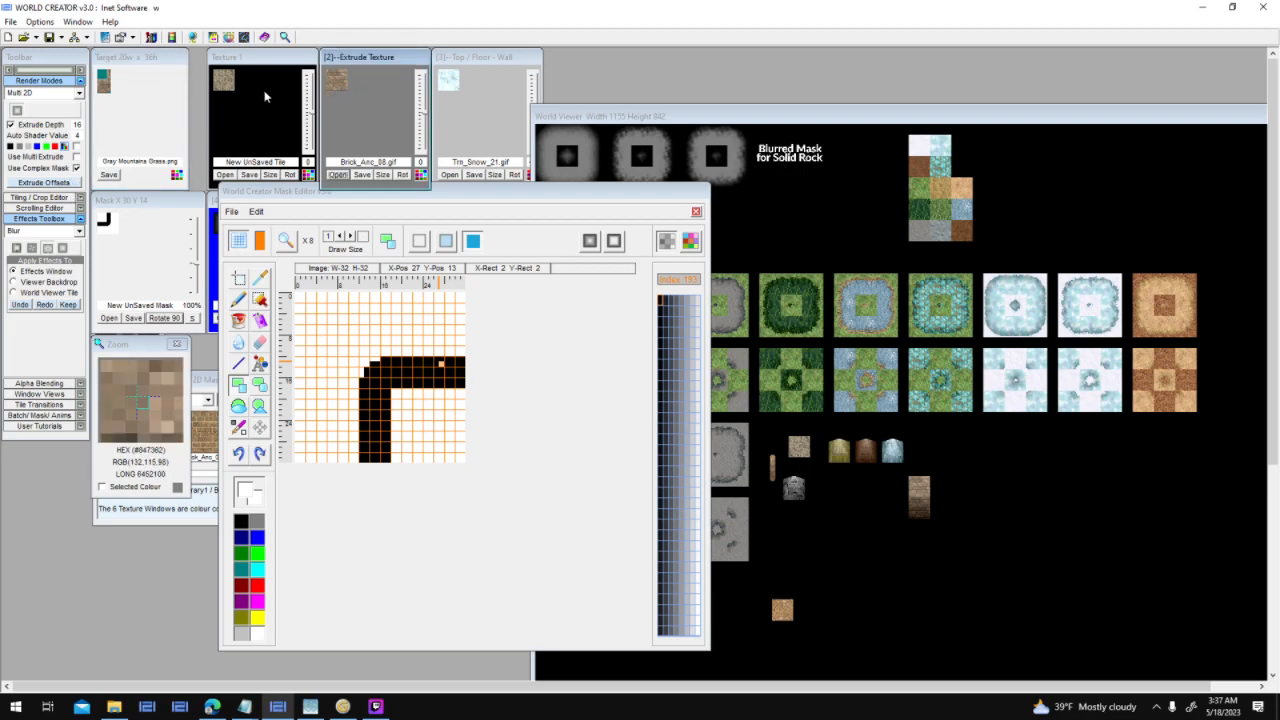
click(77, 136)
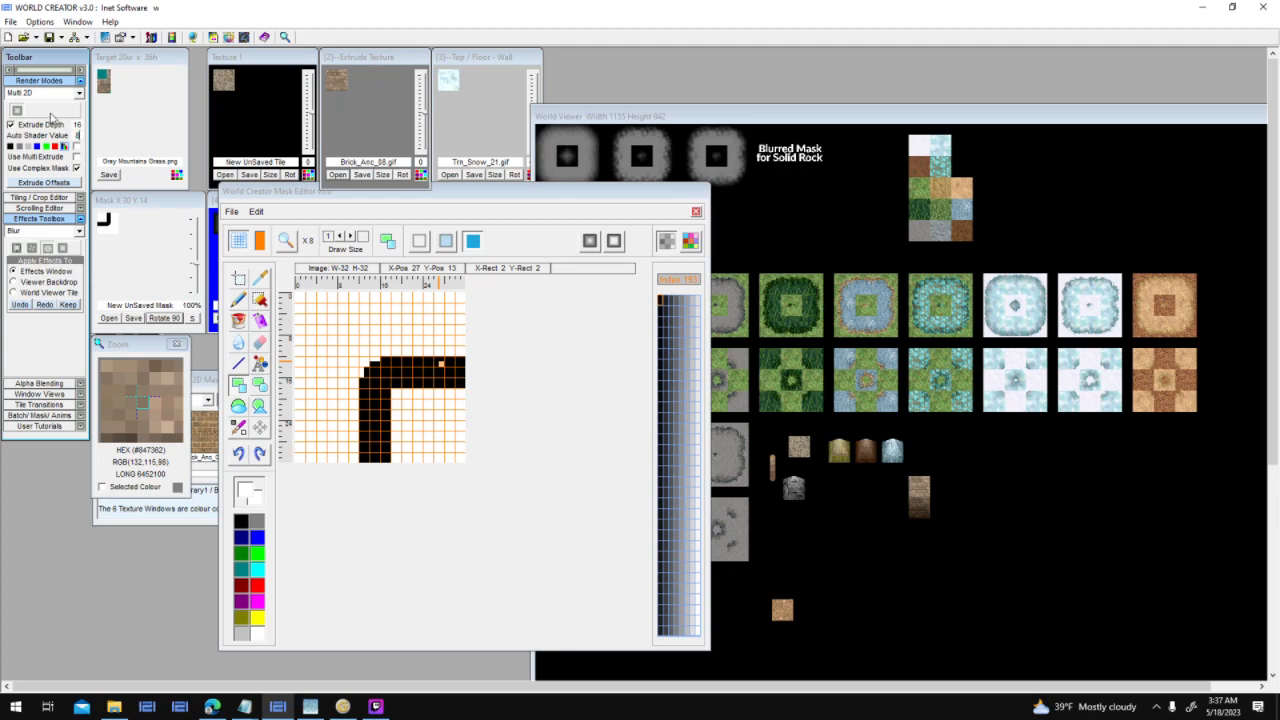
drag(335, 91, 311, 123)
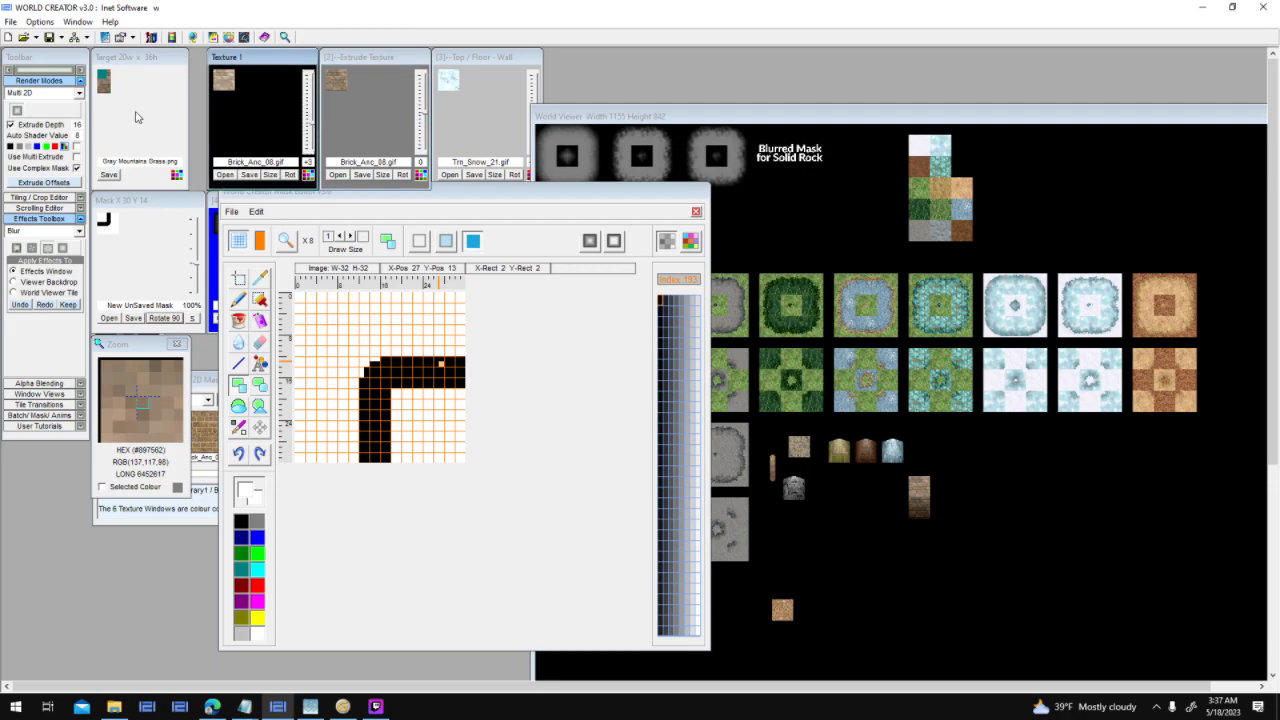
click(16, 110)
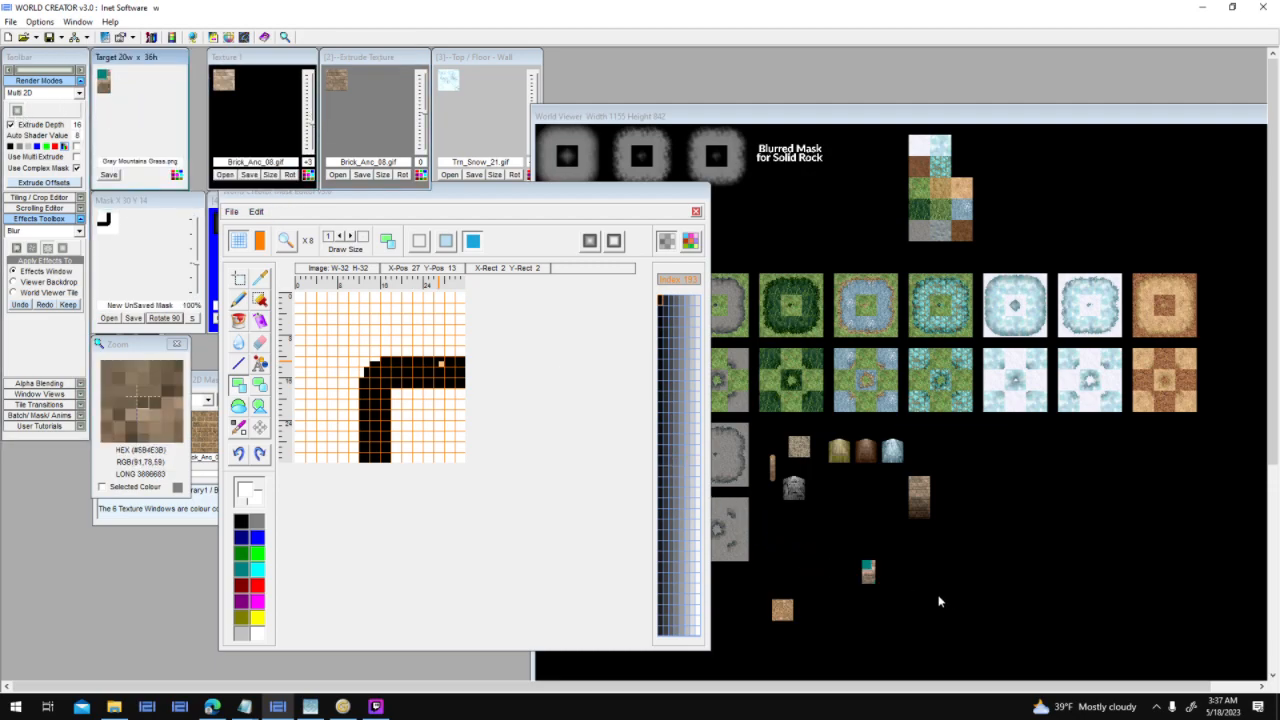
Place three differently rotated brick corner tiles in the World Viewer and arrange them as the corners of a wall enclosure.
click(883, 583)
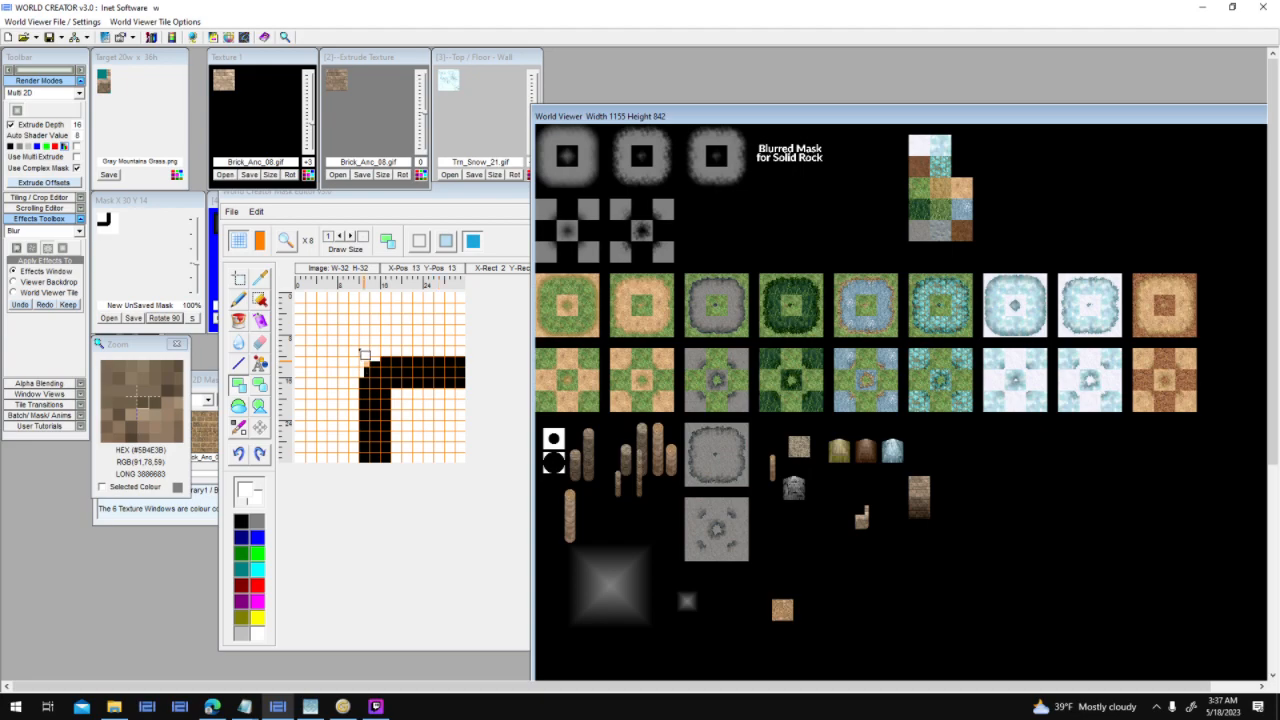
click(165, 318)
drag(108, 92, 846, 524)
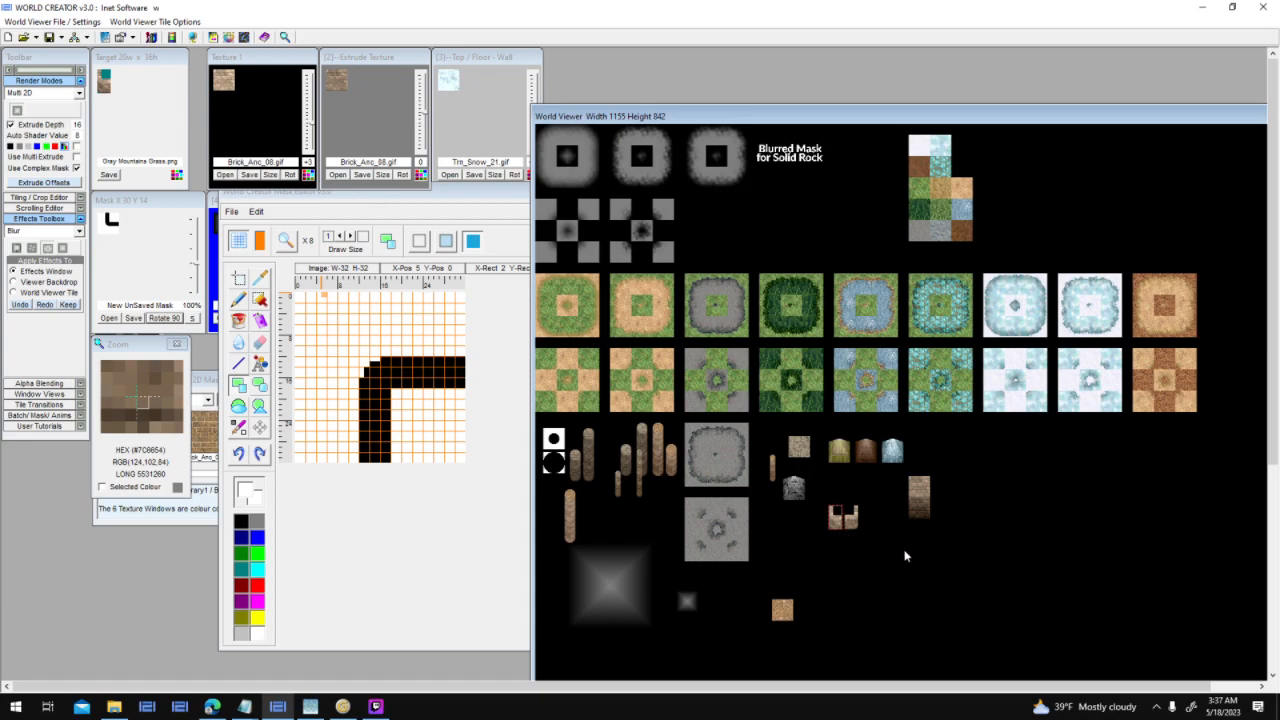
click(170, 317)
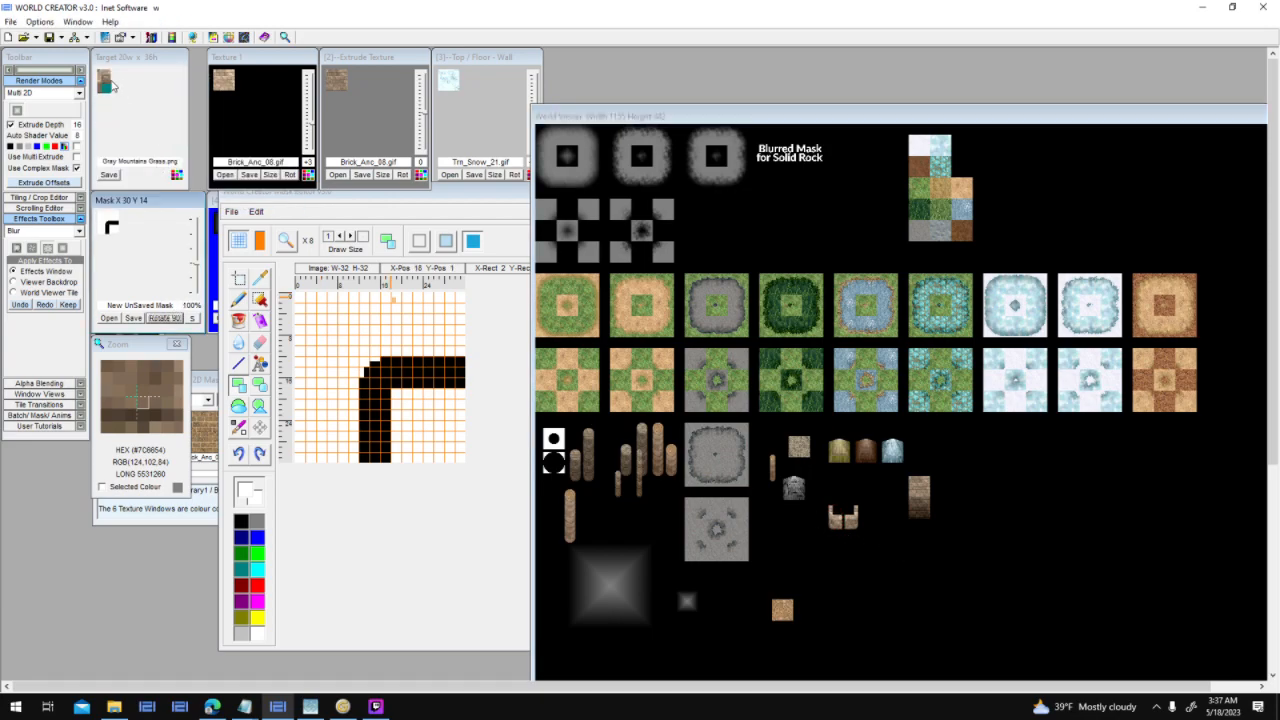
drag(835, 517, 876, 590)
click(996, 588)
drag(853, 517, 914, 580)
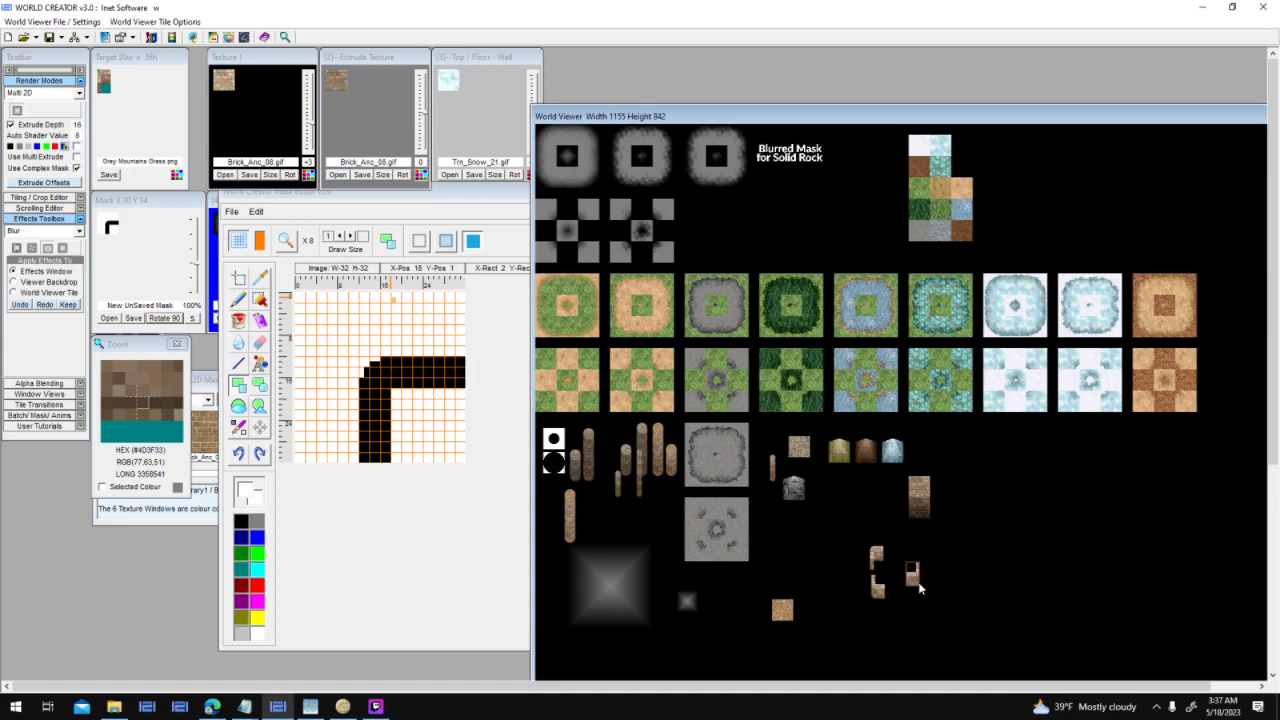
Redraw the mask as a full-width black horizontal bar and place the rendered brick wall section beside the enclosure's upper-left corner tile.
click(437, 462)
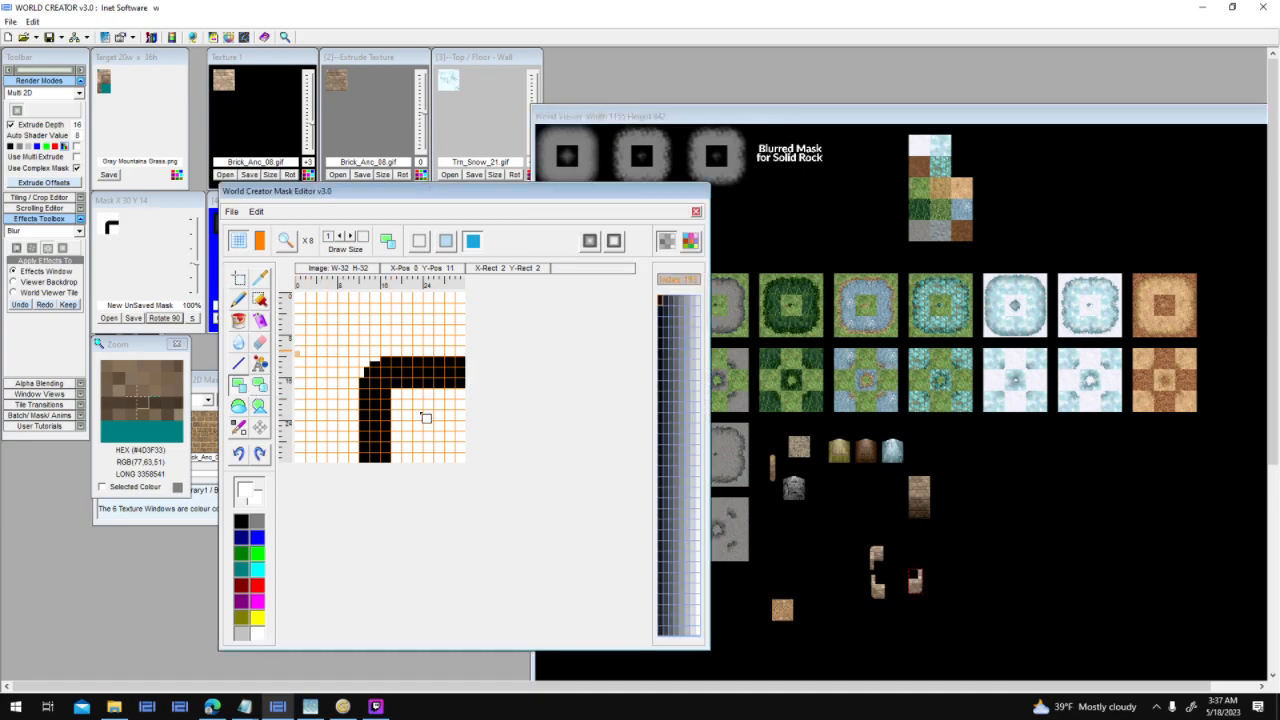
mouse_move(361, 391)
mouse_down()
mouse_move(383, 417)
mouse_move(346, 391)
mouse_move(434, 389)
mouse_up()
click(240, 521)
right_drag(446, 391, 142, 261)
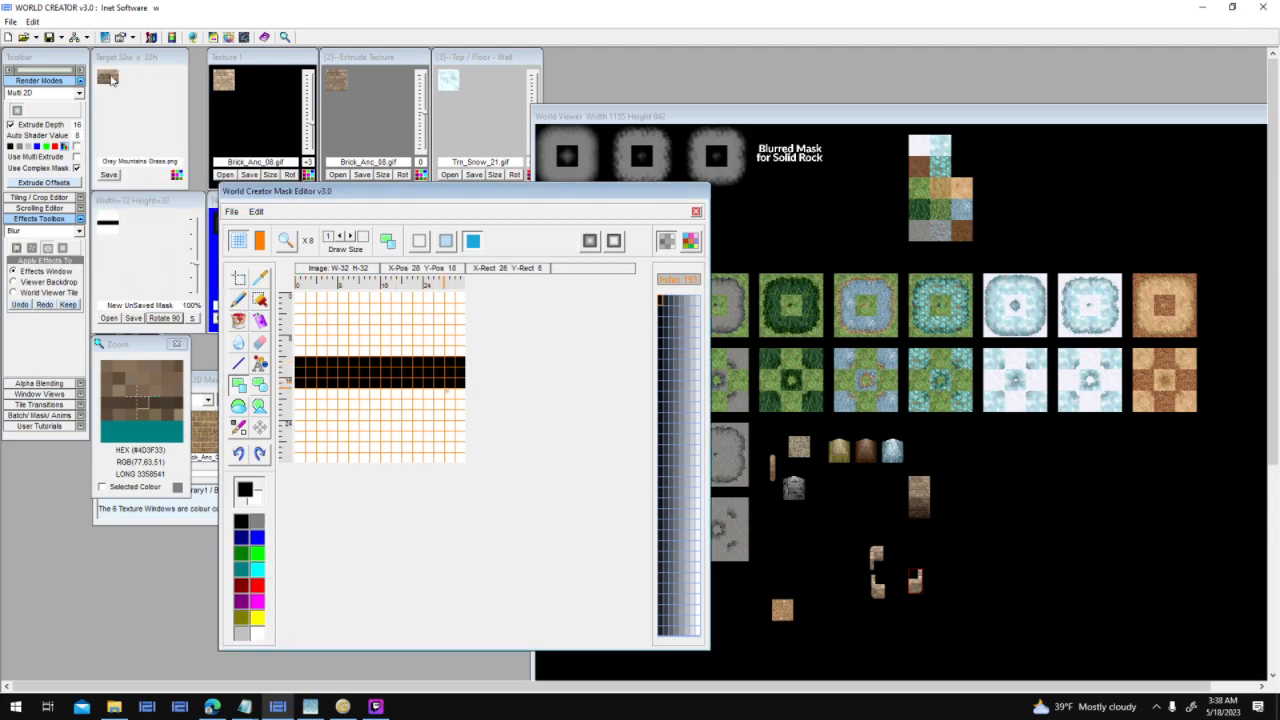
click(905, 556)
drag(907, 551, 878, 559)
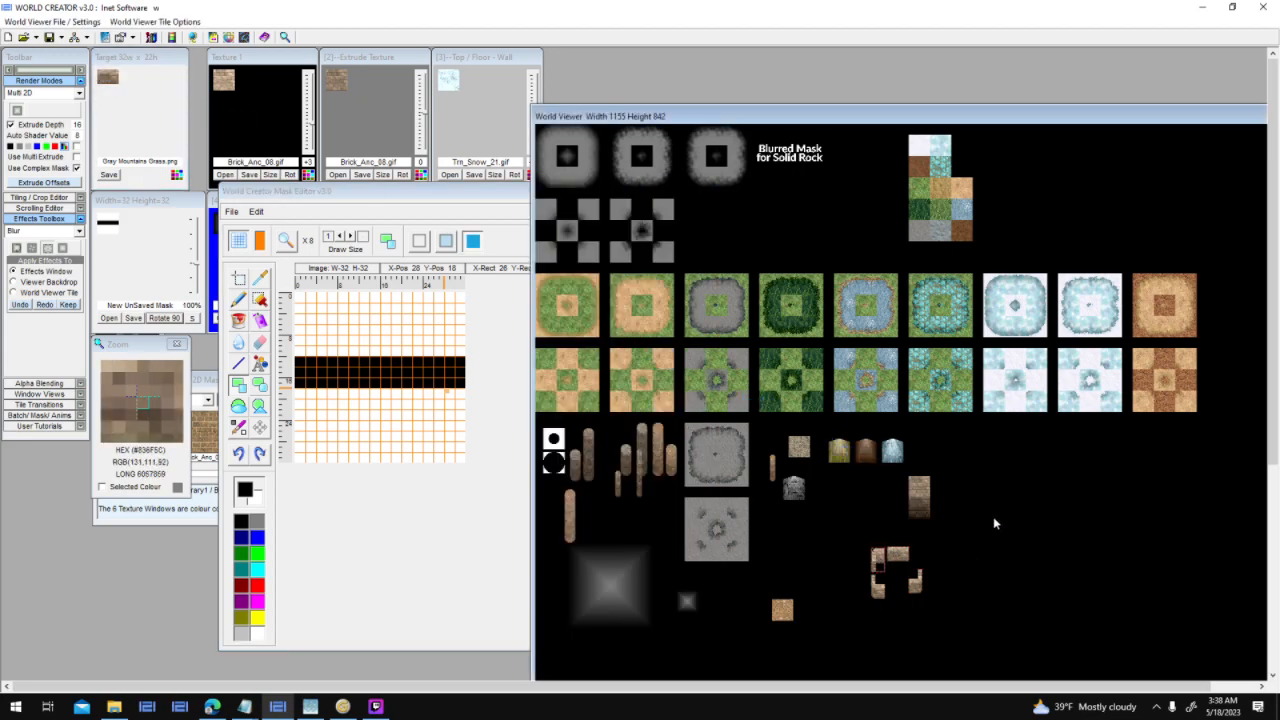
Set the World Viewer's grid snap to 4 and align the horizontal wall section flush with the upper-left corner tile.
right_click(1004, 523)
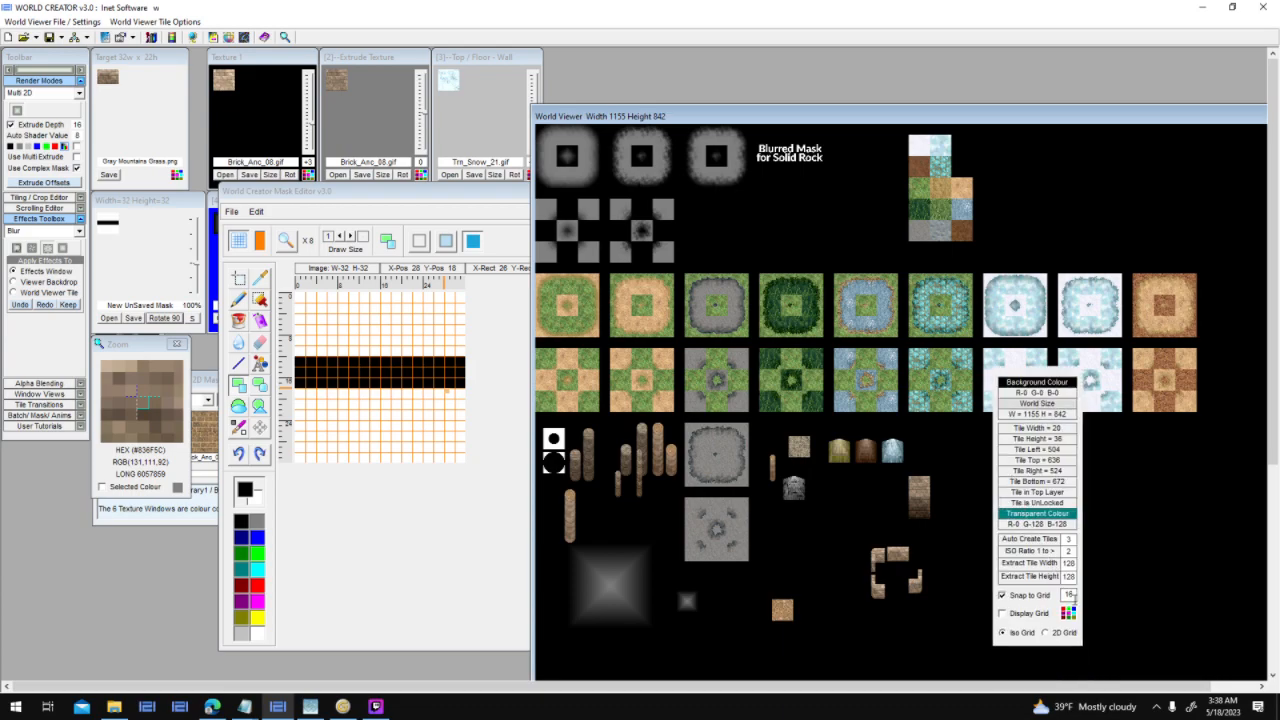
click(1068, 594)
click(876, 558)
click(901, 558)
key(BackSpace)
text(2)
drag(894, 558, 879, 557)
click(905, 563)
key(Up)
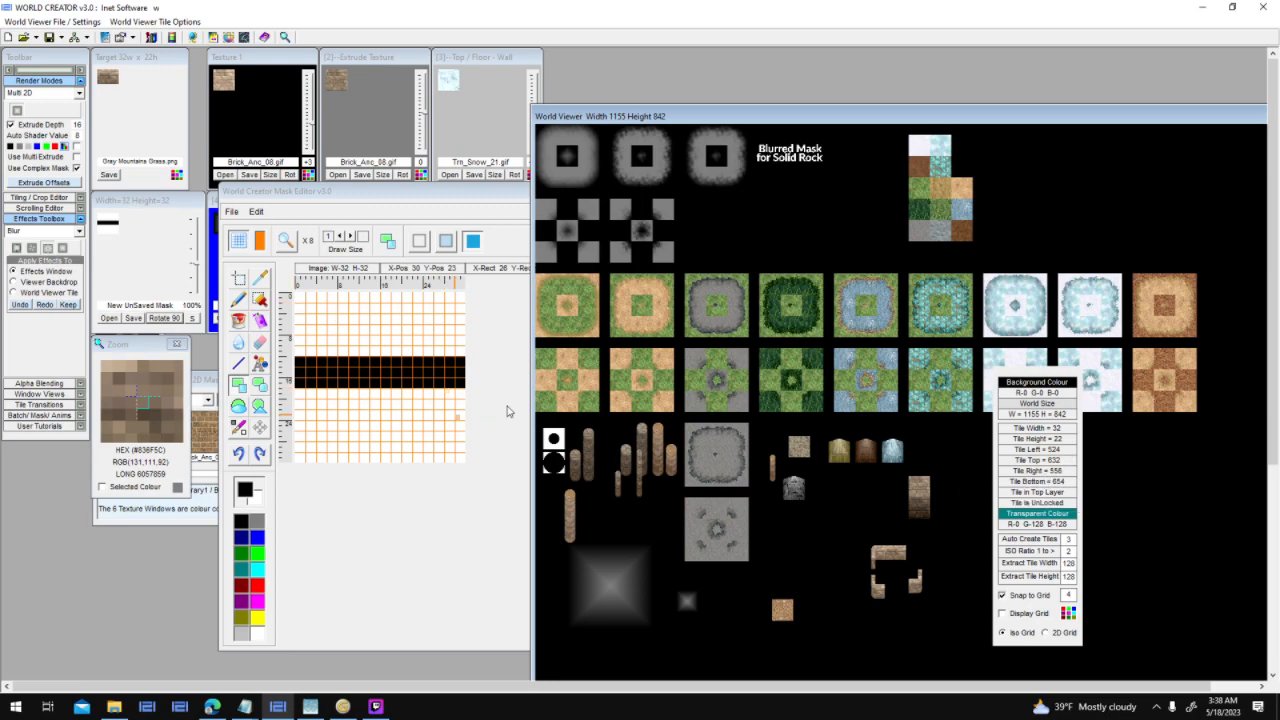
Store a copy of the bar mask in the World Viewer and shift the lower-right corner tile against the lower-left one.
drag(453, 383, 750, 657)
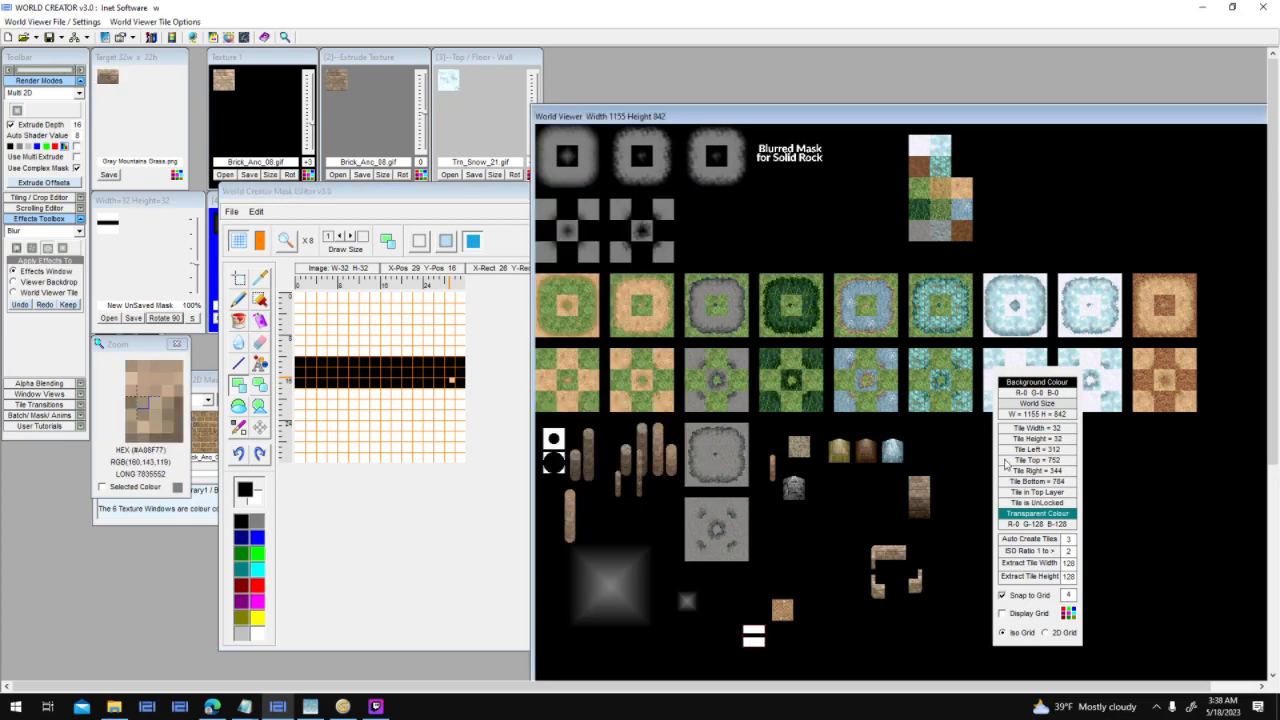
drag(912, 593, 898, 593)
key(Left)
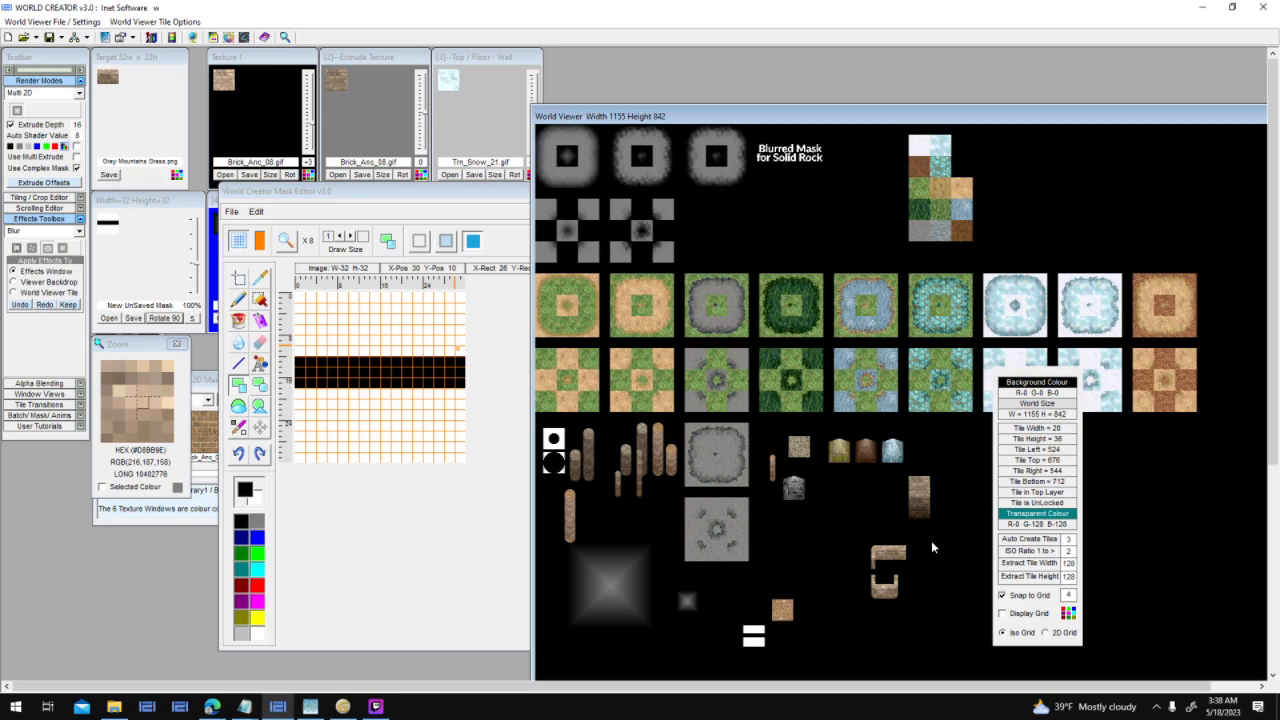
Move the tall brick block away from the enclosure and space the lower-right corner tile back out from the lower-left one.
click(927, 491)
drag(927, 509, 975, 477)
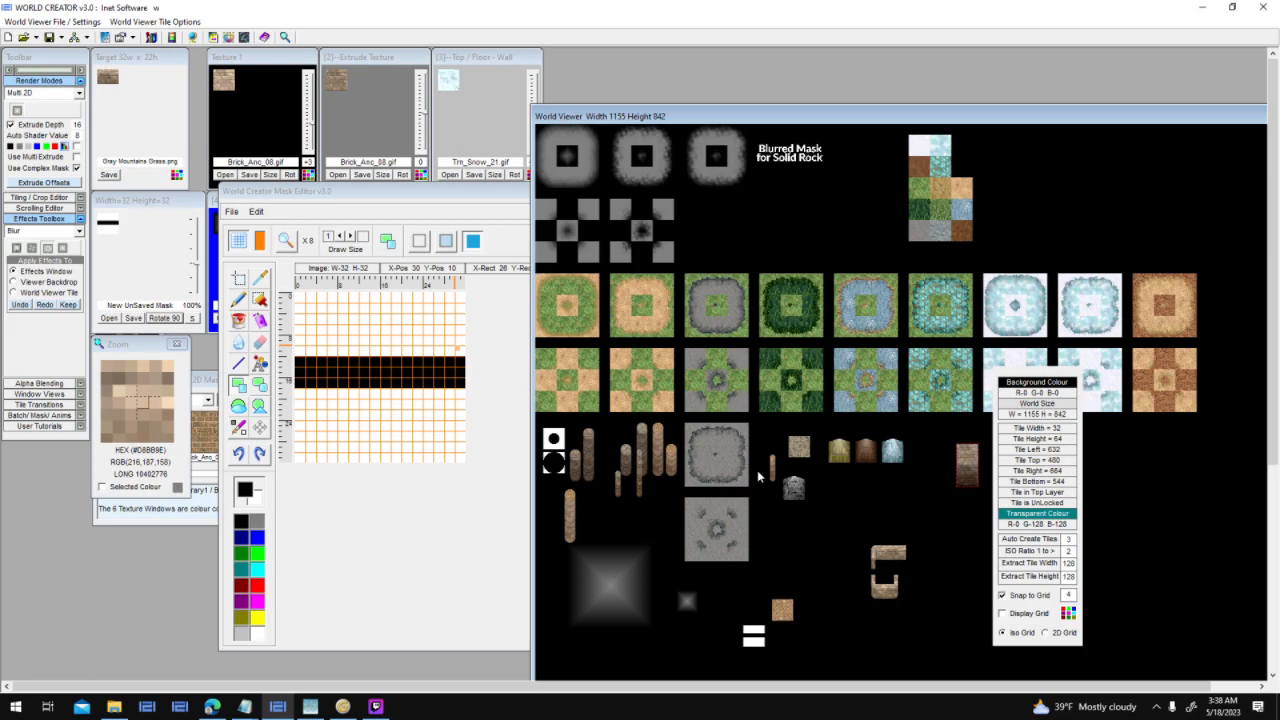
click(197, 384)
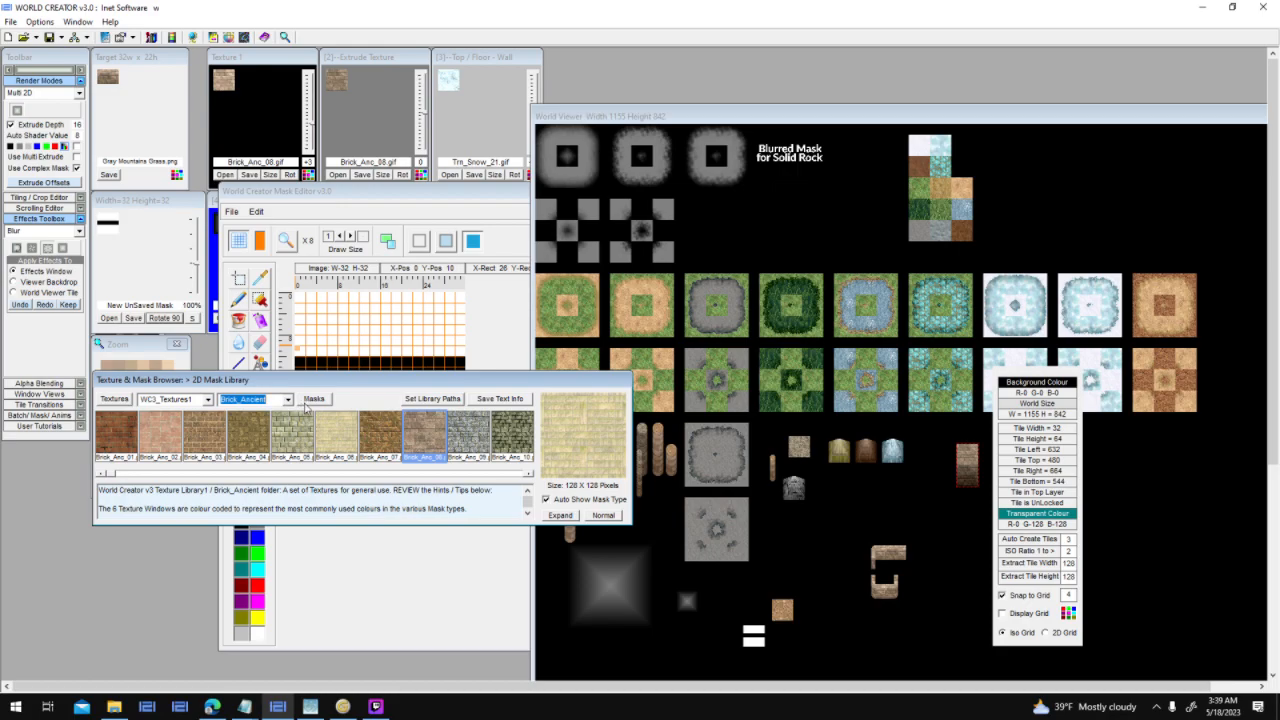
click(935, 537)
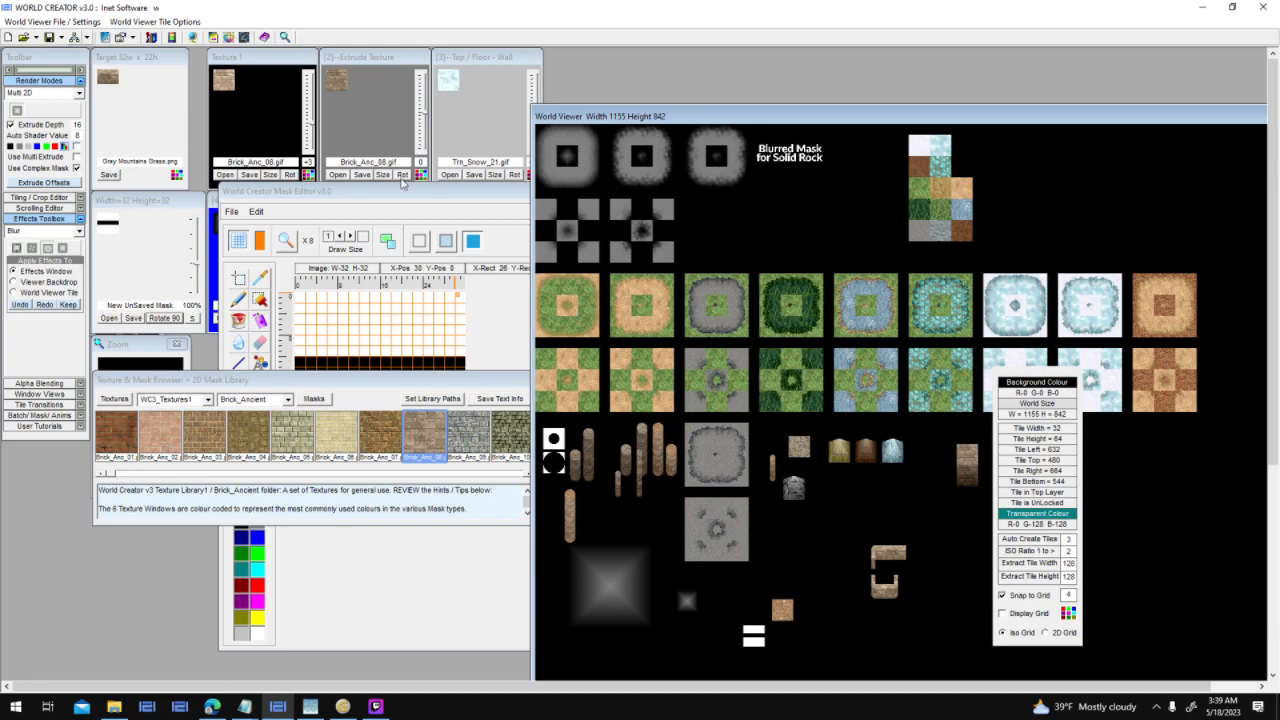
click(888, 585)
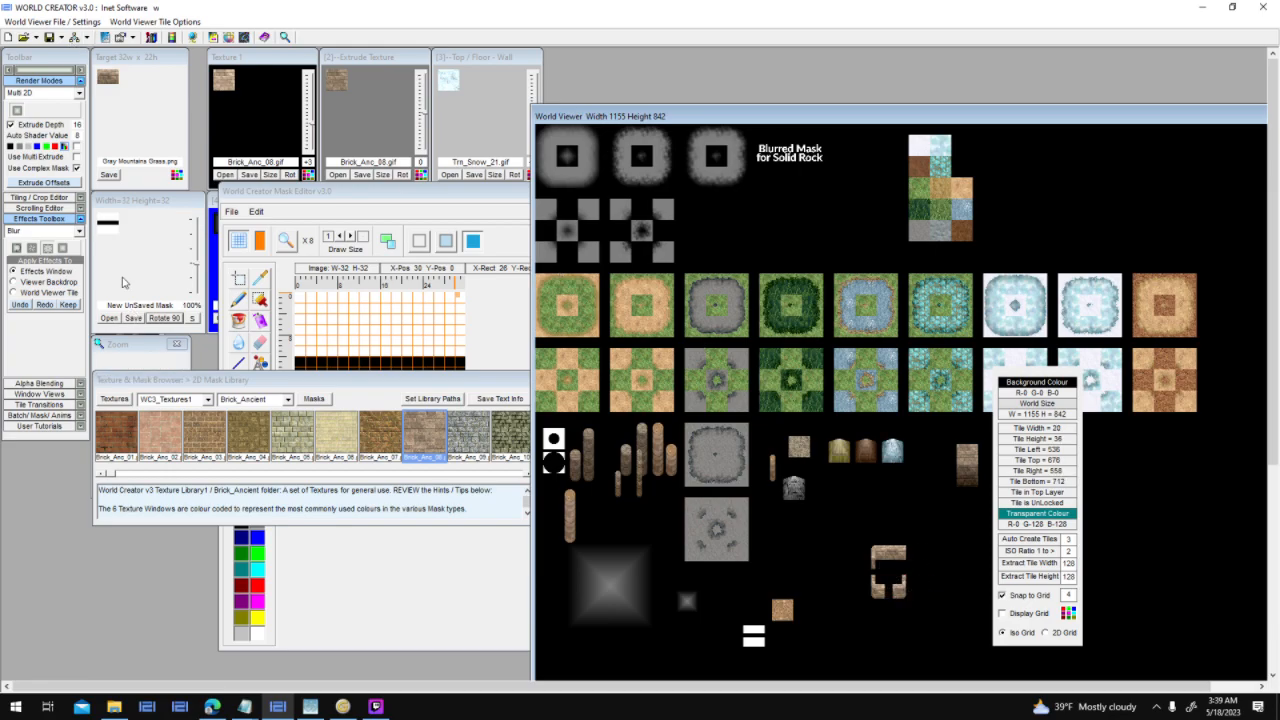
Restore the corner shape in the mask editor, store a copy beside the bar mask, and load it into the mask window.
click(476, 238)
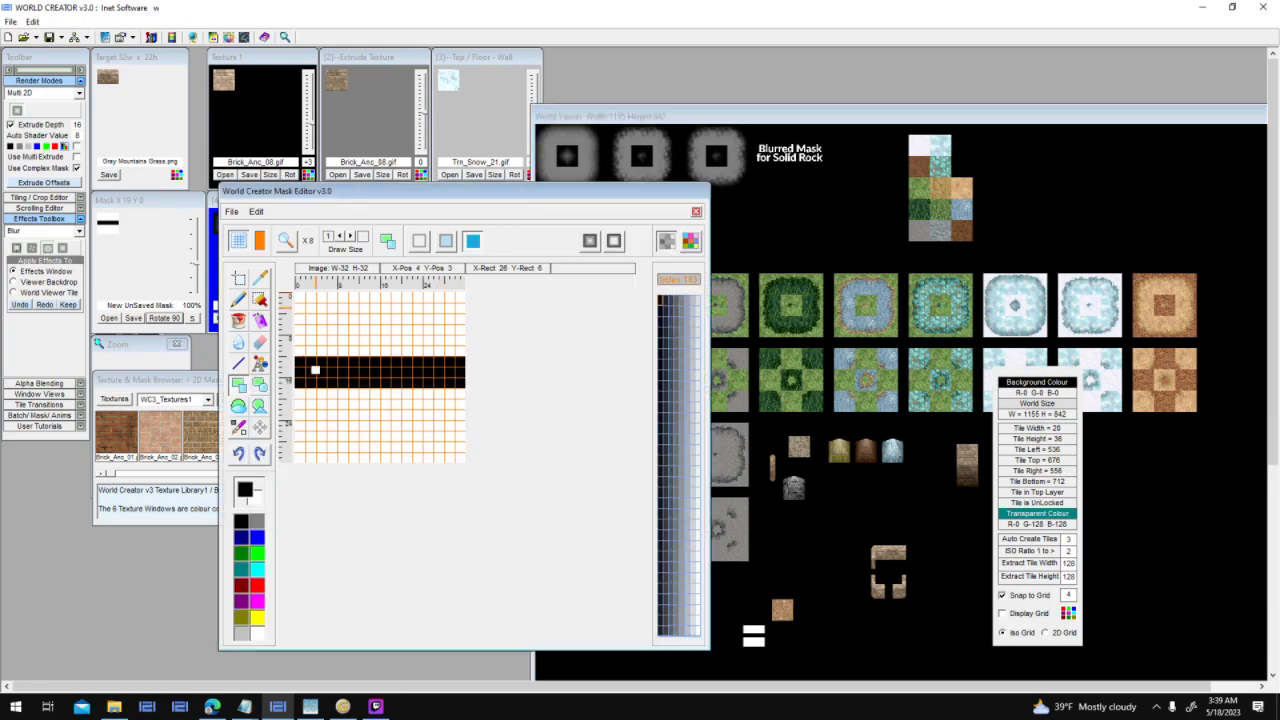
click(238, 453)
drag(446, 376, 732, 642)
click(912, 643)
right_drag(732, 642, 127, 245)
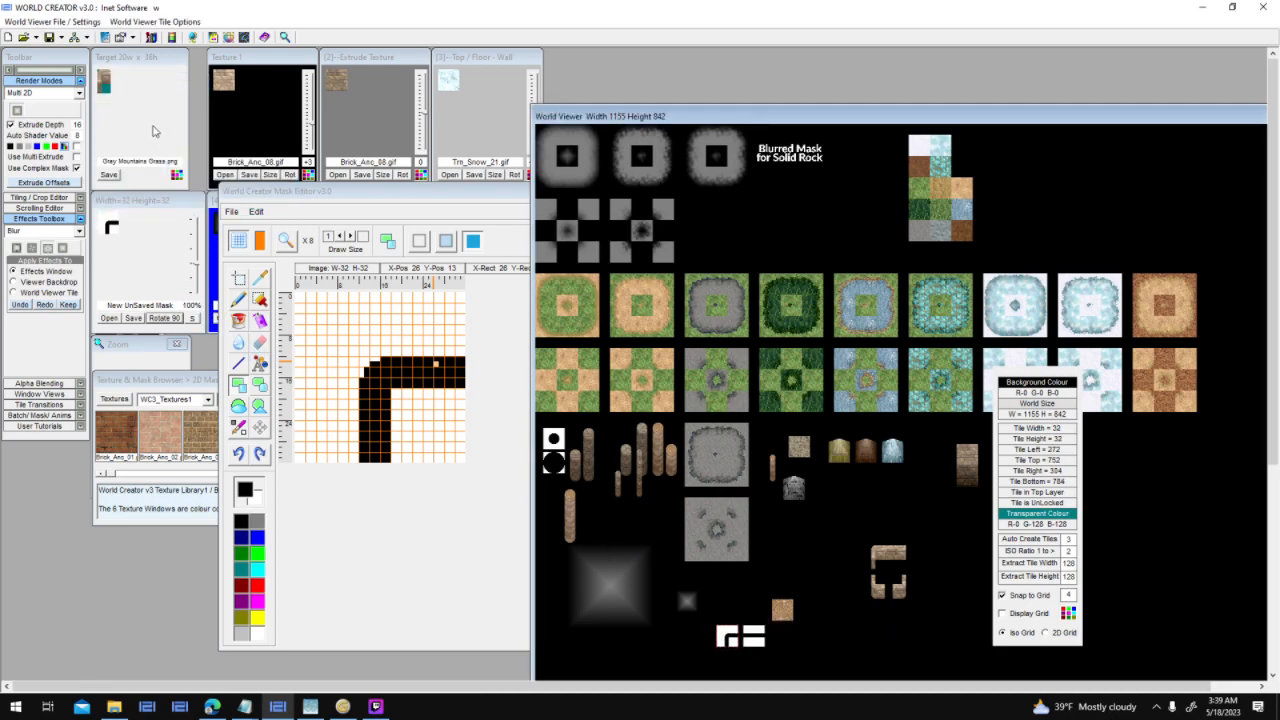
Rotate the corner mask 90 degrees, place the rendered brick tile as the enclosure's upper-right corner and nudge it up into line.
click(160, 321)
drag(107, 82, 935, 558)
key(Up)
key(Up)
key(Up)
key(Up)
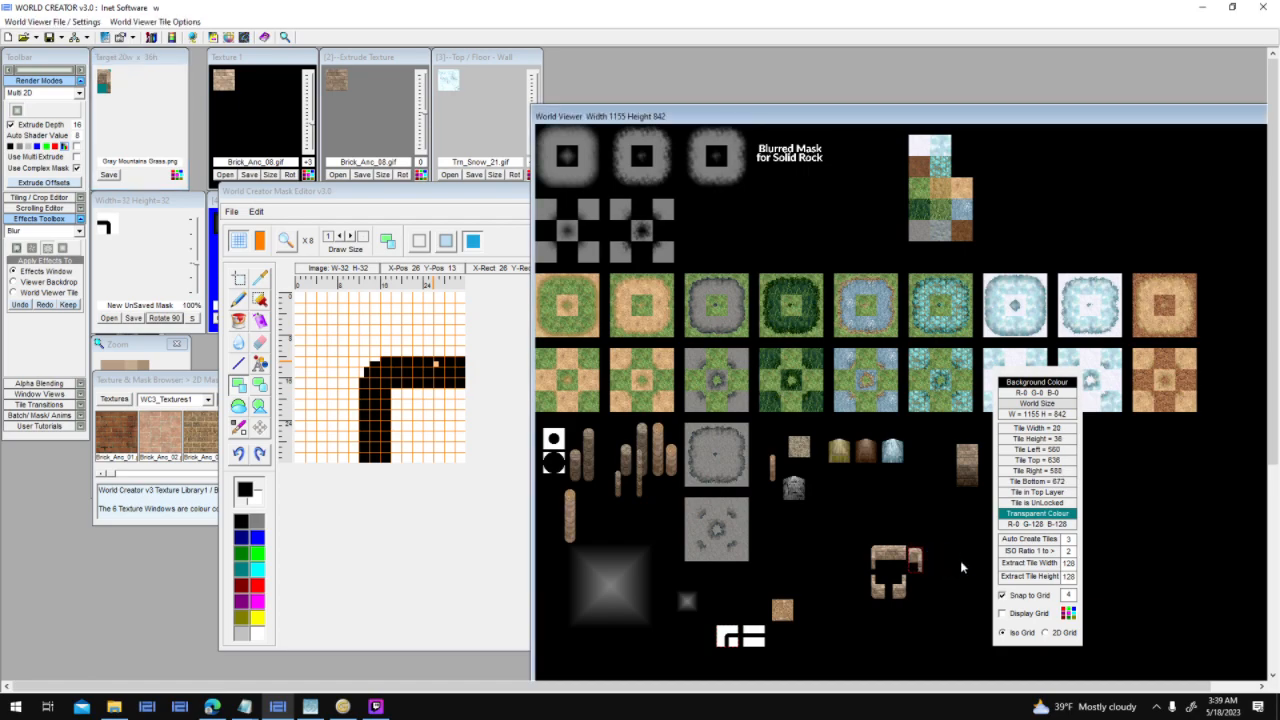
Nudge the upper-right corner tile left against the upper-left one and bring the lower-right corner tile up beneath it.
key(Left)
key(Left)
key(Left)
key(Left)
mouse_move(901, 587)
mouse_down()
mouse_move(918, 584)
mouse_move(912, 573)
mouse_up()
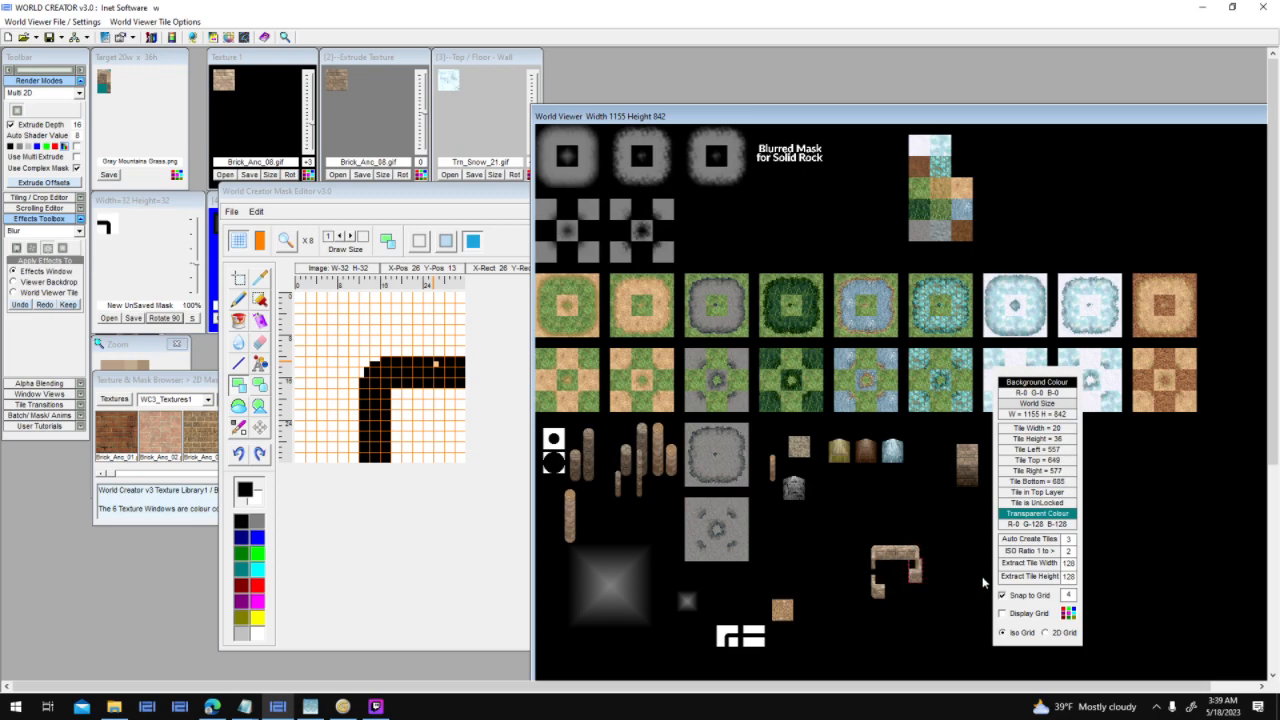
key(Down)
key(Down)
key(Down)
Assign the enclosure's upper-right corner tile to layer 6.
right_click(922, 557)
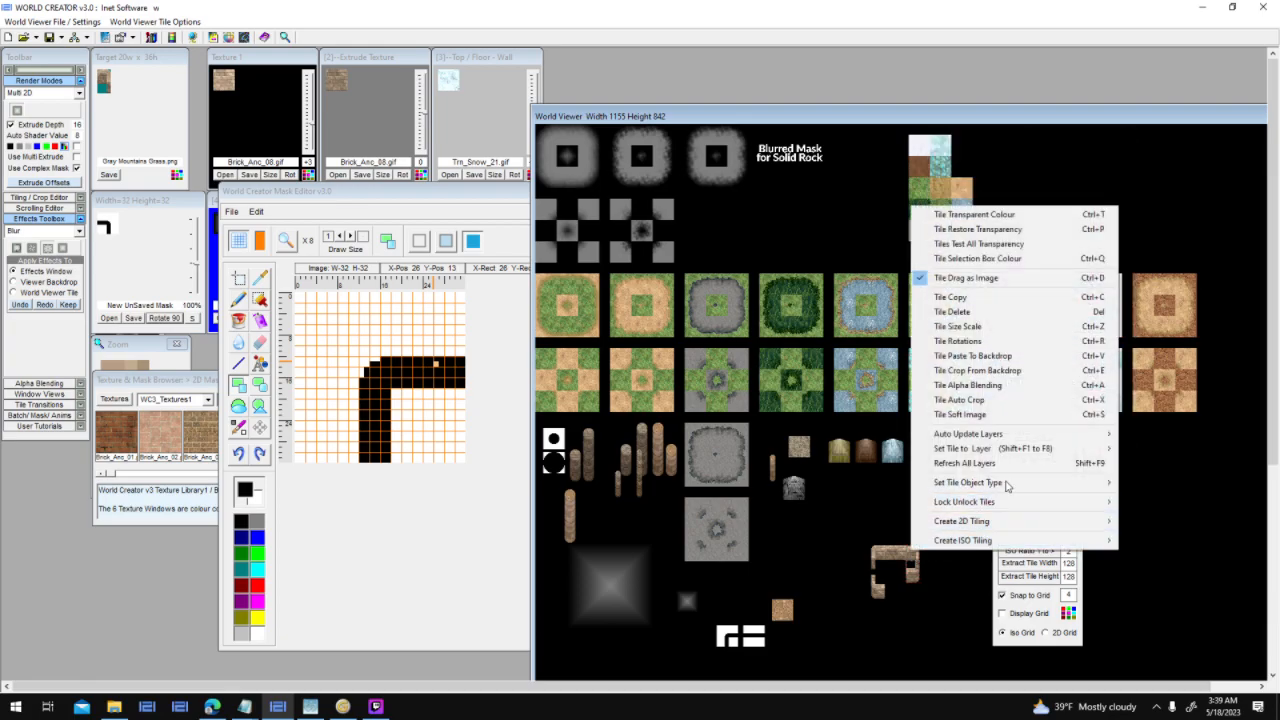
mouse_move(1037, 452)
click(1177, 537)
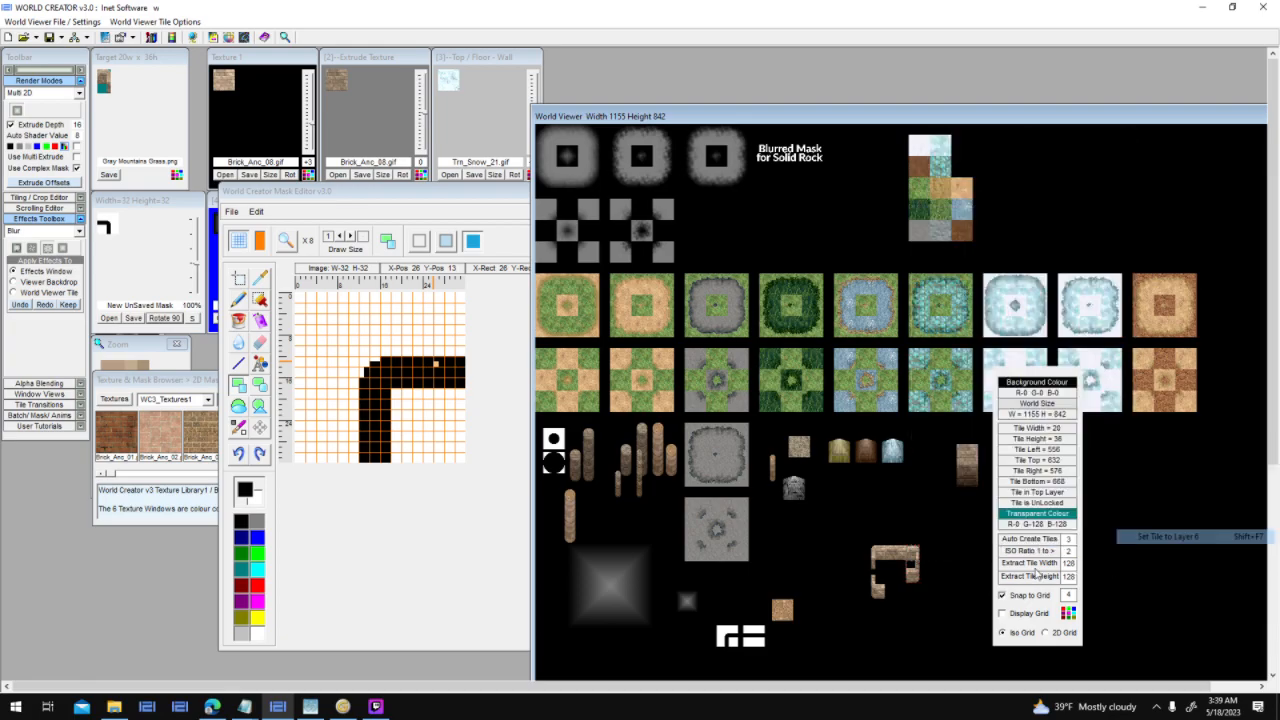
Reposition the lower-right corner tile just below the upper-right one and align it to the grid.
drag(914, 573, 917, 578)
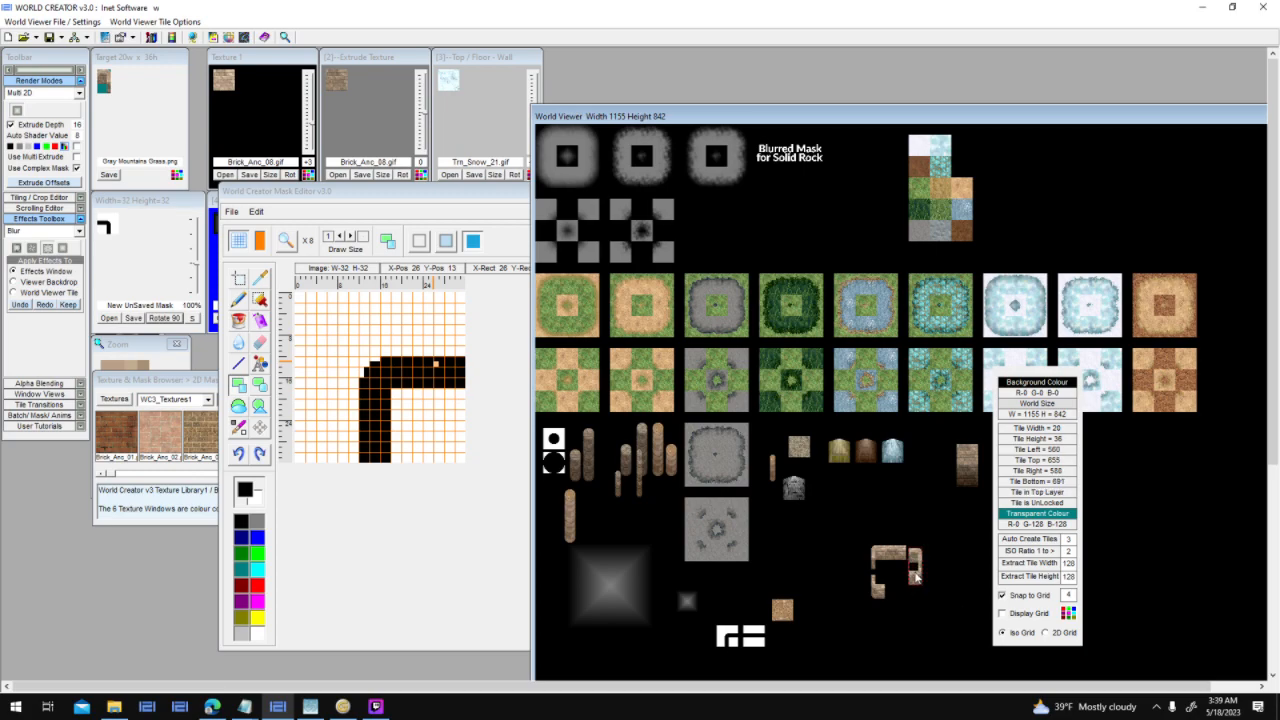
key(Down)
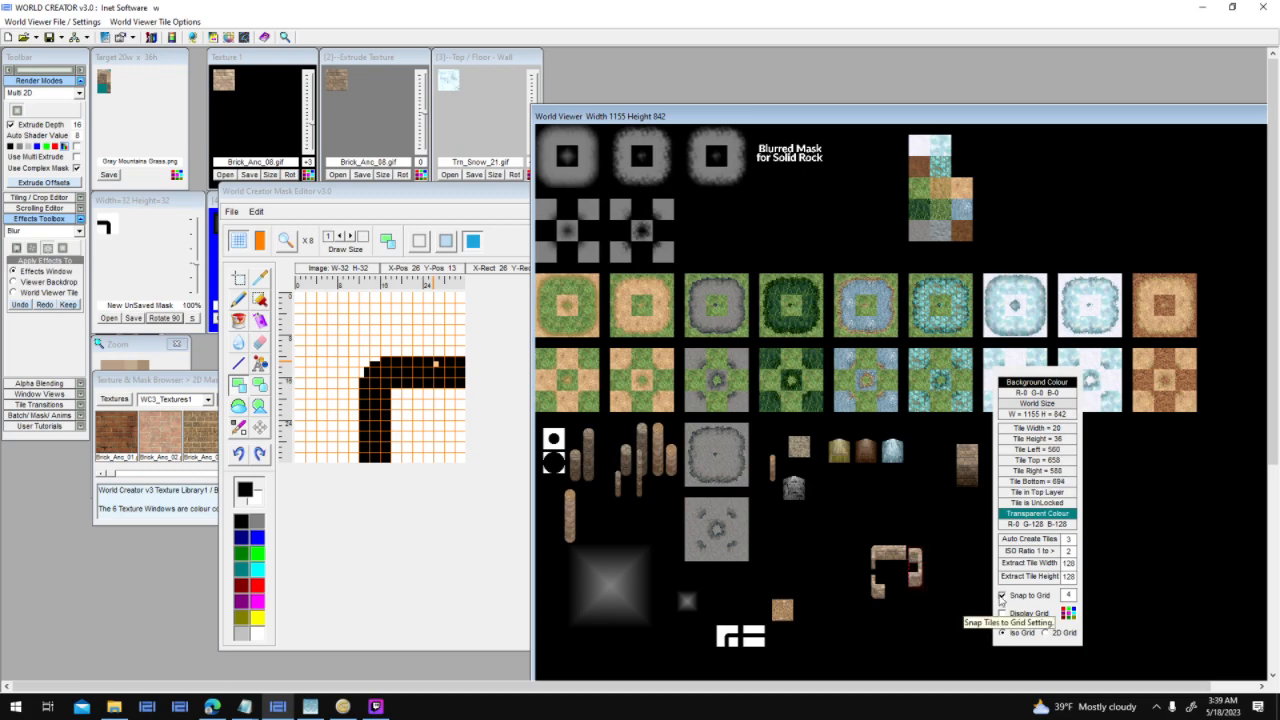
click(1002, 596)
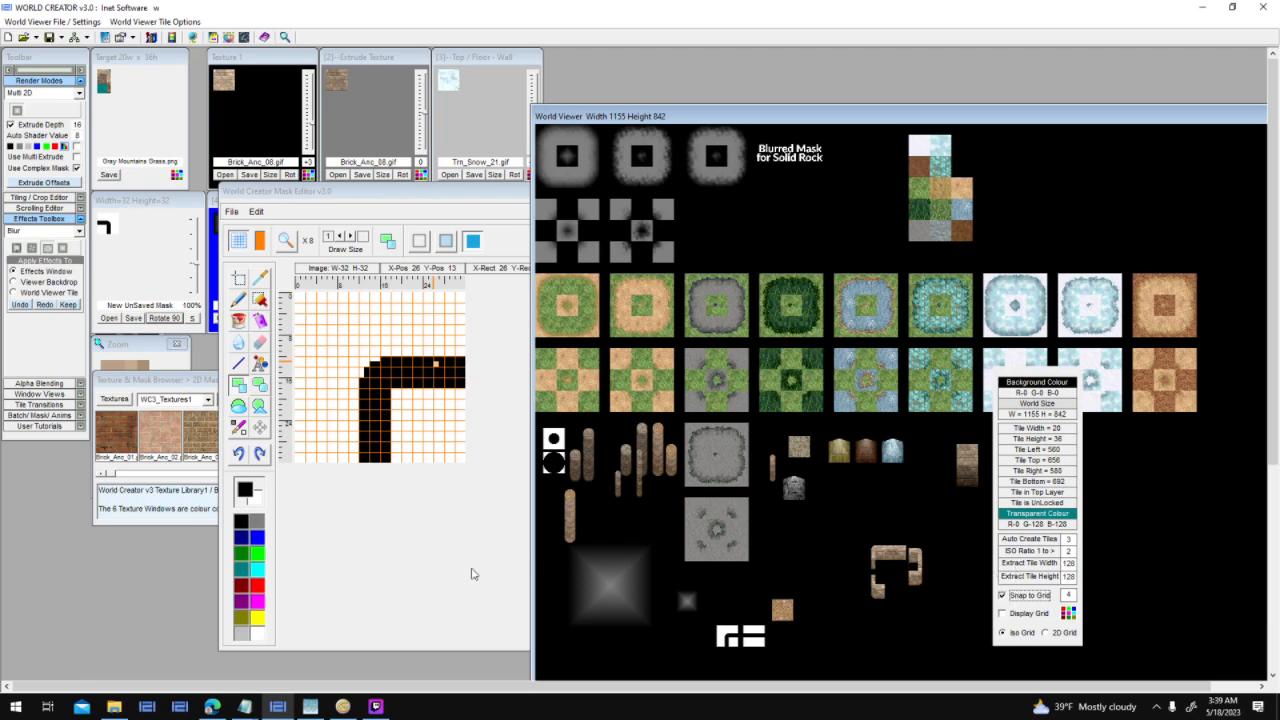
click(376, 706)
click(574, 597)
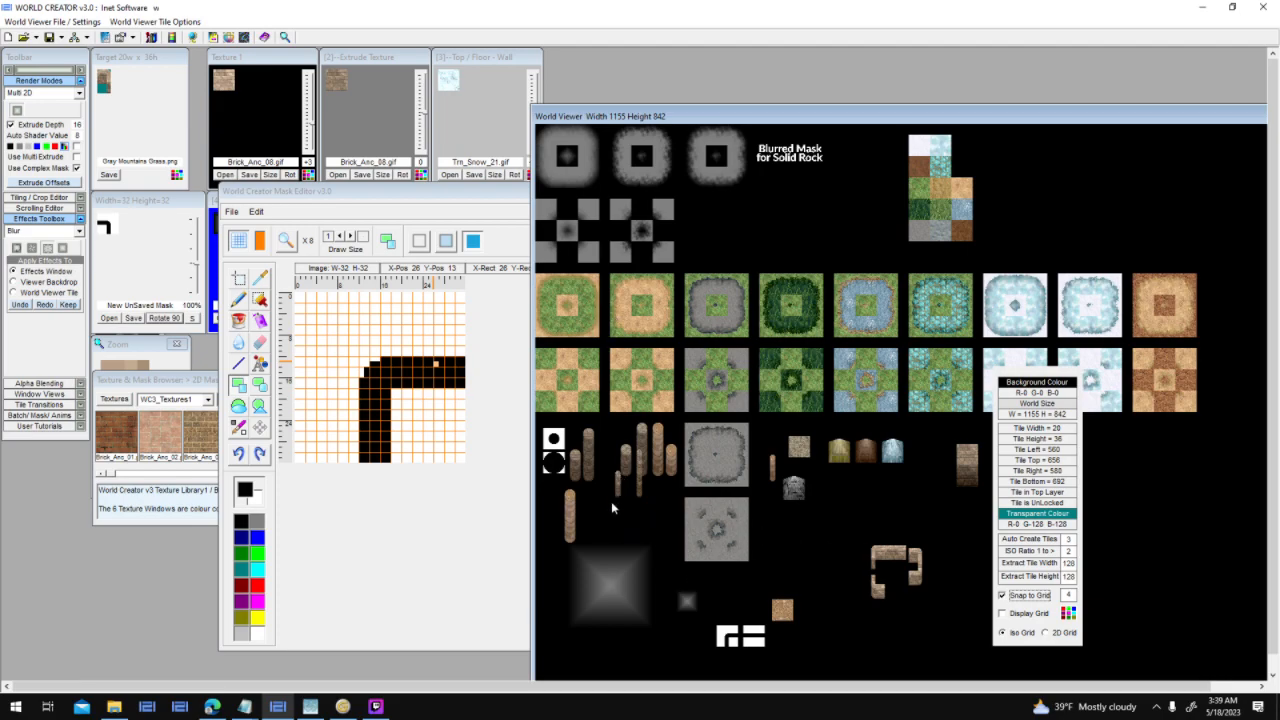
Delete the grey stone block below the square brick tile and pull the upper-right corner tile away from the enclosure.
drag(797, 494, 856, 502)
key(Delete)
drag(914, 553, 930, 519)
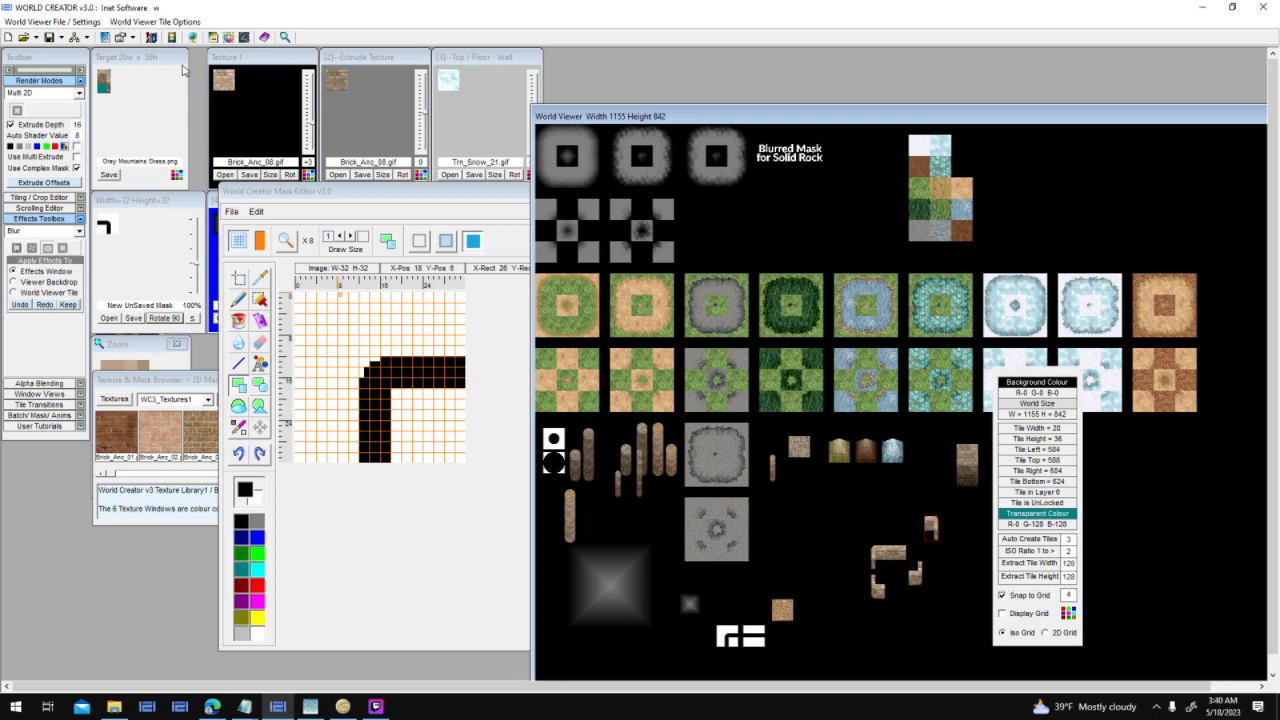
Load Facade_Mod_060.gif from the Build_Facades_Mod folder of the WC3_Textures1 library into Texture 1.
click(394, 206)
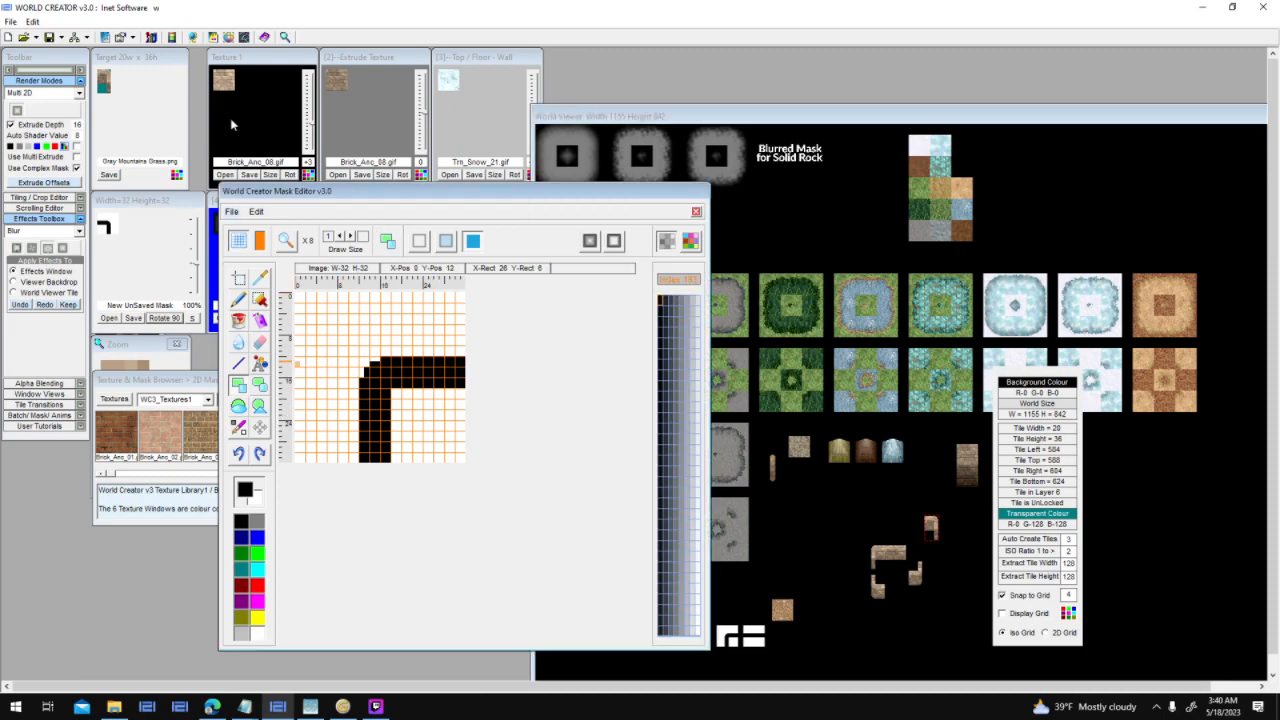
click(190, 381)
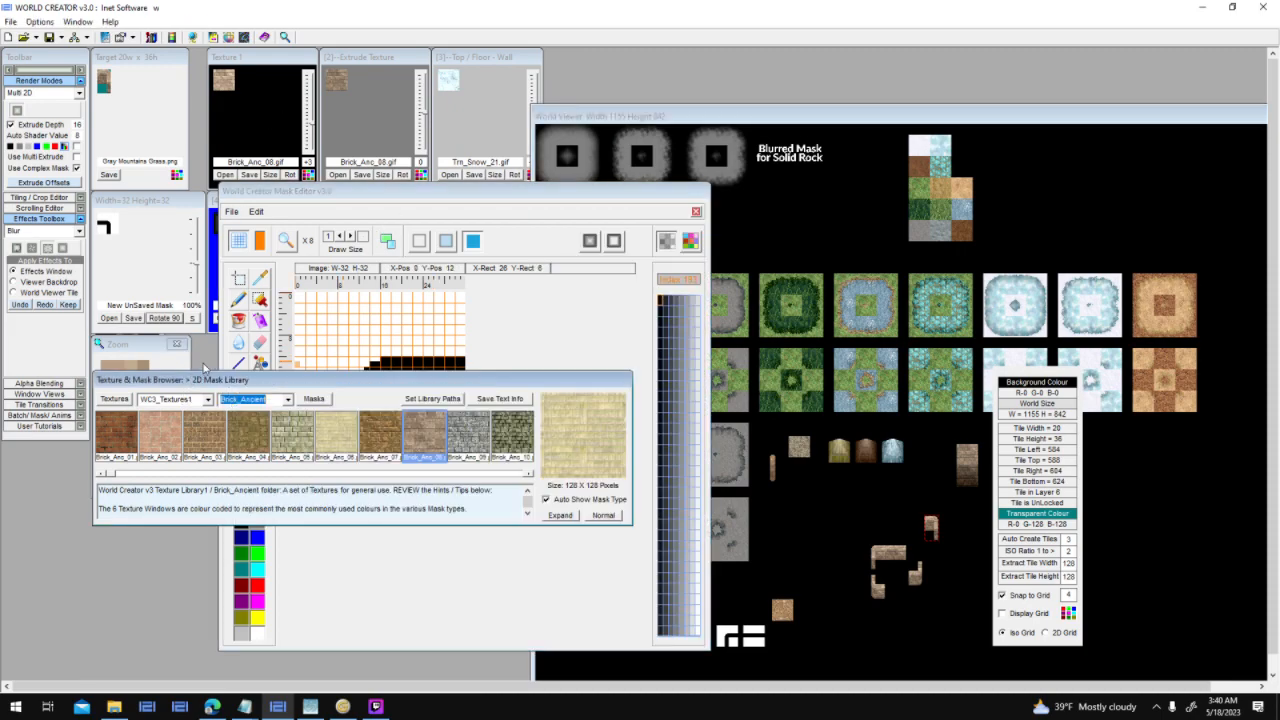
click(125, 400)
click(288, 399)
scroll(296, 433, down, 3)
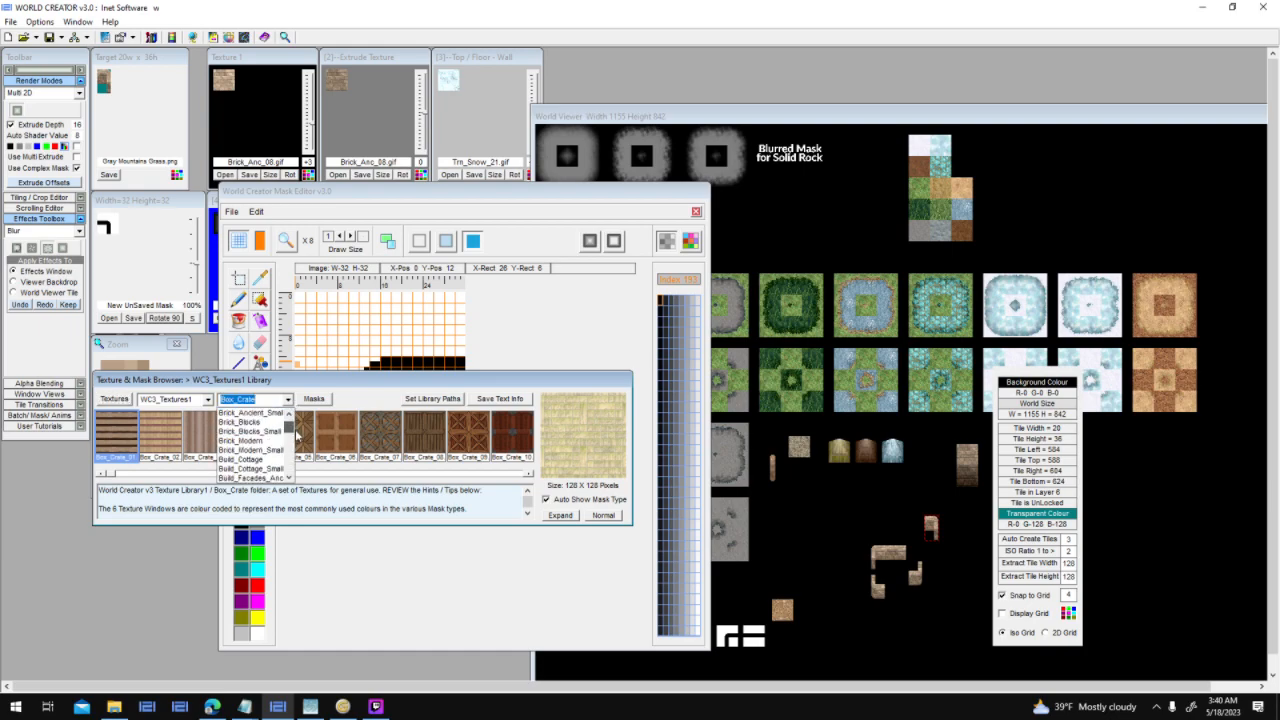
scroll(296, 433, down, 3)
drag(297, 432, 296, 430)
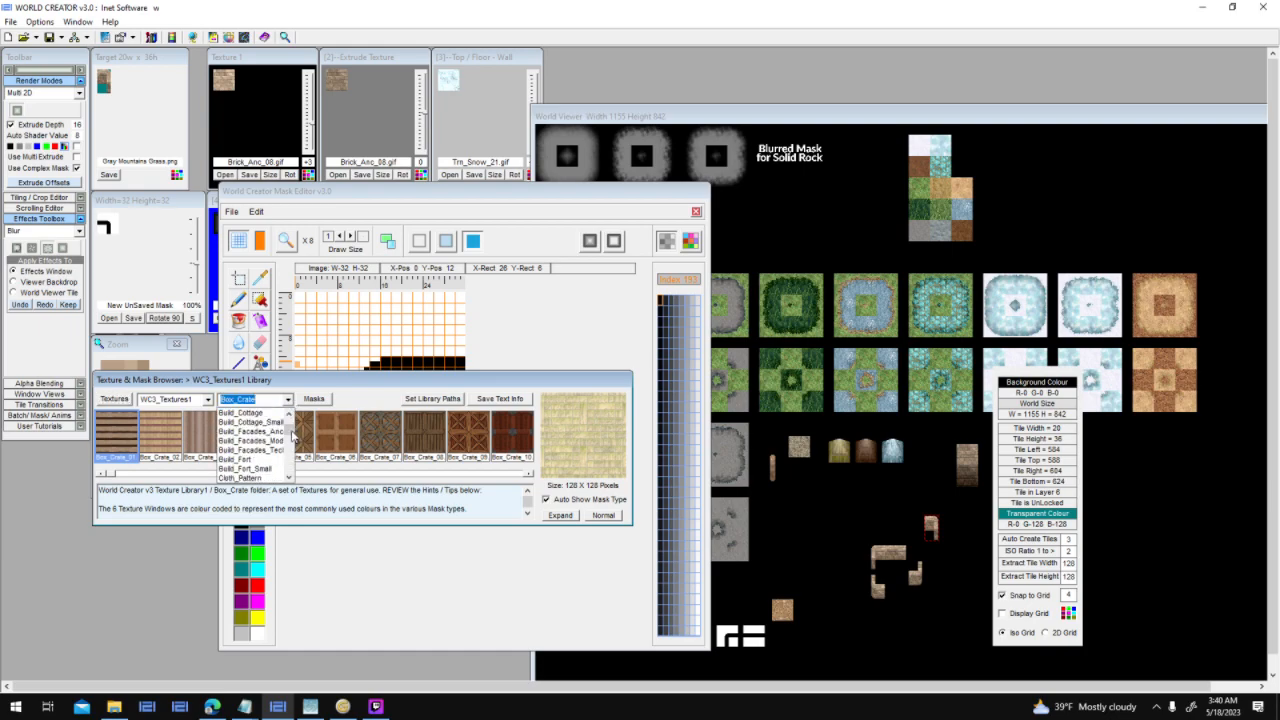
click(298, 433)
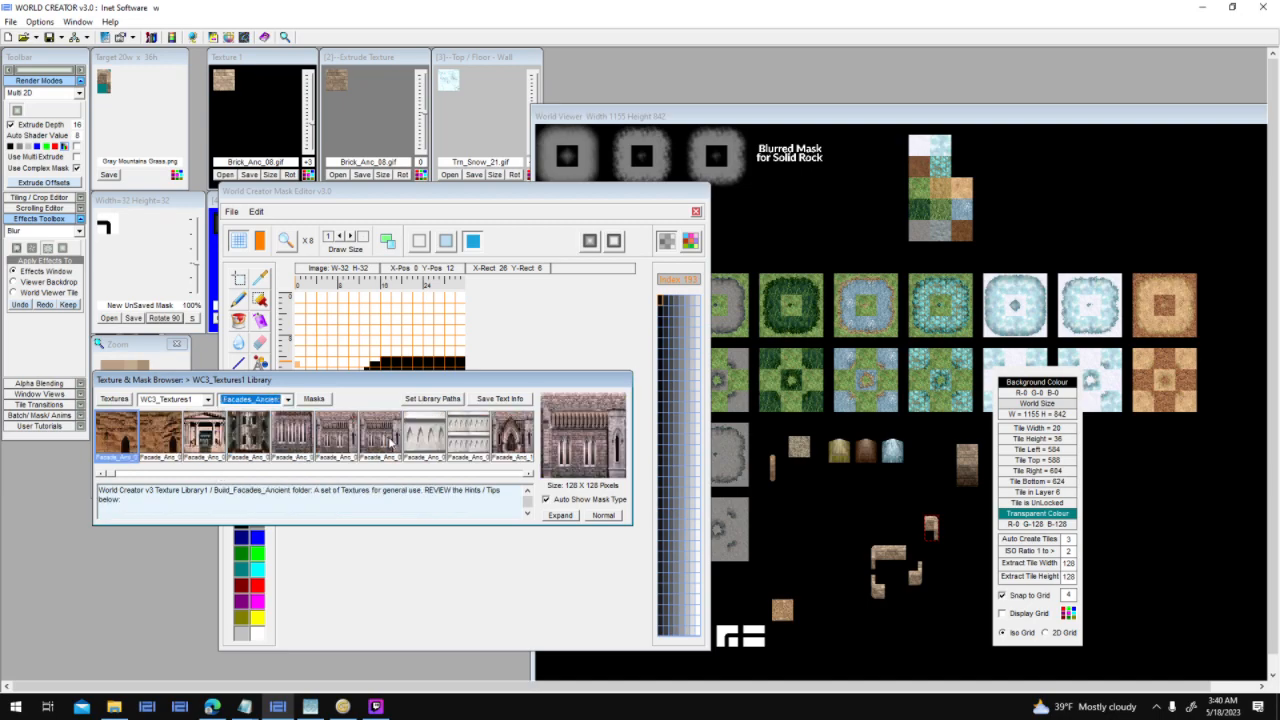
key(Down)
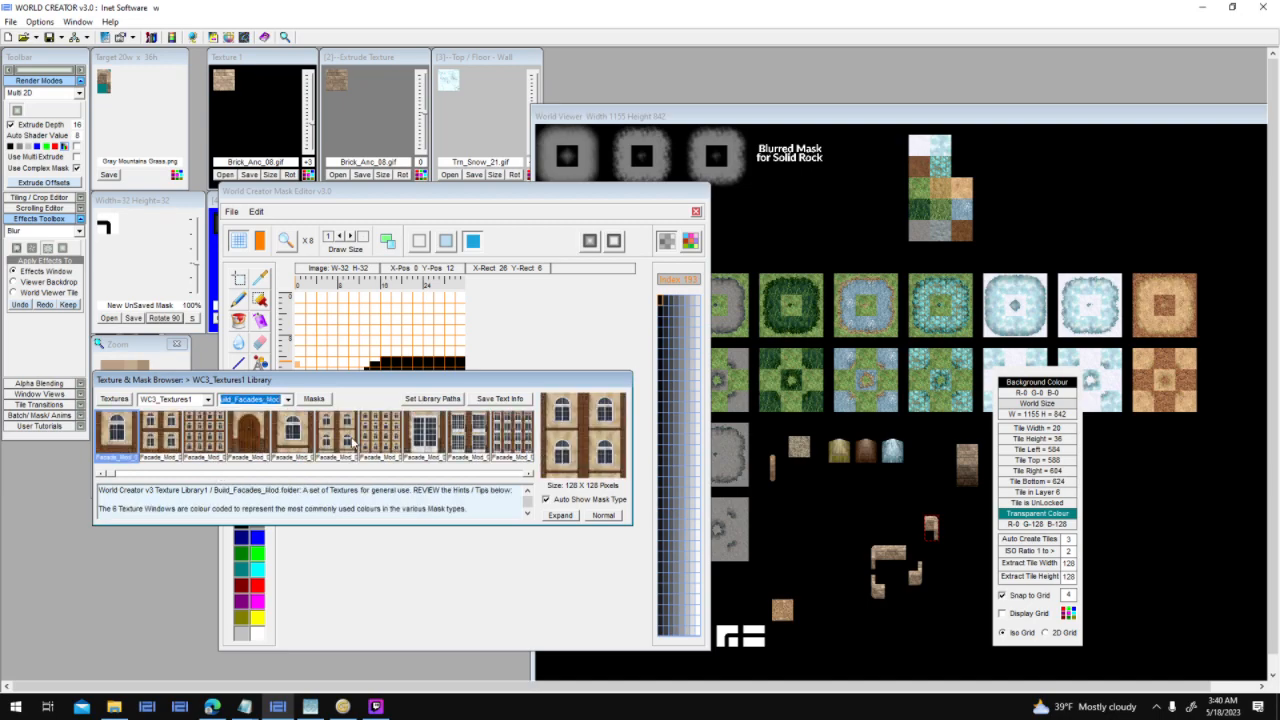
click(456, 475)
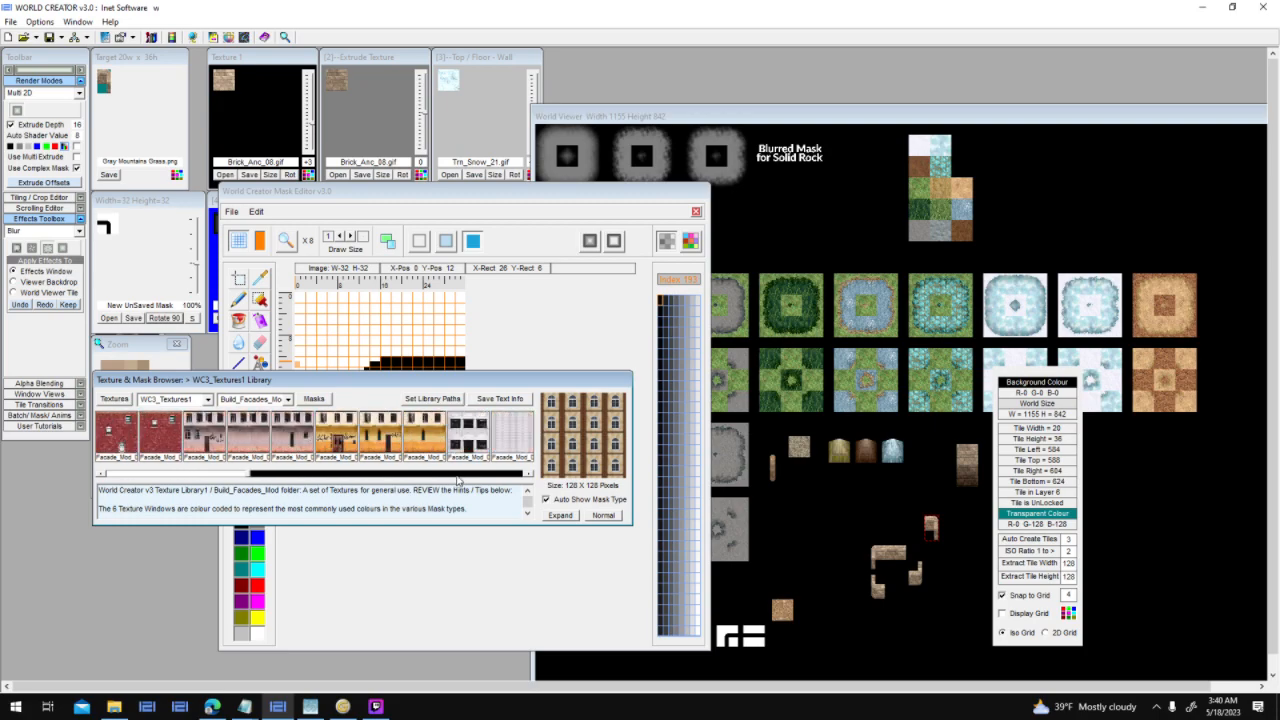
drag(112, 432, 272, 120)
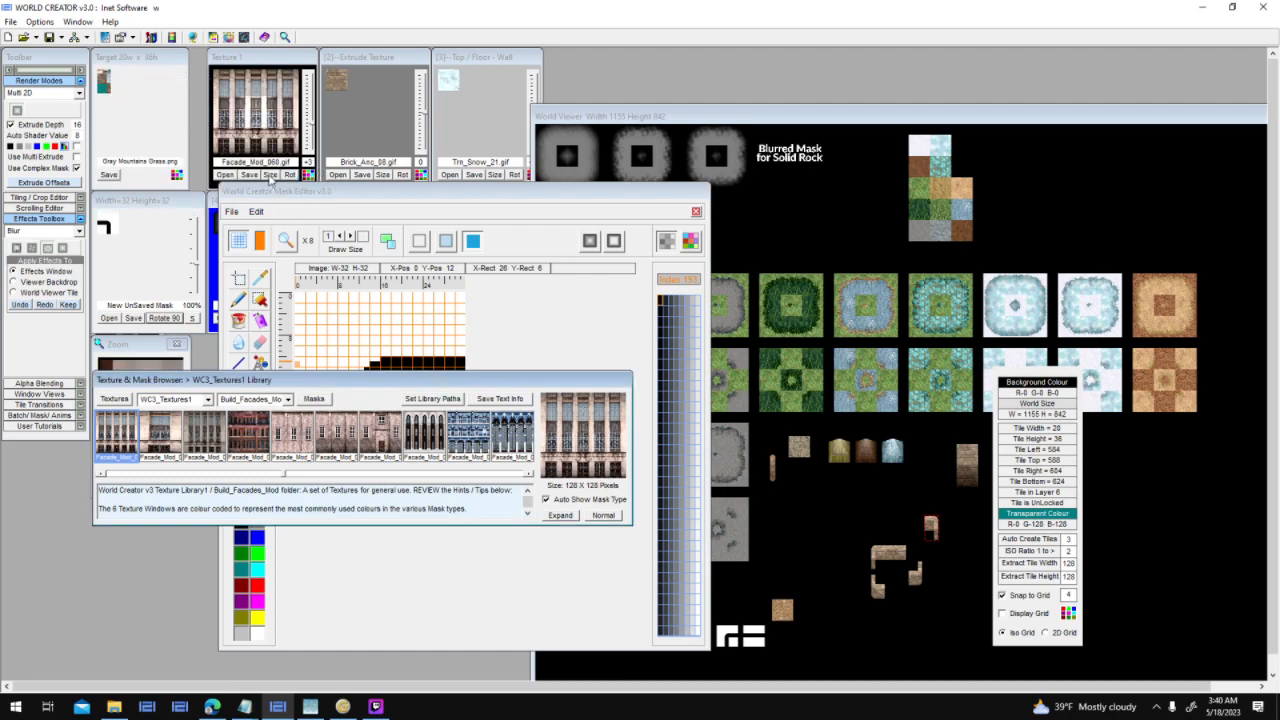
Resize the facade texture in Texture 1 to 32 by 32 pixels.
click(270, 175)
double_click(283, 241)
text(32)
double_click(352, 241)
text(32)
click(248, 363)
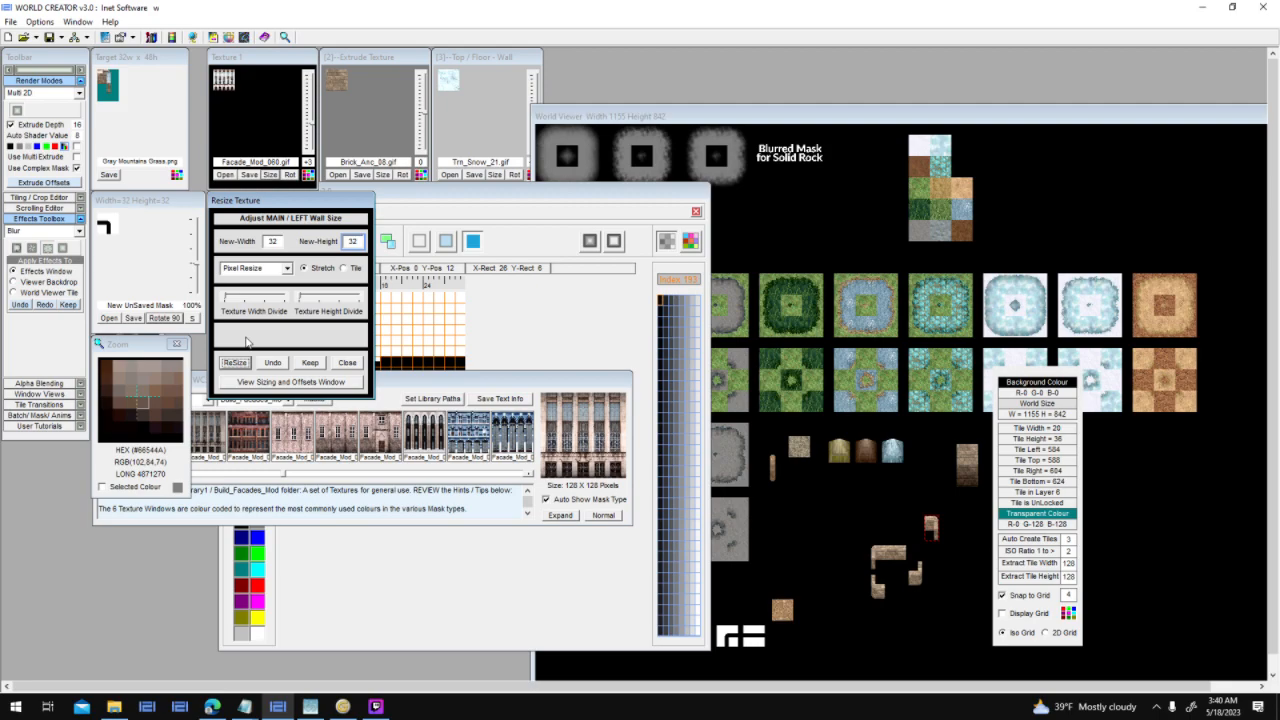
Set Texture 1's shade level to 0 and copy the resized facade into the Extrude Texture.
drag(311, 123, 311, 110)
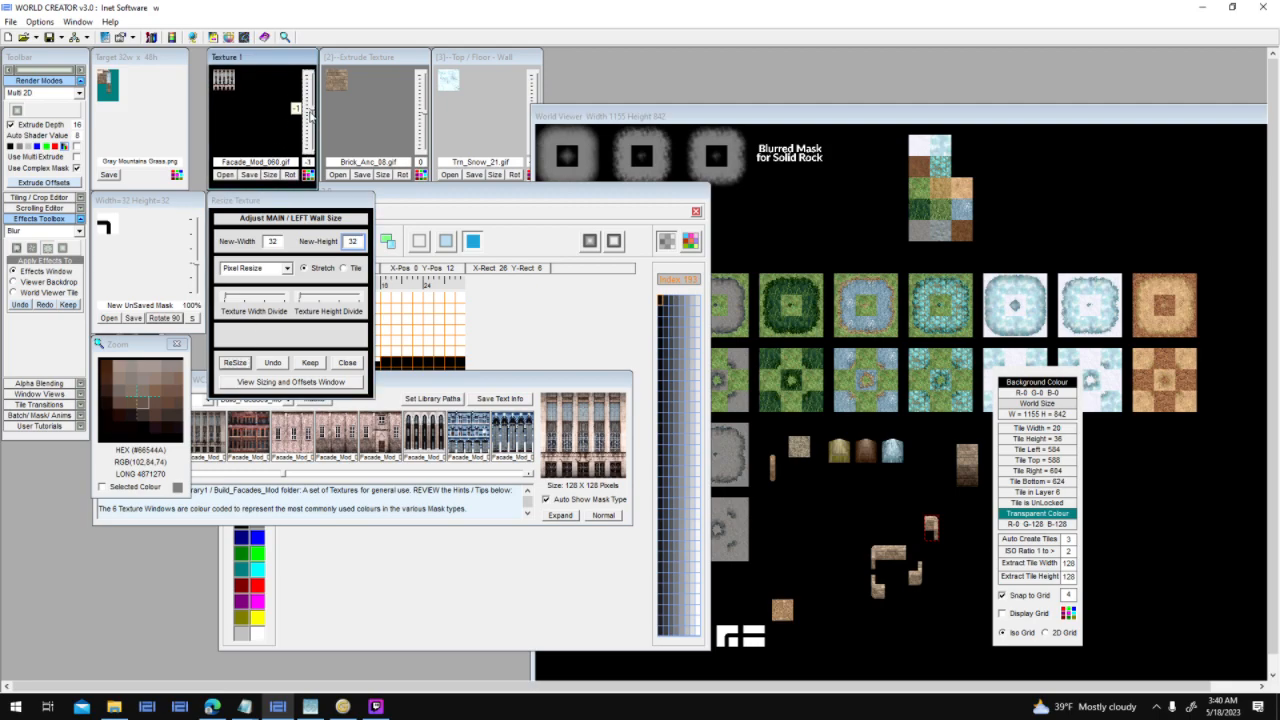
drag(226, 82, 369, 80)
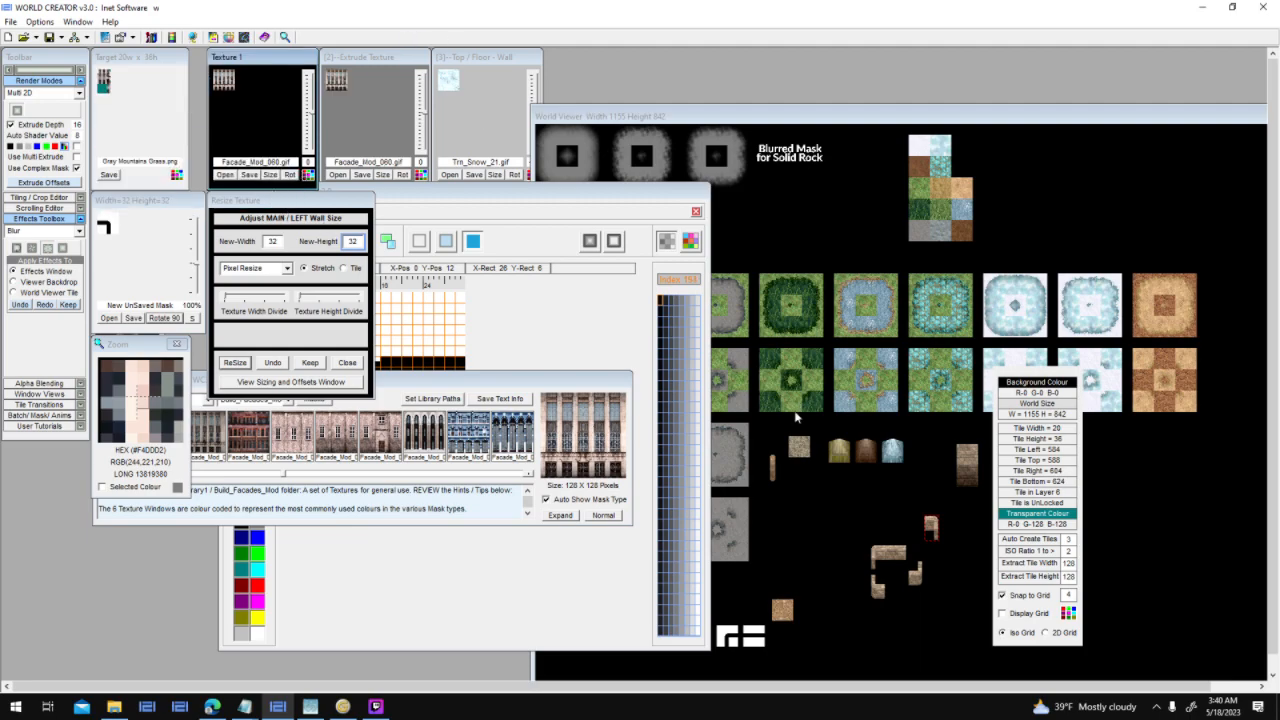
Erase the corner shape in the mask editor by covering it with a filled white rectangle.
click(480, 606)
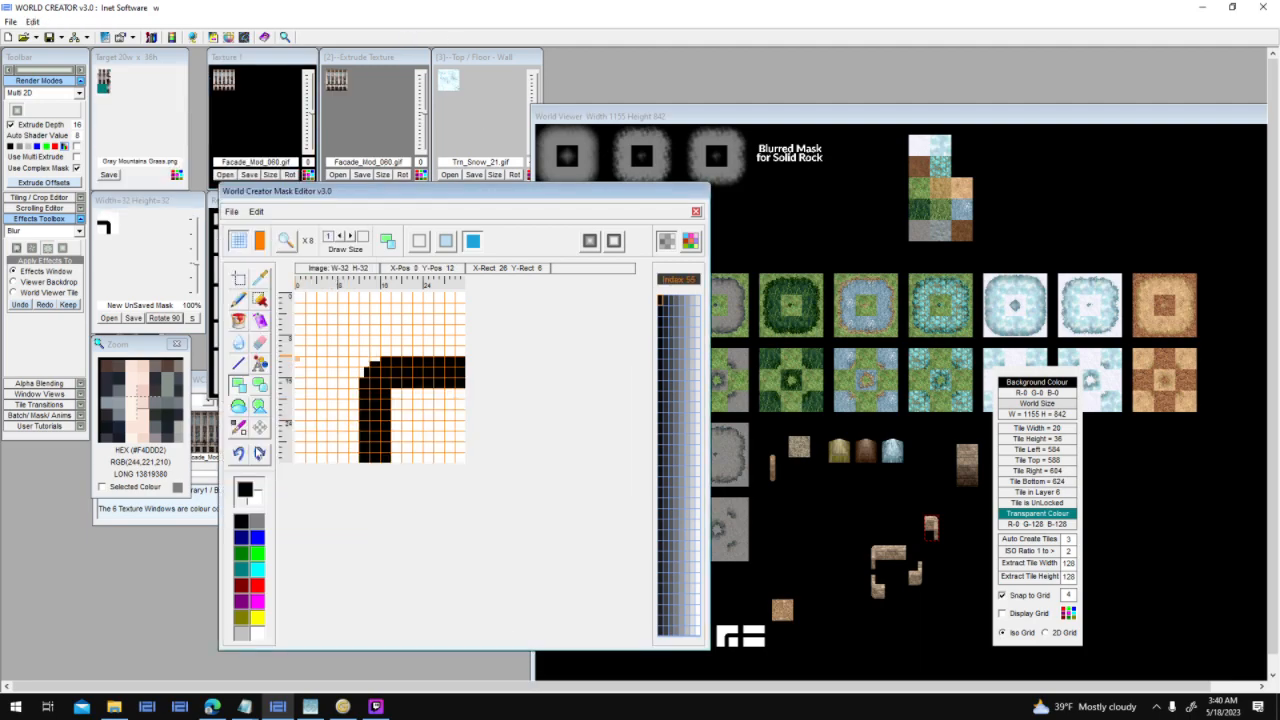
click(239, 280)
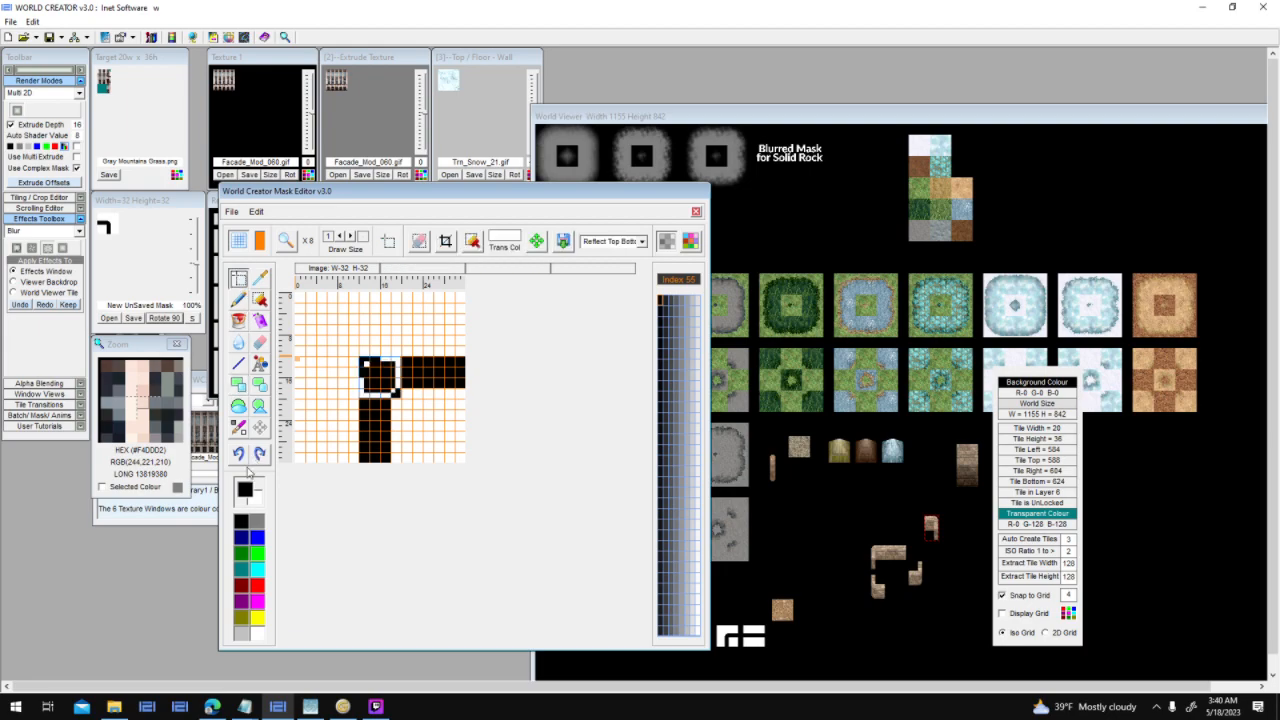
click(256, 633)
click(239, 385)
mouse_move(354, 356)
mouse_down()
mouse_move(400, 395)
mouse_move(443, 503)
mouse_move(476, 469)
mouse_move(466, 462)
mouse_up()
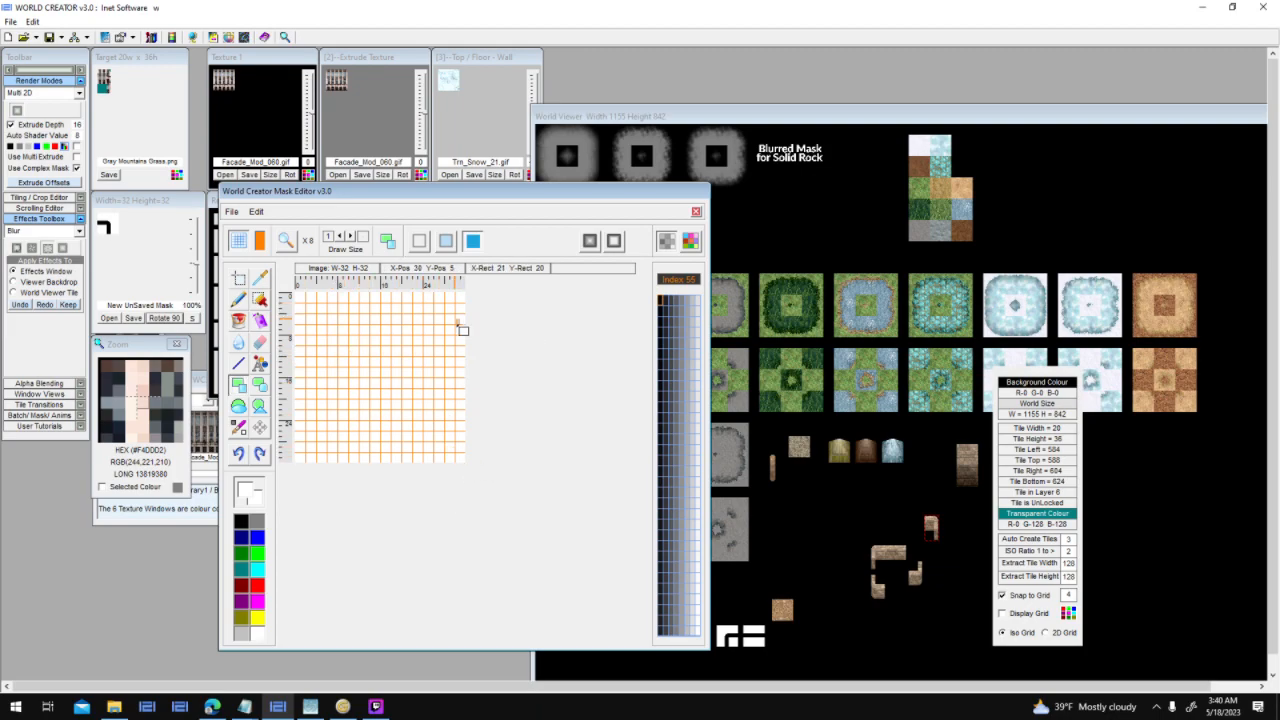
Draw a filled black 24 by 24 pixel square centred in the mask and load it into the mask window.
click(241, 521)
drag(321, 319, 446, 443)
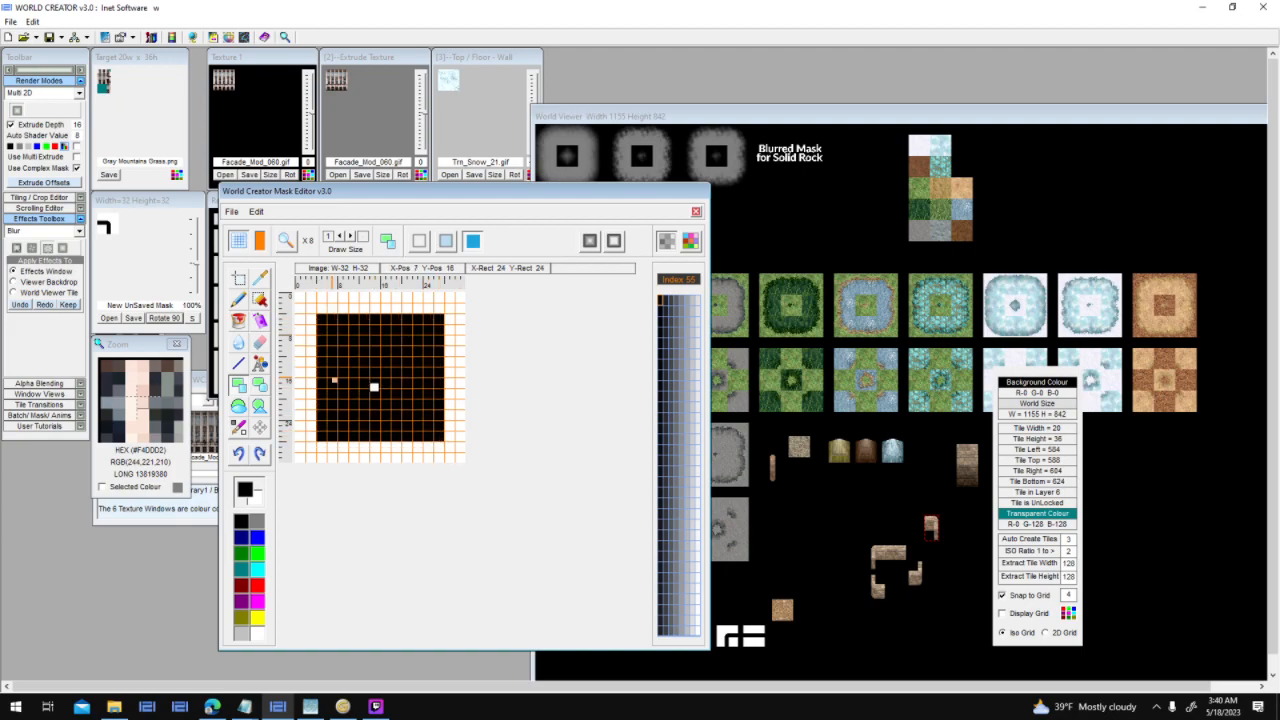
drag(355, 369, 106, 231)
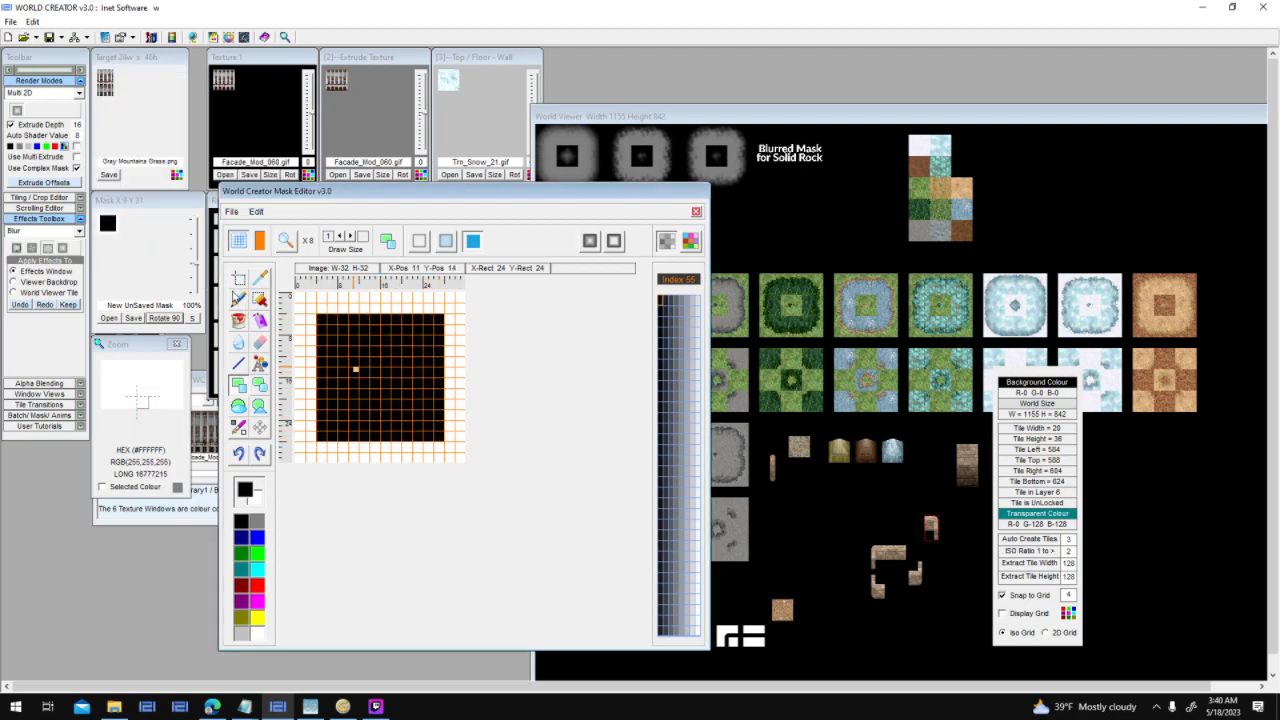
Move the mask editor aside and load Concrete_04.gif from the Concrete folder into Texture 1.
click(259, 102)
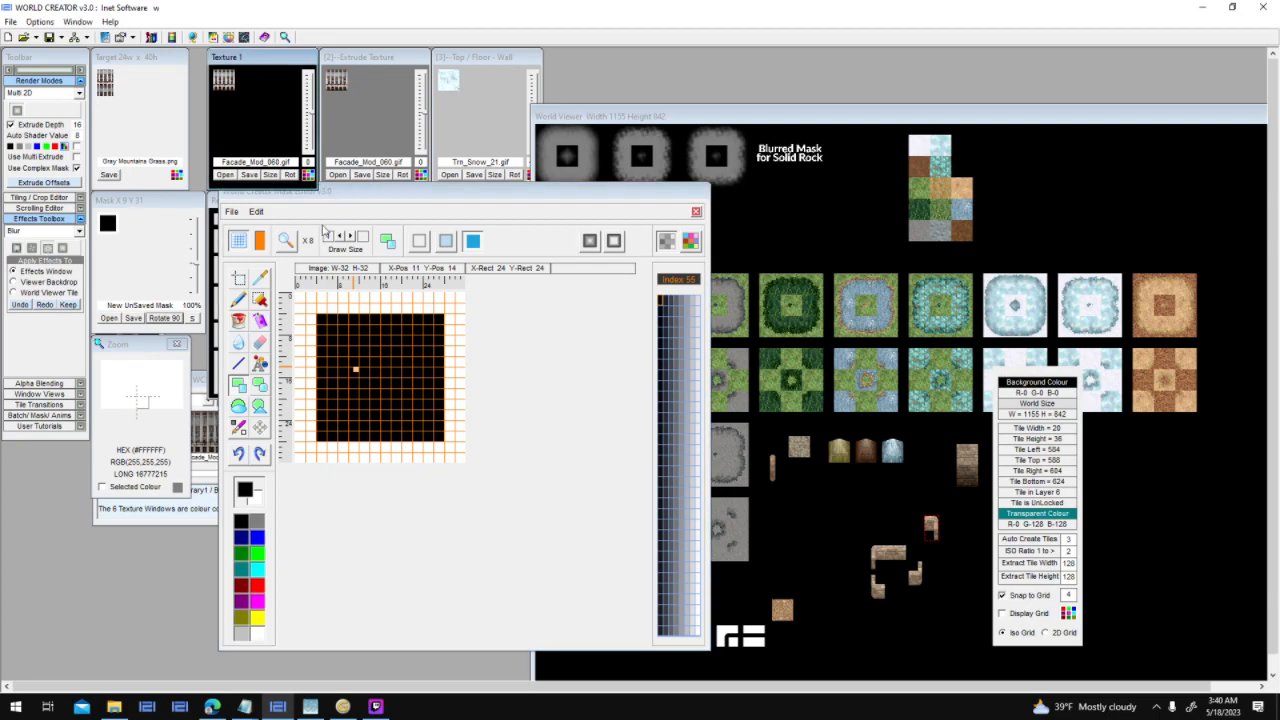
drag(415, 187, 644, 197)
click(414, 386)
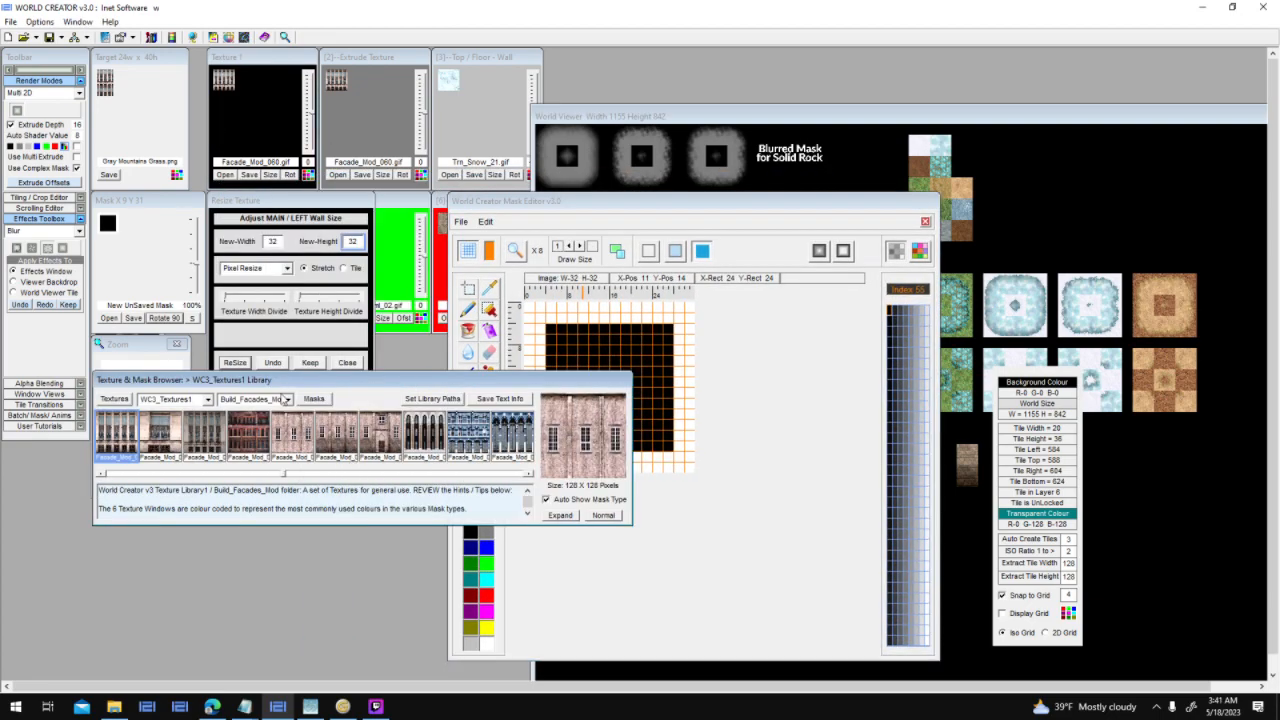
click(287, 399)
drag(290, 434, 260, 132)
click(264, 478)
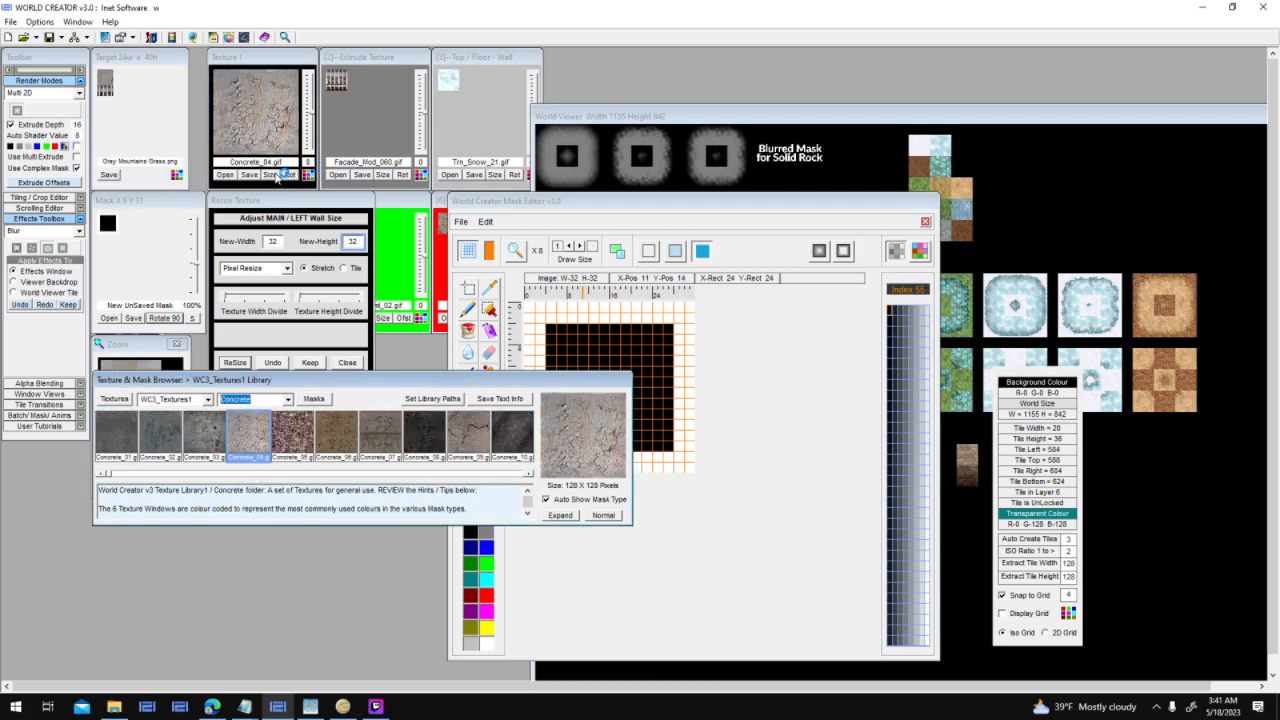
Resize the concrete texture in Texture 1 to 32 by 32 pixels.
click(271, 175)
text(32)
key(Tab)
text(32)
click(234, 362)
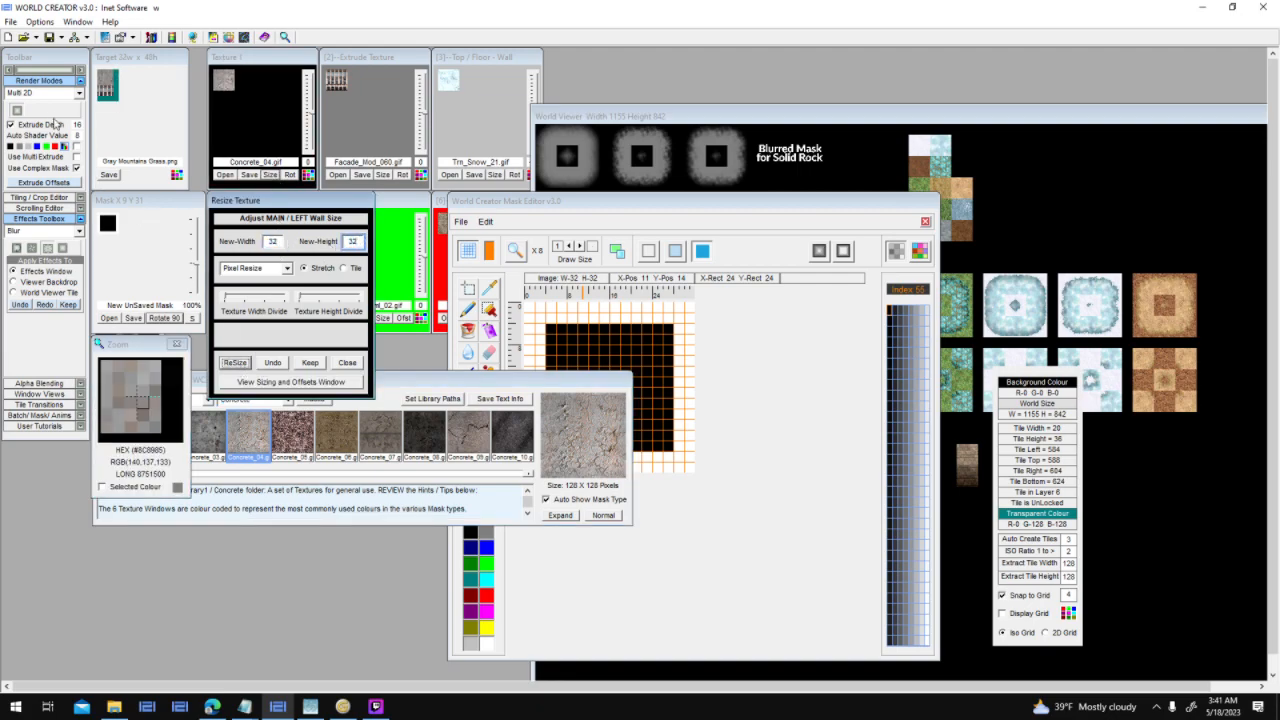
Render the concrete-topped facade block with an extrude depth of 32 and place it below the square brick tile in the World Viewer.
click(14, 114)
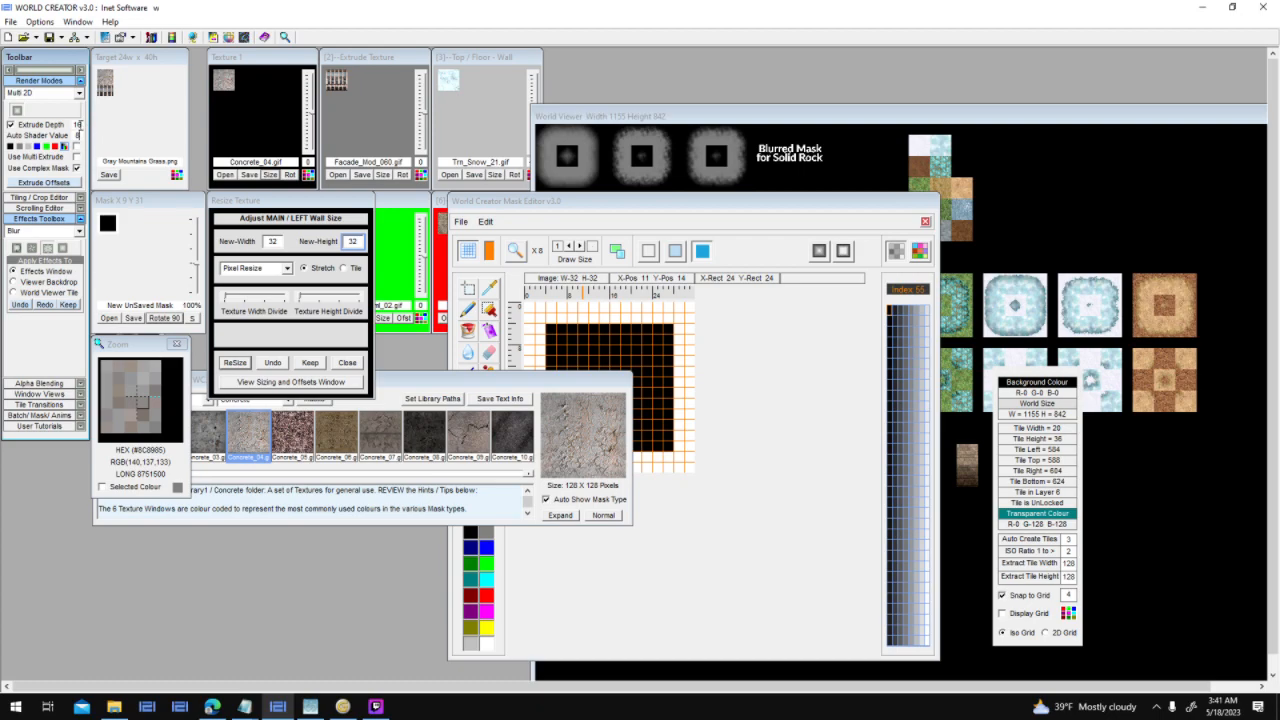
text(32)
click(16, 110)
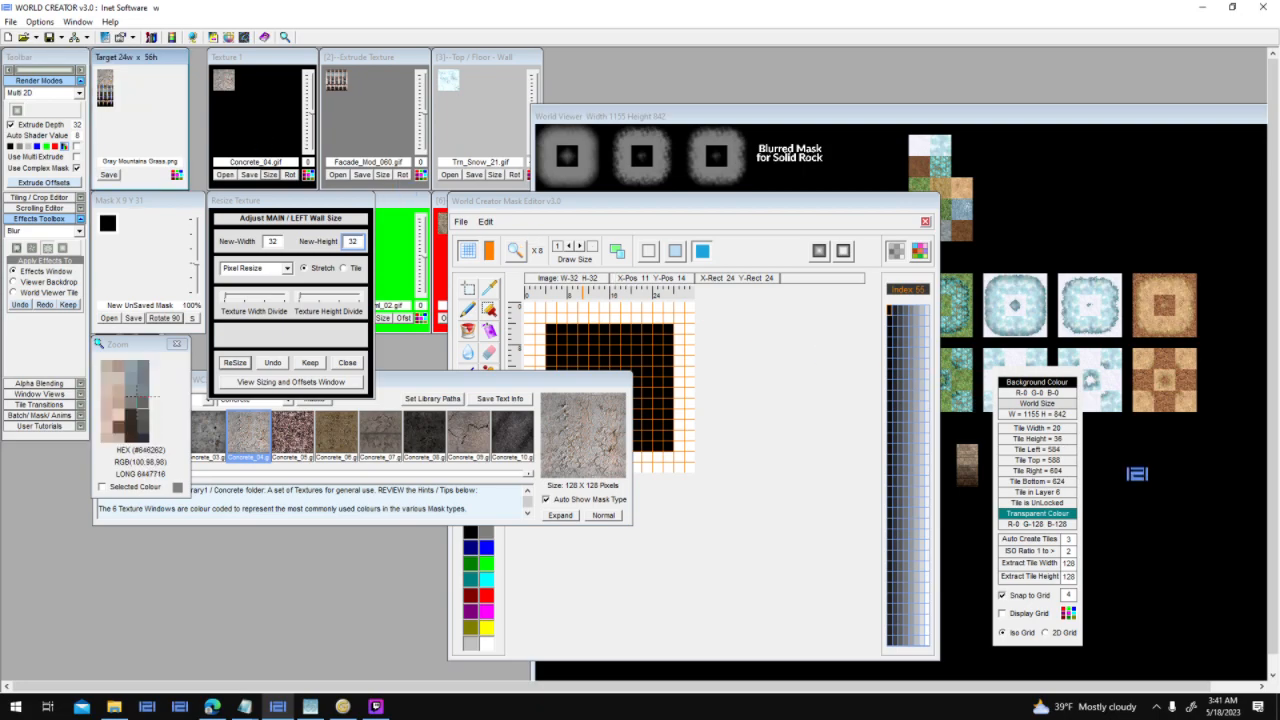
click(1158, 490)
drag(1159, 493, 795, 515)
click(803, 500)
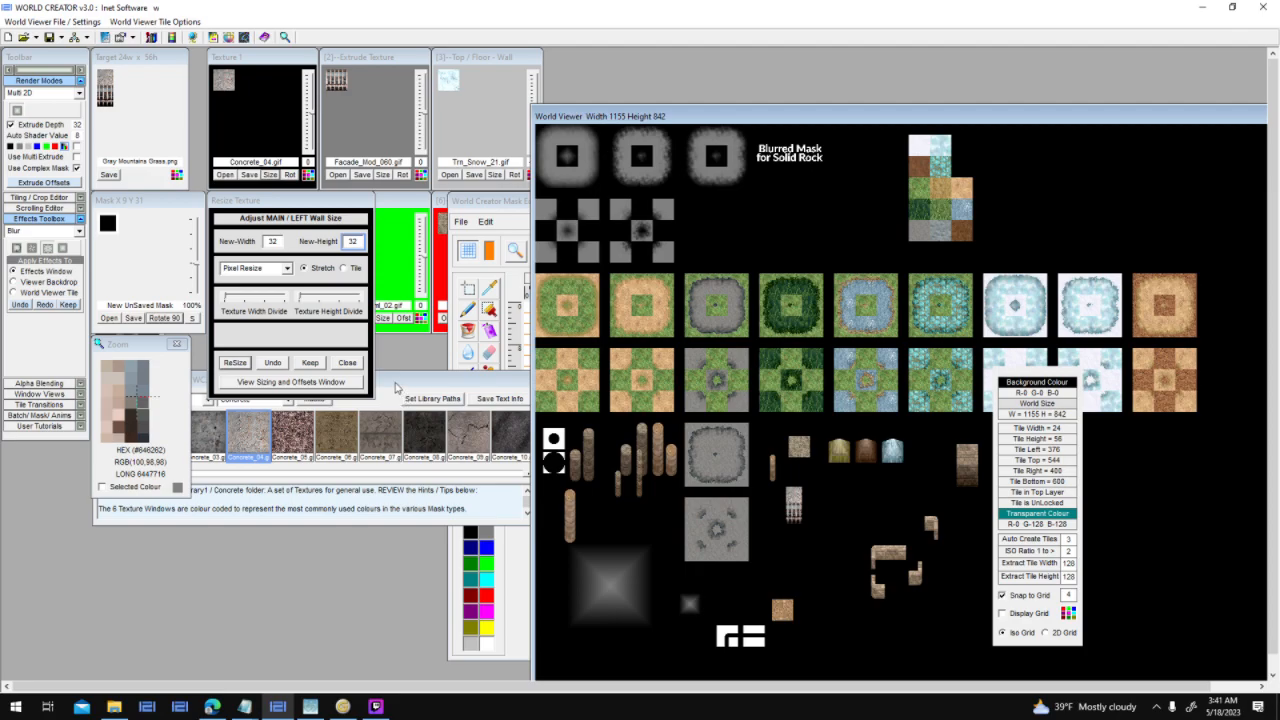
Open the Build_Facades_Mod folder of the WC3_Textures1 library in the Texture & Mask Browser.
click(396, 388)
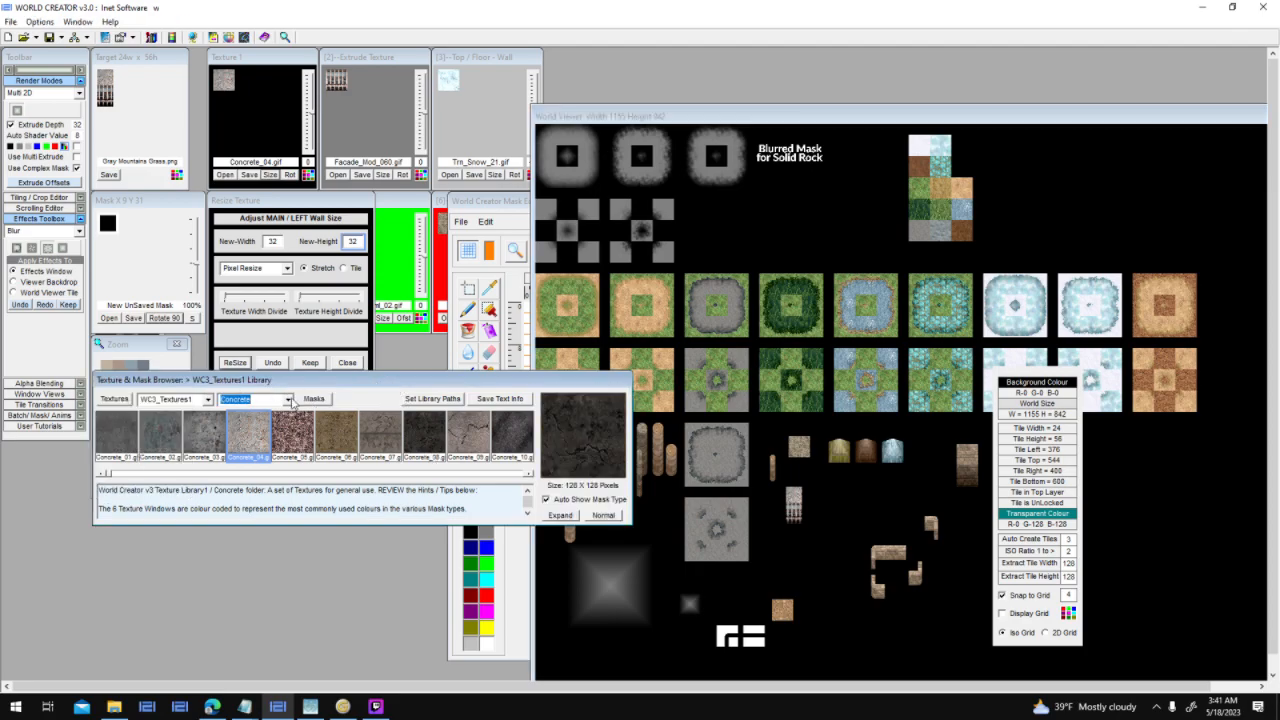
click(289, 400)
drag(291, 433, 292, 423)
scroll(279, 451, down, 2)
scroll(277, 449, down, 1)
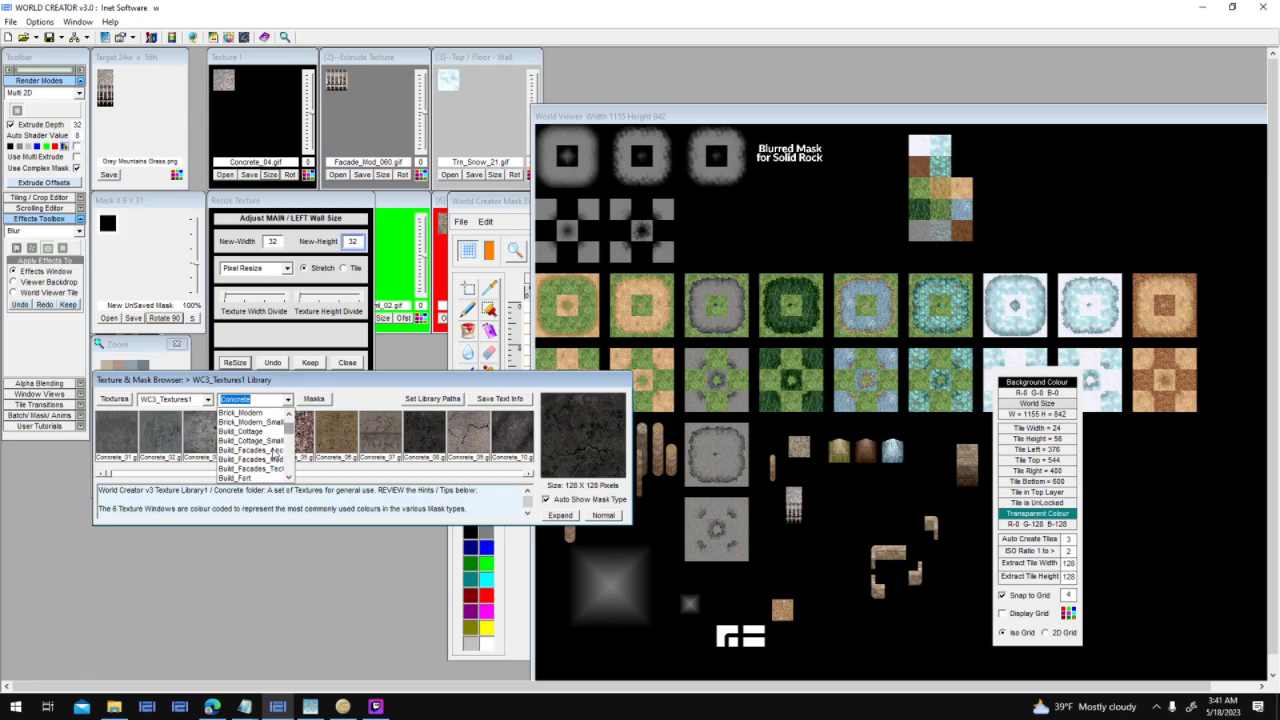
click(254, 461)
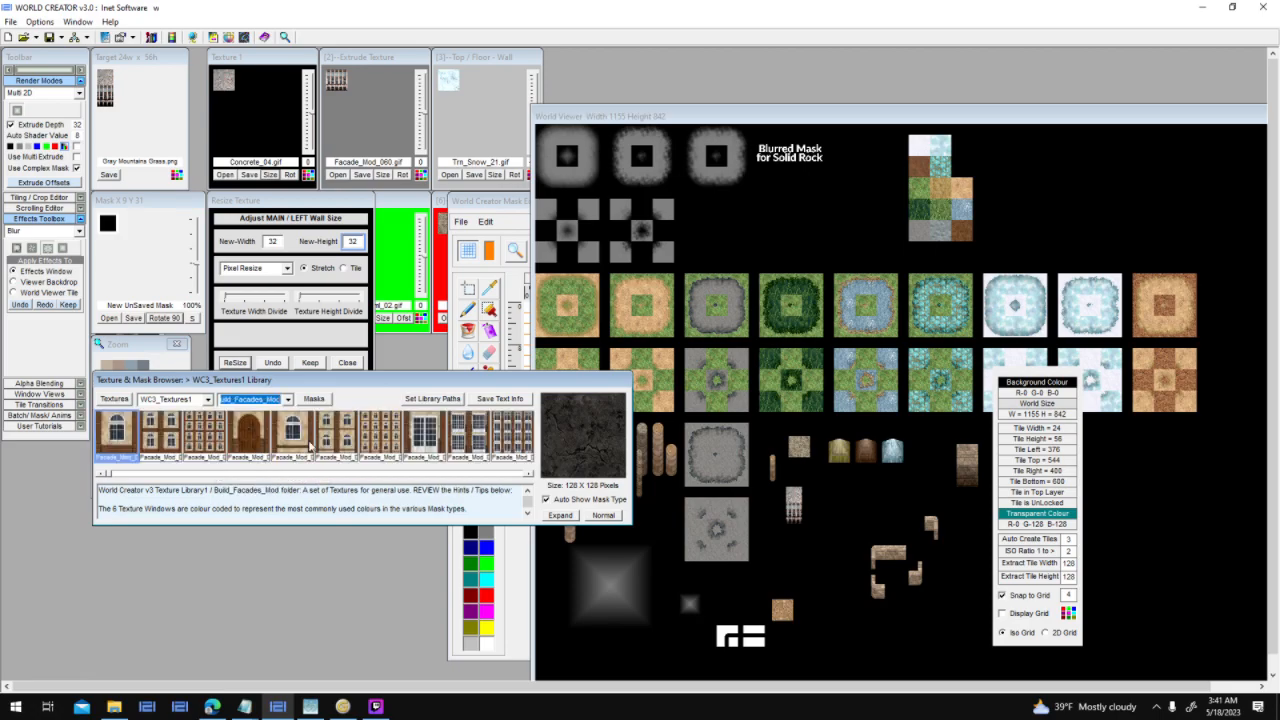
Load Facade_Mod_005.gif, the single arched window facade, into the Extrude Texture.
click(385, 176)
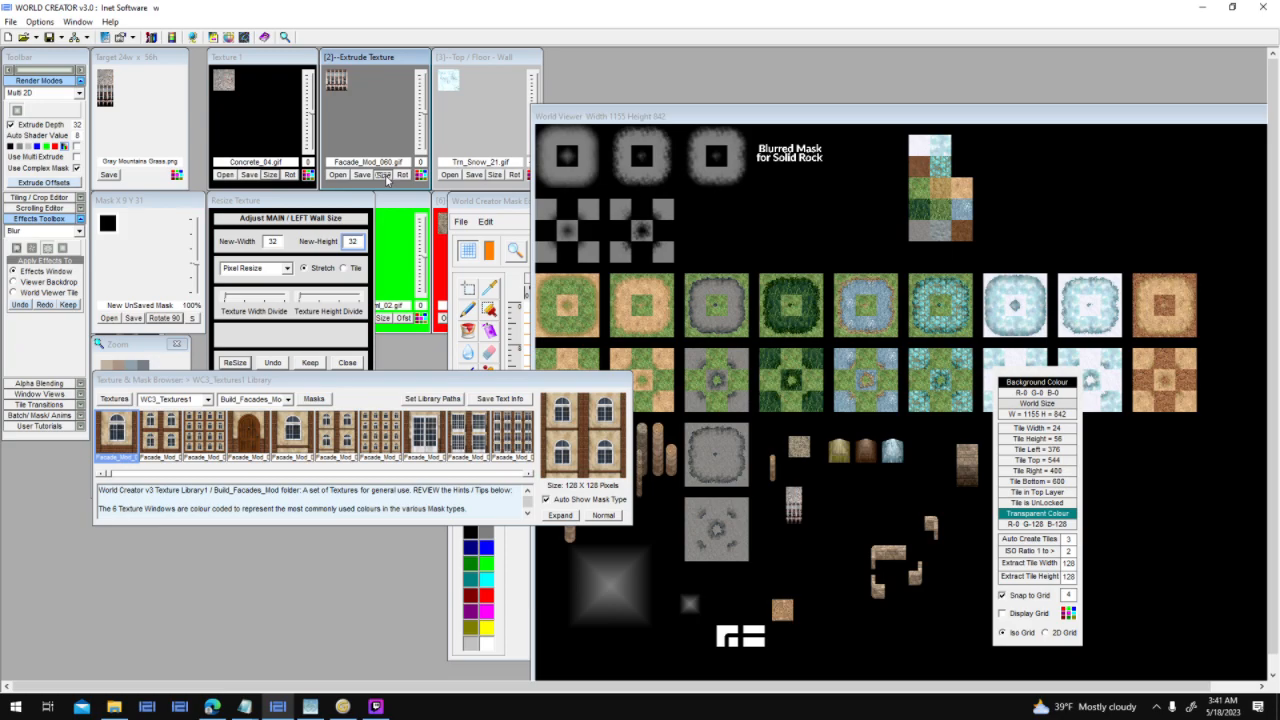
click(387, 176)
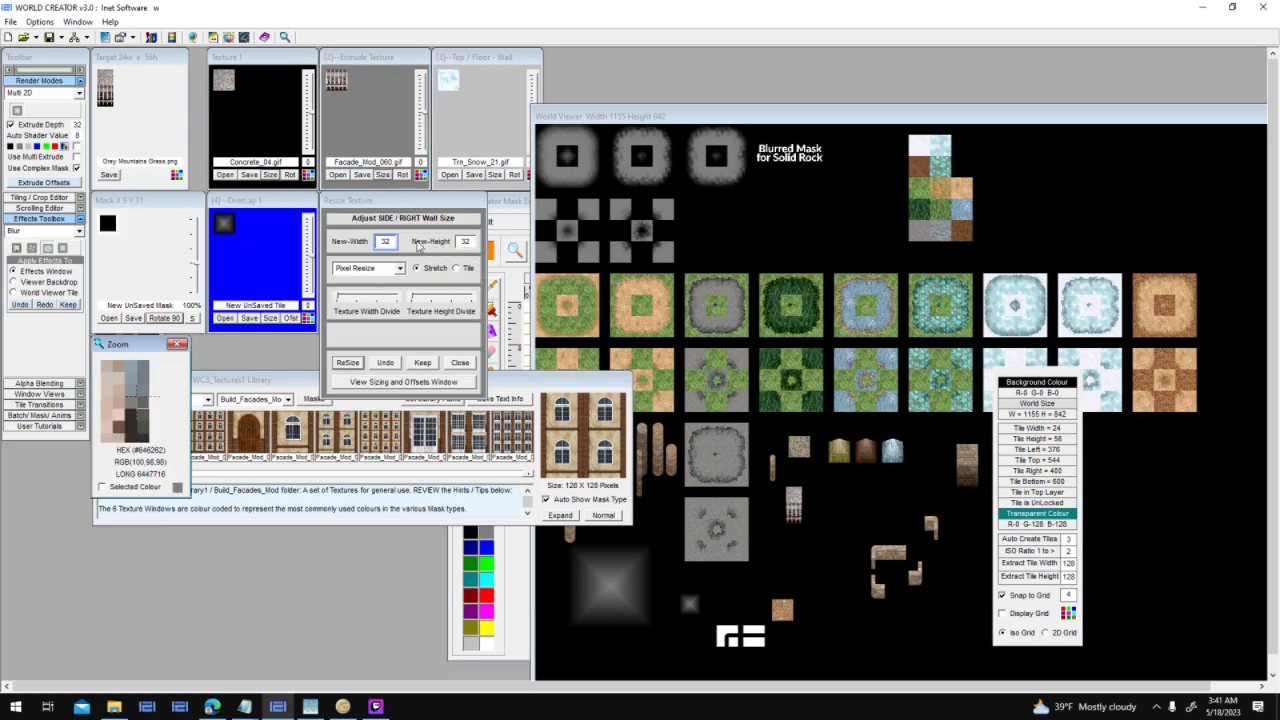
click(460, 363)
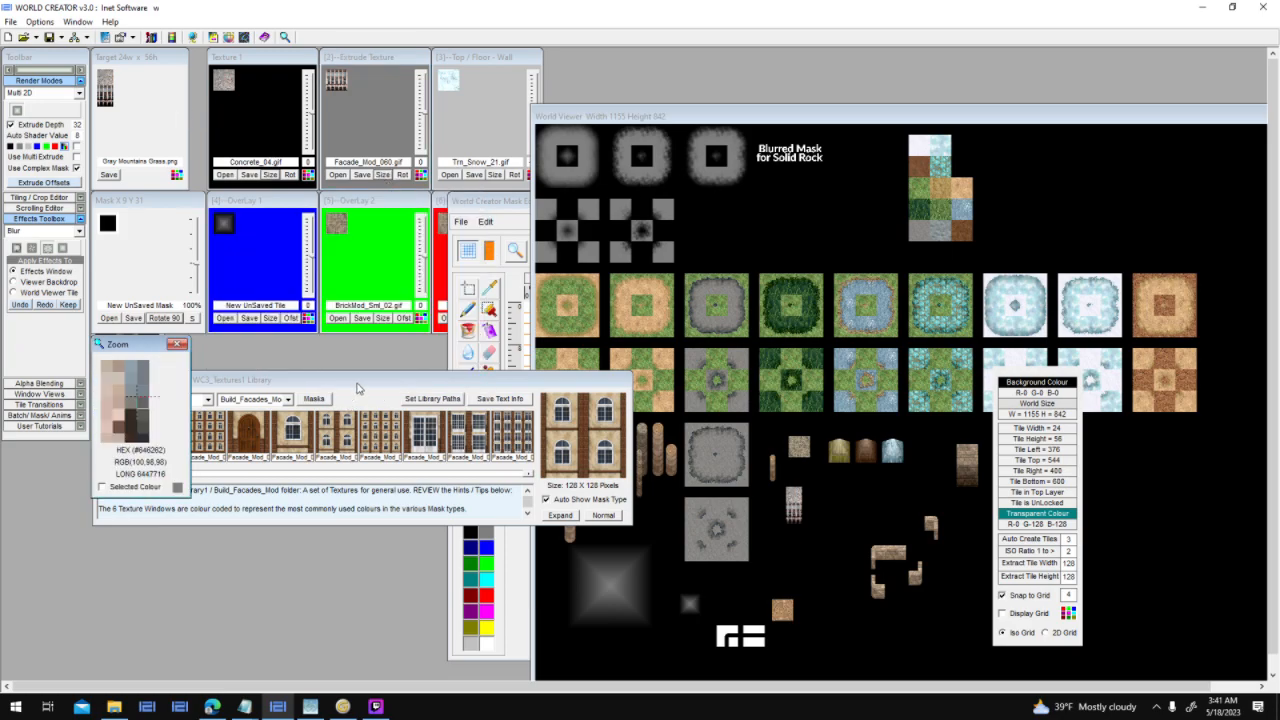
drag(292, 430, 380, 130)
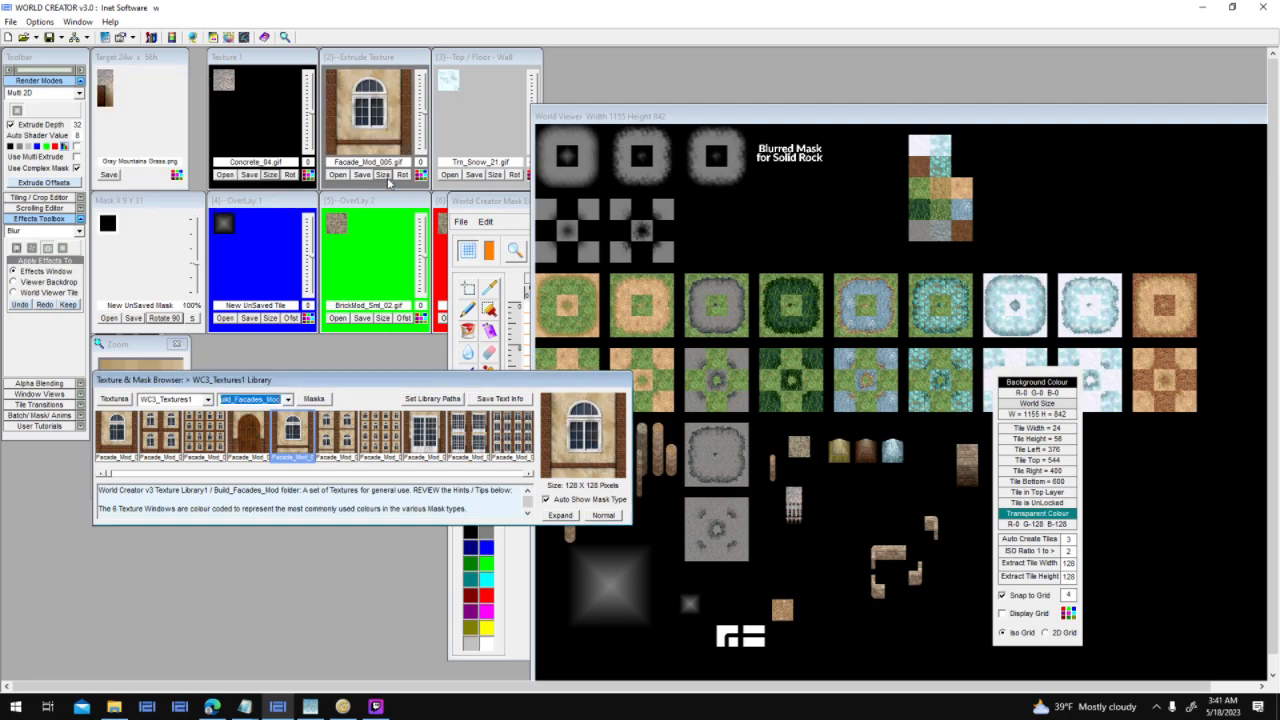
Resize the facade extrude texture to 32 by 32 pixels and render the target tile.
text(32)
key(Tab)
text(32)
click(347, 362)
click(16, 111)
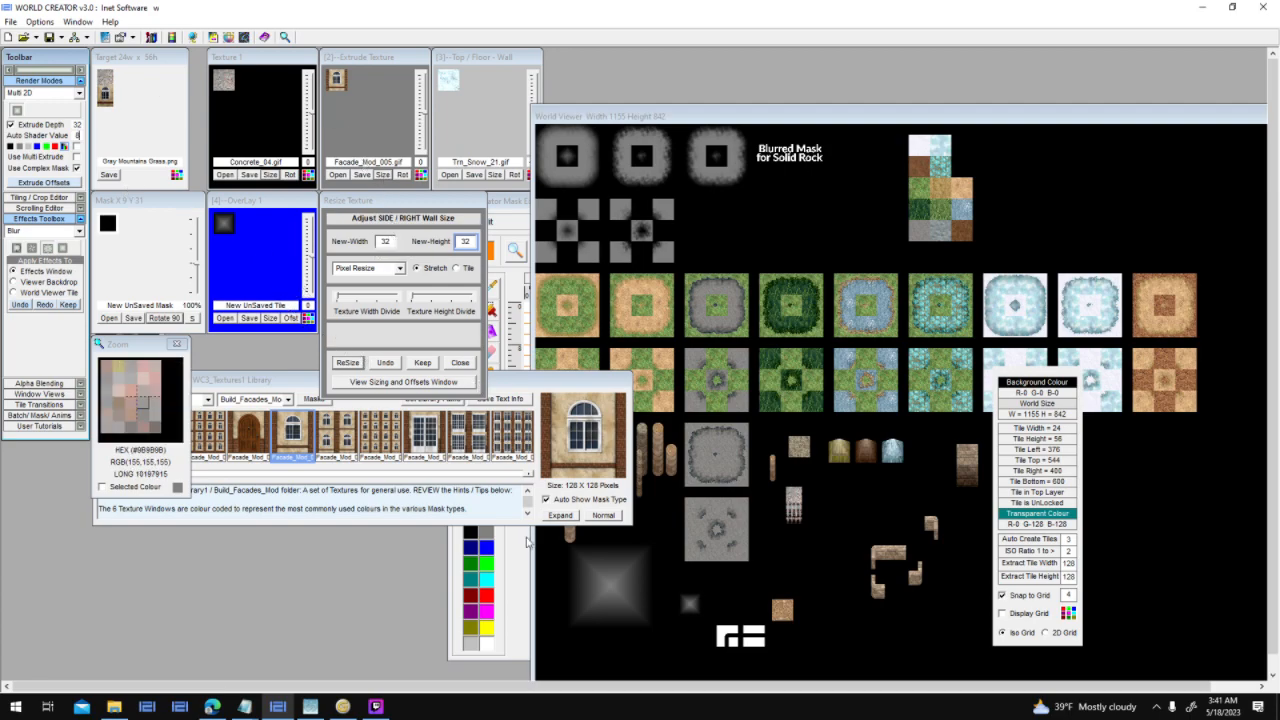
Fill the black square in the mask editor with blue, RGB(0,0,255).
click(520, 547)
click(490, 543)
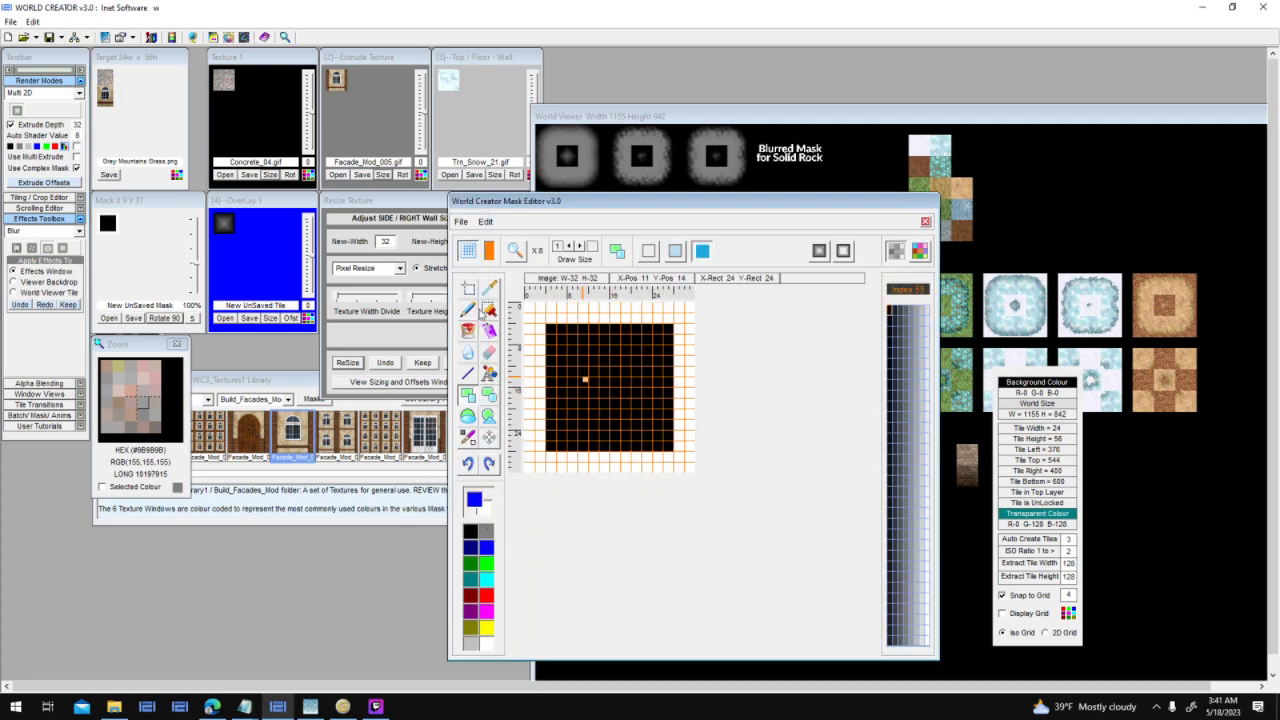
click(470, 333)
click(645, 362)
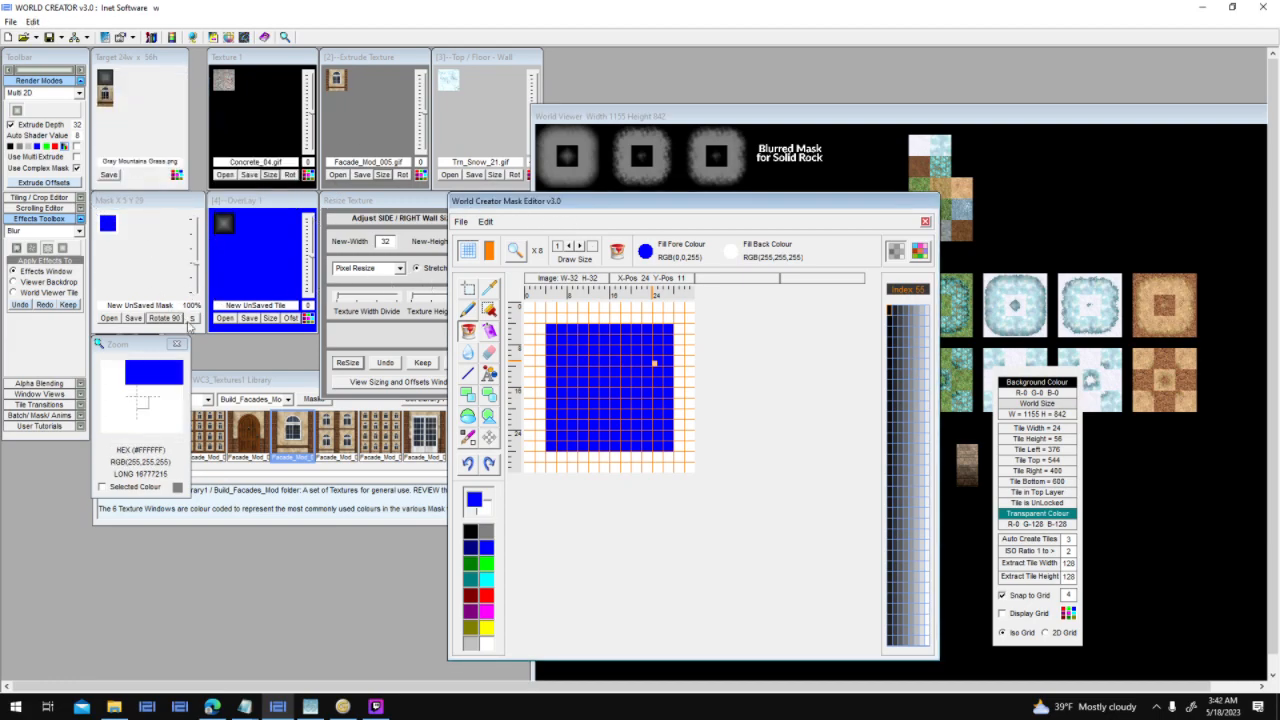
Copy the facade extrude texture into Overlay 1, fit it to the mask's blue area with Auto Detect BLUE, and render the tile.
drag(345, 92, 262, 252)
click(273, 319)
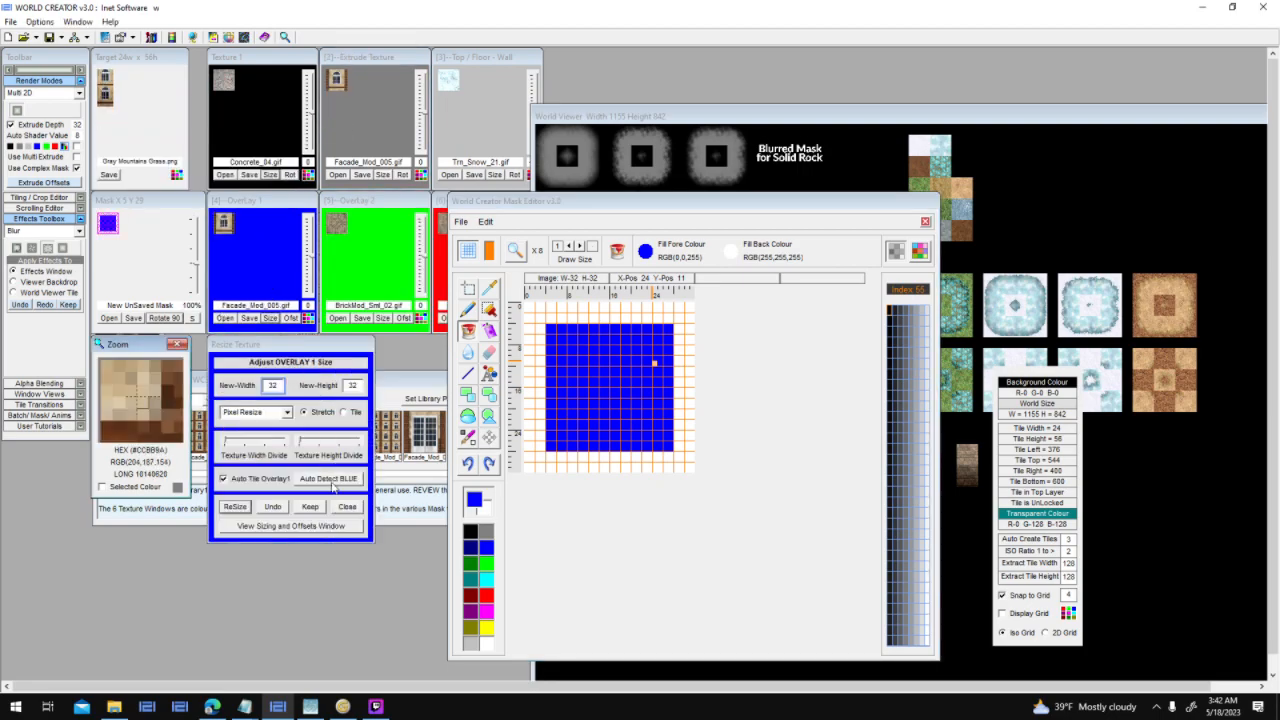
click(329, 479)
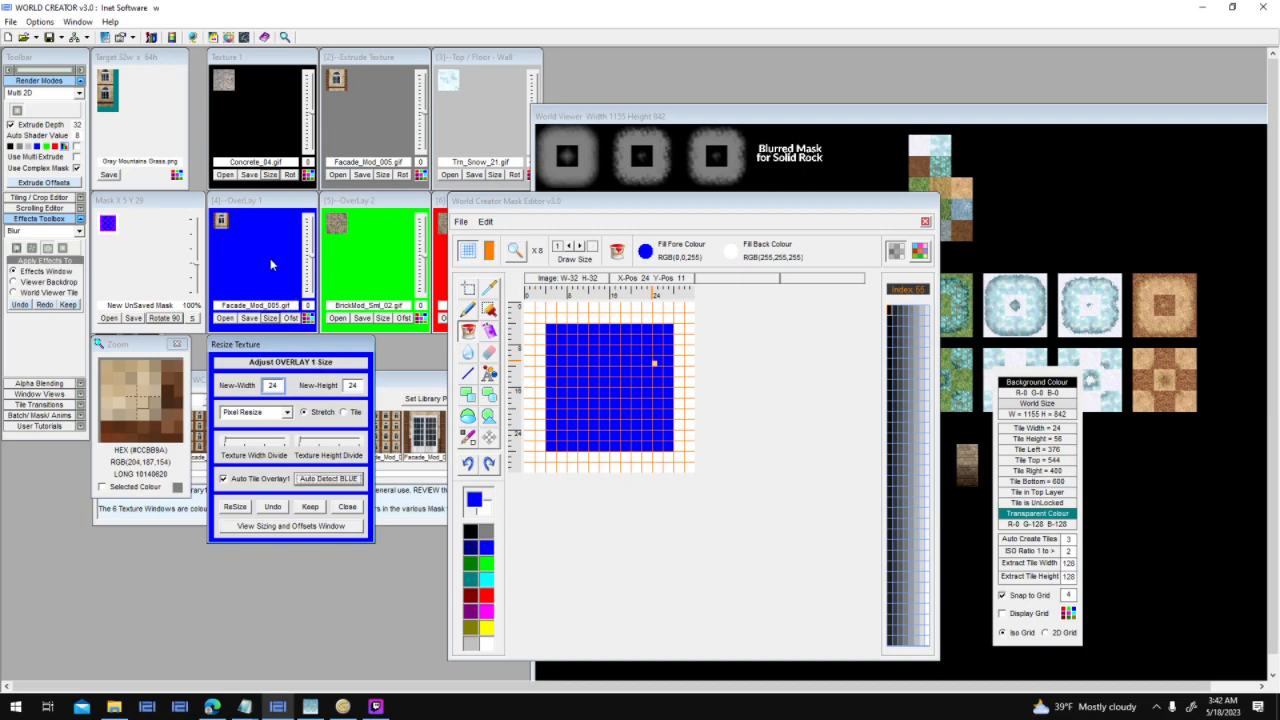
click(16, 112)
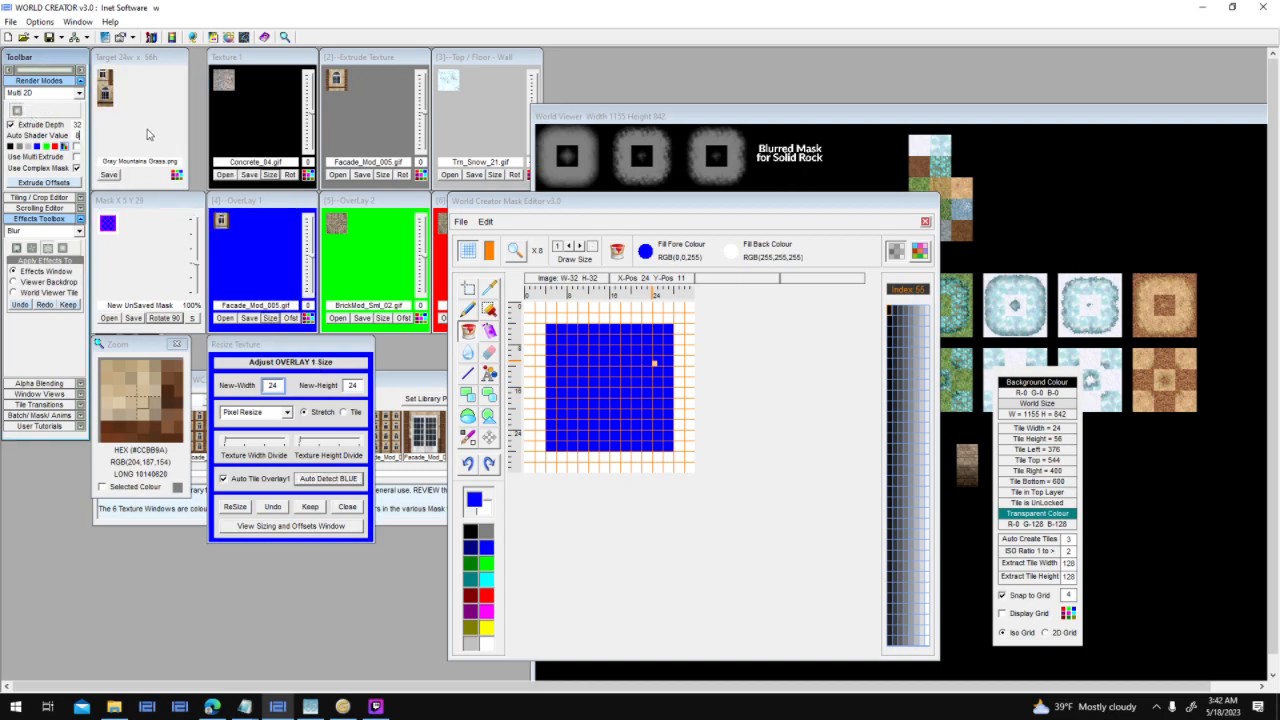
Copy the fitted facade from Overlay 1 into the Extrude Texture and put the concrete from Texture 1 into Overlay 1.
drag(226, 82, 260, 122)
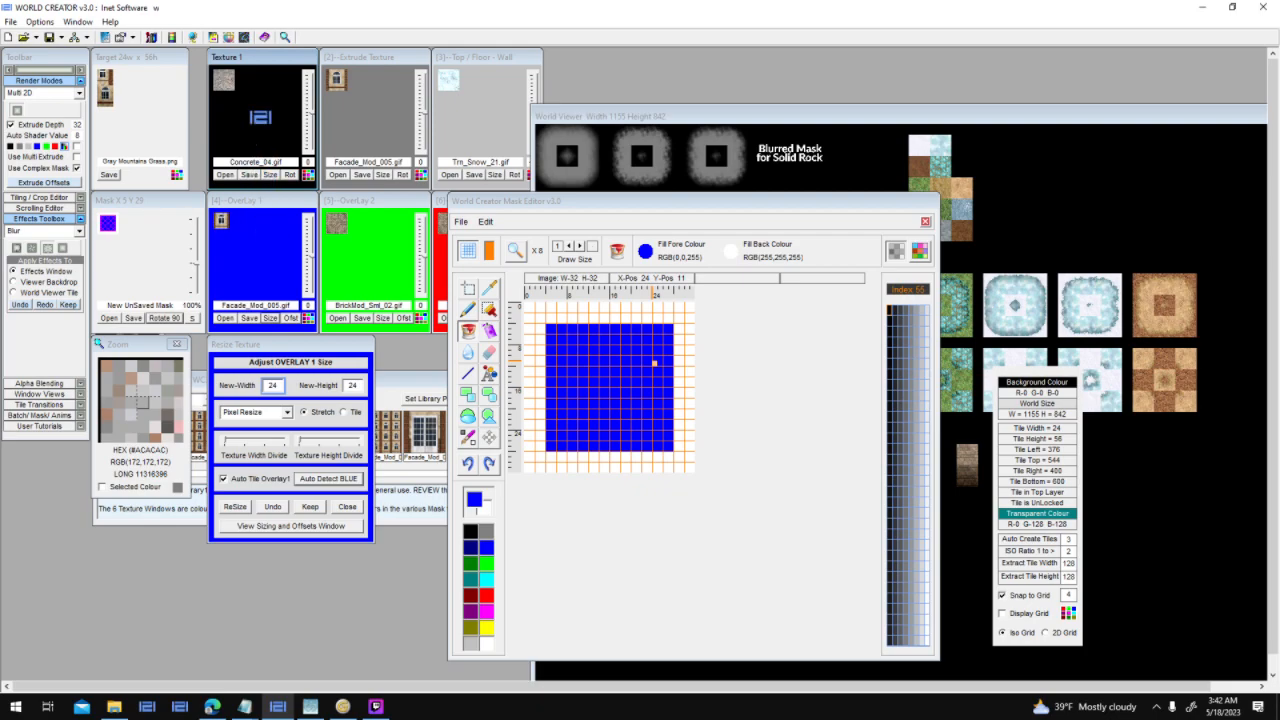
drag(226, 217, 345, 92)
drag(226, 88, 252, 237)
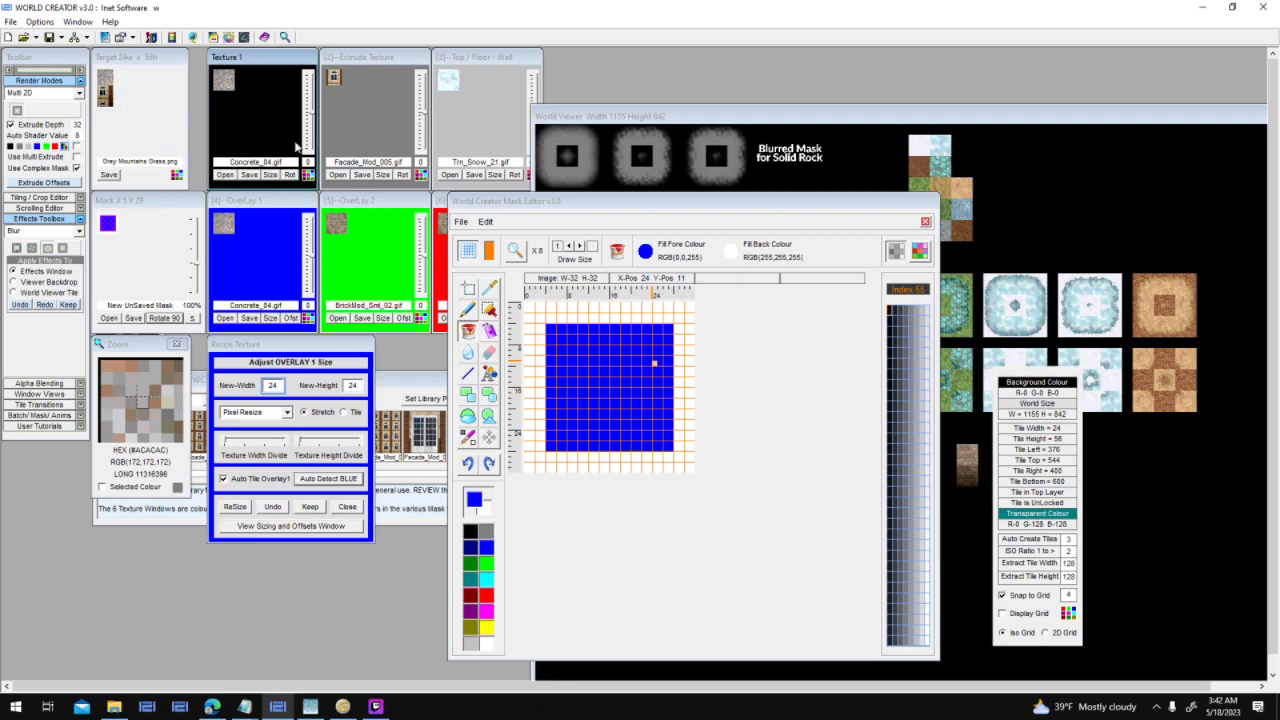
click(252, 247)
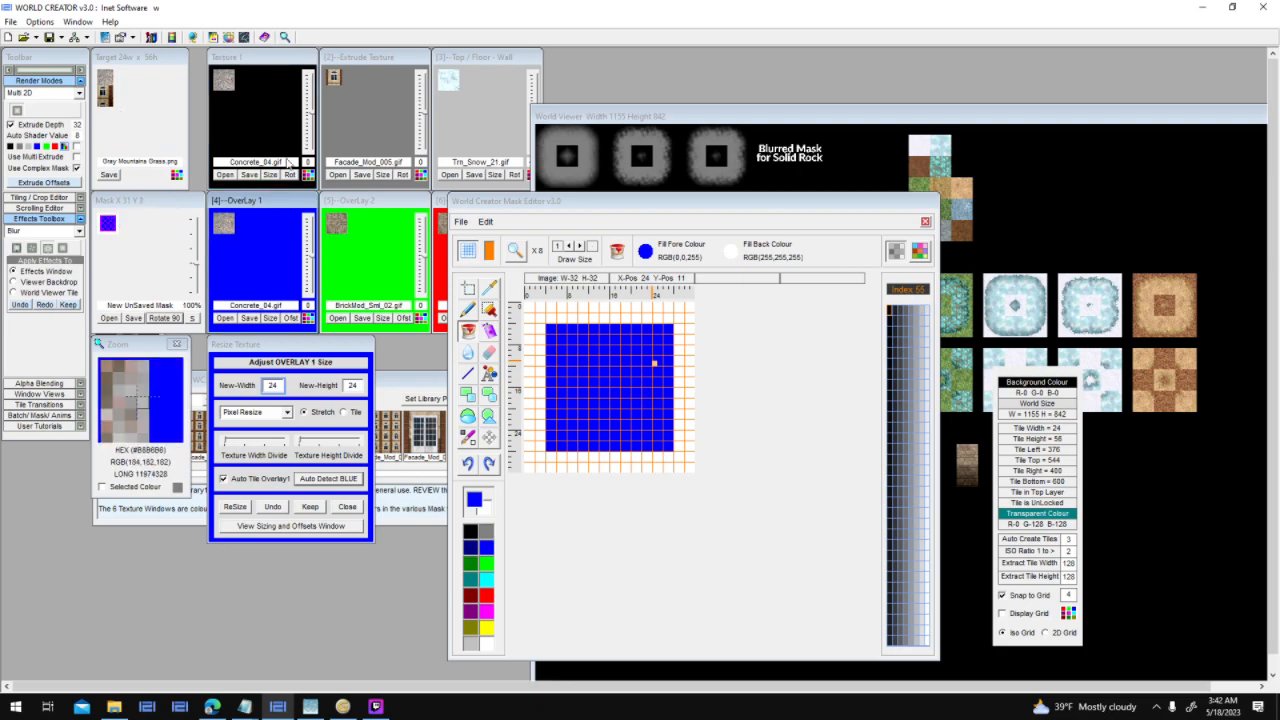
Resize the concrete in Overlay 1 to 24 by 24 pixels, keep the new size, and render the tile.
click(271, 318)
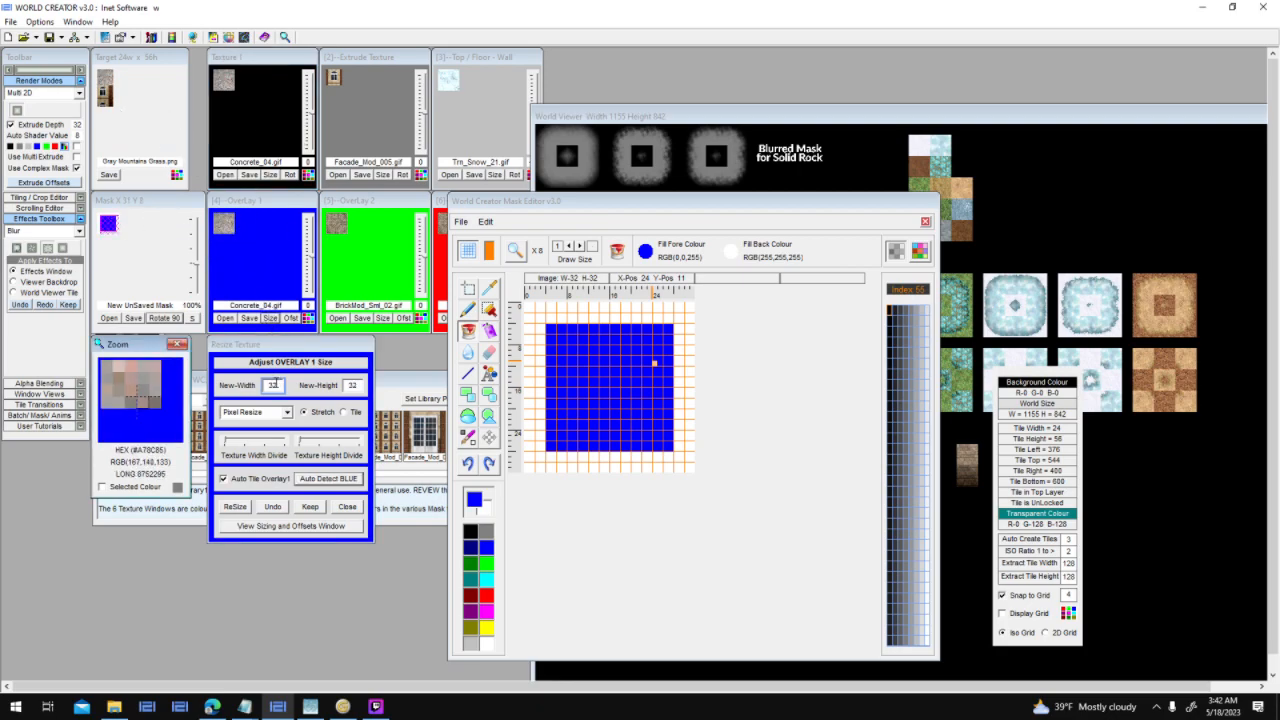
click(379, 176)
click(272, 317)
double_click(281, 386)
text(32)
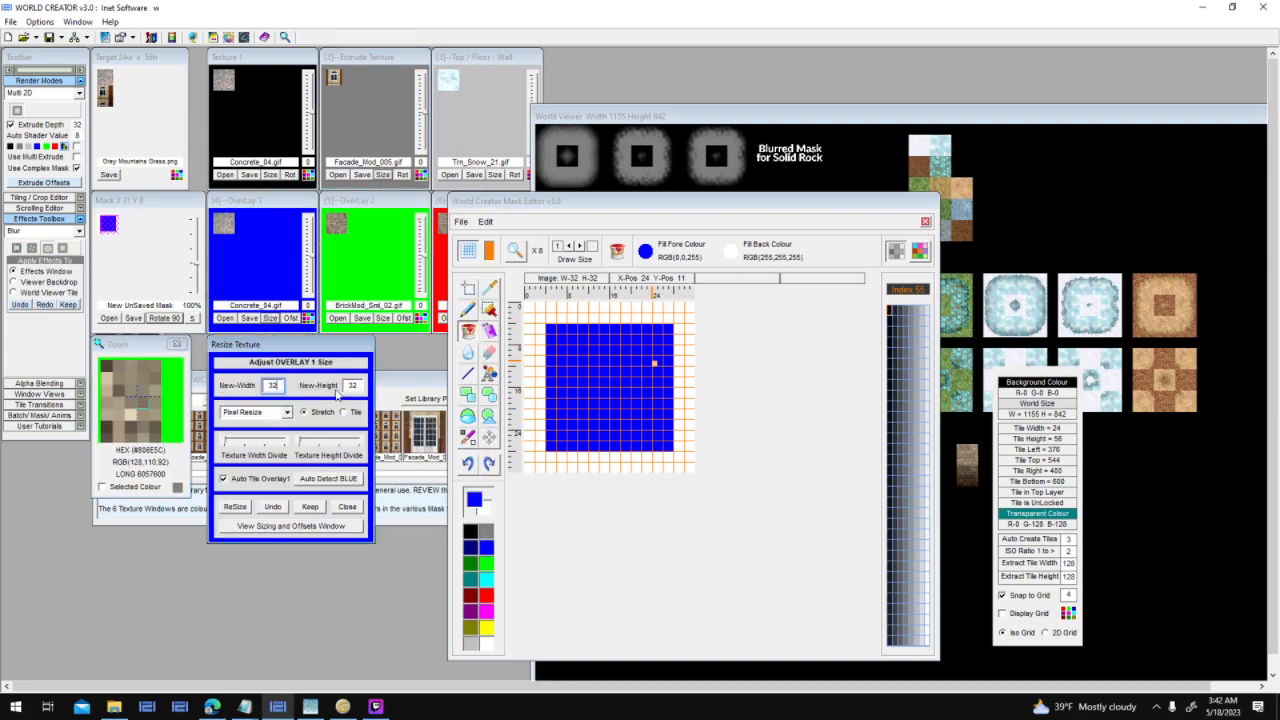
double_click(358, 387)
text(24)
click(247, 510)
click(310, 507)
click(134, 38)
click(212, 96)
click(18, 110)
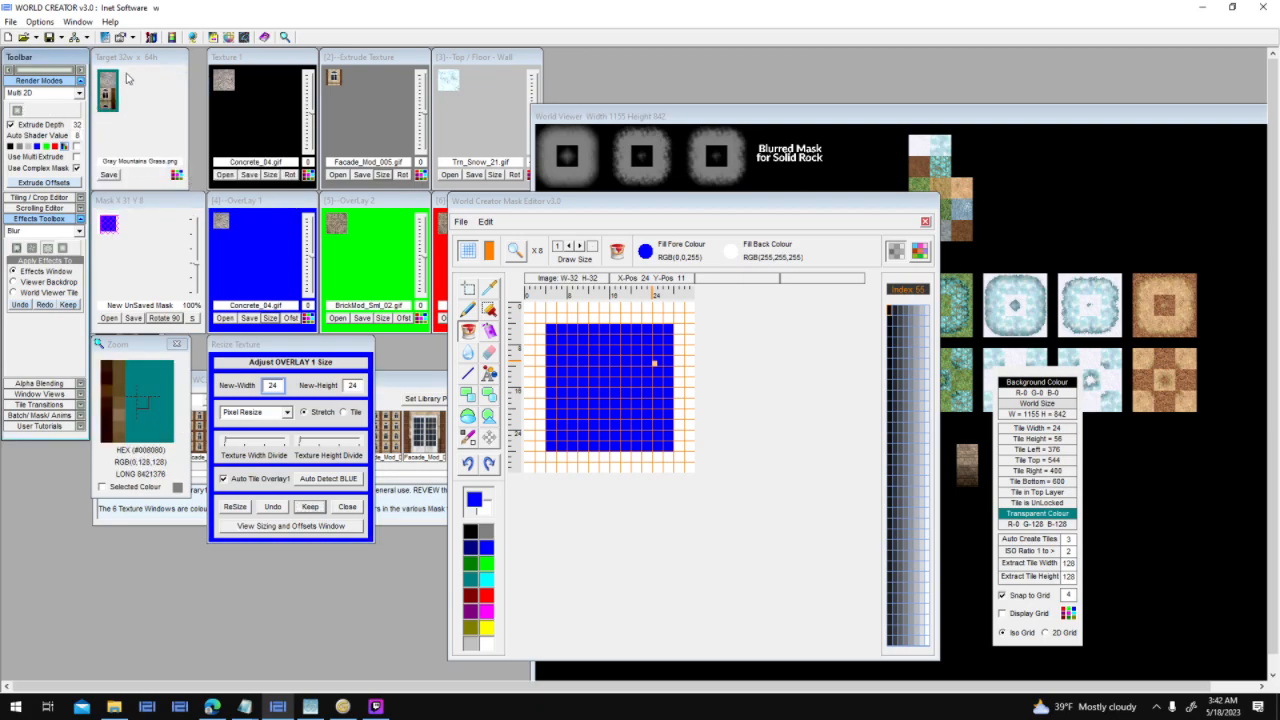
Resize the facade extrude texture to 28 by 24 pixels using Tile mode and keep the result.
click(334, 102)
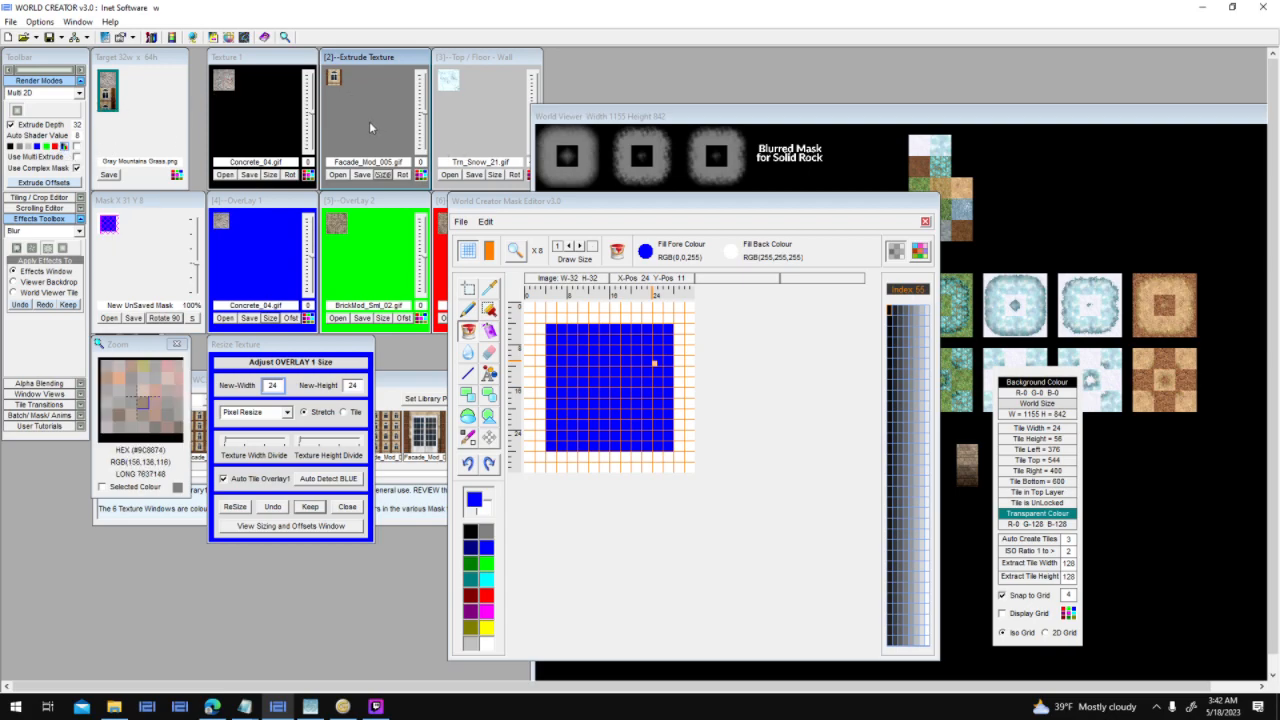
click(383, 175)
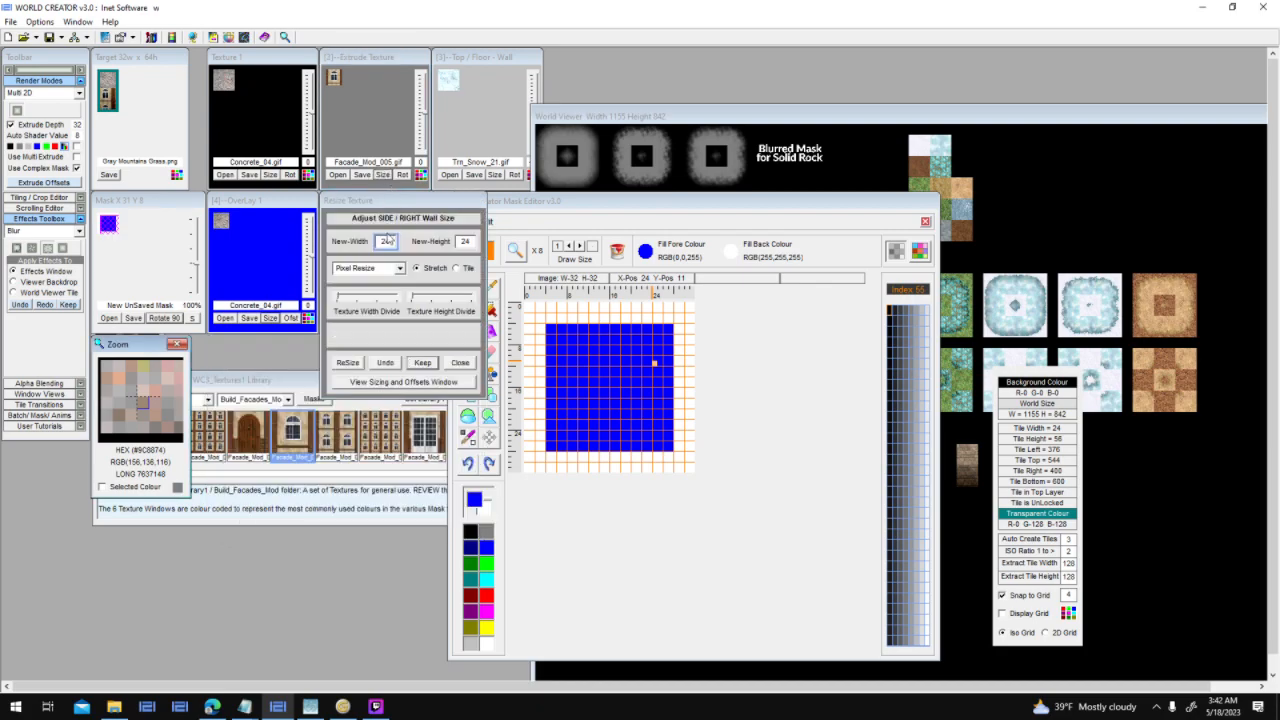
key(BackSpace)
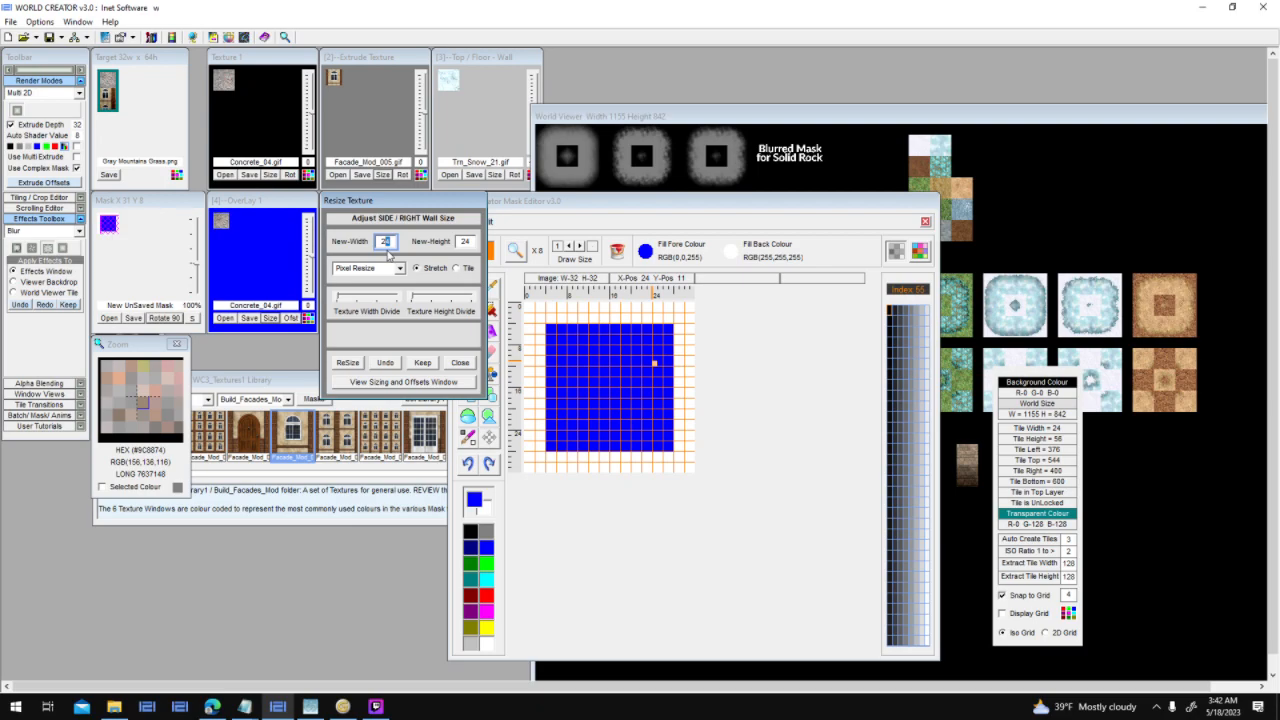
click(461, 268)
drag(471, 243, 364, 246)
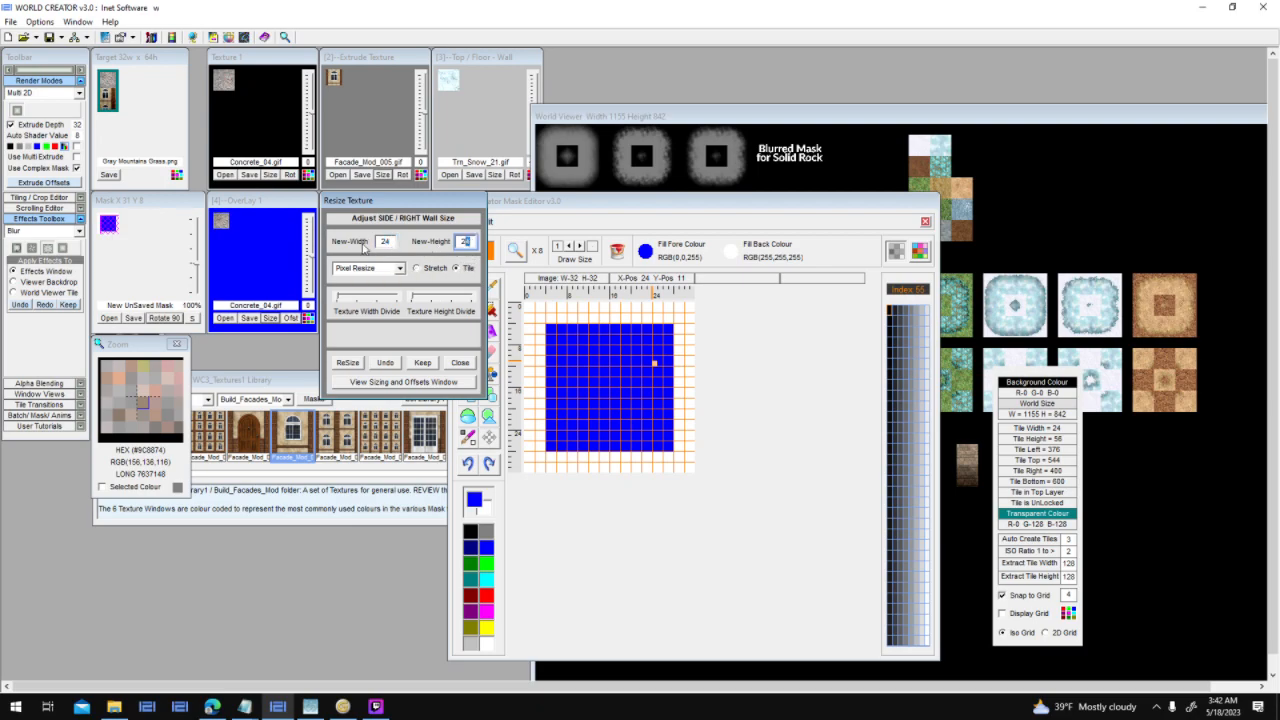
click(385, 247)
text(8)
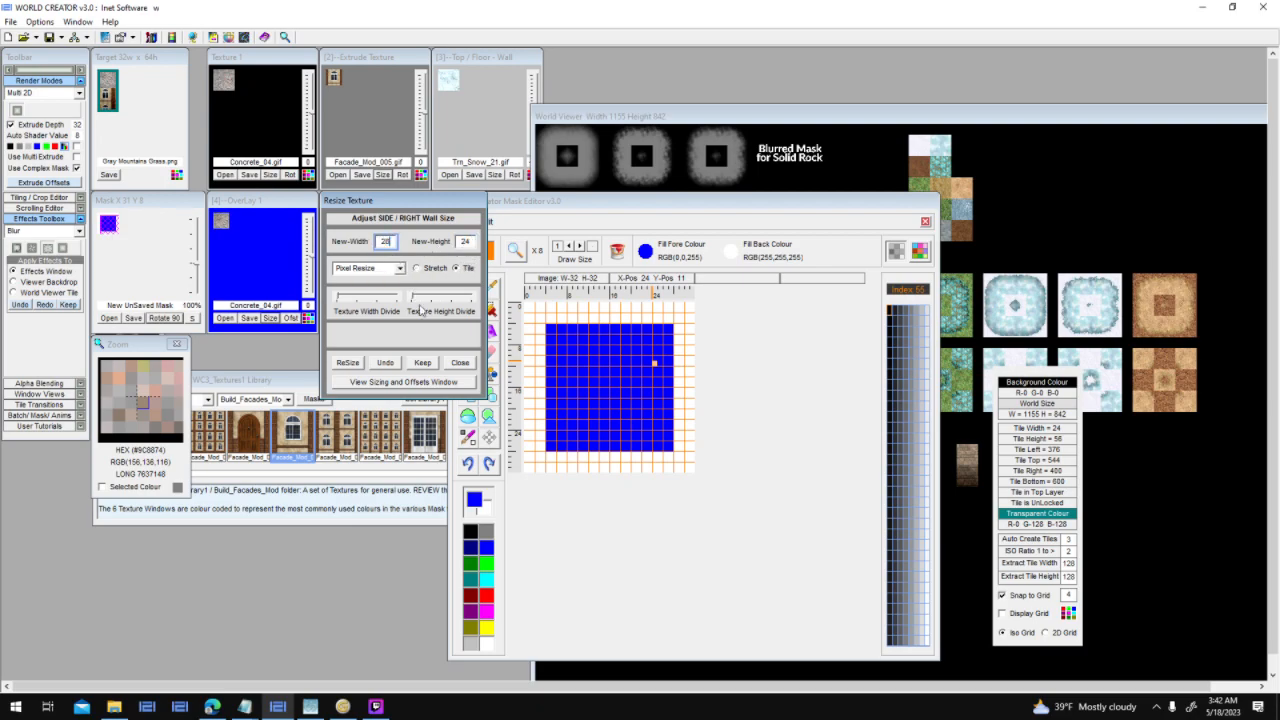
click(349, 363)
click(402, 177)
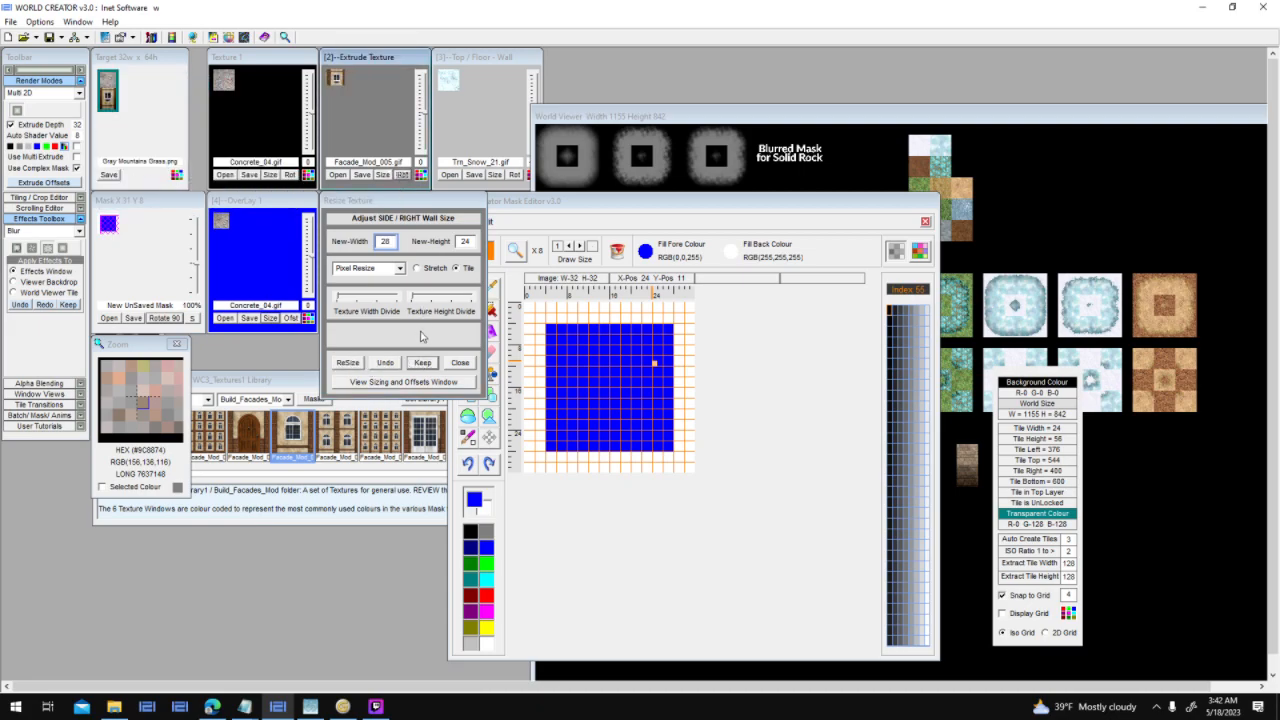
click(423, 364)
Set the tiled facade extrude texture's width to 32 pixels, keep the new size, and render the tile.
double_click(387, 244)
text(23)
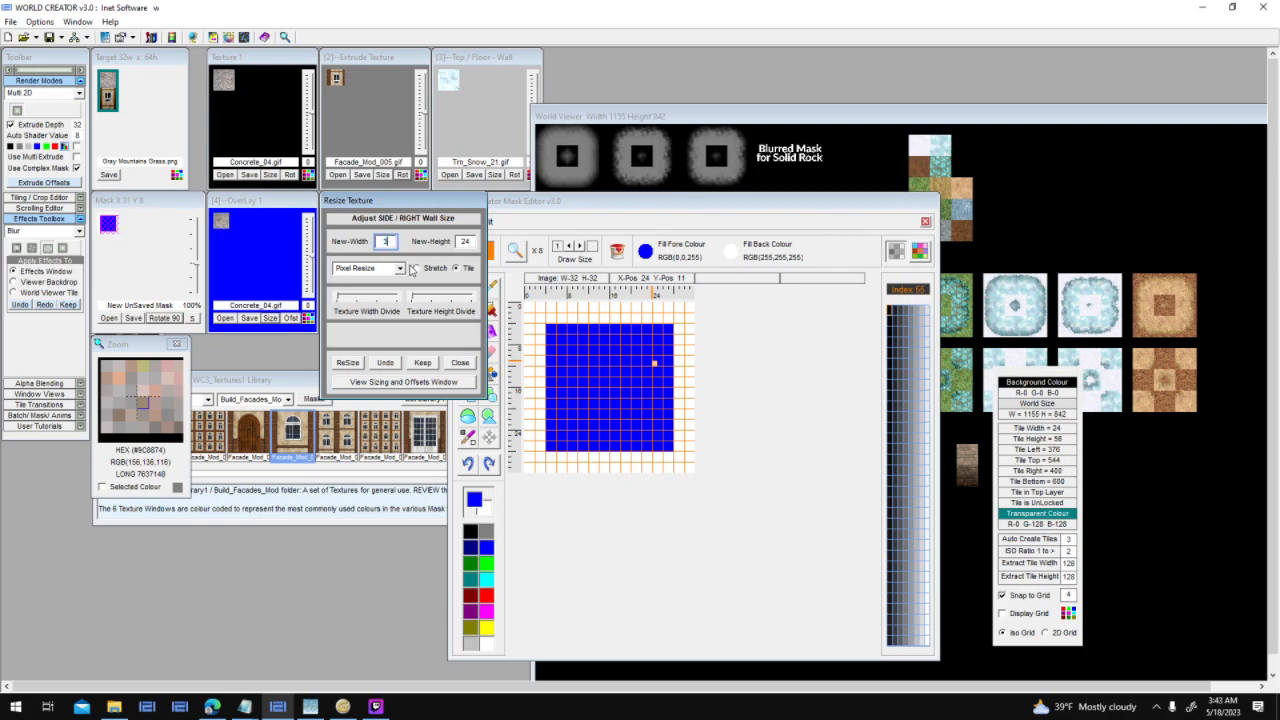
click(348, 364)
click(422, 363)
click(402, 177)
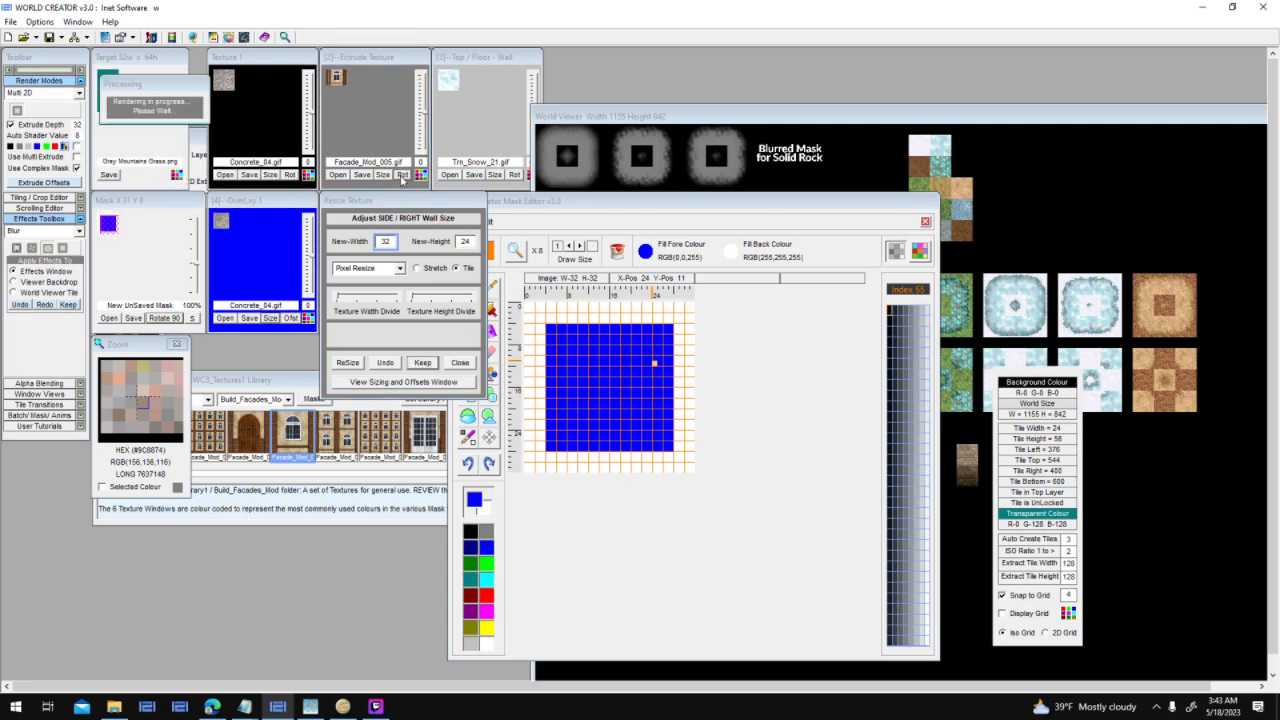
click(426, 362)
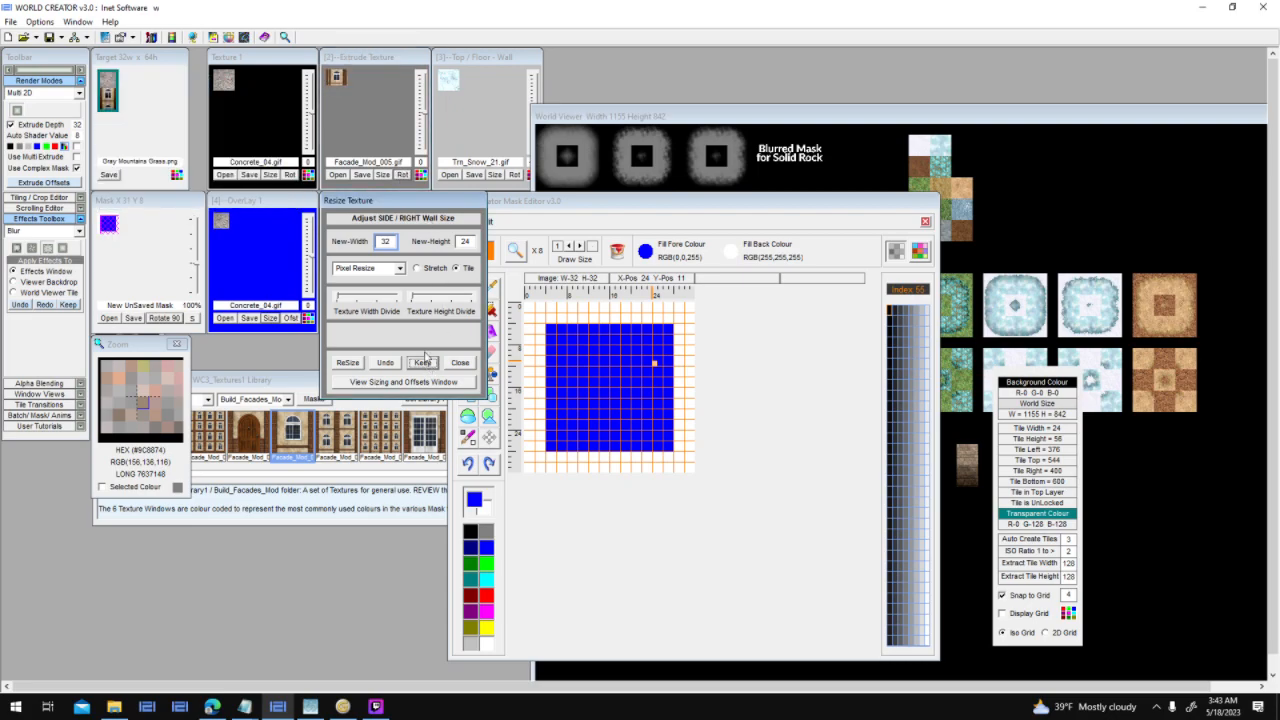
click(17, 112)
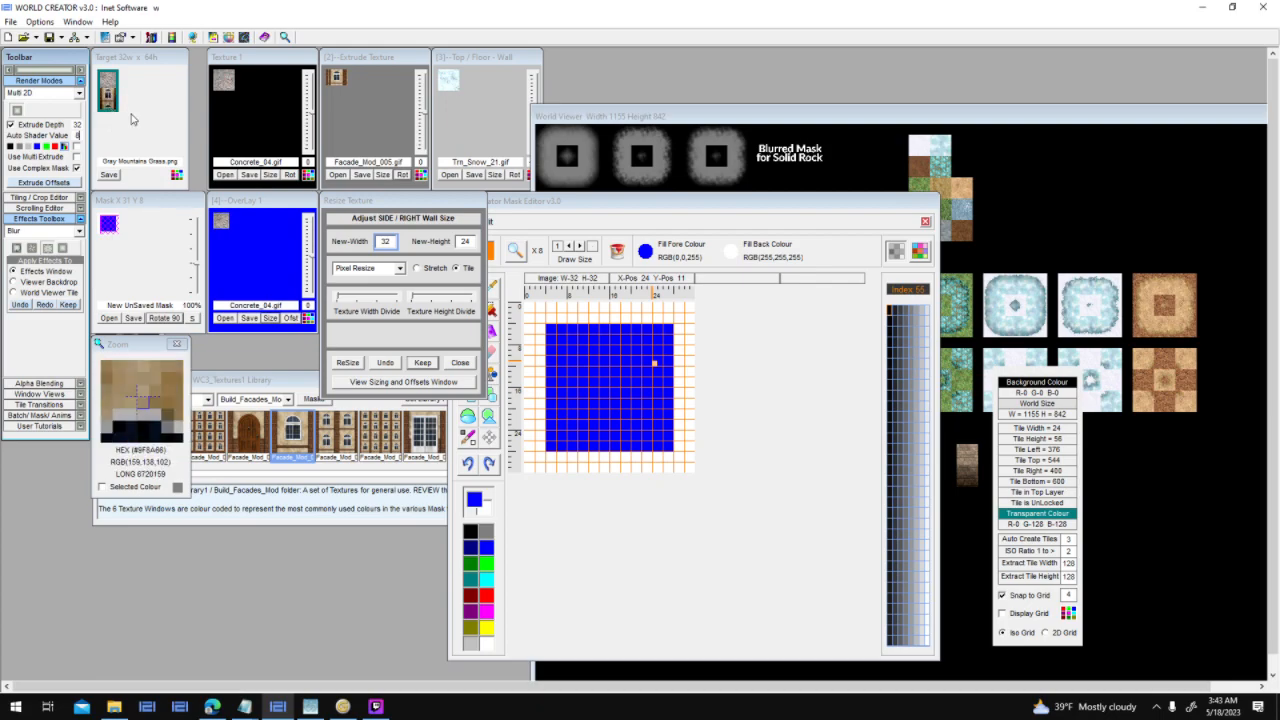
Move the texture resize window aside and switch the Texture & Mask Browser to the 2D mask library.
click(437, 213)
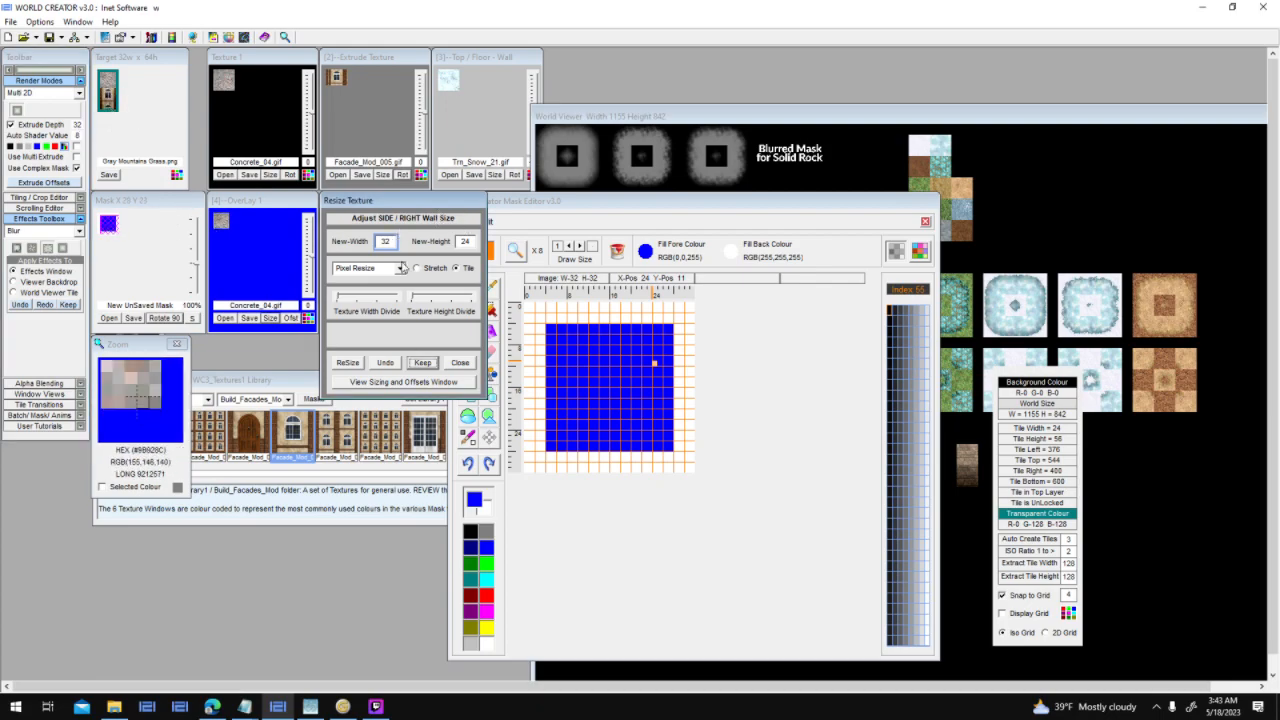
mouse_move(412, 207)
mouse_down()
mouse_move(362, 352)
mouse_move(408, 228)
mouse_up()
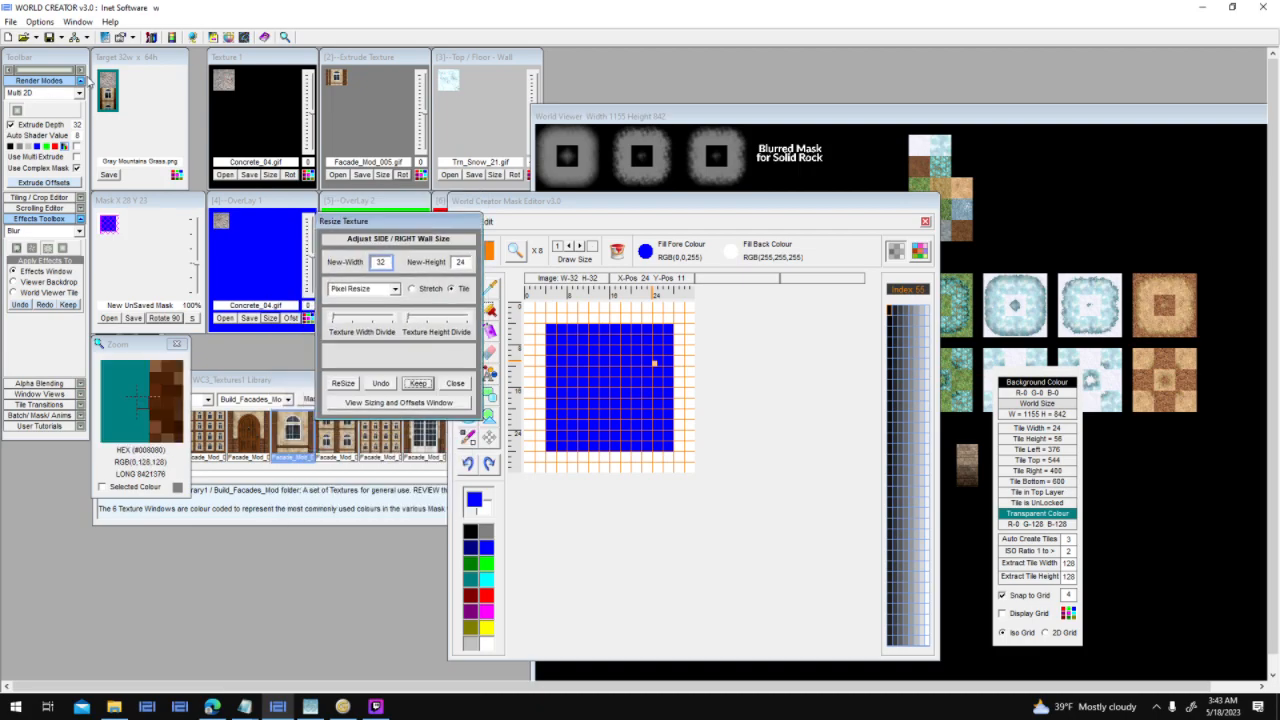
click(288, 399)
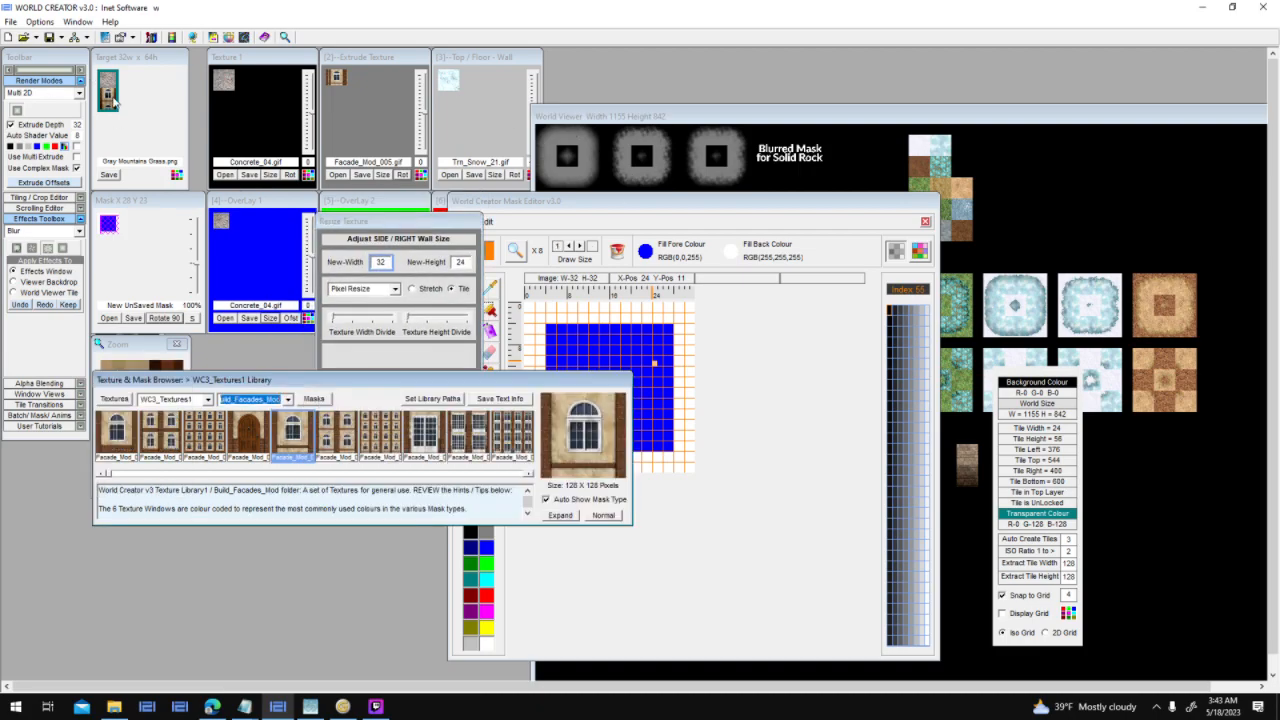
click(288, 399)
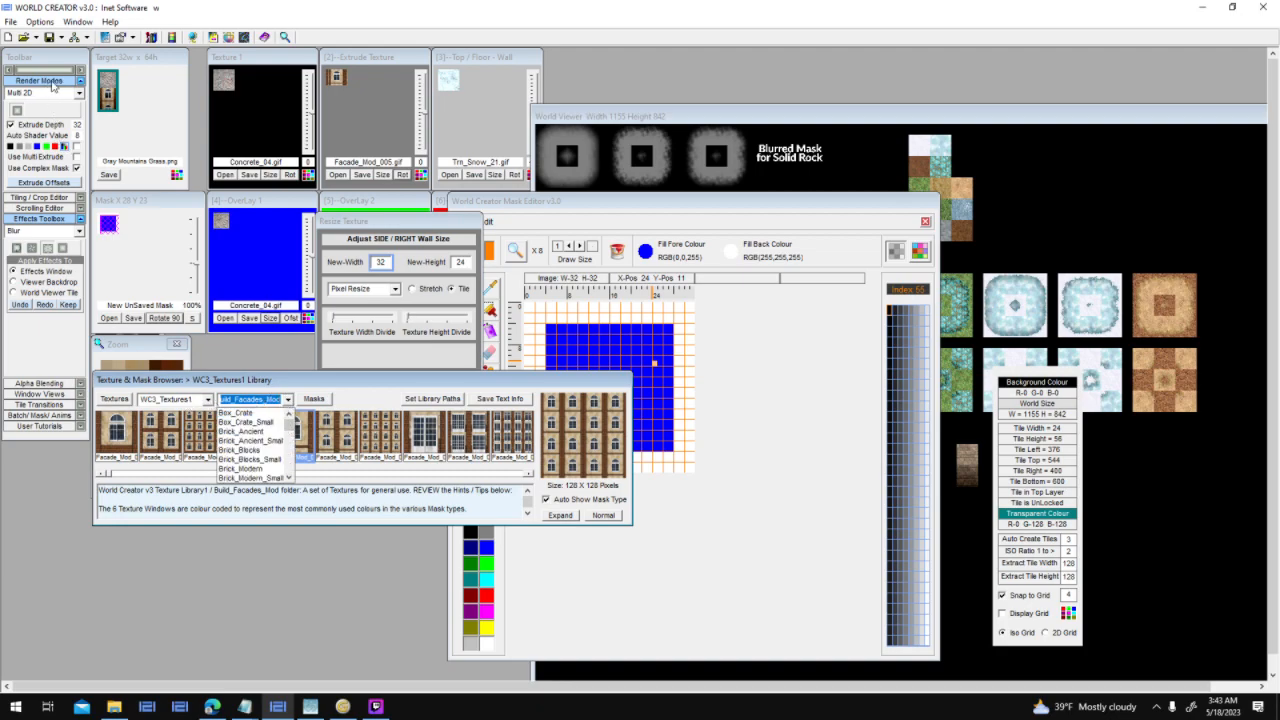
drag(288, 419, 290, 440)
click(316, 401)
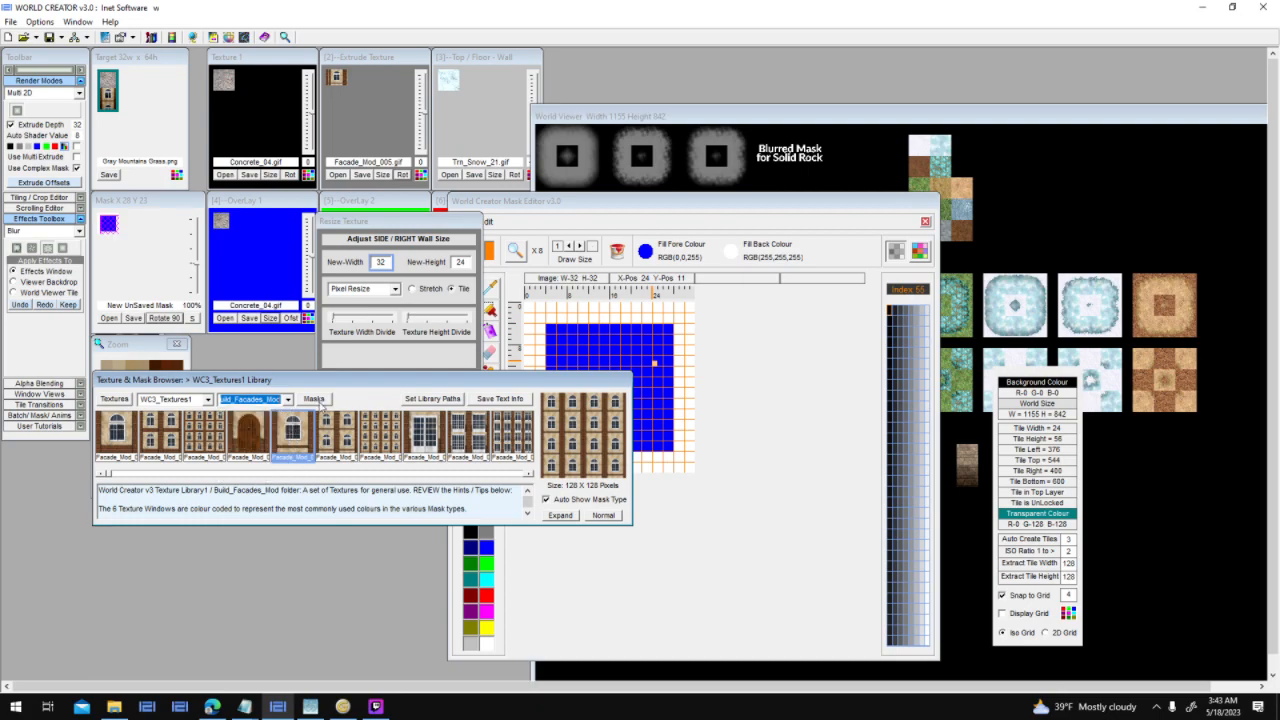
click(316, 400)
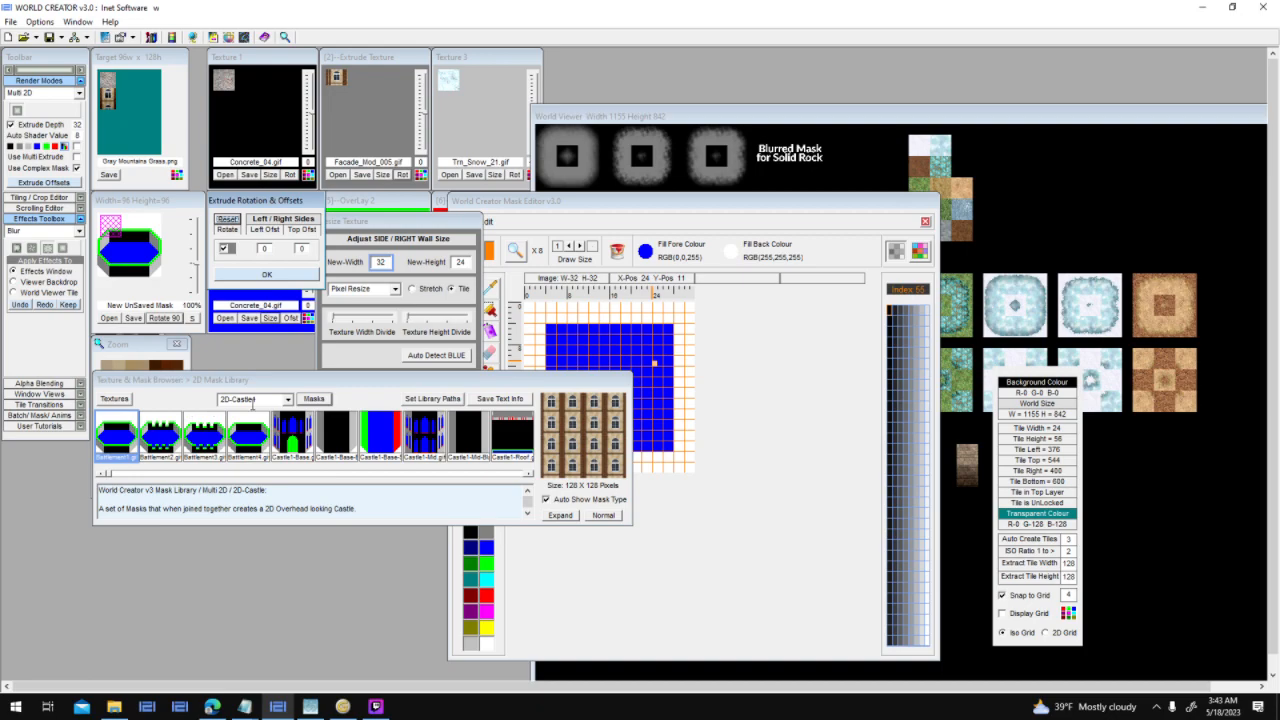
Load the M-Win1-02b window mask from the 2D-Windows mask library and move the texture resize window aside.
scroll(252, 403, down, 3)
scroll(252, 404, down, 5)
scroll(252, 404, down, 4)
scroll(252, 404, down, 4)
scroll(252, 404, down, 3)
scroll(252, 404, down, 1)
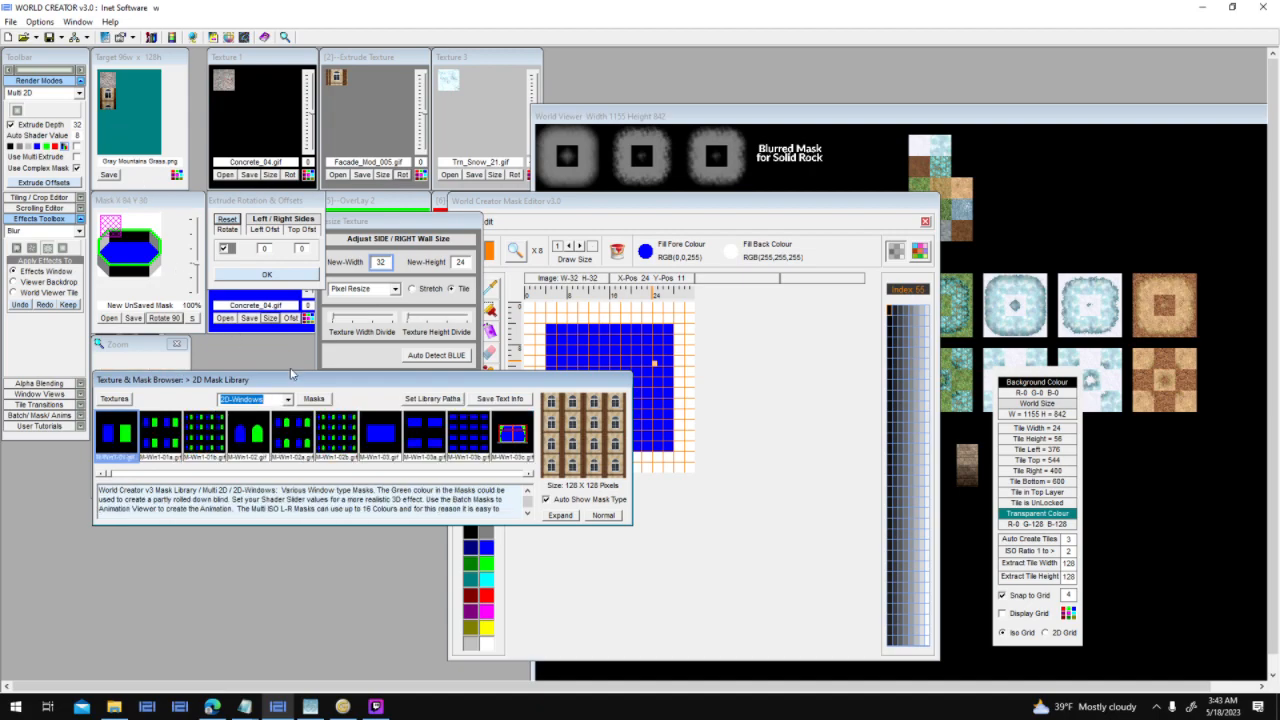
click(327, 429)
click(280, 440)
drag(333, 430, 150, 260)
click(265, 296)
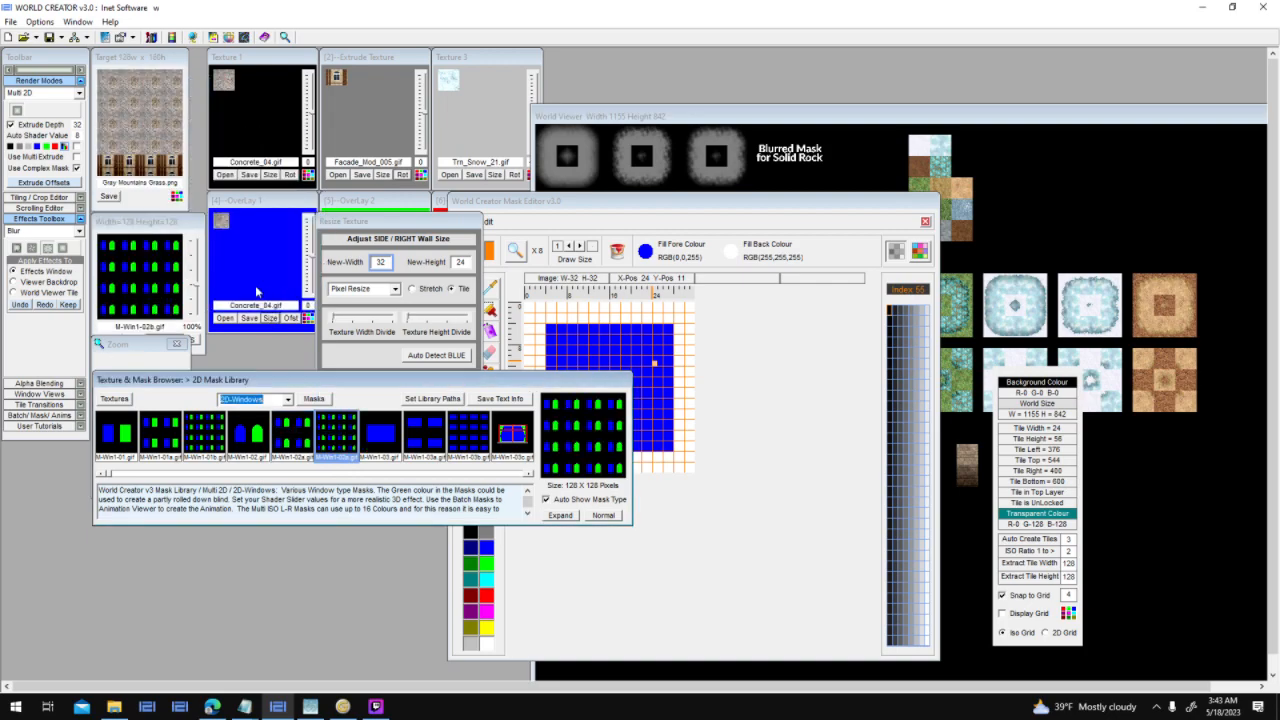
click(176, 244)
drag(413, 237, 817, 302)
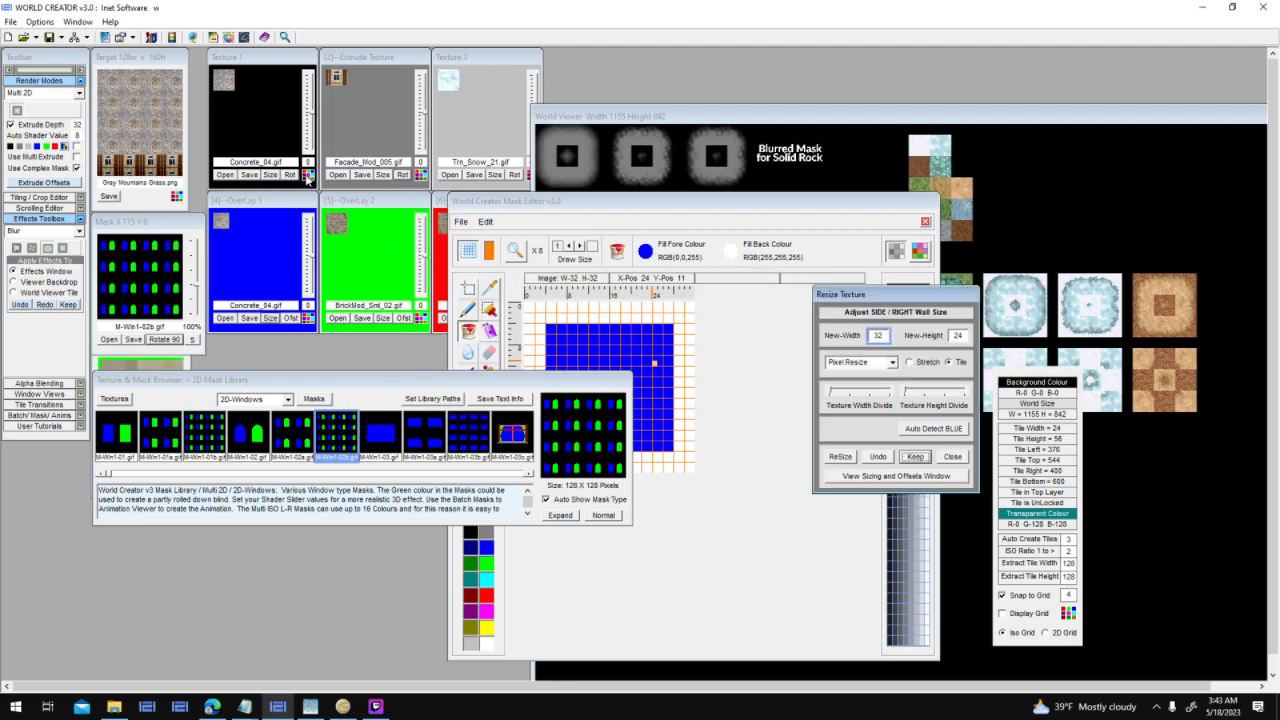
Set Texture 1 to solid brown RGB 128, 64, 0 and Overlays 1 and 2 to solid blue RGB 0, 64, 128.
click(308, 176)
click(241, 146)
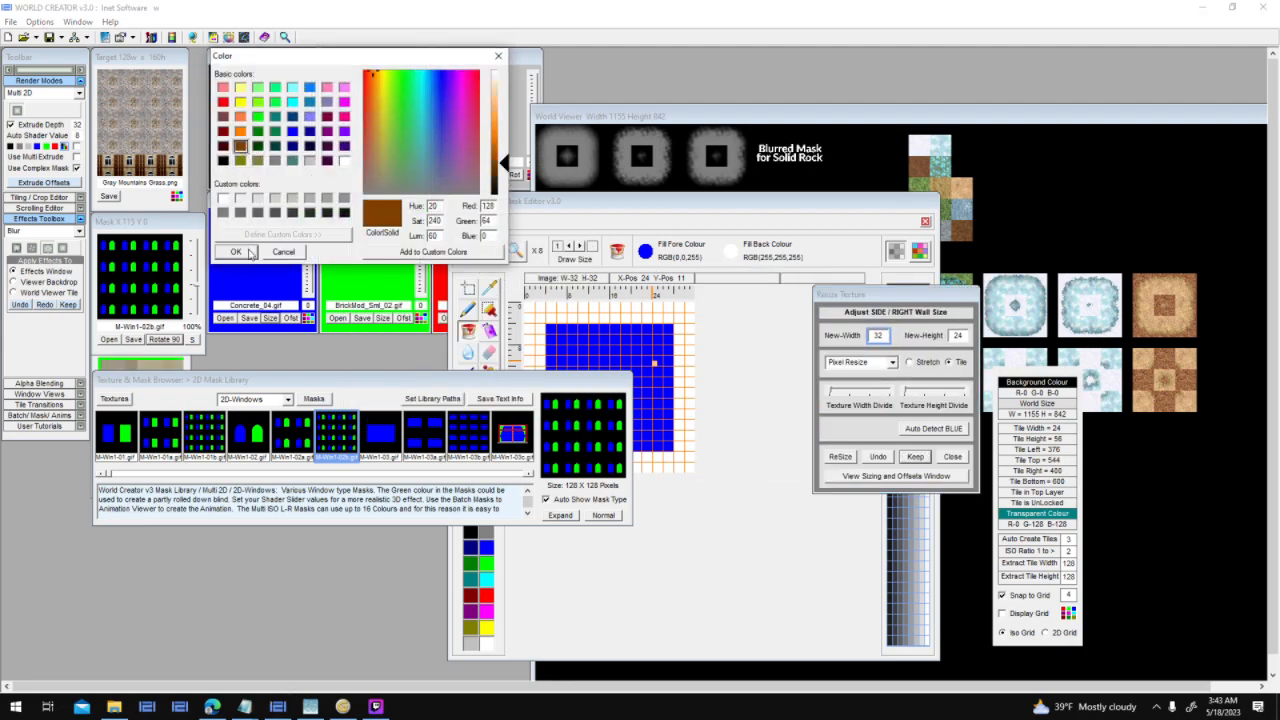
click(238, 251)
click(365, 258)
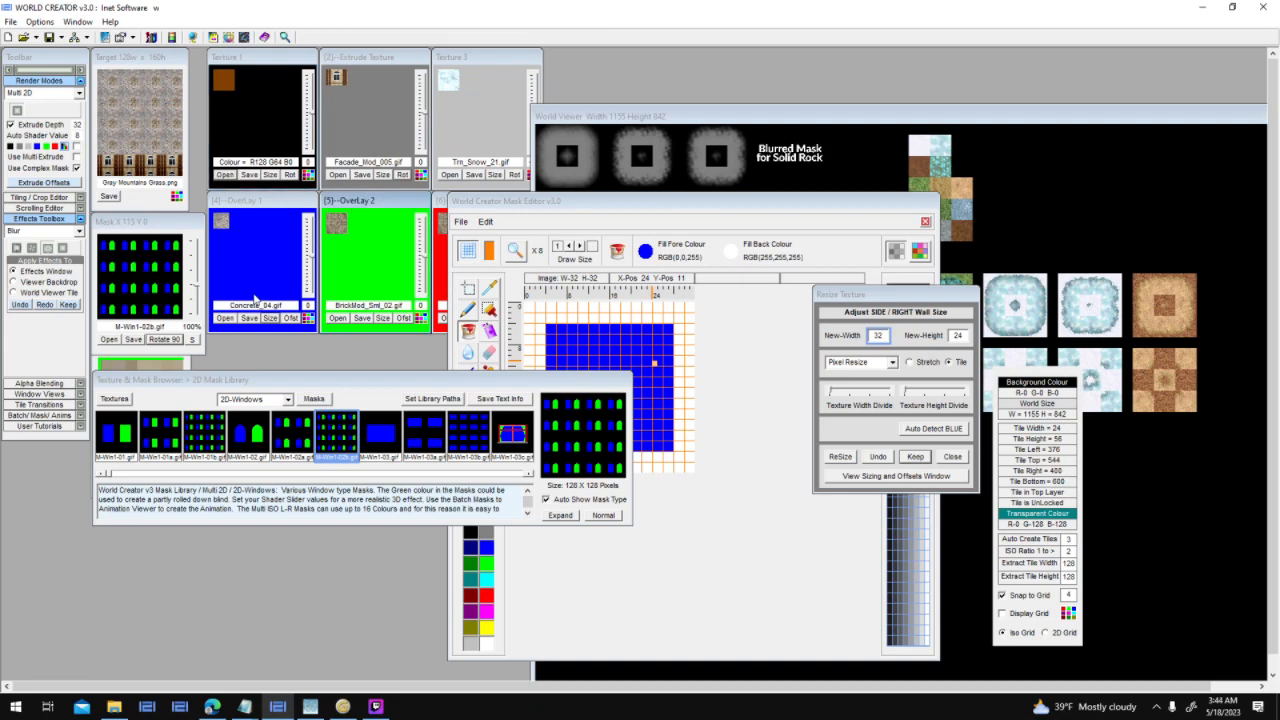
click(420, 318)
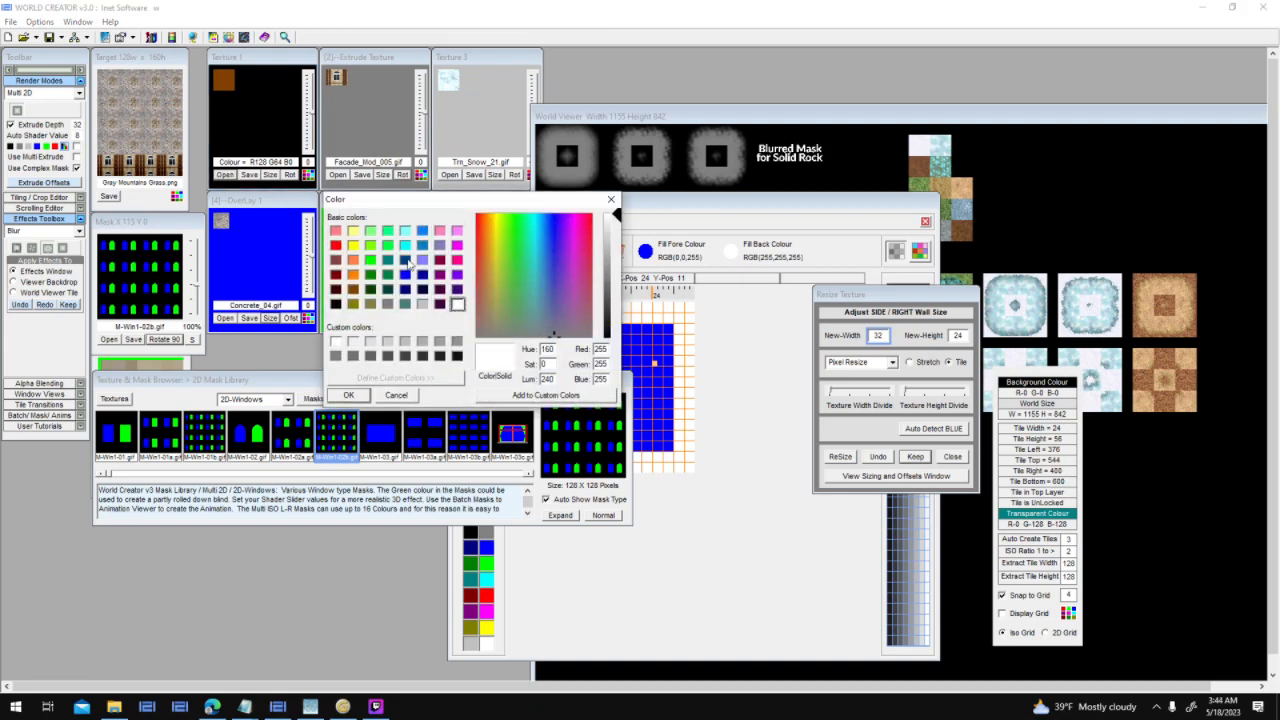
click(408, 262)
click(348, 395)
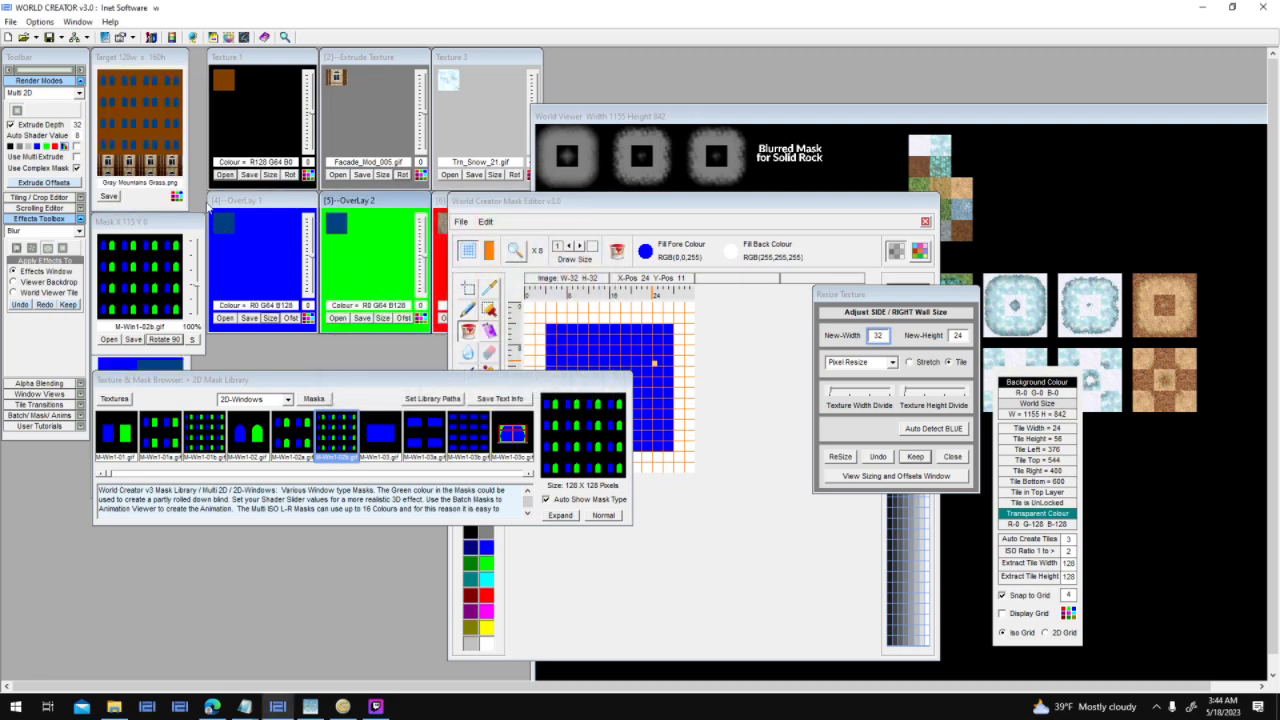
Render the window facade flat with Extrude Depth off, and copy it to the Side / Right Wall texture and Overlay 1.
click(364, 108)
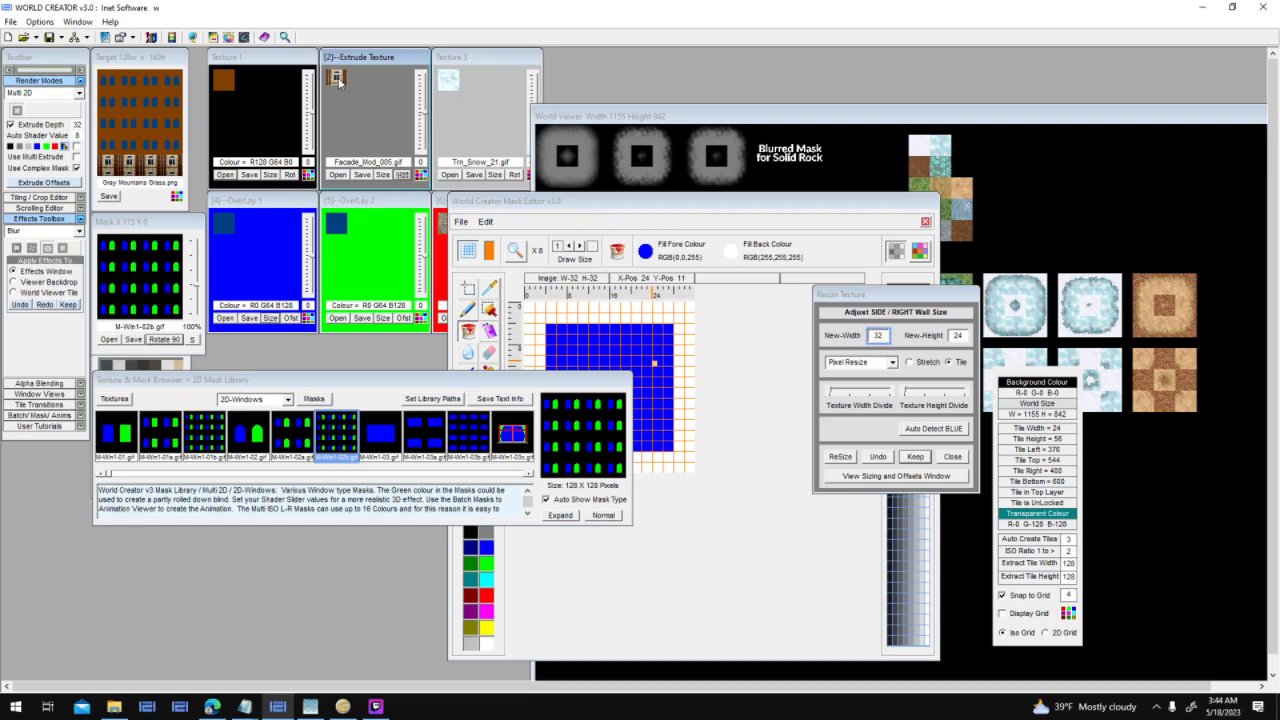
click(25, 128)
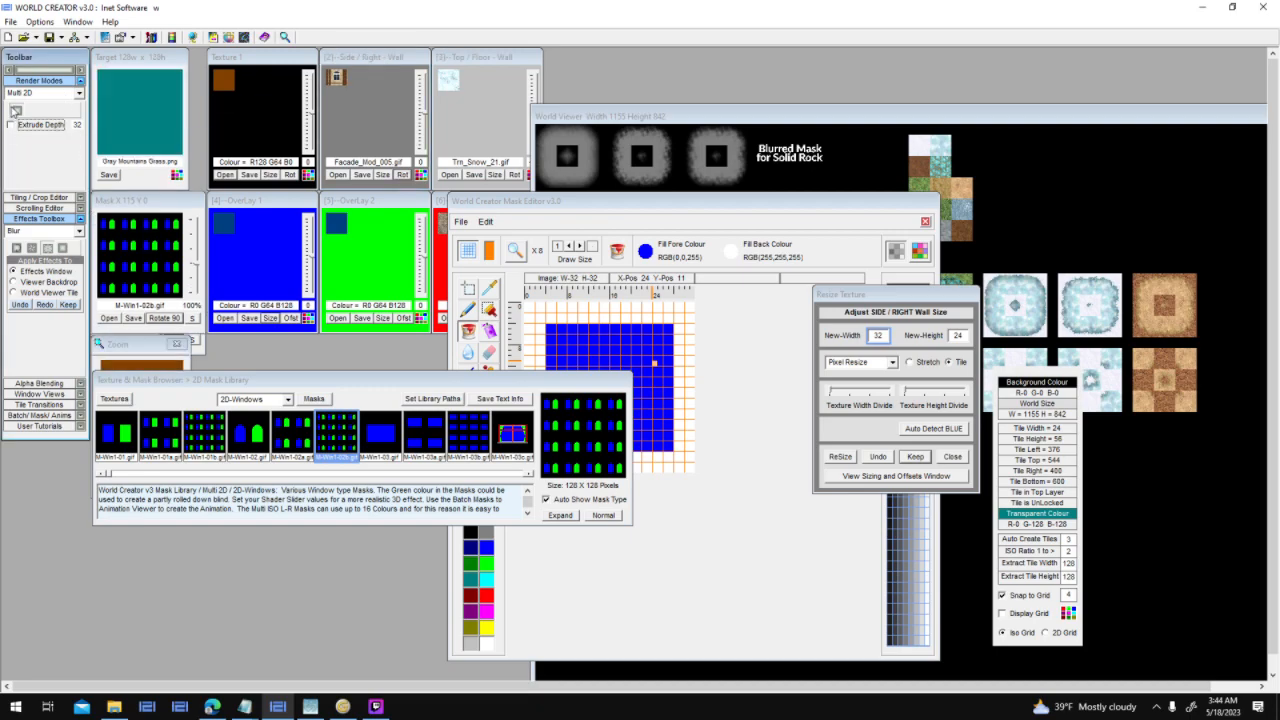
click(177, 104)
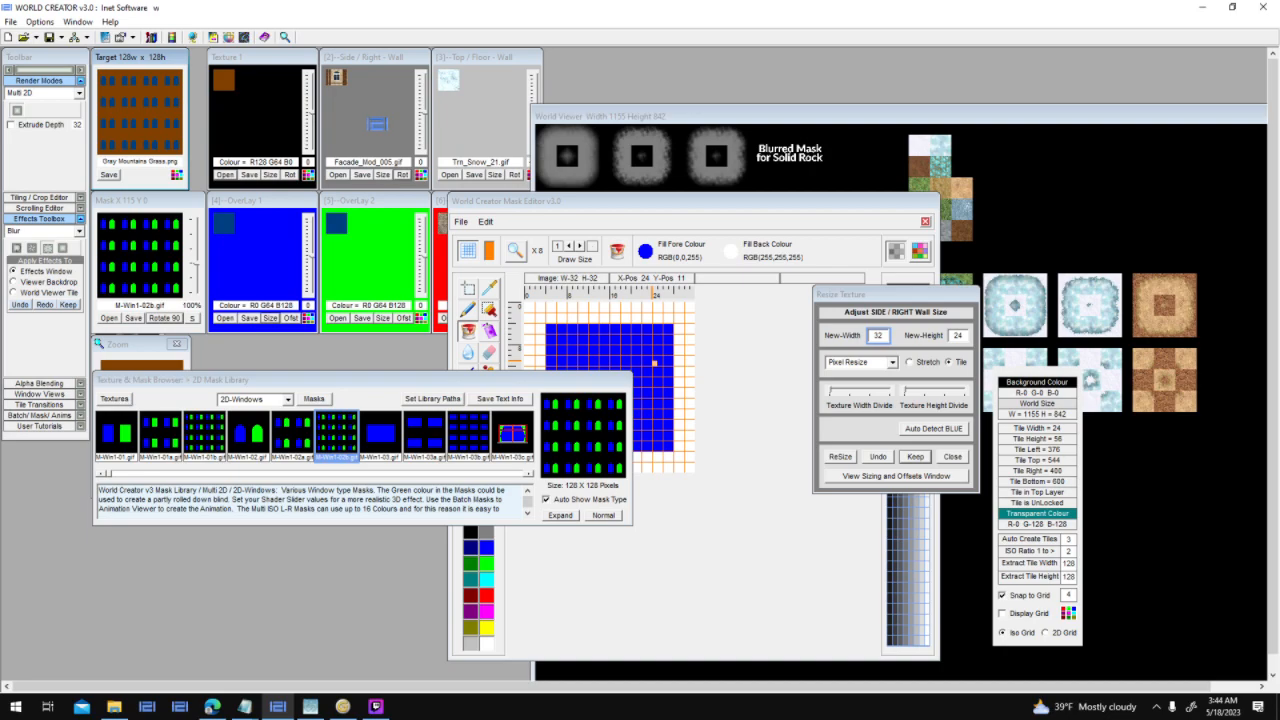
drag(377, 124, 375, 124)
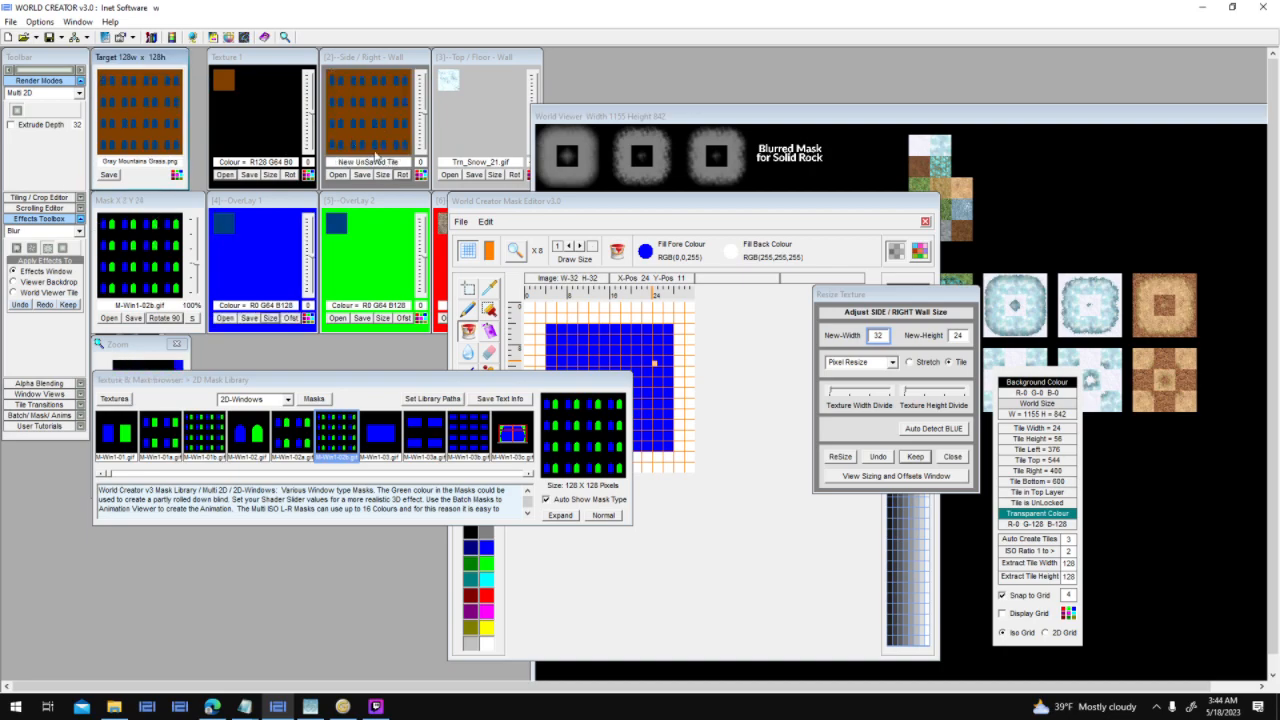
drag(617, 326, 153, 258)
drag(352, 126, 270, 251)
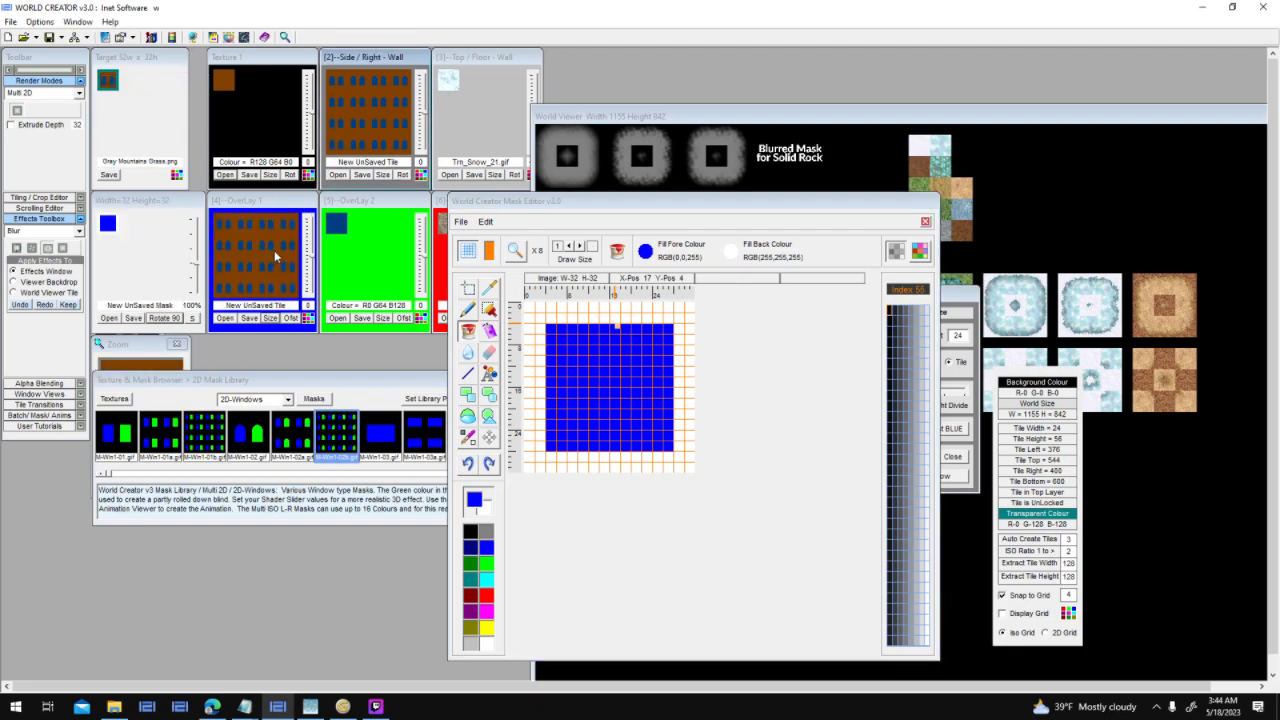
Fill the entire 32 by 32 mask with black in the Mask Editor.
click(539, 307)
click(471, 530)
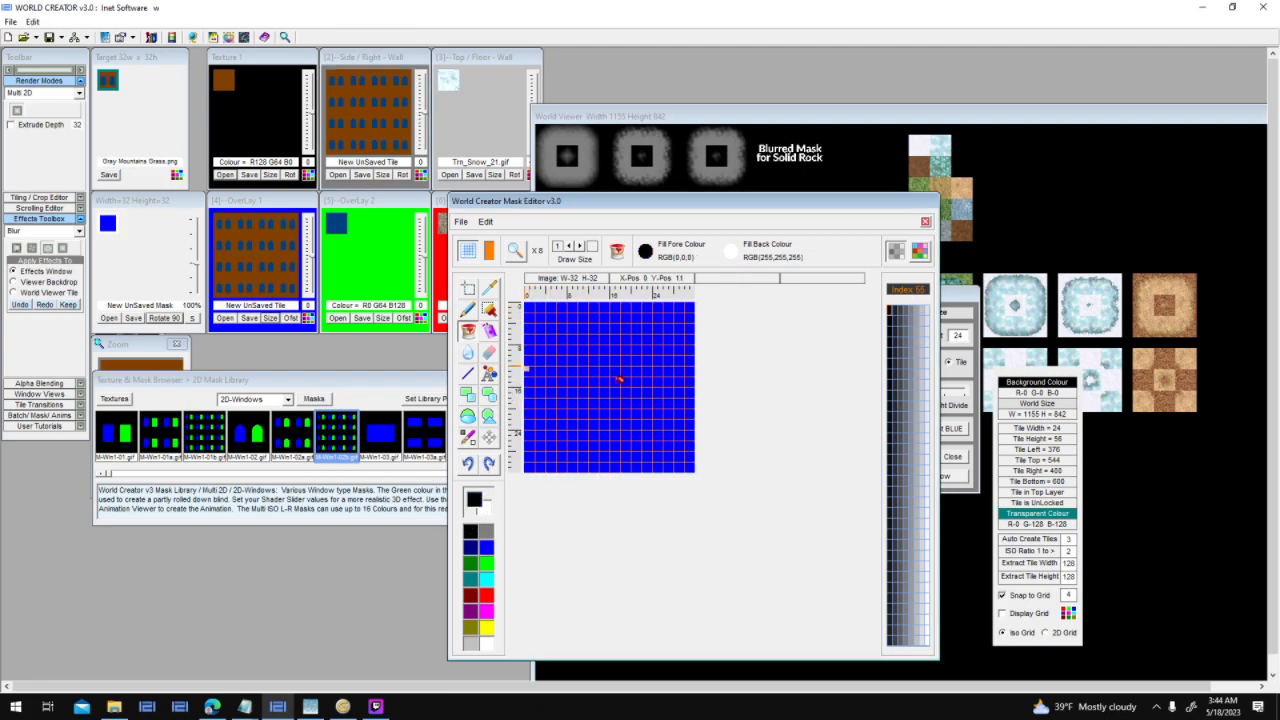
click(617, 350)
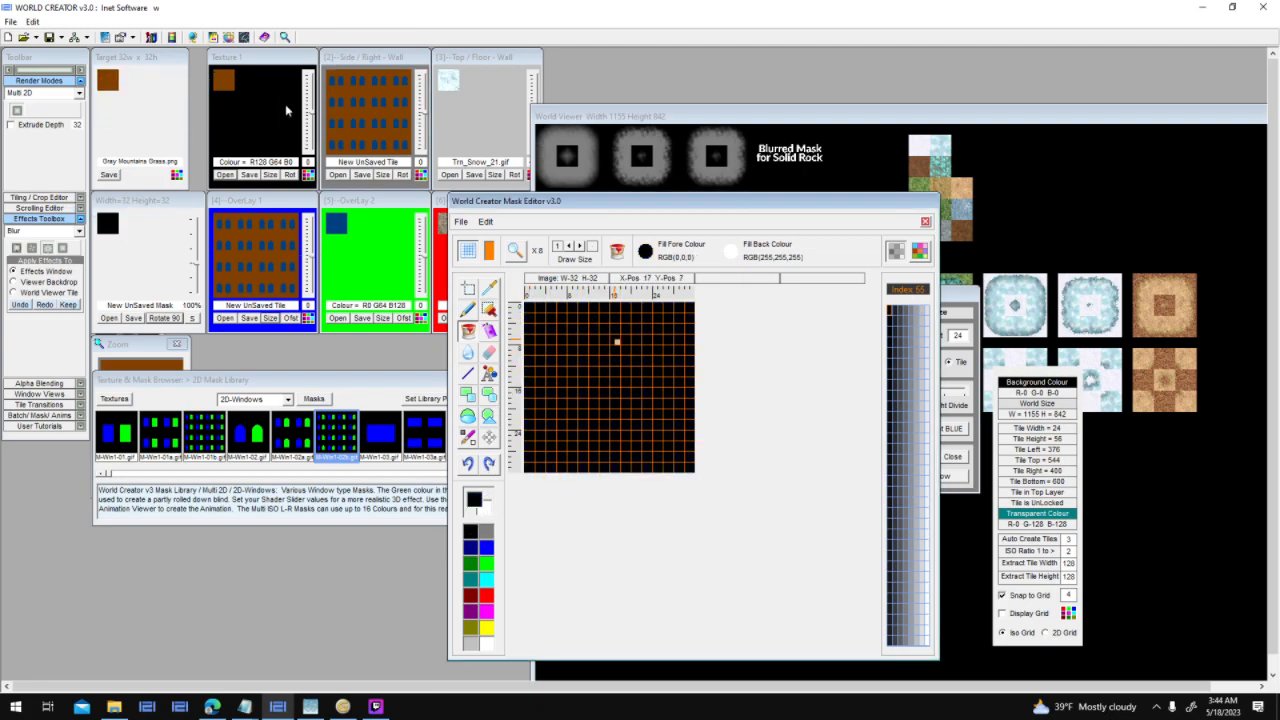
Copy the window facade into Texture 1, resize it to 63 by 63 pixels using Stretch mode, and keep the result.
click(285, 104)
click(271, 175)
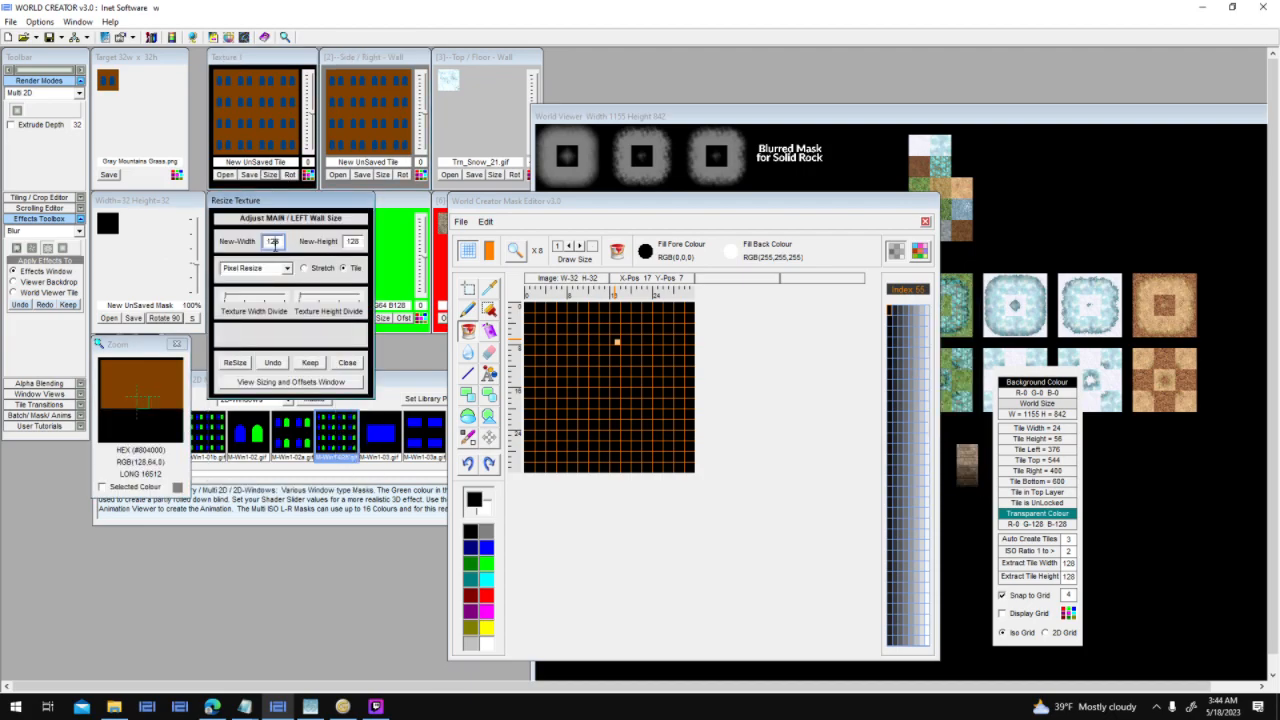
text(63)
double_click(352, 241)
text(63)
click(321, 267)
click(238, 364)
click(311, 364)
Enable Extrude Depth at 64, render the extruded tile, and move the texture resize window off the texture windows.
click(73, 125)
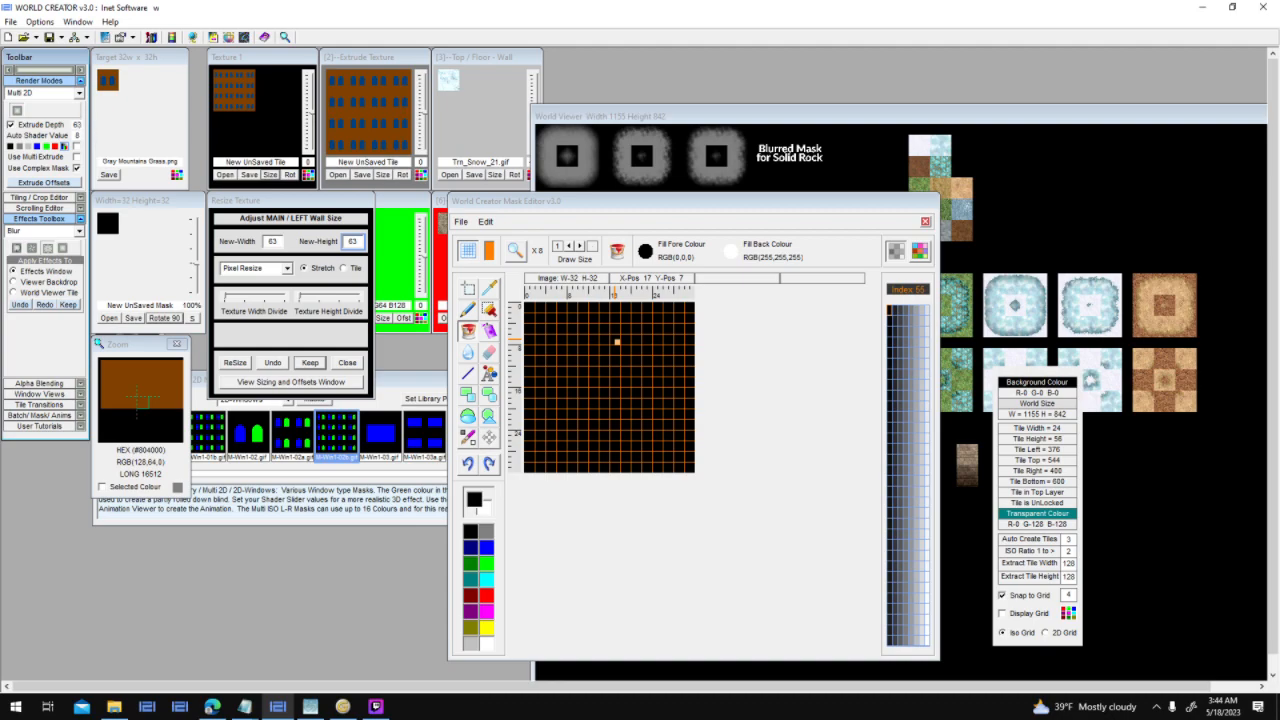
click(17, 110)
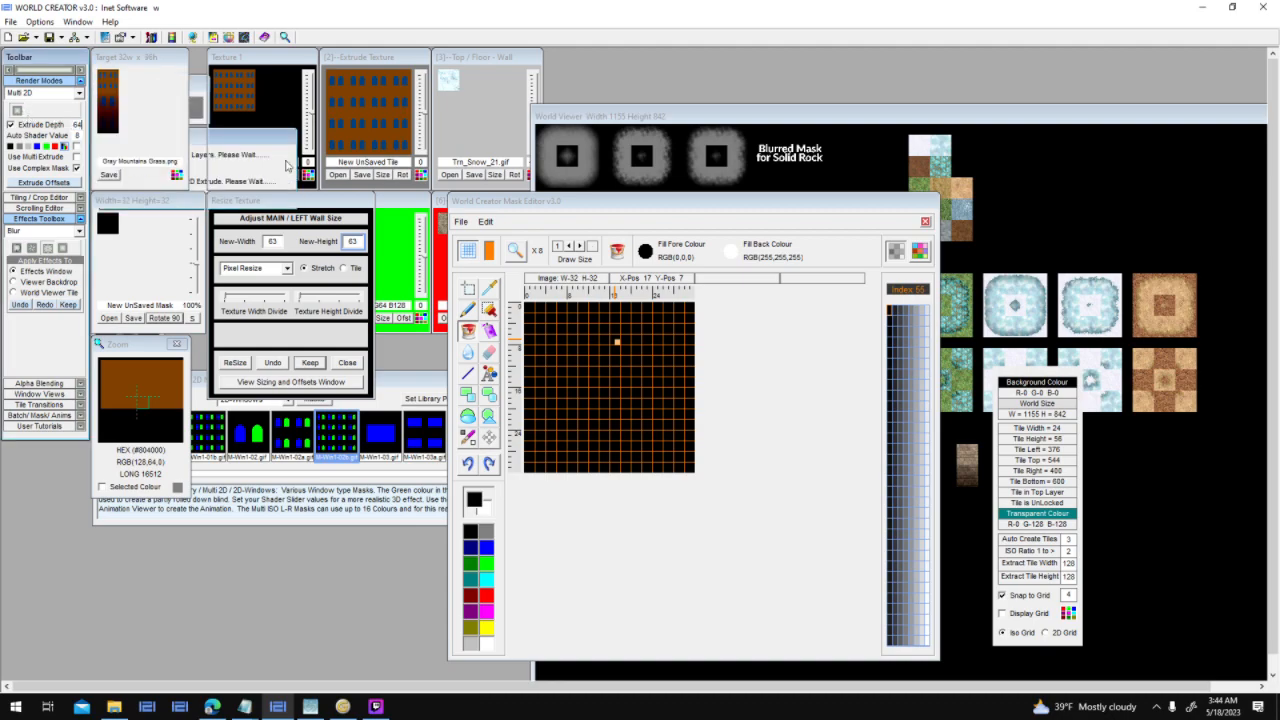
drag(288, 200, 511, 402)
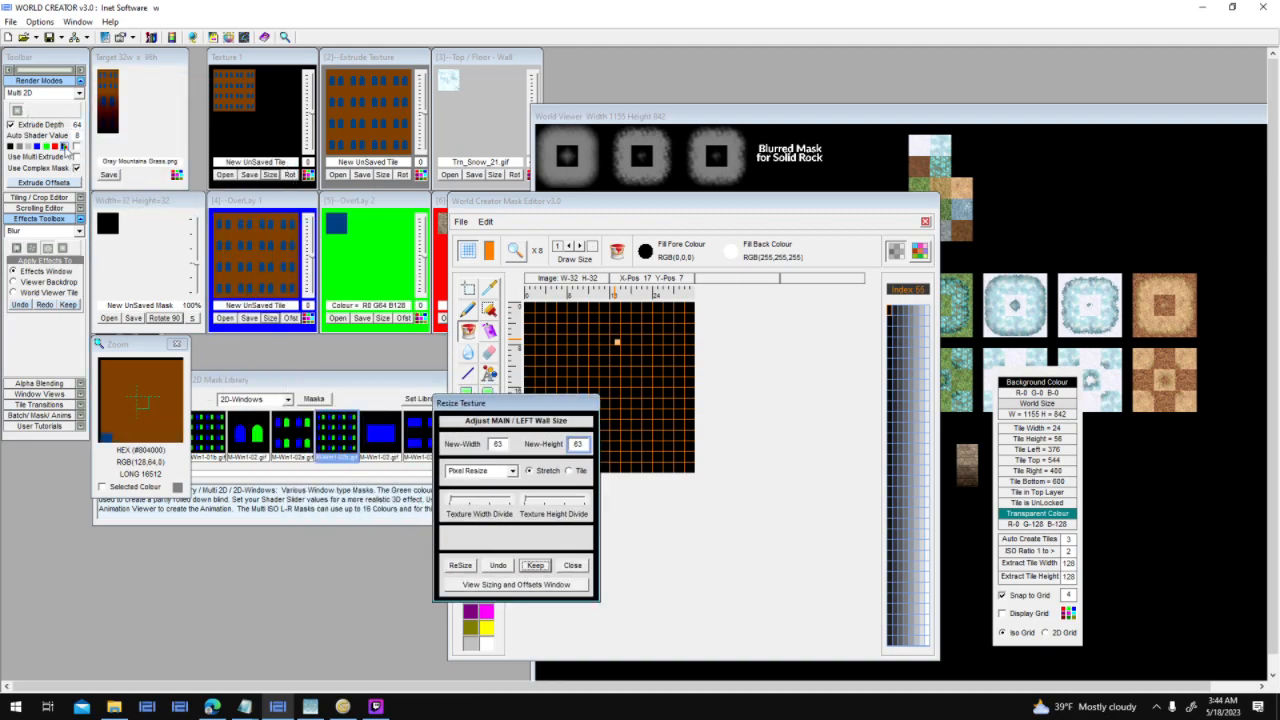
Copy the resized window facade into the Extrude Texture and set Texture 1 back to solid brown RGB 128, 64, 0.
click(268, 104)
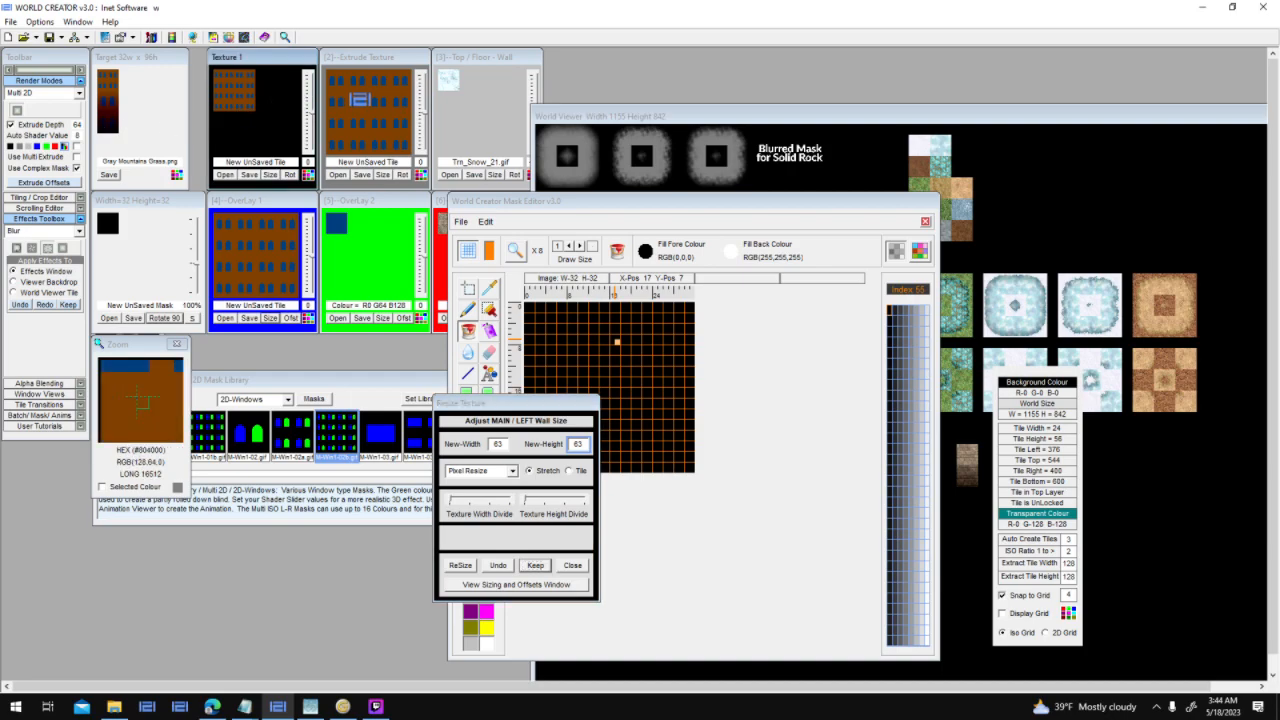
click(306, 175)
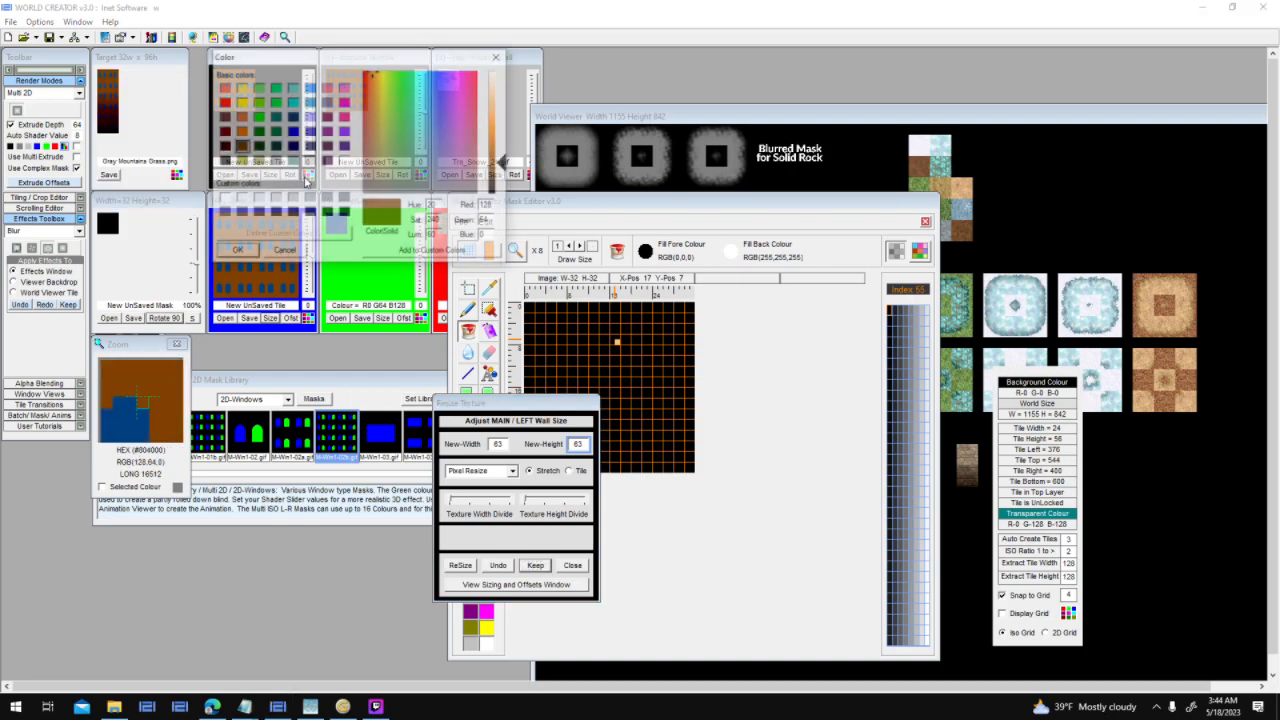
click(249, 250)
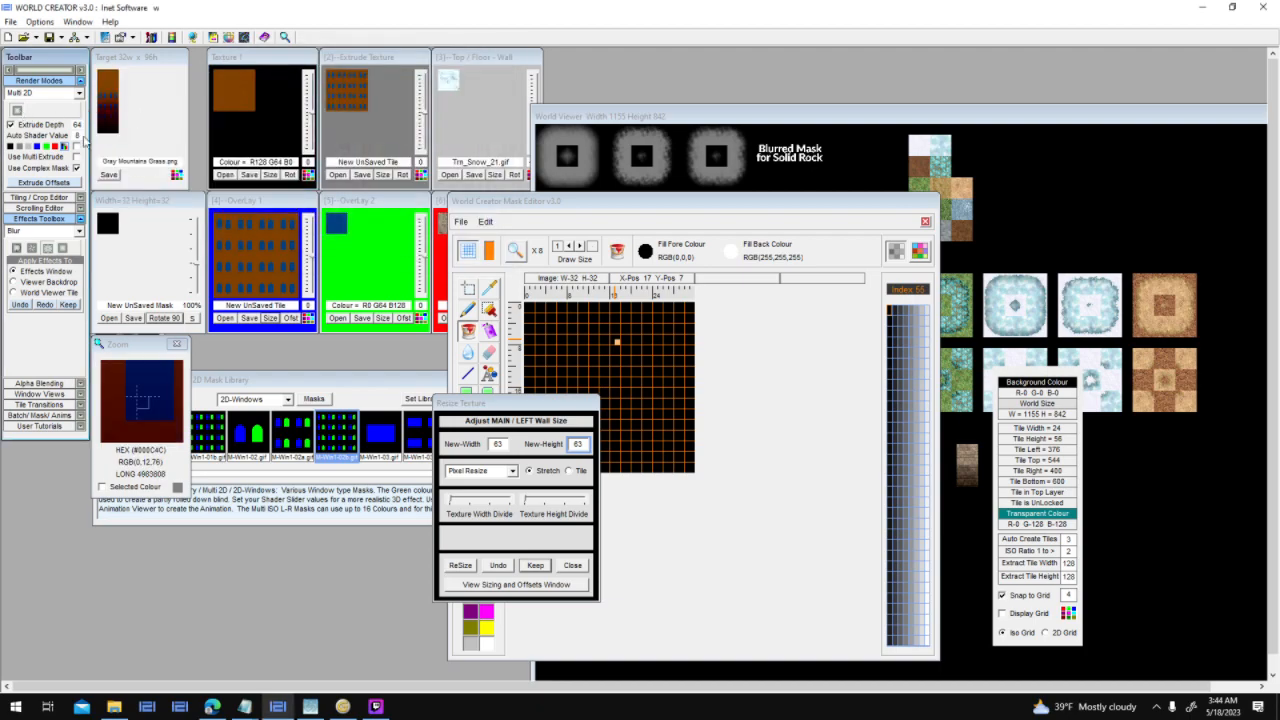
Render the building with an Auto Shader Value of 2 and Texture 1's shader raised to +3.
click(18, 112)
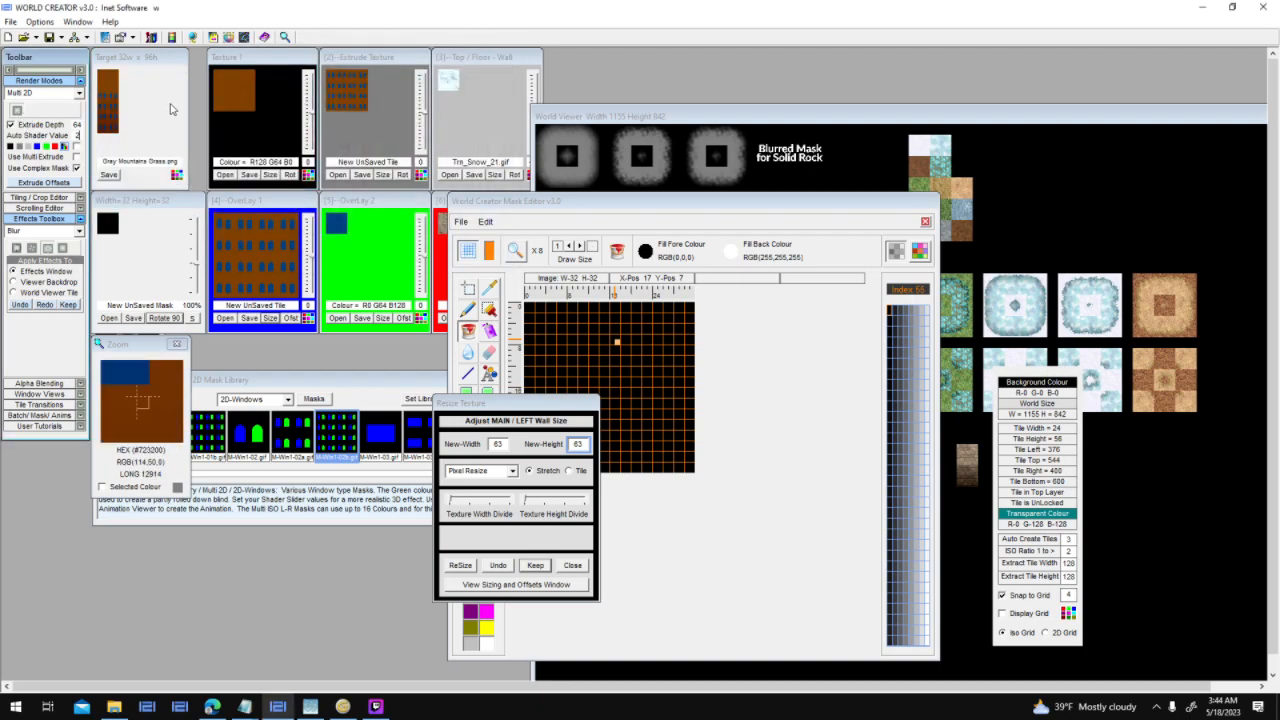
drag(312, 117, 311, 122)
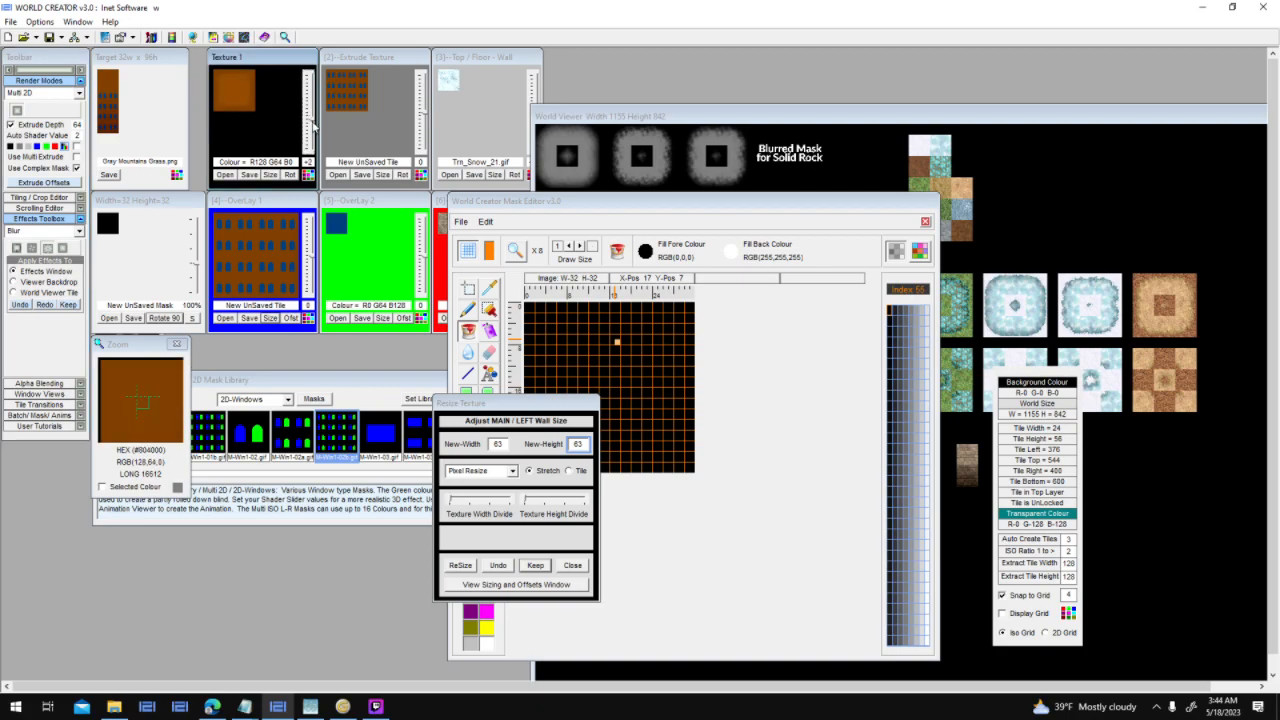
click(19, 111)
Place the brown building tile in the World Viewer and move it near the upright wooden tile, at Left 712, Top 448.
drag(116, 115, 853, 534)
click(1154, 524)
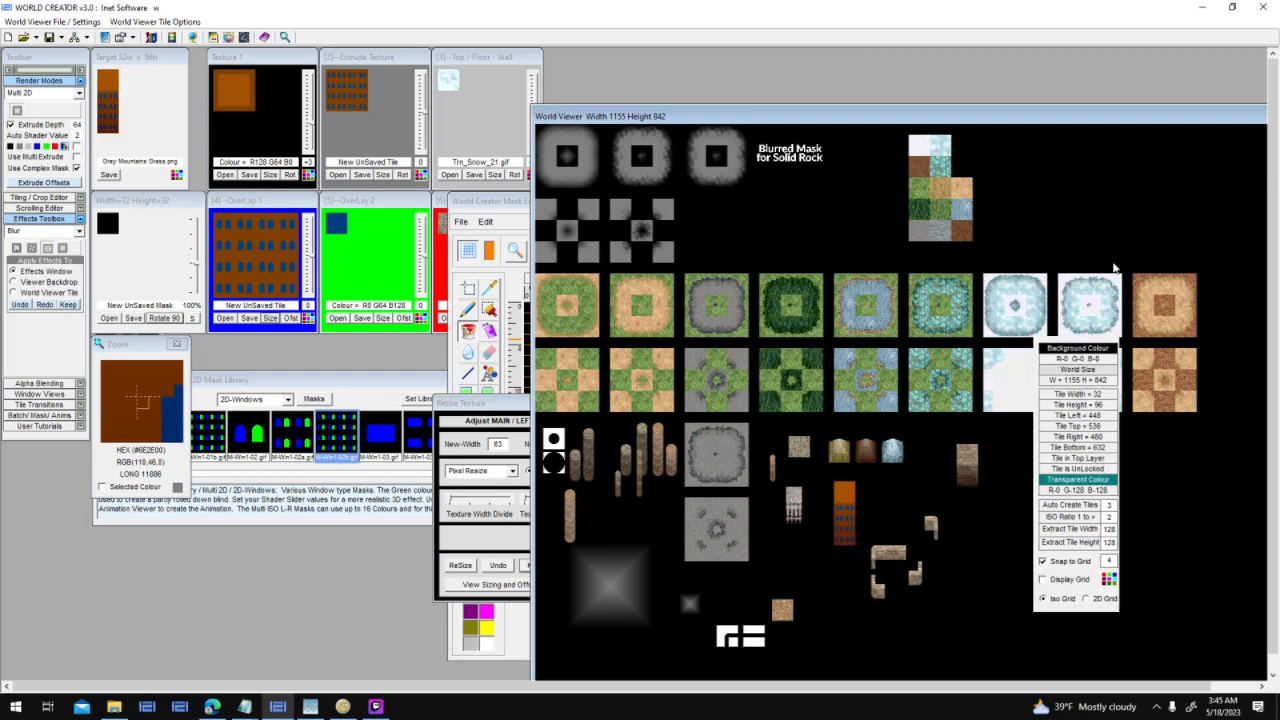
drag(852, 520, 1038, 496)
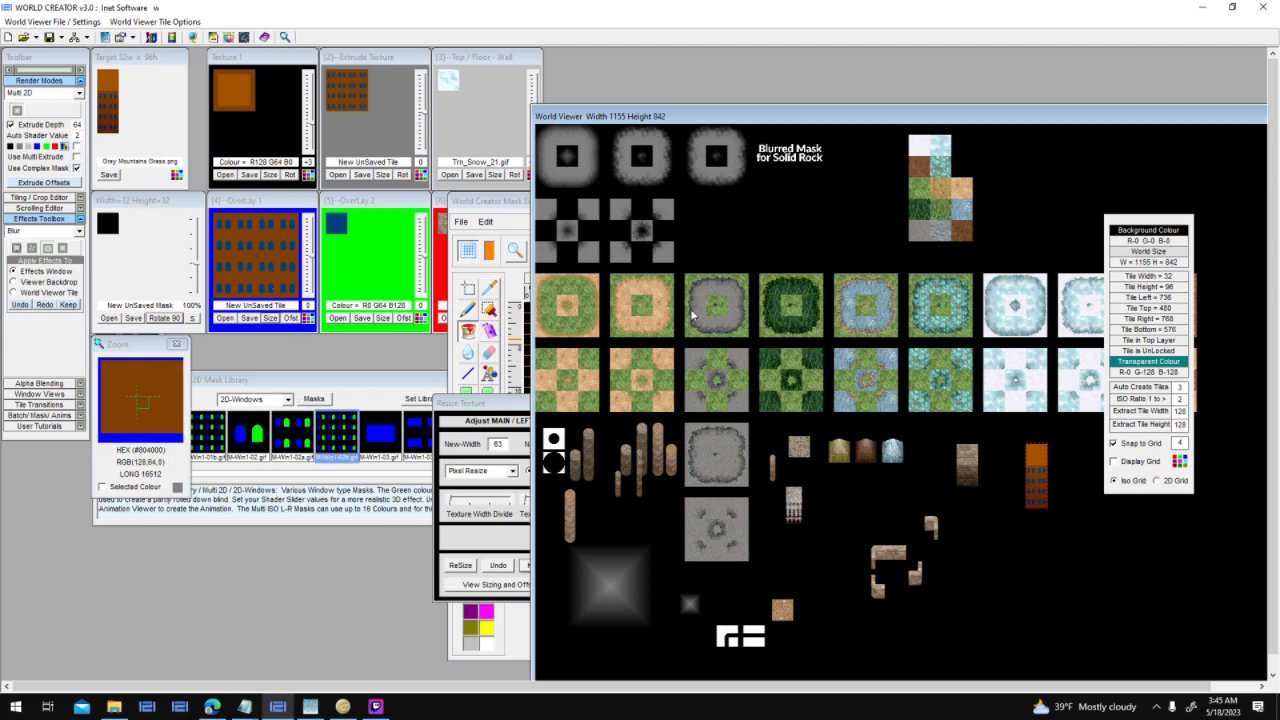
drag(1034, 482, 1014, 452)
click(1027, 483)
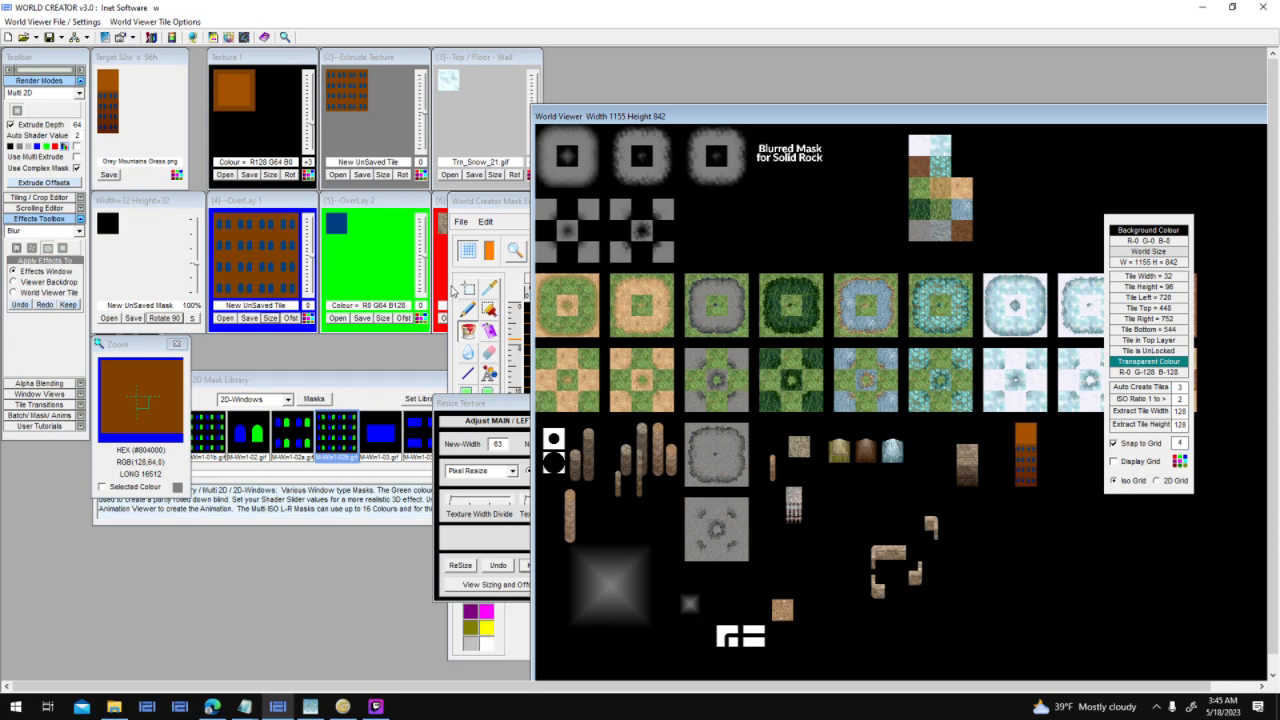
click(366, 391)
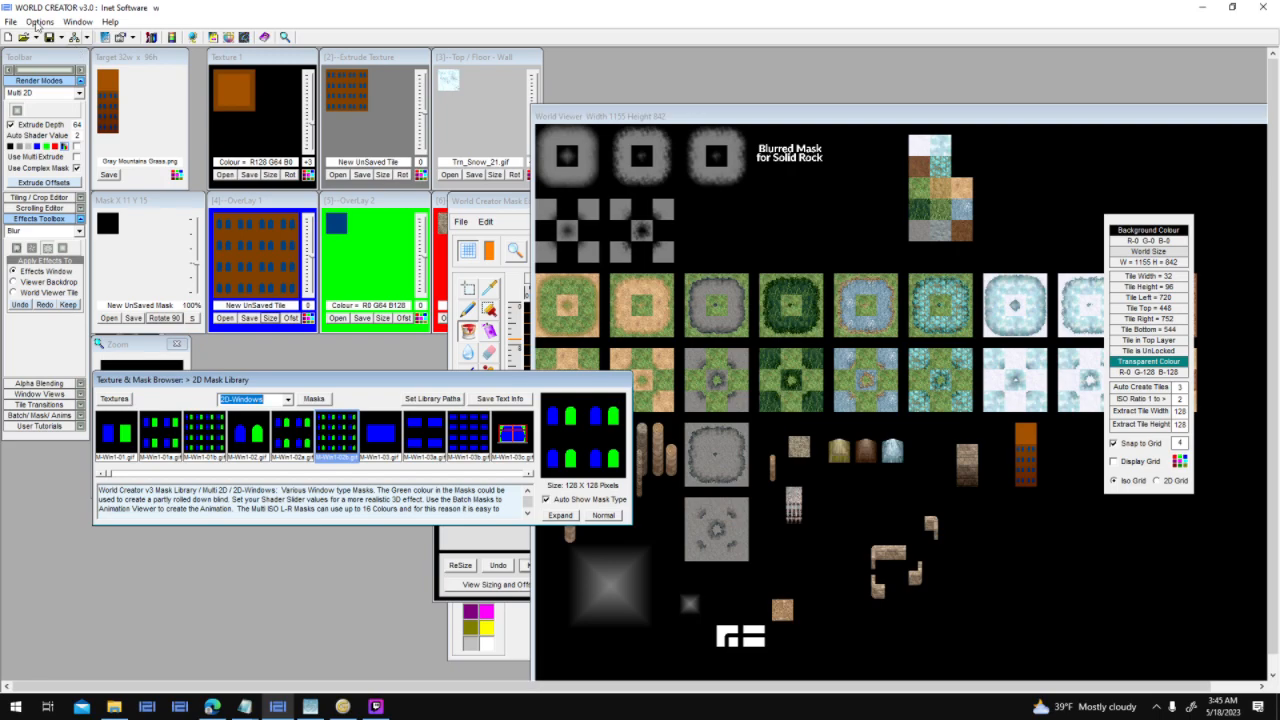
click(1090, 434)
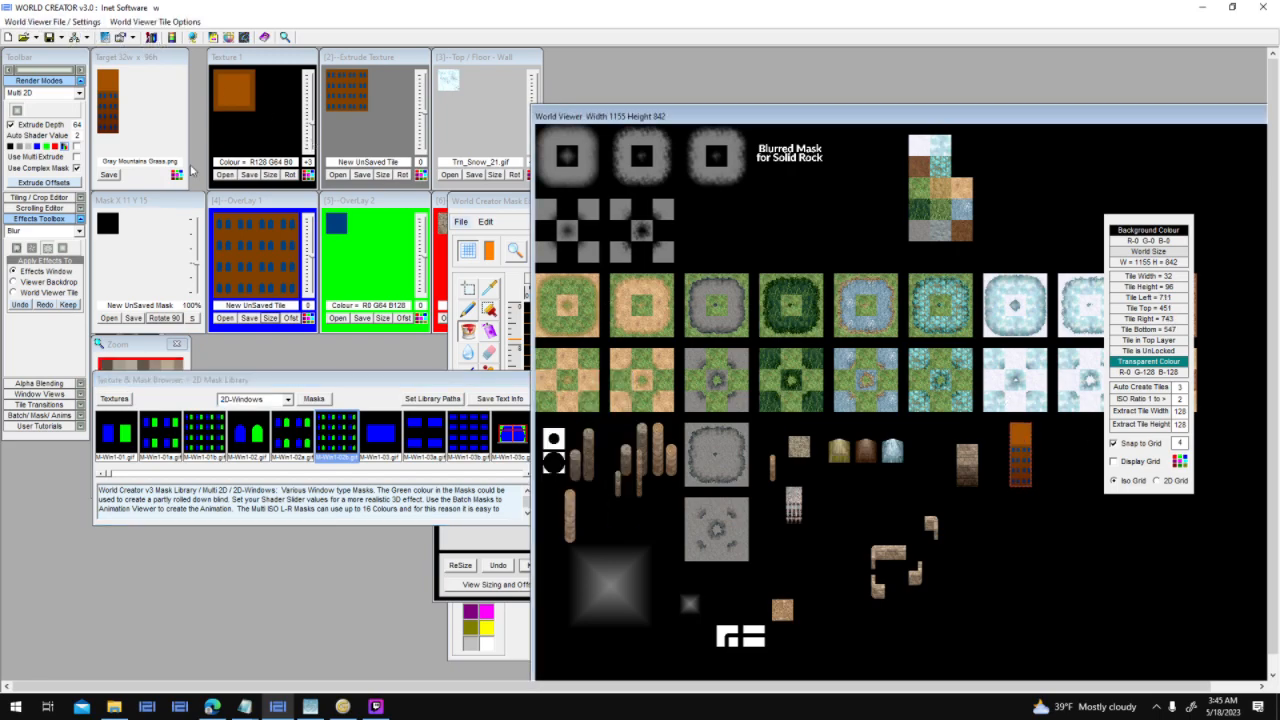
Switch the Texture & Mask Browser from the 2D masks to the World View Files texture library.
click(299, 390)
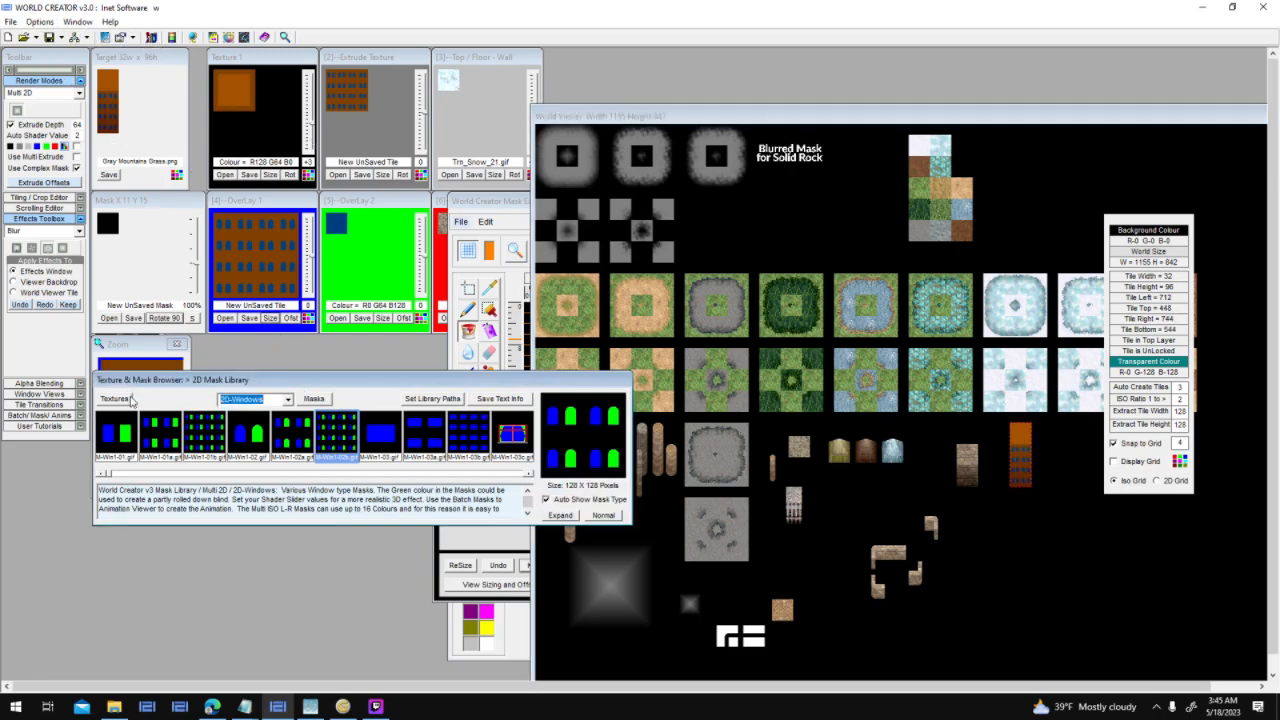
click(128, 399)
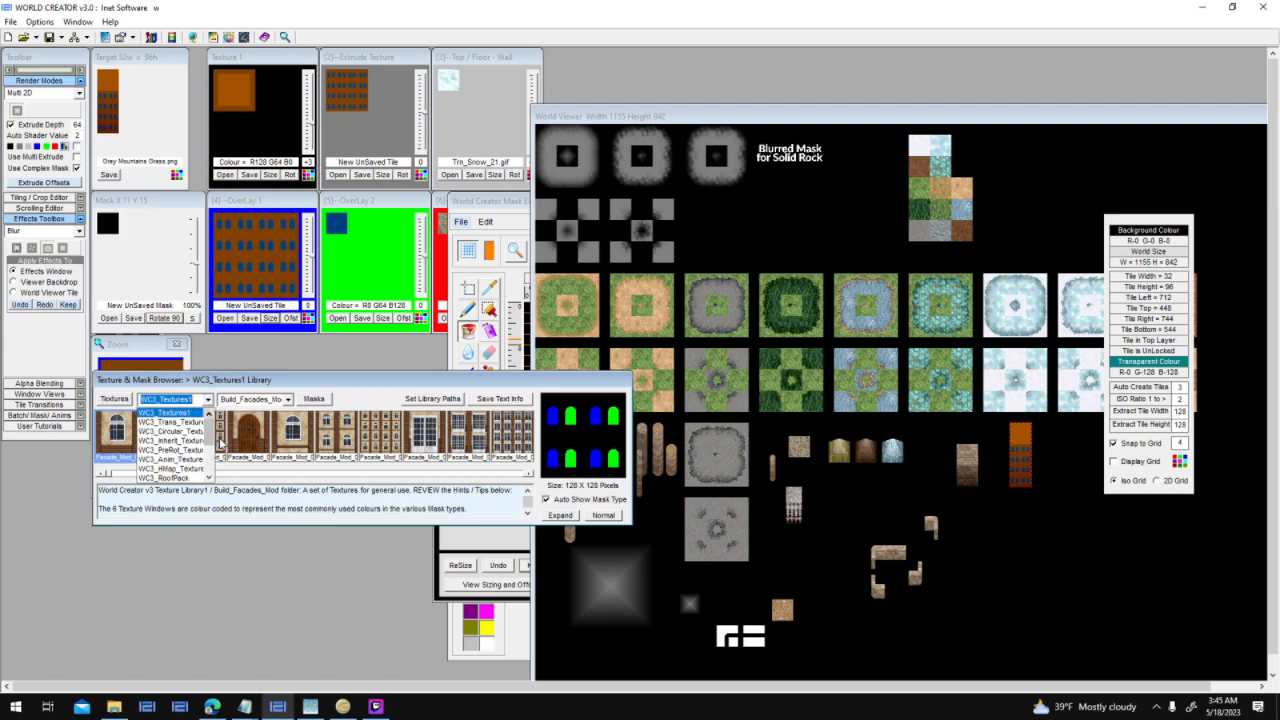
click(212, 440)
click(207, 399)
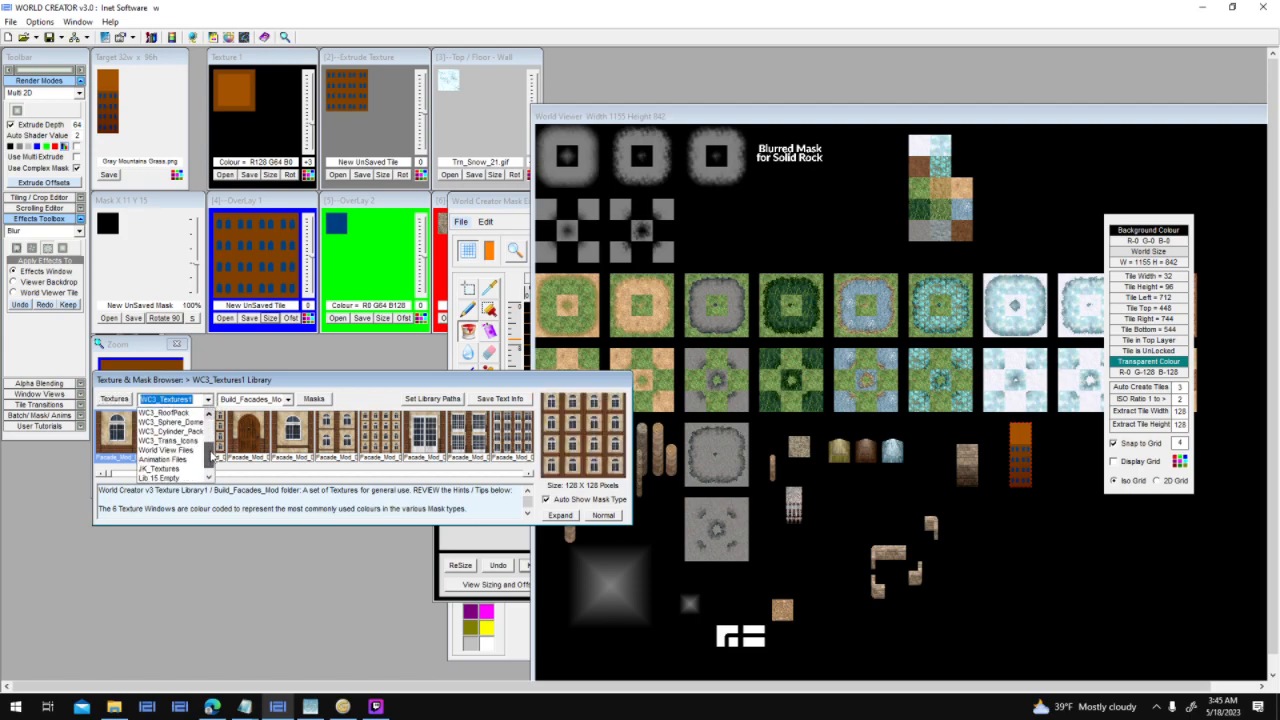
click(208, 408)
click(208, 401)
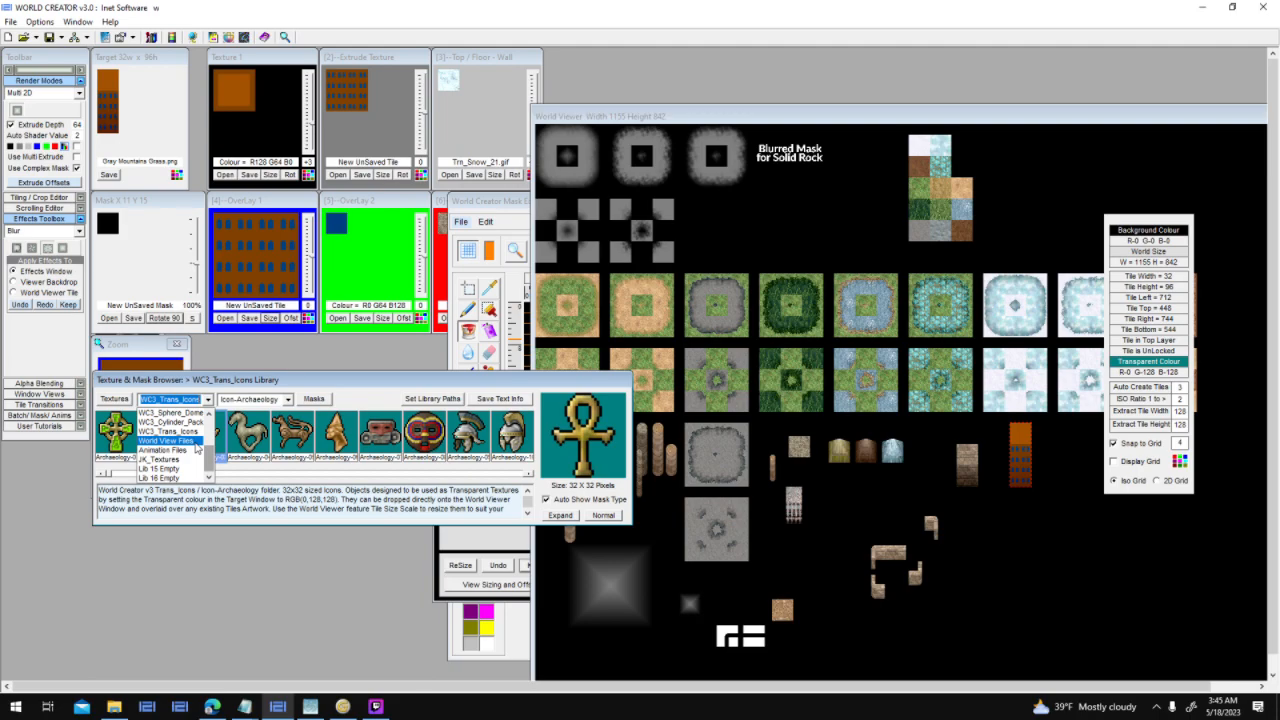
click(197, 441)
Open the Habbo-Hotel-3 folder and place the orange slanted wall piece Habbo3-030 in the World Viewer below the building tile.
click(288, 401)
mouse_move(289, 425)
mouse_down()
mouse_move(291, 456)
mouse_move(280, 443)
mouse_up()
click(268, 421)
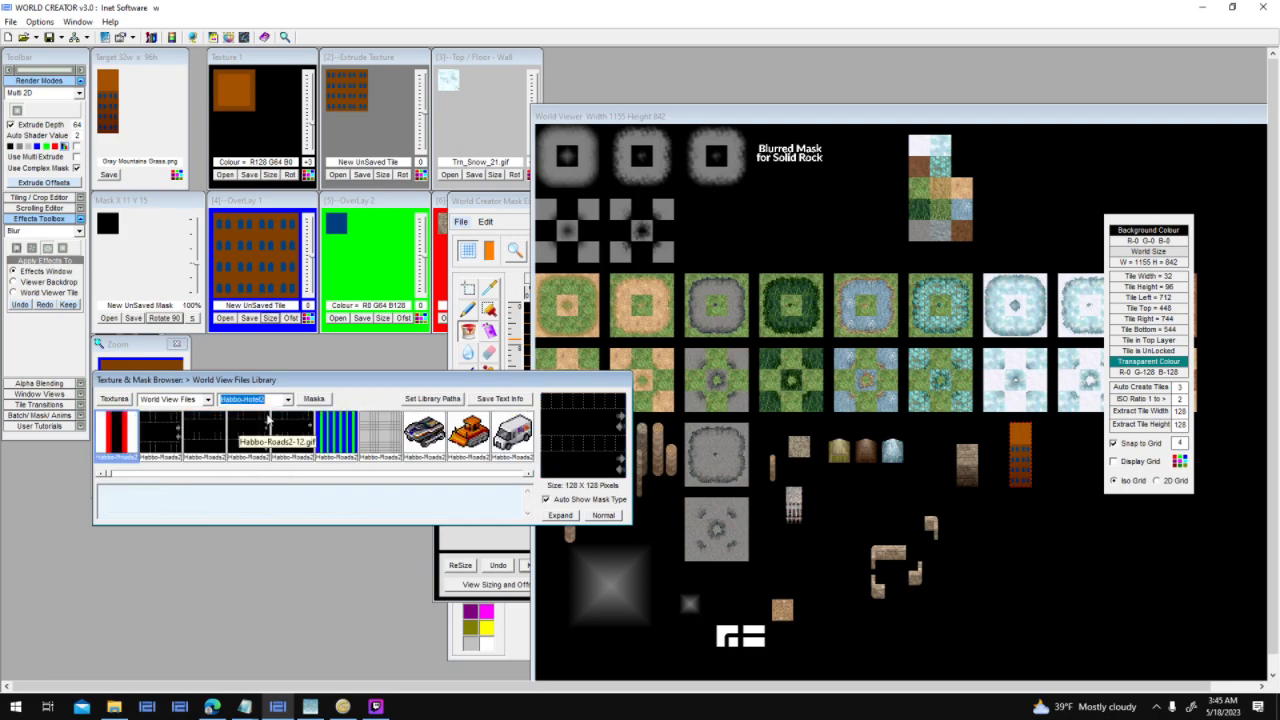
click(527, 475)
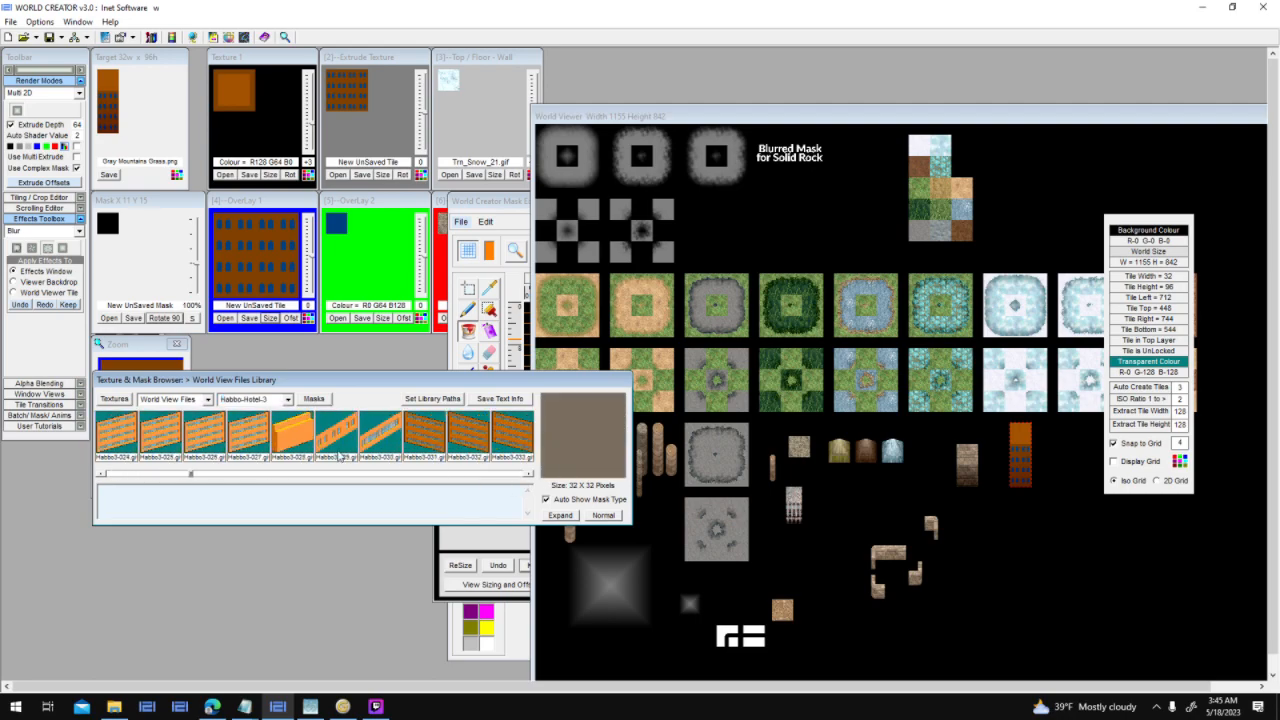
drag(118, 432, 979, 533)
drag(387, 437, 961, 538)
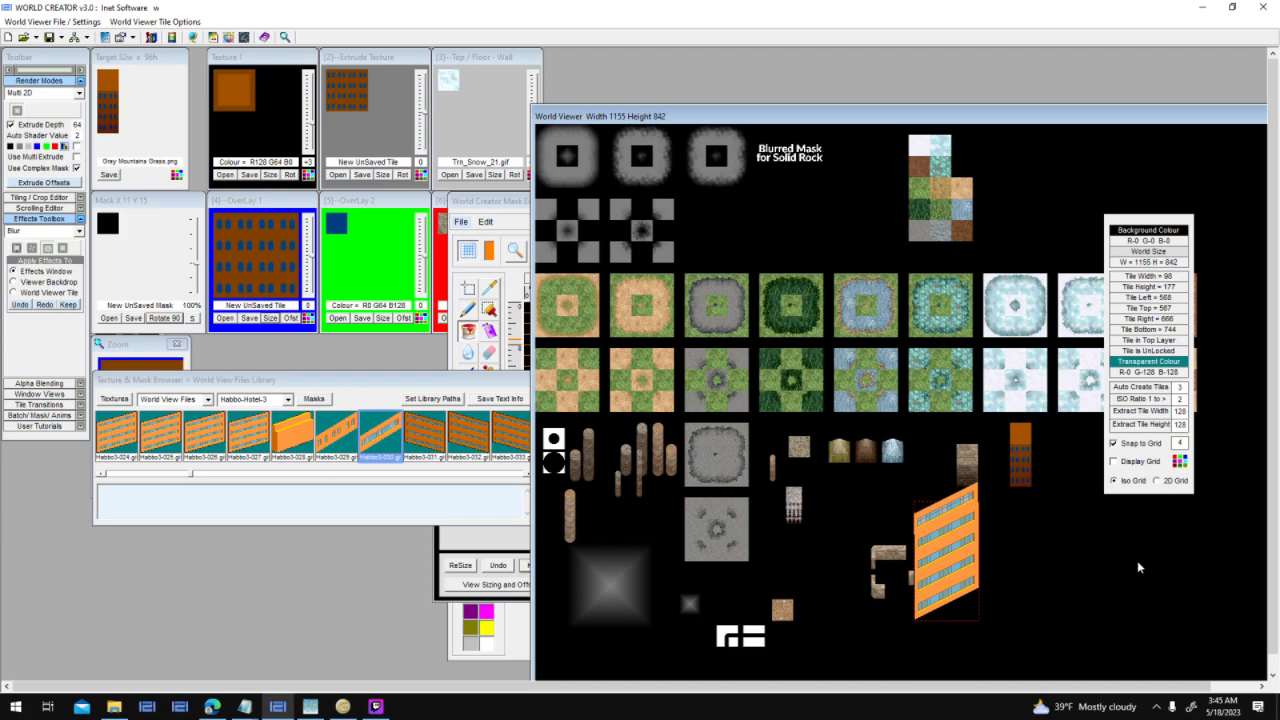
Nudge the slanted orange wall piece and place the glass entrance piece Habbo3-036 against it in the World Viewer.
key(Left)
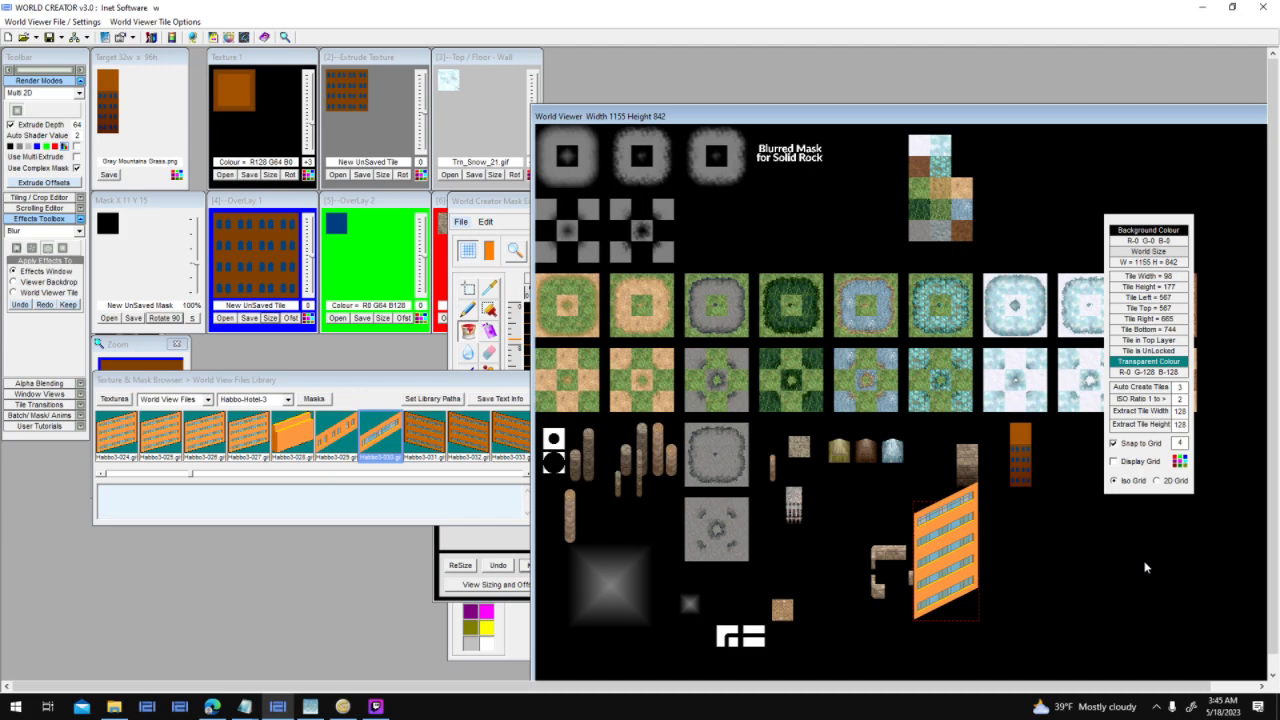
click(493, 475)
click(493, 475)
click(493, 475)
drag(258, 432, 1042, 515)
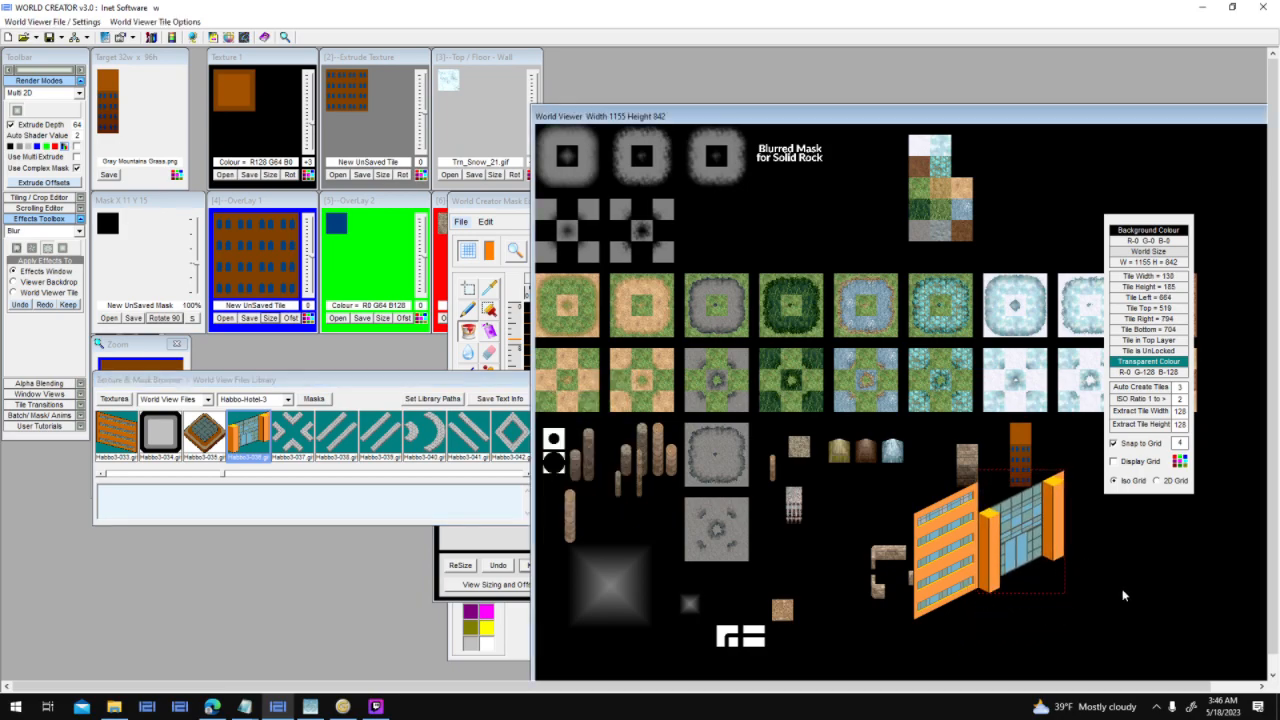
Move the brown building tile in the World Viewer to Left 176, Top 536, below the wooden posts.
drag(1035, 447, 1167, 532)
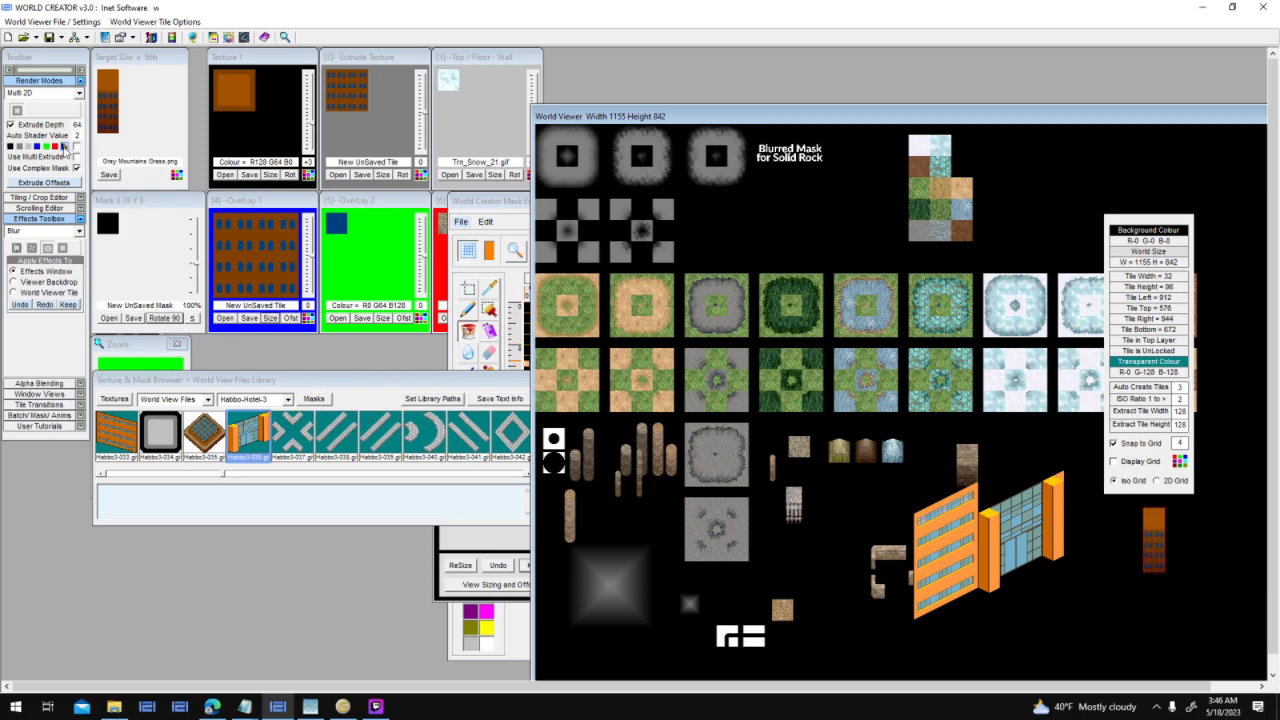
click(79, 92)
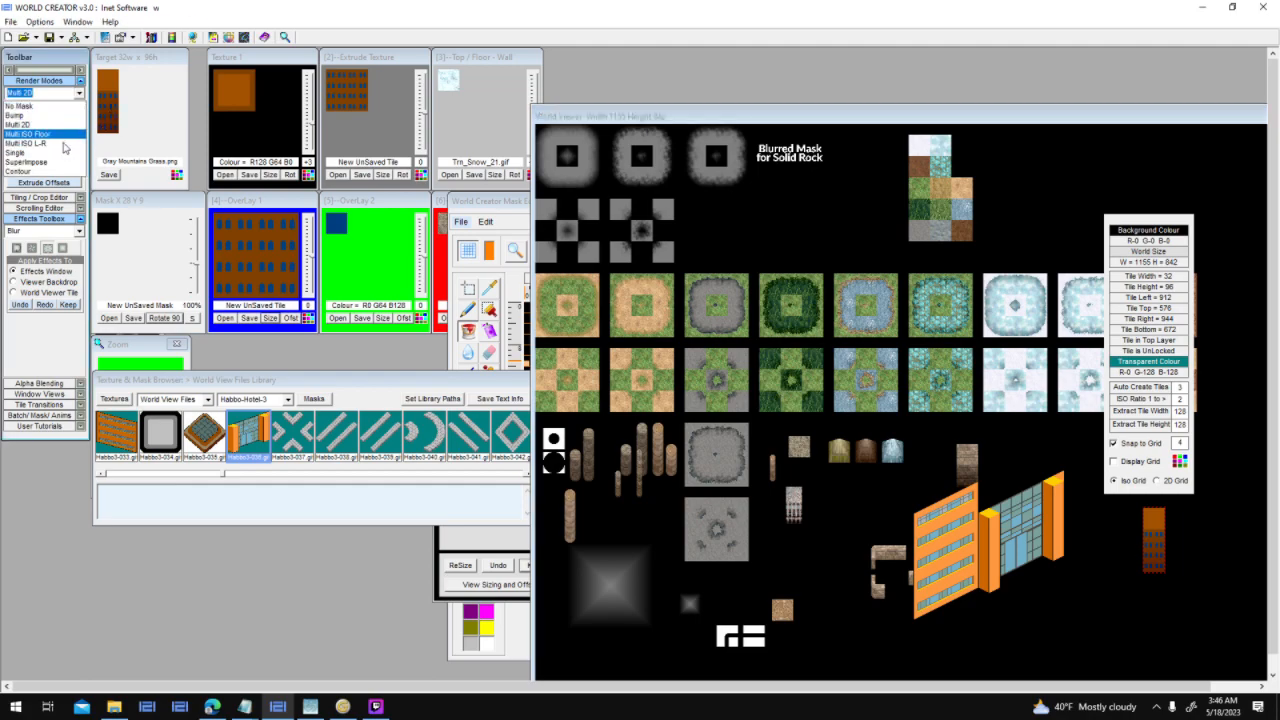
click(1160, 558)
drag(1157, 557, 673, 508)
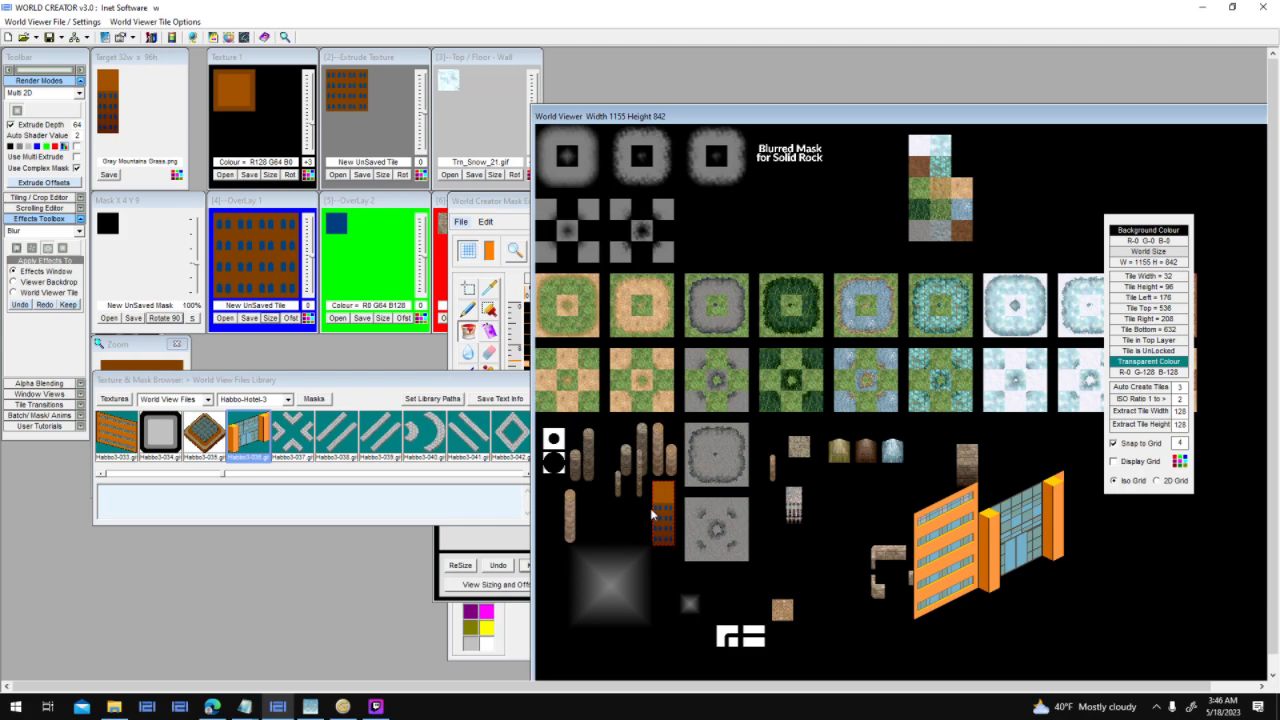
Place the platform Habbo3-049 and the spired tile Habbo3-050 in the World Viewer as examples, deleting each one after showing it.
click(1025, 550)
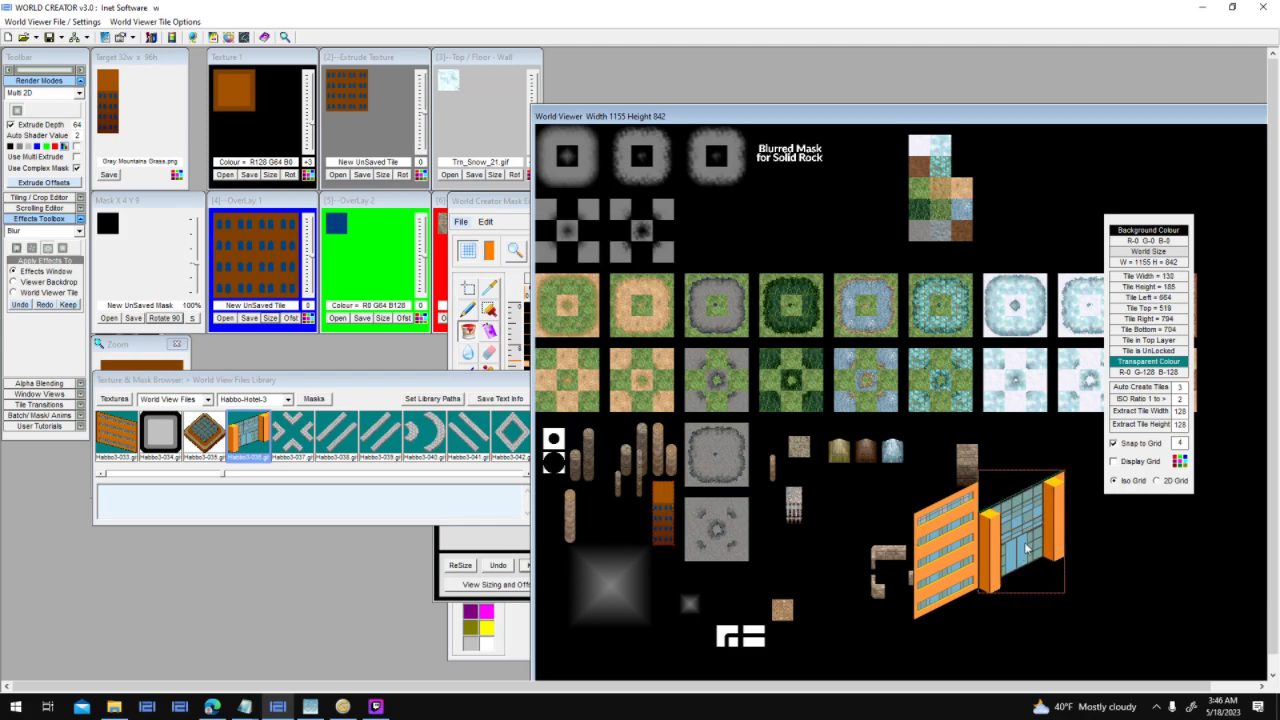
click(435, 476)
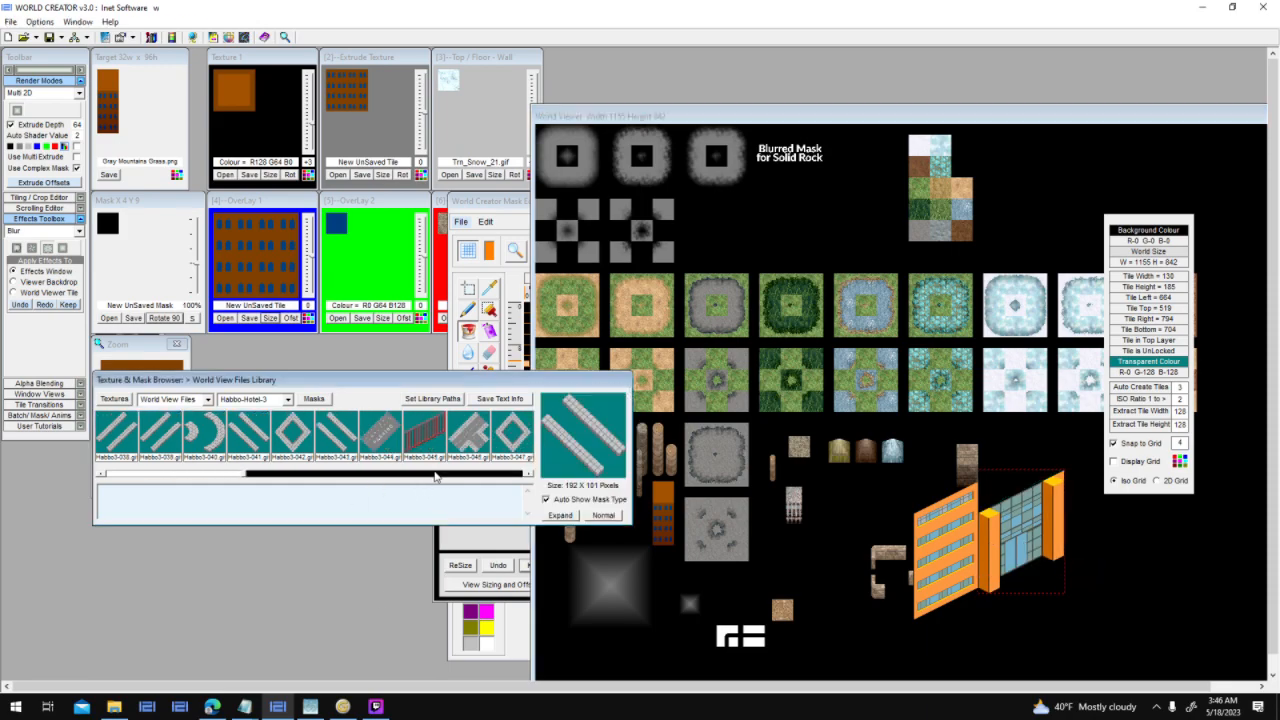
drag(434, 441, 1118, 623)
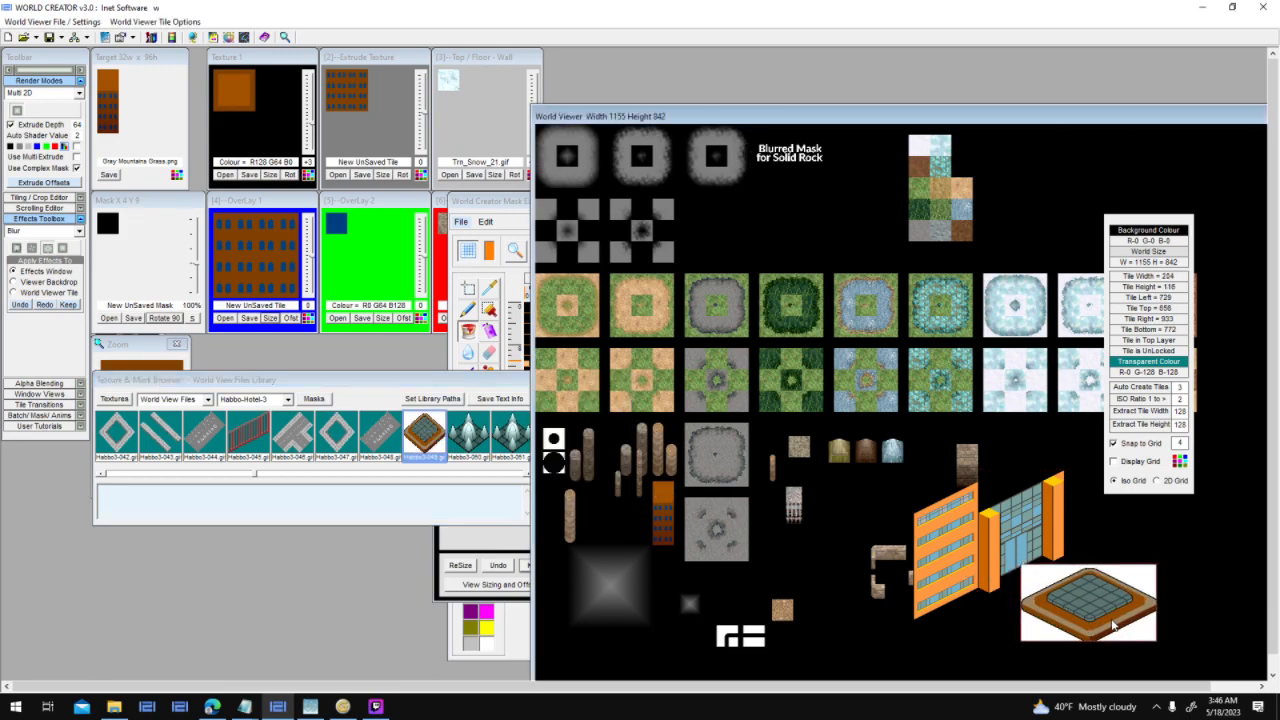
key(Delete)
drag(477, 449, 1089, 552)
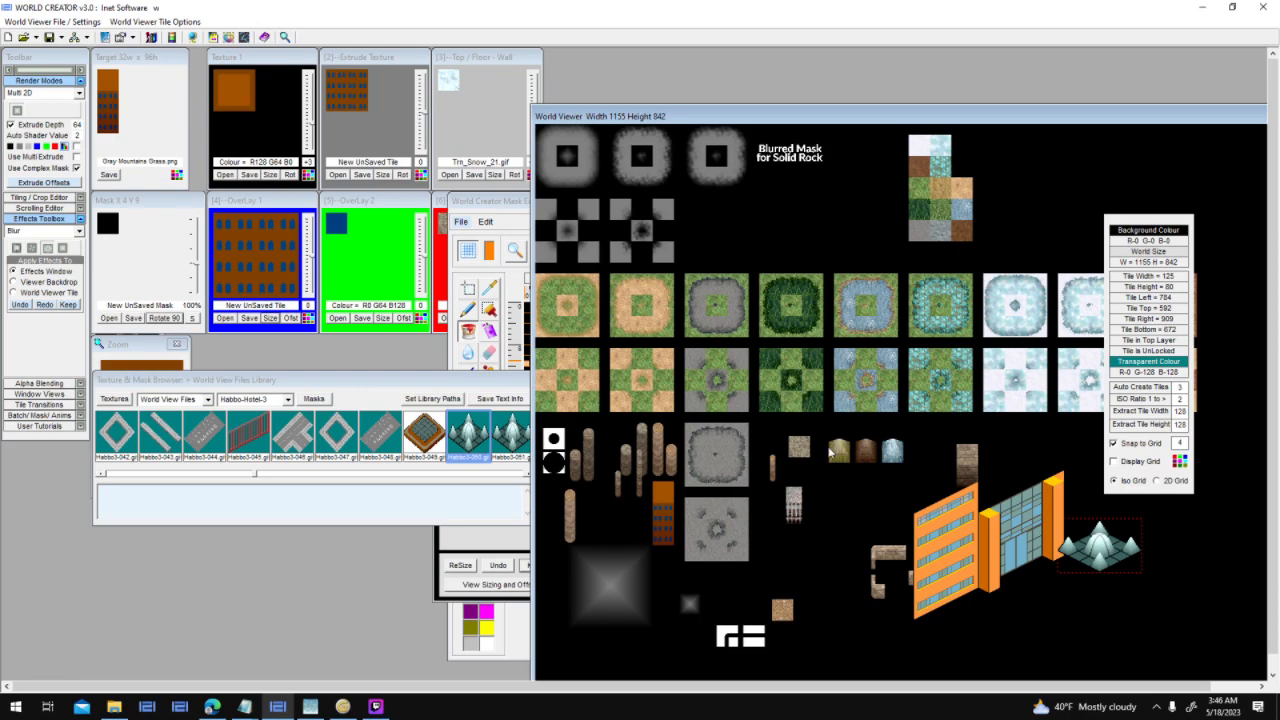
drag(1122, 555, 1021, 492)
key(Delete)
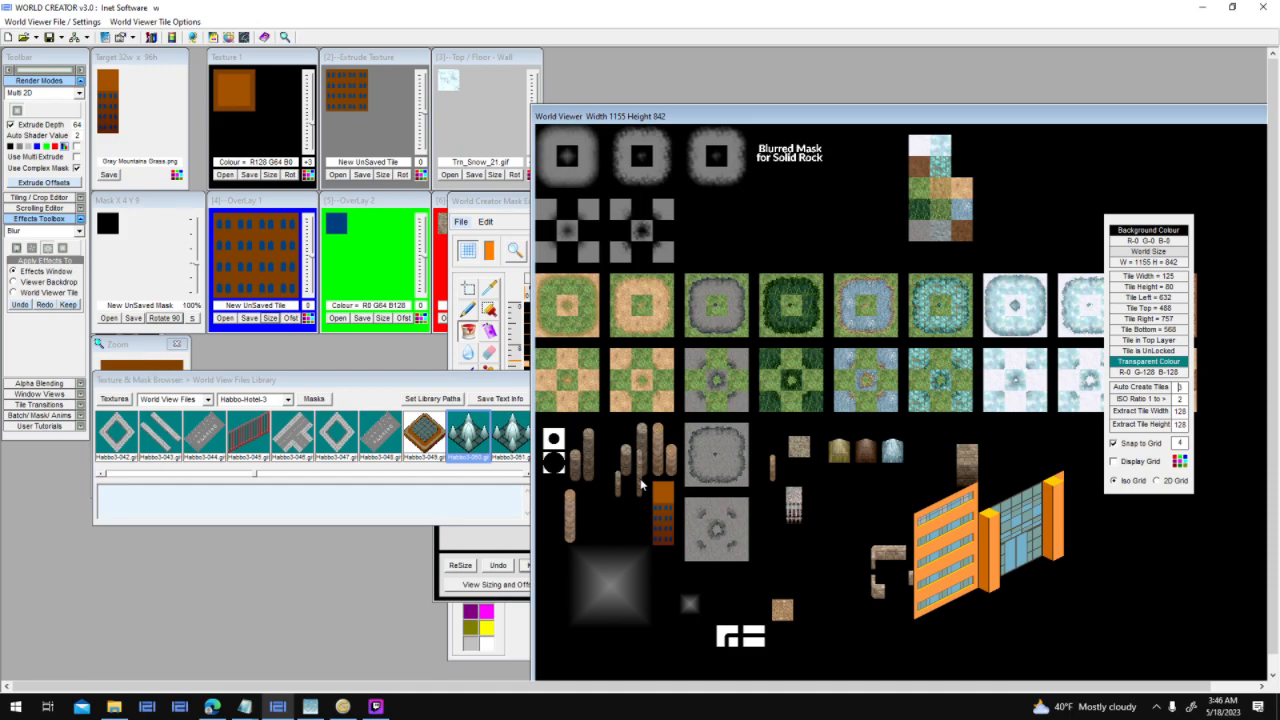
Place a narrow tile from further along the Habbo-Hotel-3 folder in the World Viewer and delete it again.
click(496, 475)
click(306, 445)
click(1120, 592)
drag(1120, 592, 903, 602)
key(Delete)
Look through the rest of the Habbo-Hotel-3 folder and switch the Texture & Mask Browser to the WC3_Textures1 library.
click(522, 476)
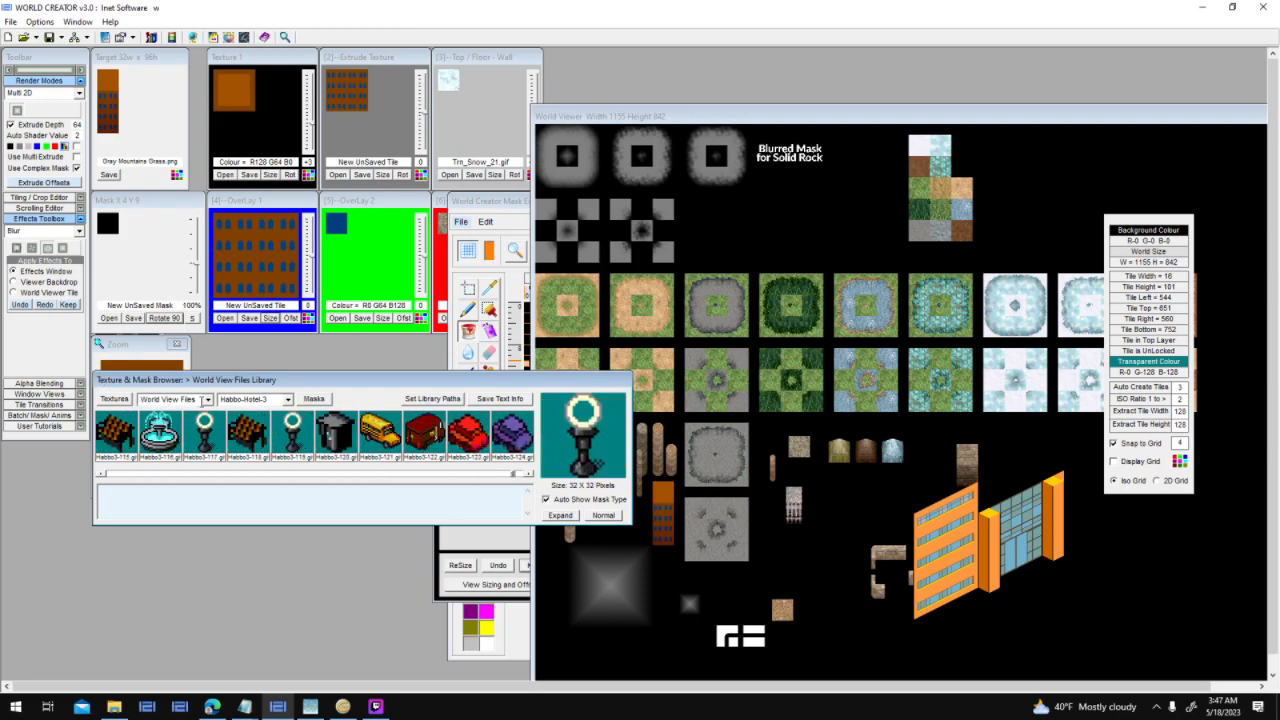
click(208, 399)
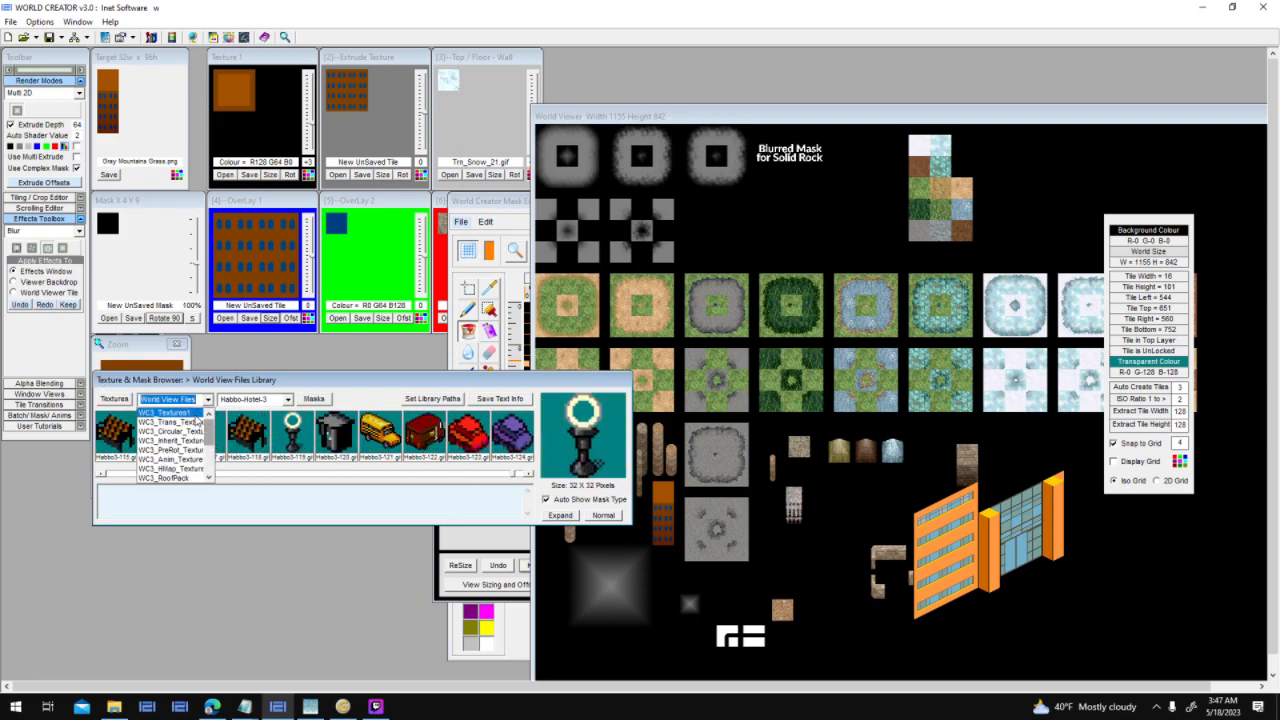
click(170, 413)
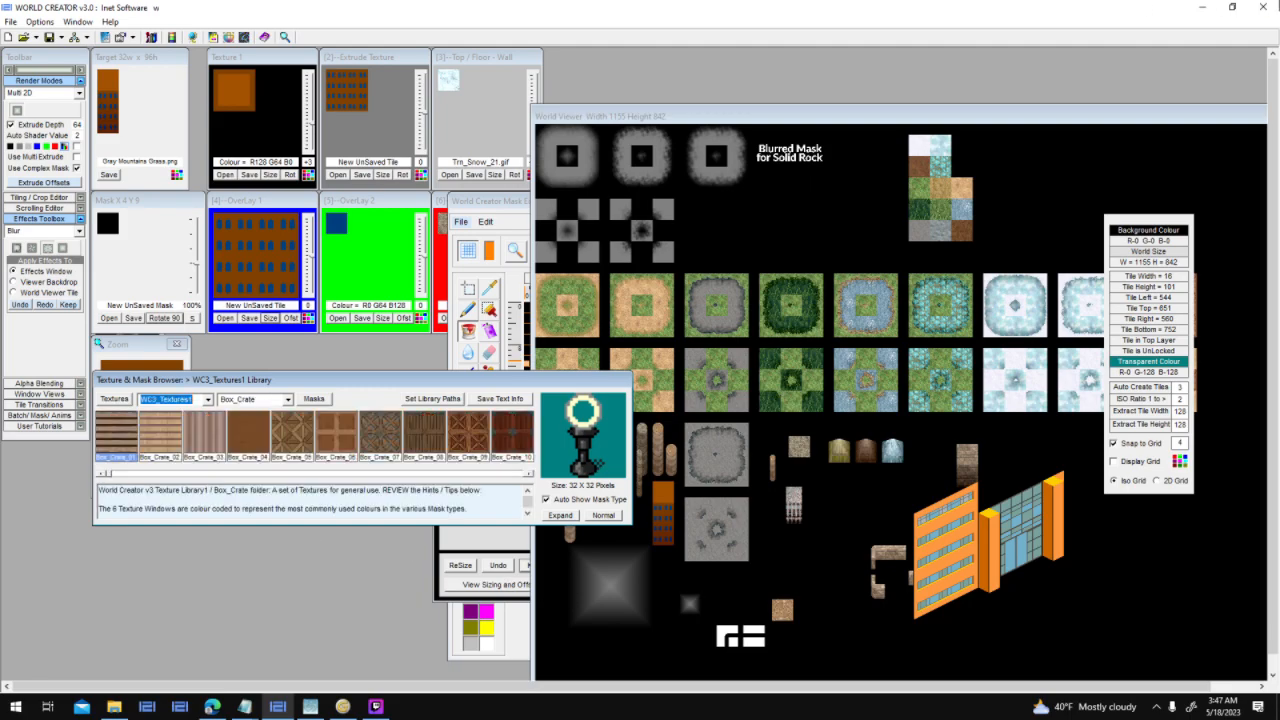
Delete the glass entrance piece and both slanted orange wall pieces from the World Viewer.
click(1057, 541)
key(Delete)
click(960, 538)
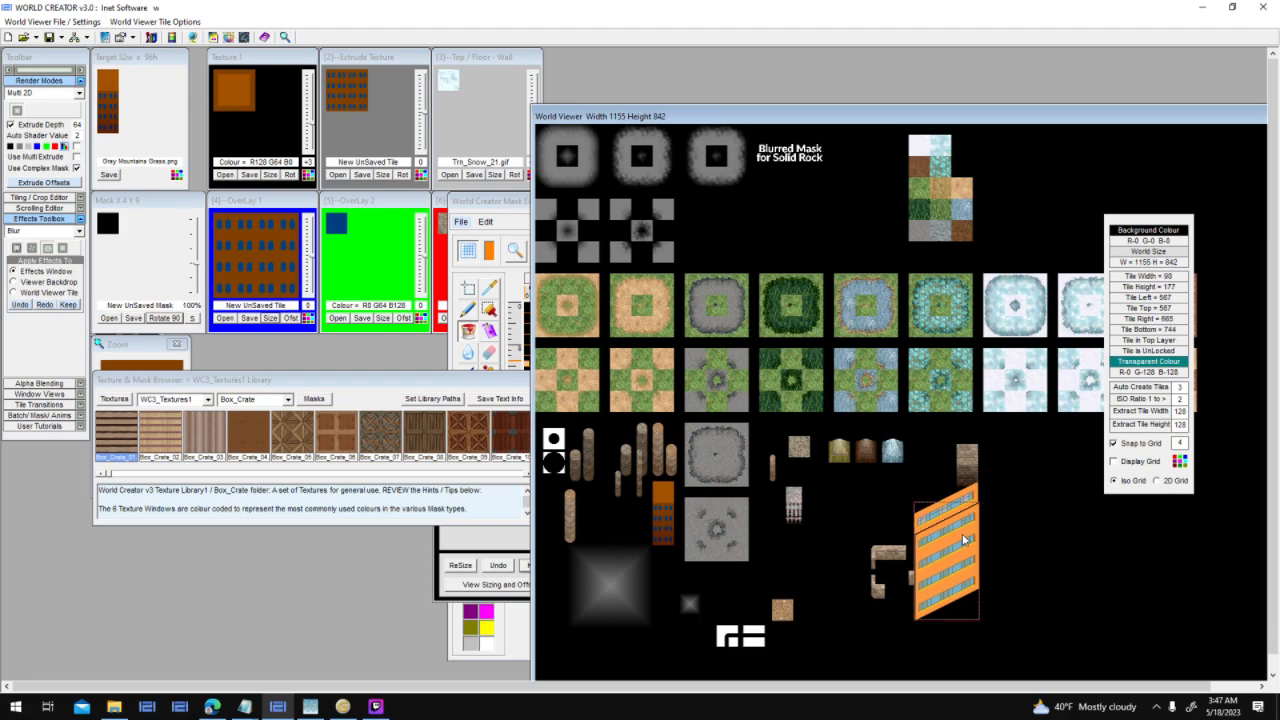
key(Delete)
click(950, 516)
key(Delete)
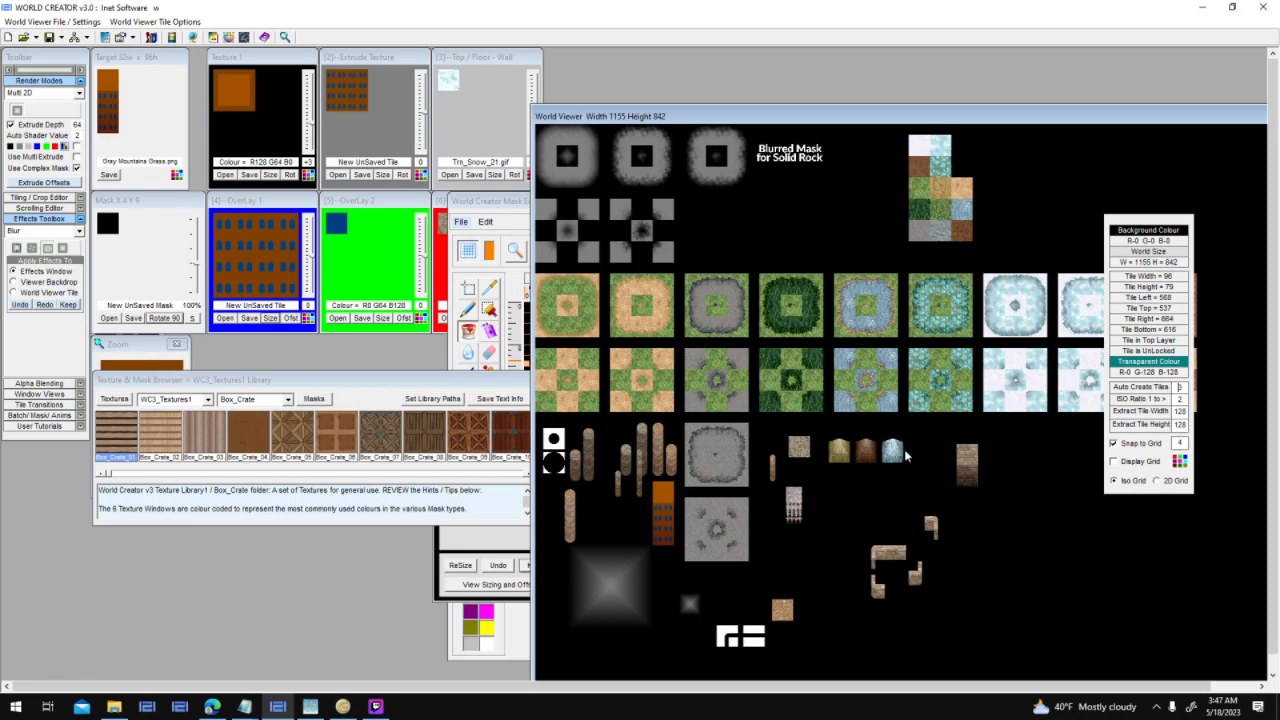
Switch to Genetica 4 Studio to view the grey pyramid gradient texture and return to World Creator.
click(342, 706)
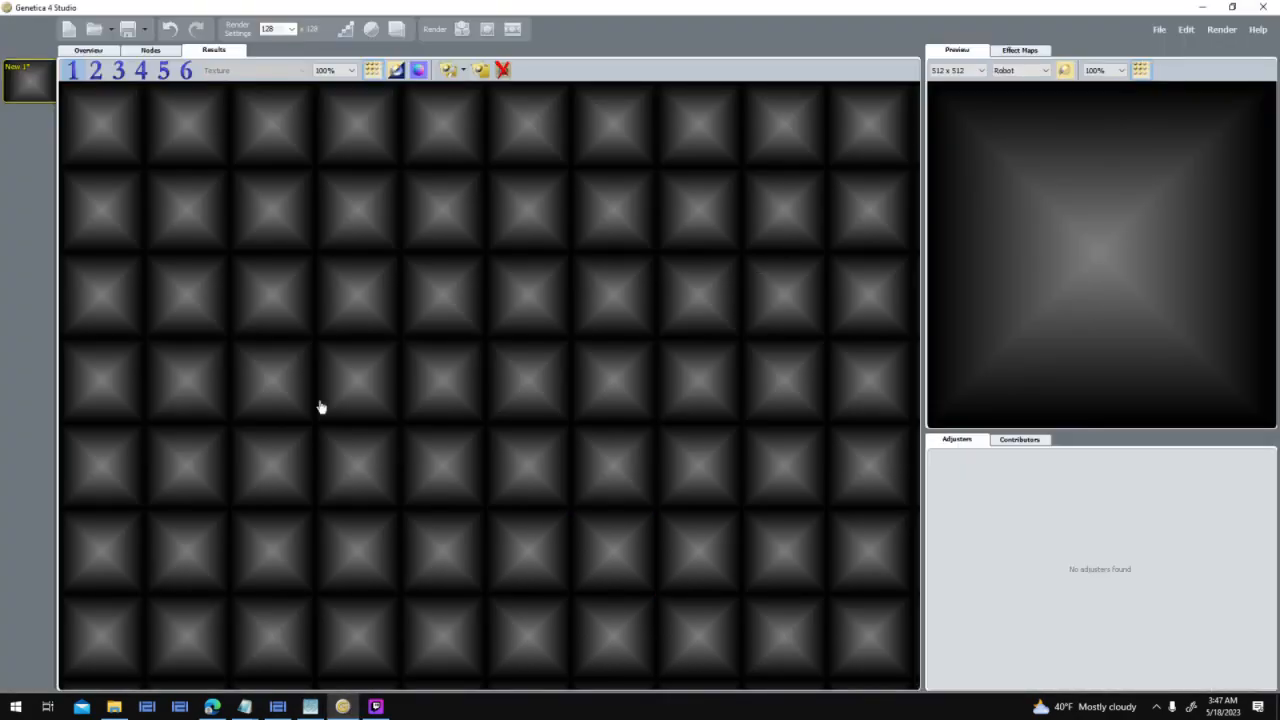
click(283, 707)
click(285, 708)
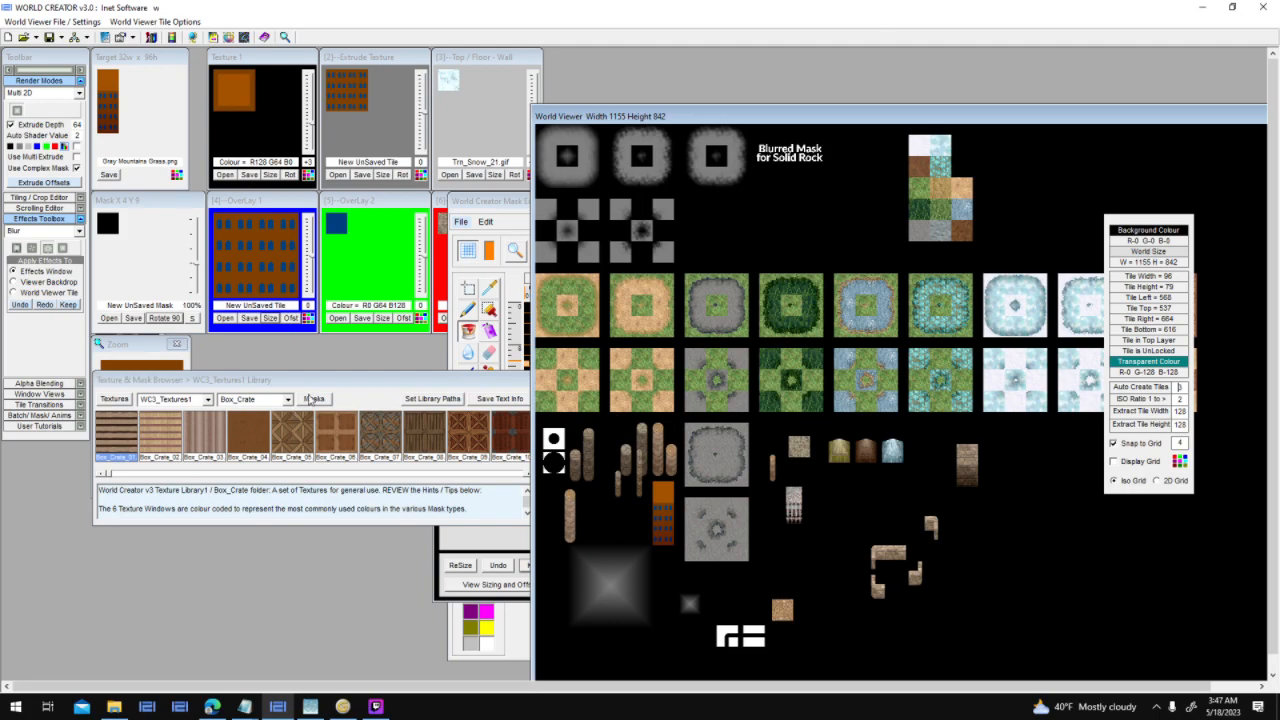
Move the Mask Editor window beside Overlay 1 and bring the Texture & Mask Browser and World Viewer back in front of it.
drag(501, 201, 478, 204)
mouse_move(396, 210)
mouse_down()
mouse_move(288, 206)
mouse_move(374, 203)
mouse_up()
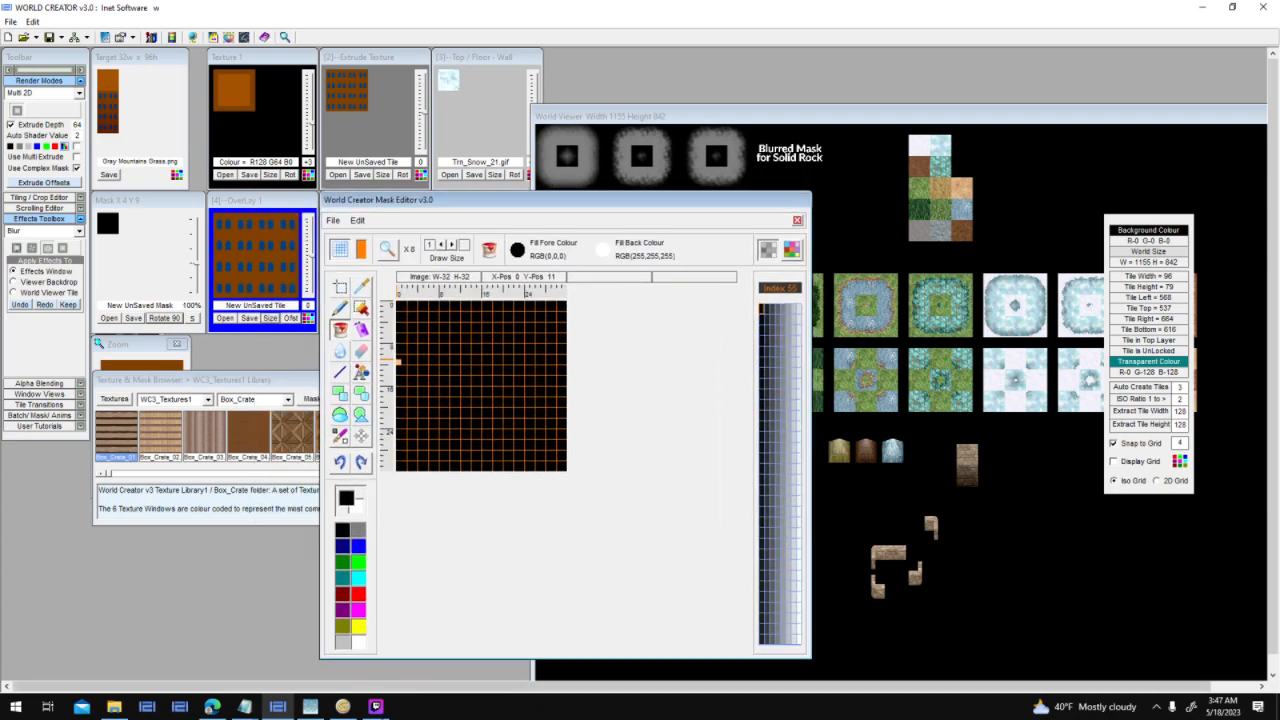
click(376, 707)
click(376, 707)
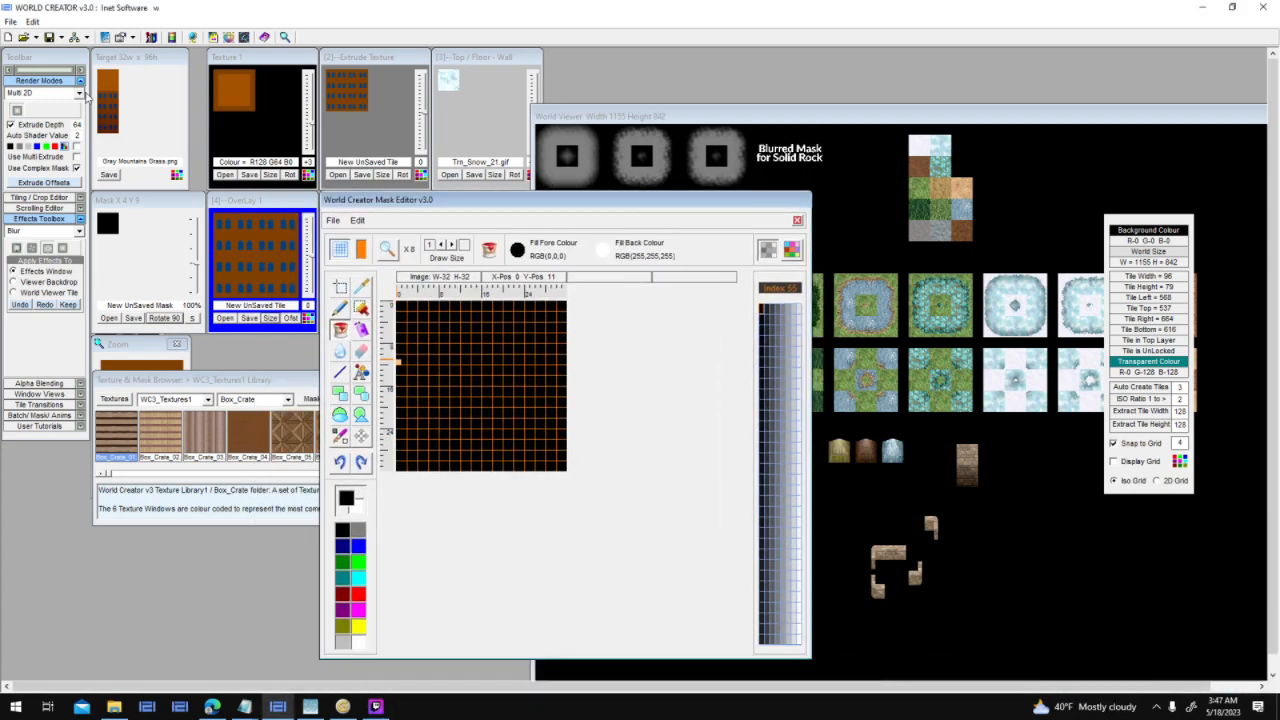
click(220, 380)
click(854, 214)
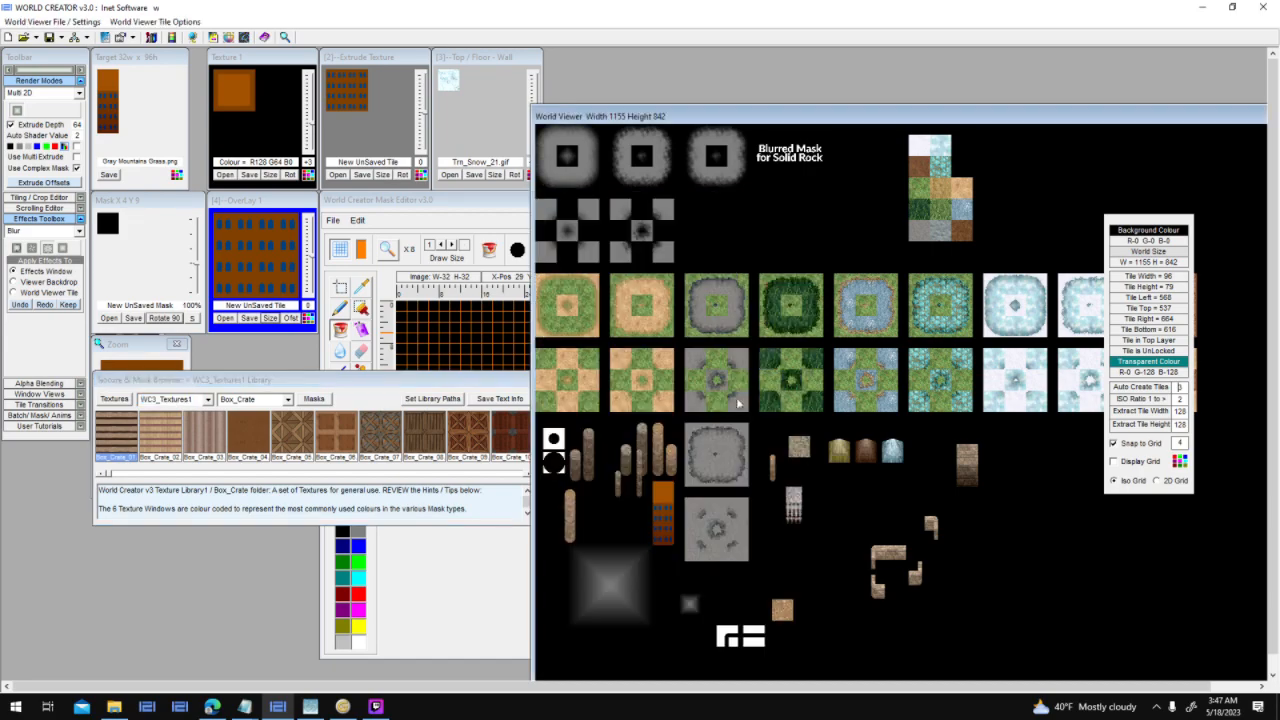
Select the three small roof tiles in the World Viewer one after another to show them.
click(871, 459)
click(876, 461)
click(887, 457)
click(838, 455)
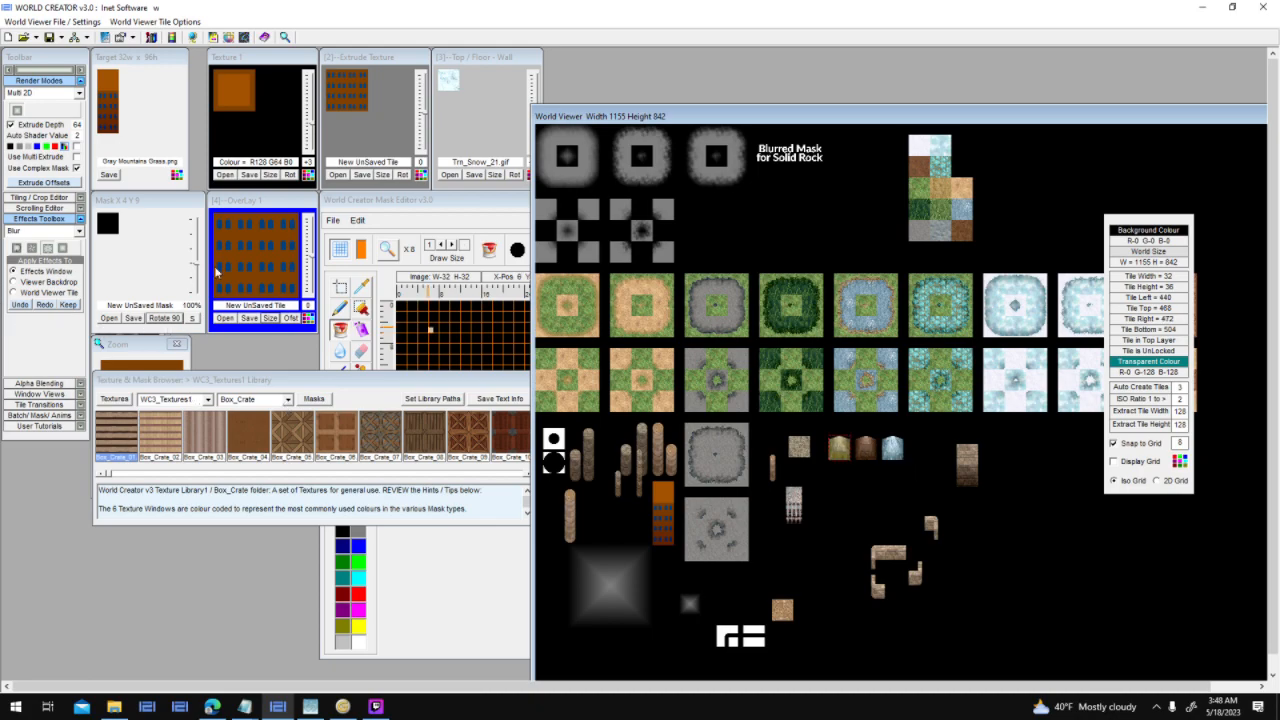
Switch the Texture & Mask Browser to the 2D Mask Library and go through its folder list to John's folders.
click(318, 400)
click(287, 399)
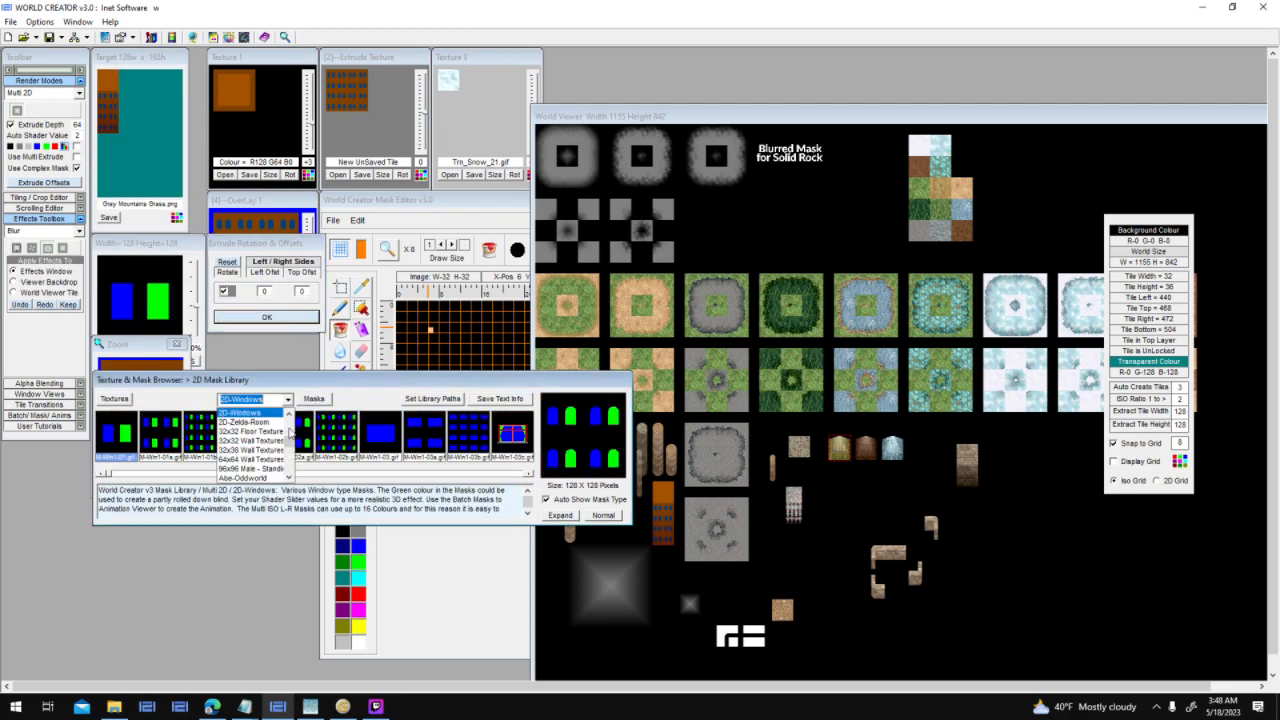
scroll(290, 450, down, 2)
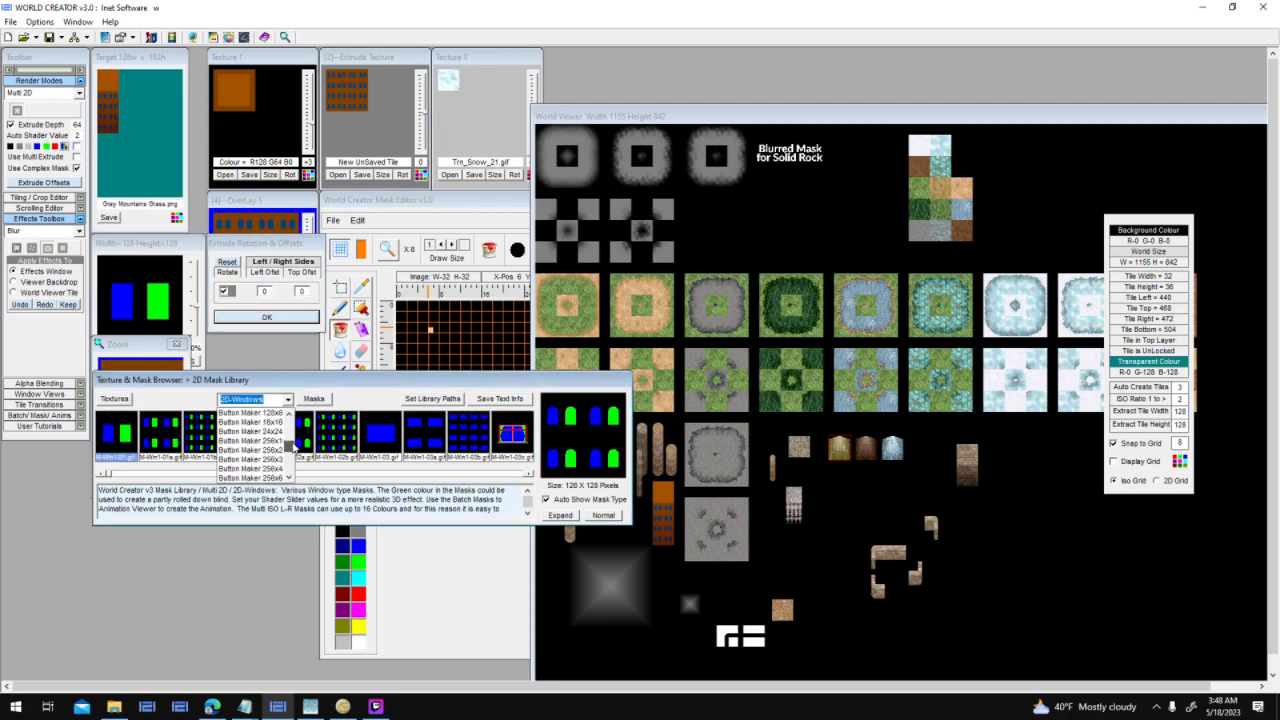
scroll(294, 447, up, 4)
drag(294, 447, 296, 466)
click(283, 442)
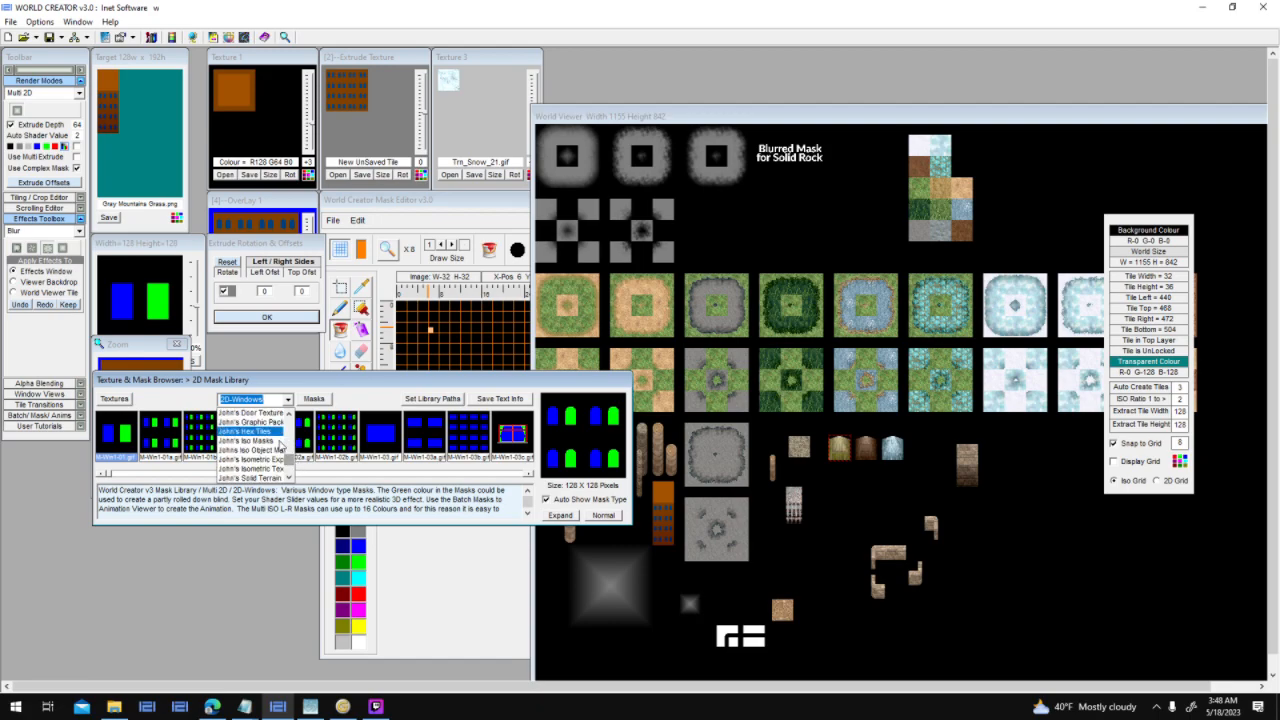
Step back through the 2D mask folders, viewing the isometric extrude masks and the walking character masks.
key(Up)
key(Up)
key(Up)
key(Up)
key(Up)
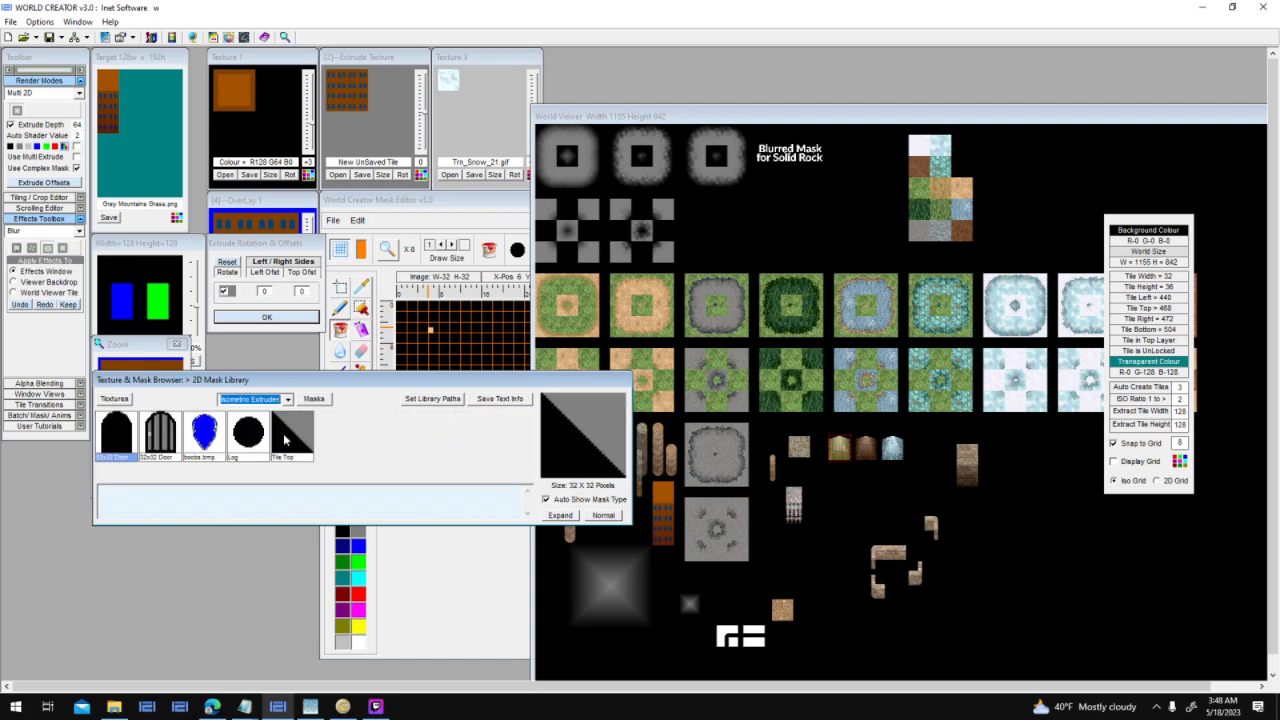
key(Up)
key(Up)
key(Up)
key(Up)
key(Up)
key(Up)
key(Up)
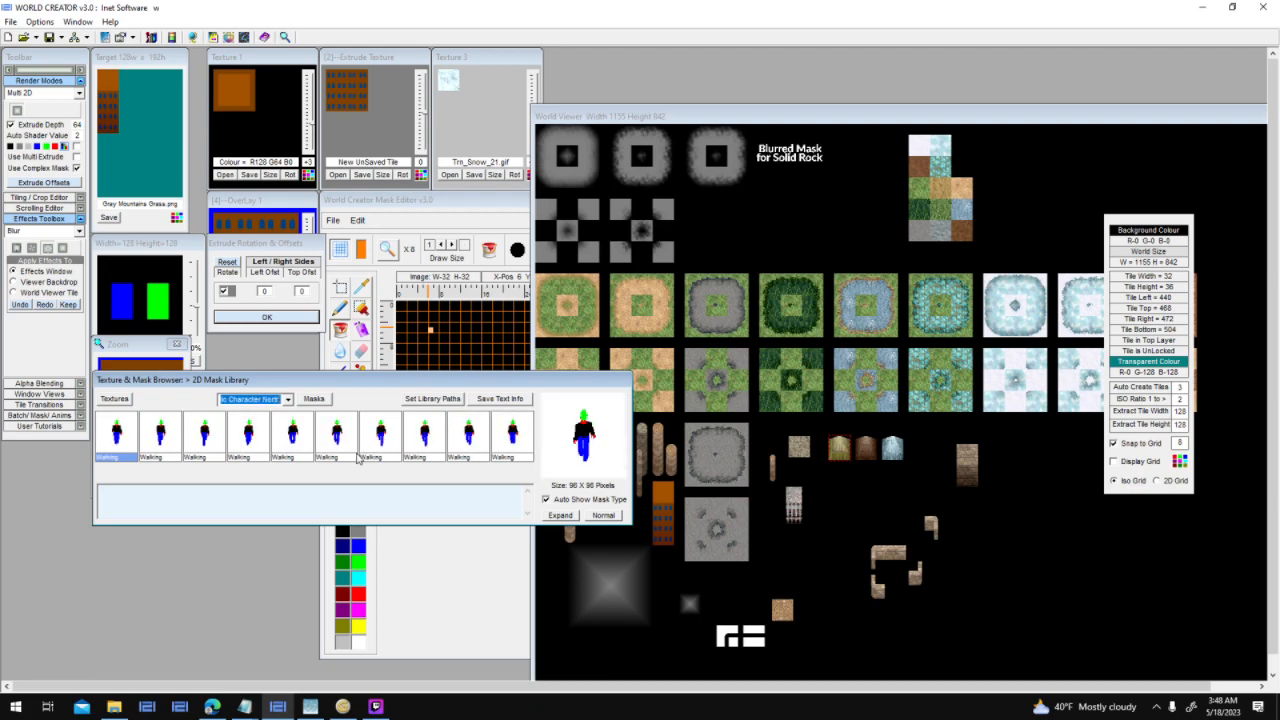
Open the Isometric - Terraforms mask folder and look through its masks, from the cave floors to the water masks.
key(Up)
key(Up)
key(Up)
key(Up)
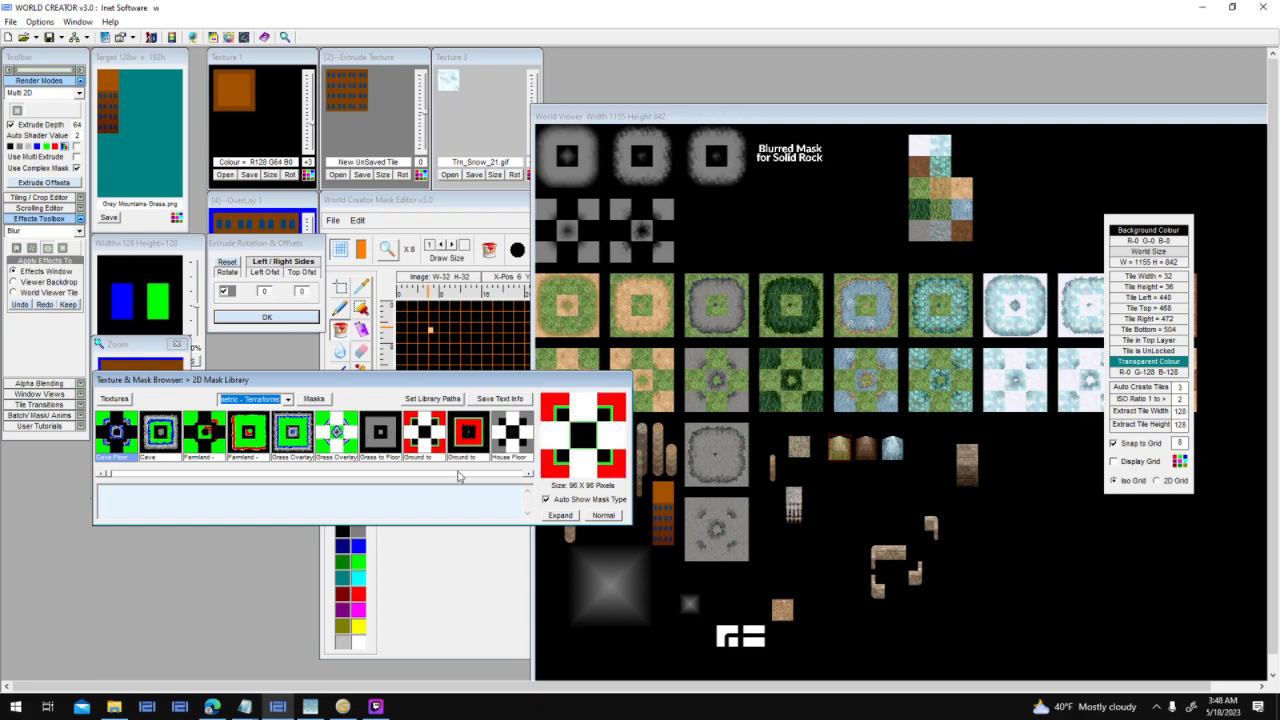
click(503, 474)
click(503, 474)
click(503, 474)
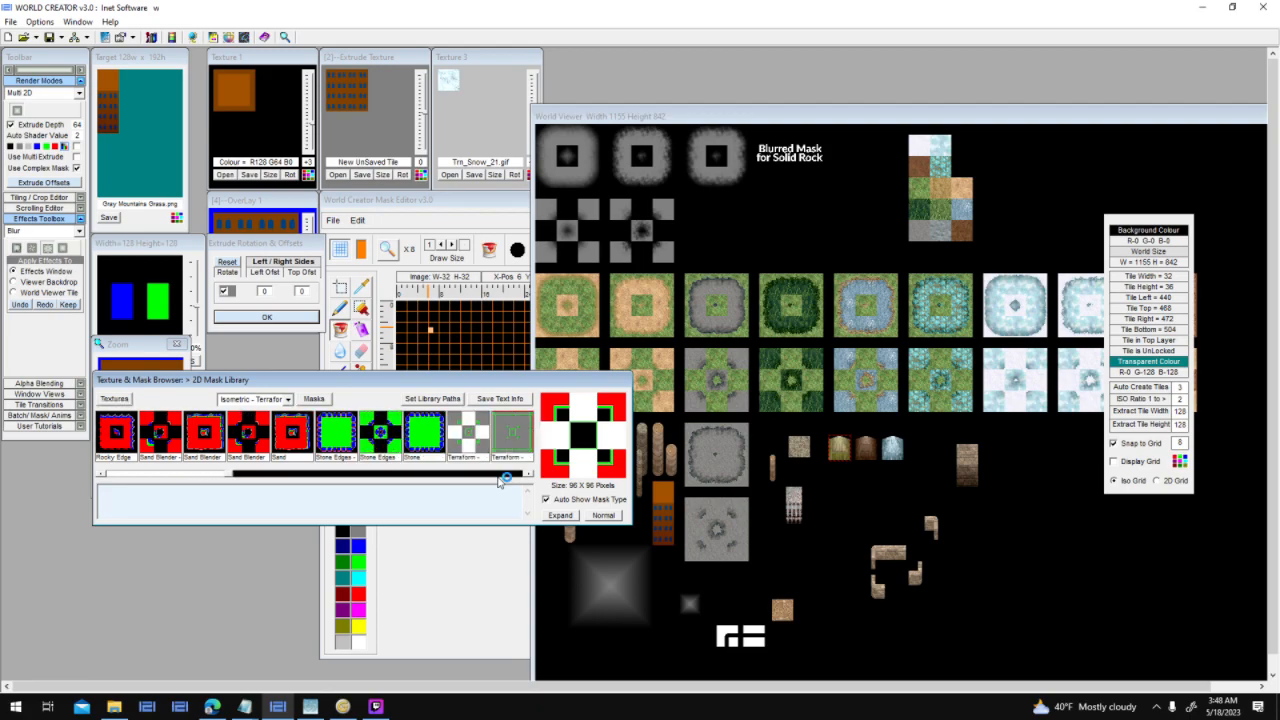
click(503, 474)
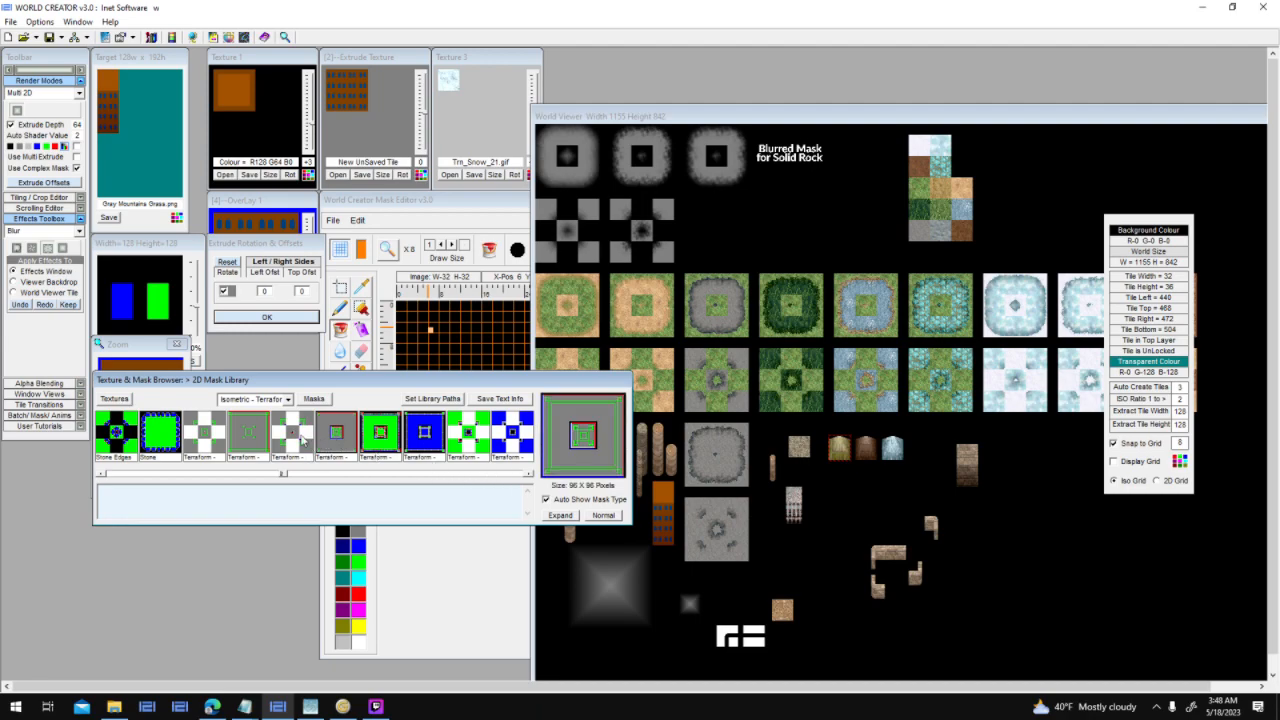
click(502, 475)
click(502, 475)
click(502, 475)
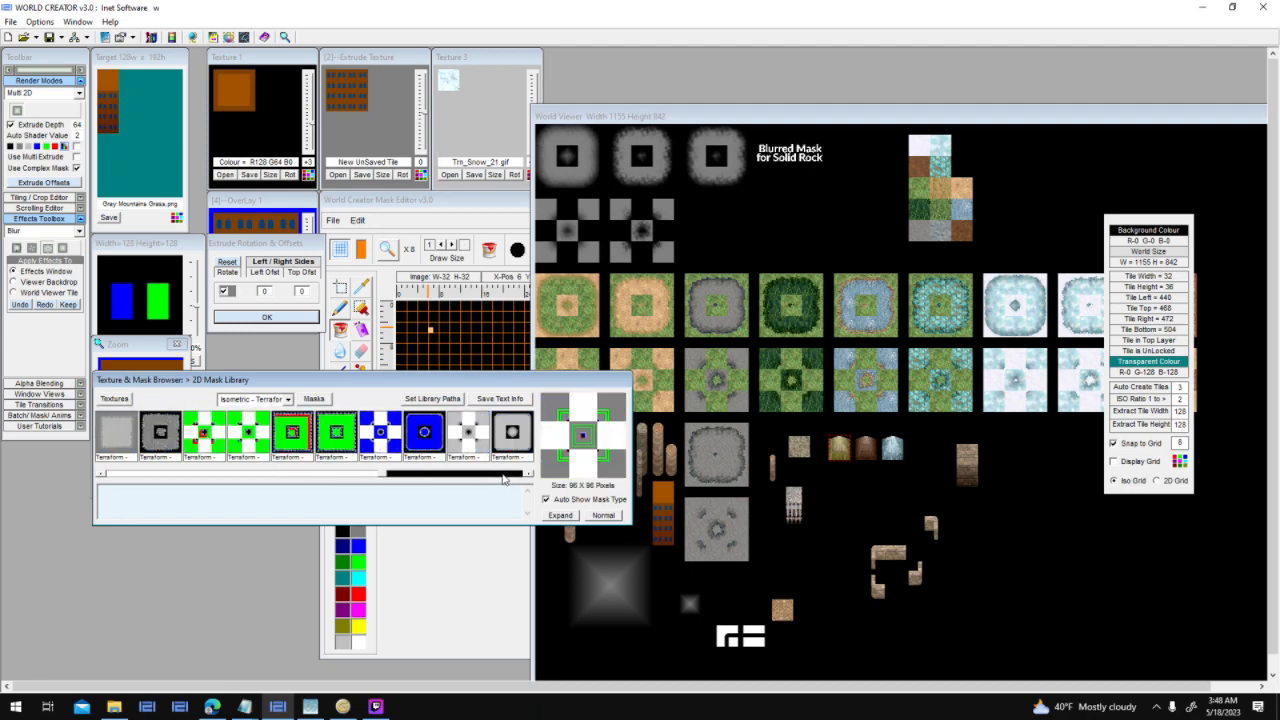
click(502, 475)
click(502, 475)
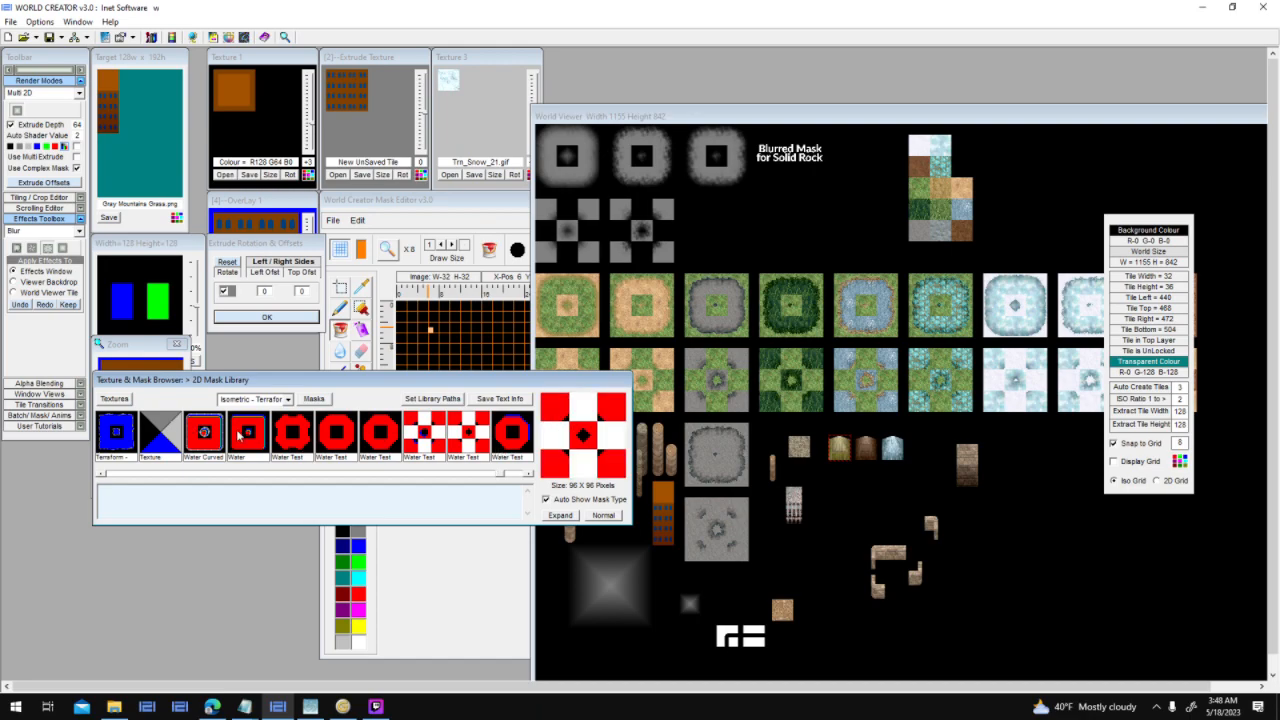
View the isometric farmland masks and the DP1 dome folders, including 2D-Umbrella1, 2D-Segments and 2D-Inv-Filled.
scroll(275, 400, up, 1)
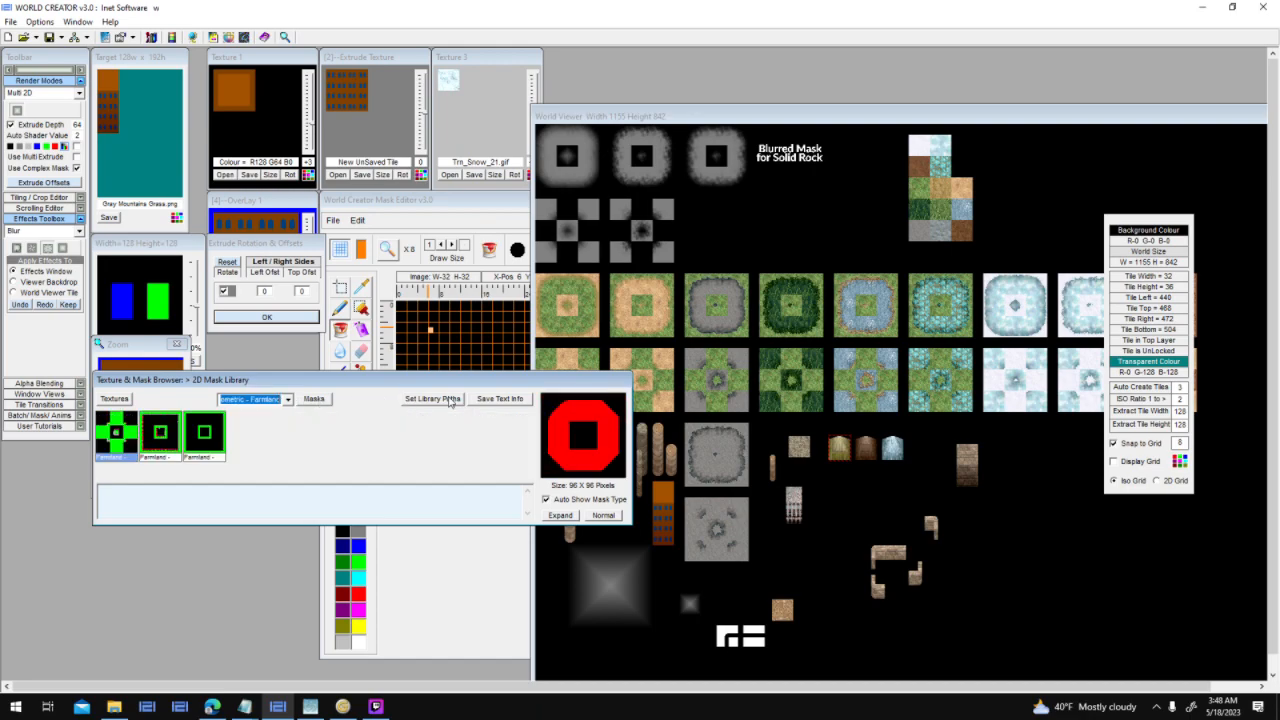
key(Up)
key(Up)
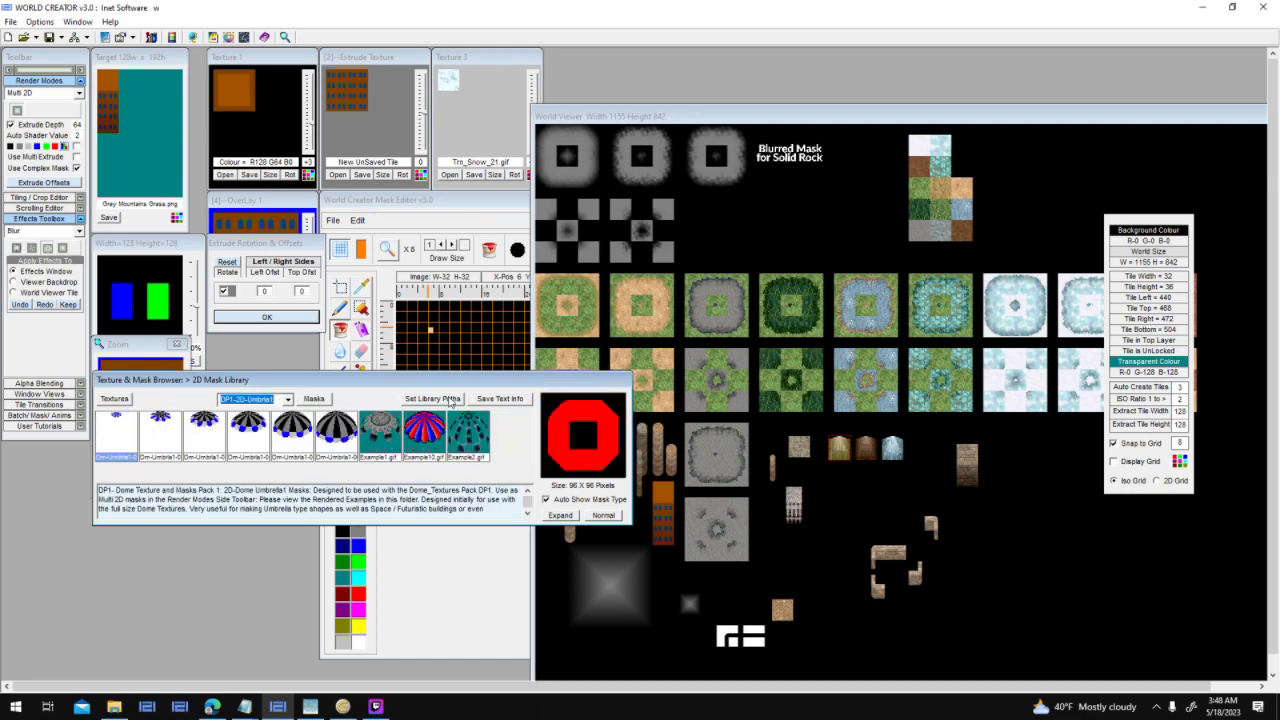
key(Up)
key(Up)
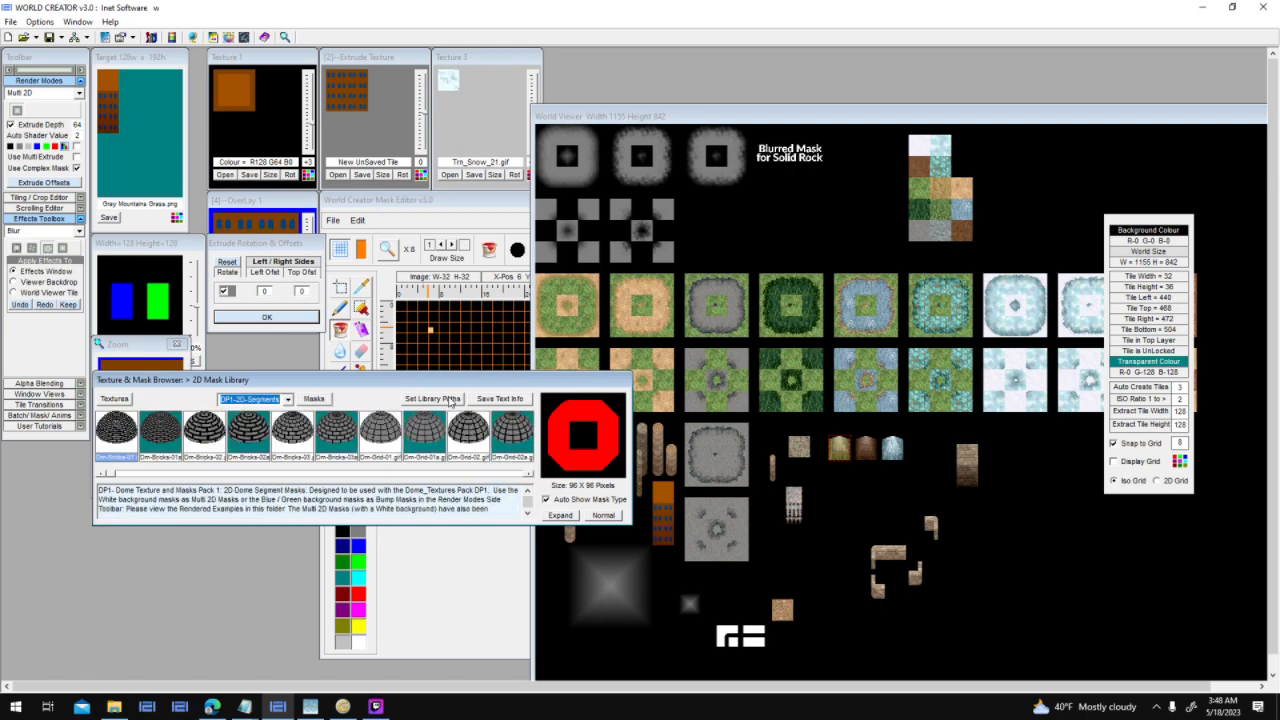
key(Up)
key(Up)
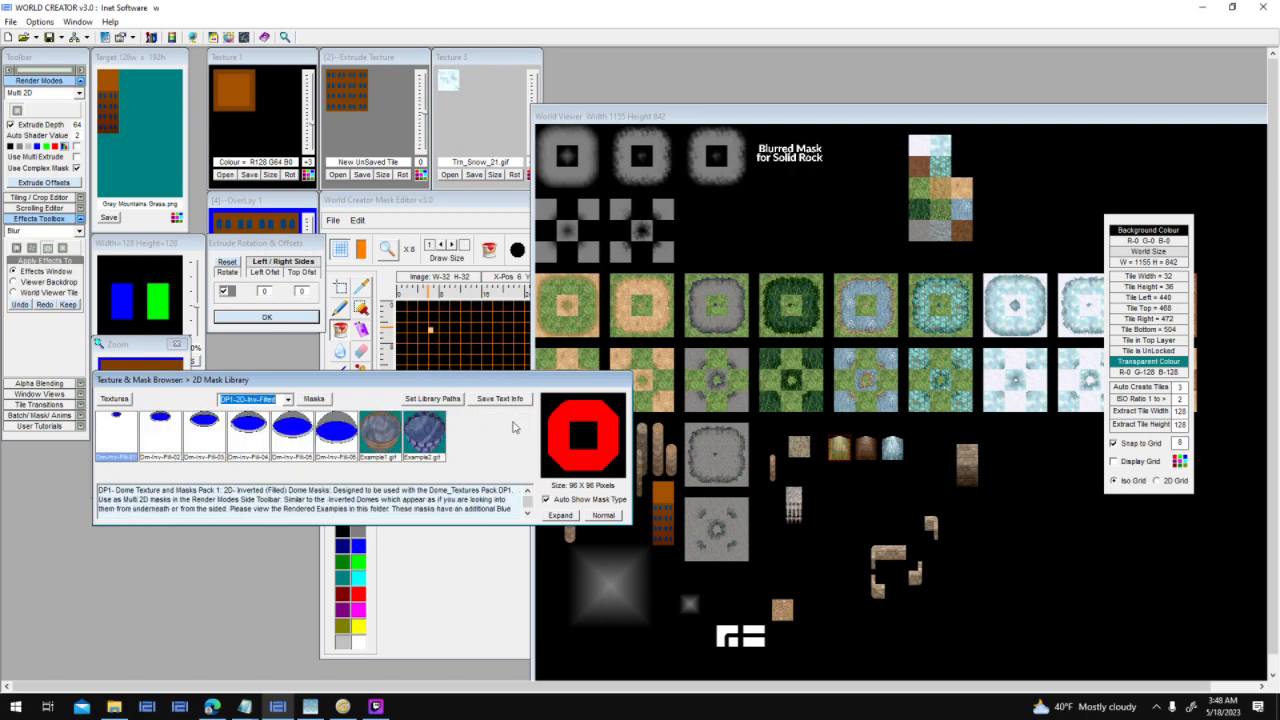
Step back through the 2D mask folders from DP1-2D-Inv-Filled, viewing the 2D domes, the Maker masks and the door texture masks.
key(Up)
key(Up)
key(Up)
key(Up)
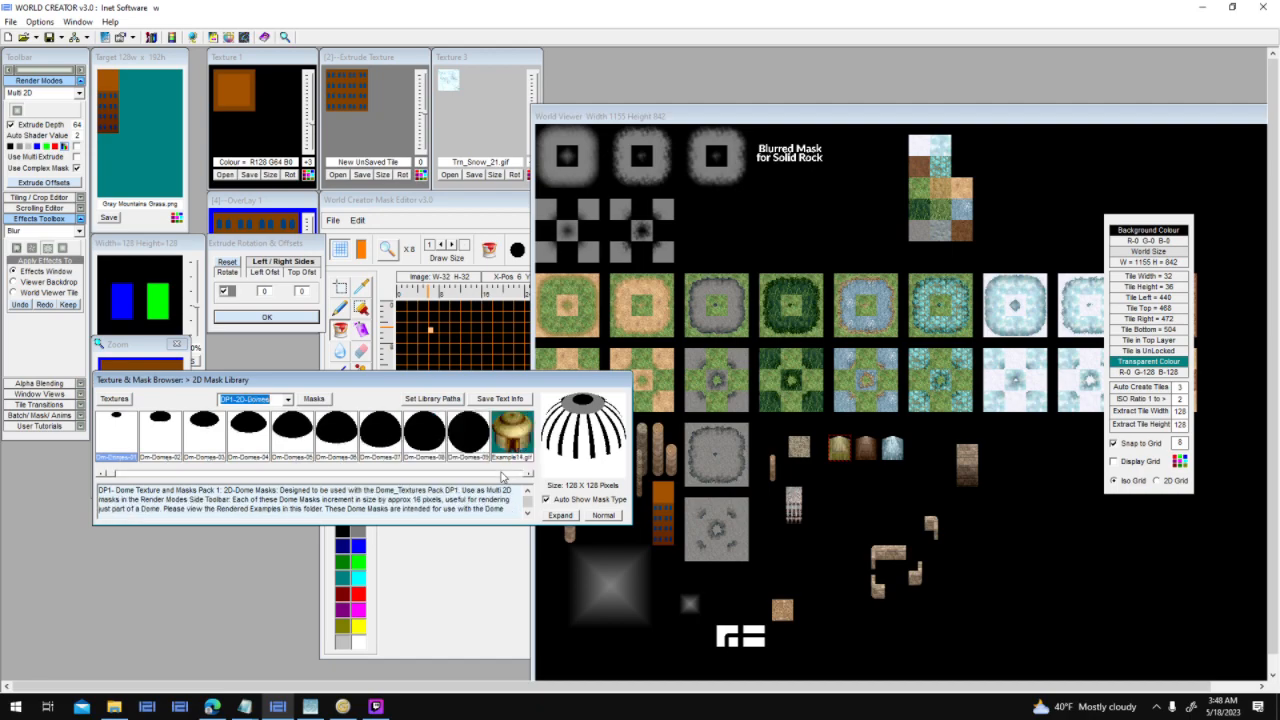
key(Up)
key(Up)
key(Up)
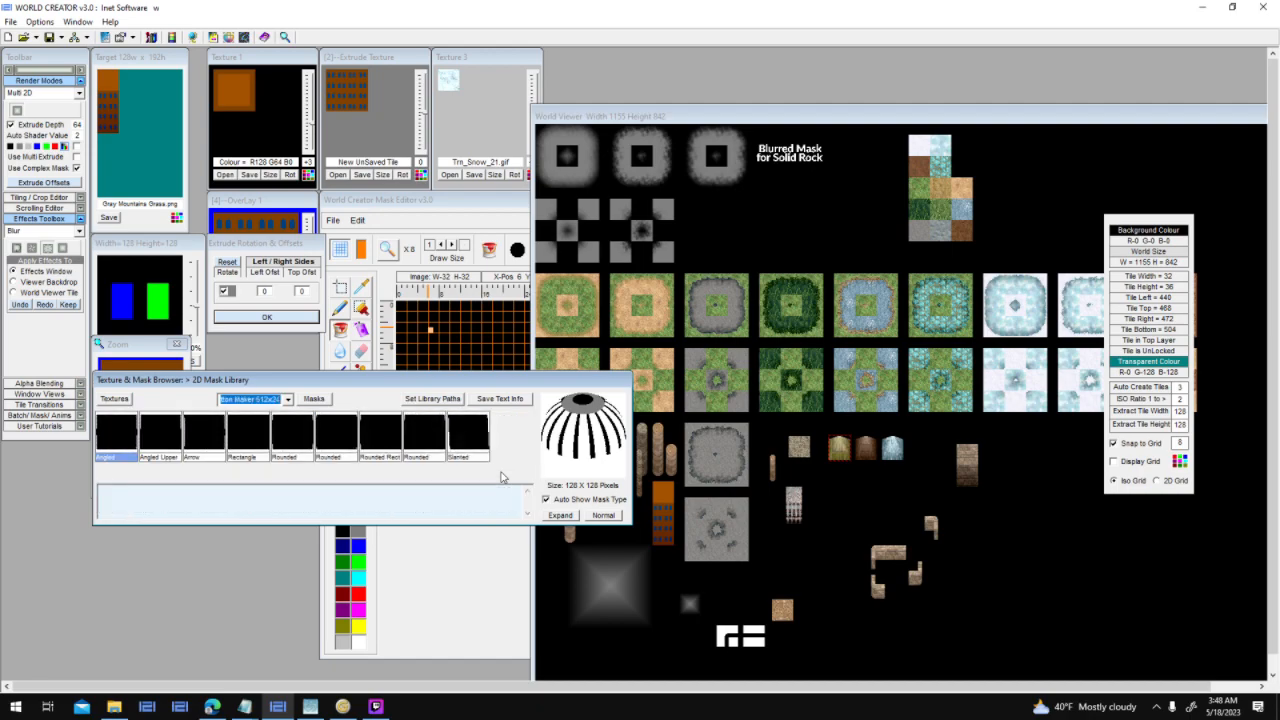
key(Up)
key(Up)
key(Up)
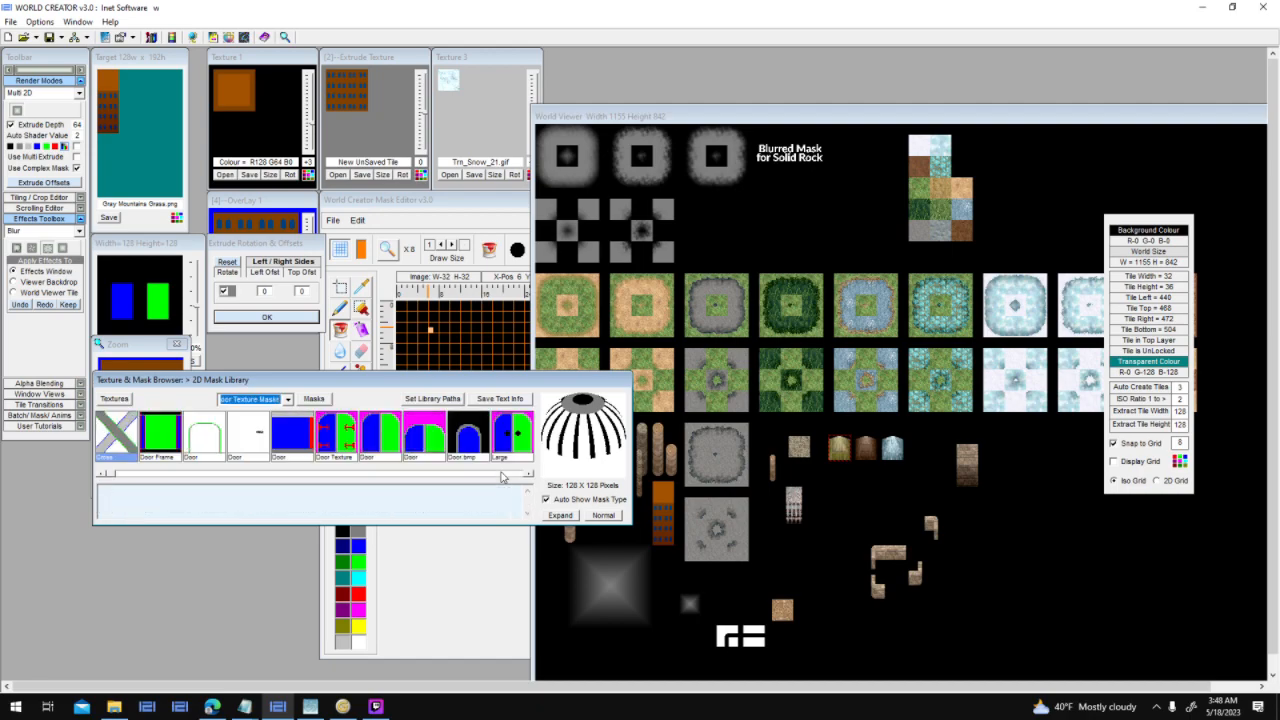
Go back to the Alpha Beta mask folder and look through its masks, from the bridges and roads to the terraforms and tunnel.
key(Up)
key(Down)
key(Up)
key(Up)
key(Up)
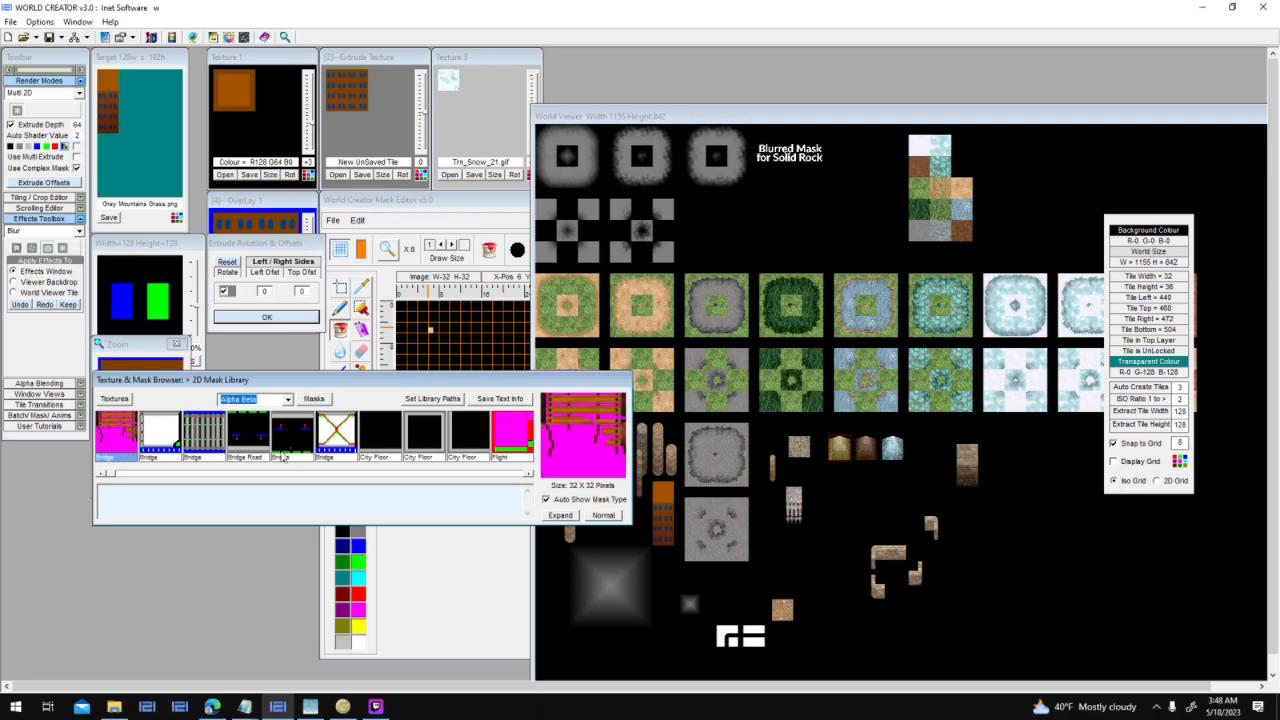
click(465, 475)
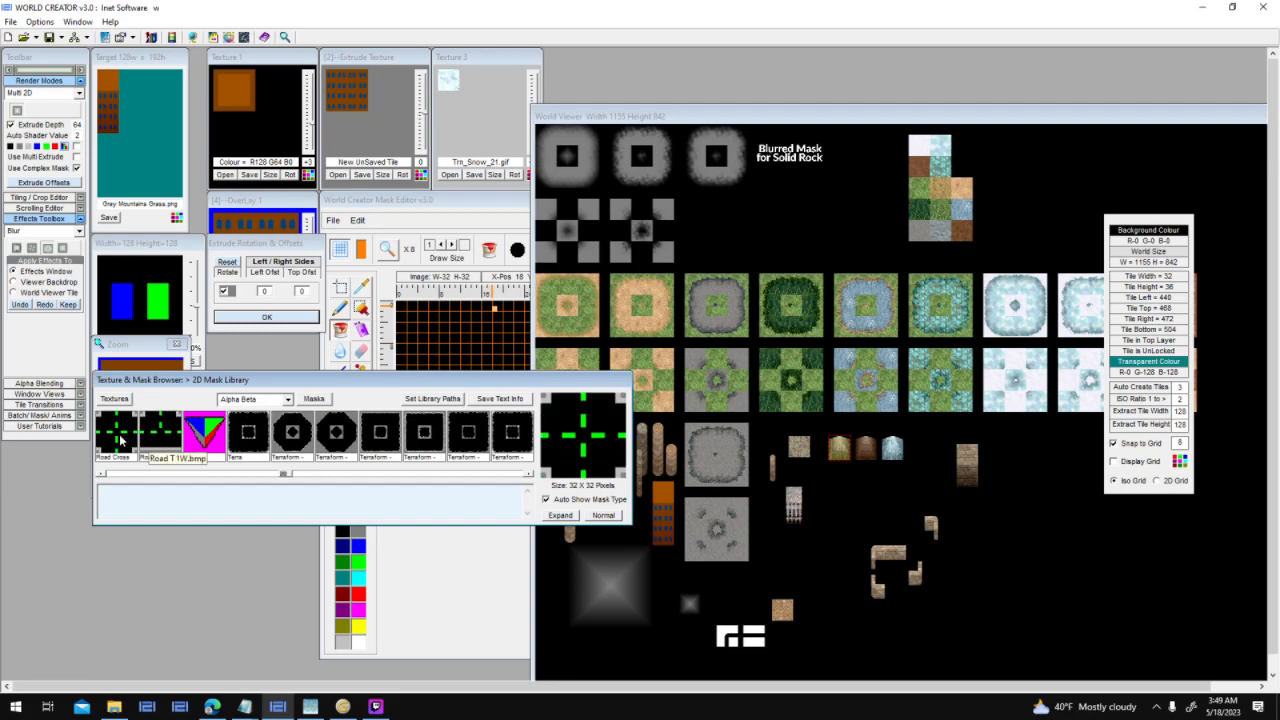
click(517, 475)
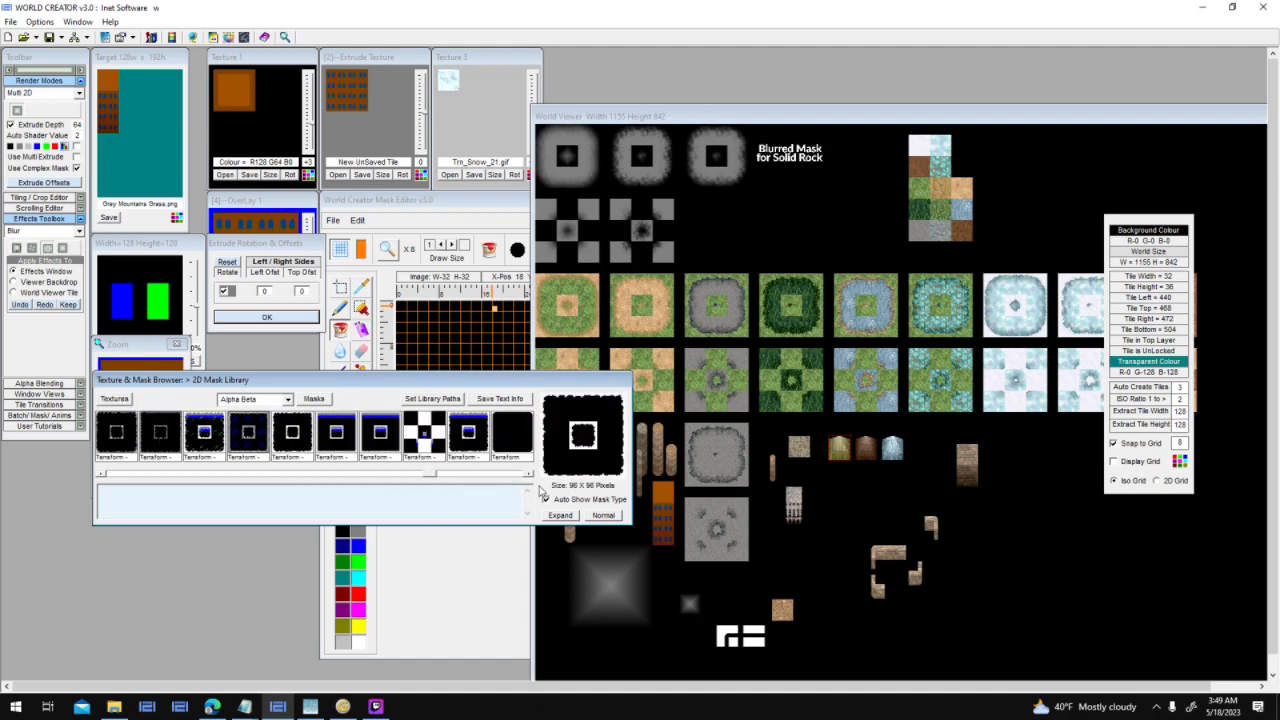
click(510, 476)
click(515, 476)
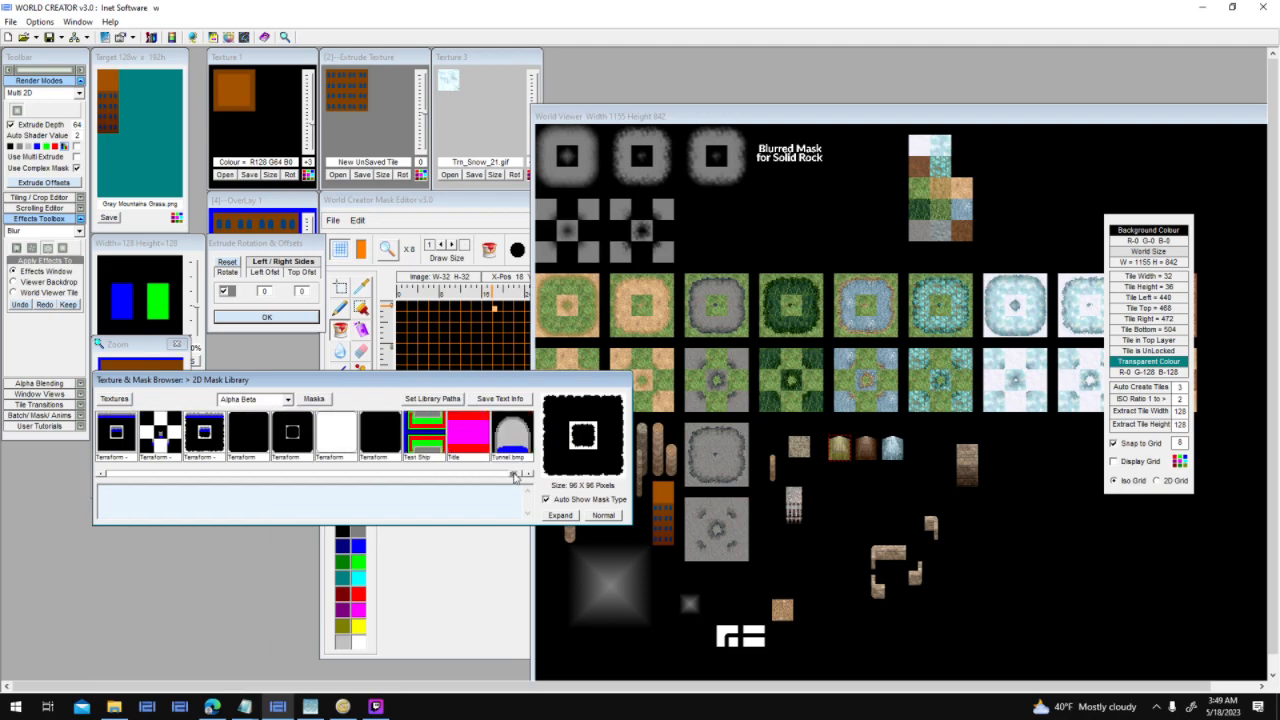
Load the Tunnel.bmp mask and render it as a Multi 2D tile with Extrude Depth off.
drag(512, 433, 157, 262)
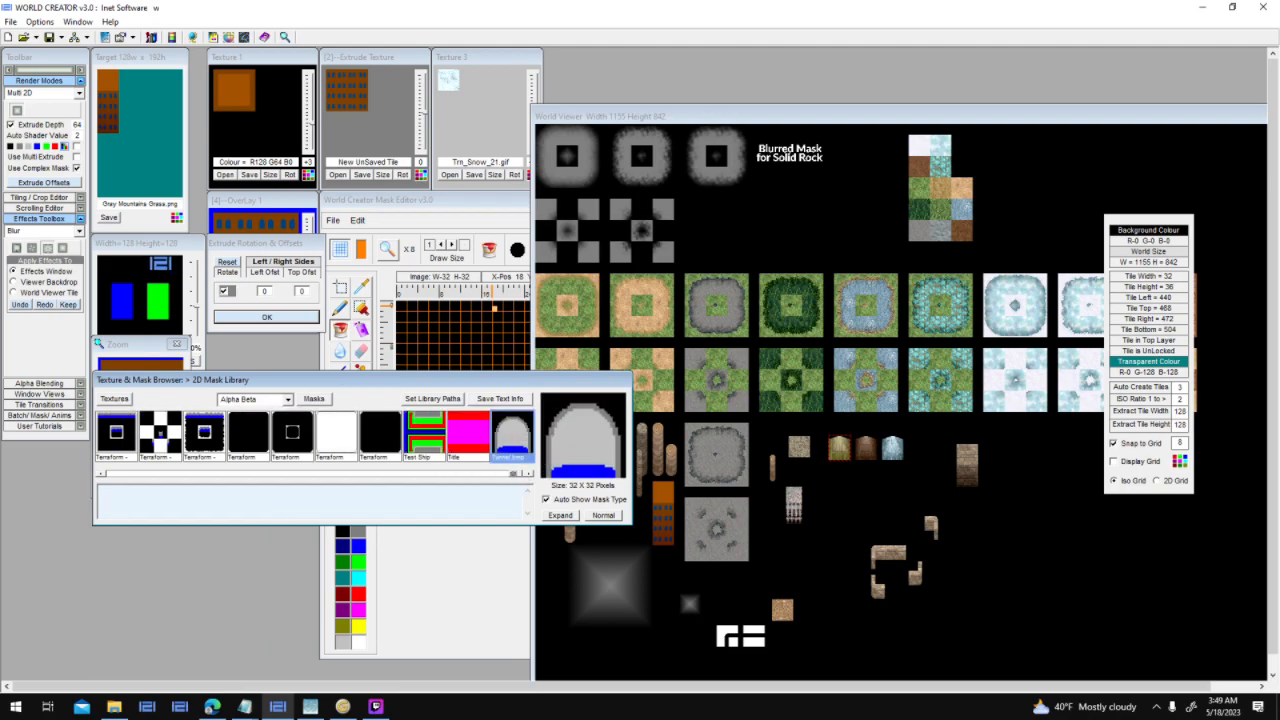
click(17, 110)
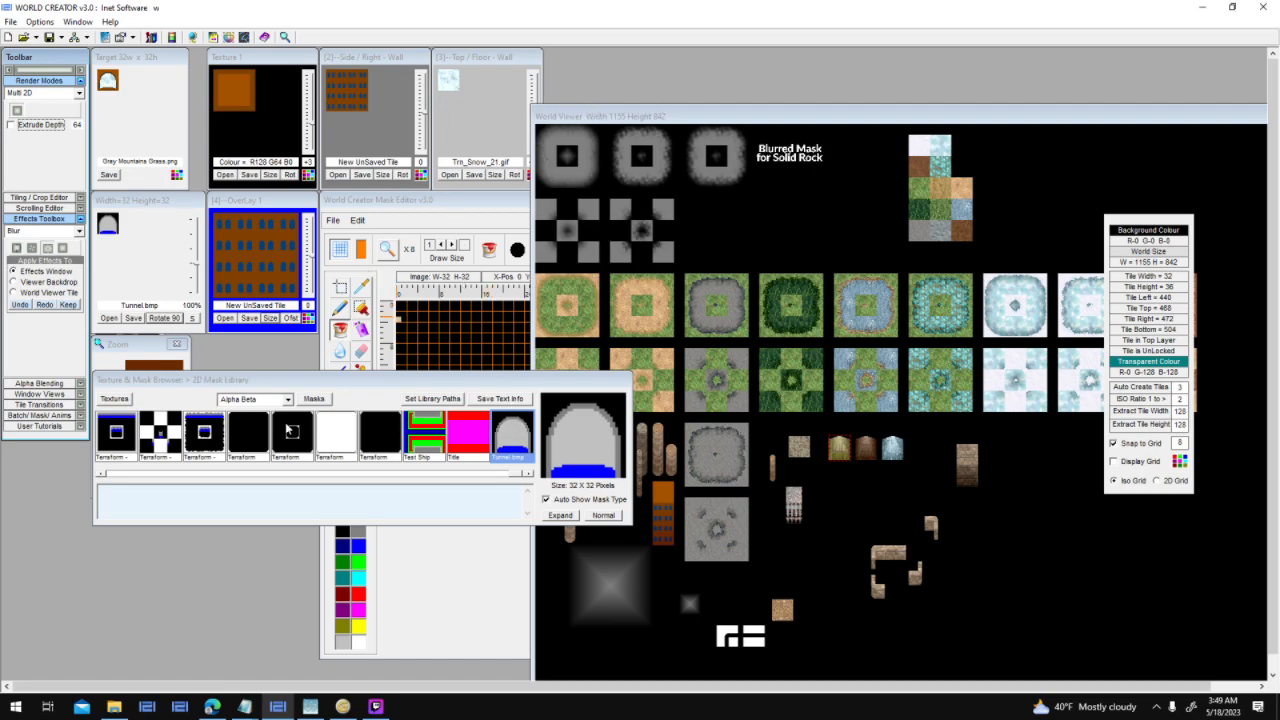
Show the texture library, fill Overlay 1 with solid dark brown R70 G35 B0, and render the tunnel tile again.
click(114, 399)
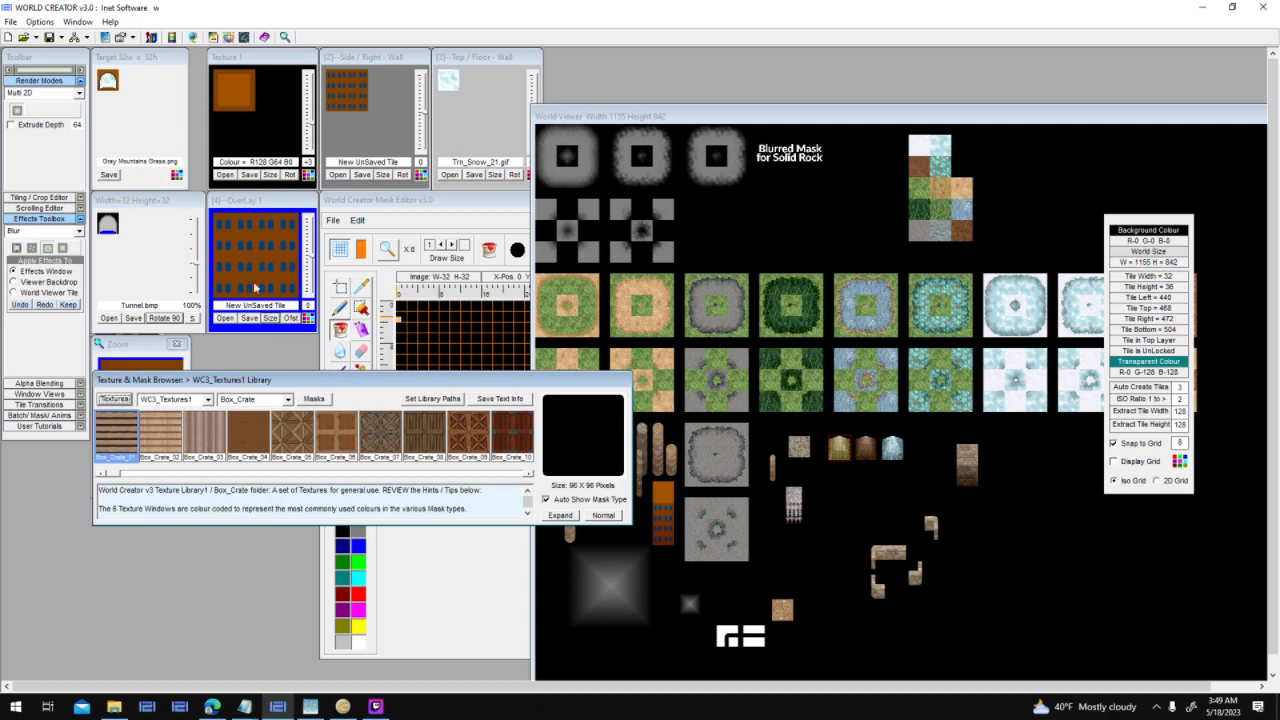
click(308, 319)
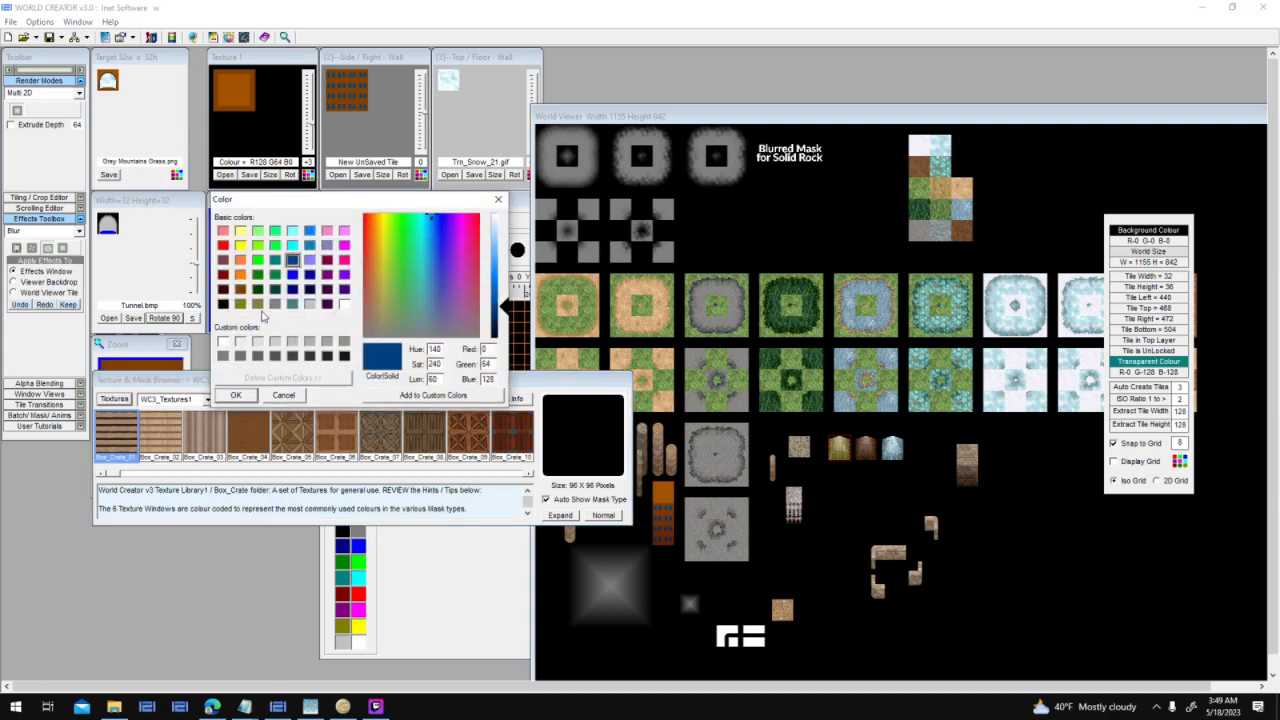
click(240, 289)
drag(504, 313, 505, 322)
click(236, 397)
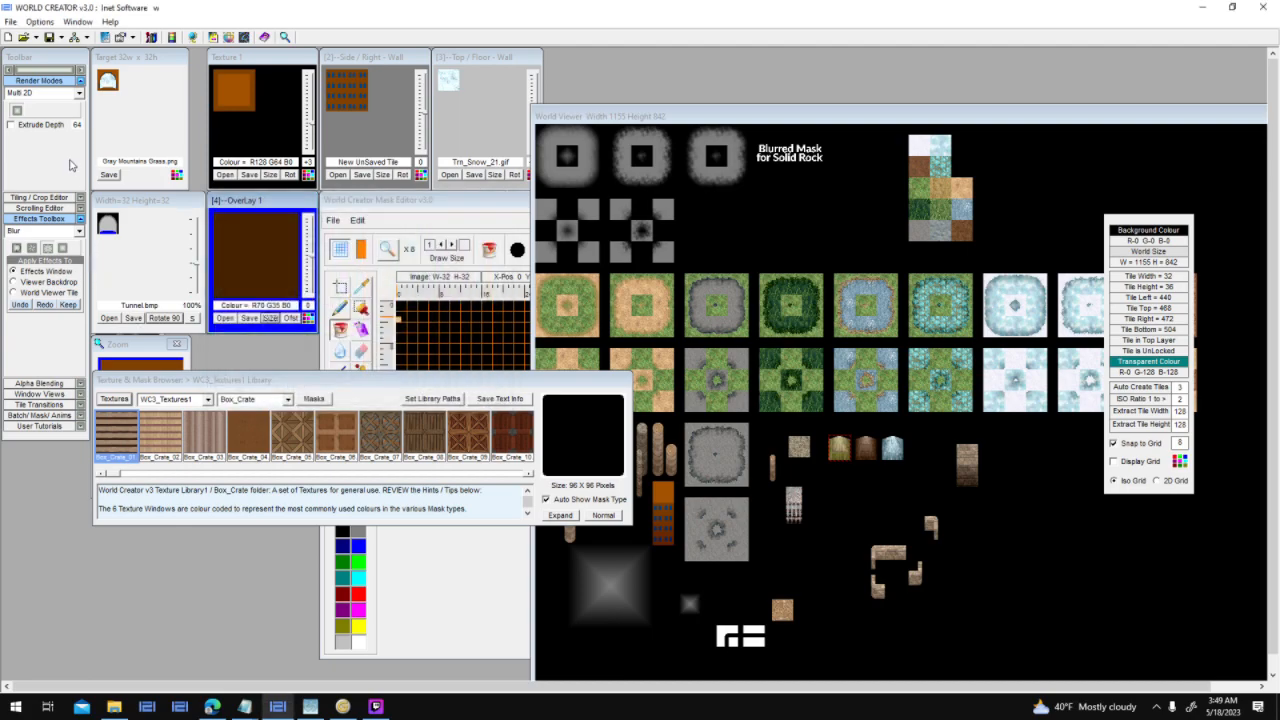
click(24, 116)
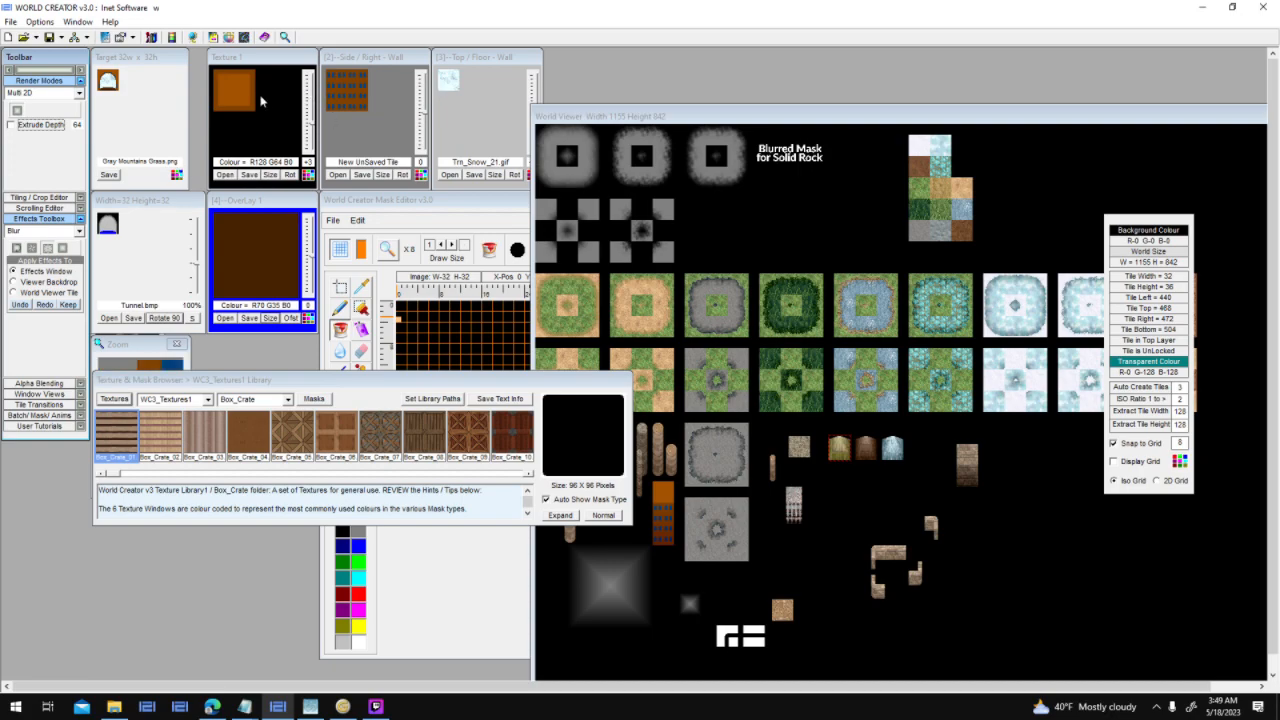
Copy Texture 1's brown to the Side / Right and Top / Floor wall textures, darken Top / Floor to -2, and render.
drag(251, 104, 380, 106)
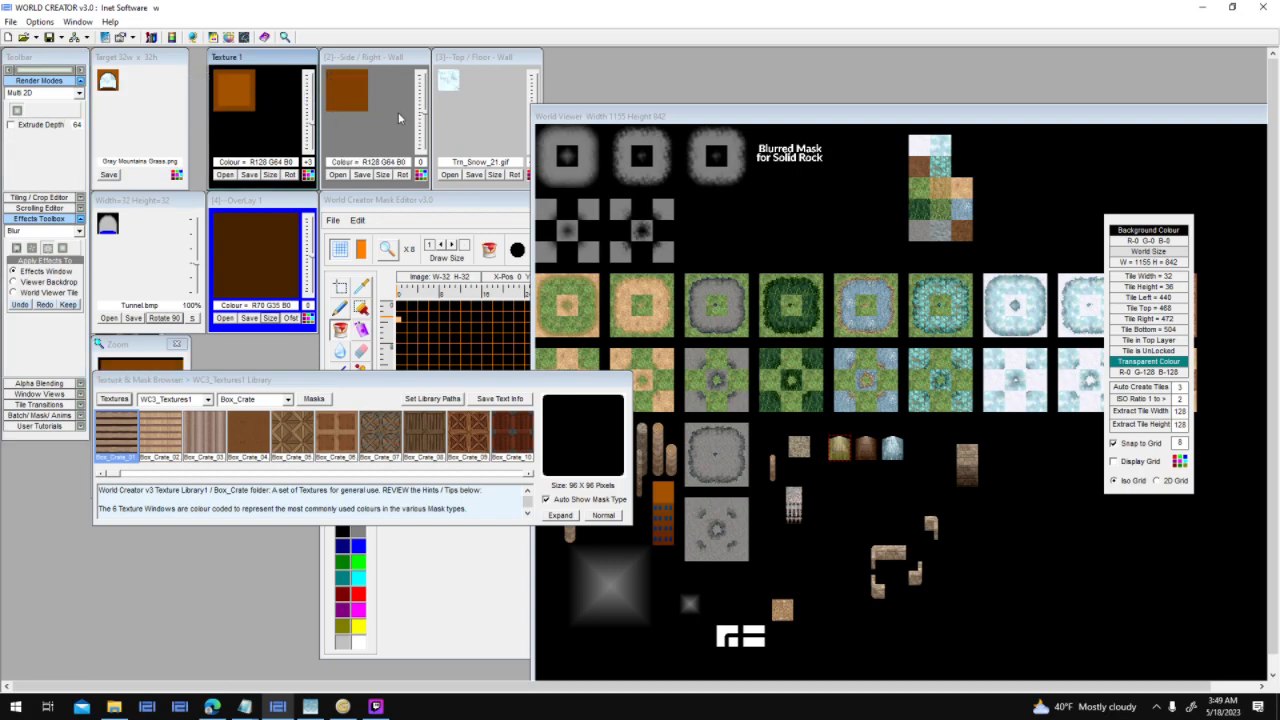
drag(368, 88, 537, 105)
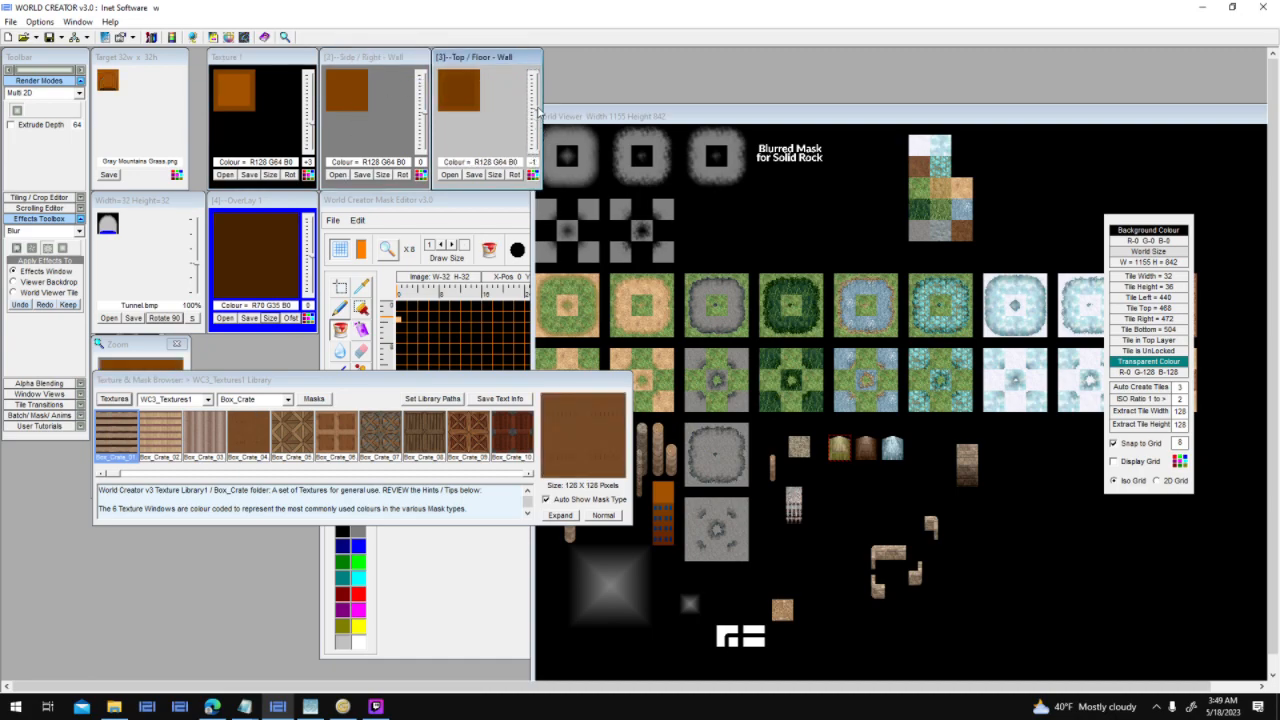
click(80, 116)
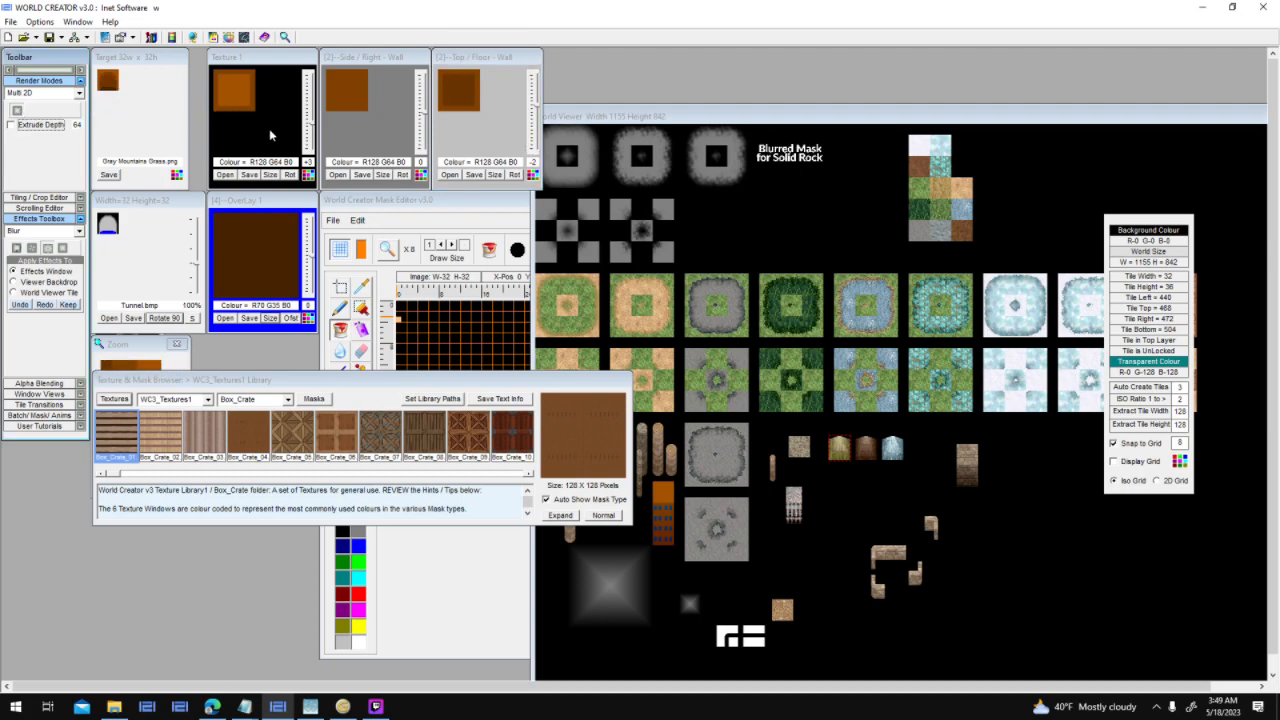
Enlarge the tunnel mask to 150% and render the tile at that size.
click(198, 270)
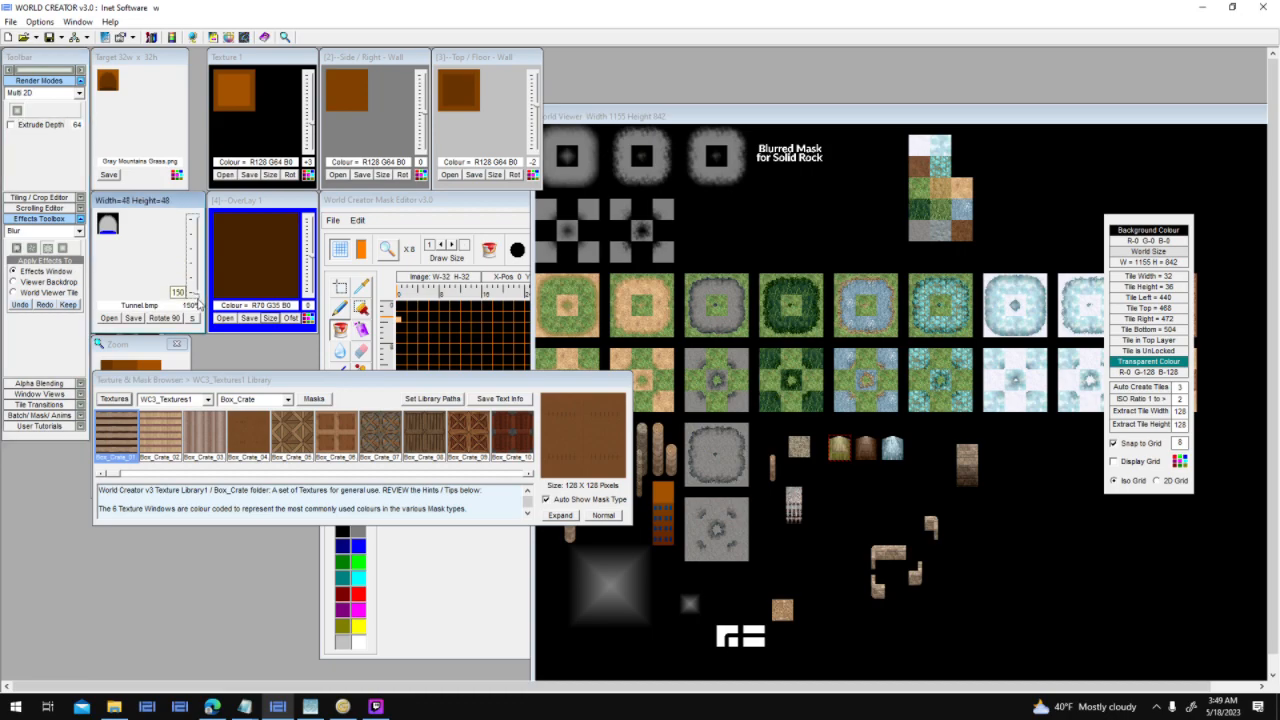
click(36, 124)
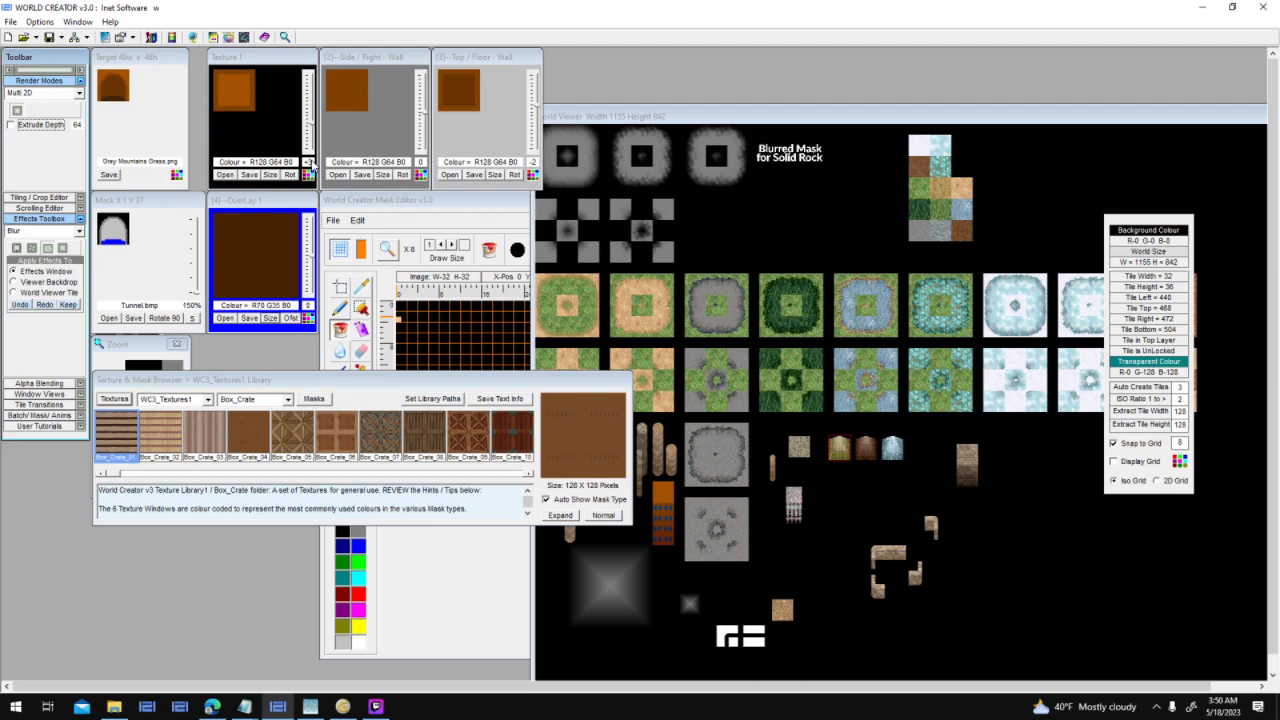
Try Box_Crate_04 and Box_Crate_08 in the Texture 1, Side / Right wall and Top / Floor wall textures of the tunnel tile.
click(265, 436)
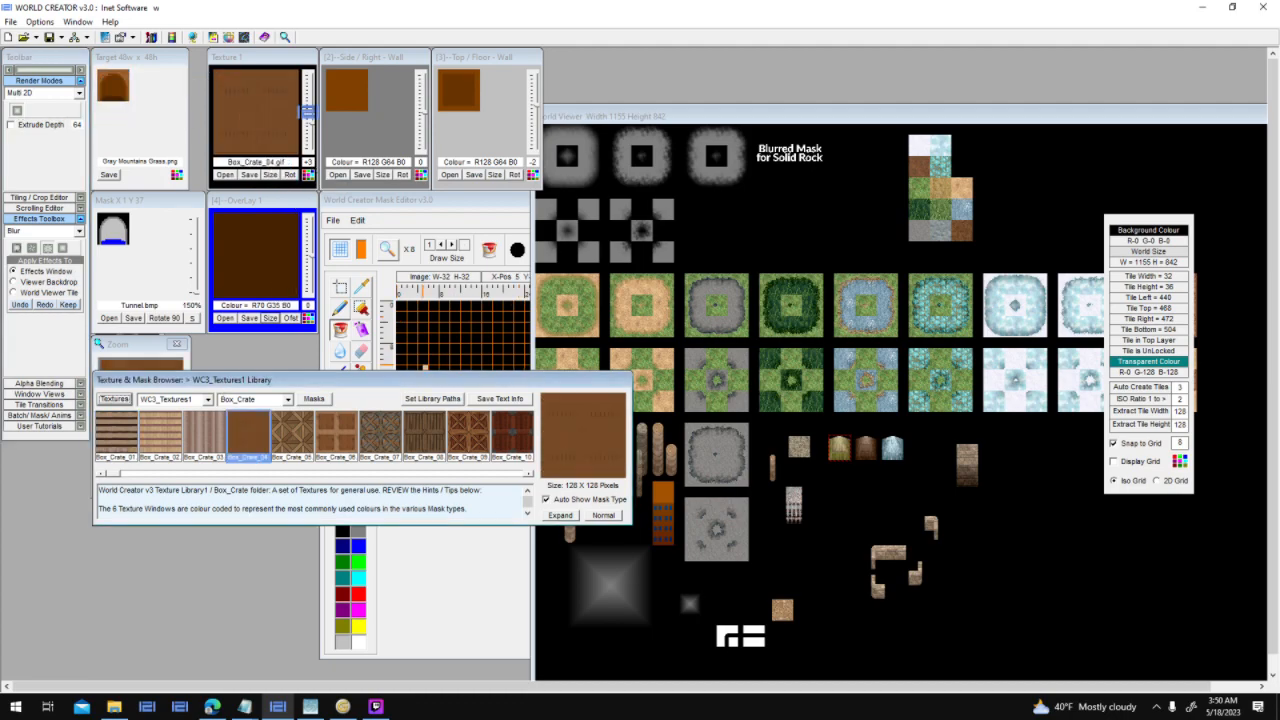
click(381, 113)
click(470, 114)
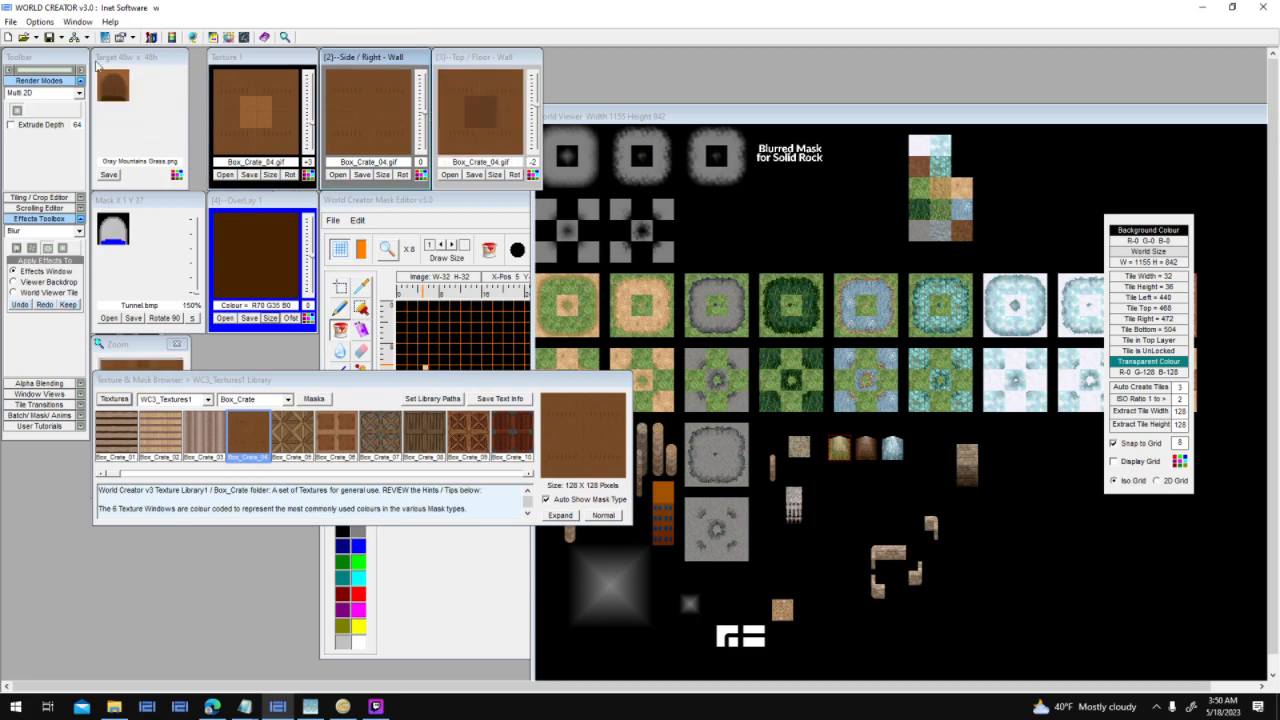
click(424, 435)
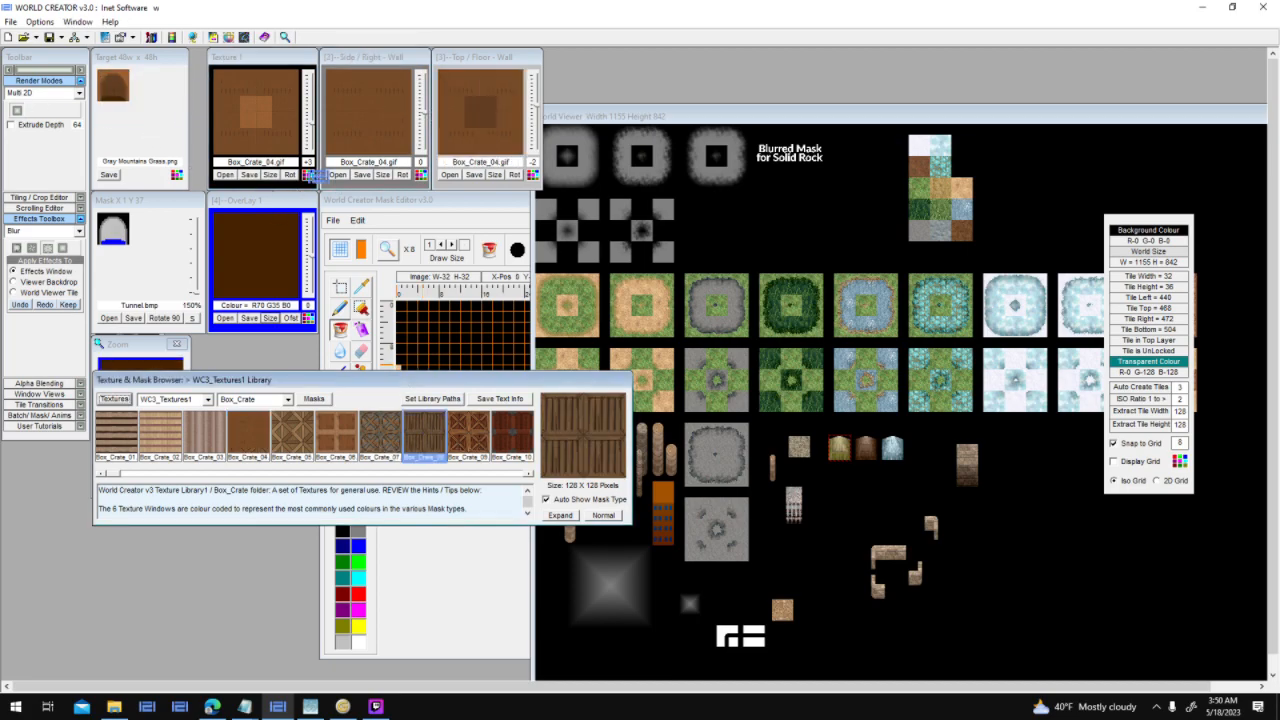
click(283, 121)
click(370, 113)
click(474, 113)
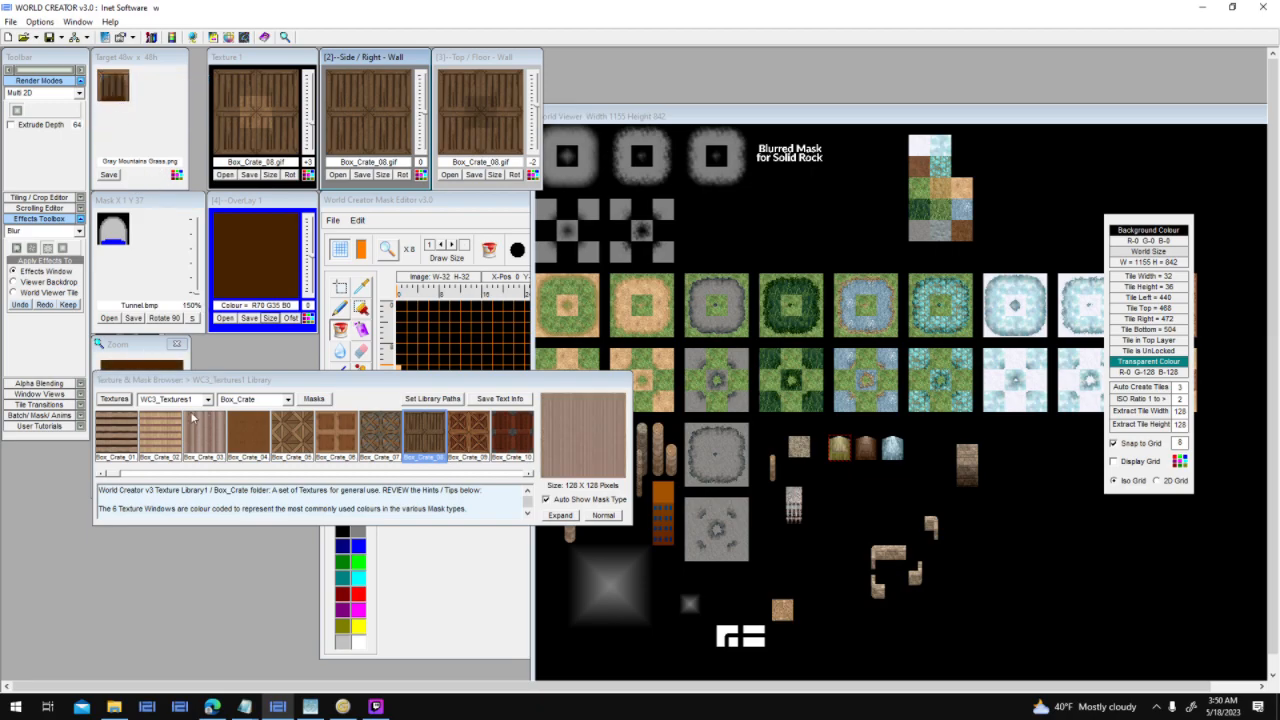
Set Texture 1 to solid brown R128 G64 B0 and copy it to the Side / Right and Top / Floor wall textures.
click(307, 175)
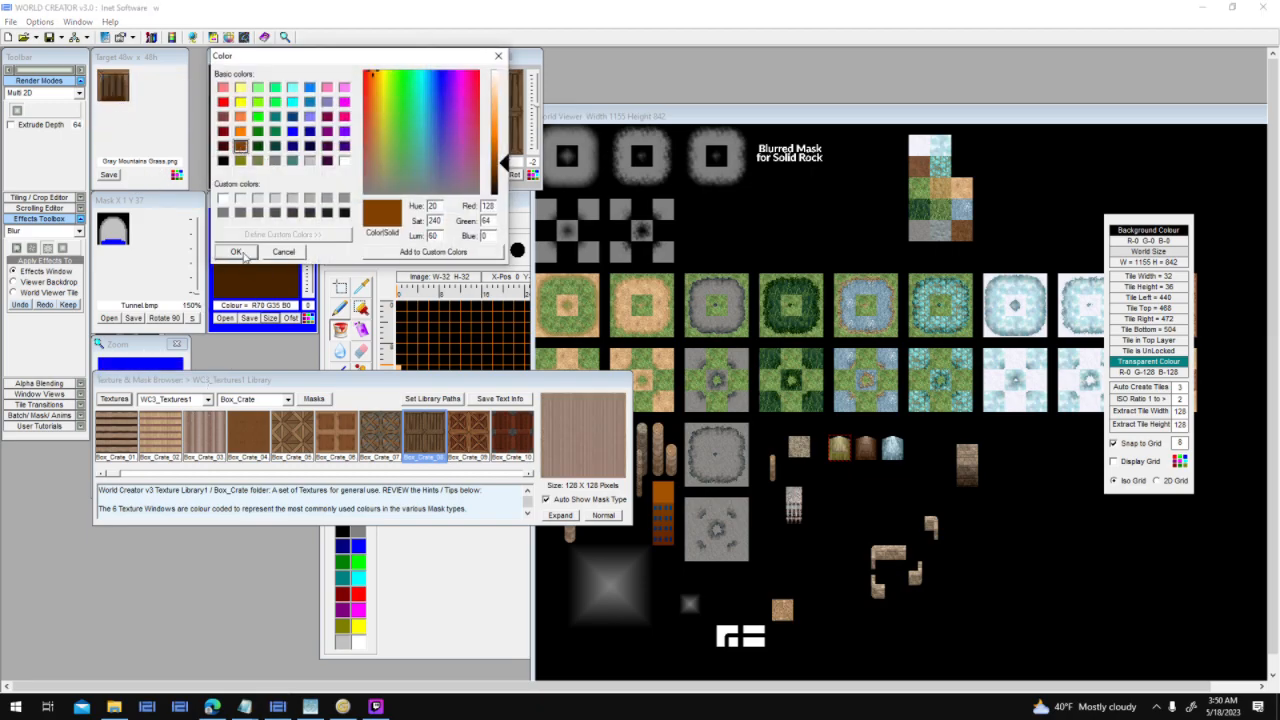
click(244, 256)
drag(263, 109, 465, 108)
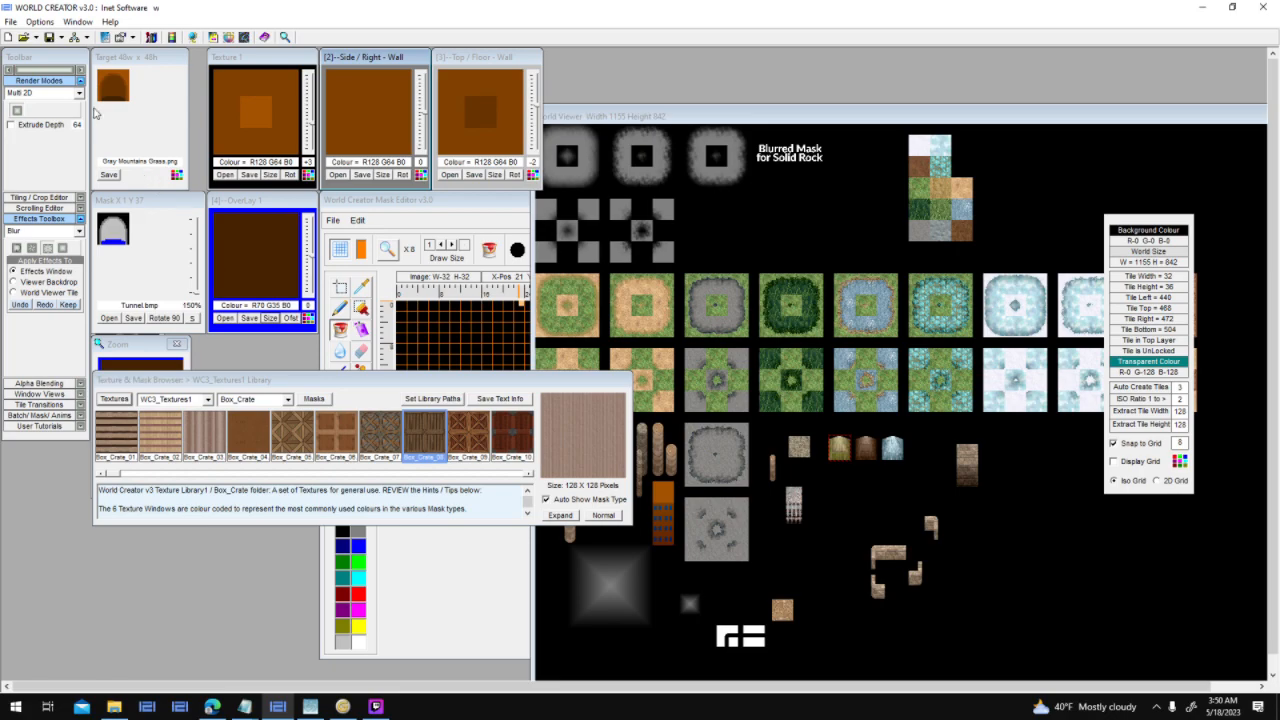
Browse the folders of the WC3_Textures1 library, from Box_Crate to Weave and Weave_Small.
click(288, 400)
click(288, 400)
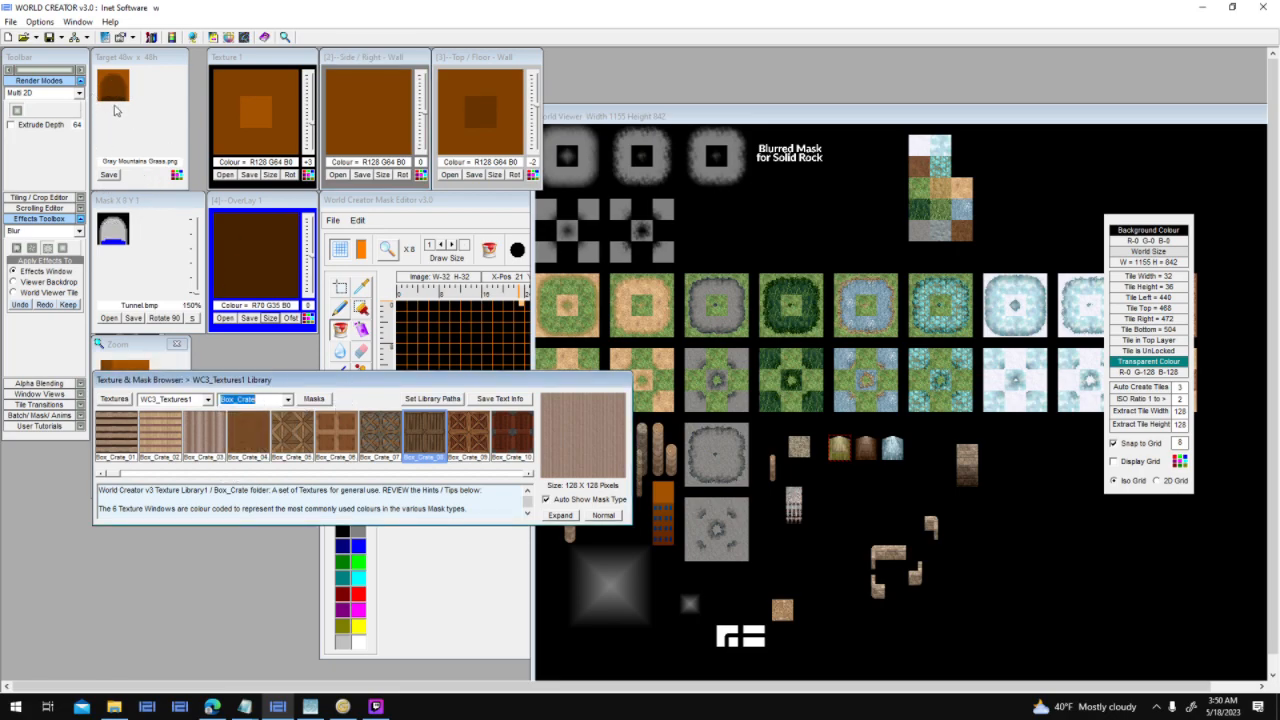
click(207, 399)
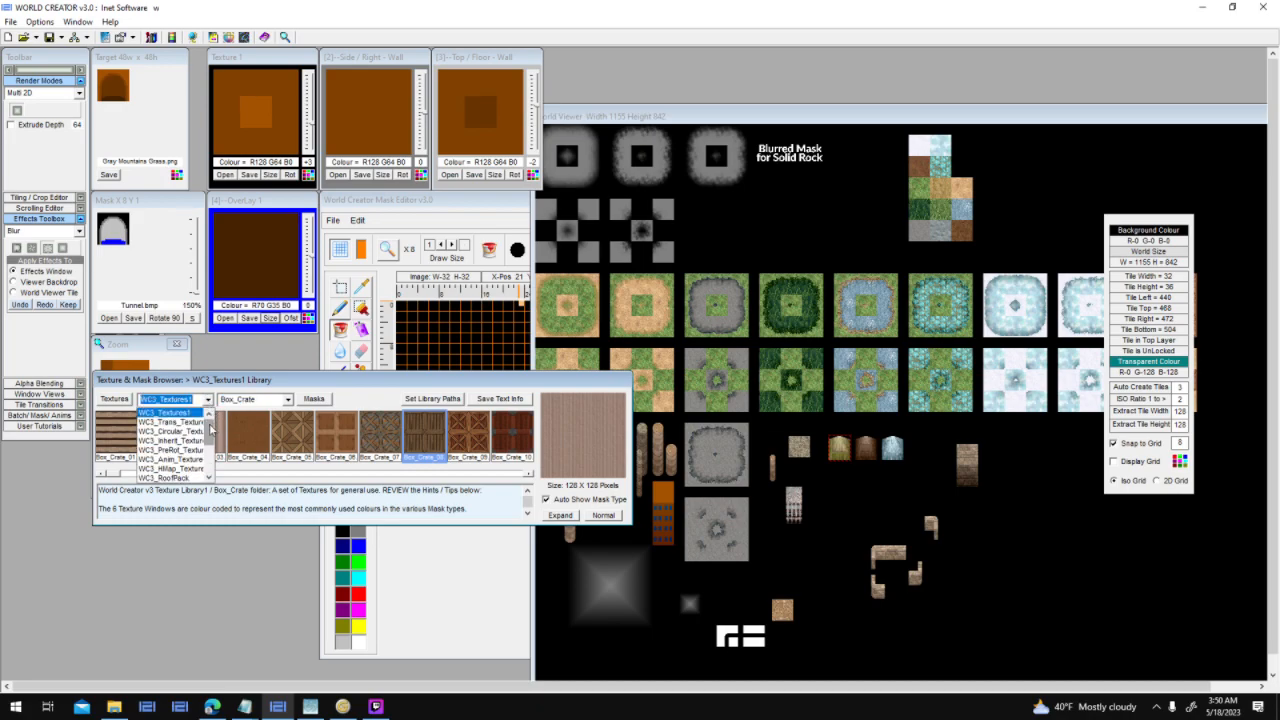
click(205, 430)
click(288, 399)
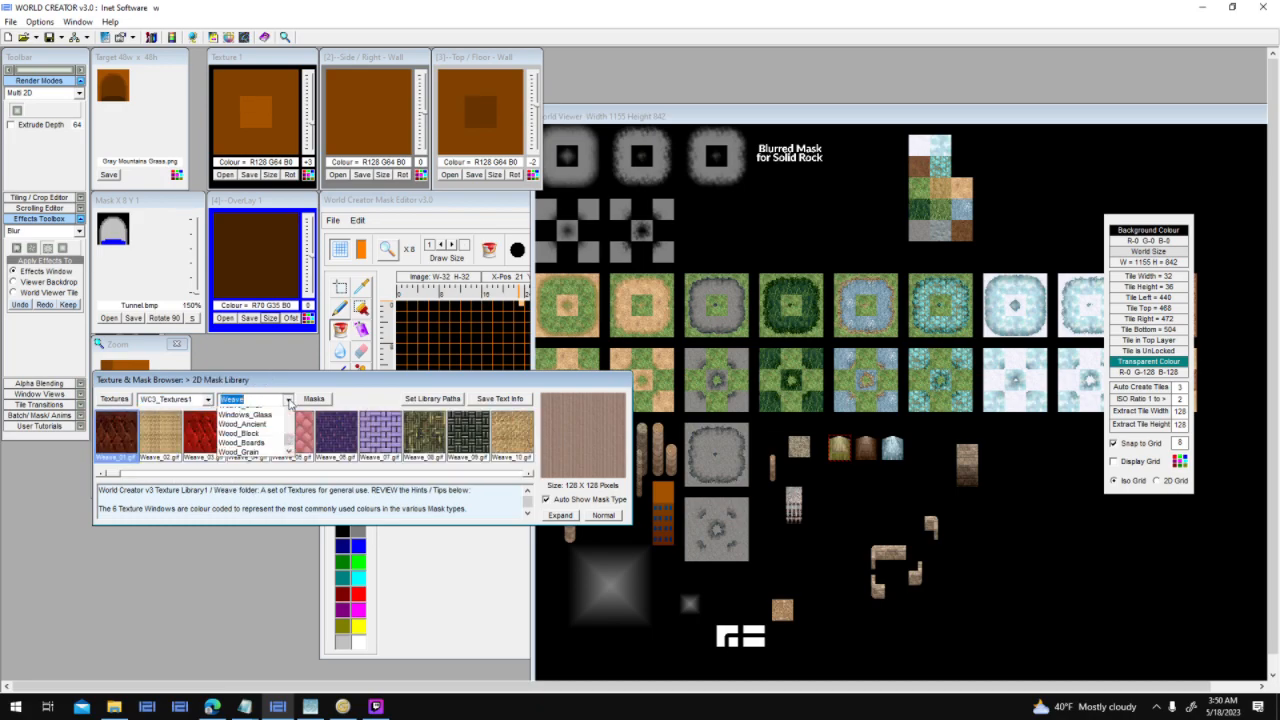
click(272, 433)
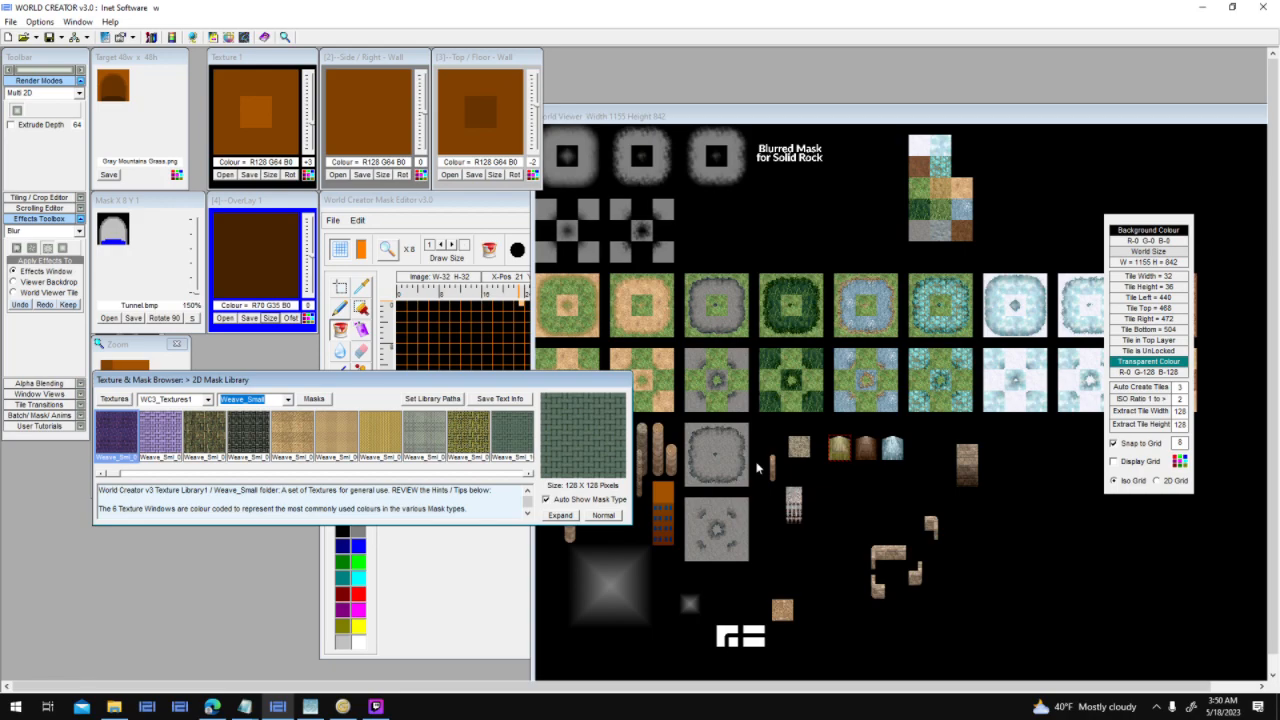
Rearrange the stone wall blocks, corner pieces and narrow pillars in the World Viewer, pulling the assembled pieces apart.
click(888, 487)
drag(966, 488, 983, 608)
drag(895, 553, 968, 453)
drag(940, 519, 978, 384)
drag(889, 552, 938, 505)
drag(973, 382, 963, 516)
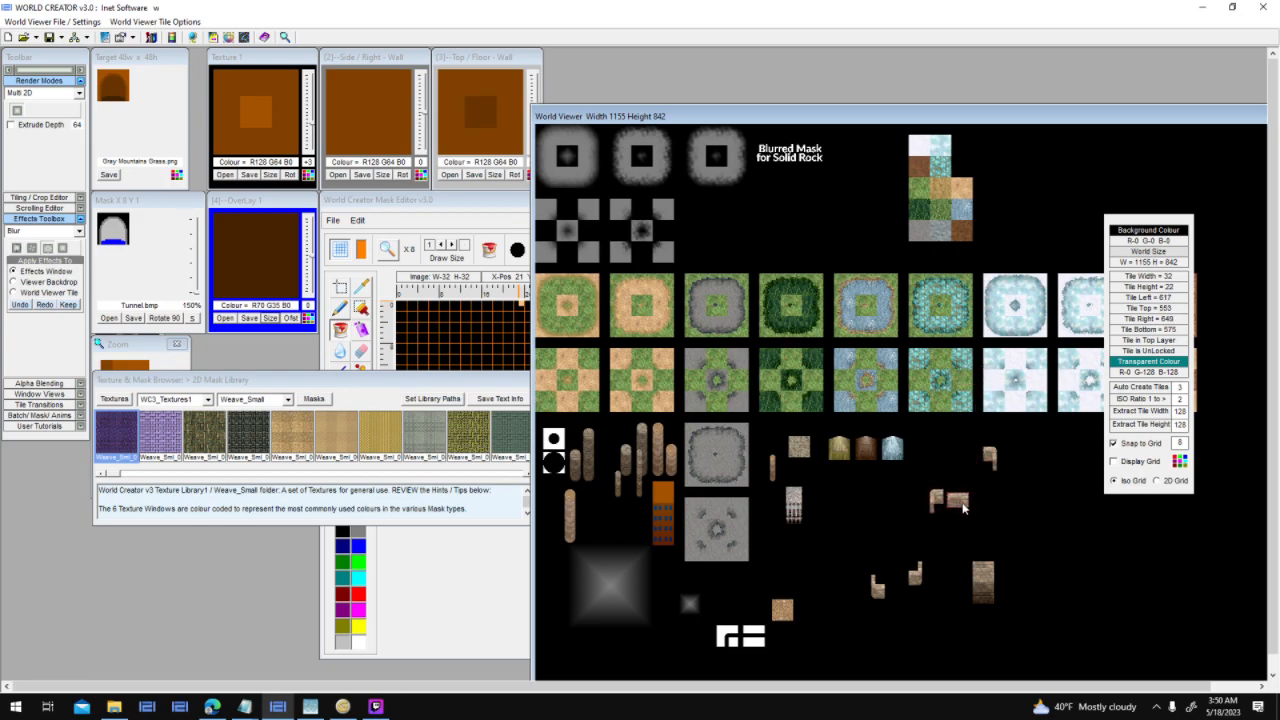
mouse_move(848, 448)
mouse_down()
mouse_move(803, 360)
mouse_move(950, 440)
mouse_move(838, 461)
mouse_move(844, 446)
mouse_up()
drag(617, 487, 594, 452)
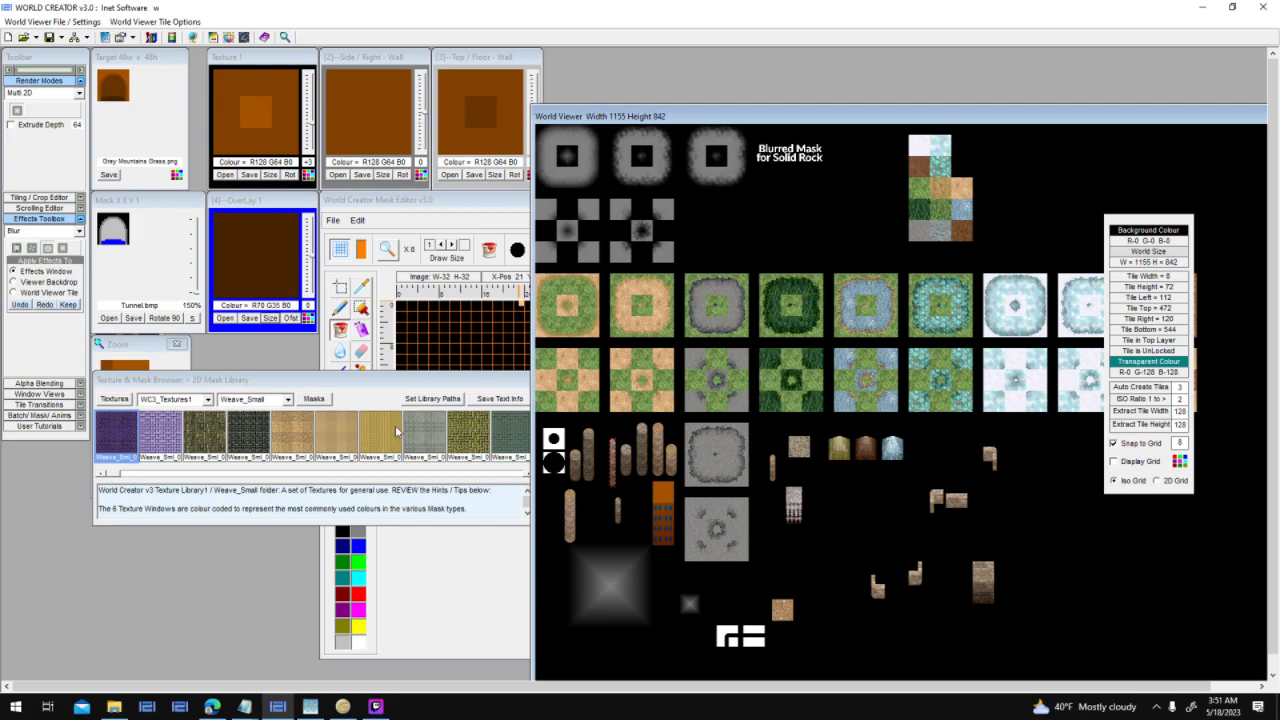
Switch the render mode from Multi 2D to Bump.
click(79, 93)
click(63, 126)
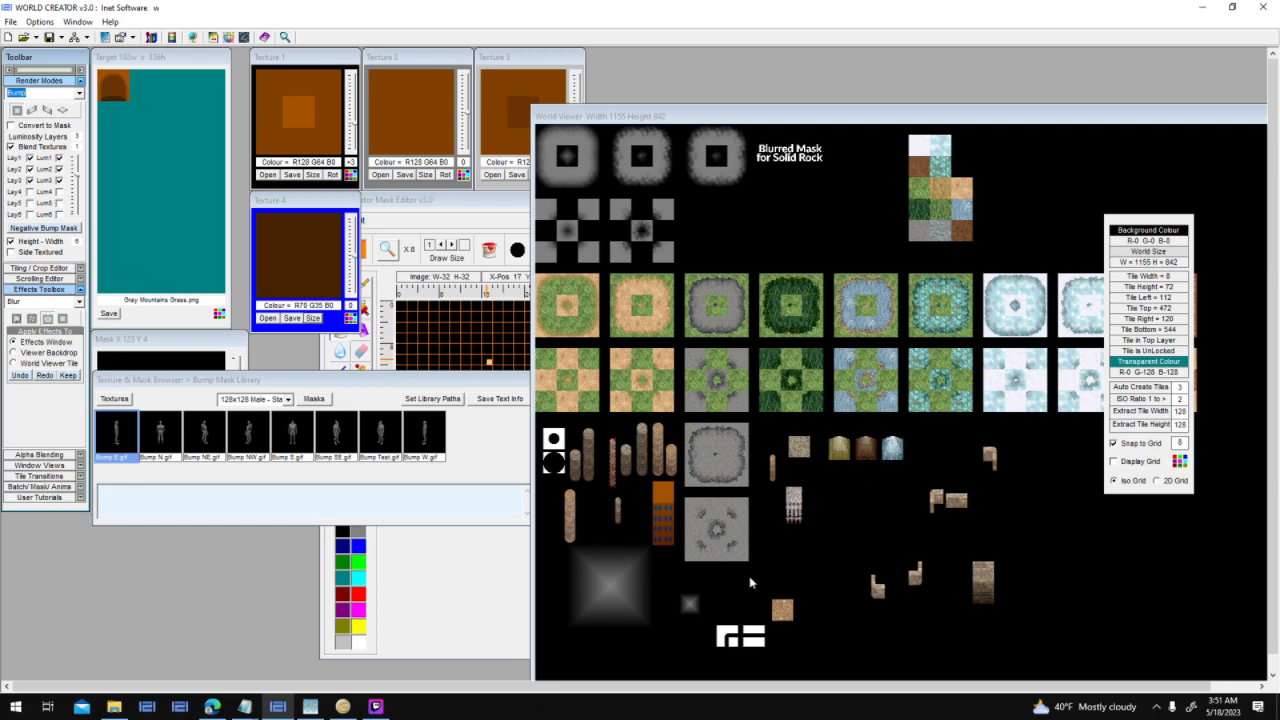
click(376, 706)
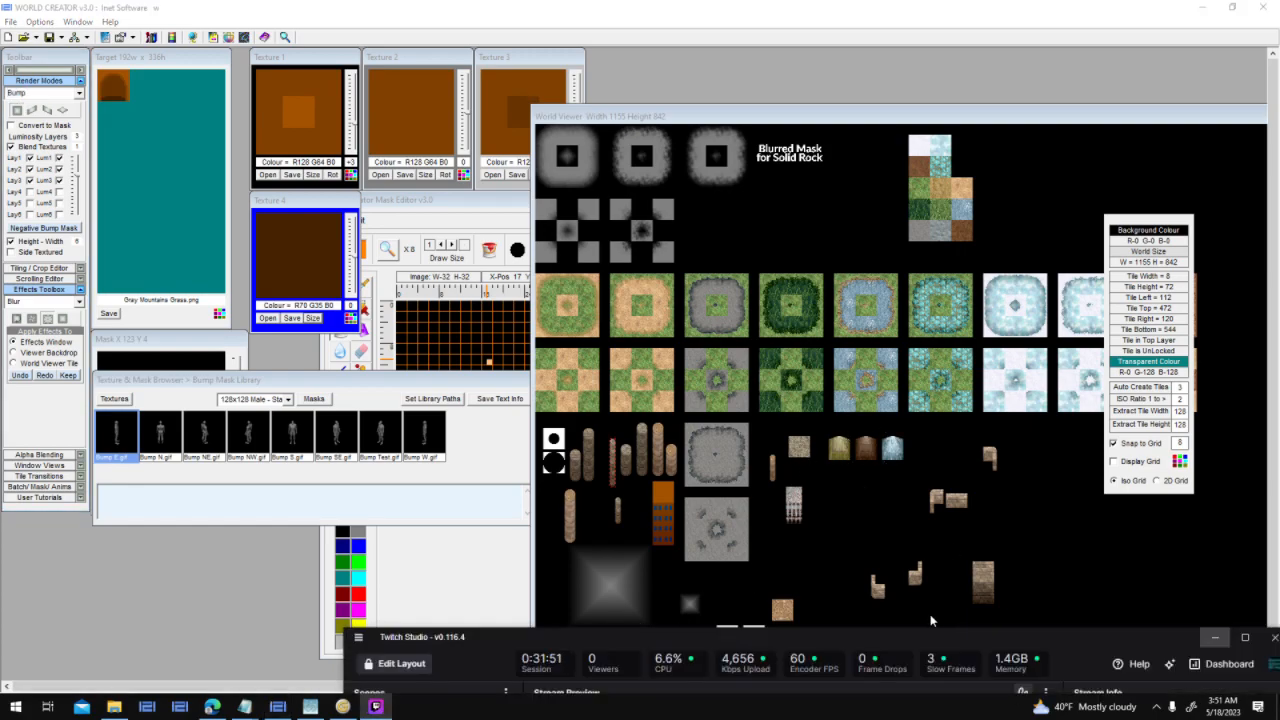
click(1097, 578)
Reposition the World Viewer so it is fully in view and join the horizontal stone block to the upper corner piece.
drag(818, 117, 646, 62)
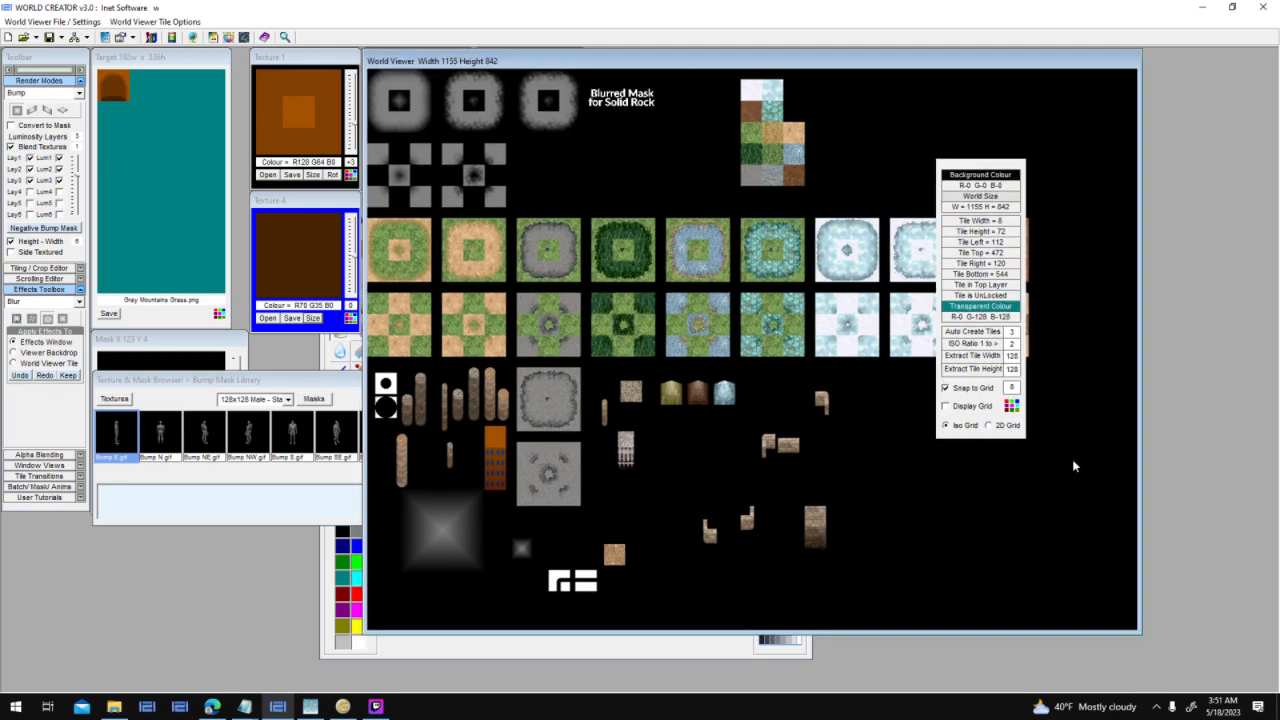
drag(798, 449, 815, 404)
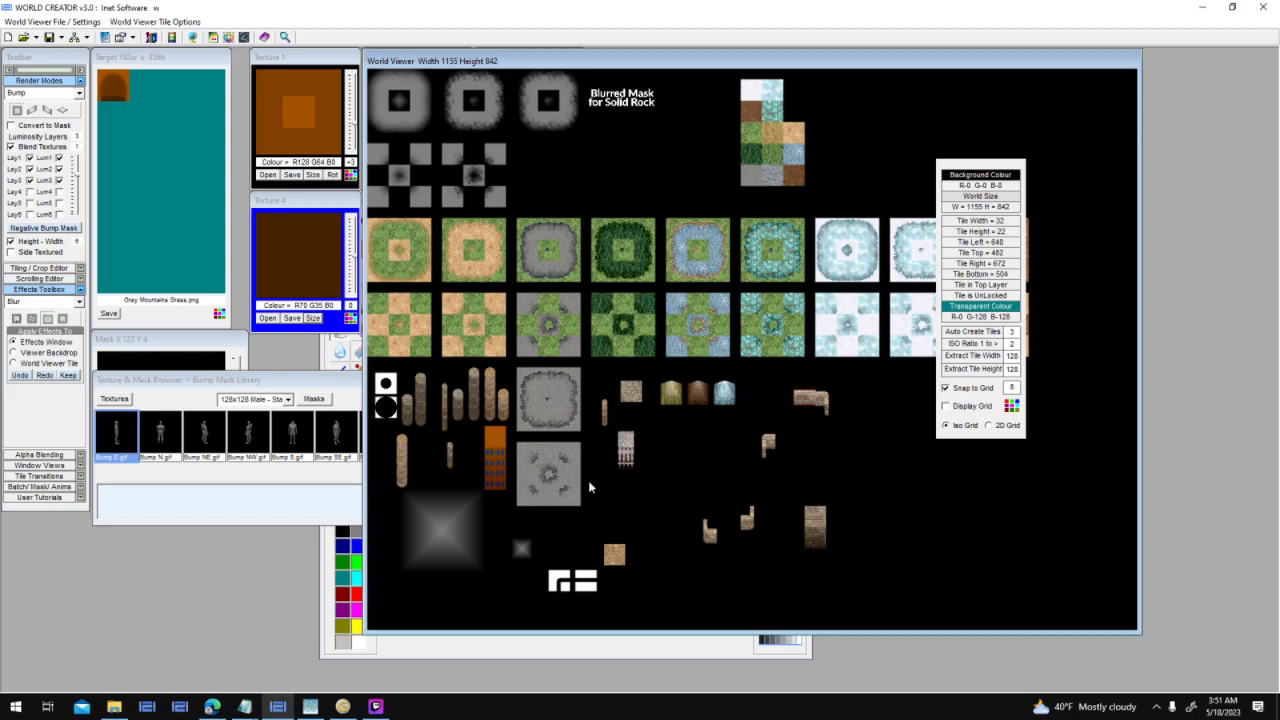
Switch to the web browser and return to the start of the Screaming Brain Studios downloads page.
click(212, 706)
scroll(455, 372, up, 10)
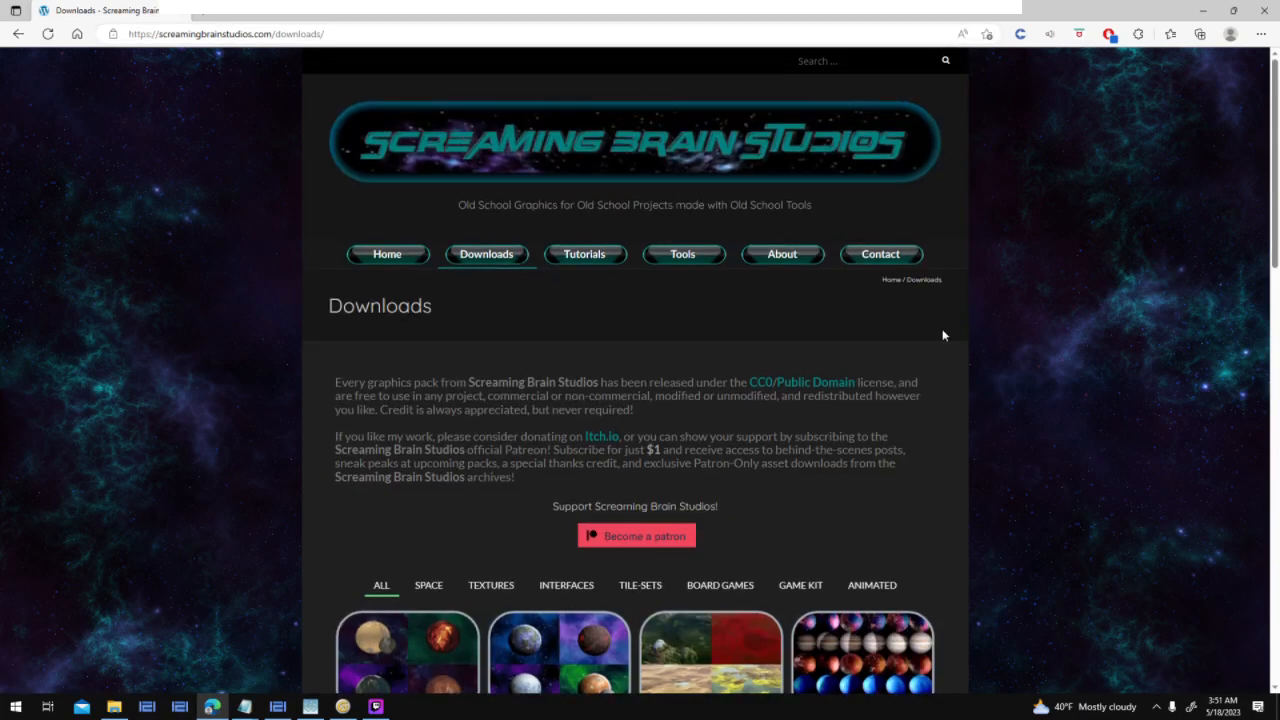
Look over the Downloads page, then open the Tutorials page and browse its list of articles.
scroll(962, 340, down, 8)
scroll(1030, 370, up, 8)
click(708, 262)
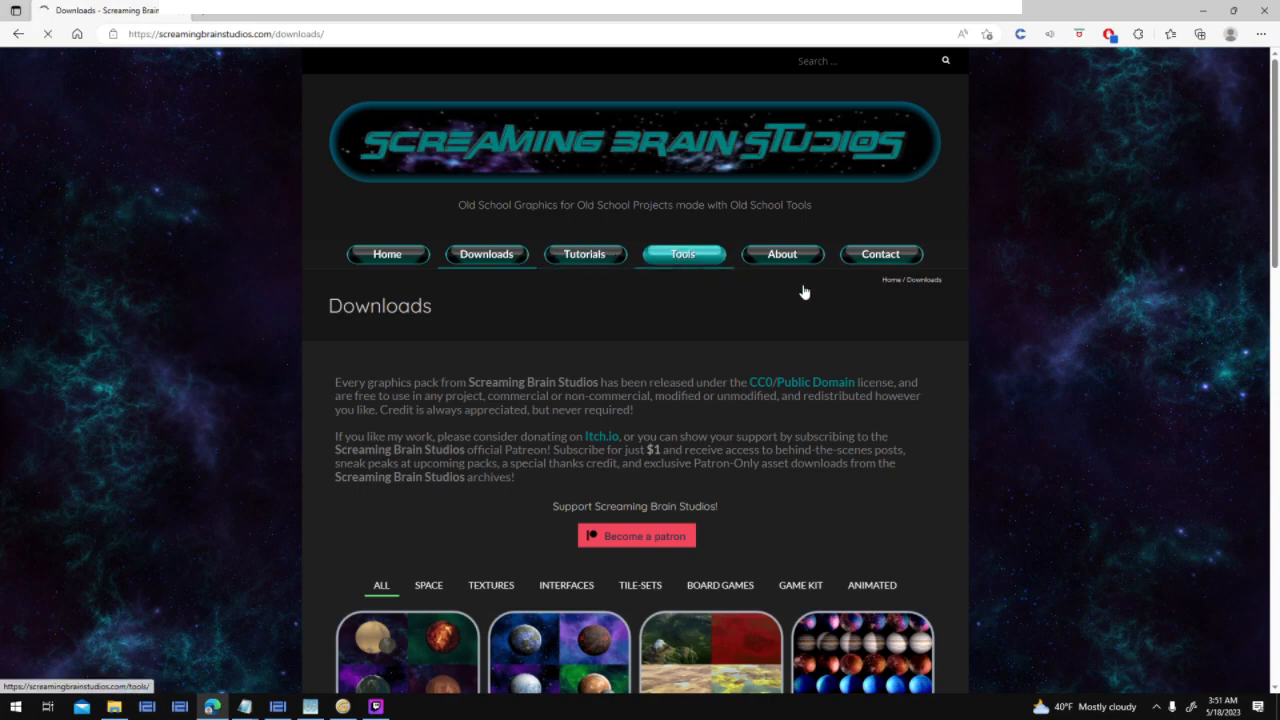
scroll(1084, 369, down, 3)
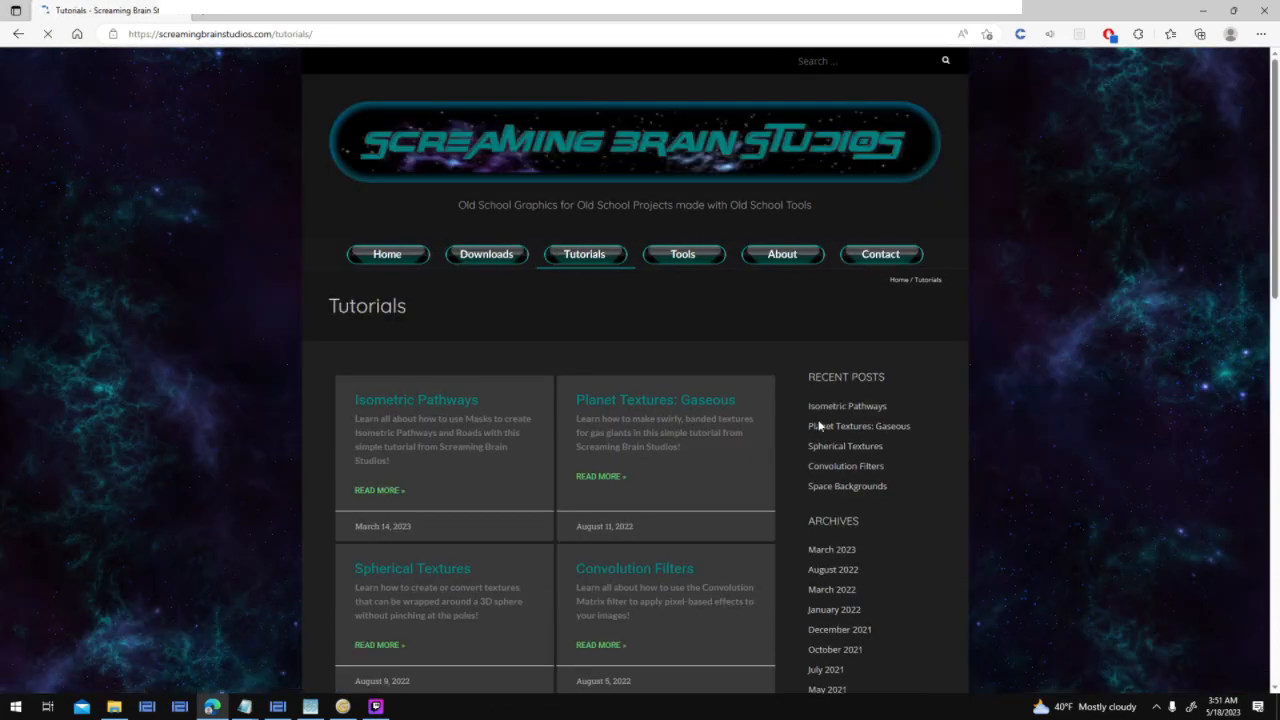
scroll(486, 363, down, 6)
scroll(600, 325, up, 6)
Open the Tools page, browse its lists of noise, texture and terrain software, and return to World Creator.
click(683, 255)
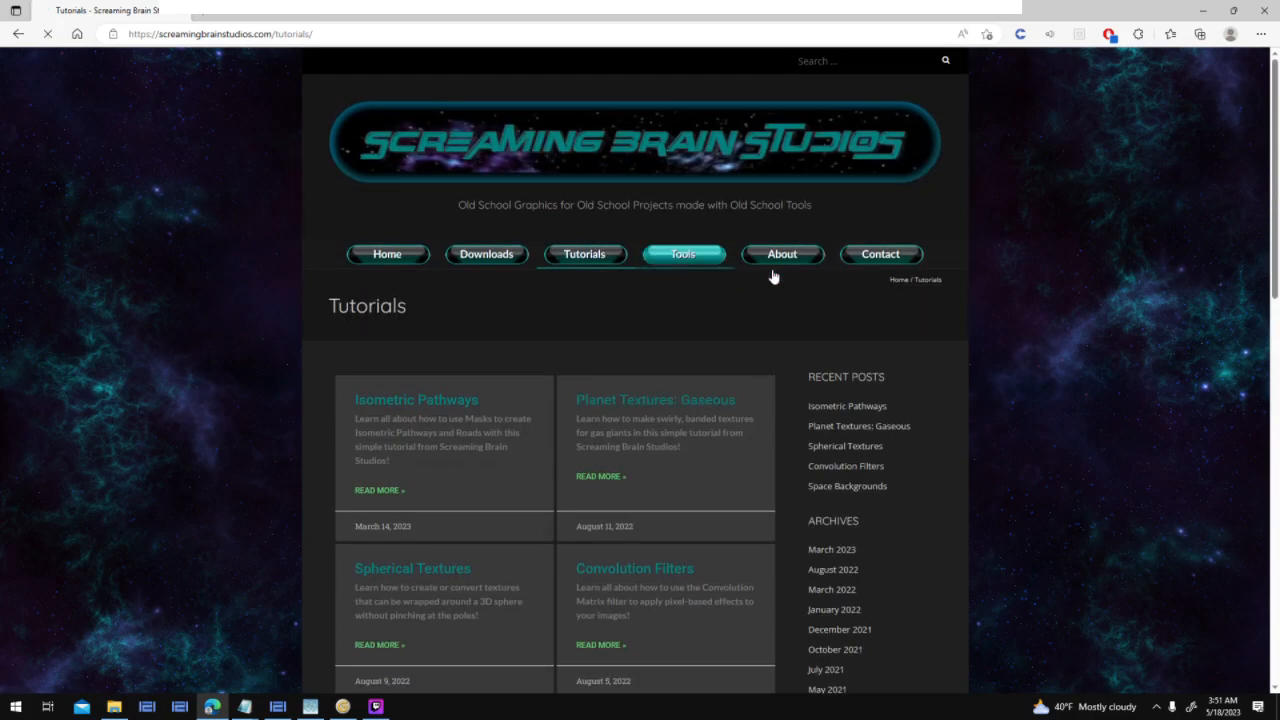
scroll(1086, 371, down, 5)
scroll(1071, 378, down, 10)
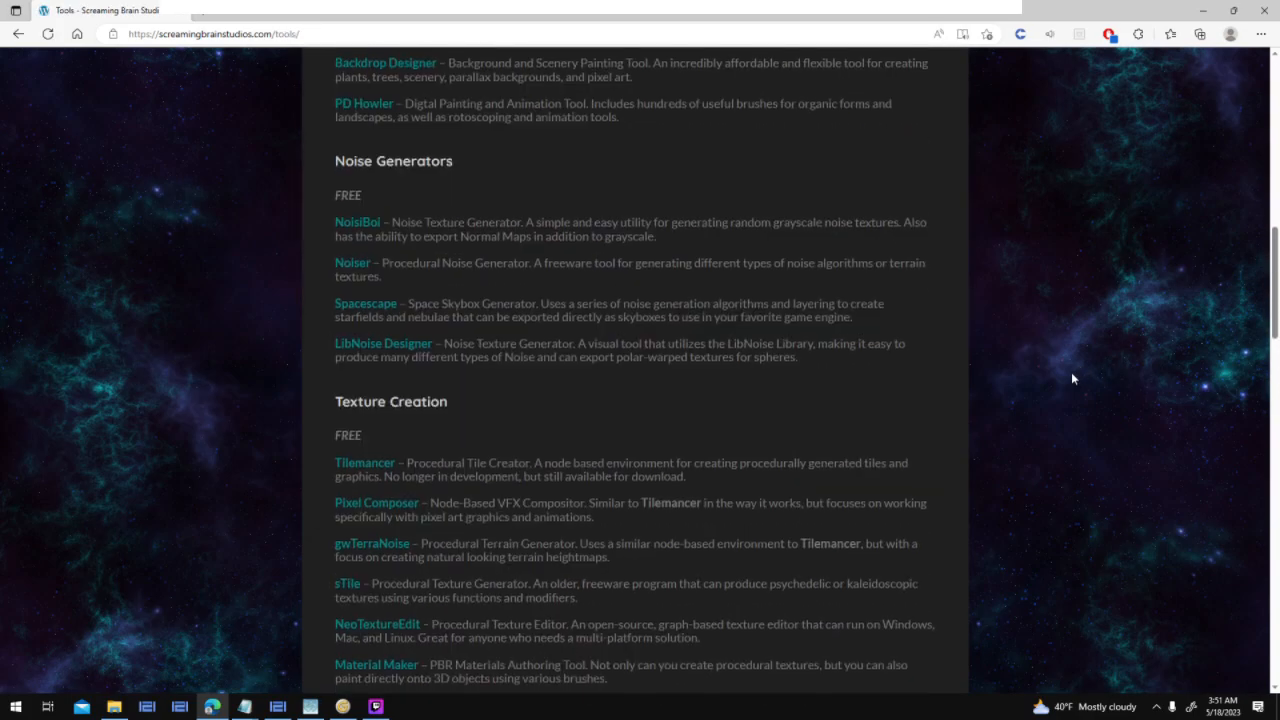
scroll(1070, 374, up, 6)
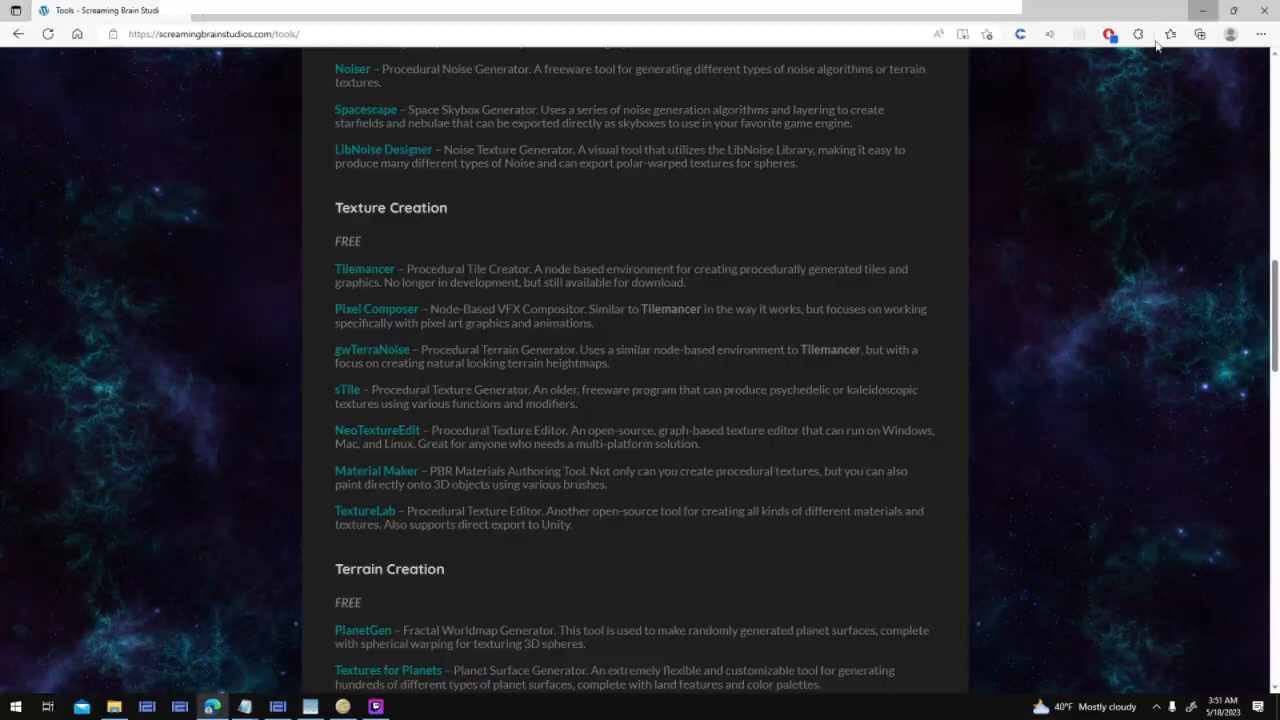
click(1203, 10)
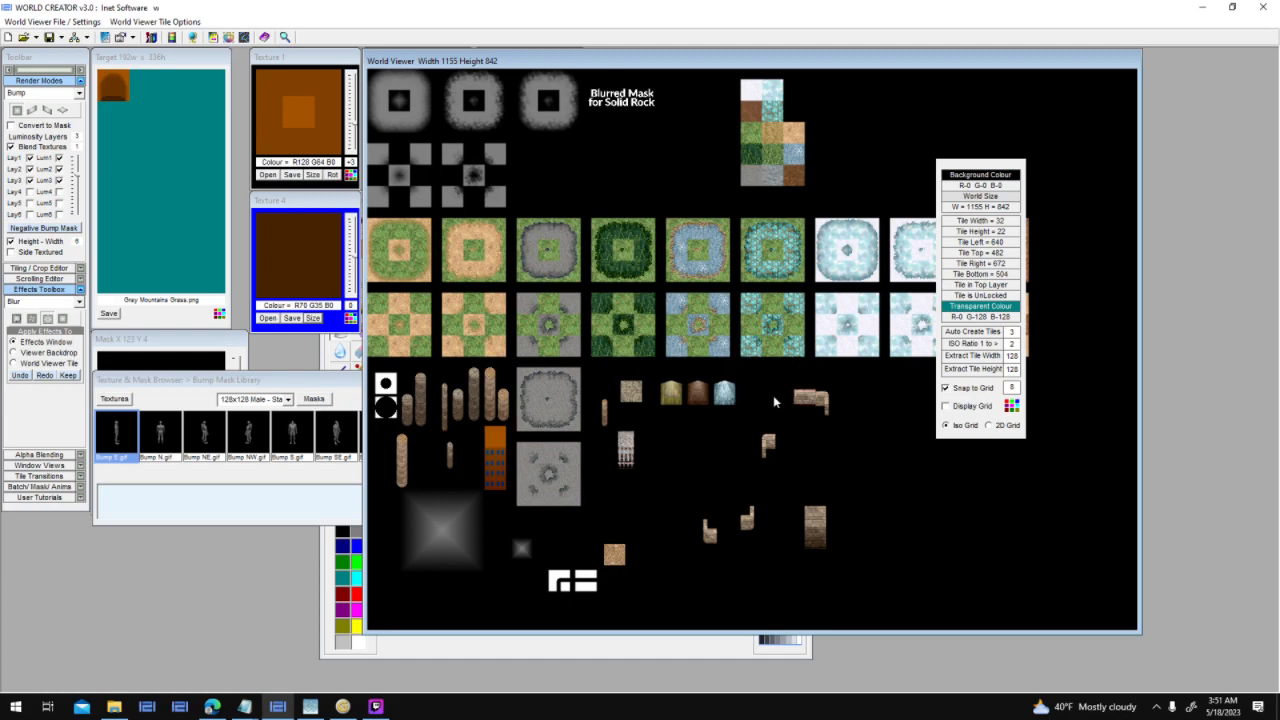
Nudge the horizontal stone block away from the upper corner piece and start saving the World Viewer file in the AlphaDelta - Terrain Tiles folder.
drag(798, 398, 793, 393)
click(67, 22)
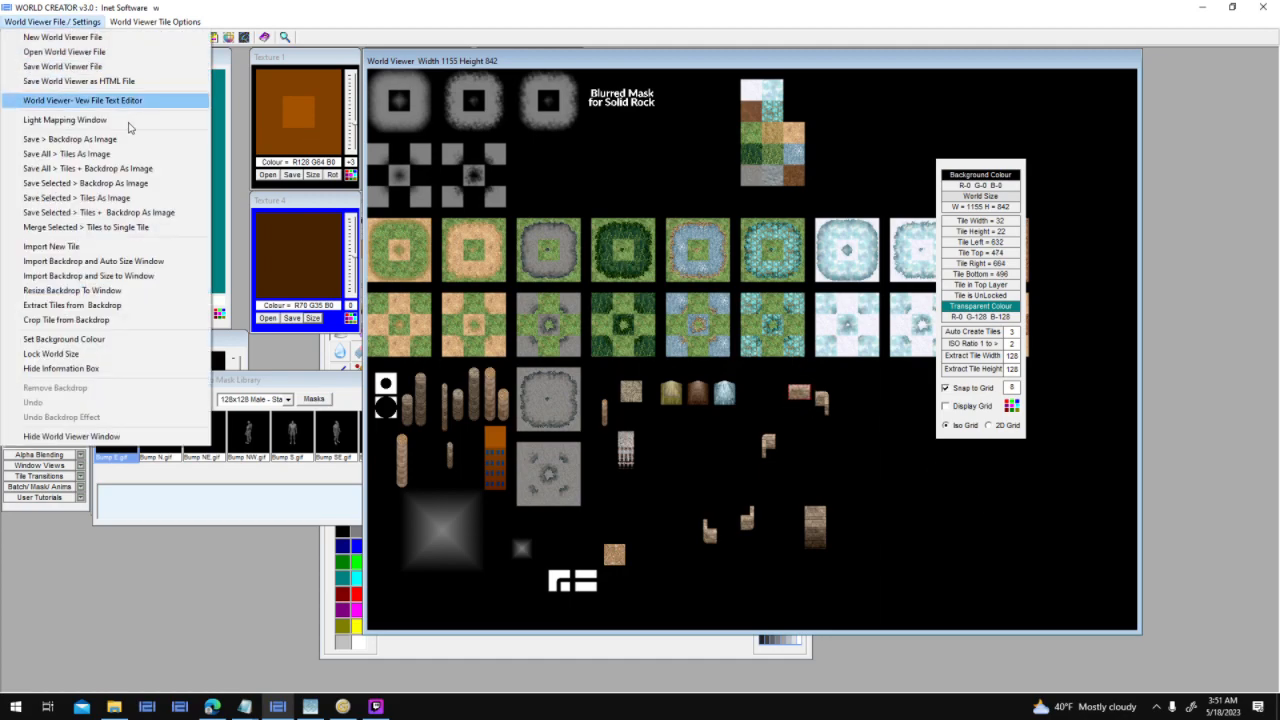
click(130, 66)
click(722, 406)
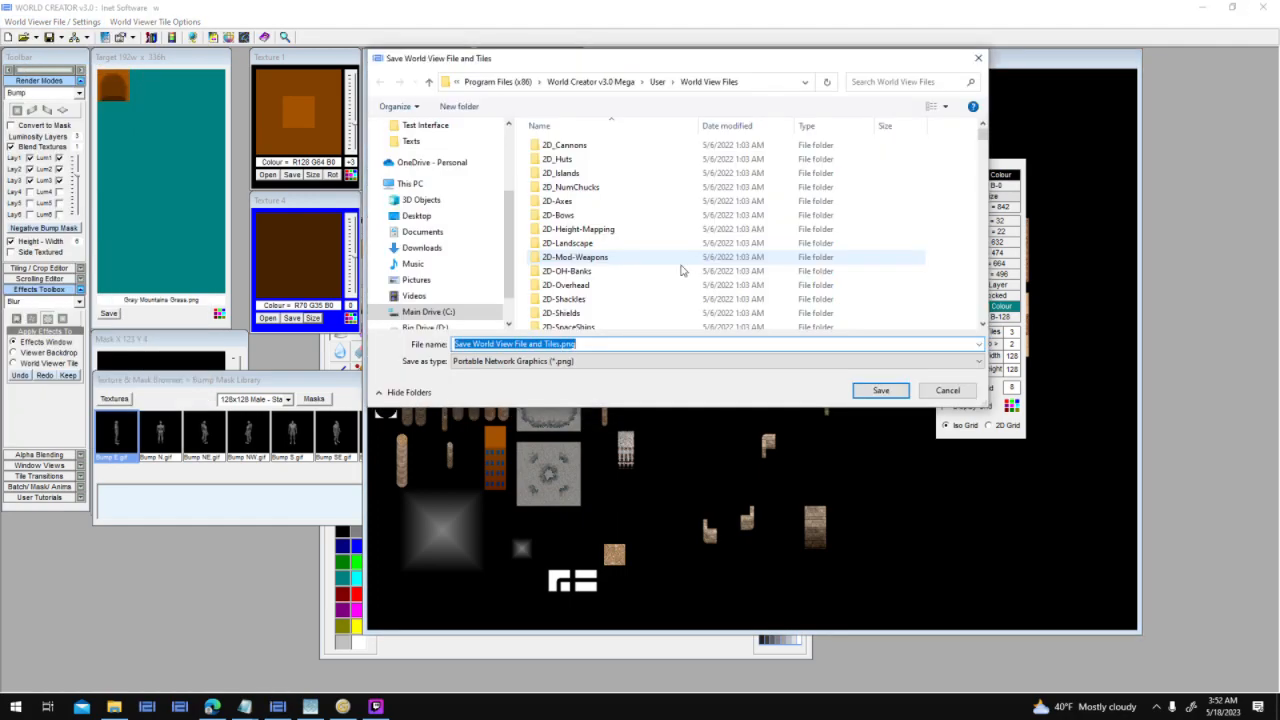
click(523, 273)
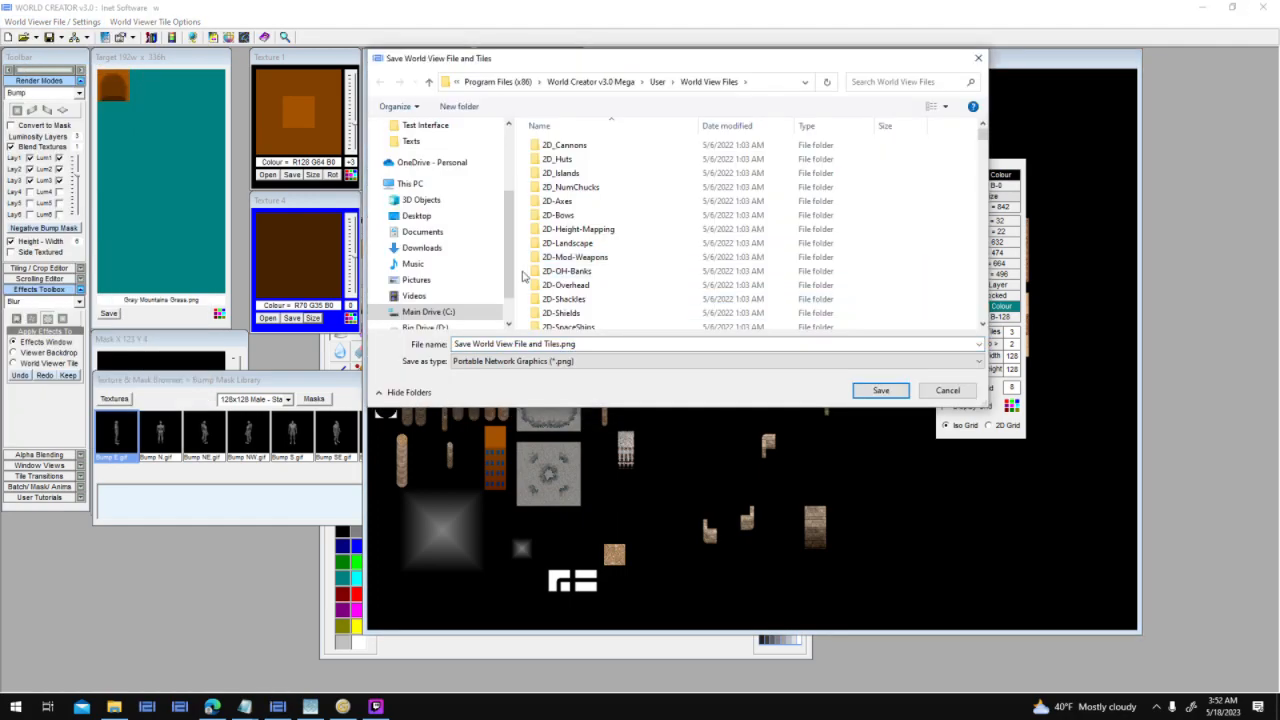
scroll(523, 273, down, 20)
right_click(522, 271)
click(679, 258)
scroll(679, 264, down, 1)
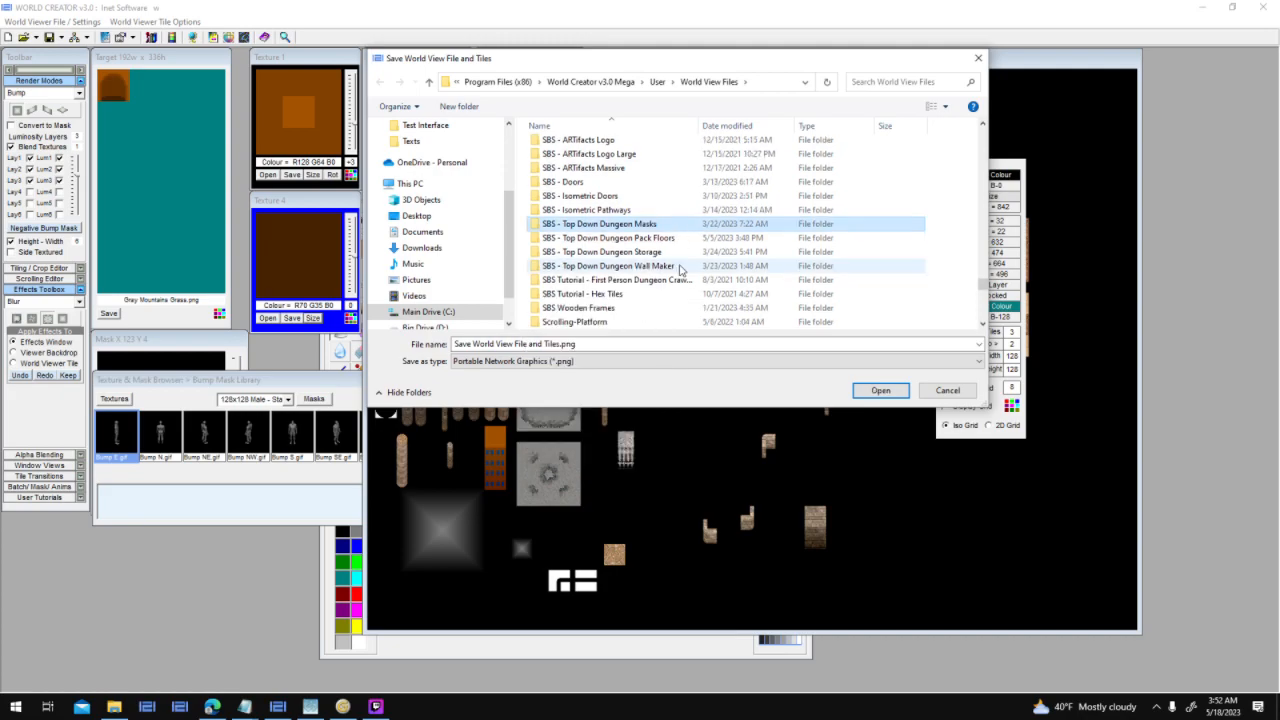
scroll(675, 262, down, 2)
scroll(654, 248, up, 20)
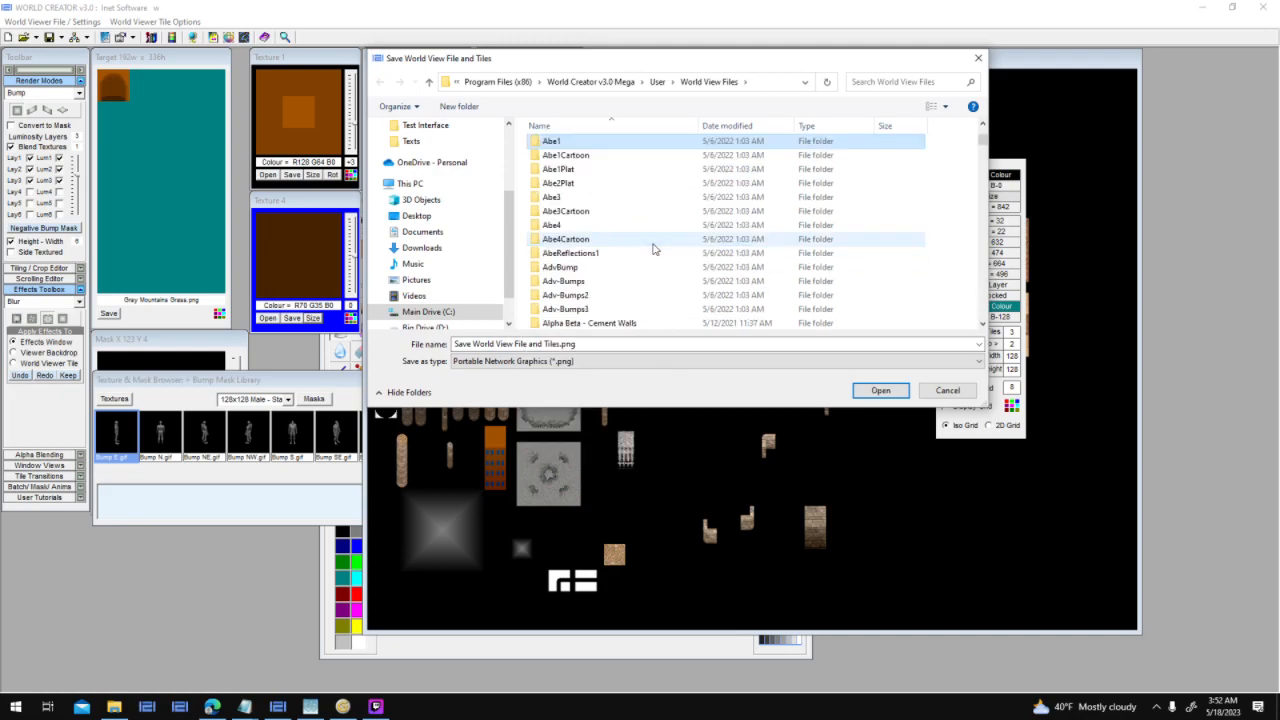
scroll(654, 250, down, 3)
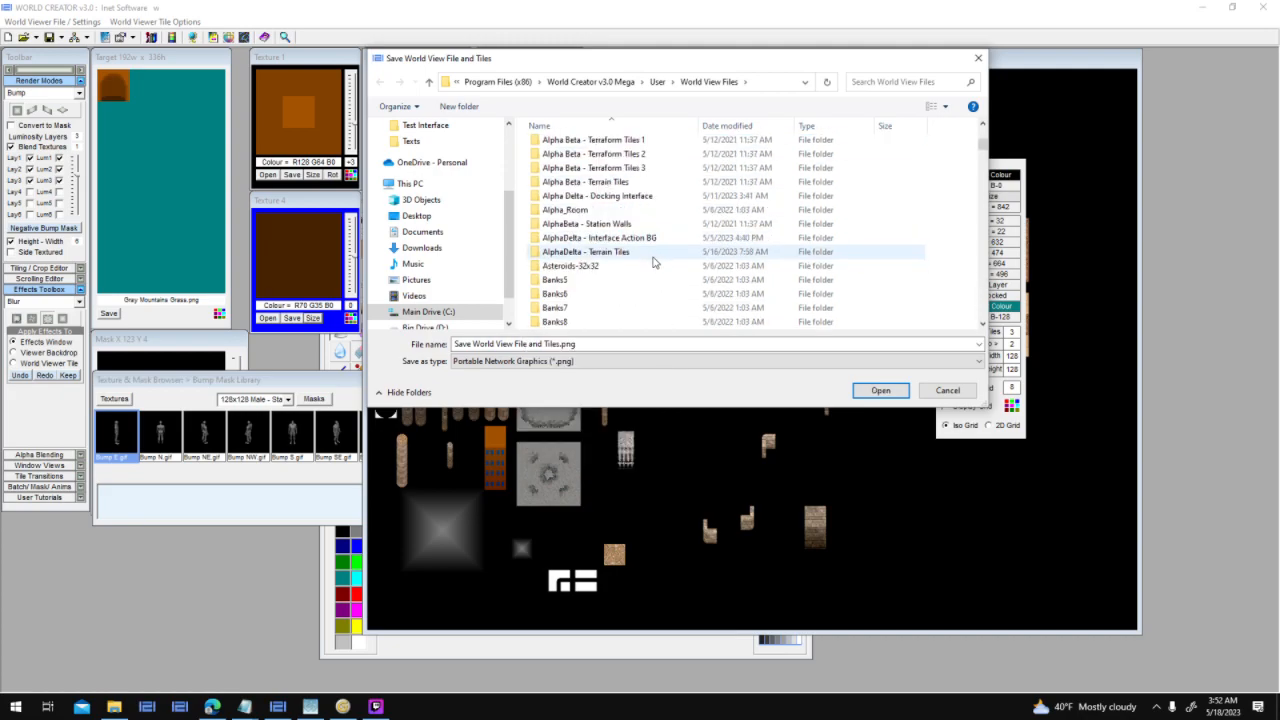
double_click(654, 257)
Save the World Viewer file as Terrain Tiles with BMP tile images, and move the information box off the terrain tiles.
click(700, 361)
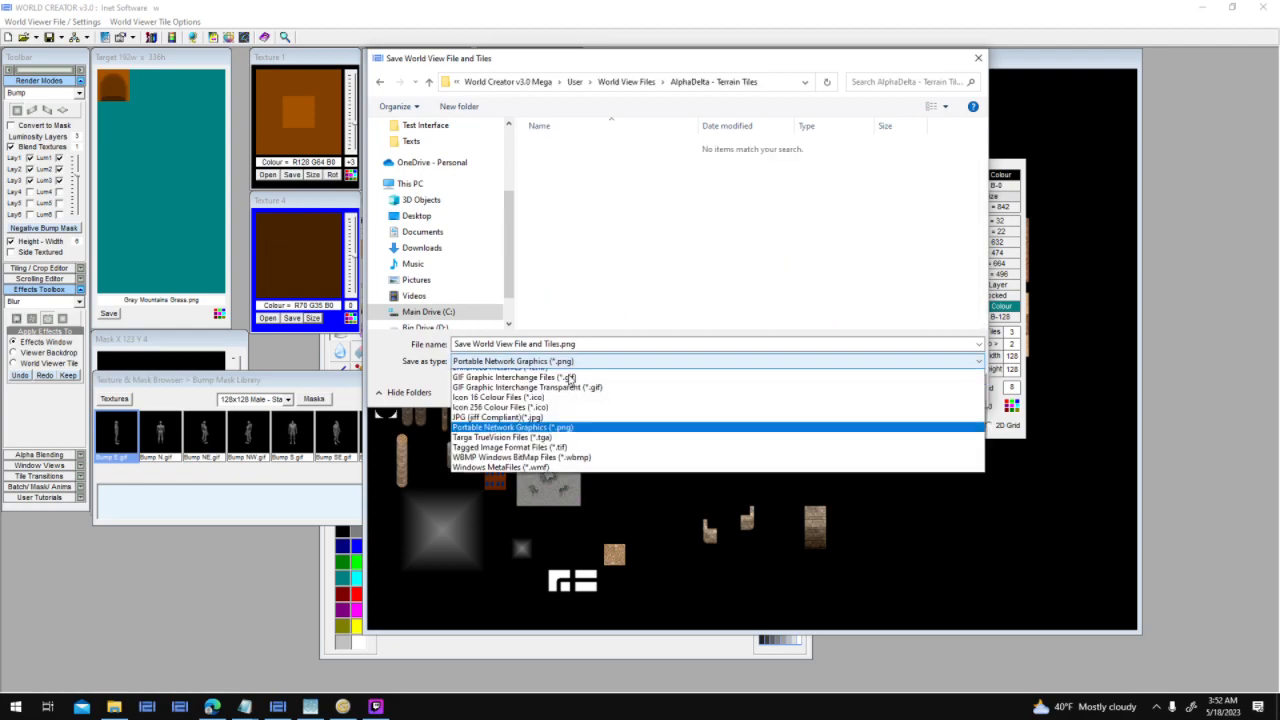
click(520, 428)
text(T)
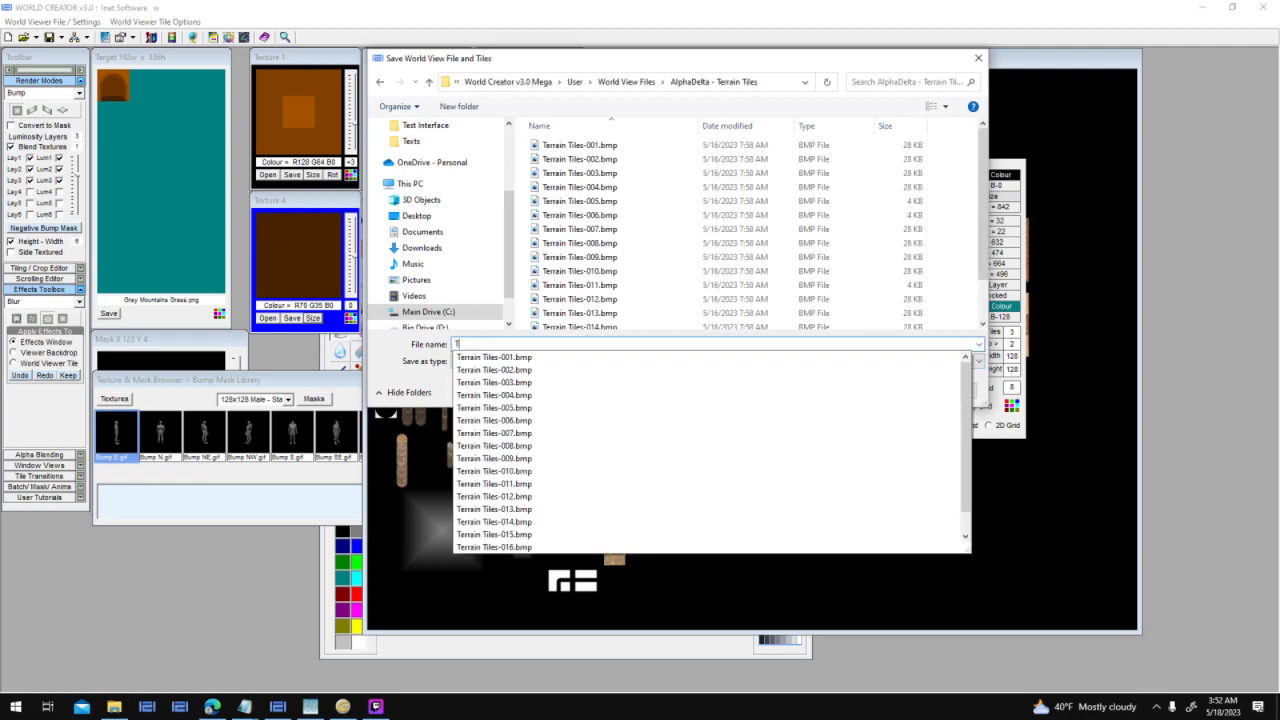
text(errain Tiles)
key(Return)
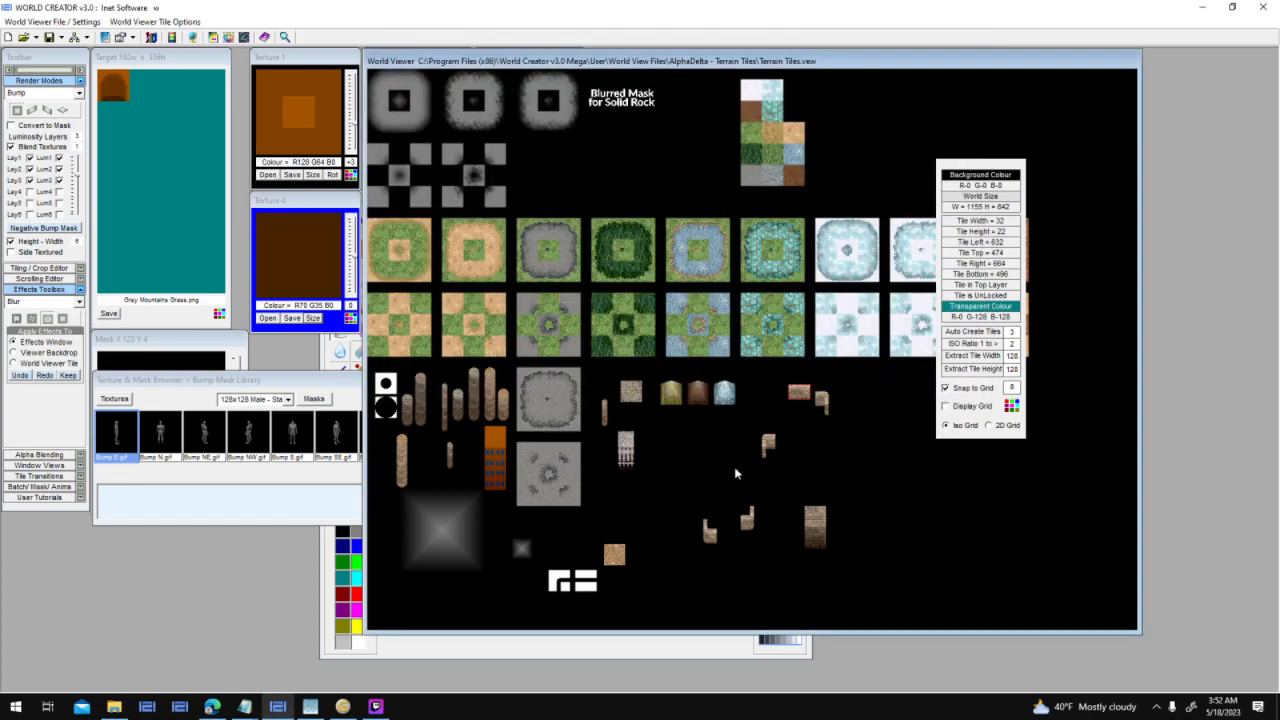
drag(965, 174, 1078, 178)
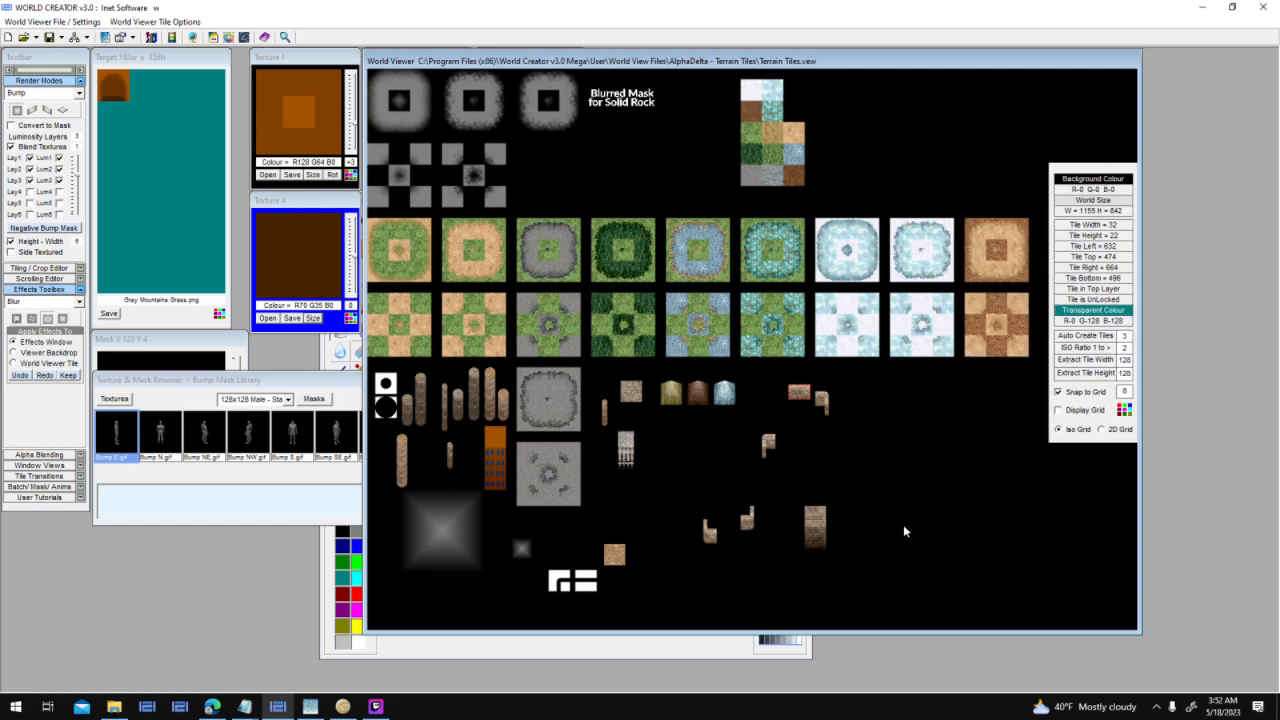